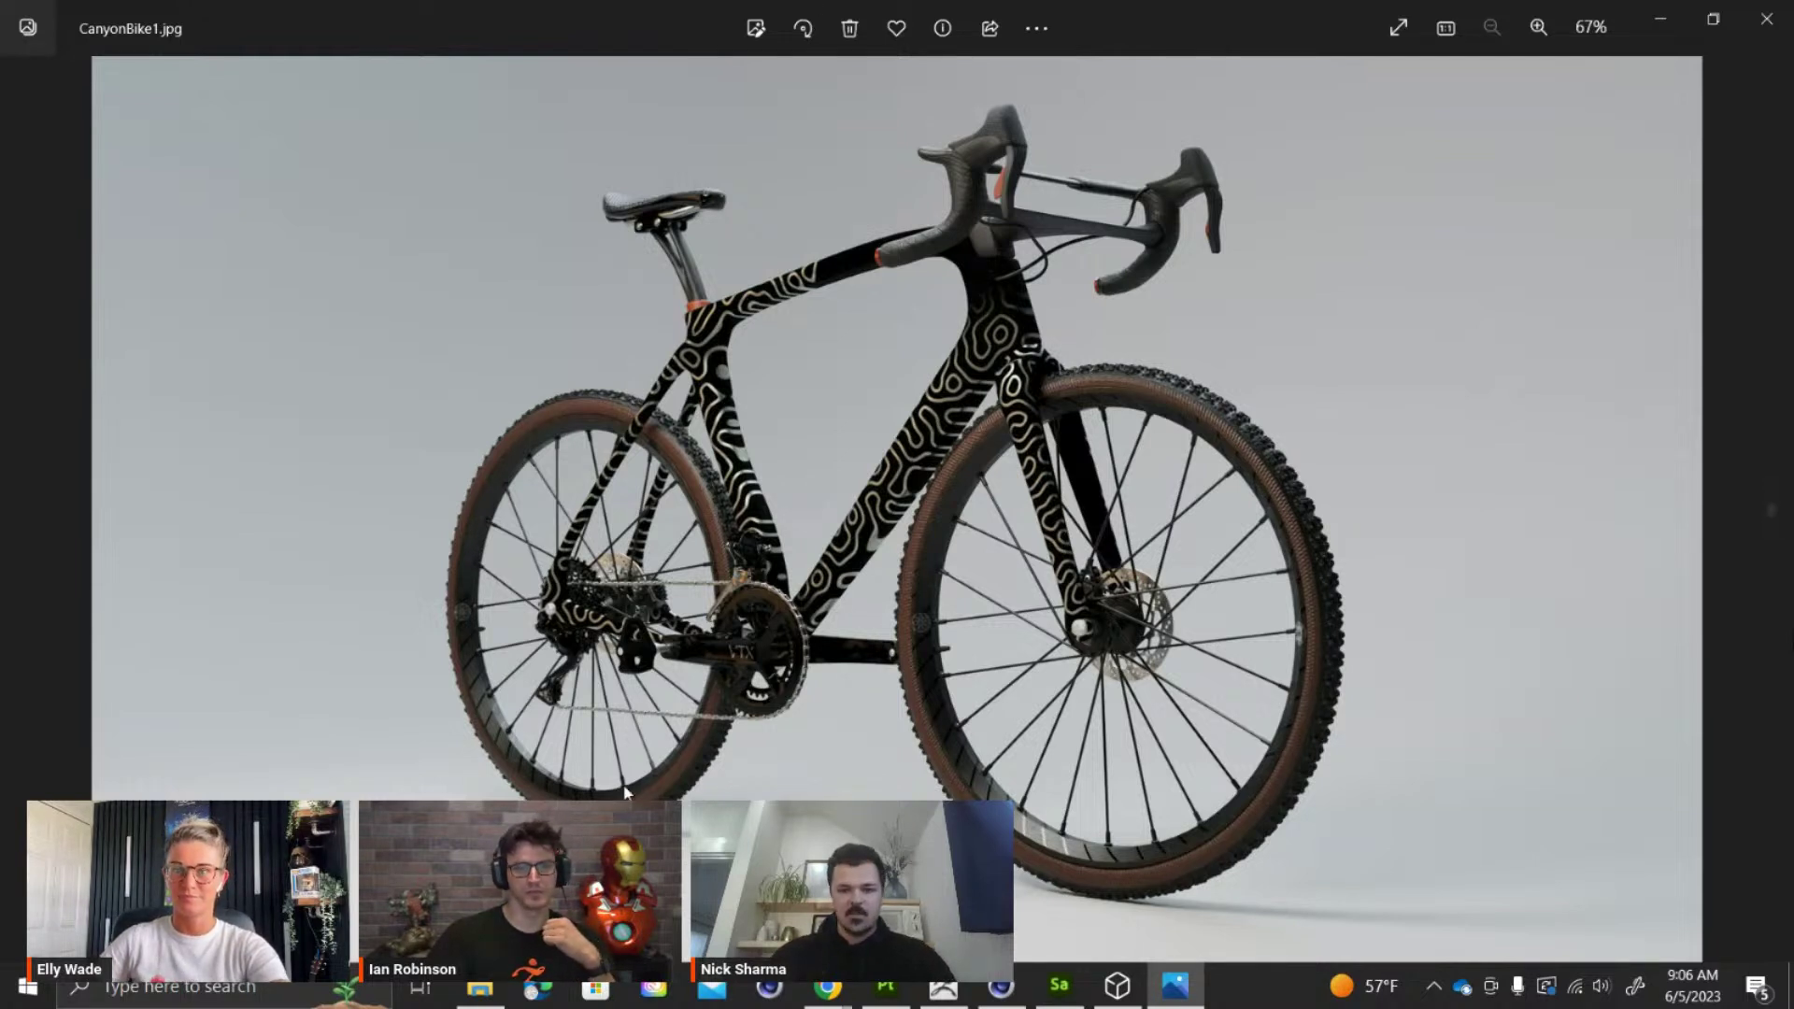
# Look through the finished Canyon bike renders from CanyonBike1.jpg to CanyonBike4.jpg
pyautogui.click(1768, 533)
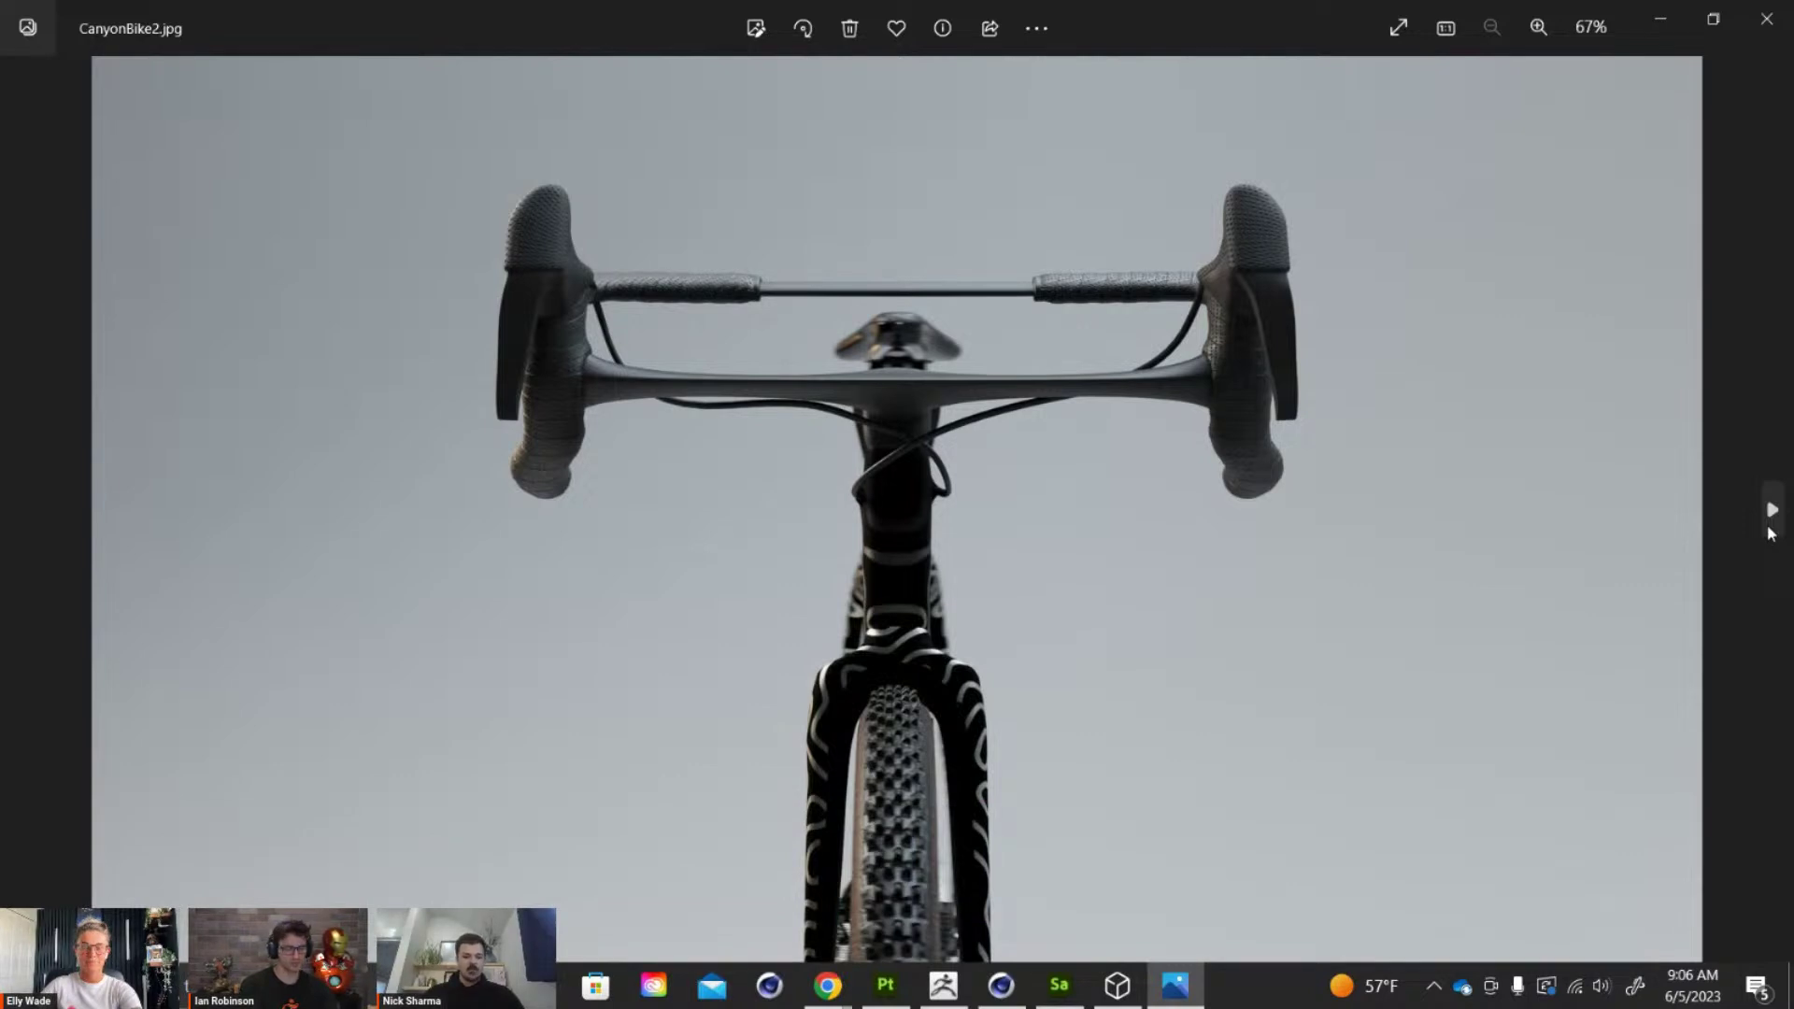
pyautogui.click(1772, 511)
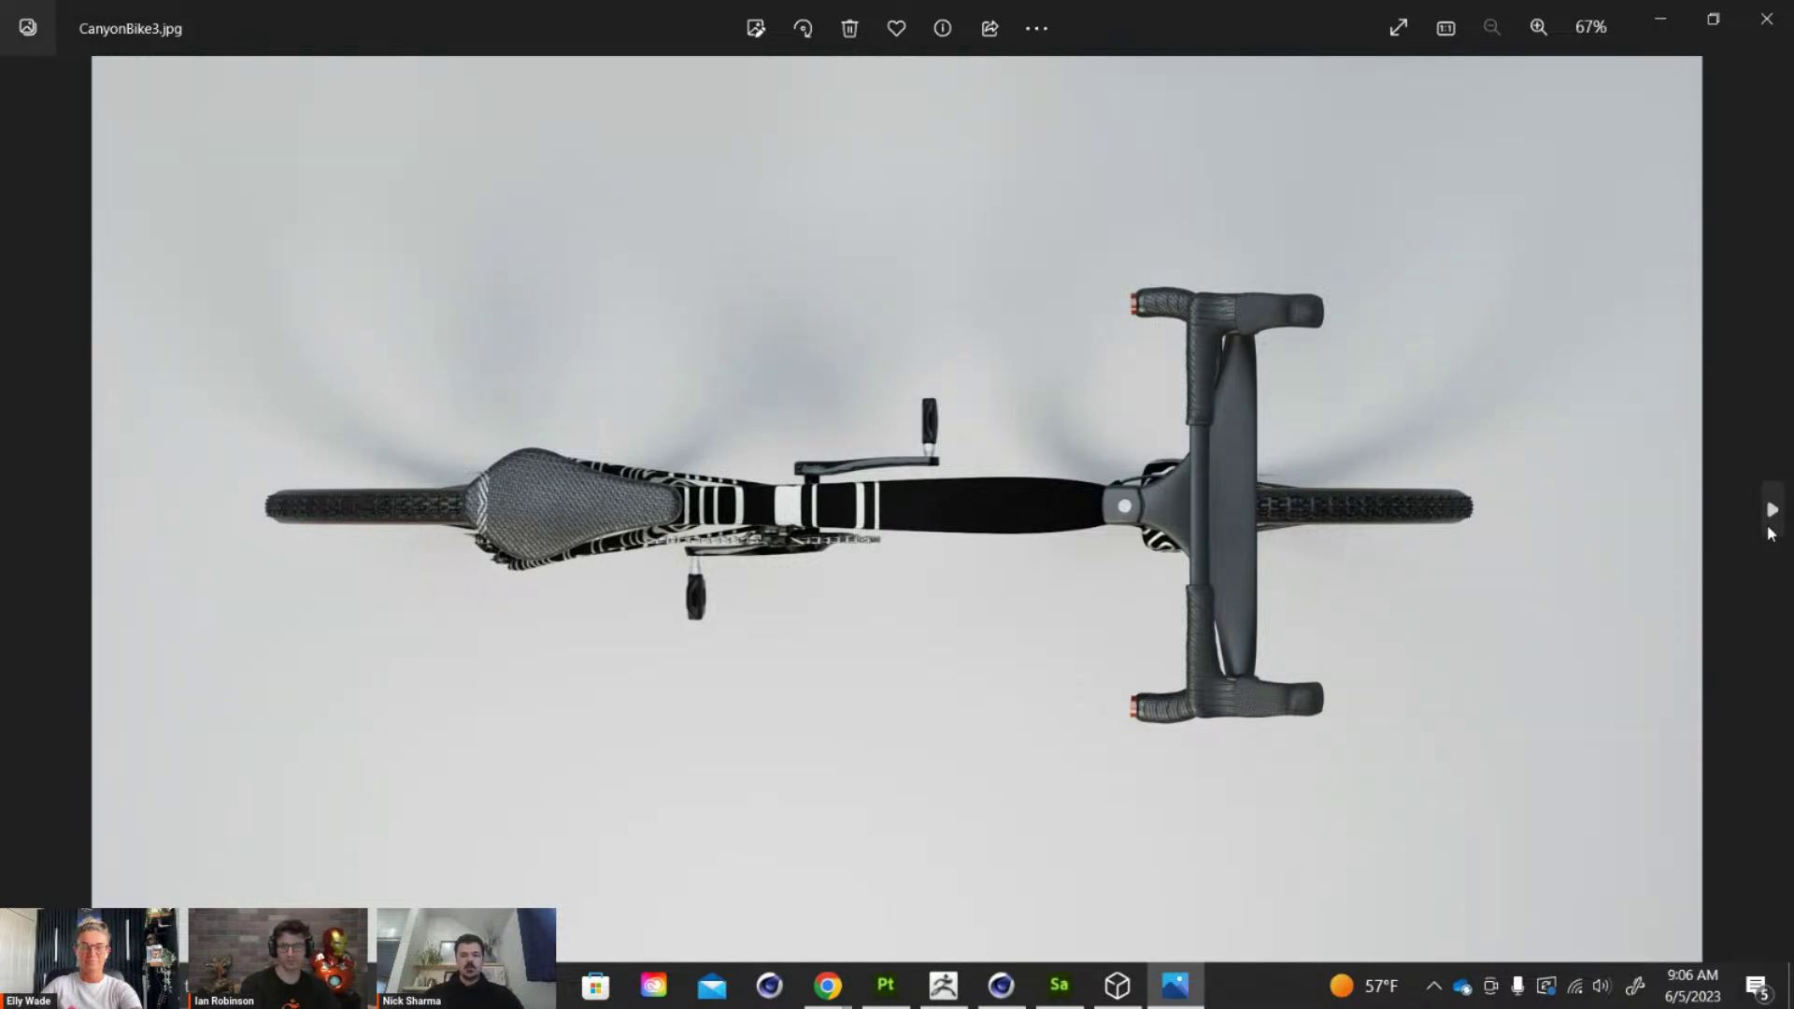
pyautogui.click(1772, 512)
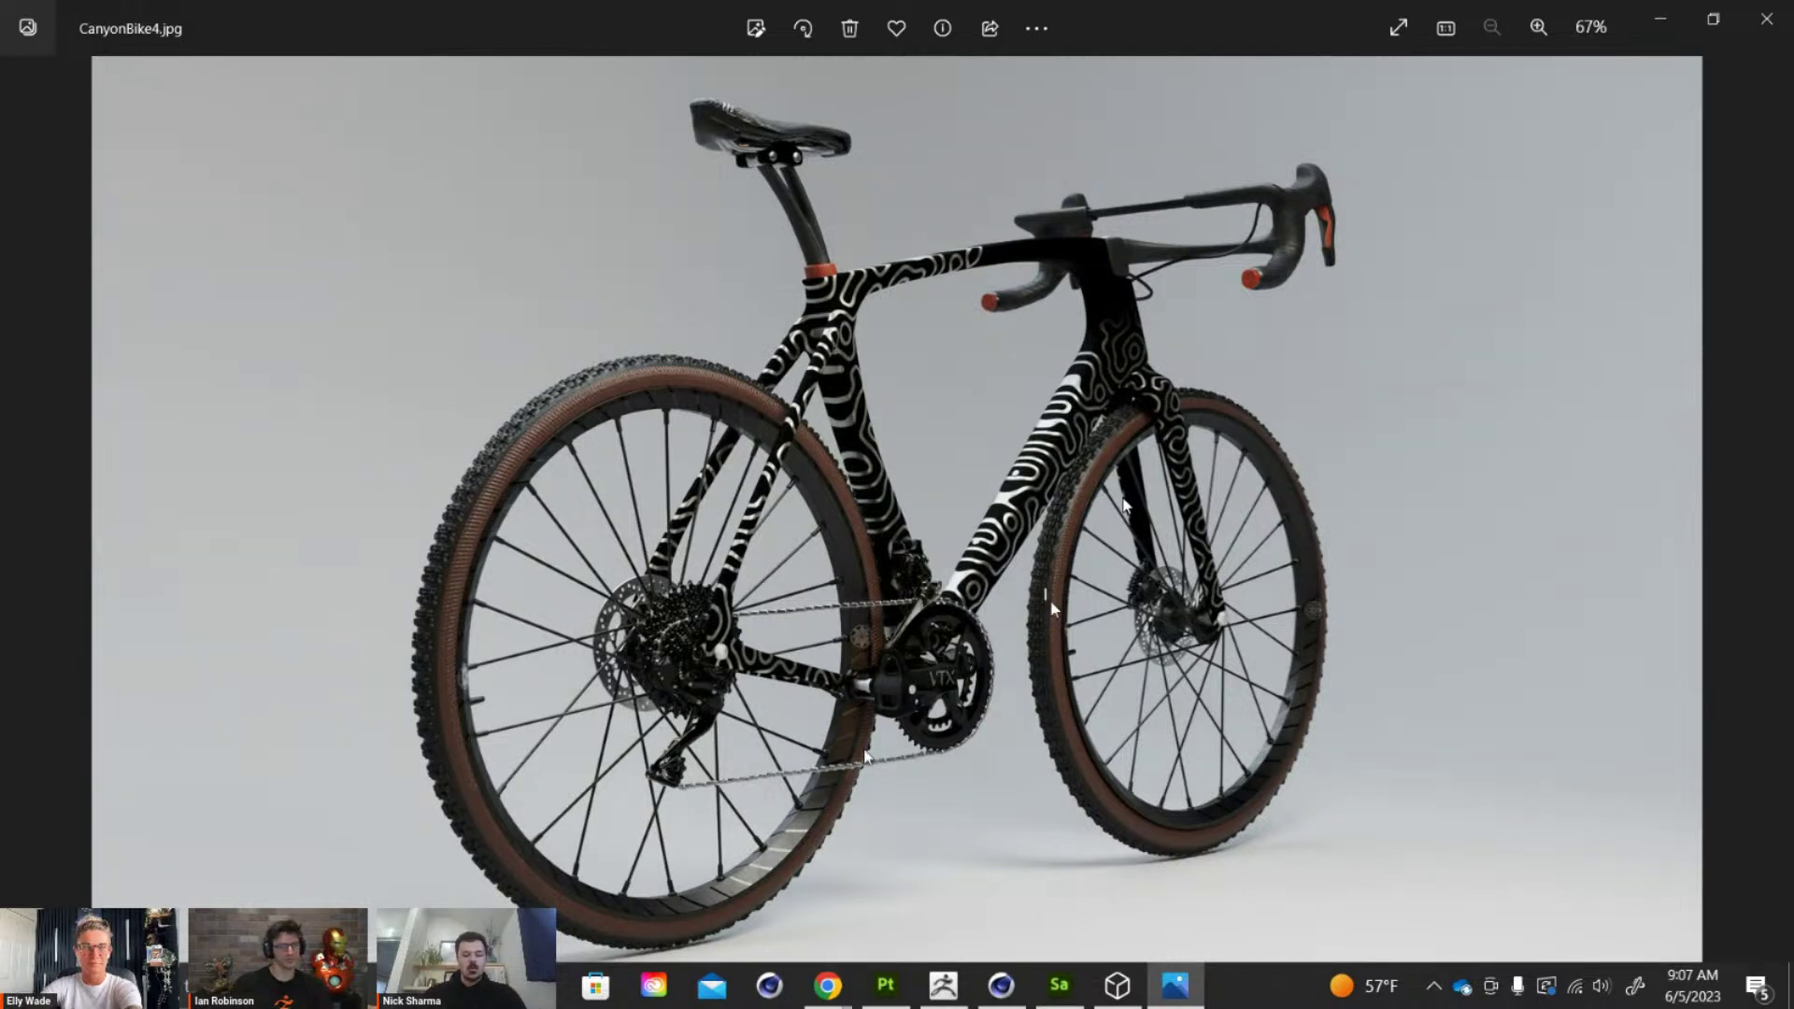
# Switch to Substance 3D Sampler and start a 3D capture for a new 3D object
pyautogui.hotkey('alt', 'Tab')
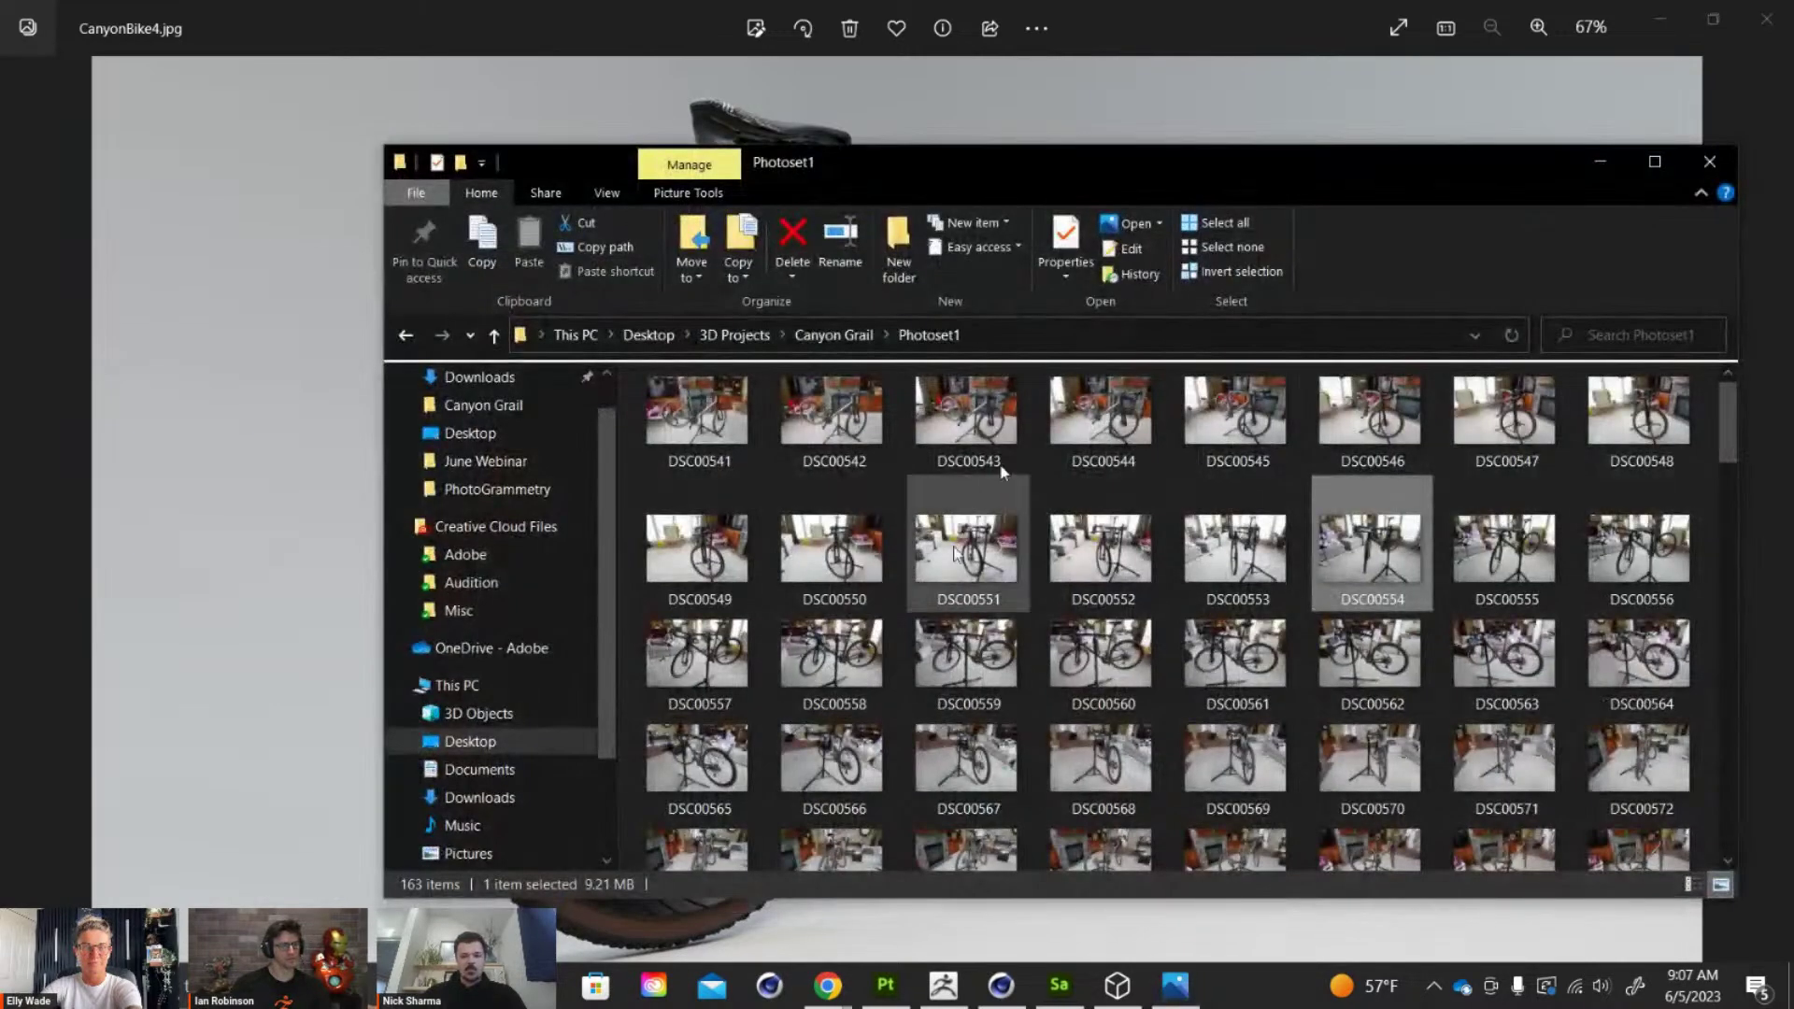
pyautogui.click(1058, 985)
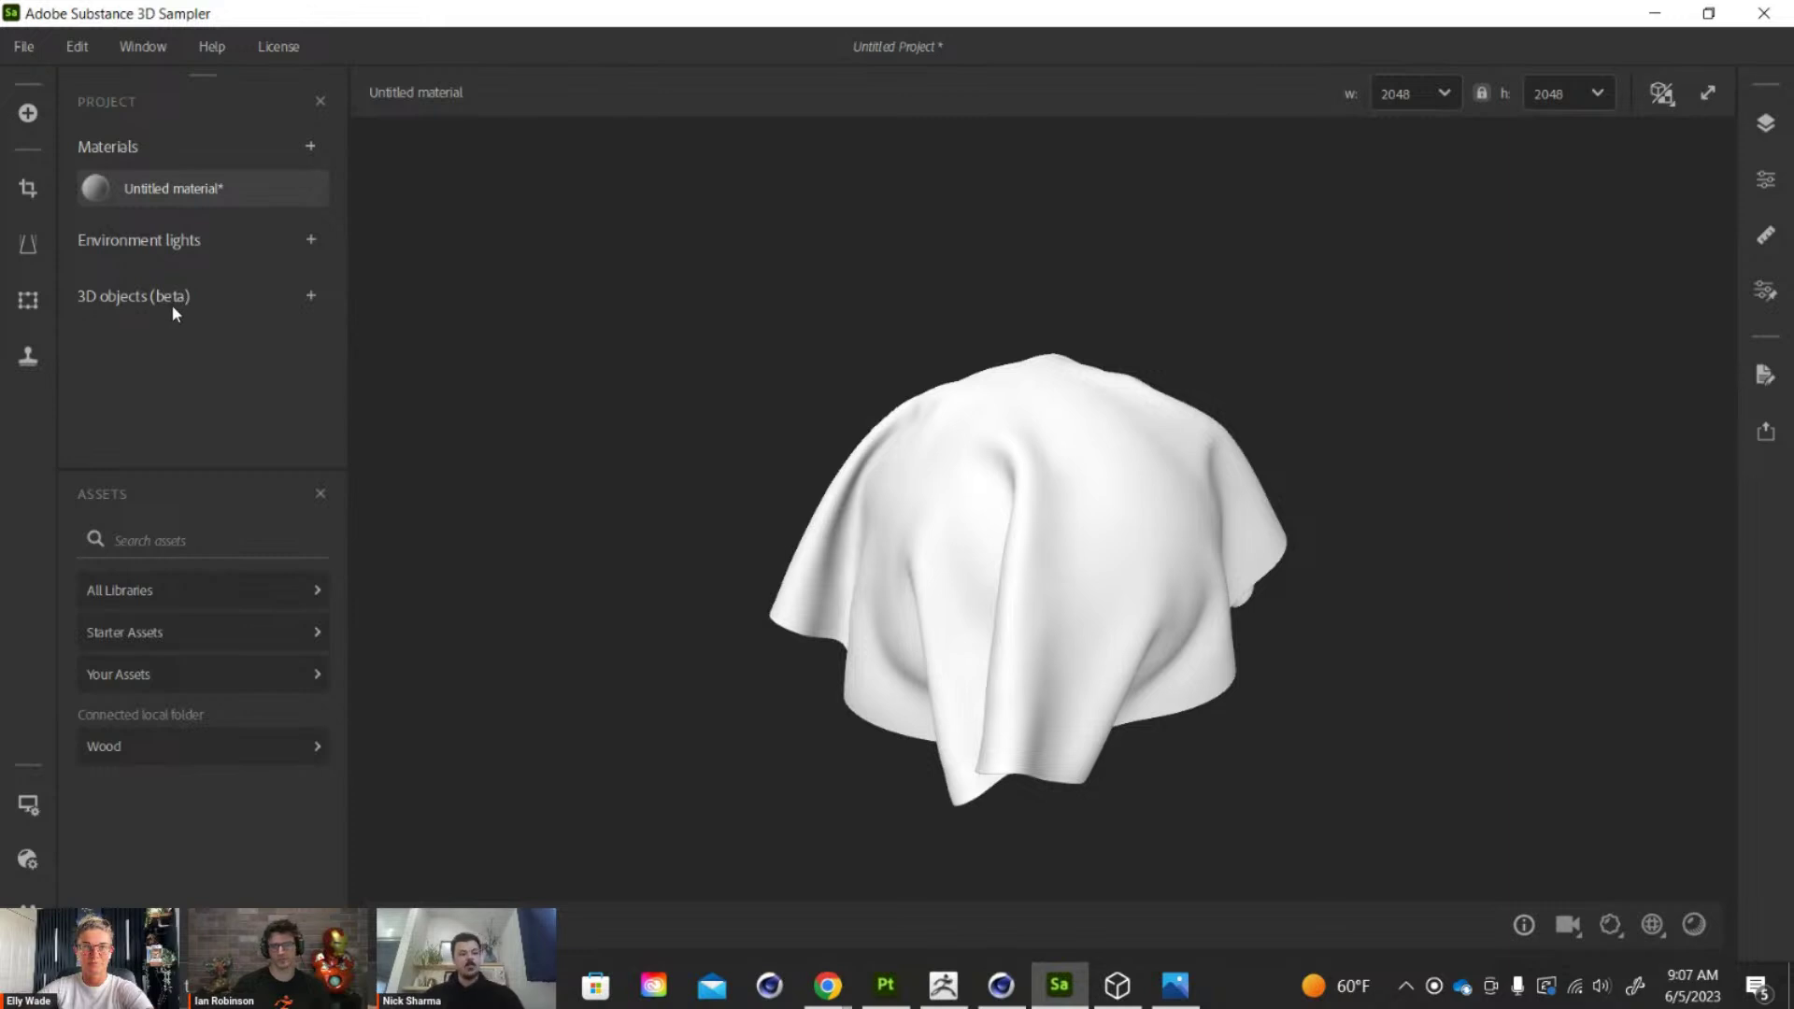
pyautogui.click(312, 299)
pyautogui.click(316, 345)
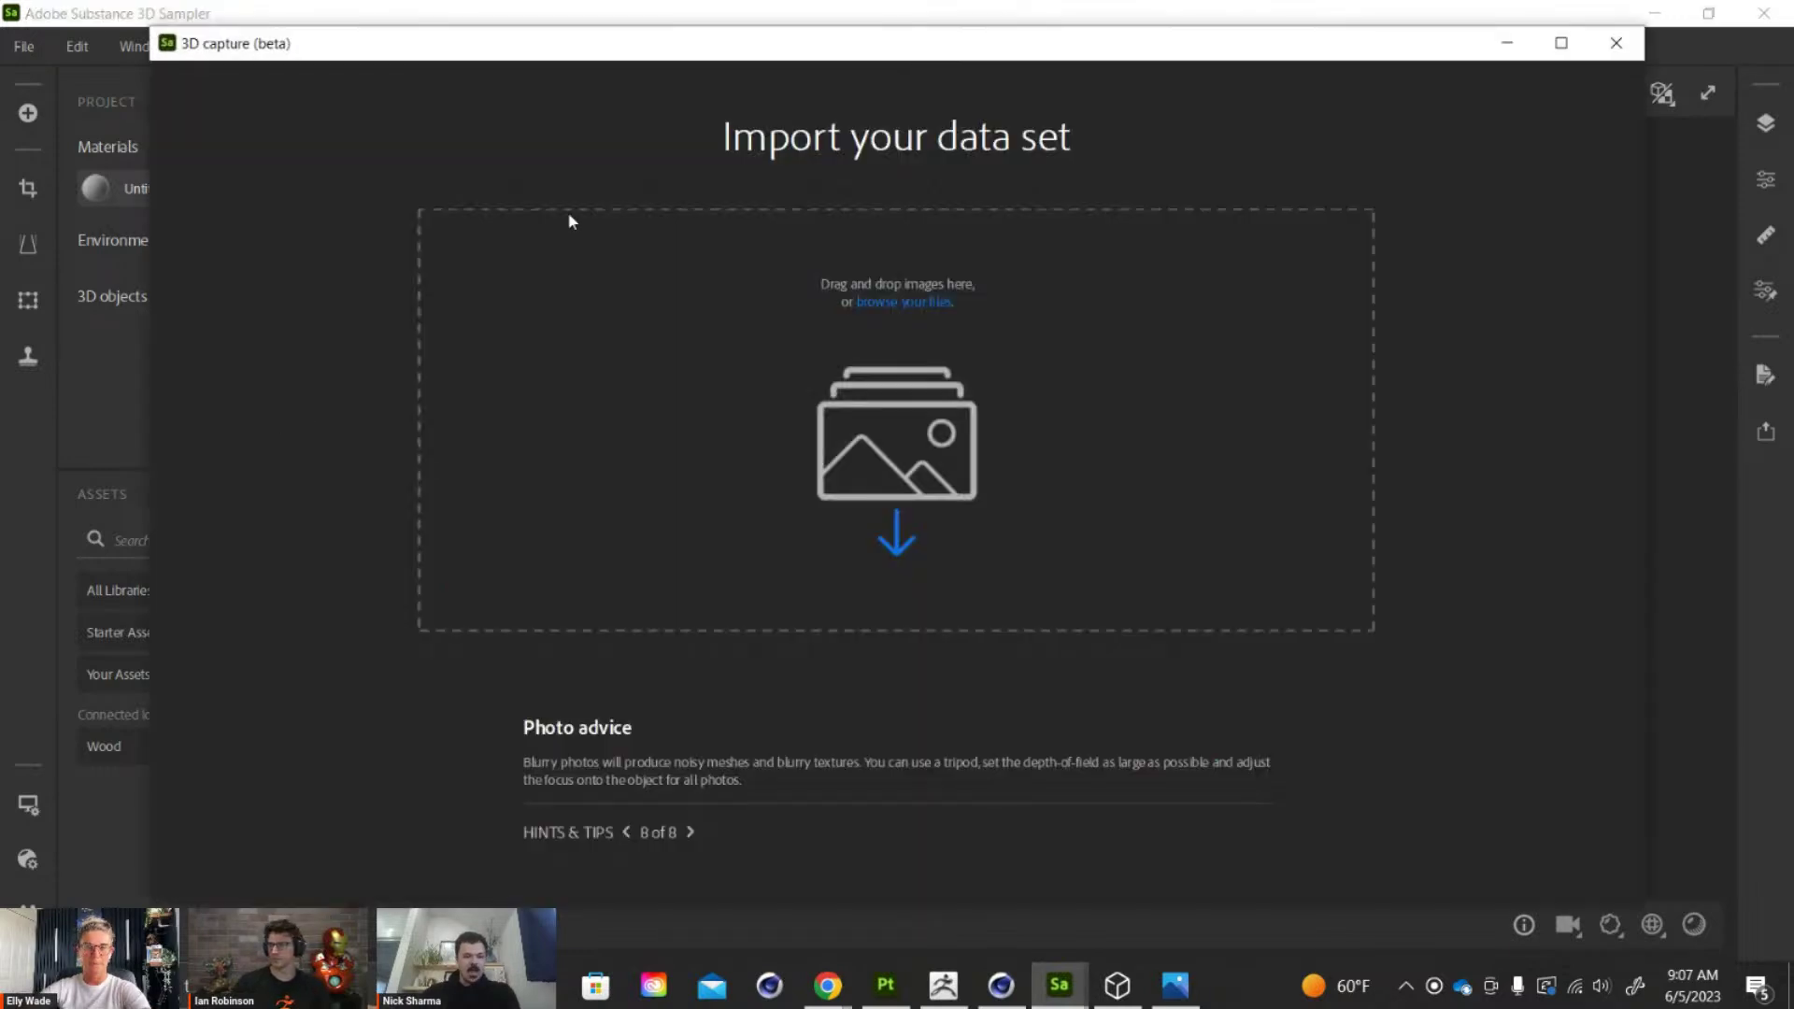
pyautogui.moveTo(600, 54); pyautogui.dragTo(662, 68)
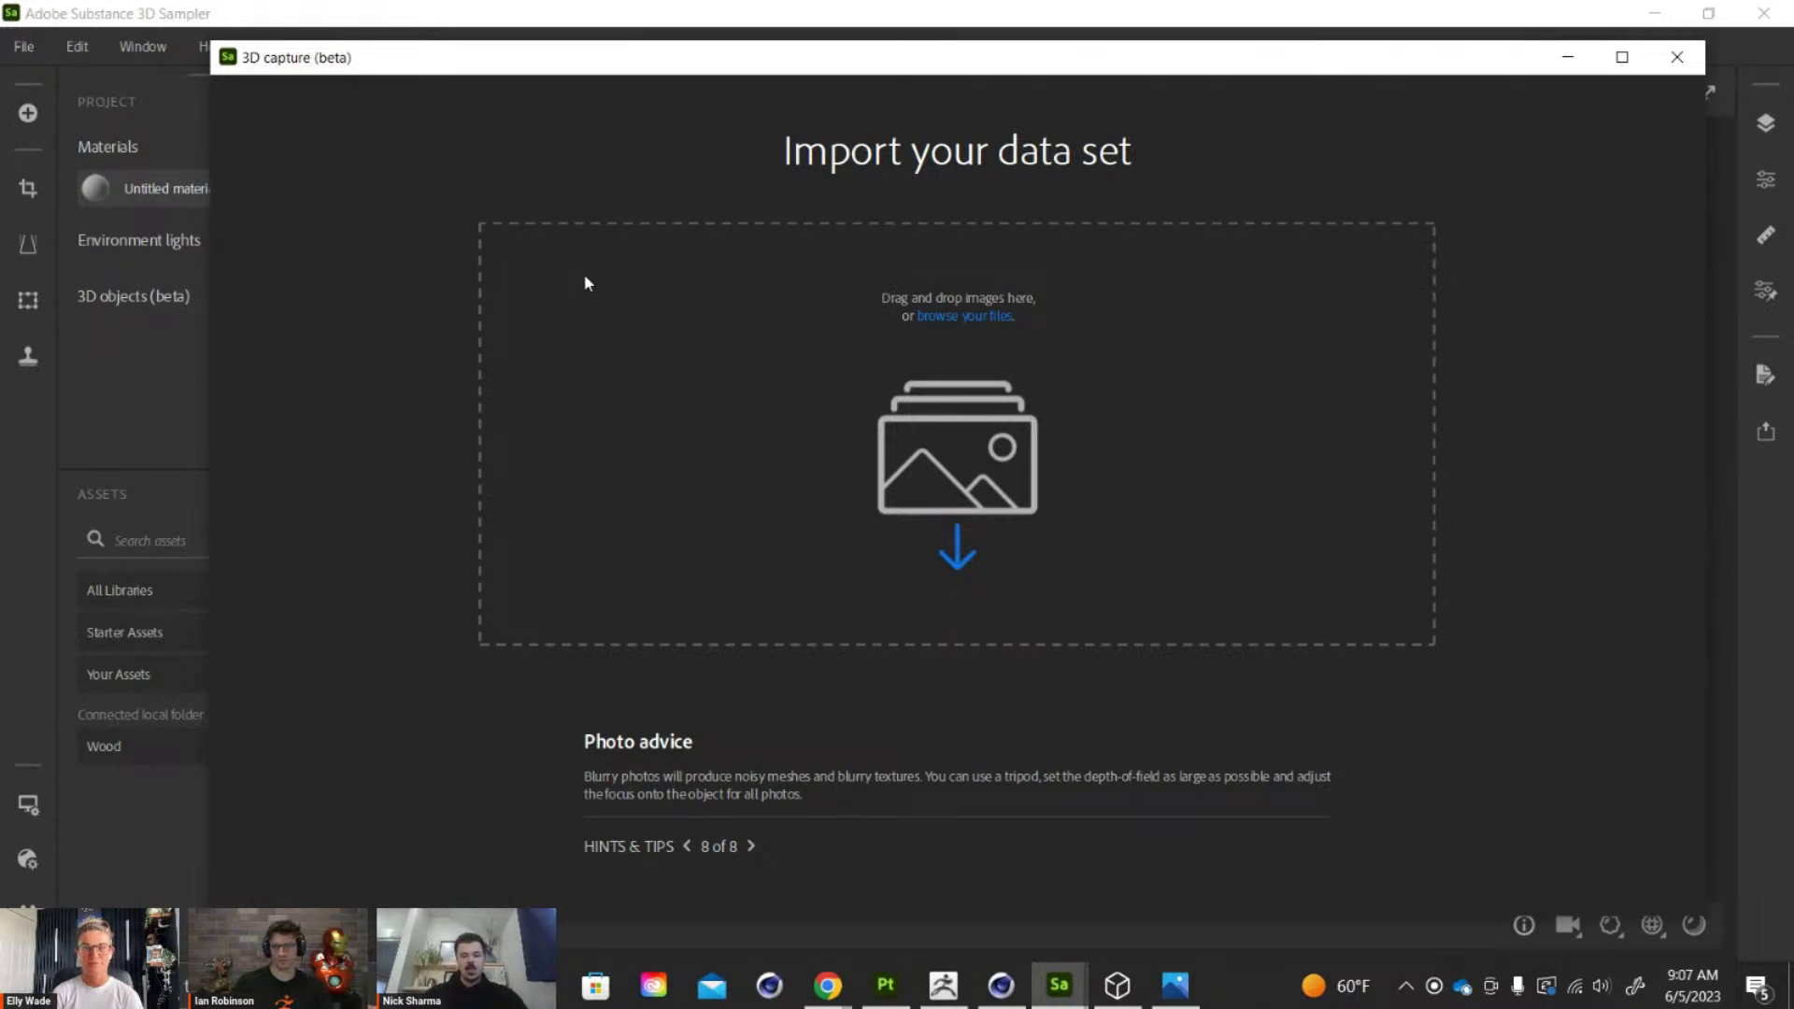
# Switch to the Photoset1 folder in File Explorer and review the bike photos from DSC00541 to DSC00561 one by one
pyautogui.moveTo(482, 986)
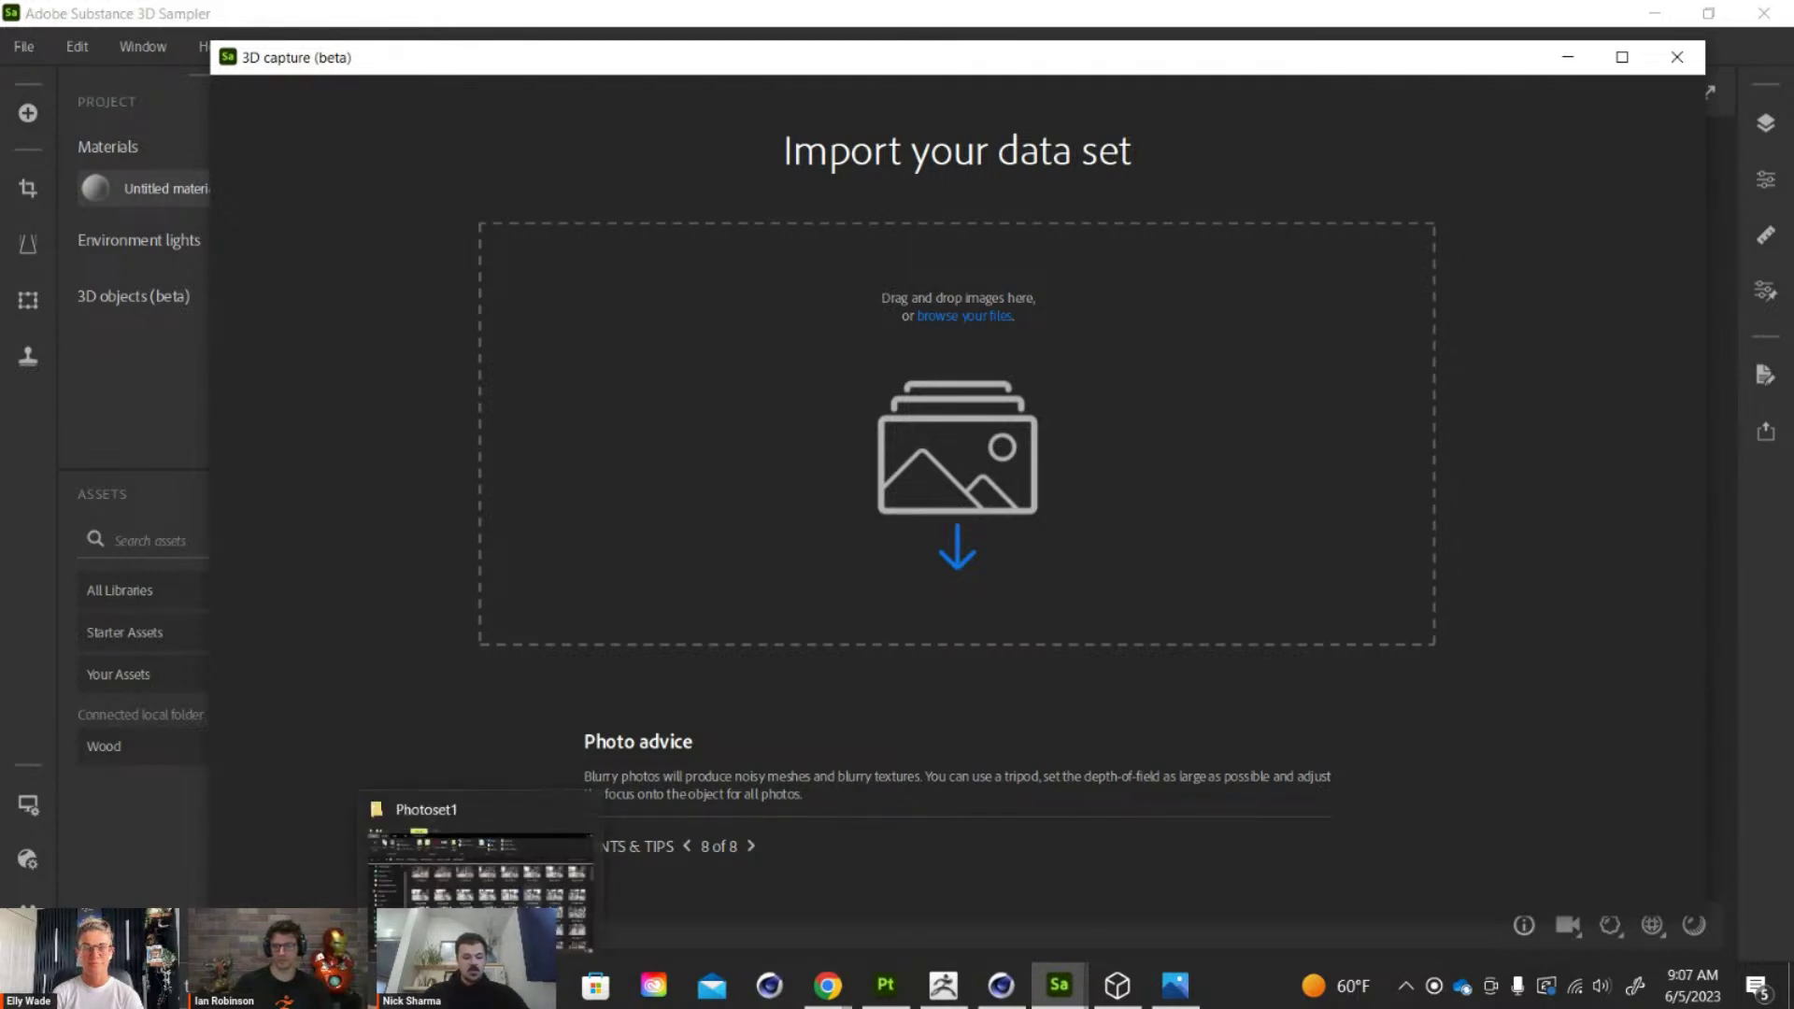
pyautogui.click(481, 869)
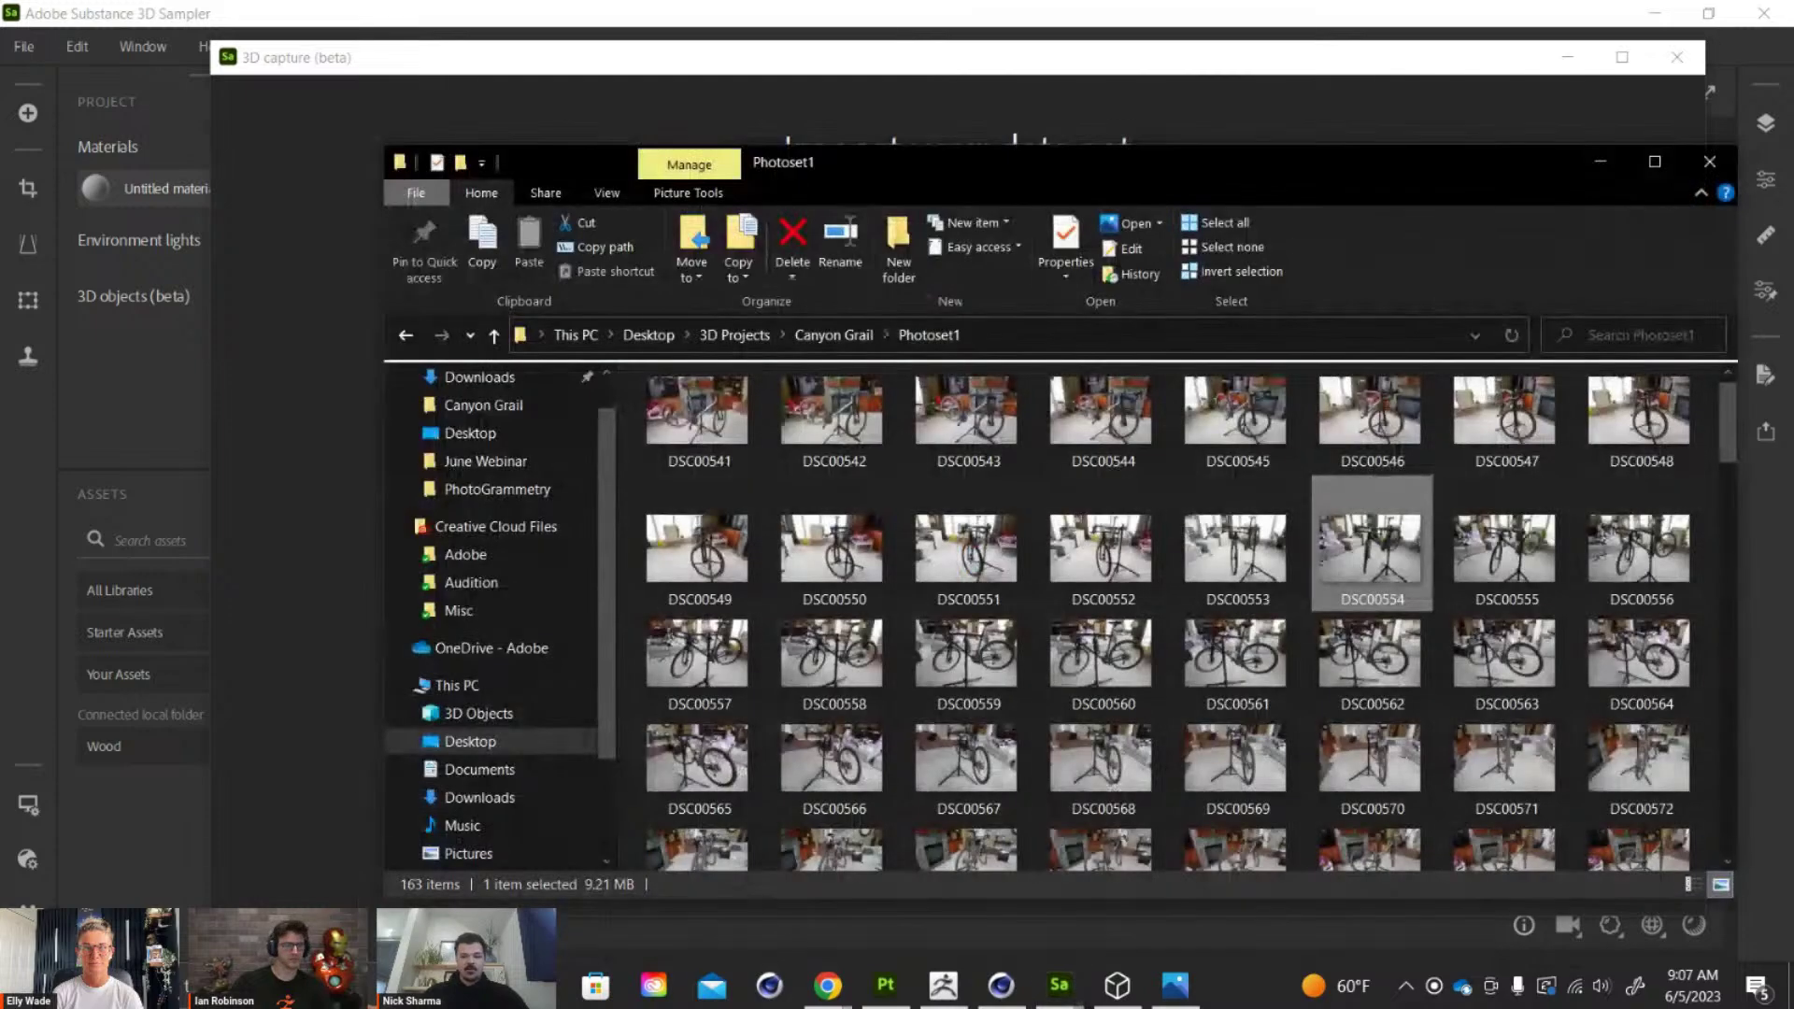
pyautogui.click(1650, 160)
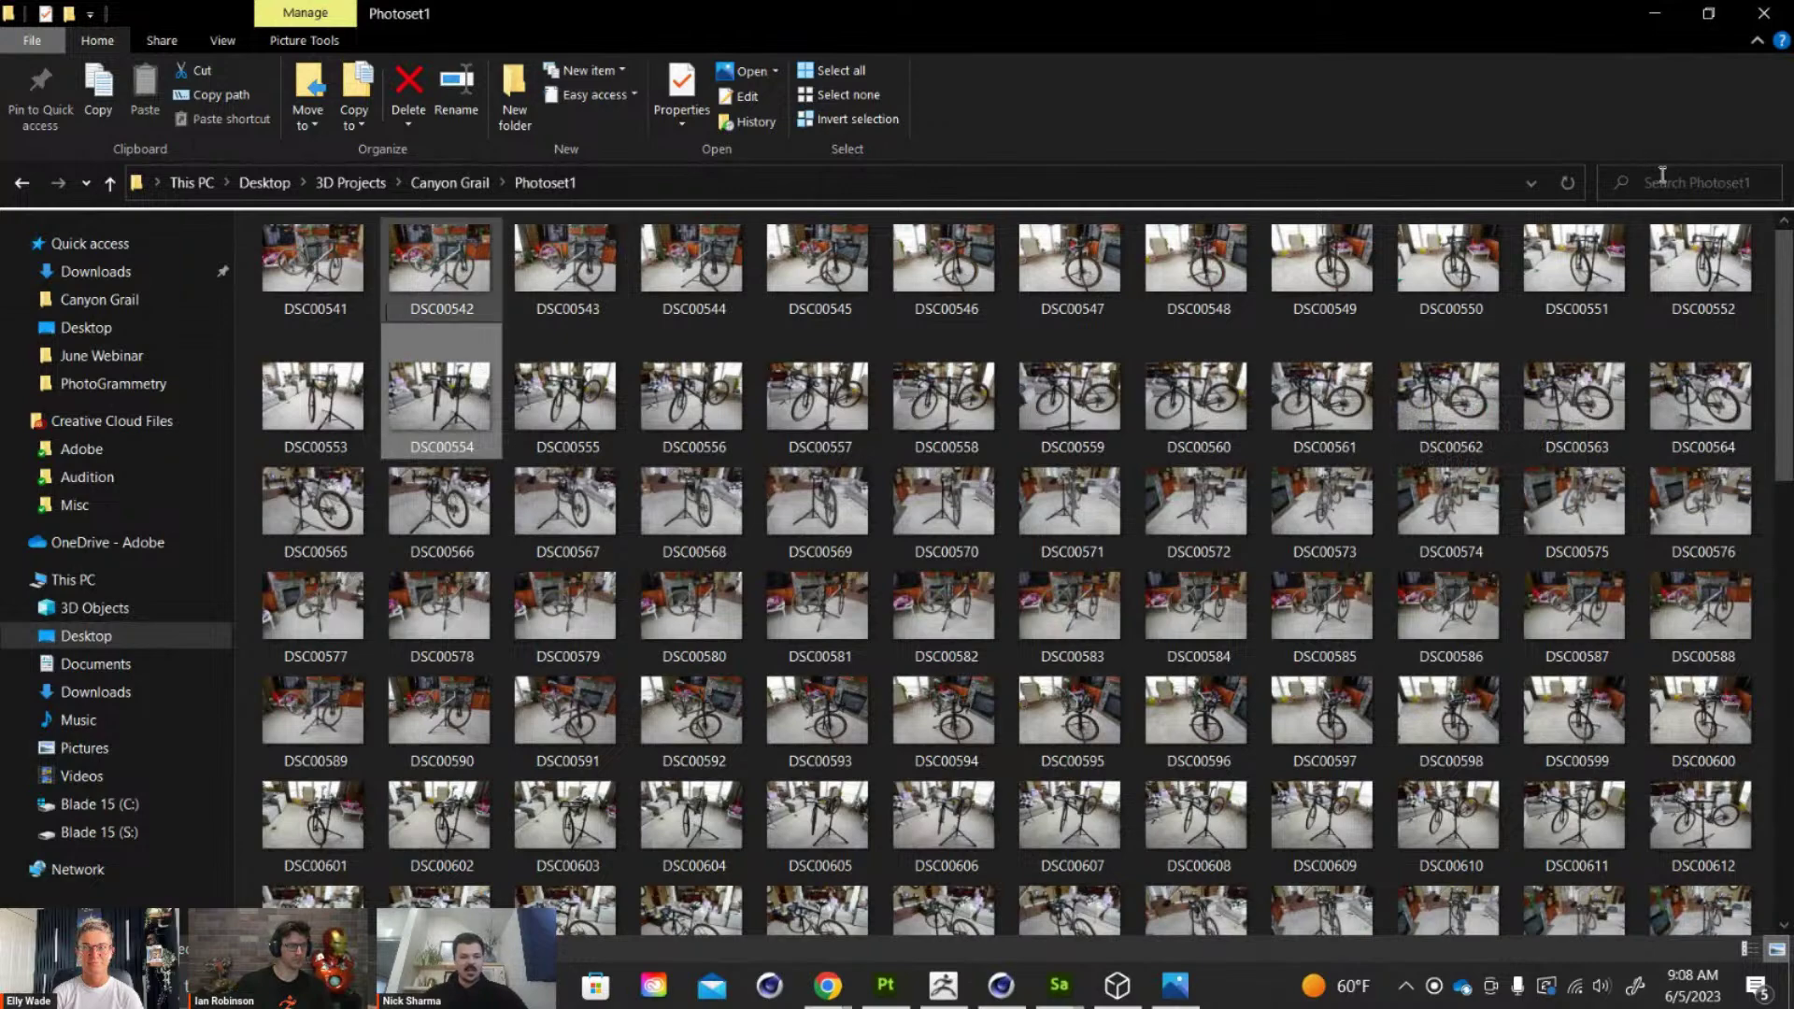
pyautogui.doubleClick(363, 308)
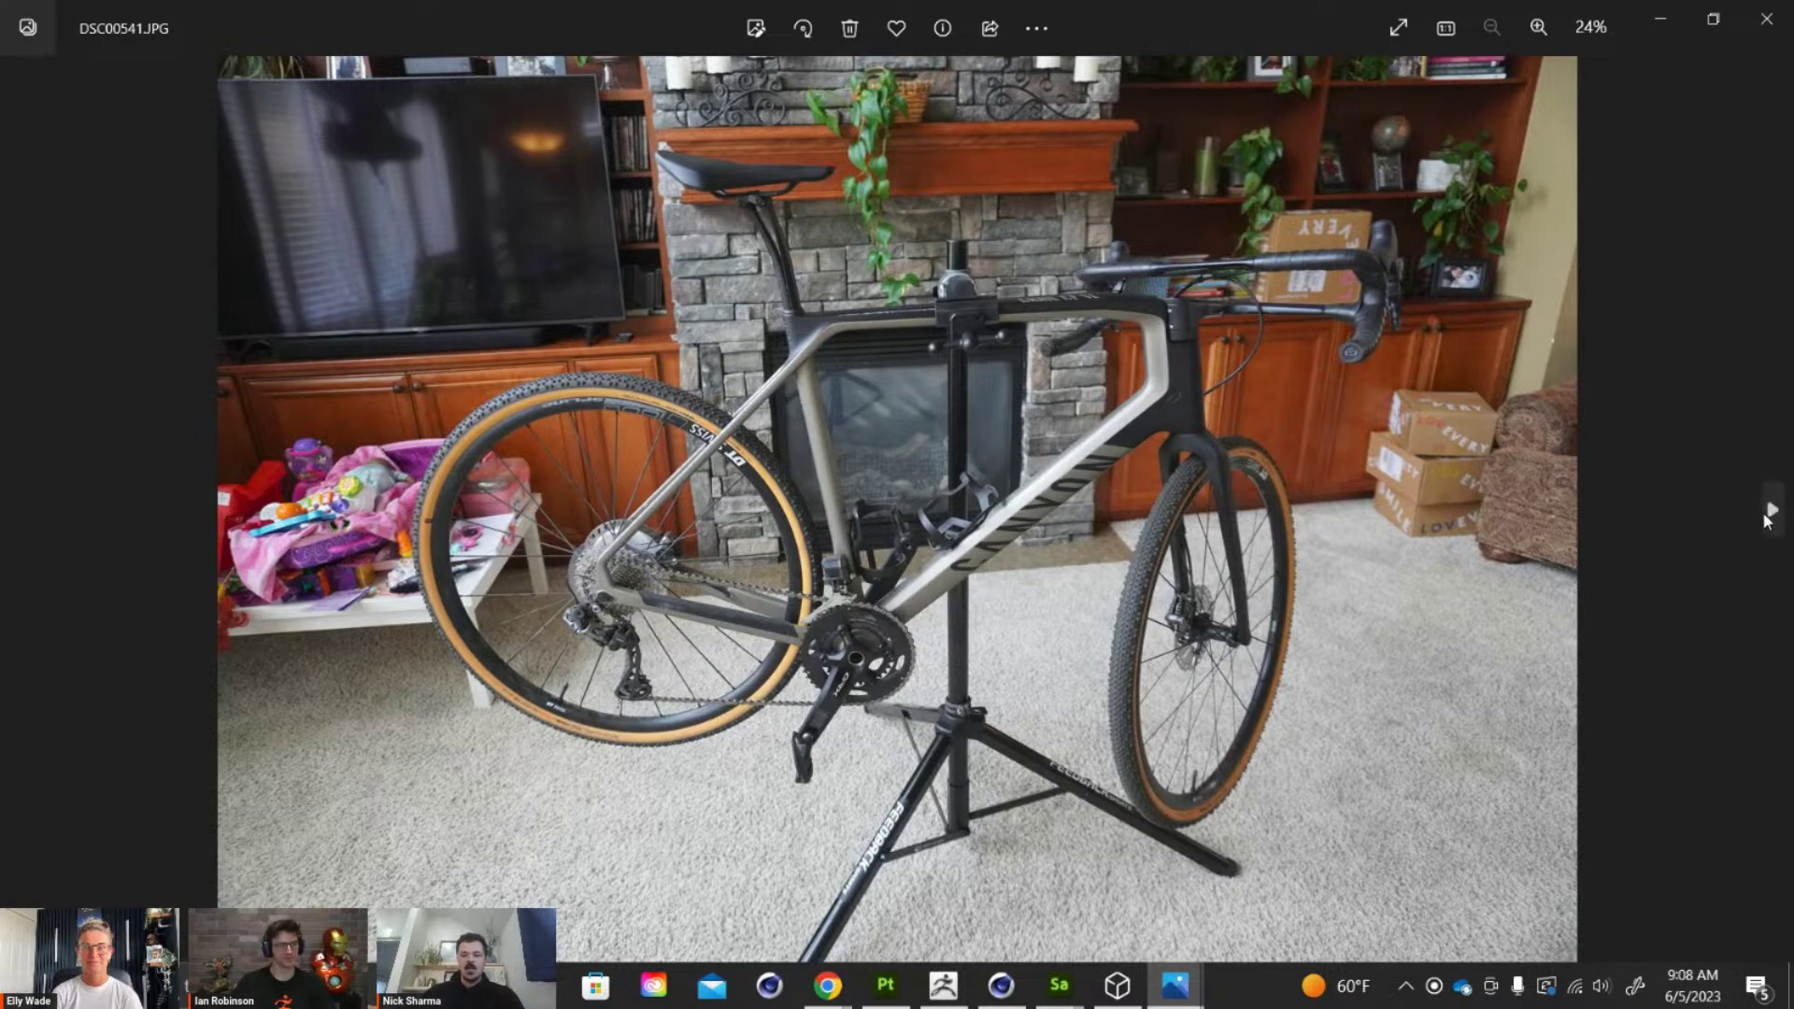
pyautogui.click(1770, 511)
pyautogui.click(1770, 511)
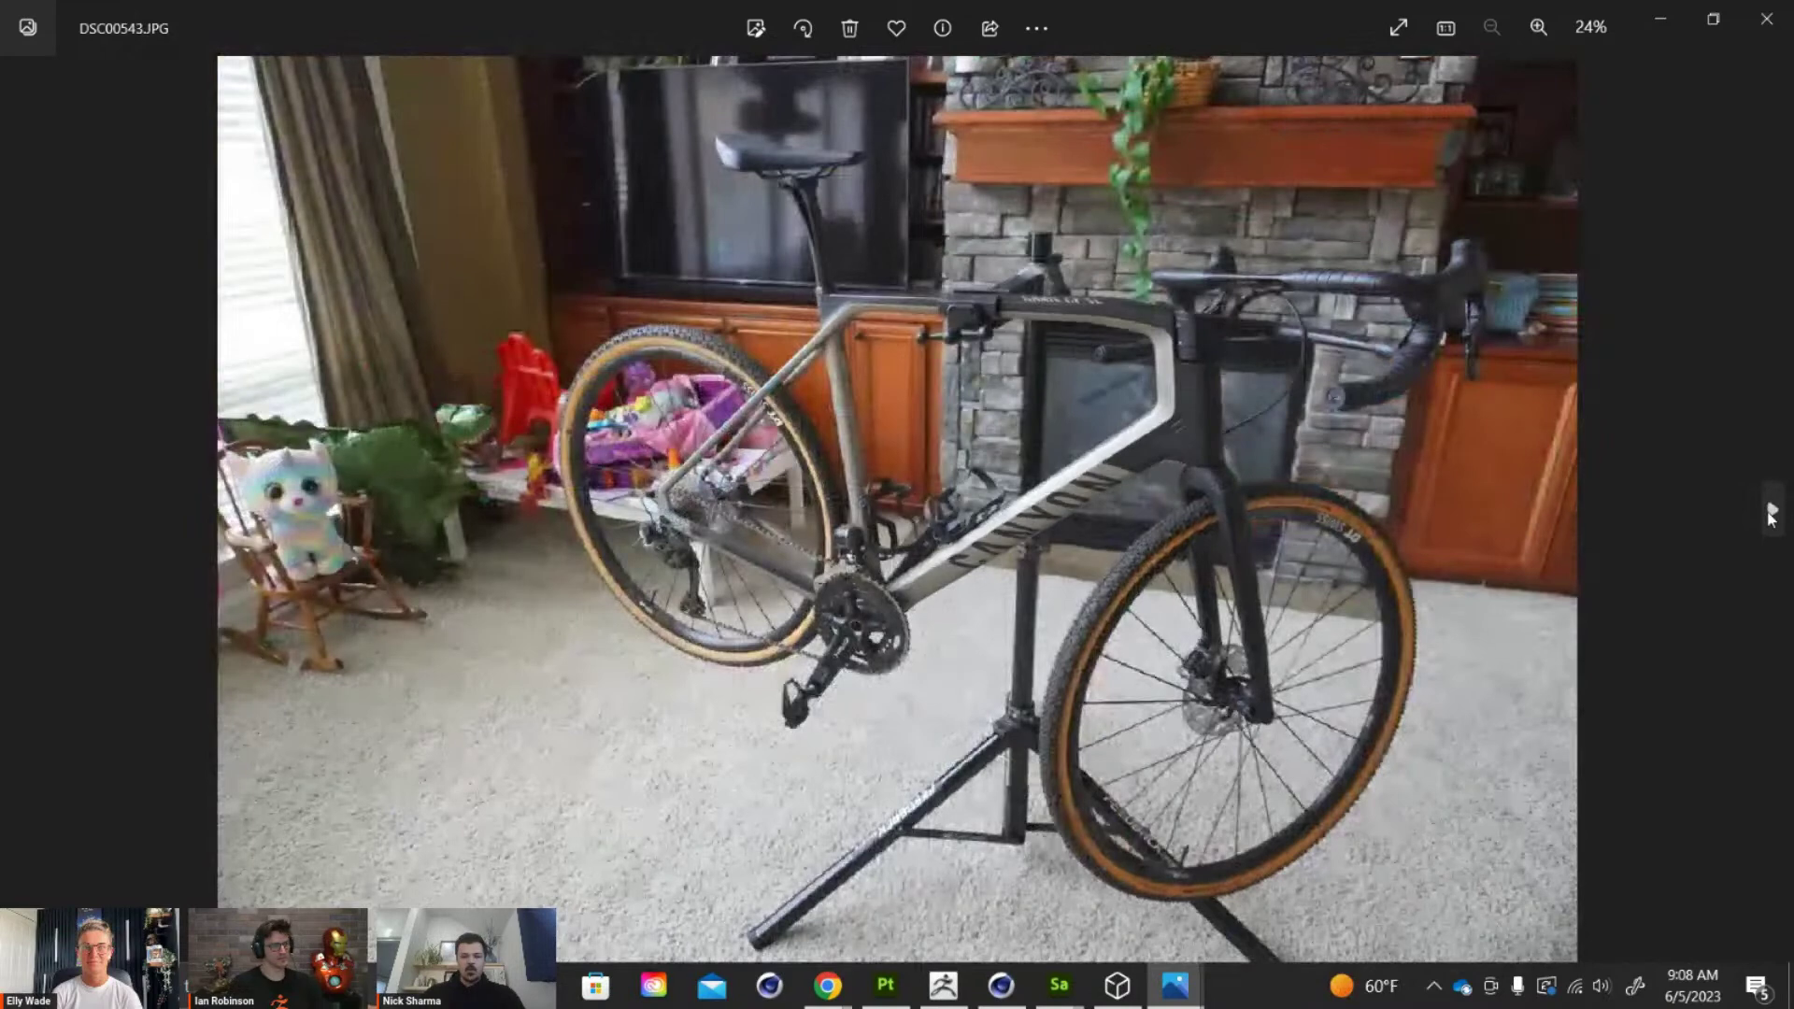
pyautogui.click(1769, 511)
pyautogui.click(1770, 511)
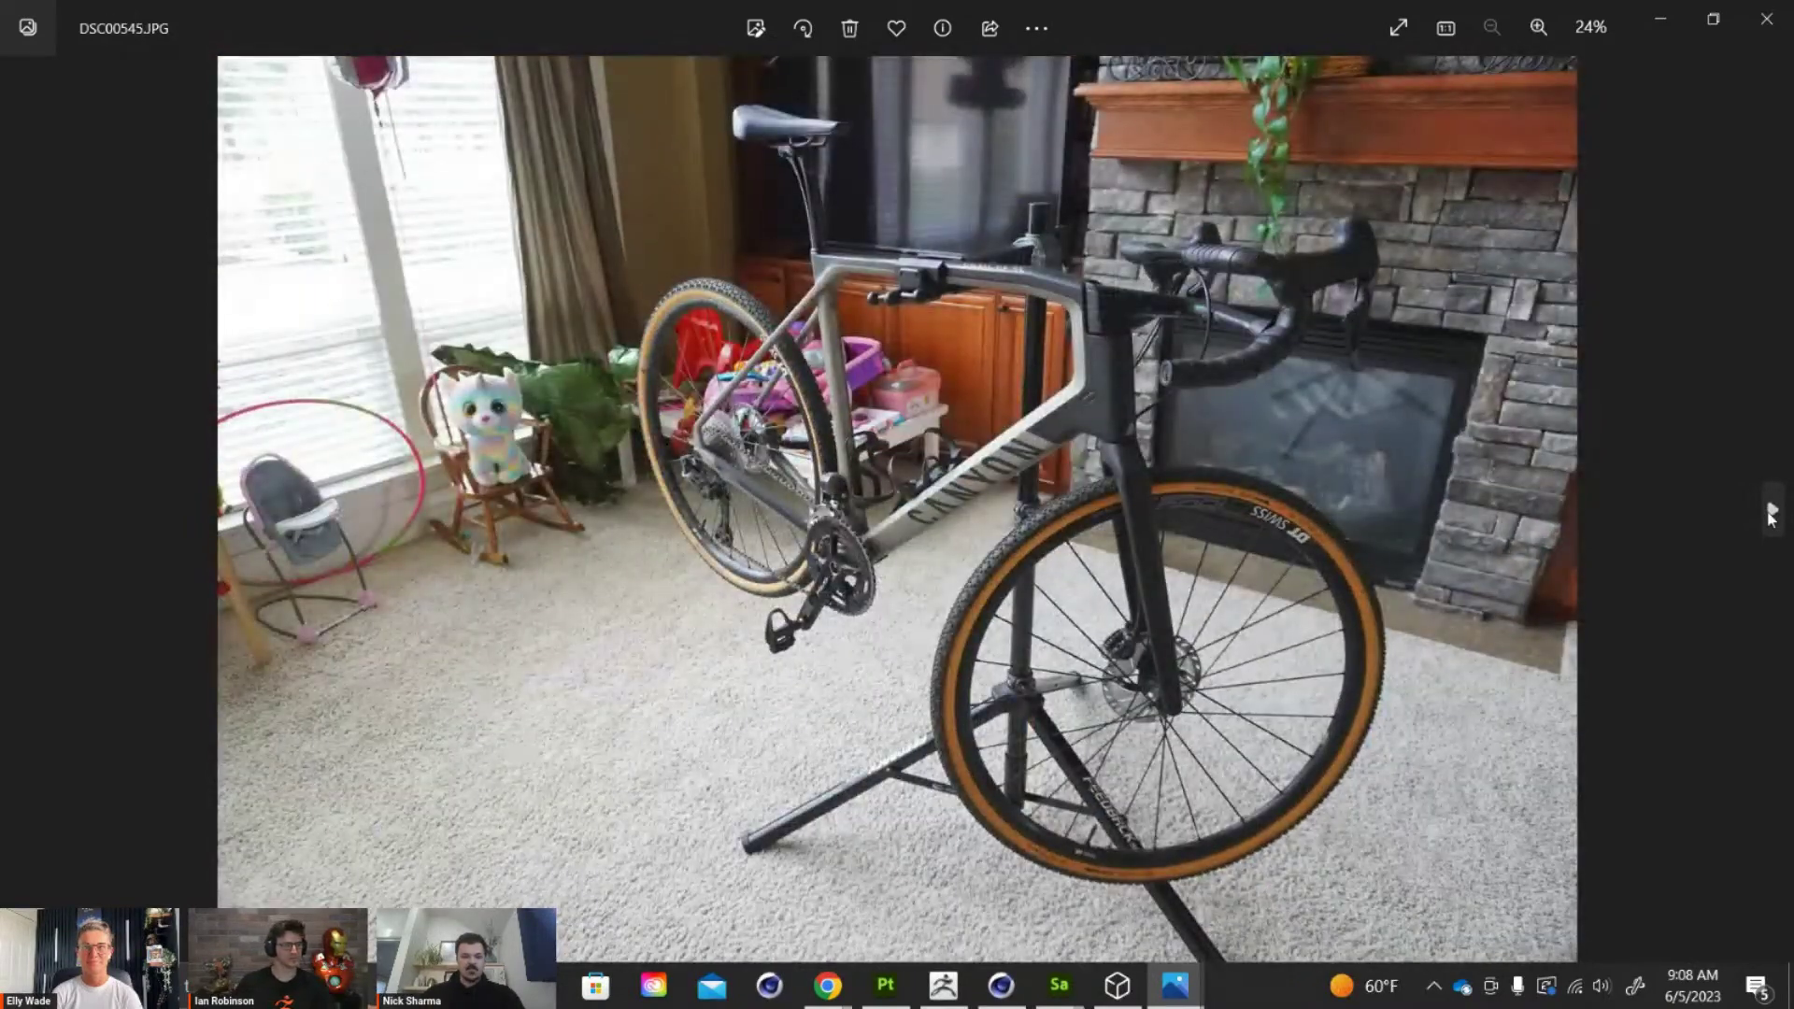
pyautogui.click(1769, 513)
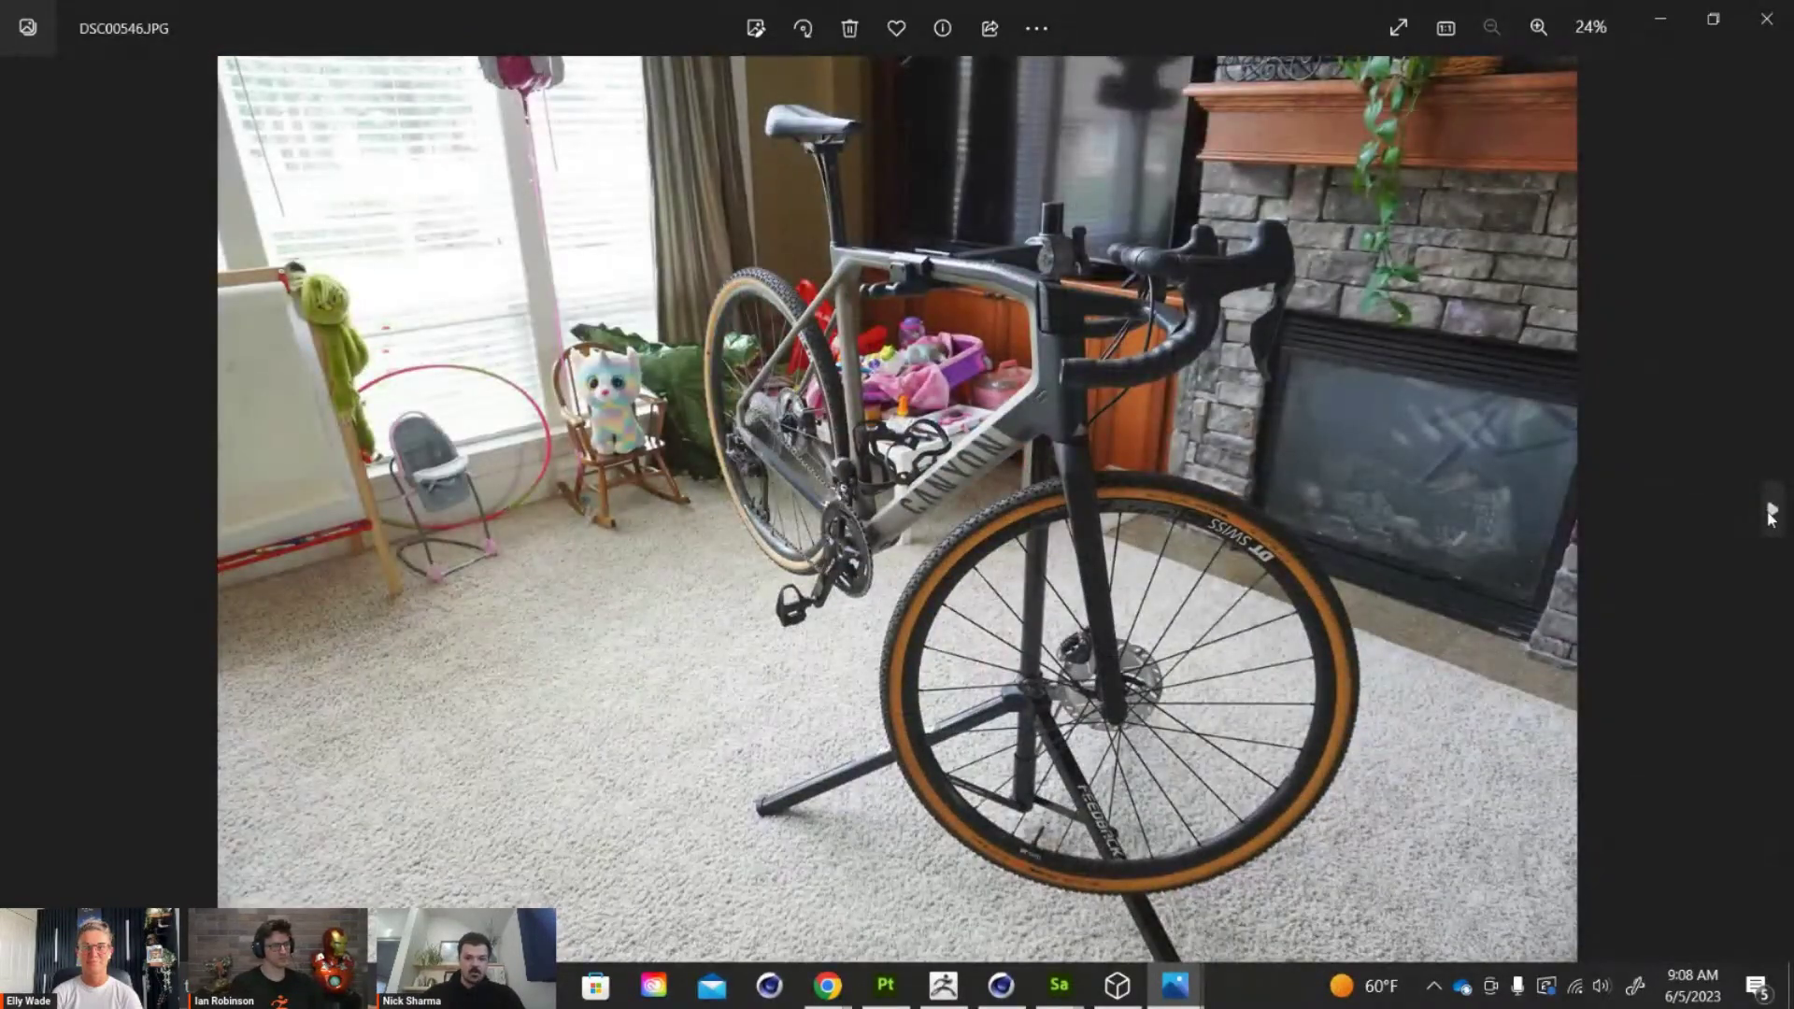
pyautogui.click(1770, 513)
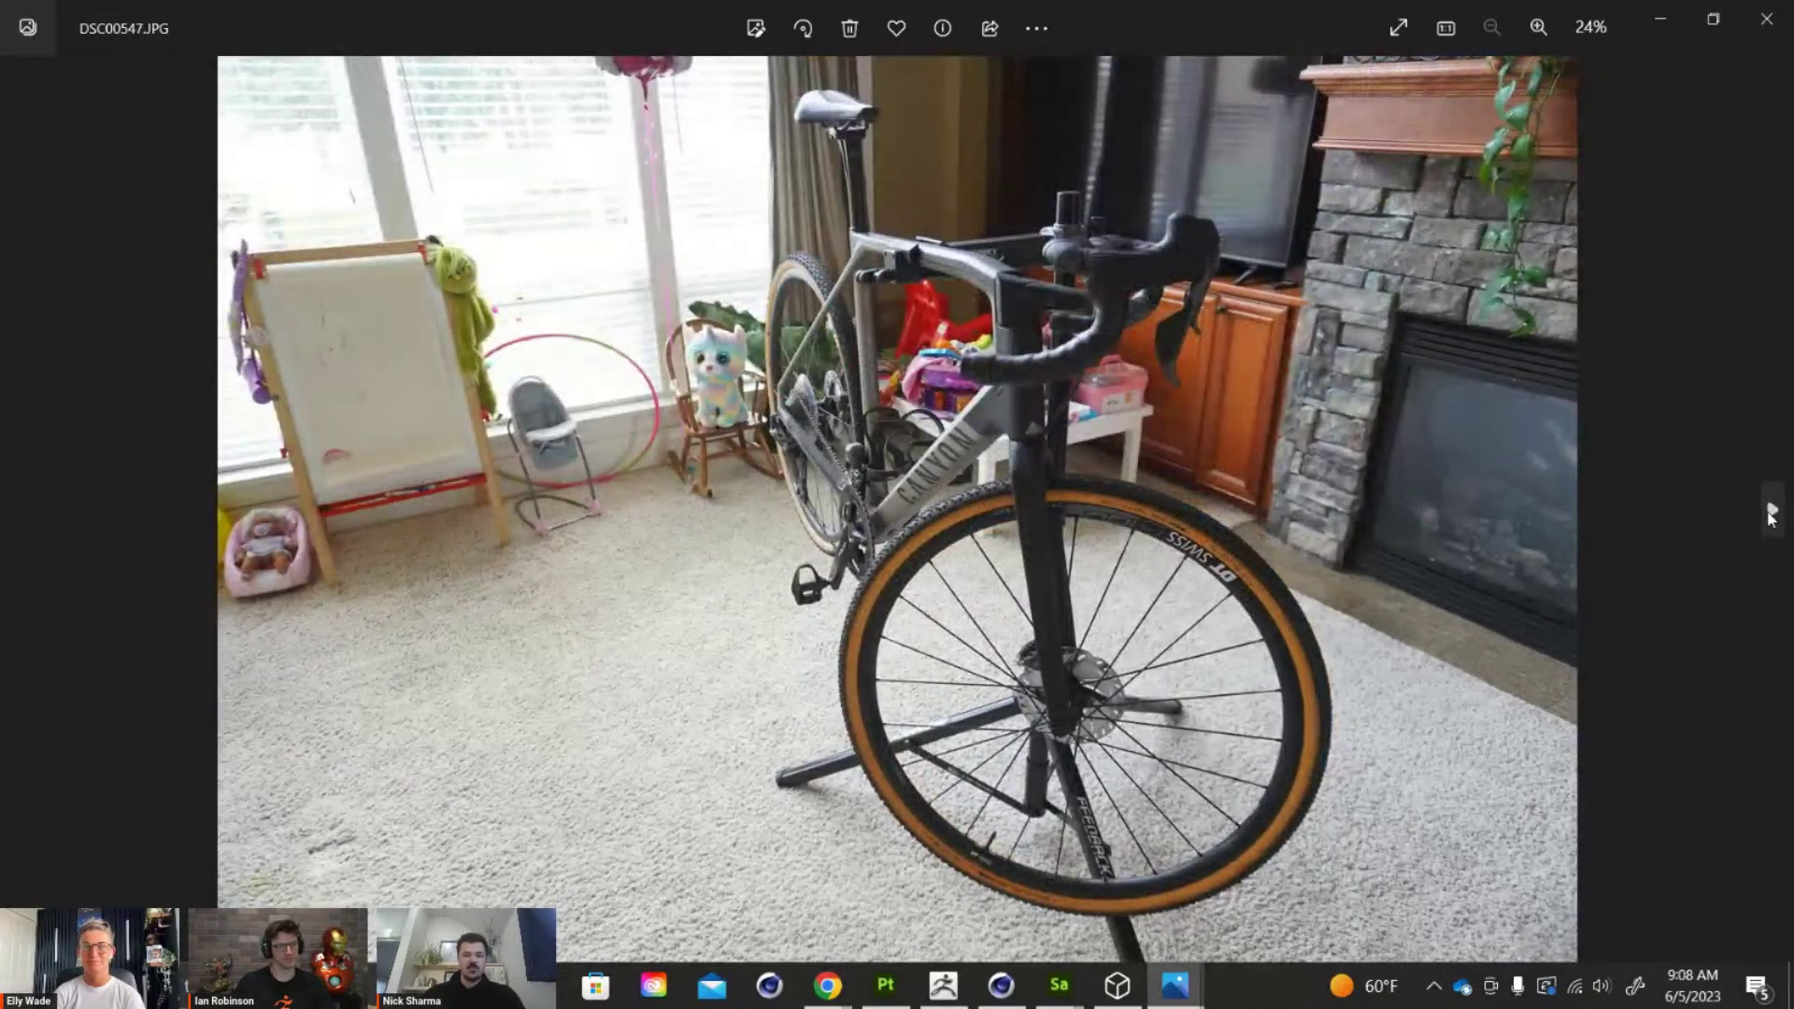
pyautogui.click(1769, 513)
pyautogui.click(1770, 513)
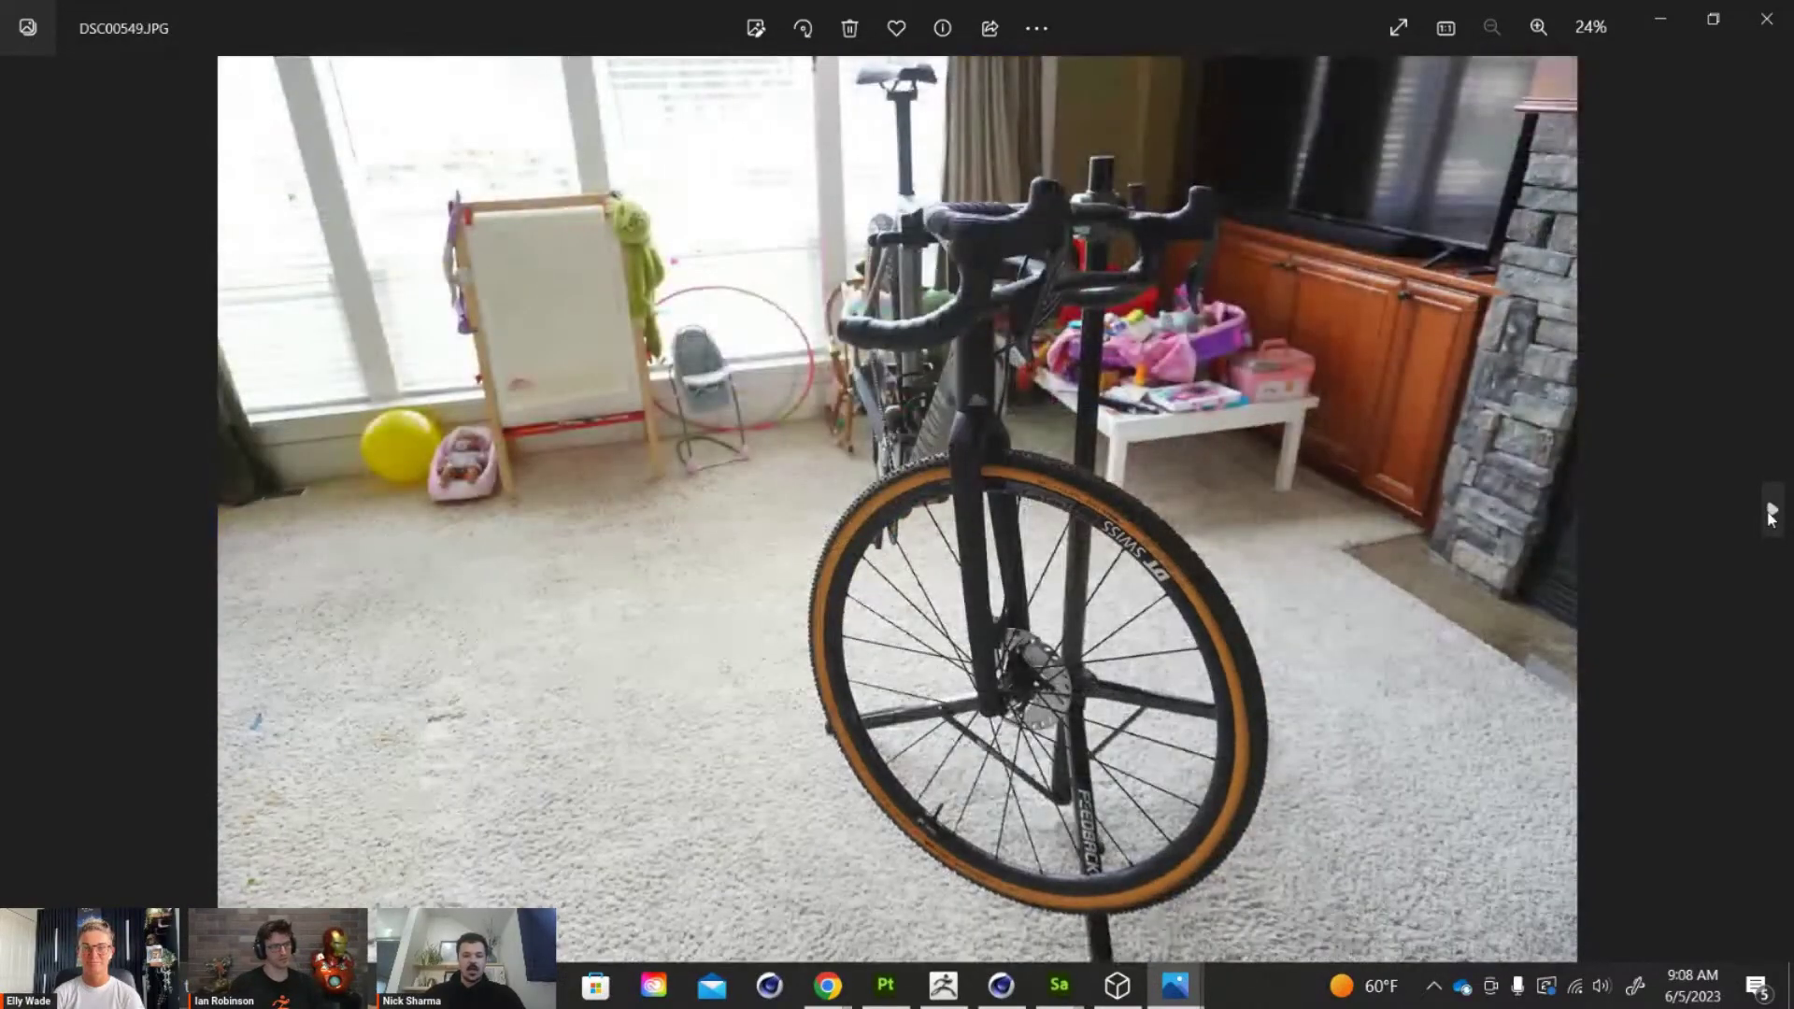
pyautogui.click(1769, 513)
pyautogui.click(1769, 513)
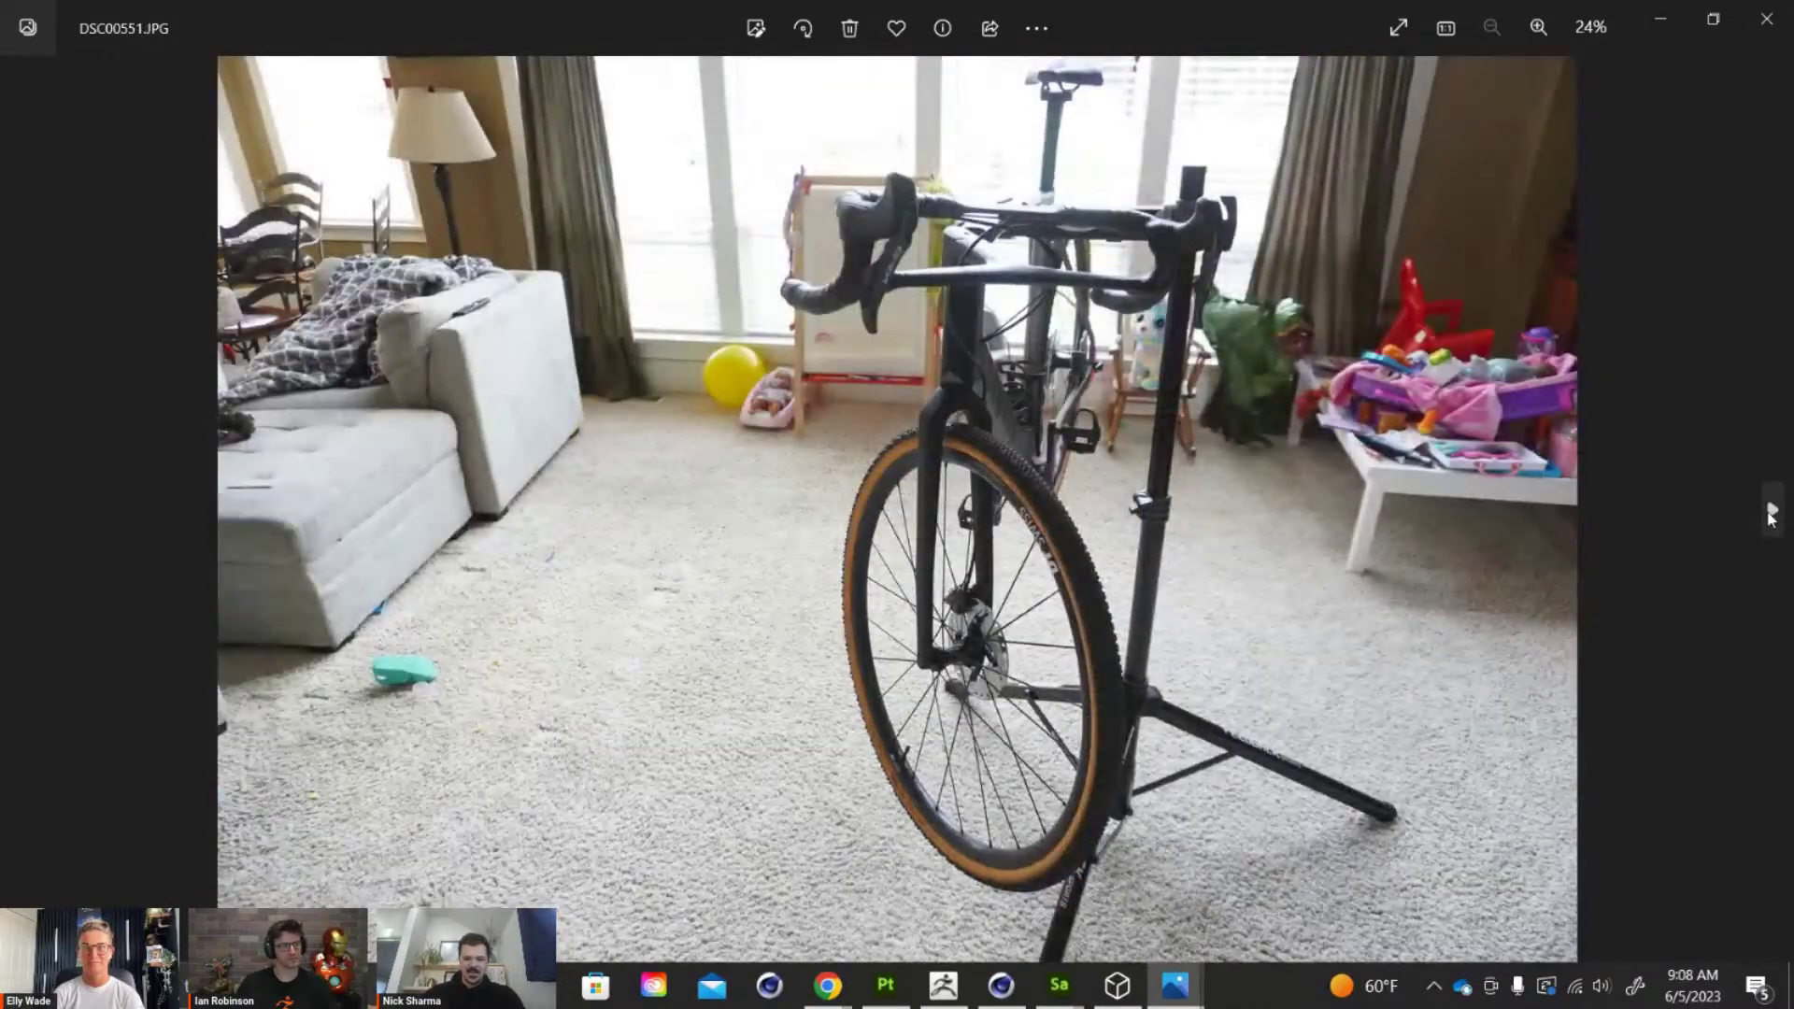
pyautogui.click(1769, 513)
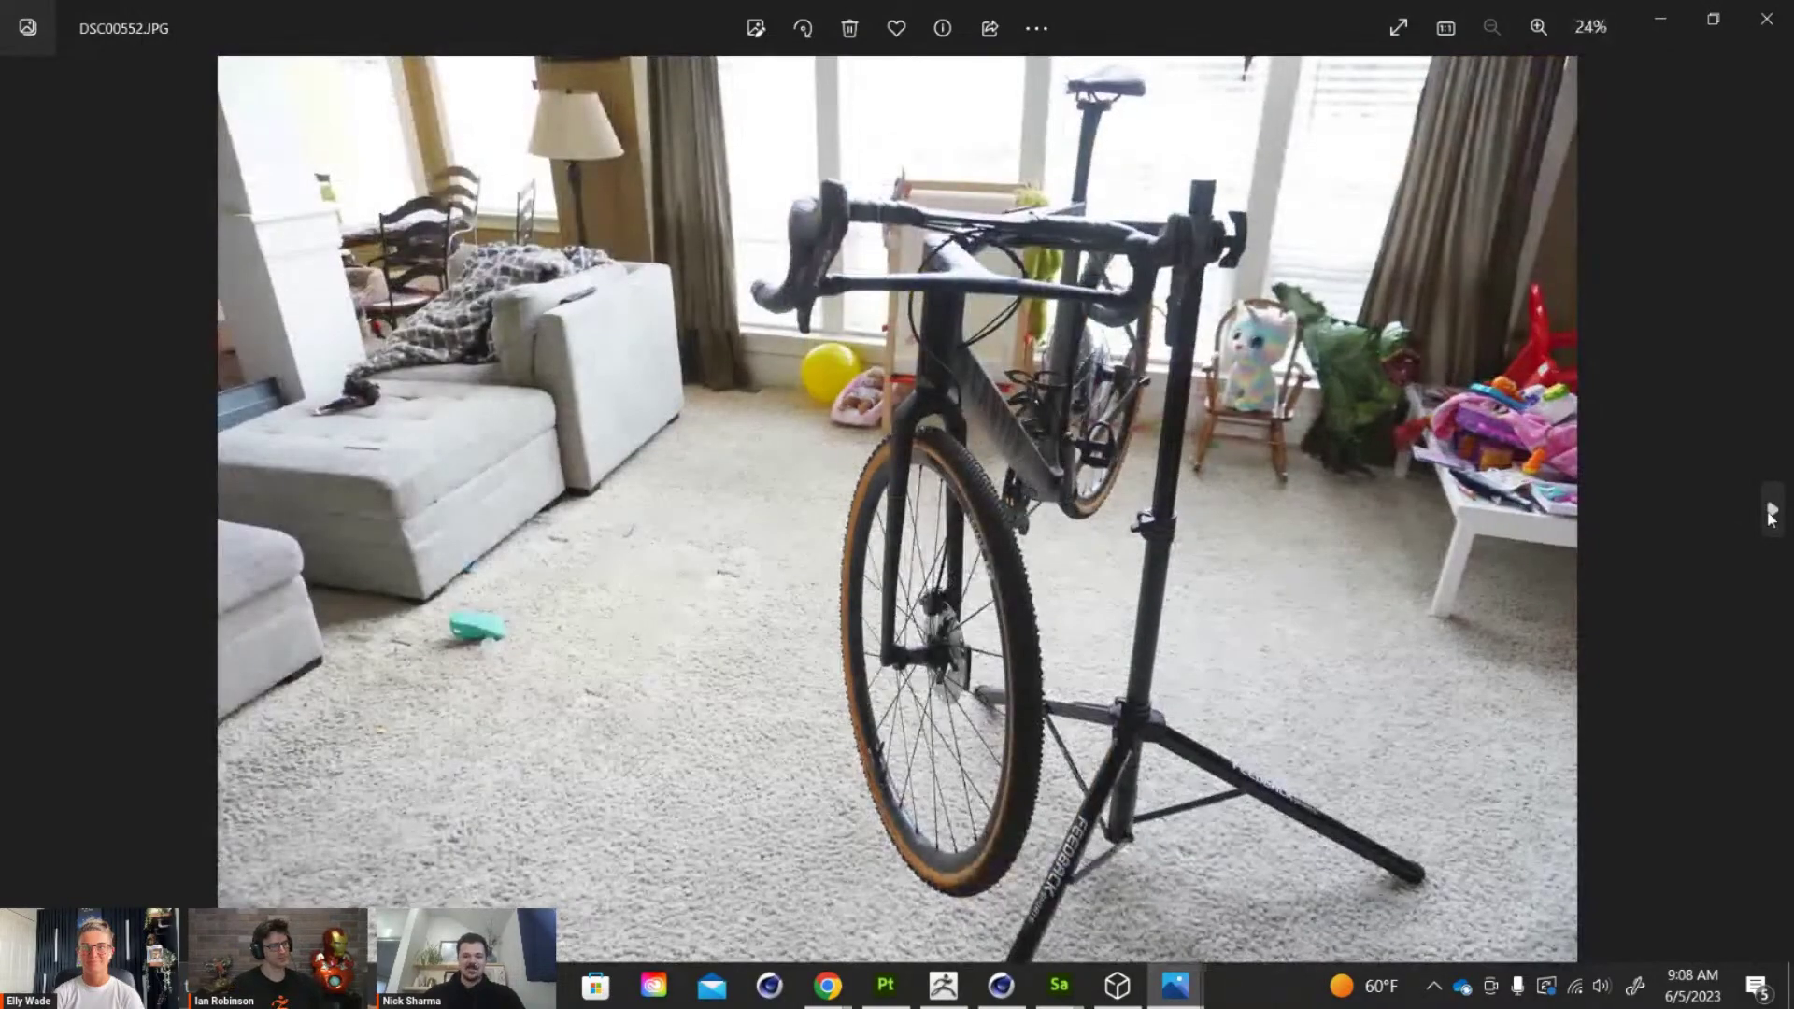
pyautogui.click(1769, 513)
pyautogui.click(1769, 513)
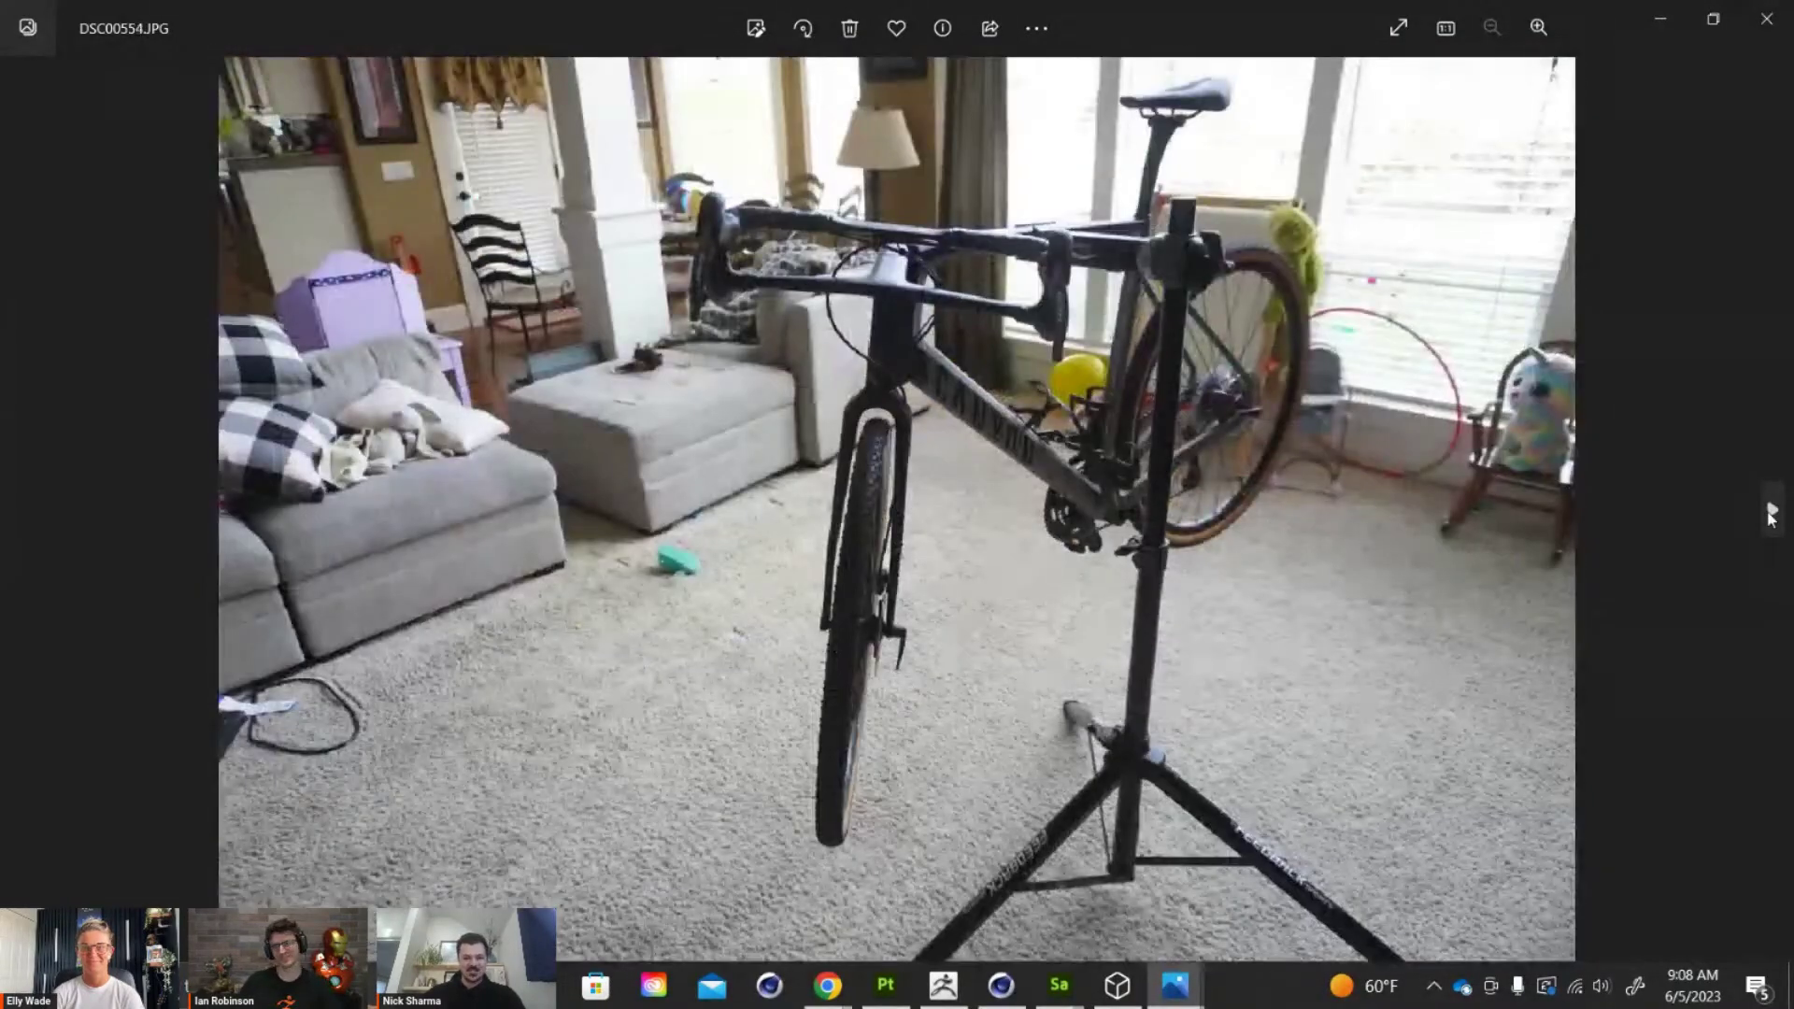
pyautogui.click(1769, 513)
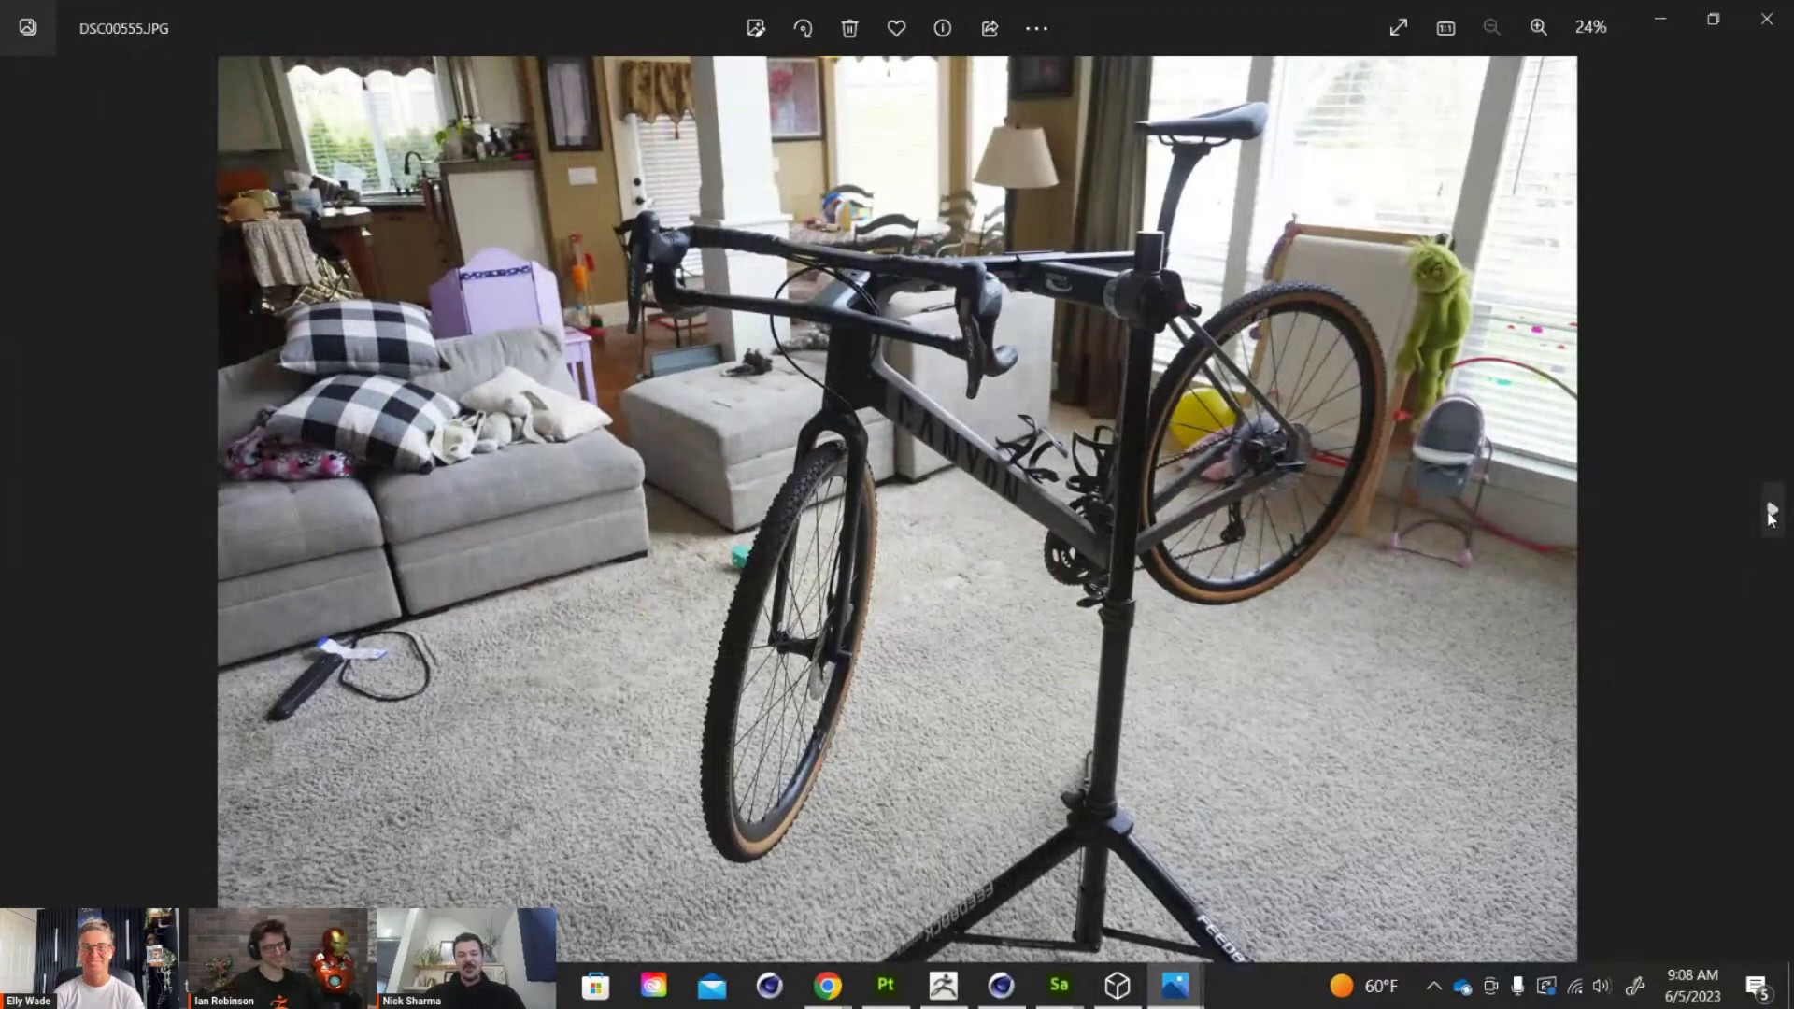
pyautogui.click(1769, 513)
pyautogui.click(1771, 513)
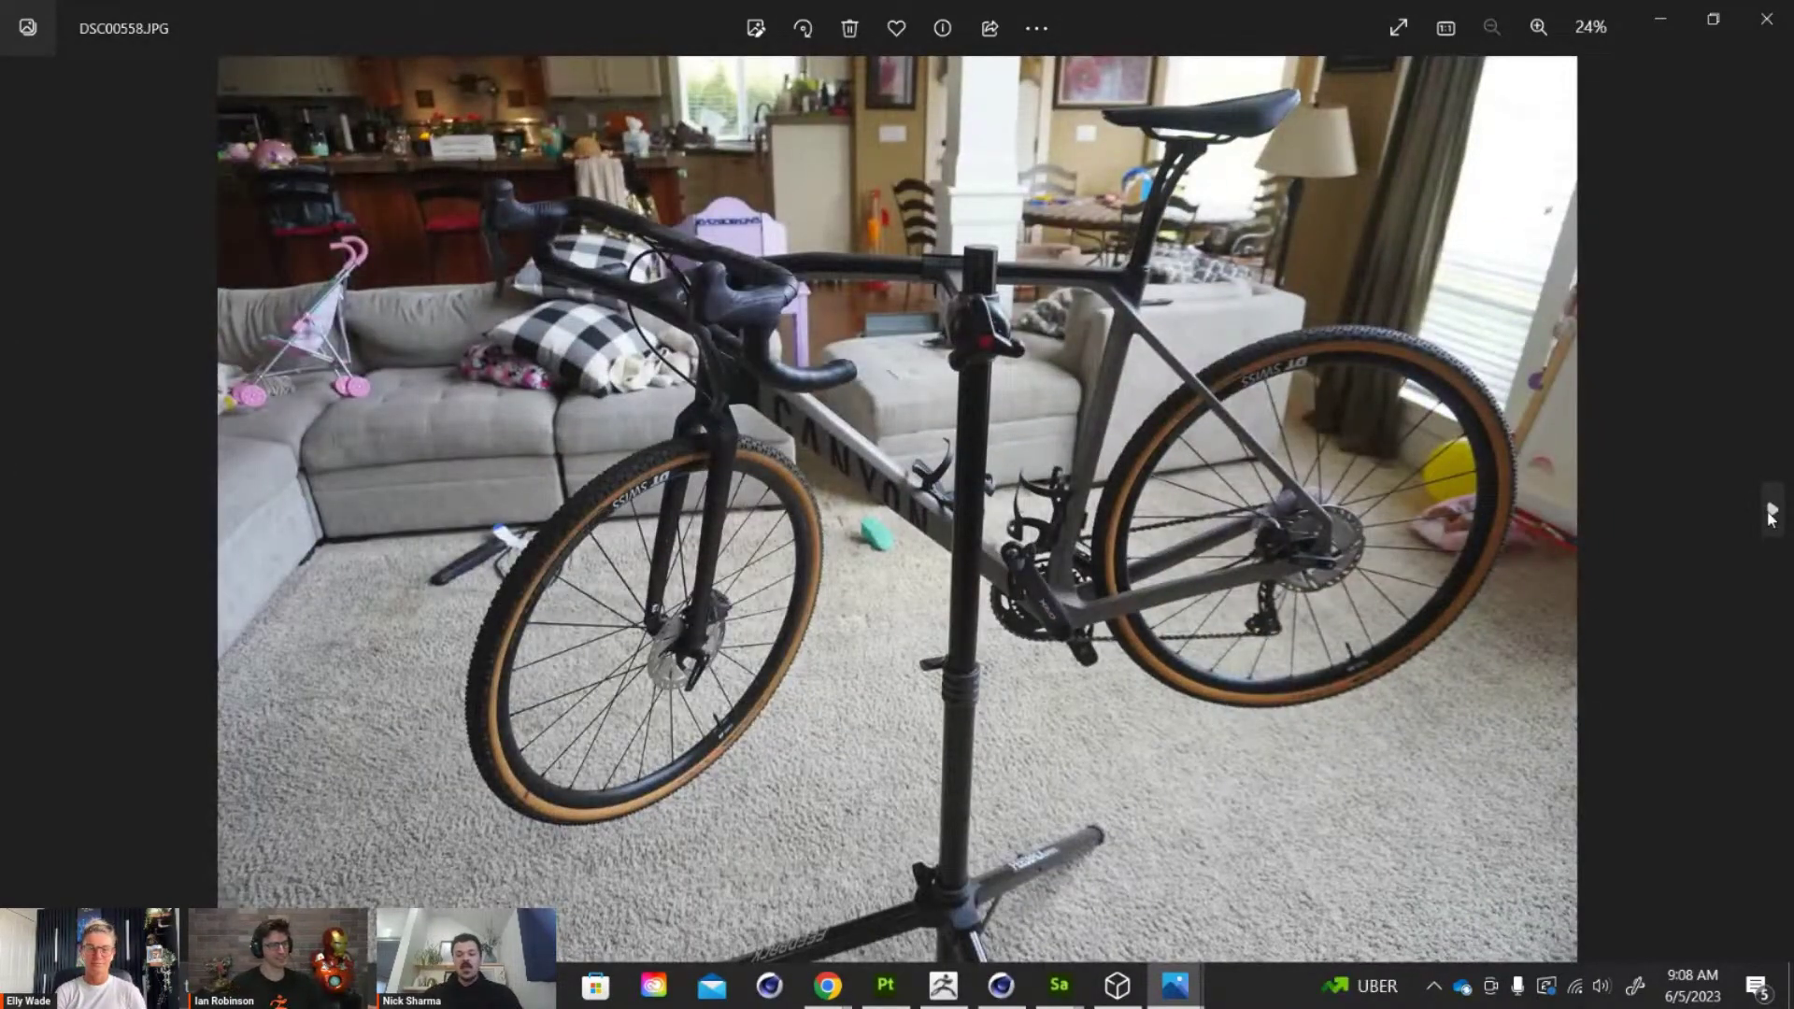
pyautogui.click(1770, 514)
pyautogui.click(1771, 514)
pyautogui.click(1770, 514)
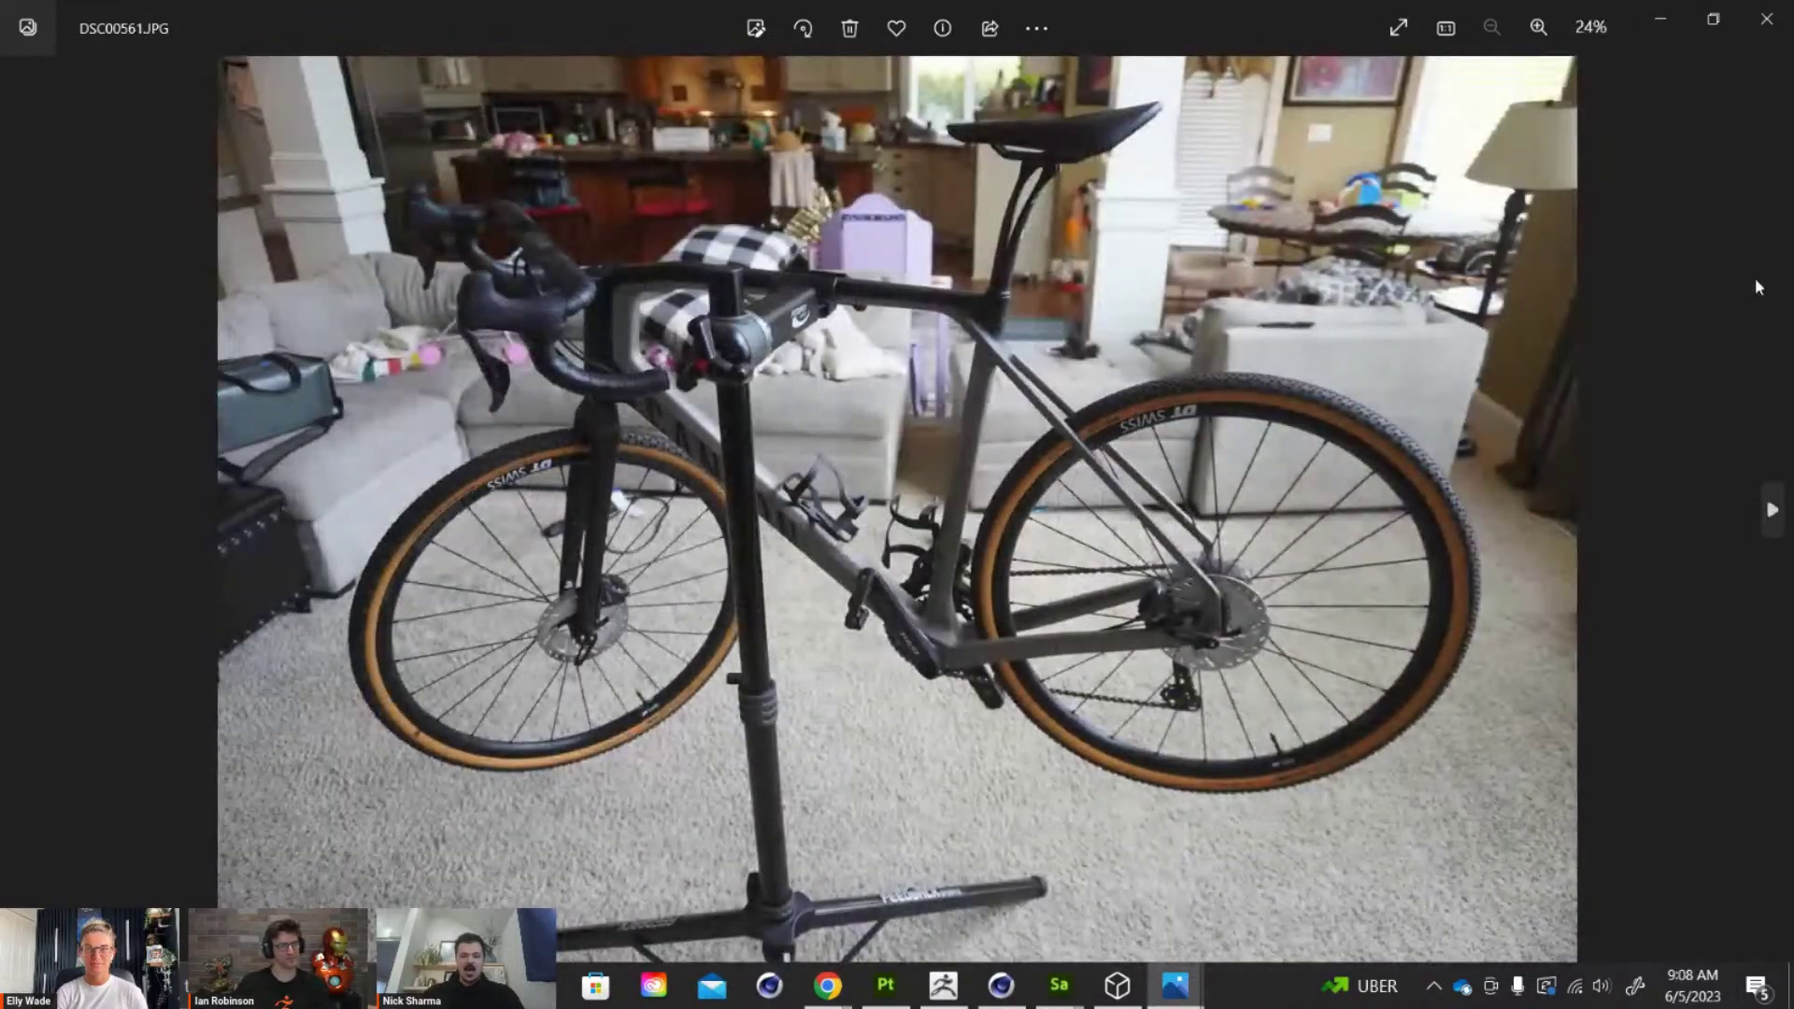
pyautogui.click(1766, 19)
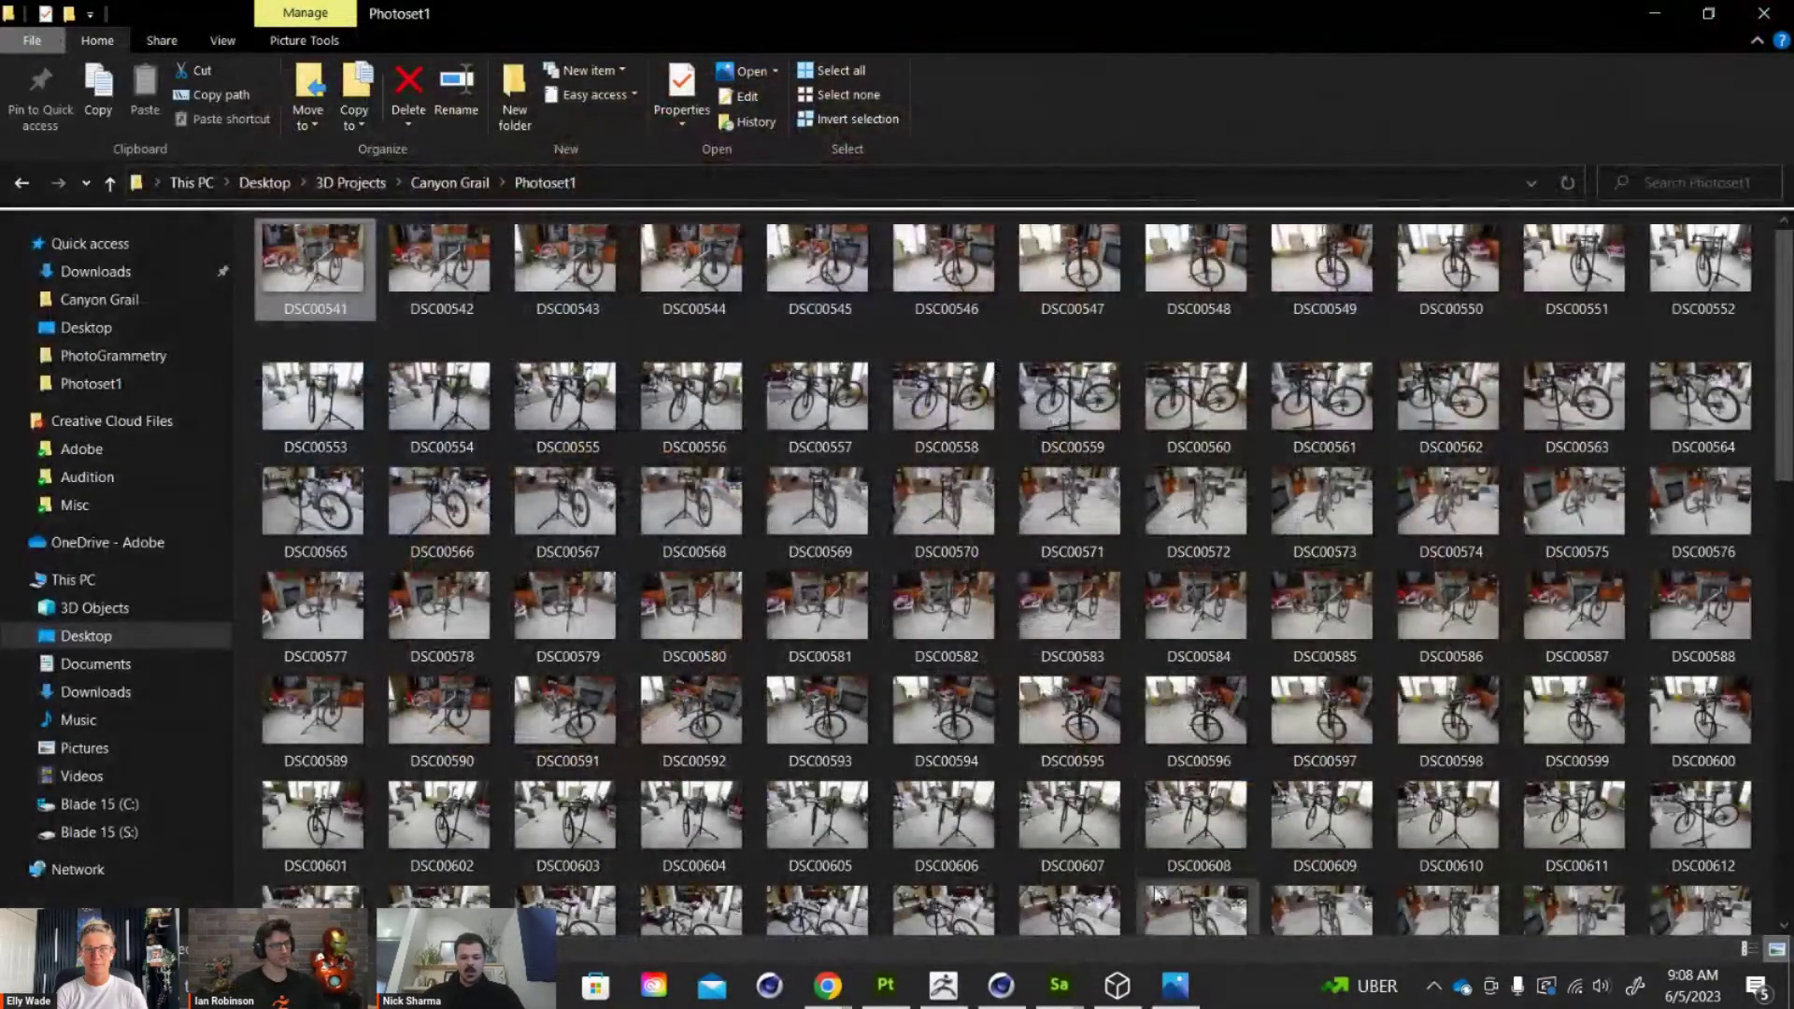
# Import all photos from the Photoset1 folder into the 3D capture data set
pyautogui.click(1706, 17)
pyautogui.scroll(-15, 792, 503)
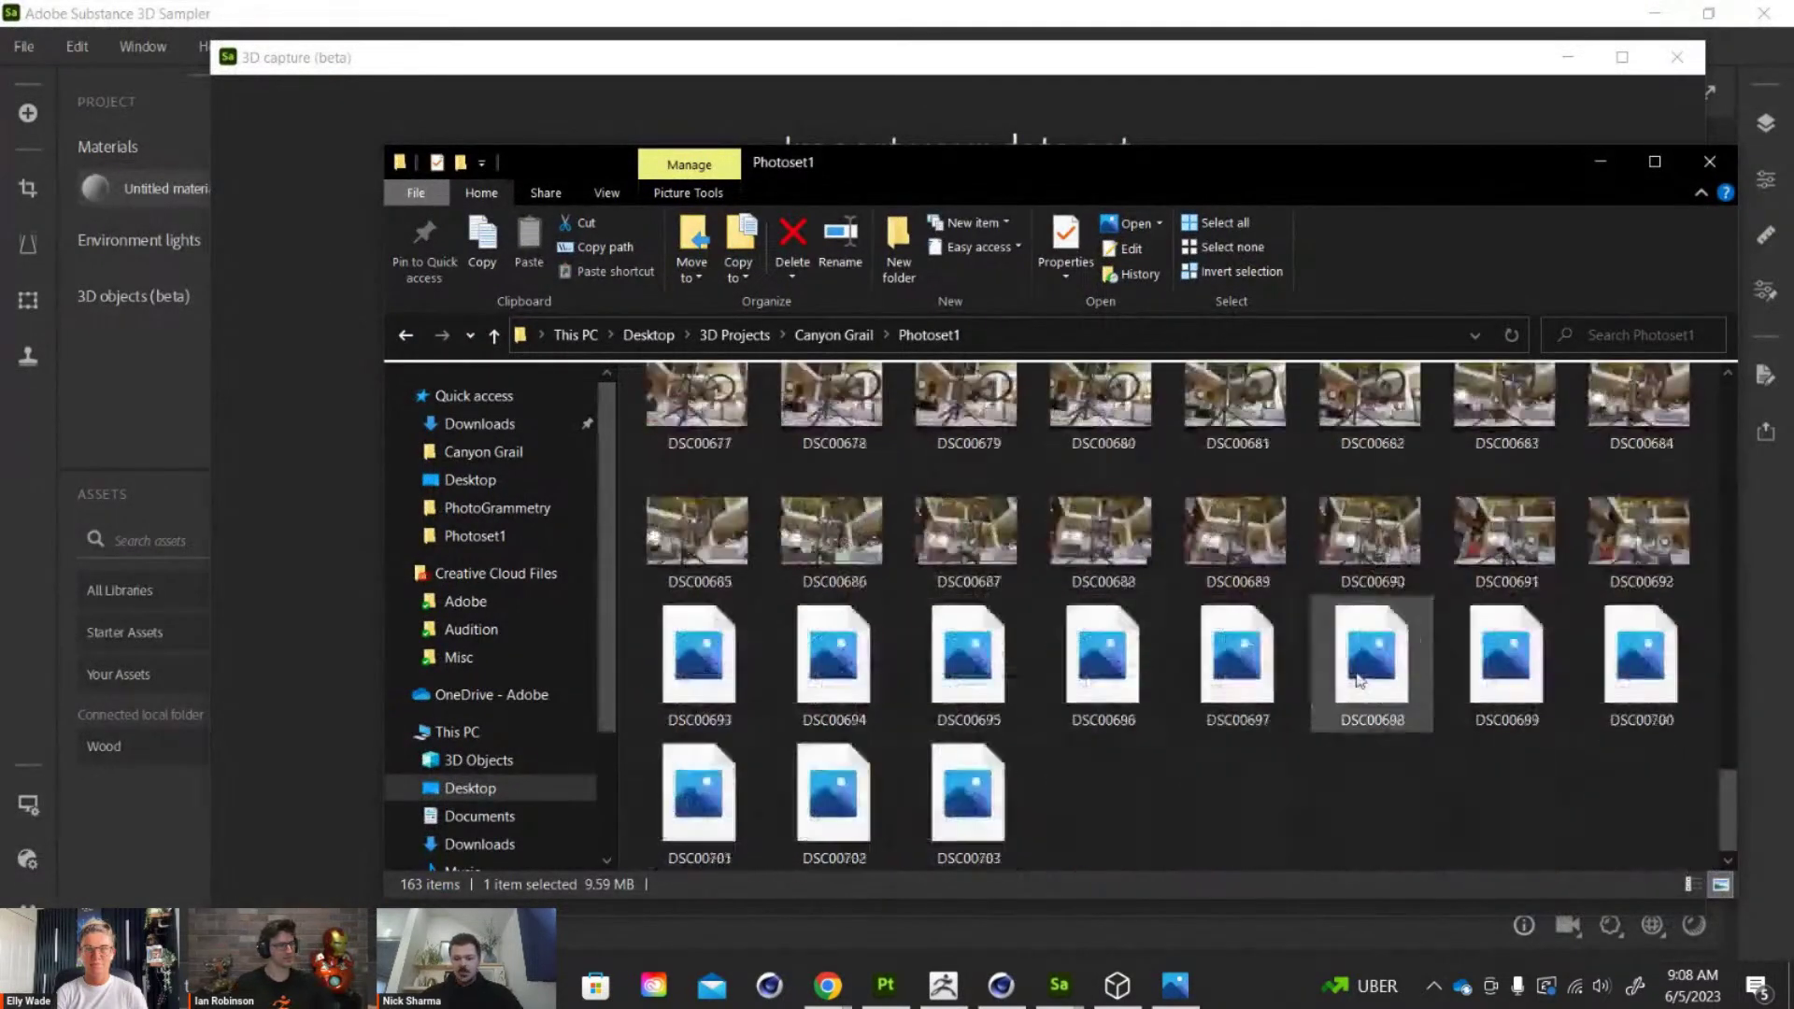
pyautogui.hotkey('ctrl', 'a')
pyautogui.moveTo(778, 474); pyautogui.dragTo(340, 346)
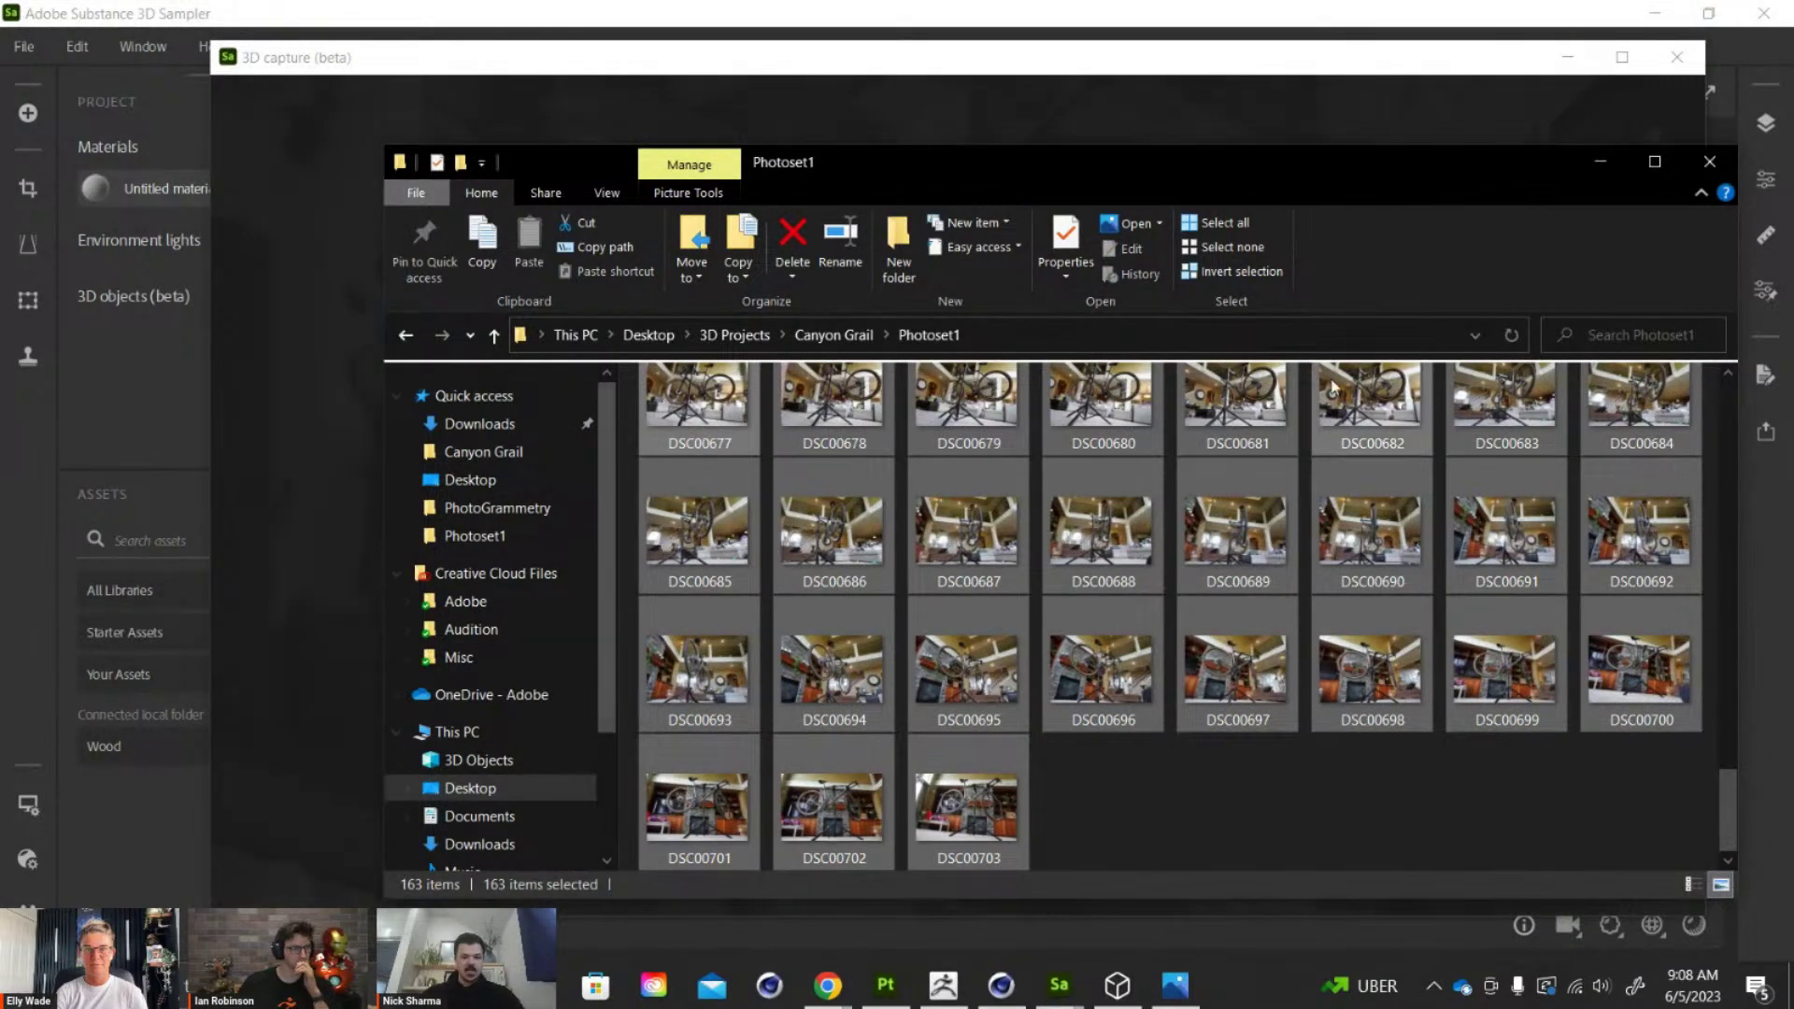
pyautogui.click(1588, 161)
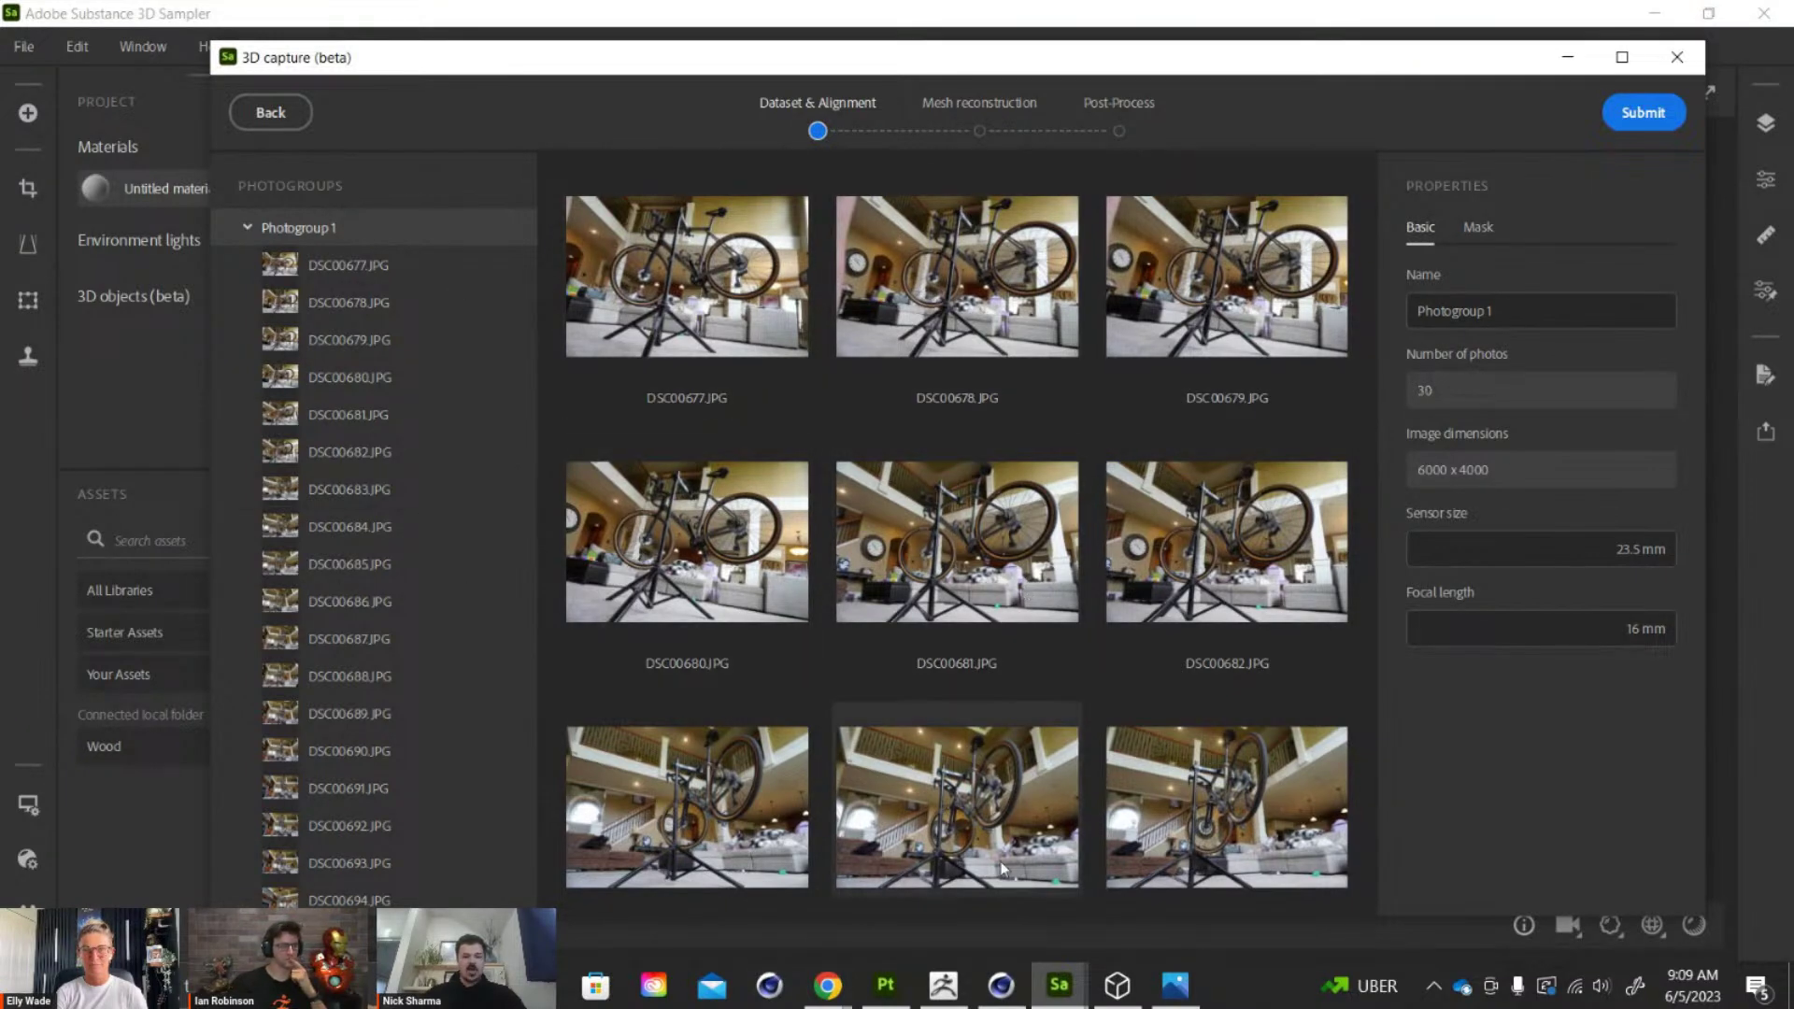
pyautogui.moveTo(504, 64); pyautogui.dragTo(492, 69)
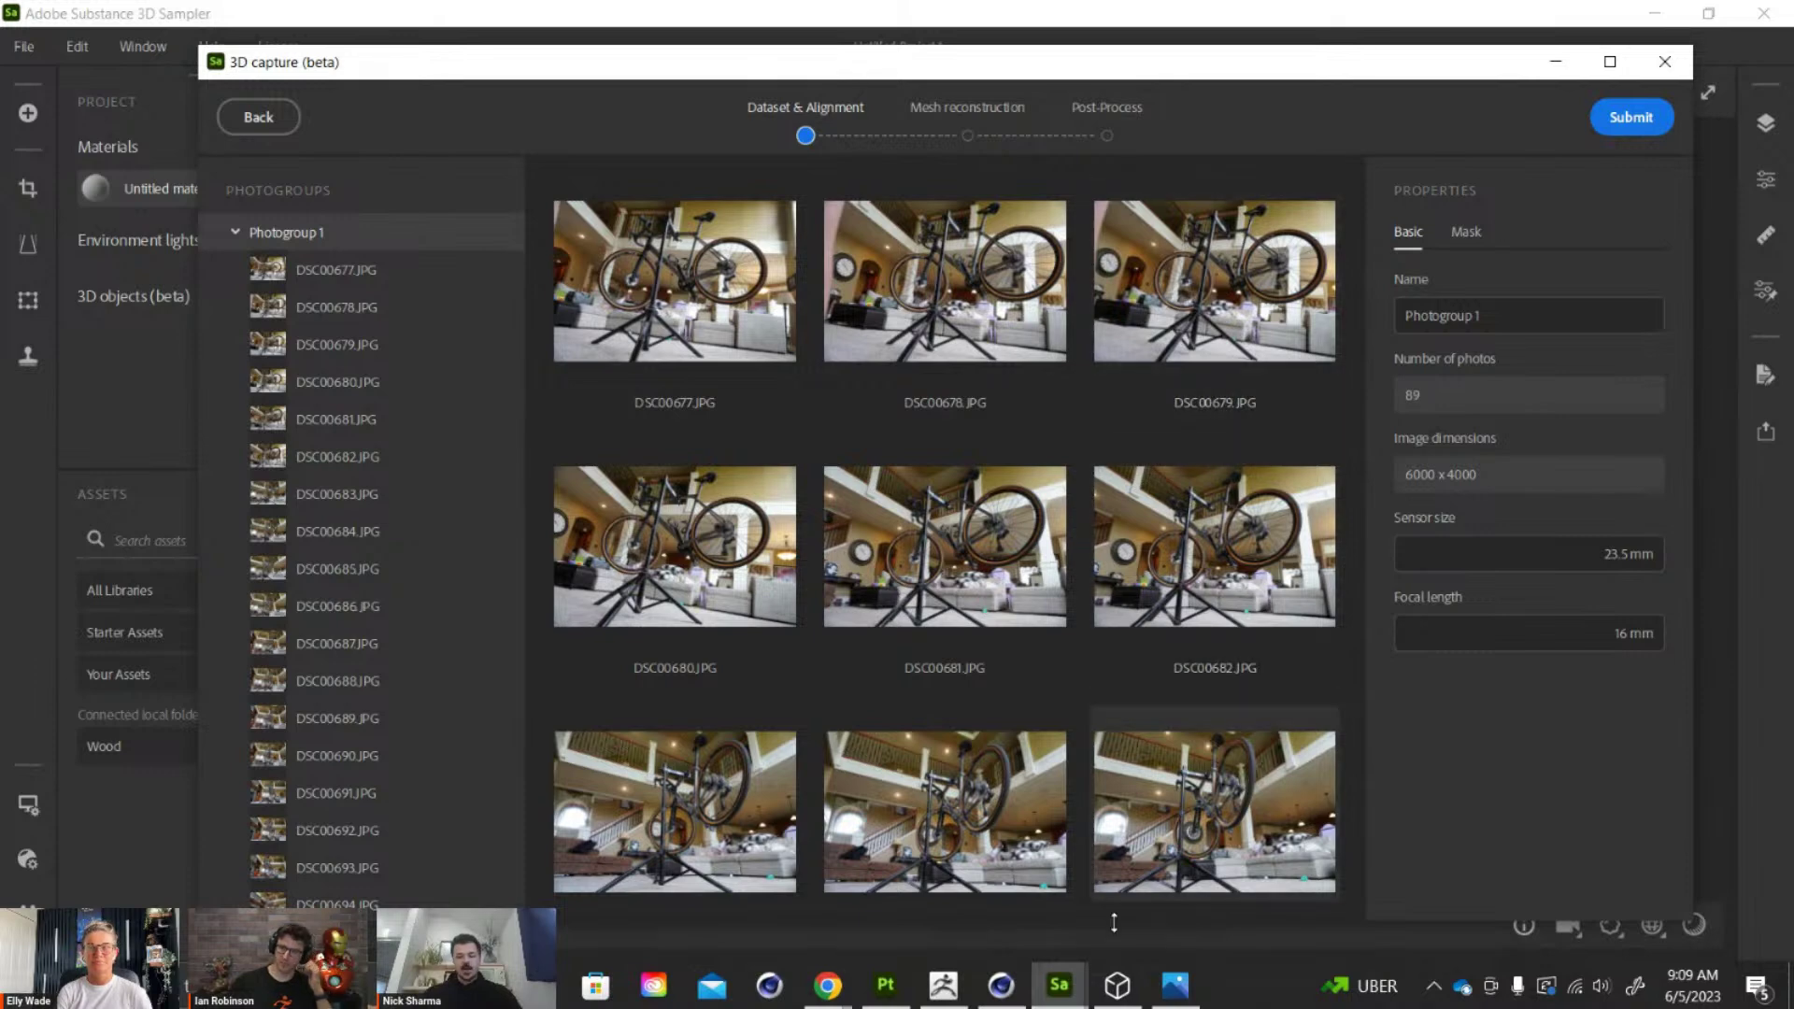
# Switch to 3D Viewer and examine the scanned bike in Version 1.fbx from several angles, including the frame and drivetrain up close
pyautogui.click(1121, 992)
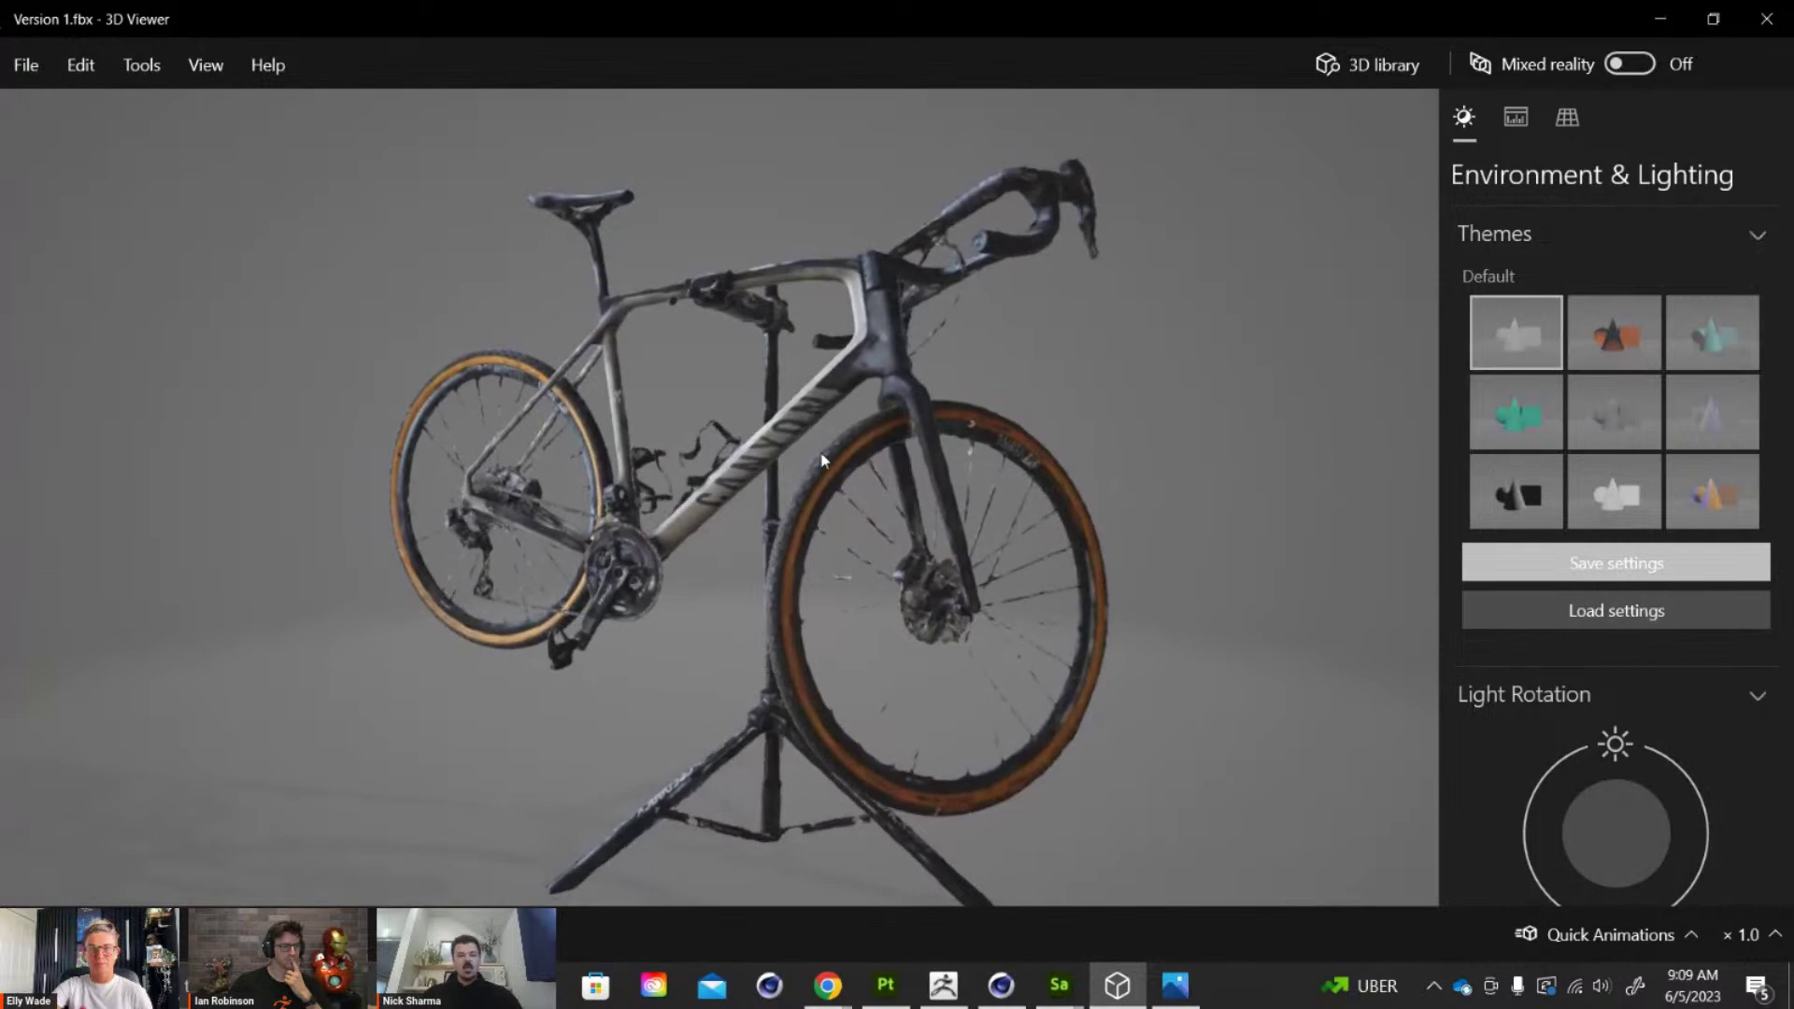
pyautogui.moveTo(791, 333); pyautogui.dragTo(830, 343)
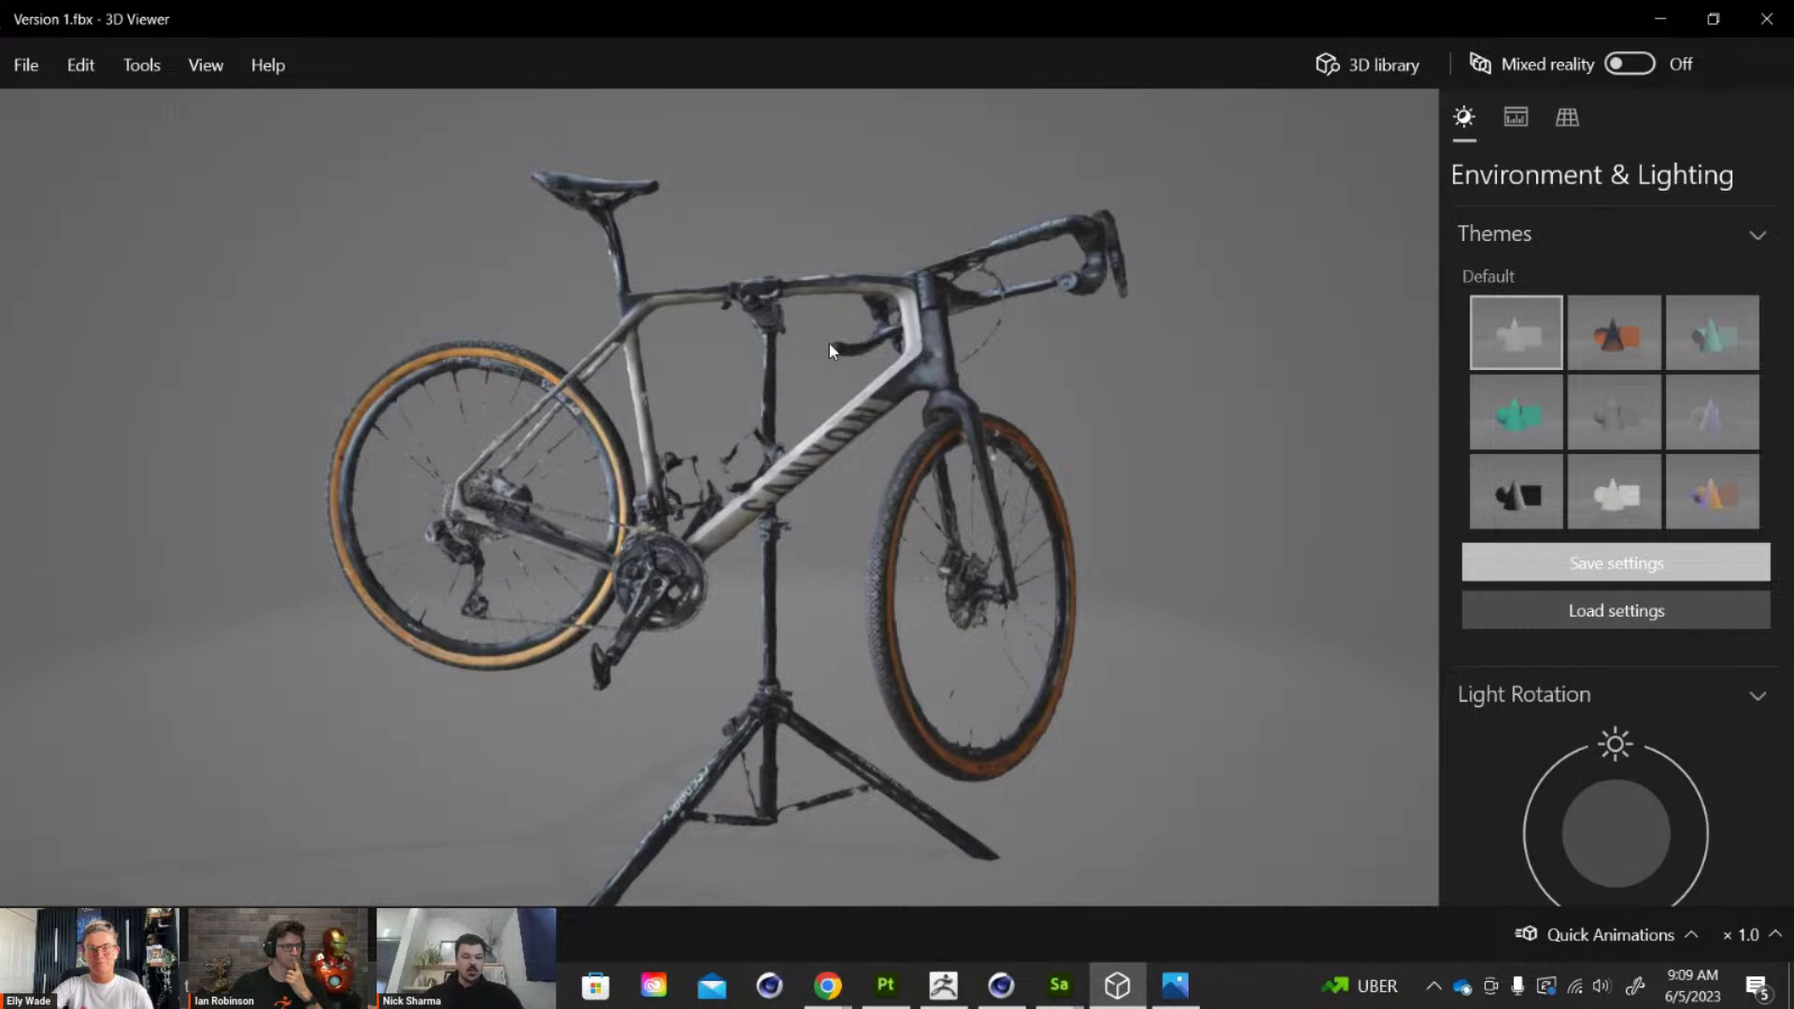
pyautogui.moveTo(829, 346); pyautogui.dragTo(713, 381)
pyautogui.scroll(10, 659, 294)
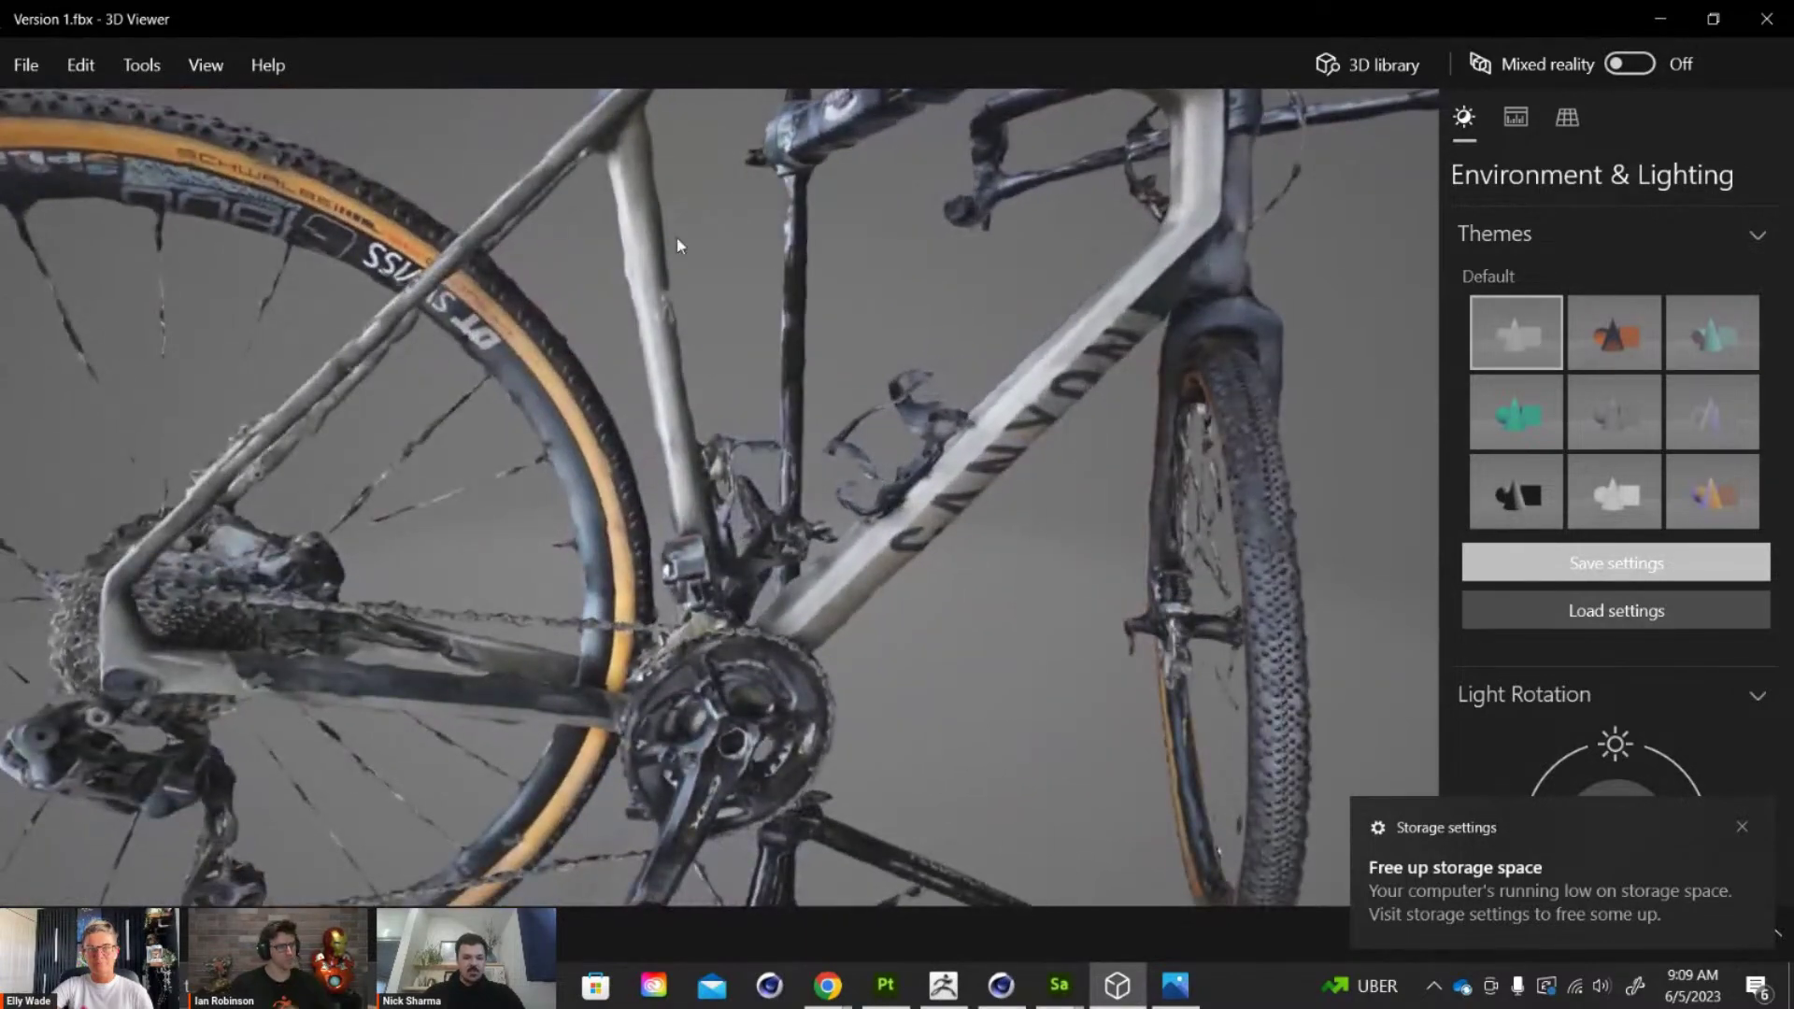
pyautogui.moveTo(676, 247); pyautogui.dragTo(794, 299)
pyautogui.scroll(-3, 785, 391)
pyautogui.scroll(-4, 785, 391)
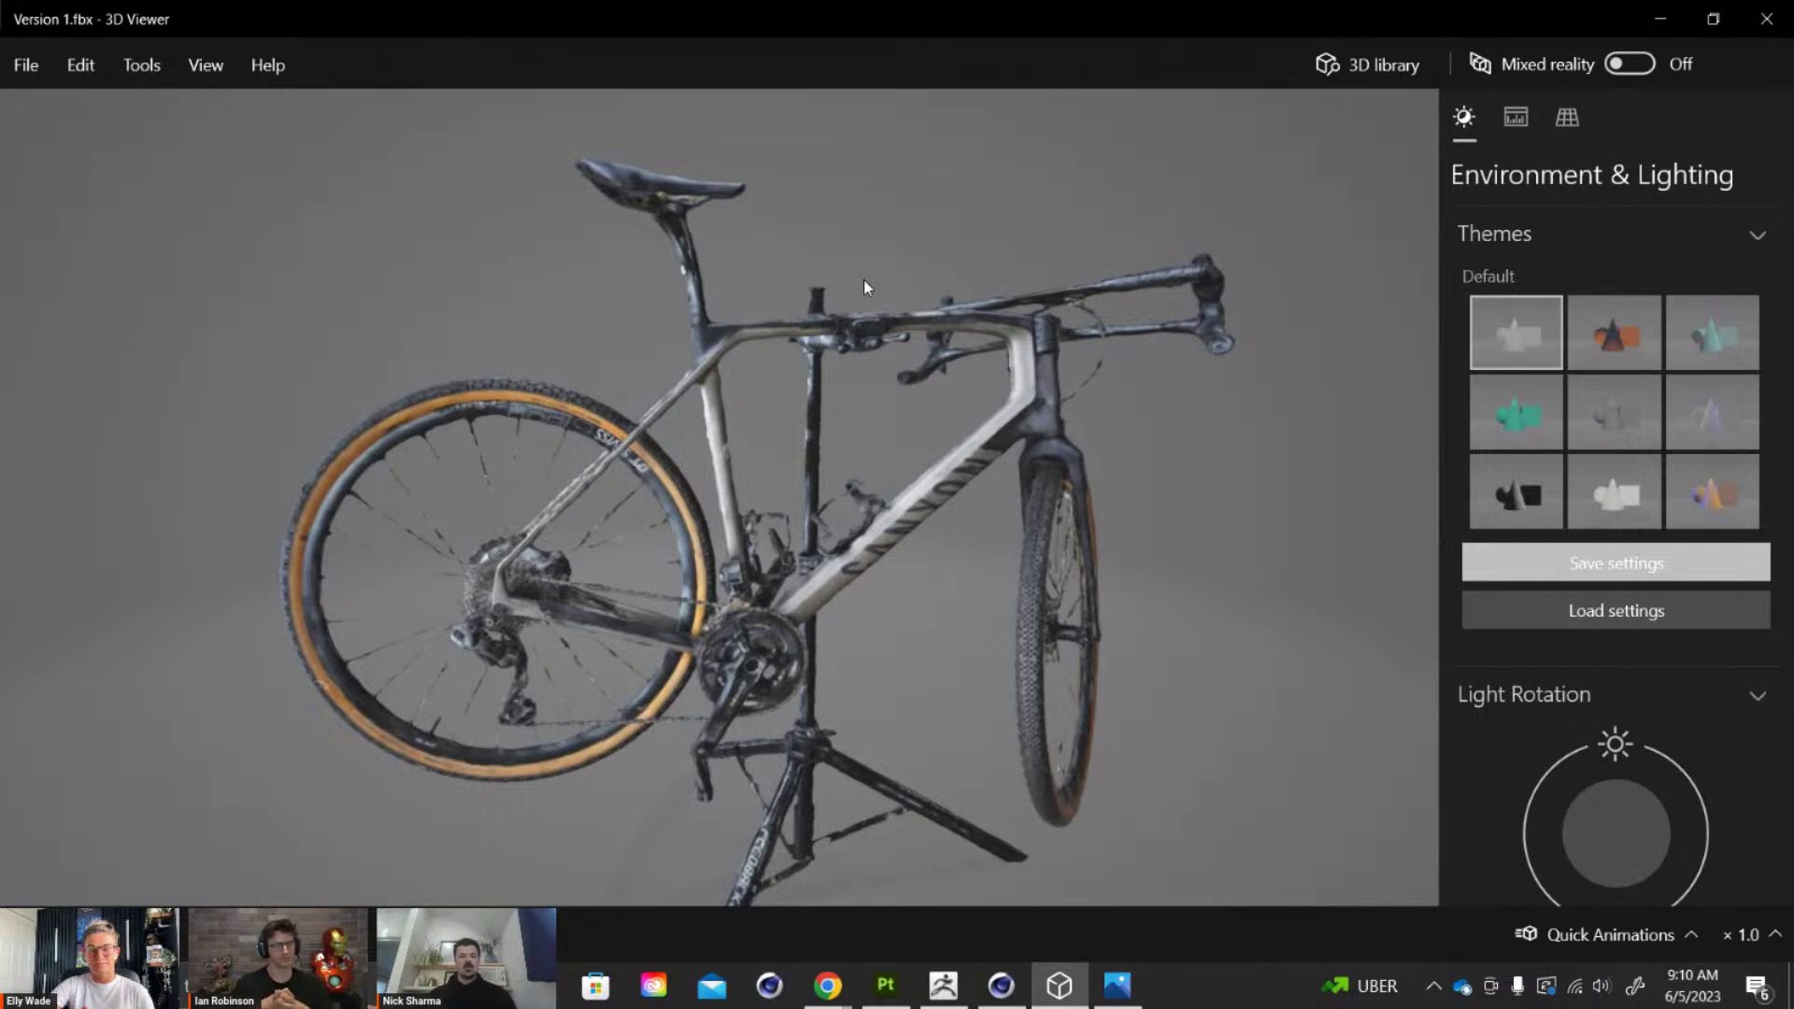
pyautogui.moveTo(863, 278); pyautogui.dragTo(768, 411)
pyautogui.moveTo(916, 412); pyautogui.dragTo(729, 467)
pyautogui.scroll(3, 777, 449)
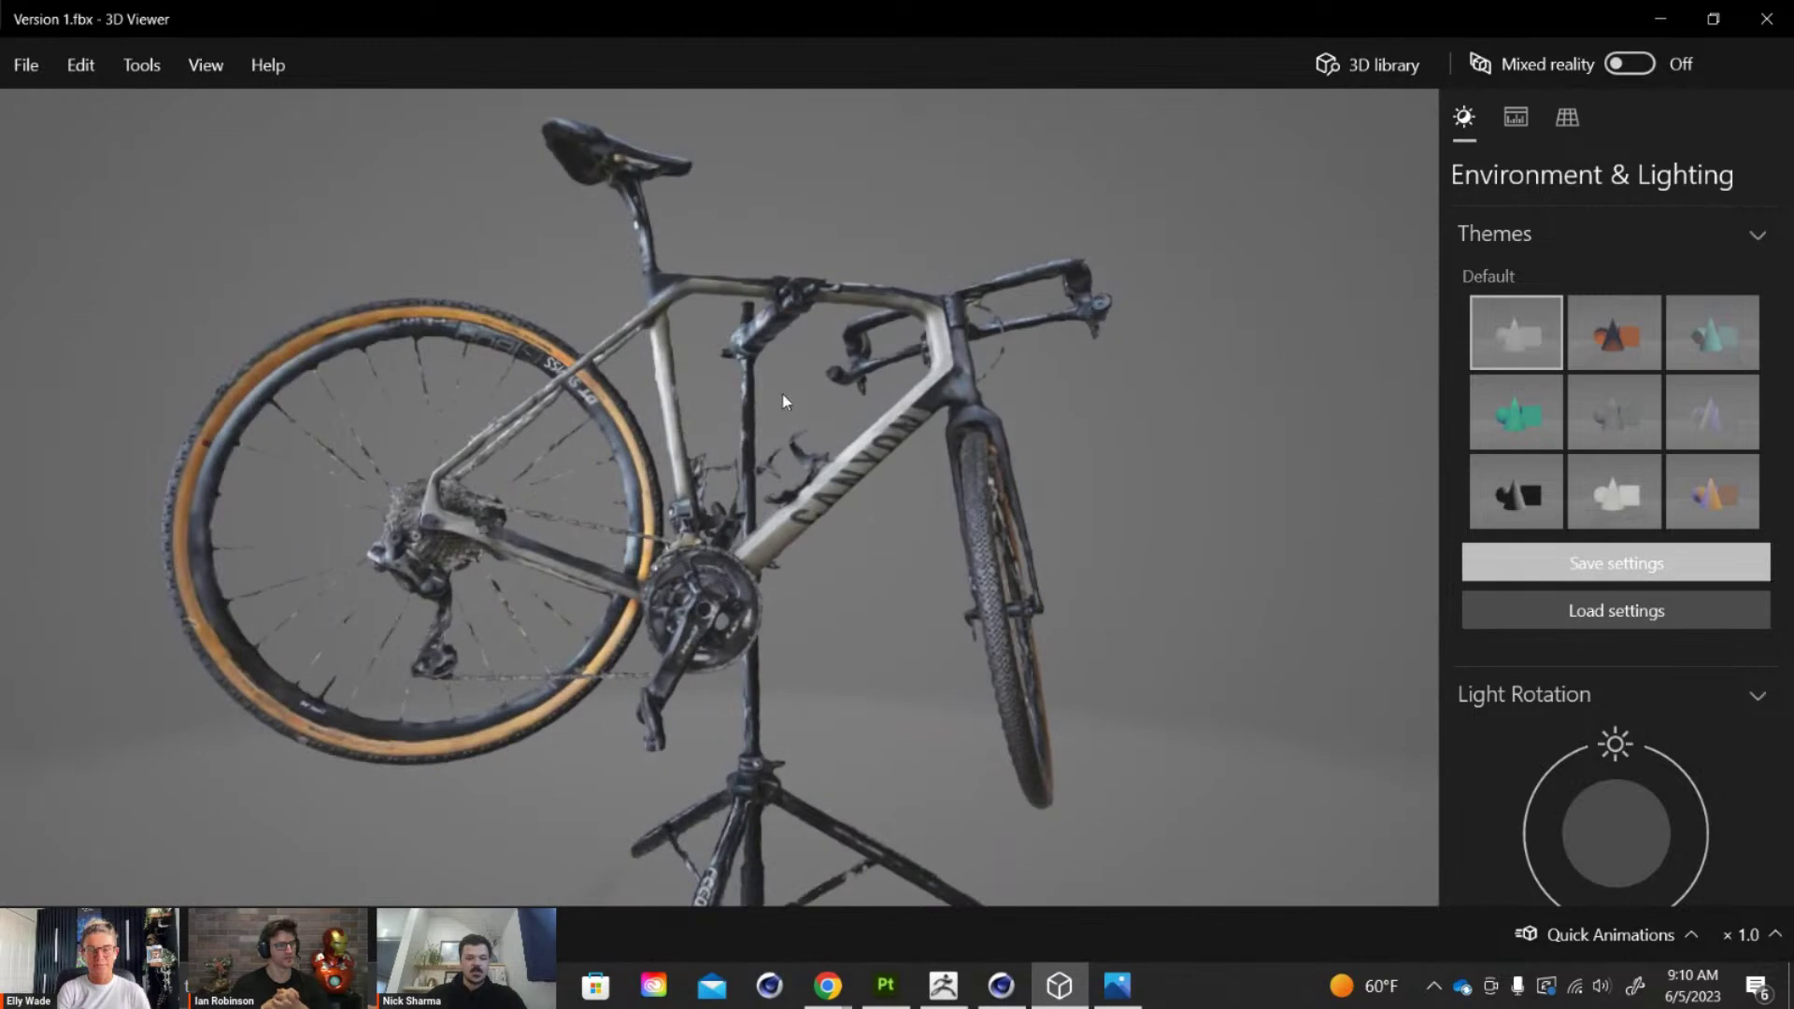
pyautogui.moveTo(924, 374); pyautogui.dragTo(653, 521)
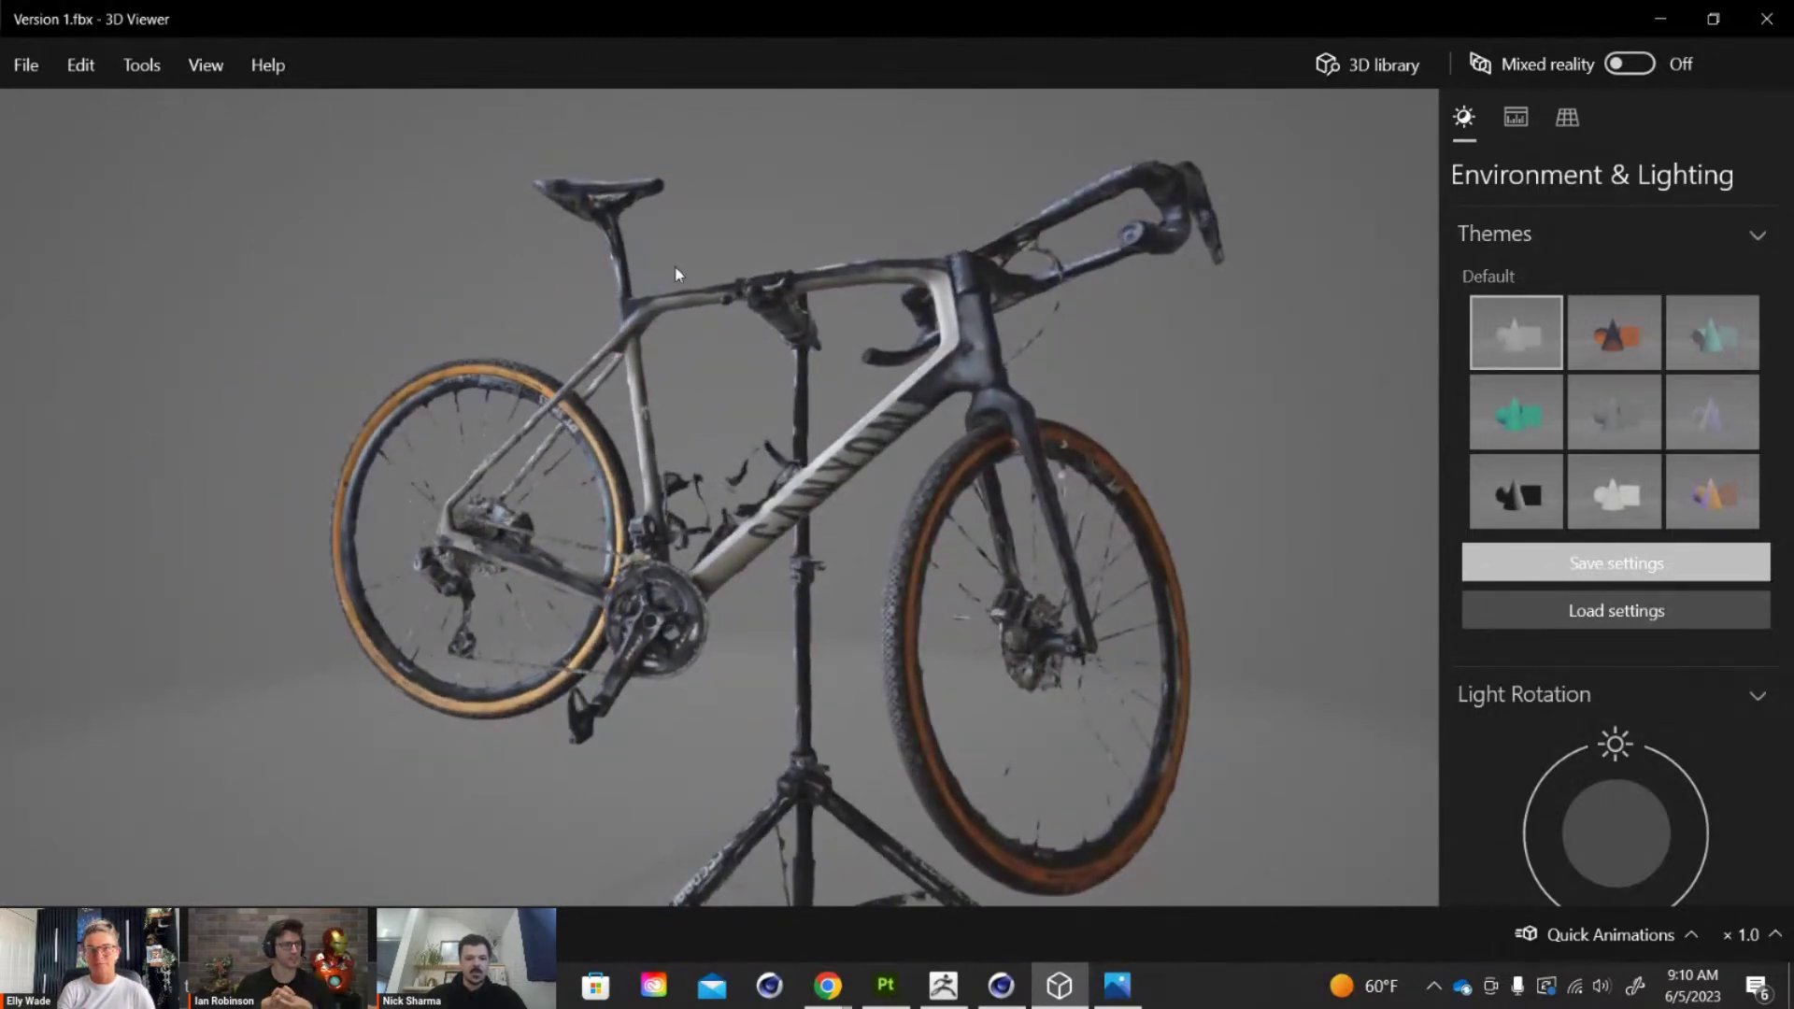
pyautogui.moveTo(628, 345); pyautogui.dragTo(695, 381)
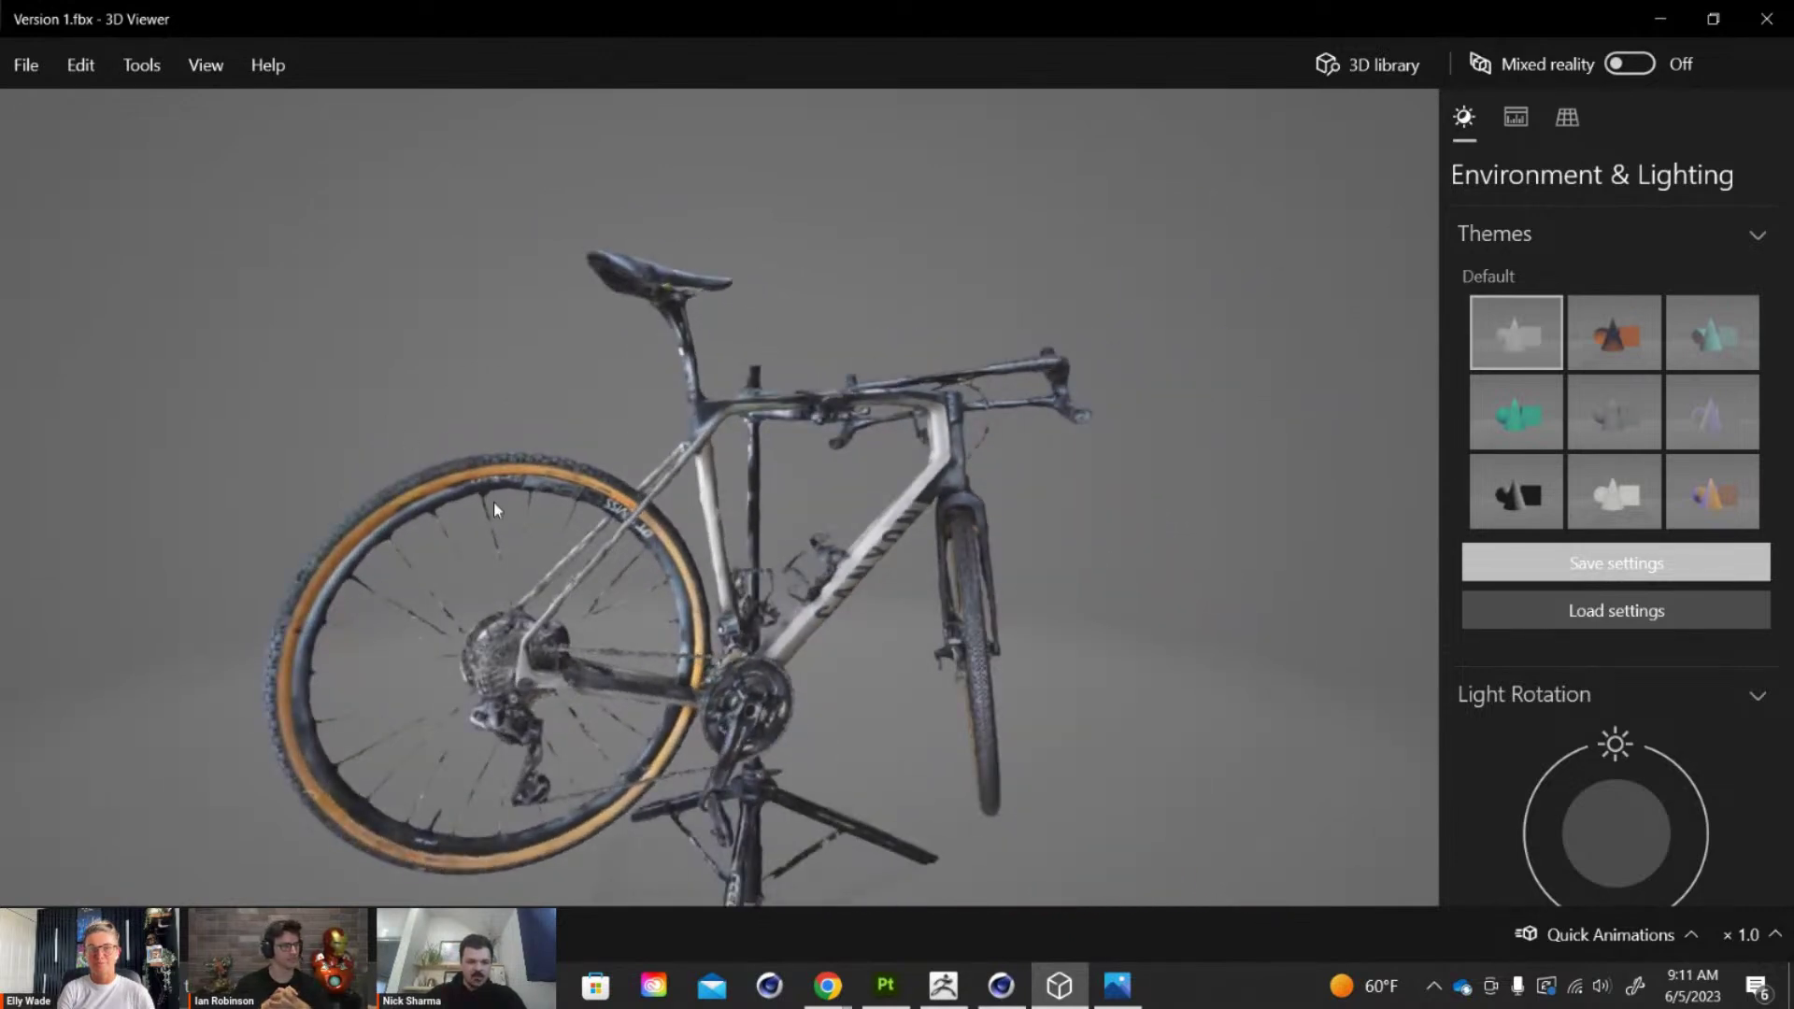
pyautogui.scroll(5, 560, 457)
pyautogui.moveTo(564, 460); pyautogui.dragTo(1158, 821)
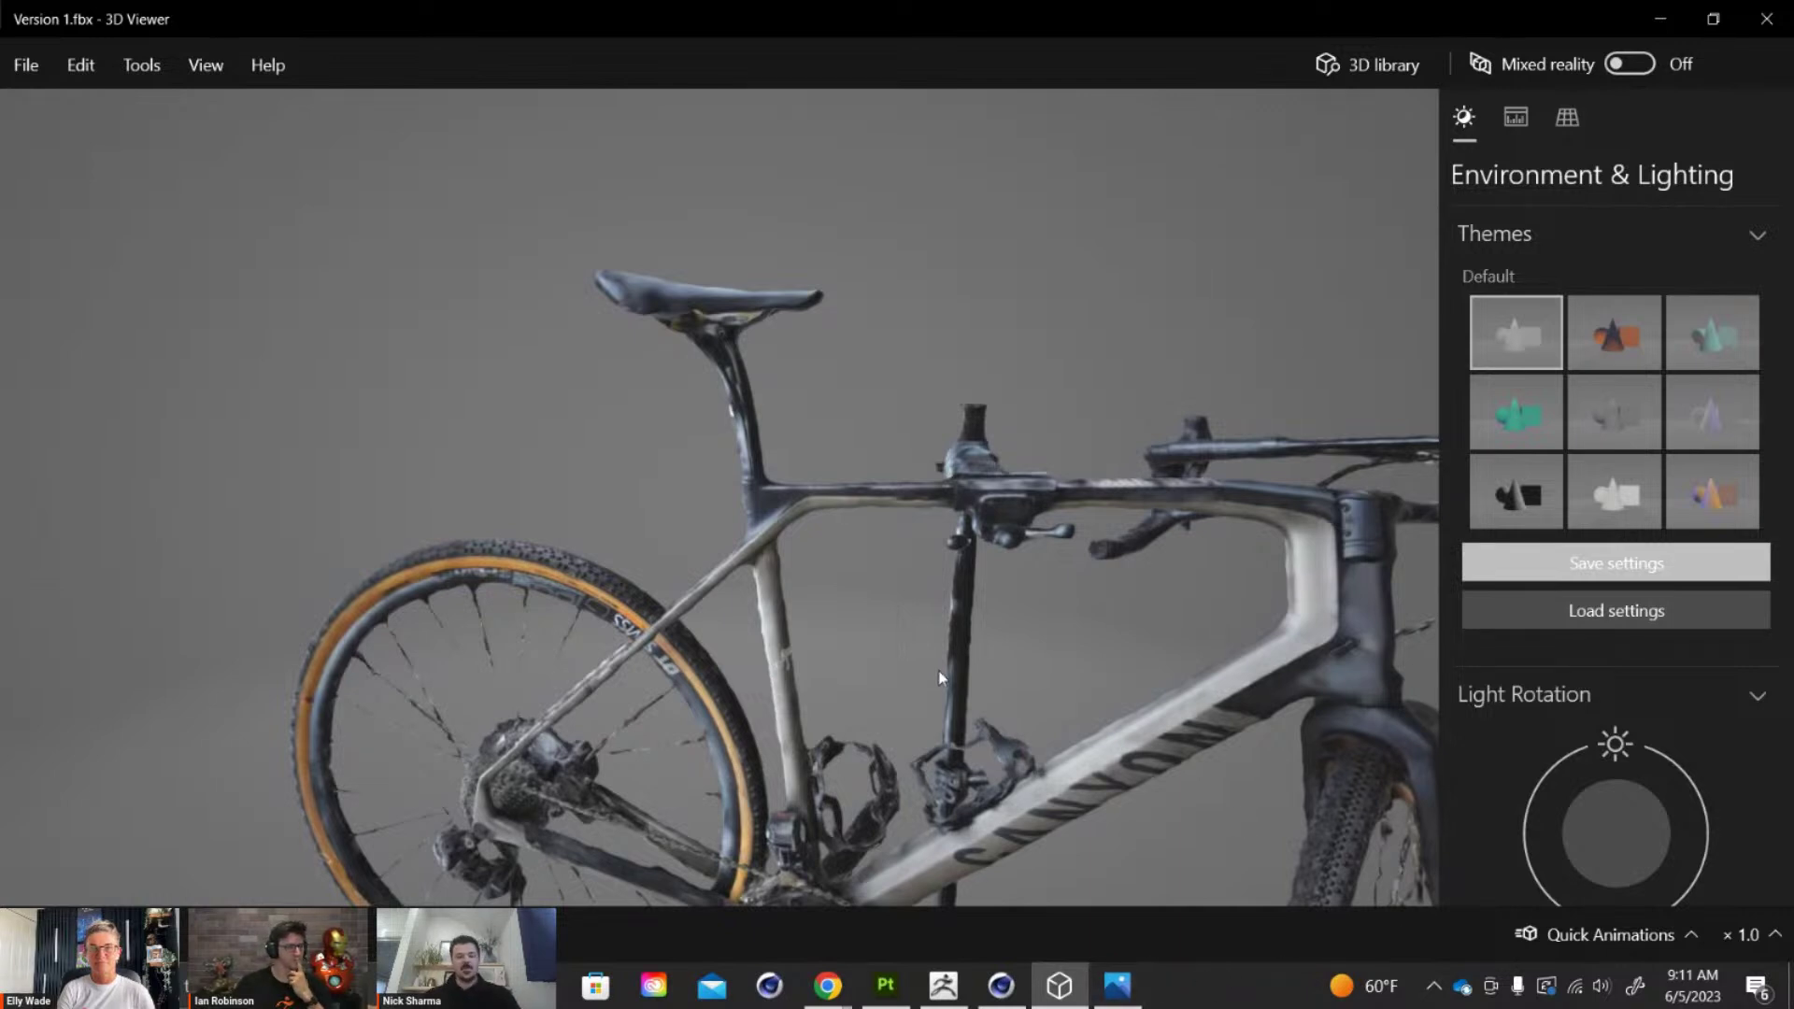
# Inspect the scanned bike's frame and handlebar, and switch to ZBrush to view the modelled Canyon Grail bike
pyautogui.moveTo(913, 488); pyautogui.dragTo(955, 487)
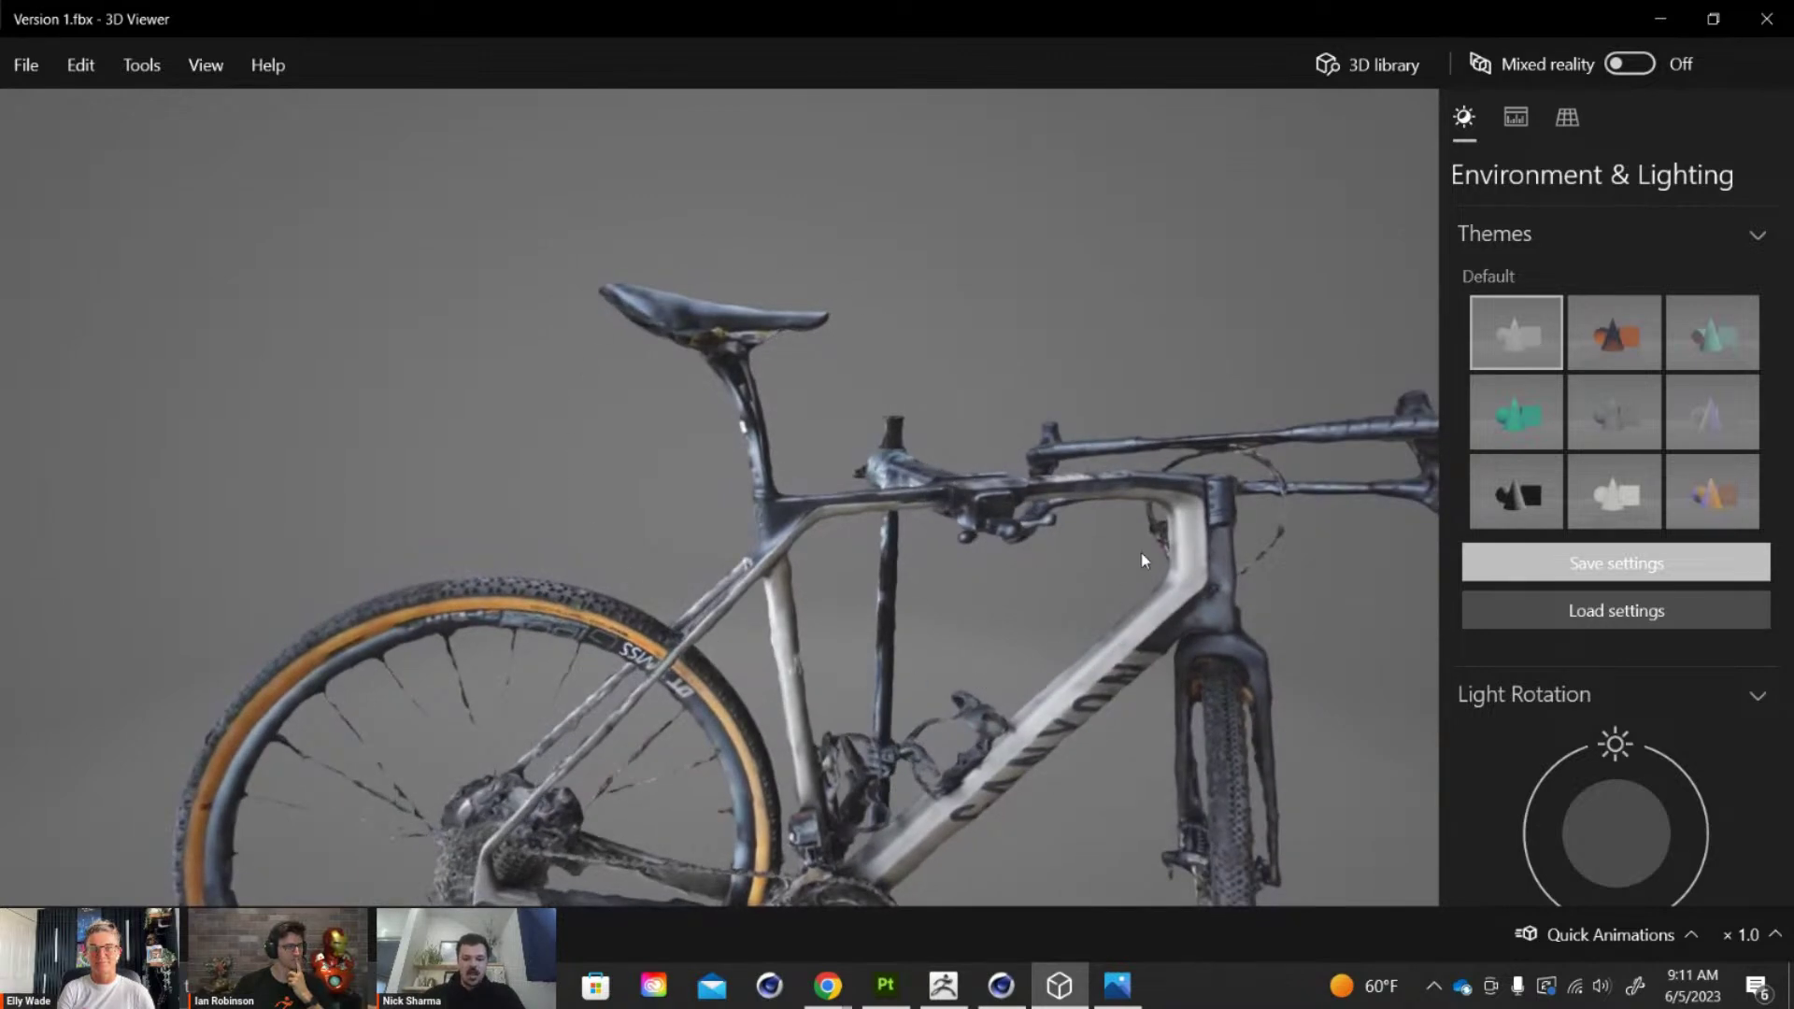
pyautogui.moveTo(946, 510); pyautogui.dragTo(947, 417)
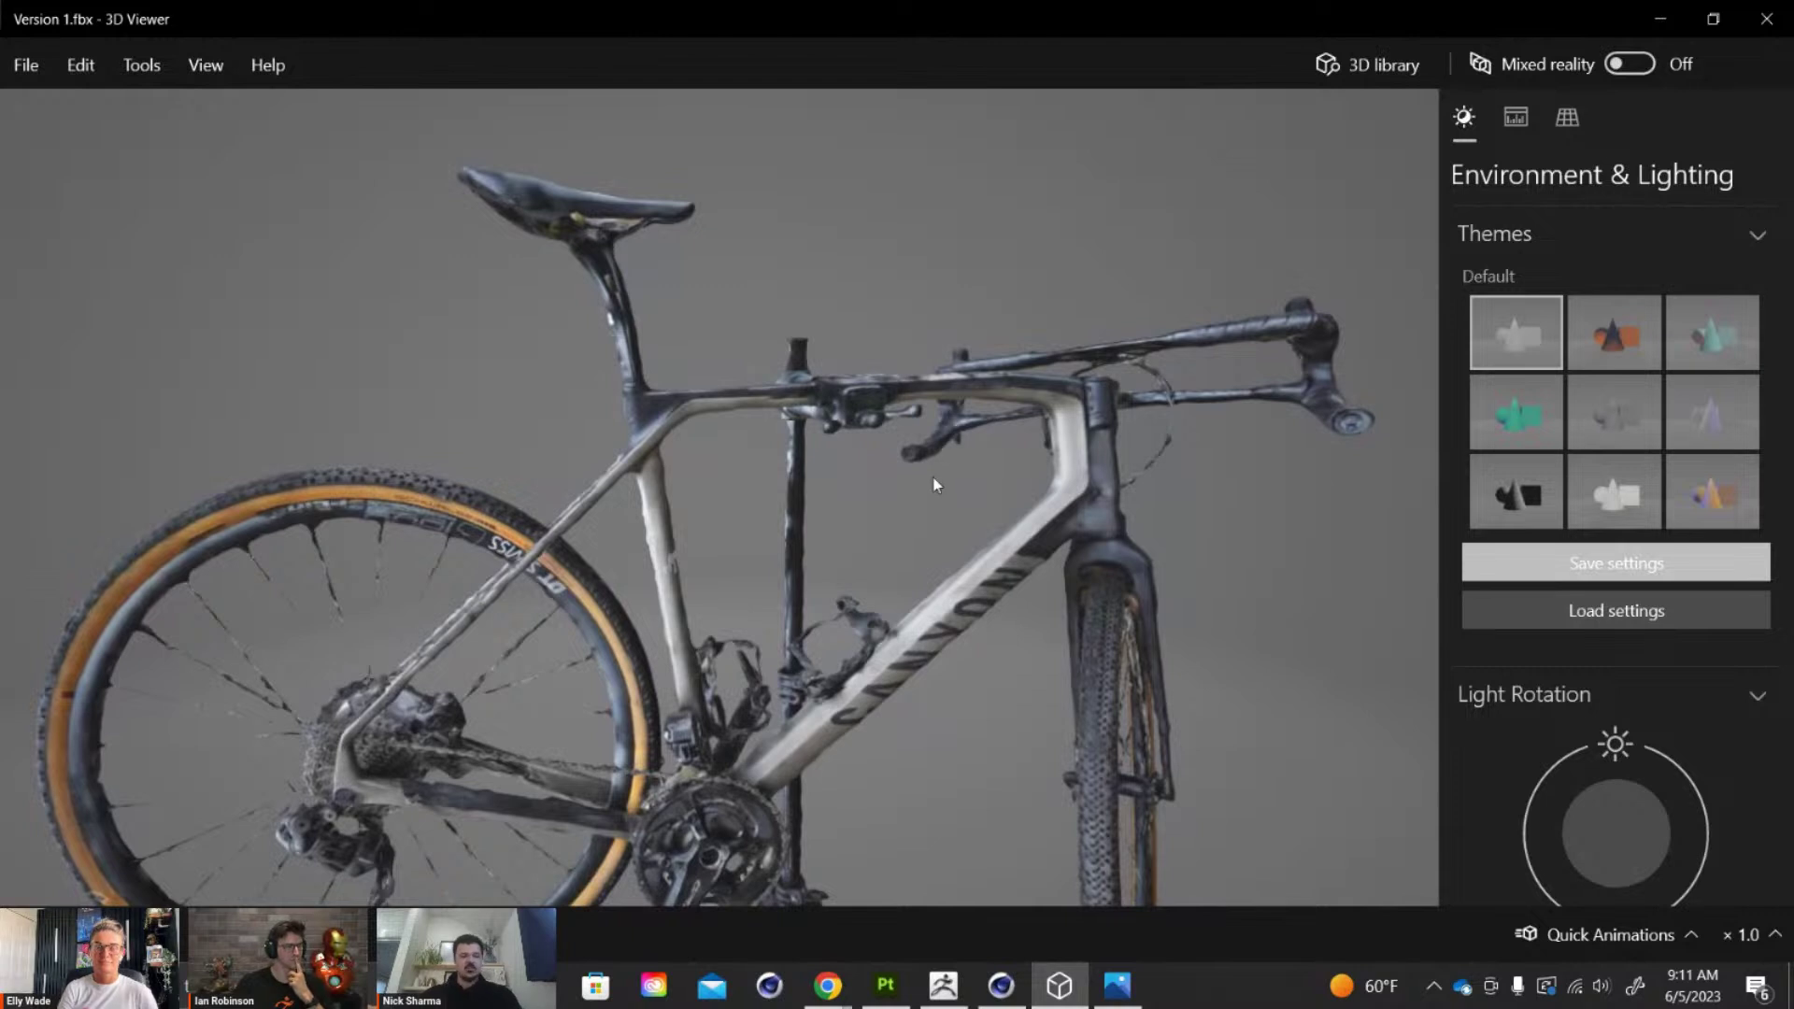
pyautogui.click(958, 996)
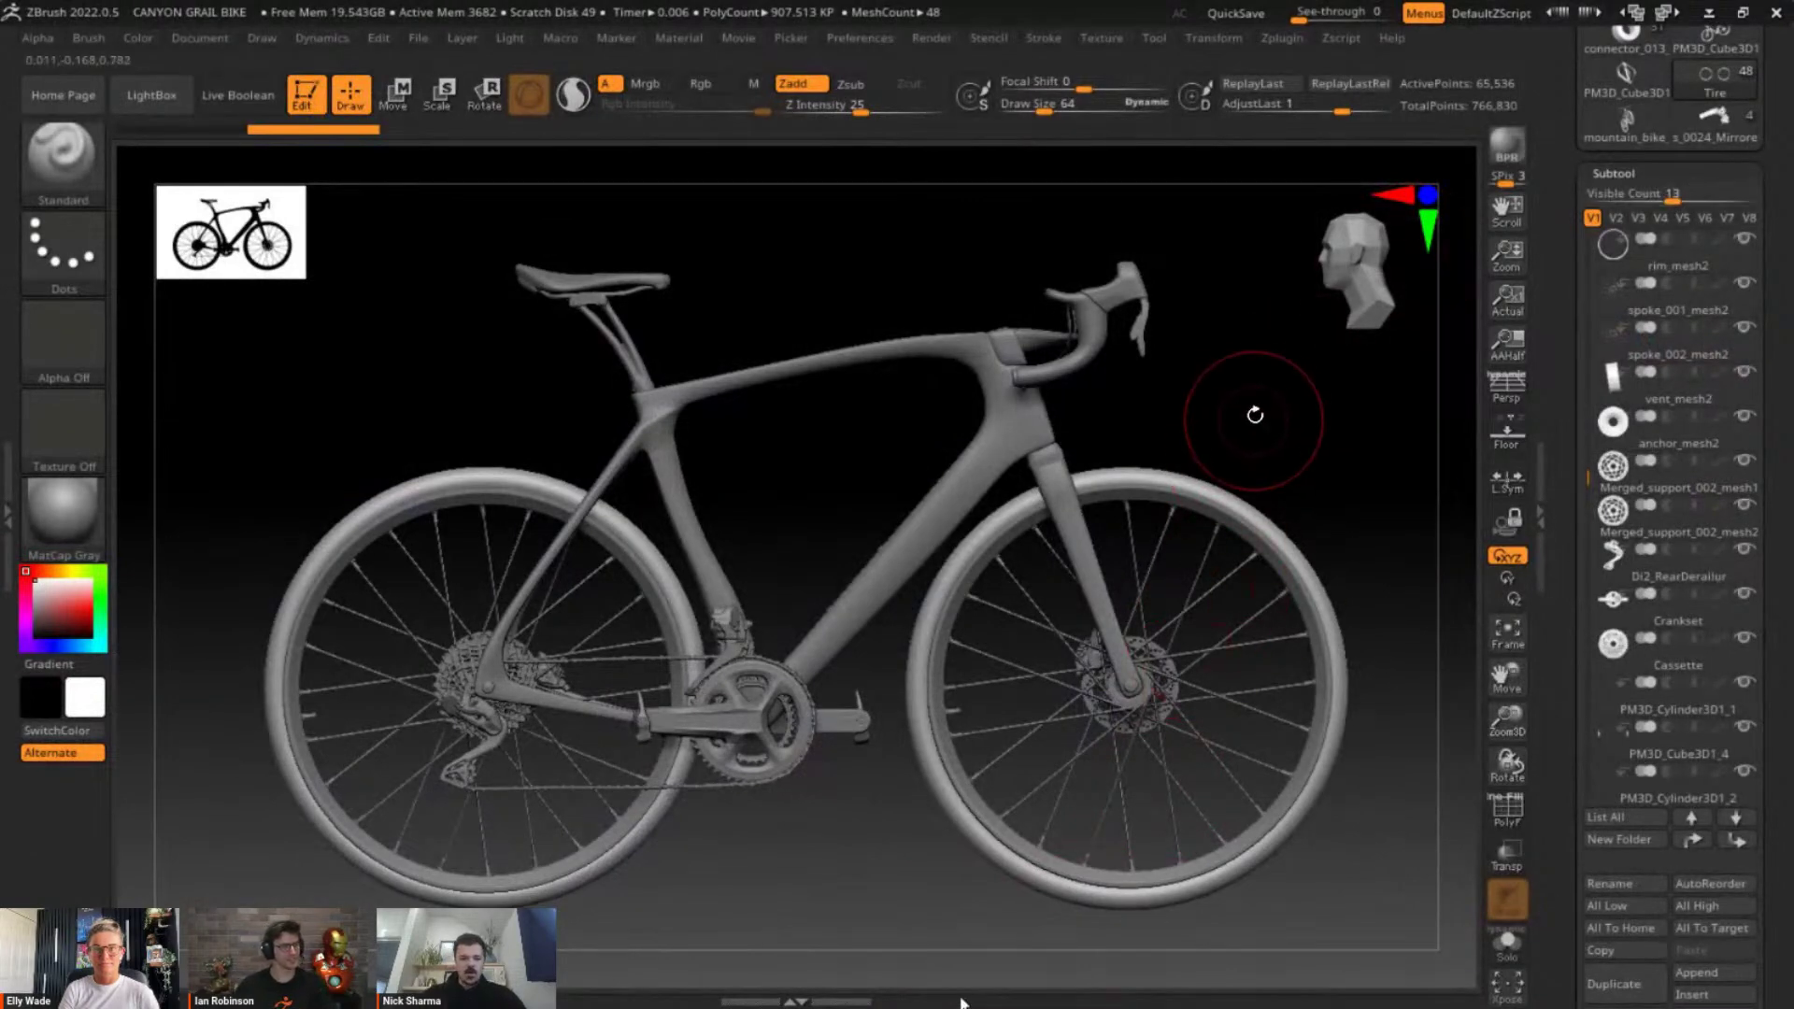
pyautogui.moveTo(1269, 401); pyautogui.dragTo(1293, 436)
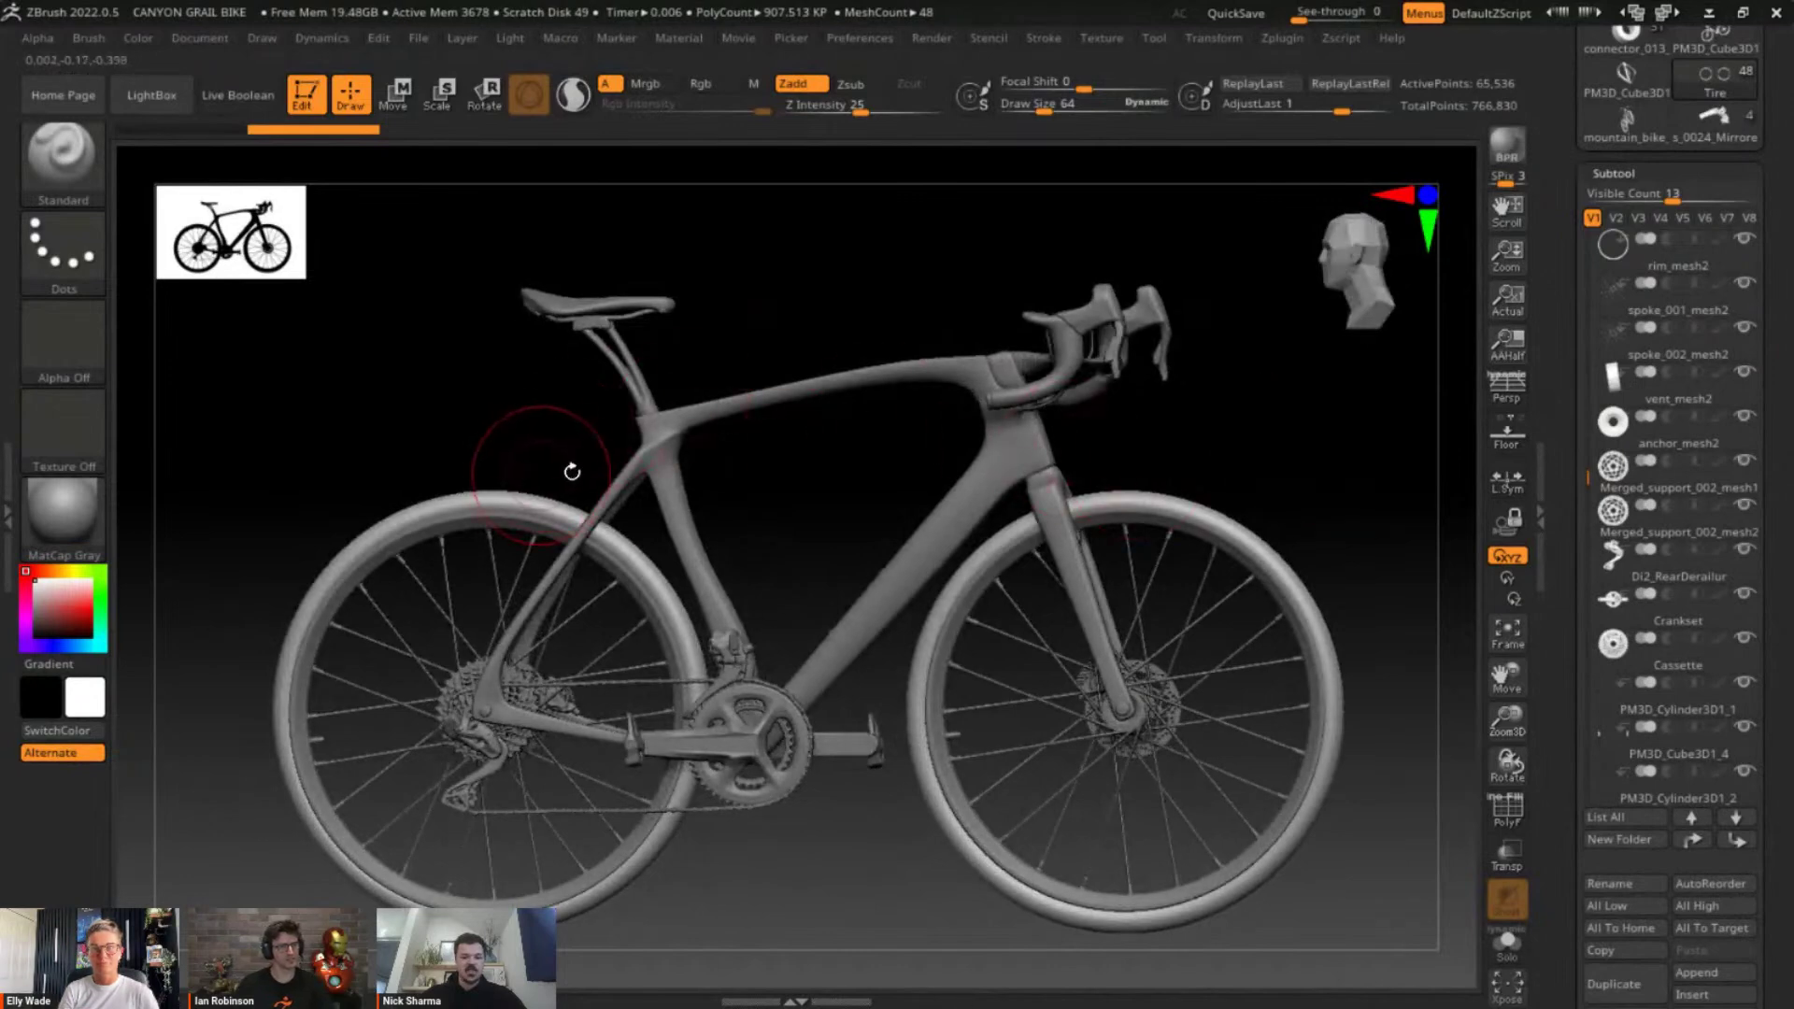
pyautogui.moveTo(705, 452)
pyautogui.keyDown('shift'); pyautogui.mouseDown()
pyautogui.moveTo(774, 472)
pyautogui.moveTo(772, 448)
pyautogui.moveTo(960, 424)
pyautogui.mouseUp(); pyautogui.keyUp('shift')
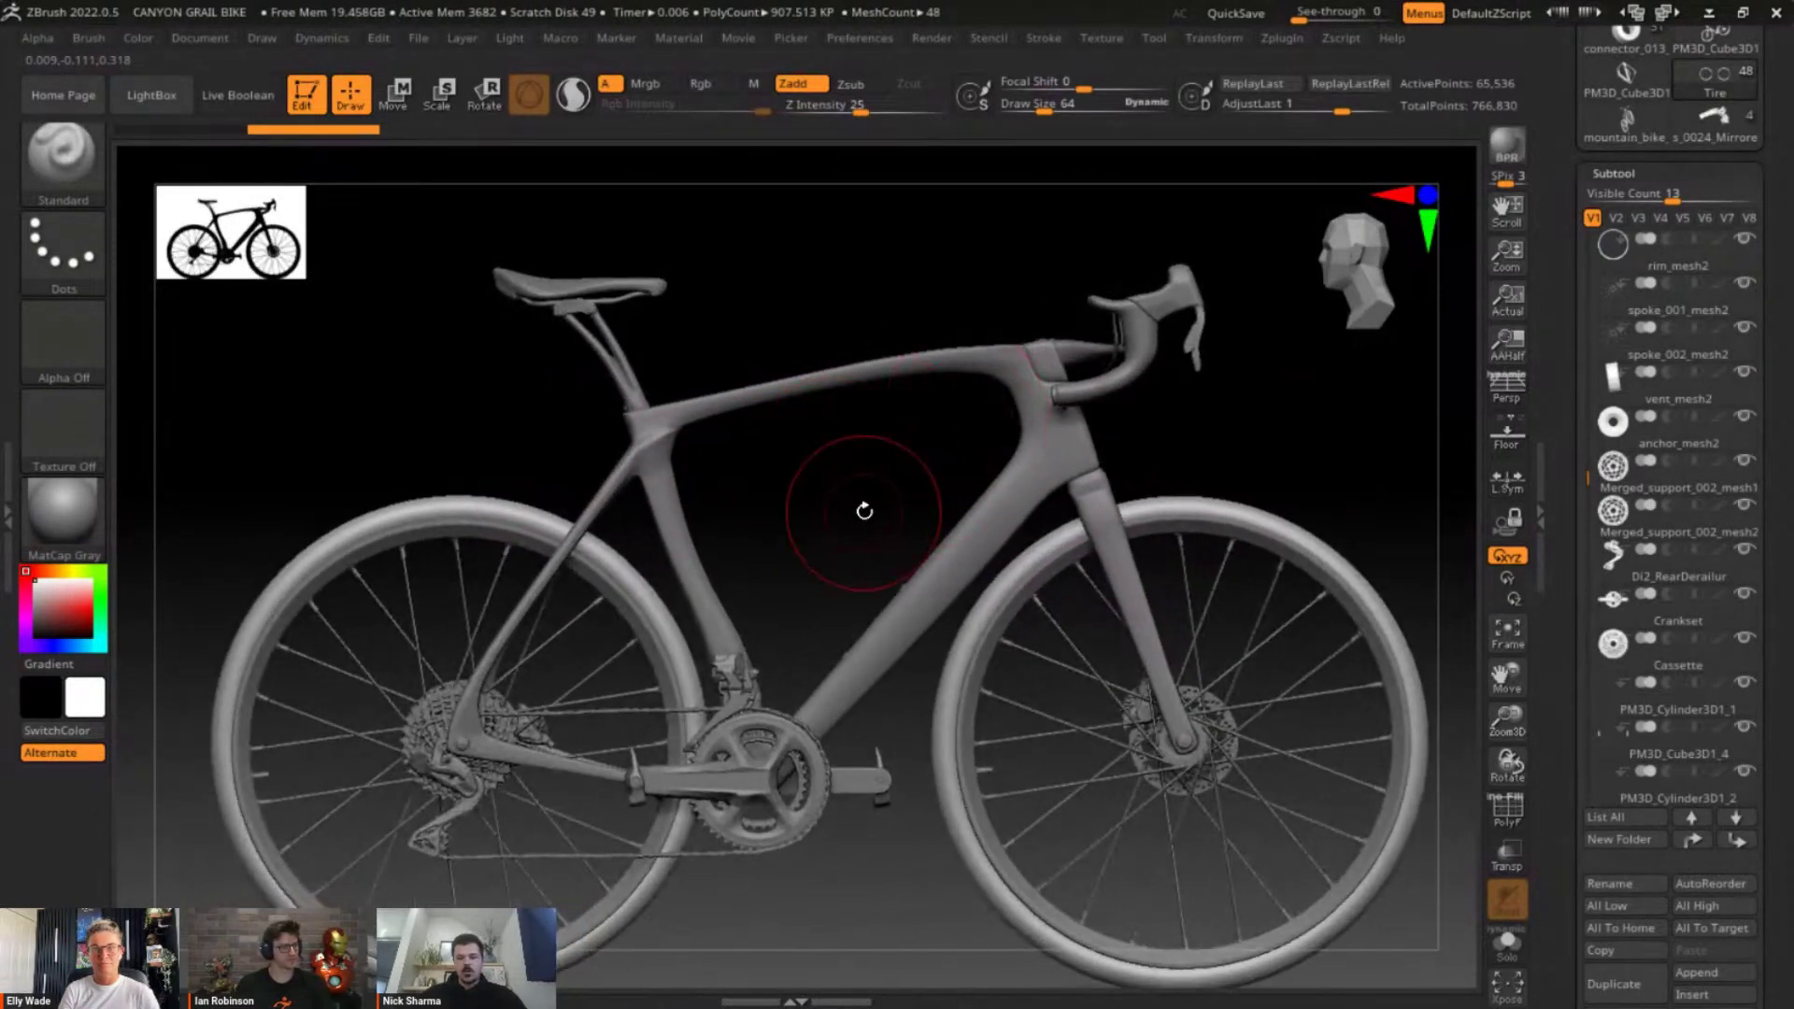
# Append a cube subtool and reinitialize it as a QCube with X, Y and Z resolution of 1
pyautogui.click(1743, 977)
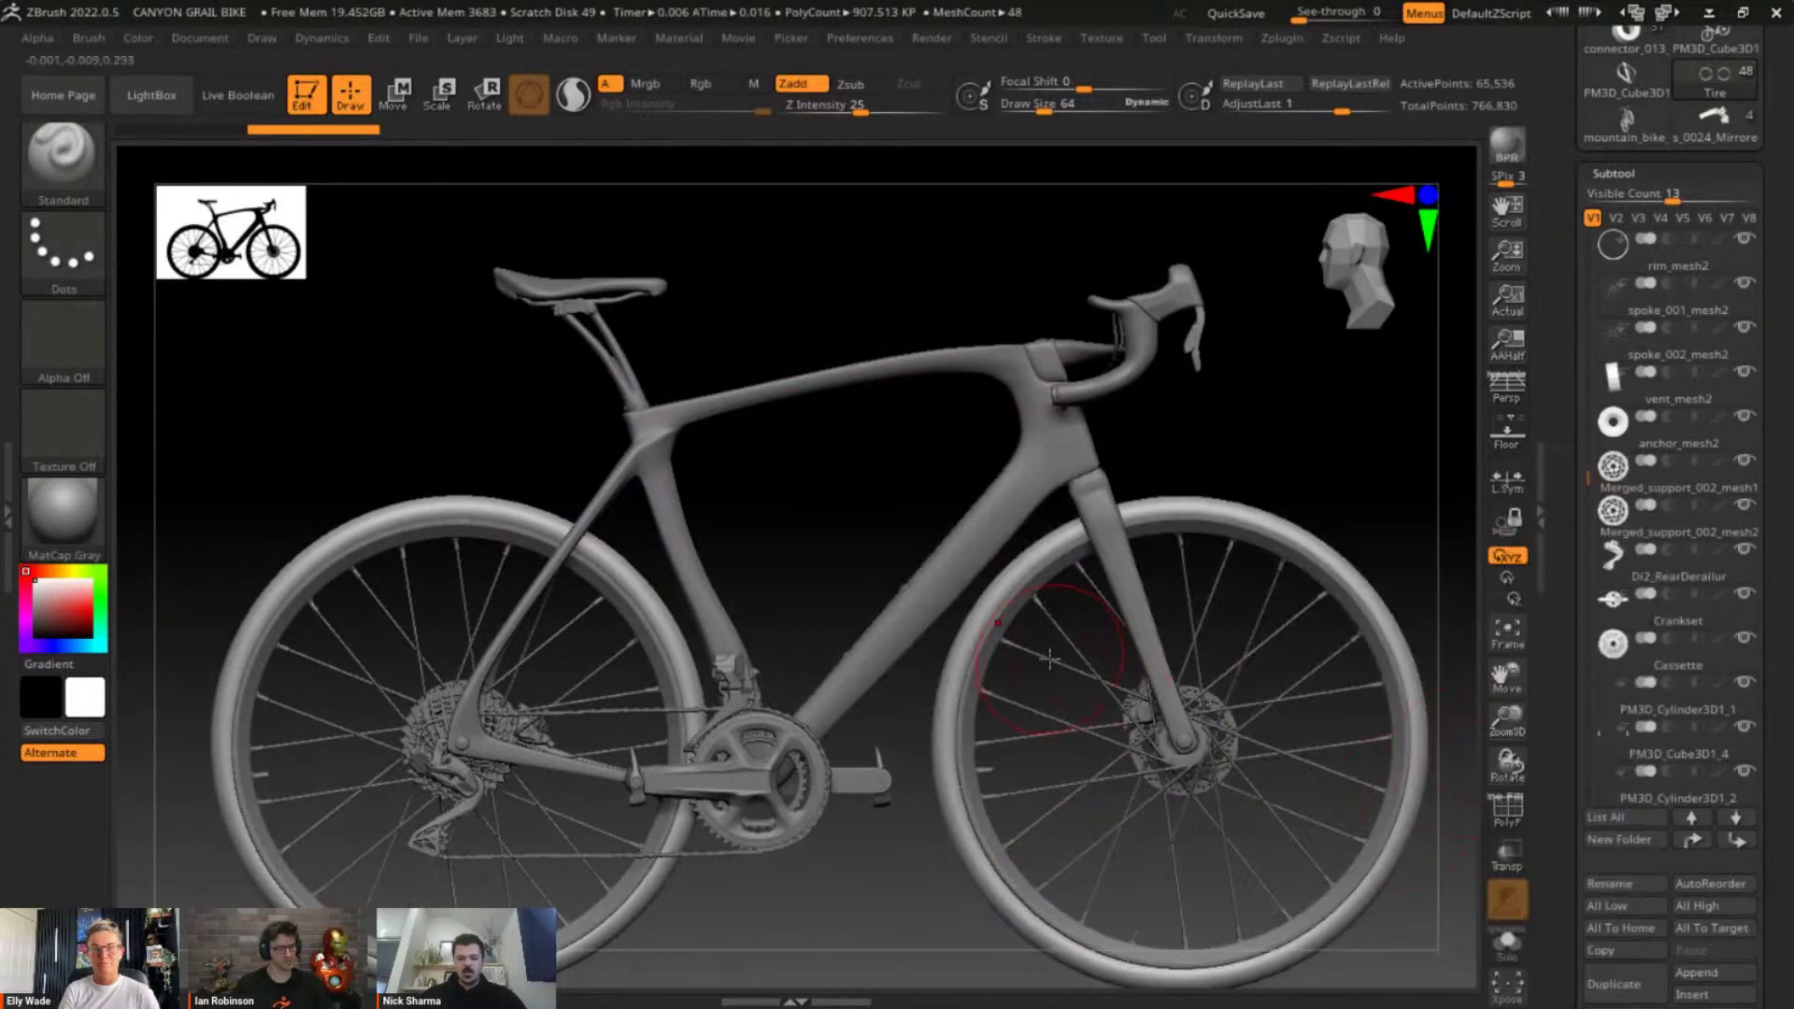
pyautogui.click(1743, 977)
pyautogui.click(928, 699)
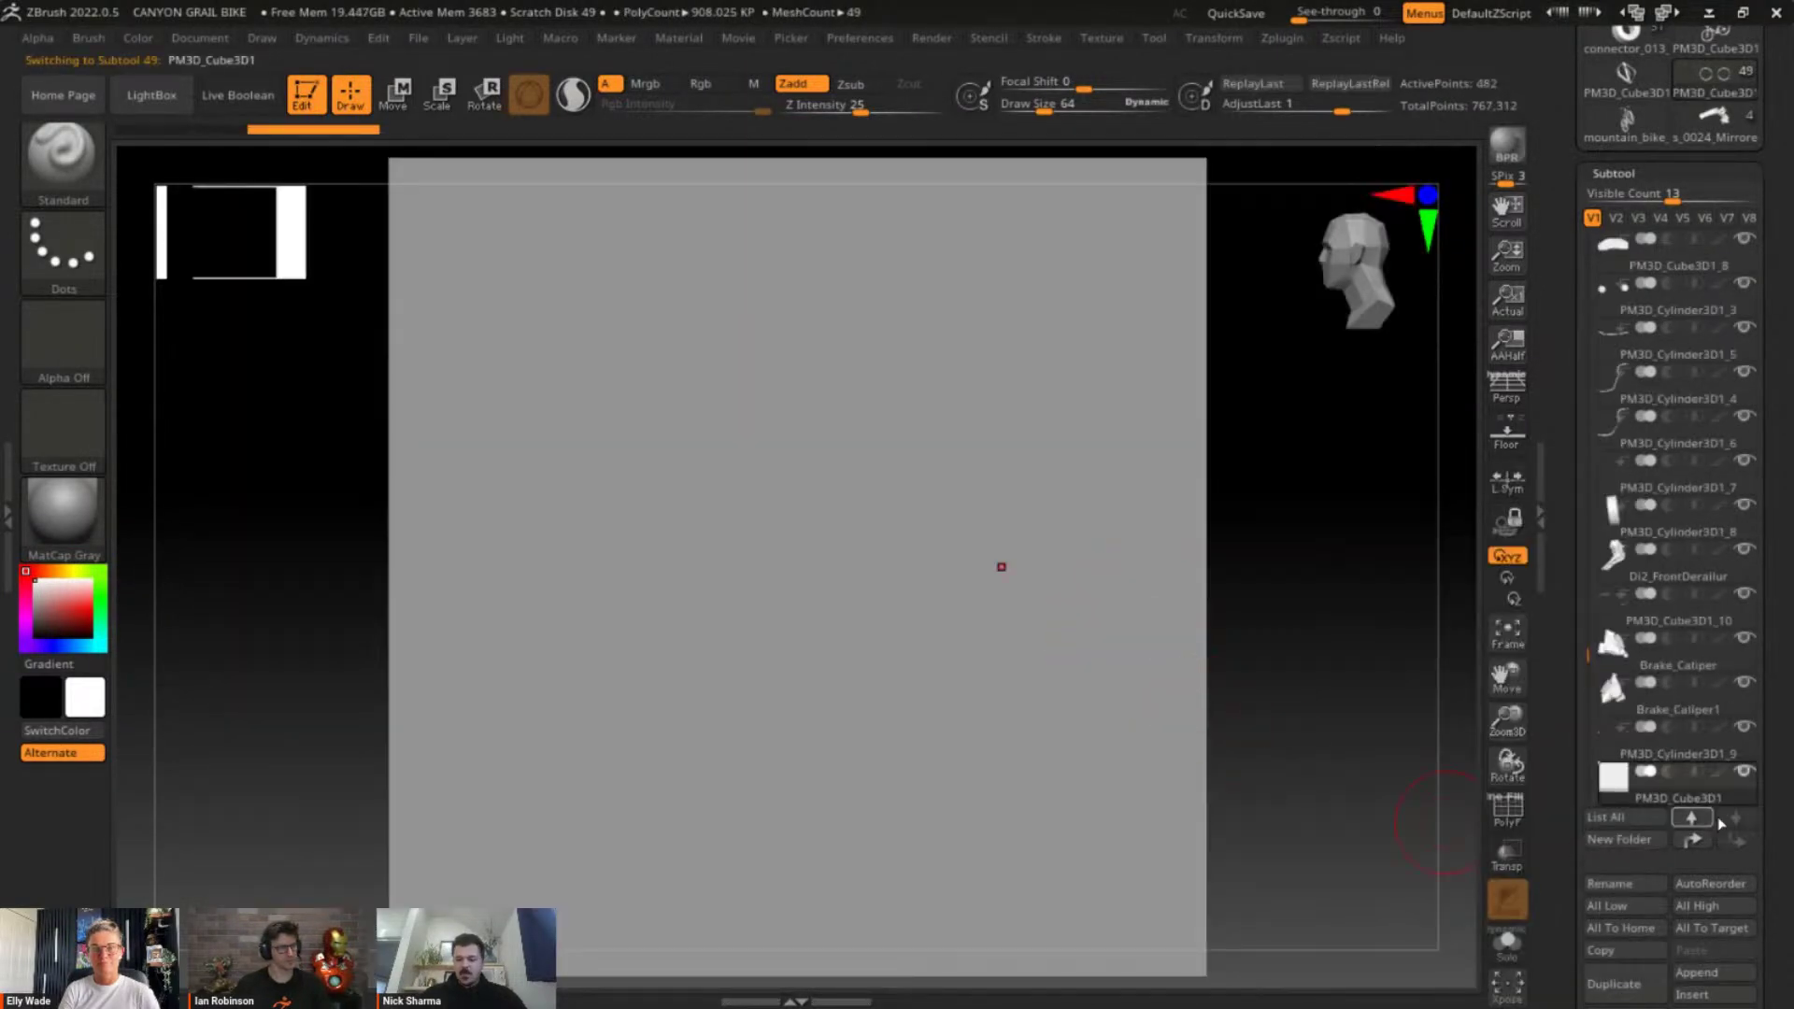
pyautogui.moveTo(1721, 823); pyautogui.dragTo(1728, 594)
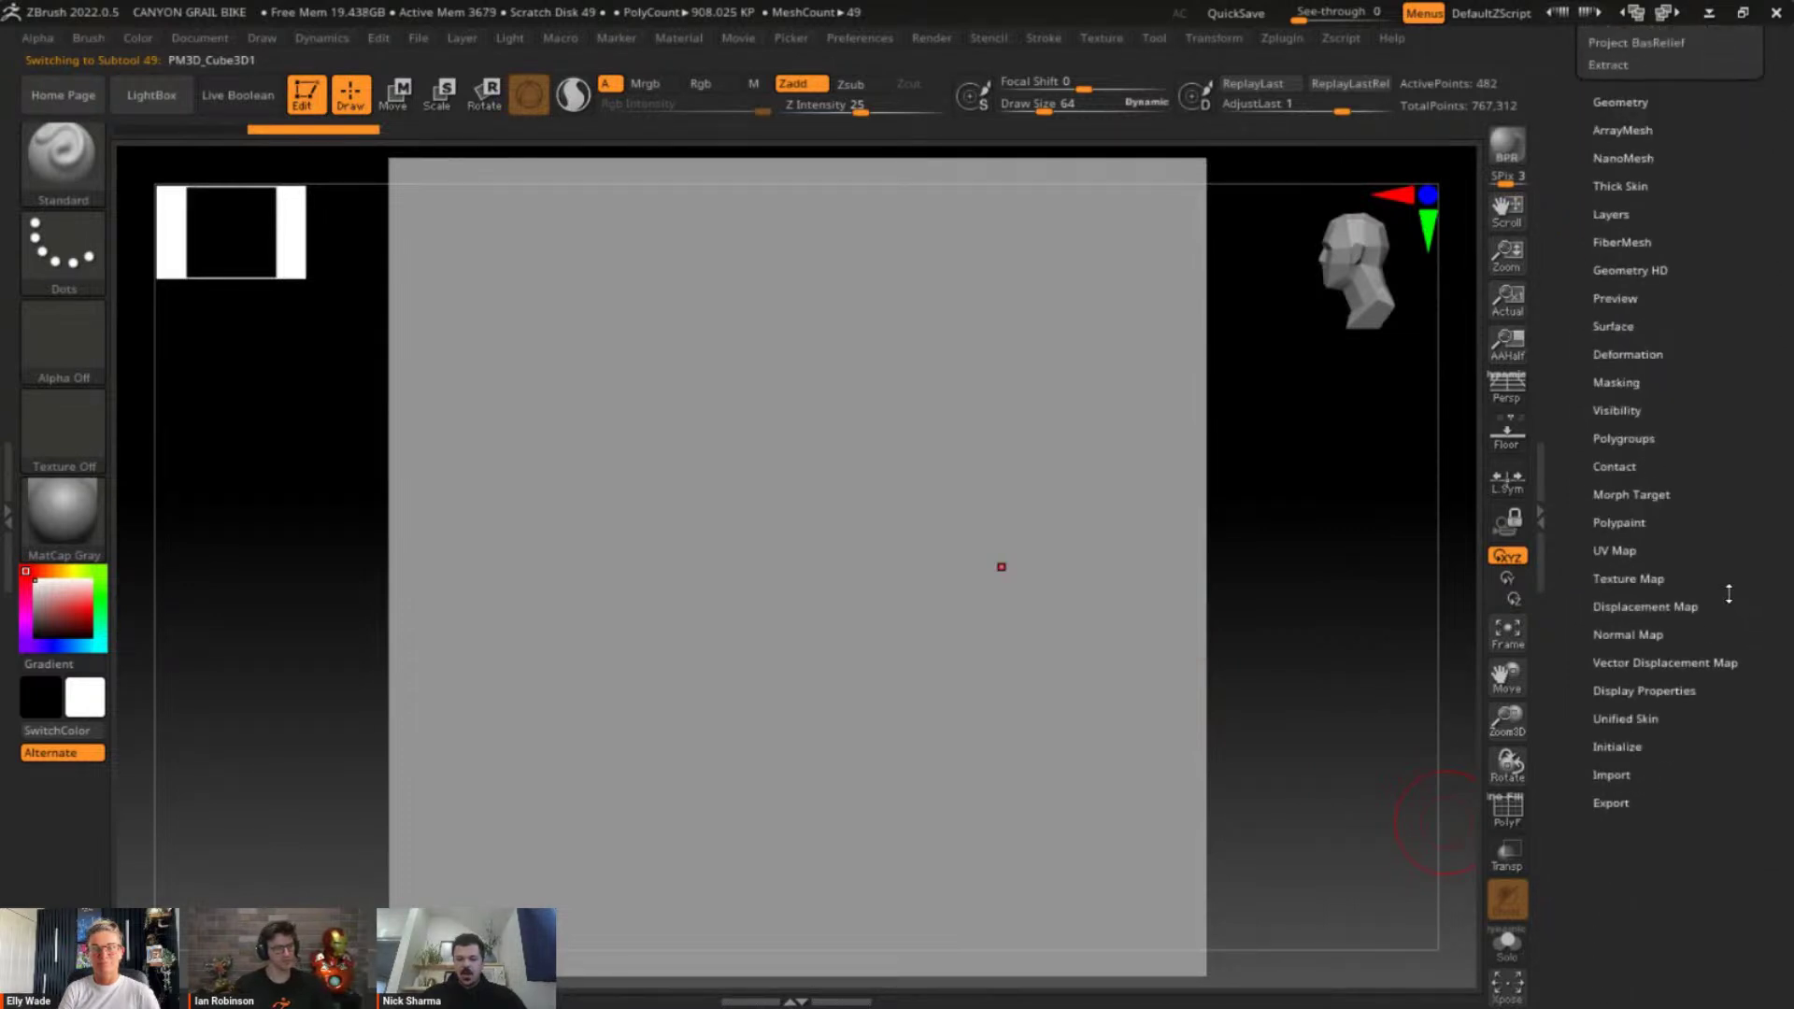
pyautogui.click(1612, 746)
pyautogui.moveTo(1652, 753); pyautogui.dragTo(1706, 753)
pyautogui.click(1605, 707)
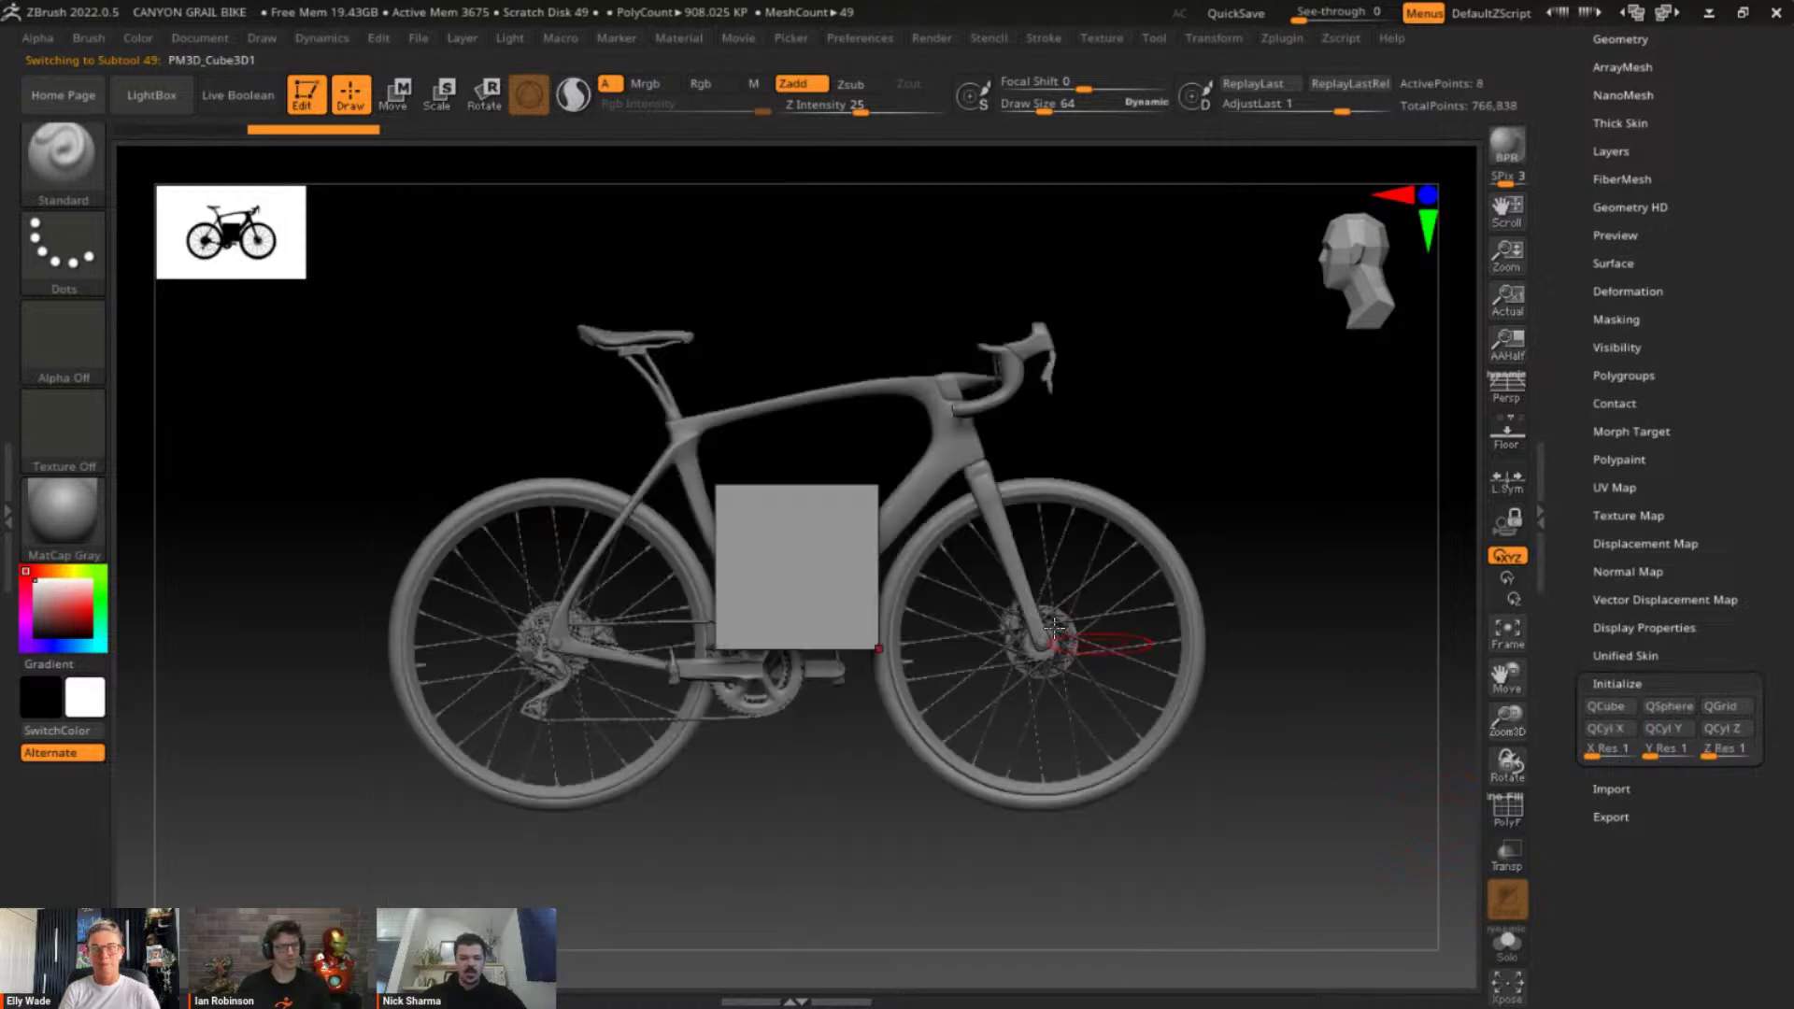
# Scale down the cube and position it over the middle of the bike's top tube
pyautogui.press('w')
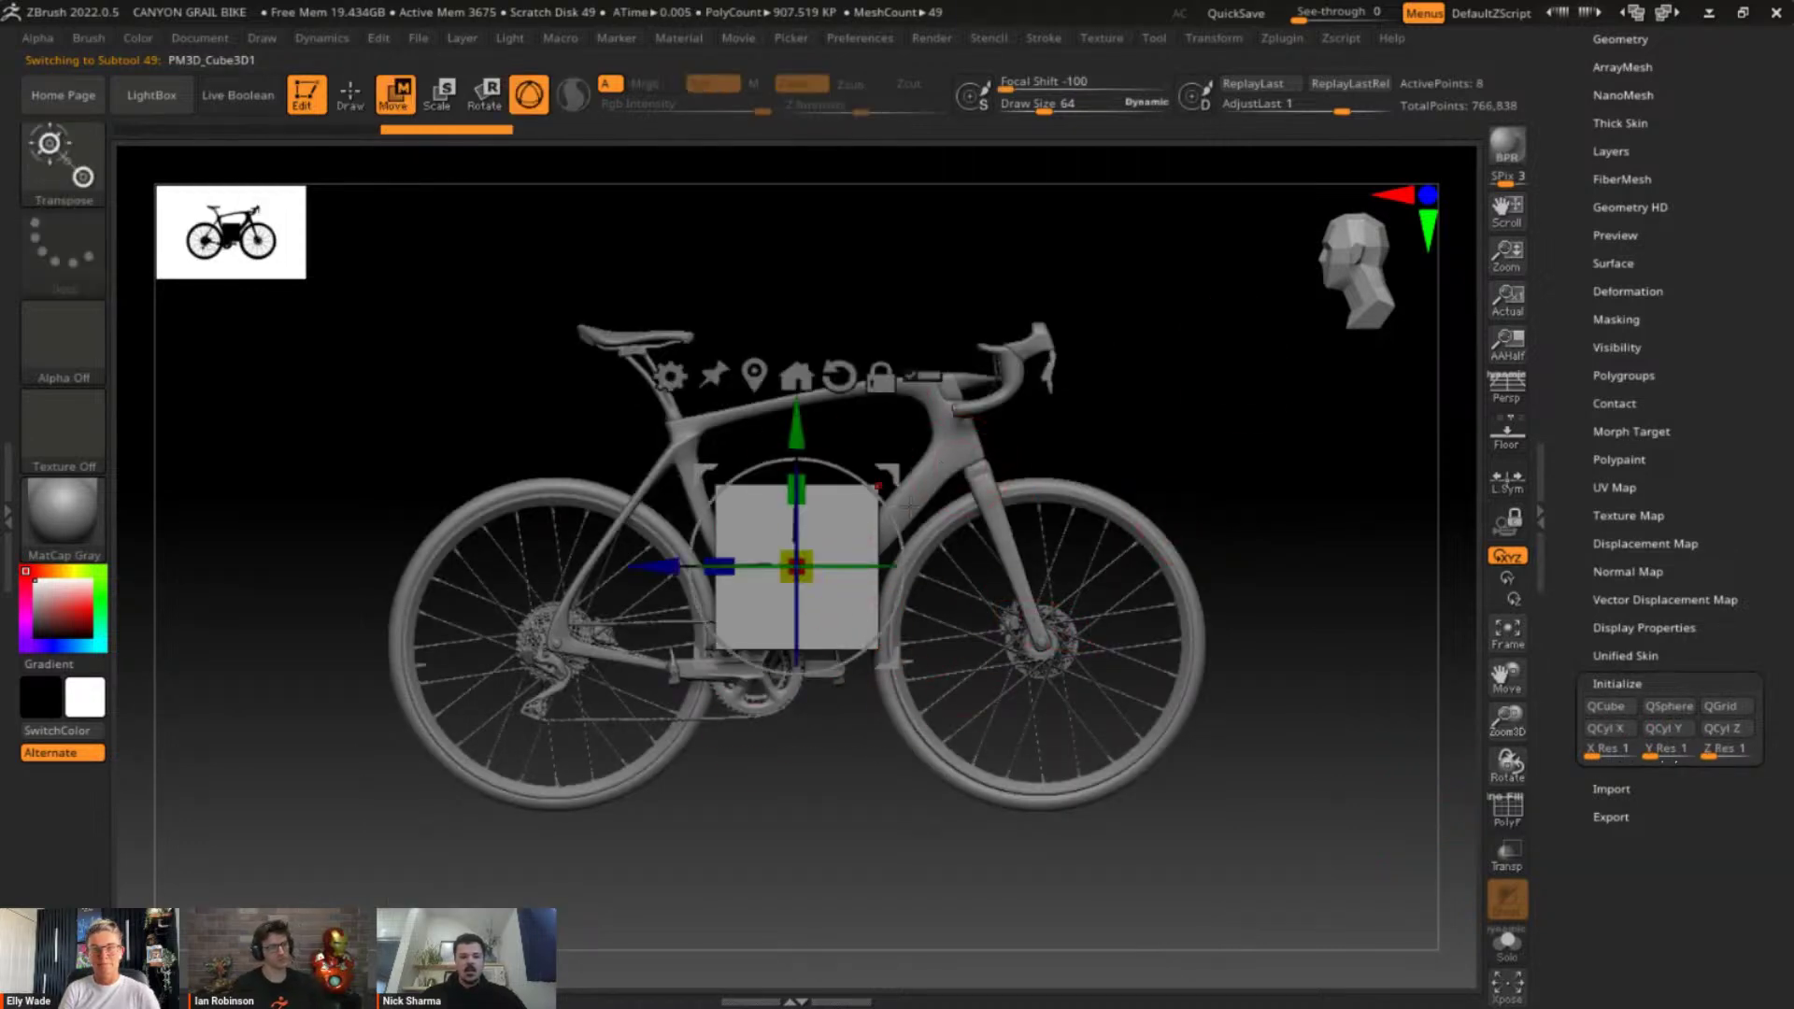
pyautogui.moveTo(796, 566); pyautogui.dragTo(754, 474)
pyautogui.keyDown('alt'); pyautogui.moveTo(1295, 432); pyautogui.dragTo(940, 428); pyautogui.keyUp('alt')
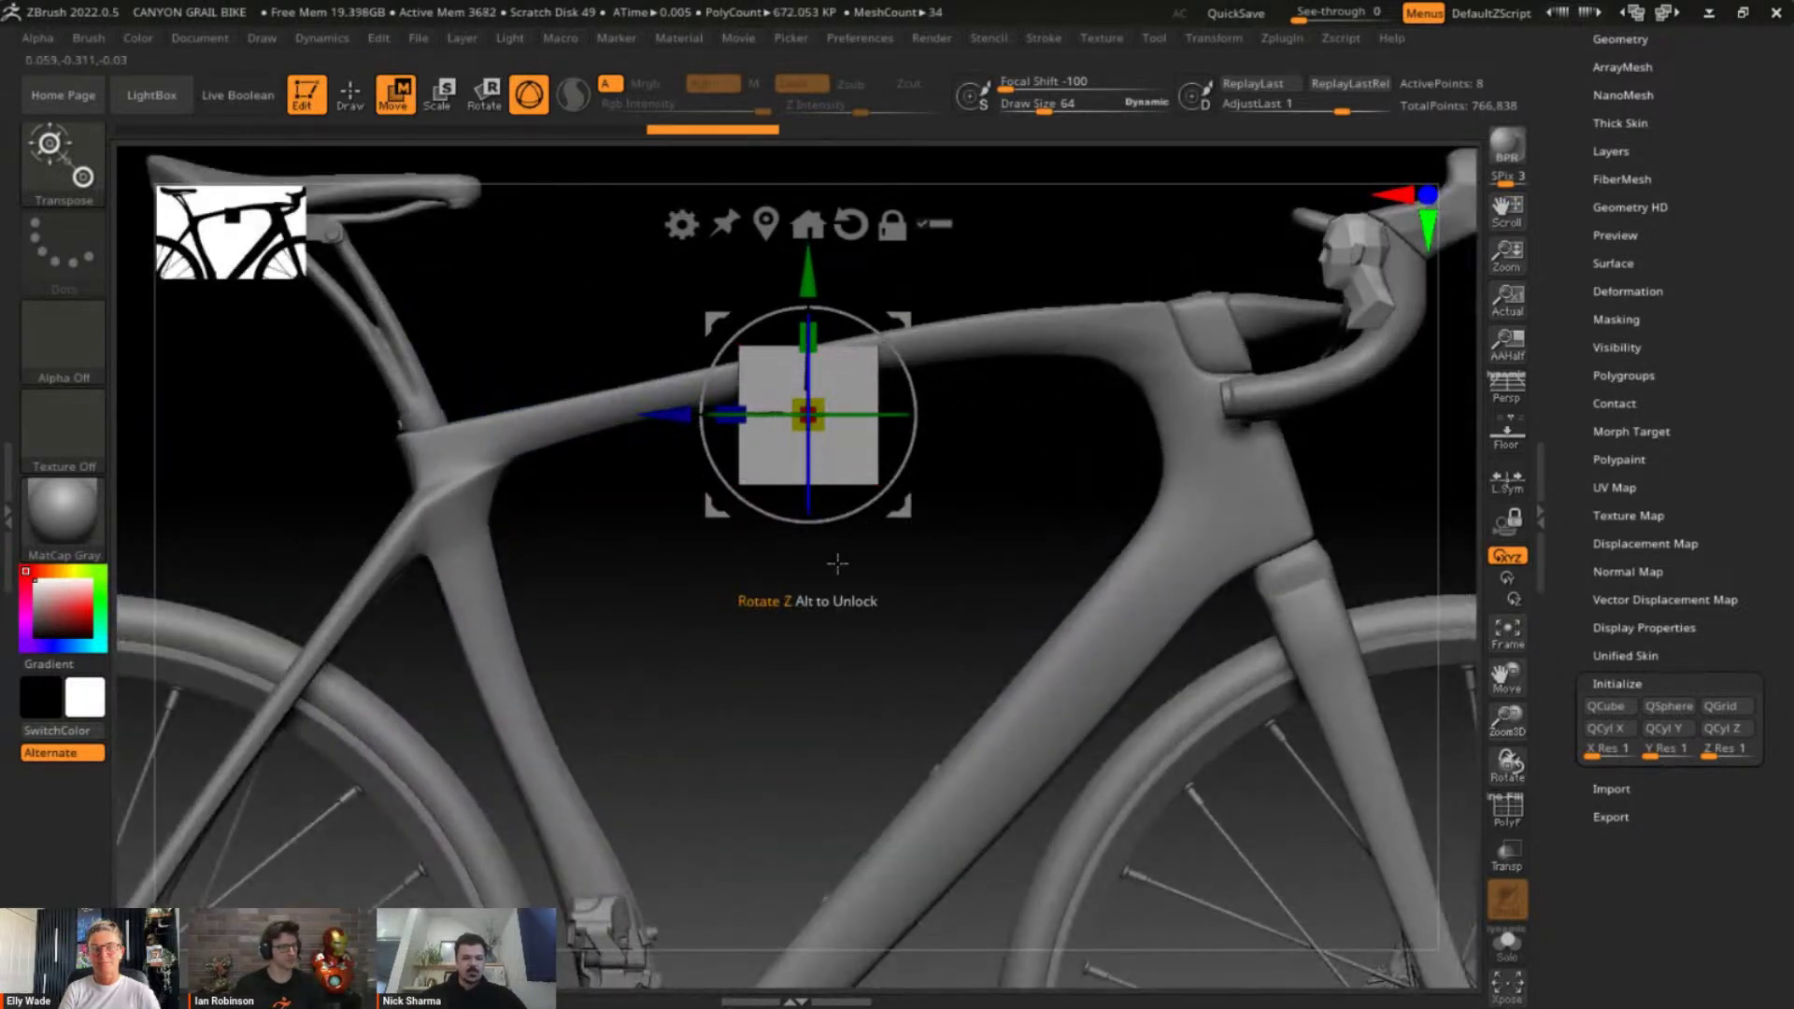
pyautogui.keyDown('alt'); pyautogui.moveTo(933, 617); pyautogui.dragTo(916, 606); pyautogui.keyUp('alt')
# Select the ZModeler brush, show the polyframe, and set the point action to Move with the Infinite Depth target
pyautogui.press('b')
pyautogui.press('z')
pyautogui.press('m')
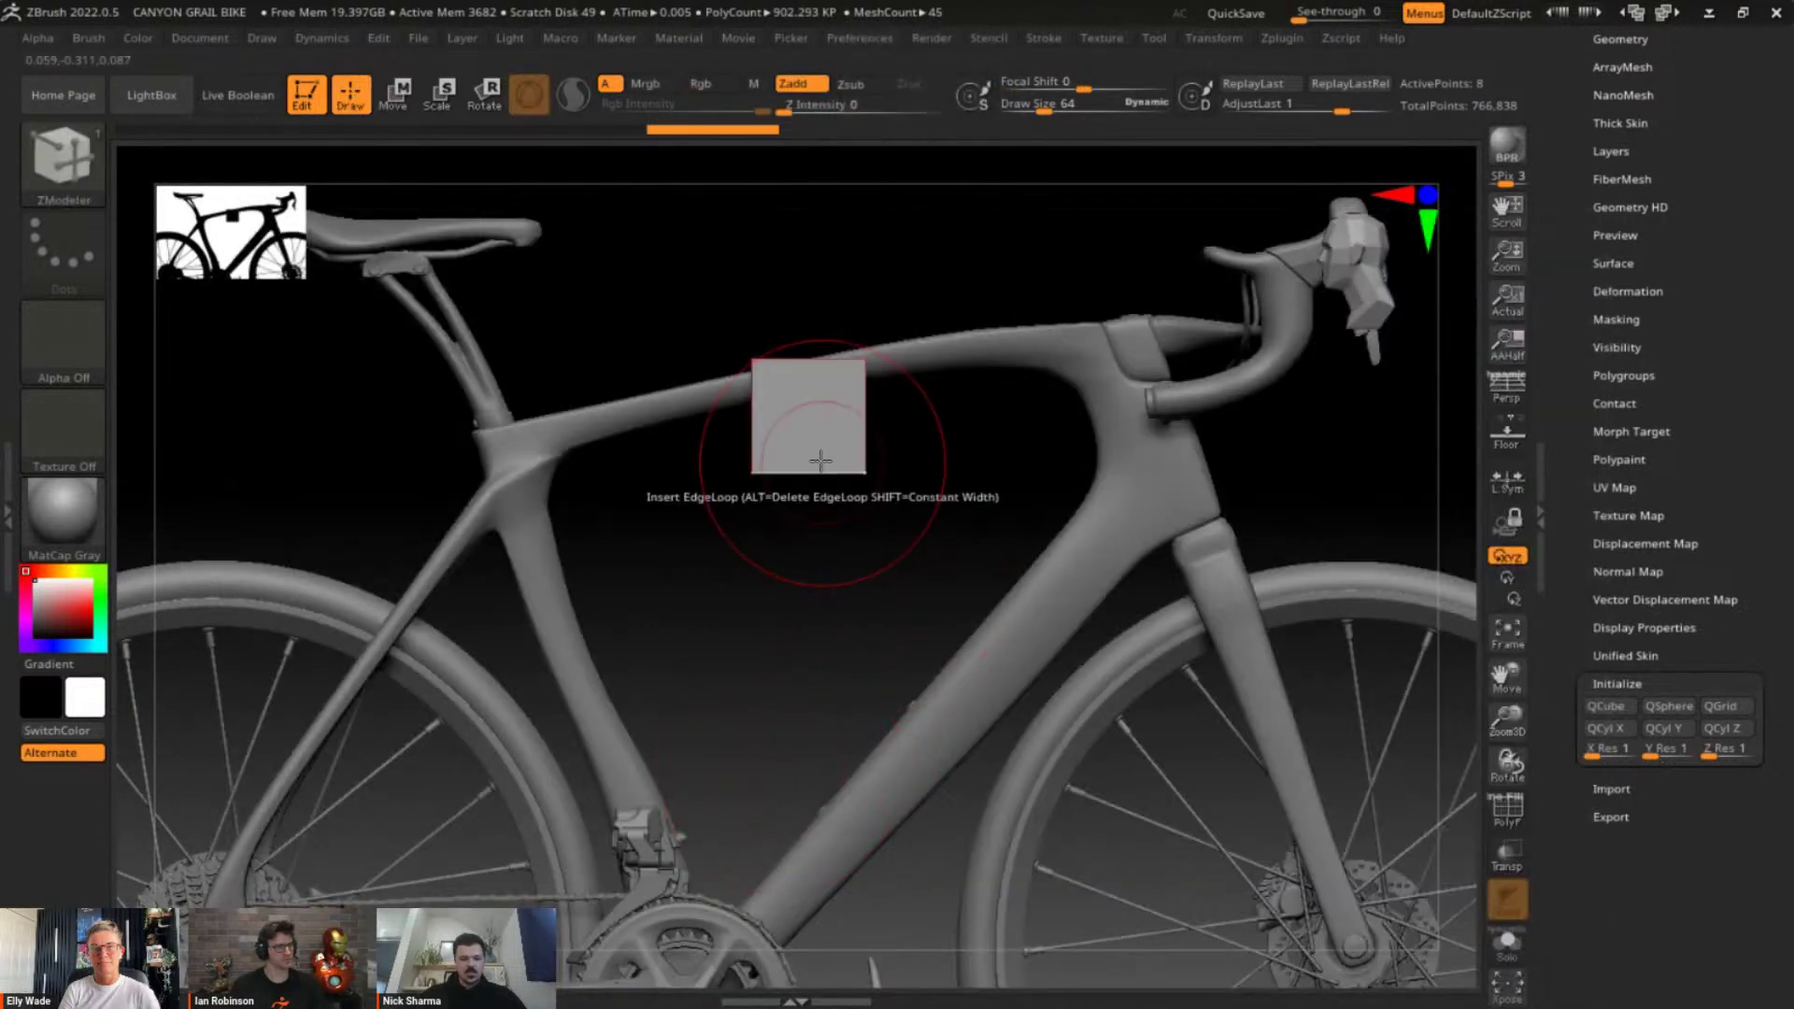
pyautogui.click(1507, 809)
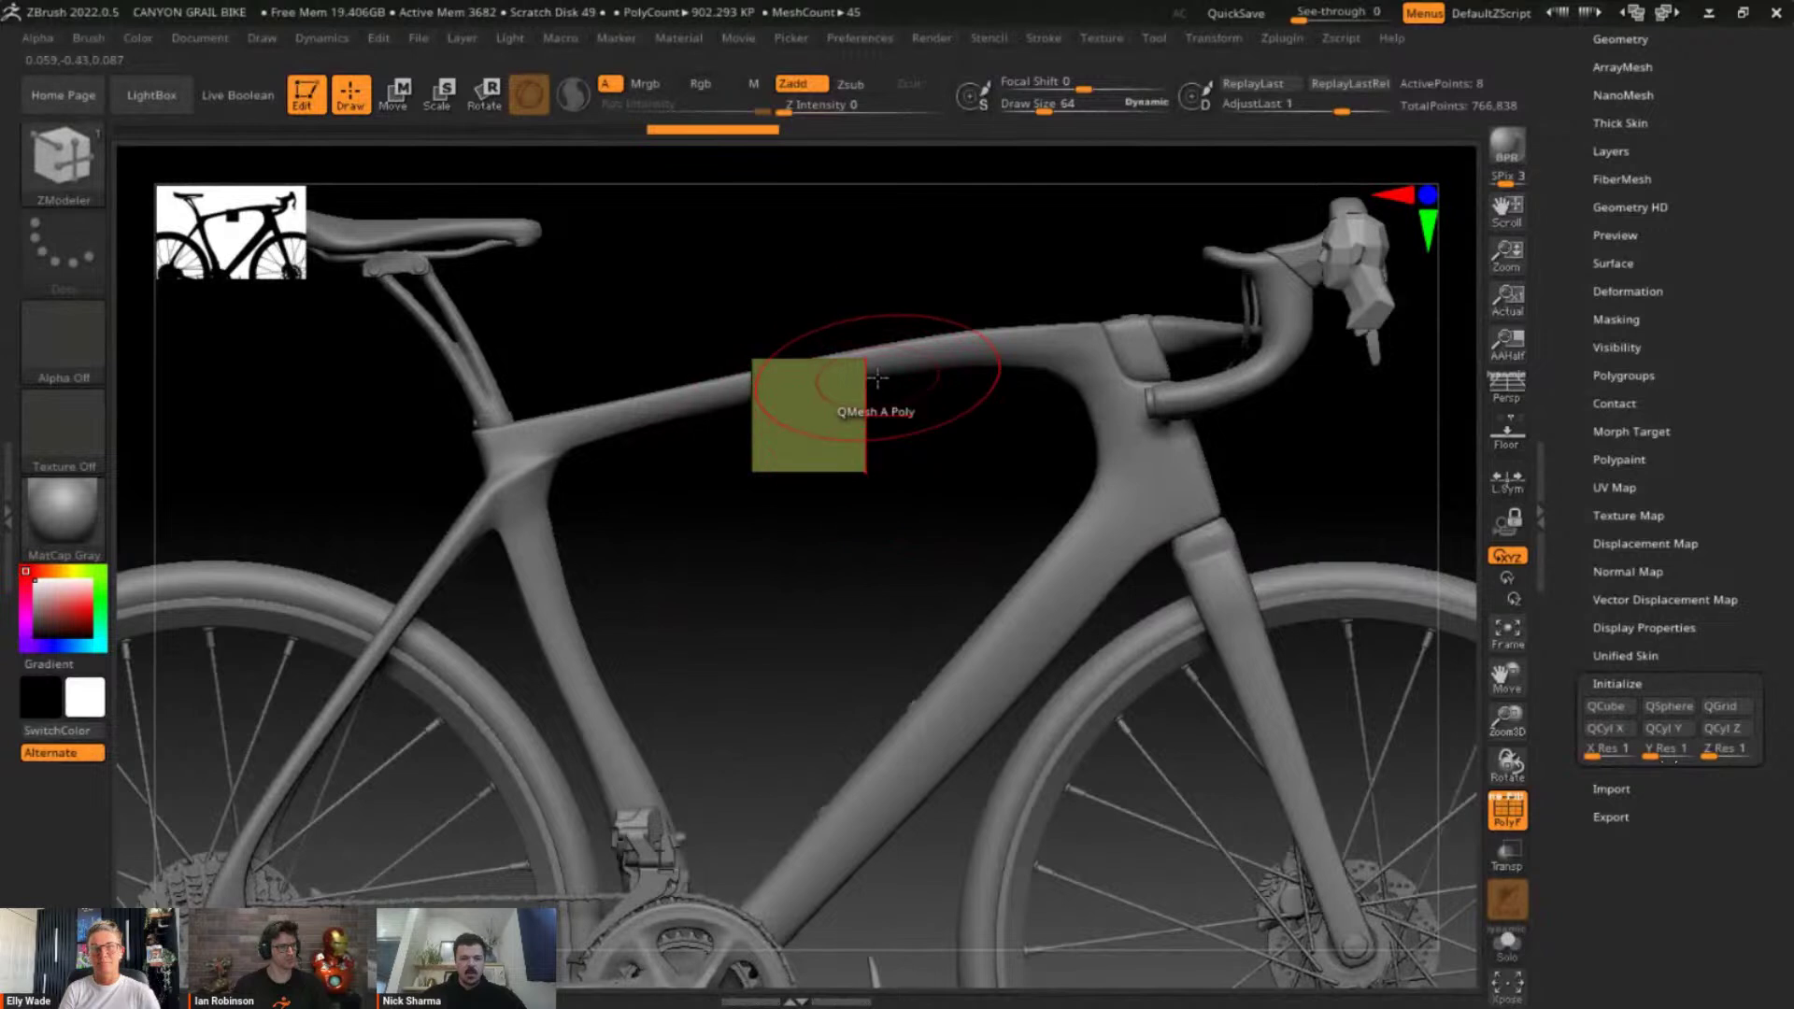
pyautogui.press('space')
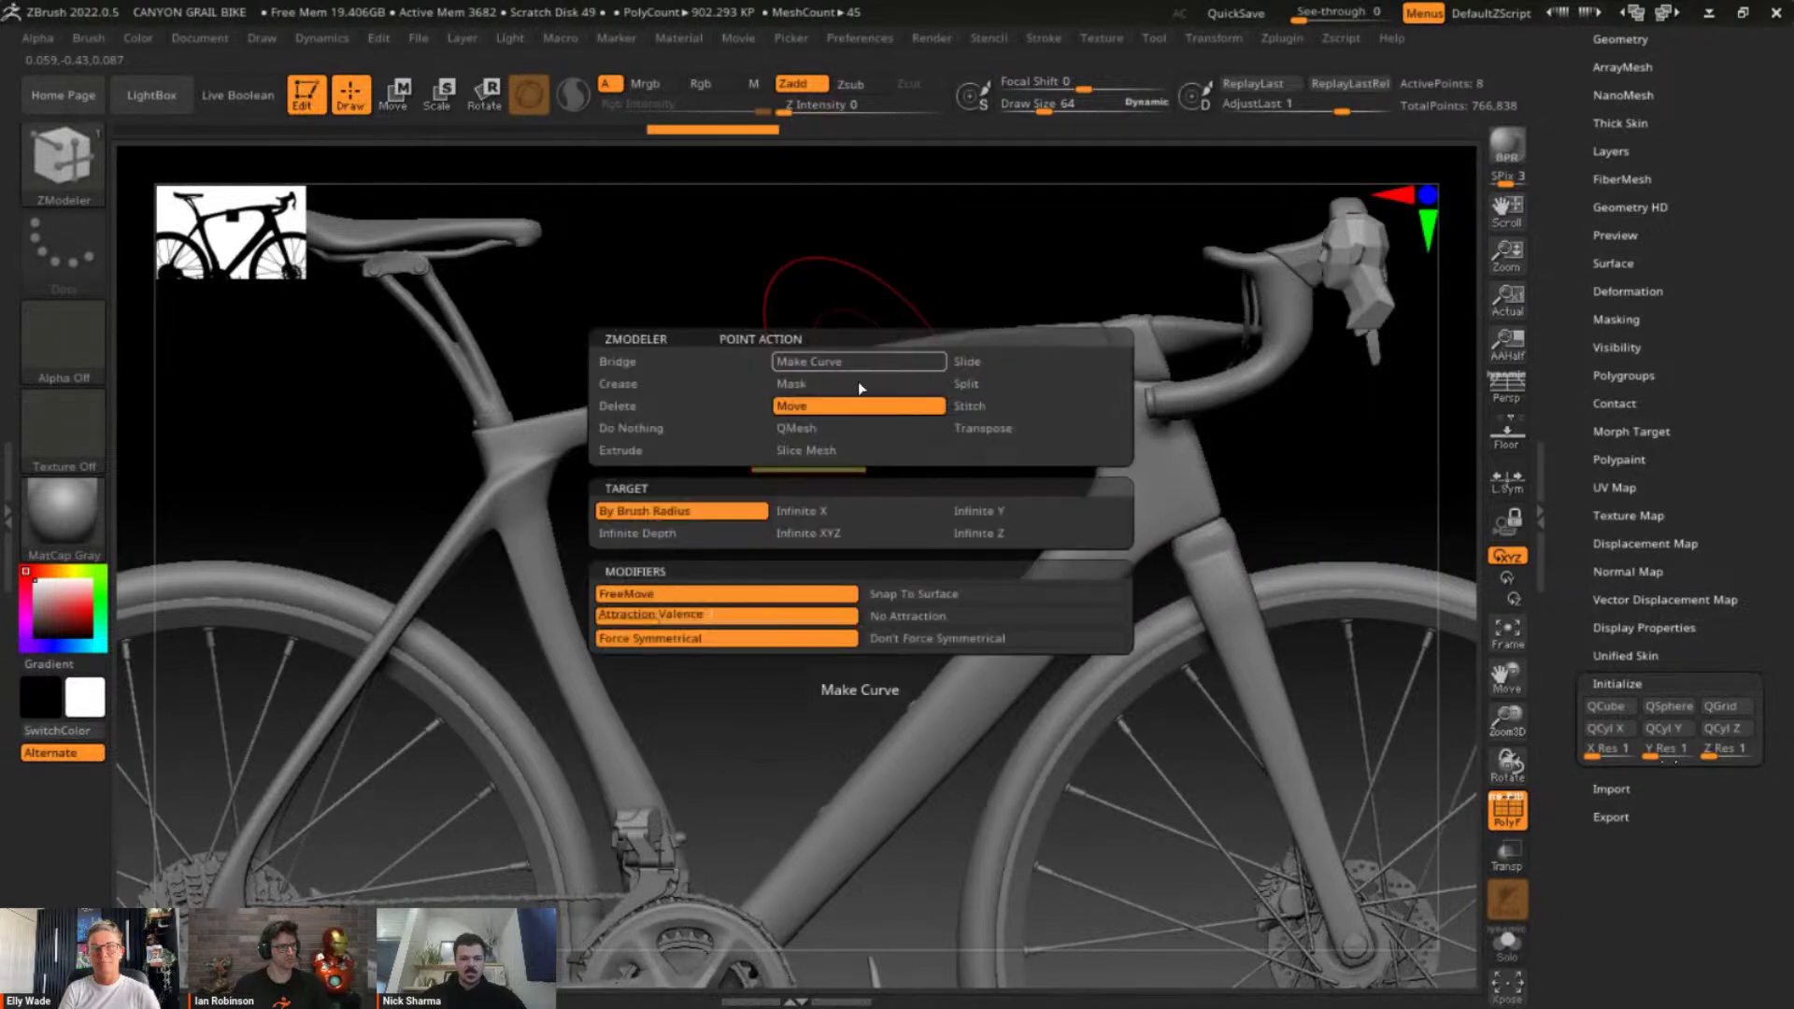
pyautogui.click(712, 533)
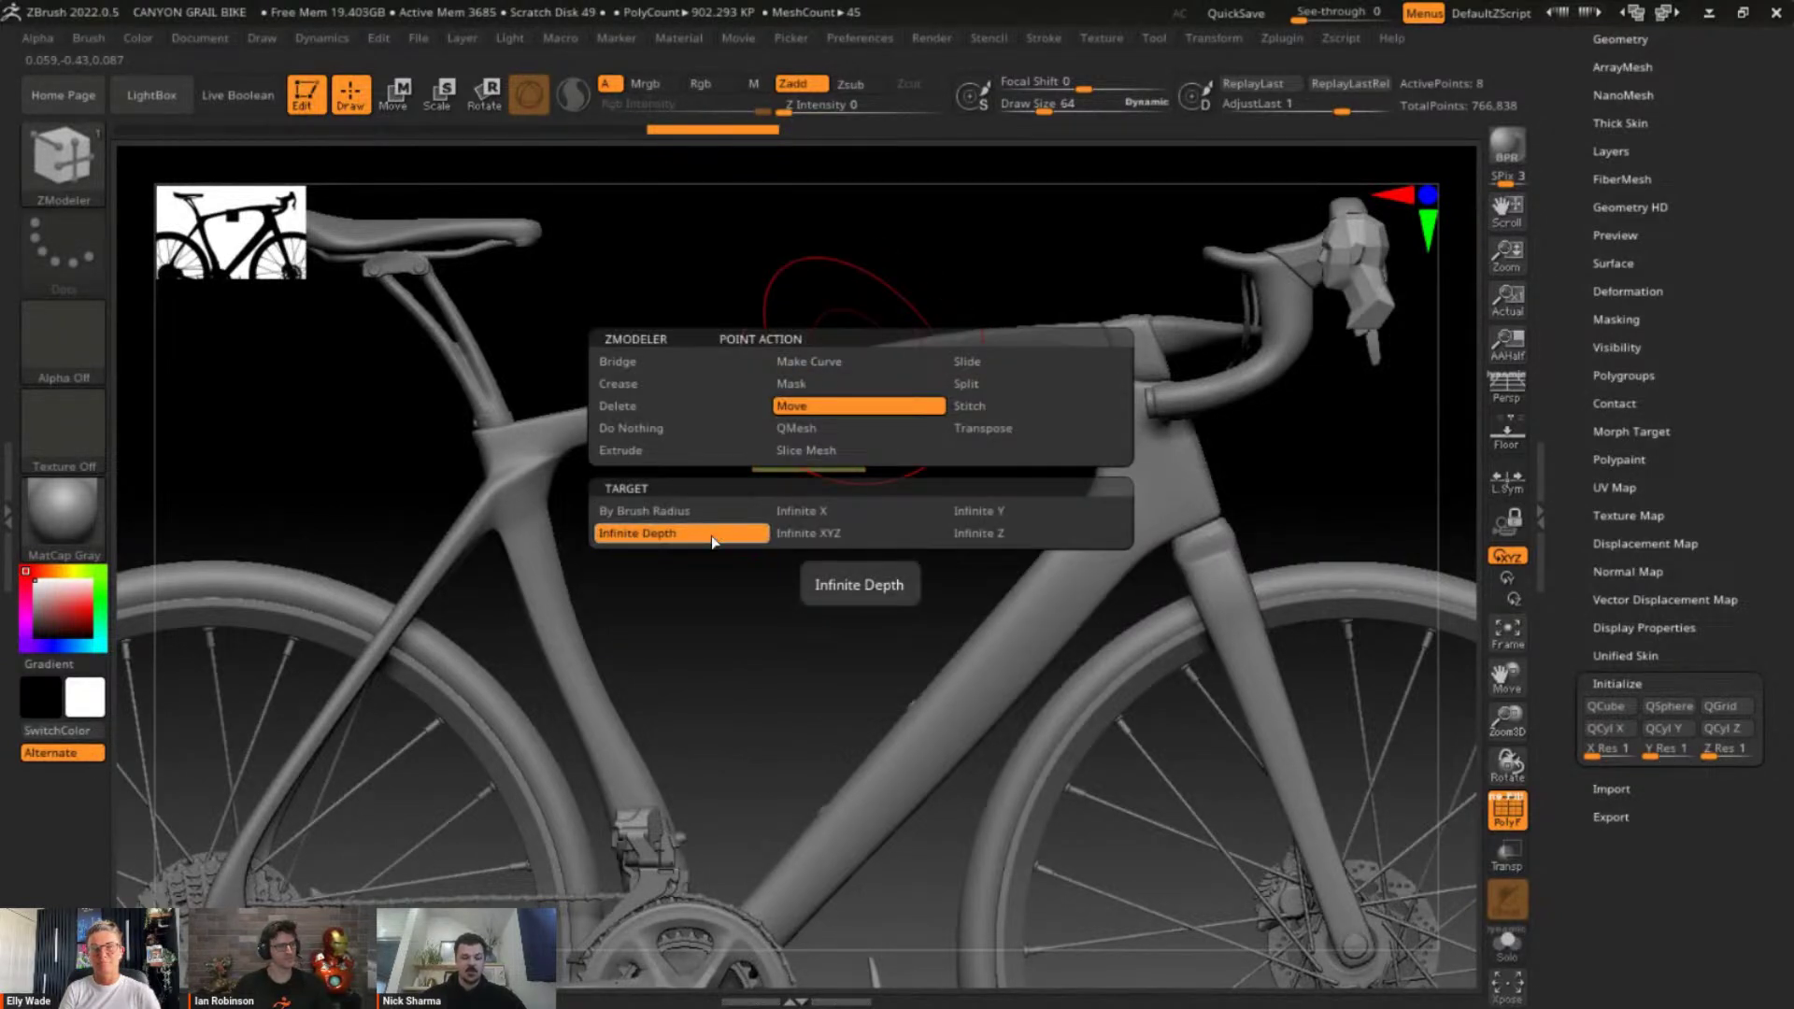
# Reduce the draw size to about 39 and move the cube's corner points to span the top tube from seat tube to stem
pyautogui.press('s')
pyautogui.moveTo(870, 618); pyautogui.dragTo(850, 618)
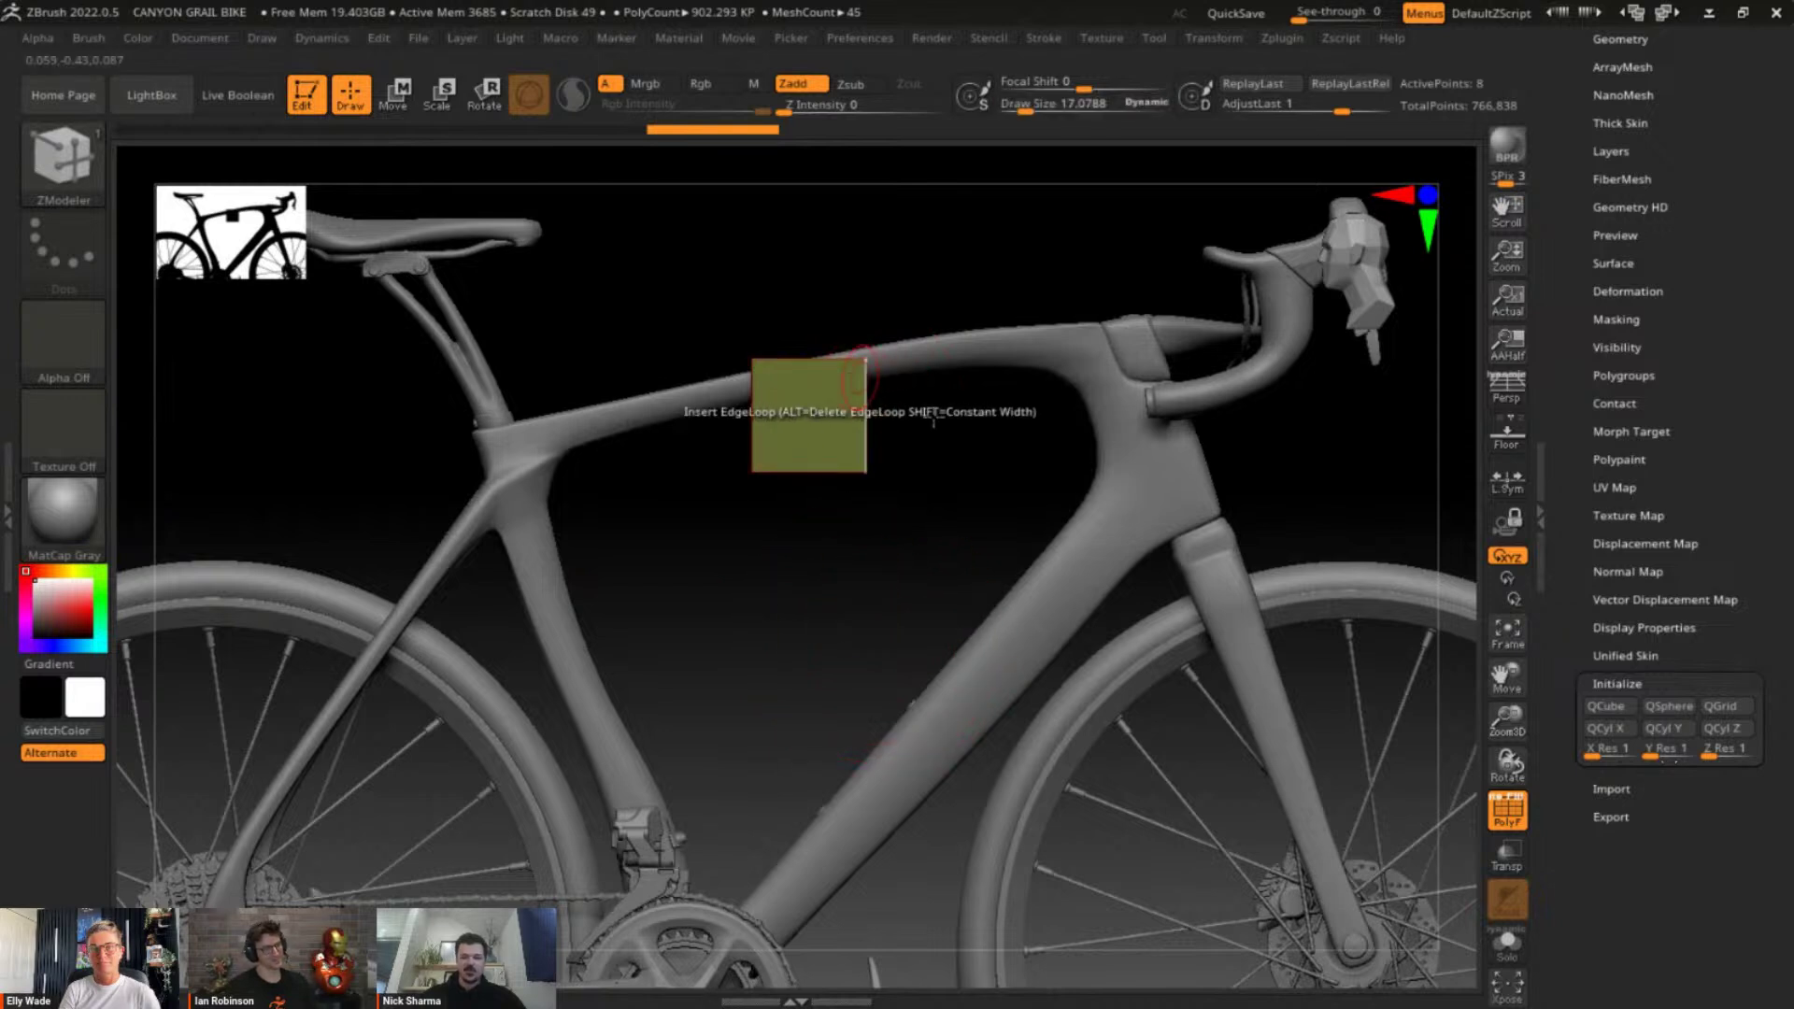
pyautogui.press('s')
pyautogui.moveTo(994, 452); pyautogui.dragTo(990, 452)
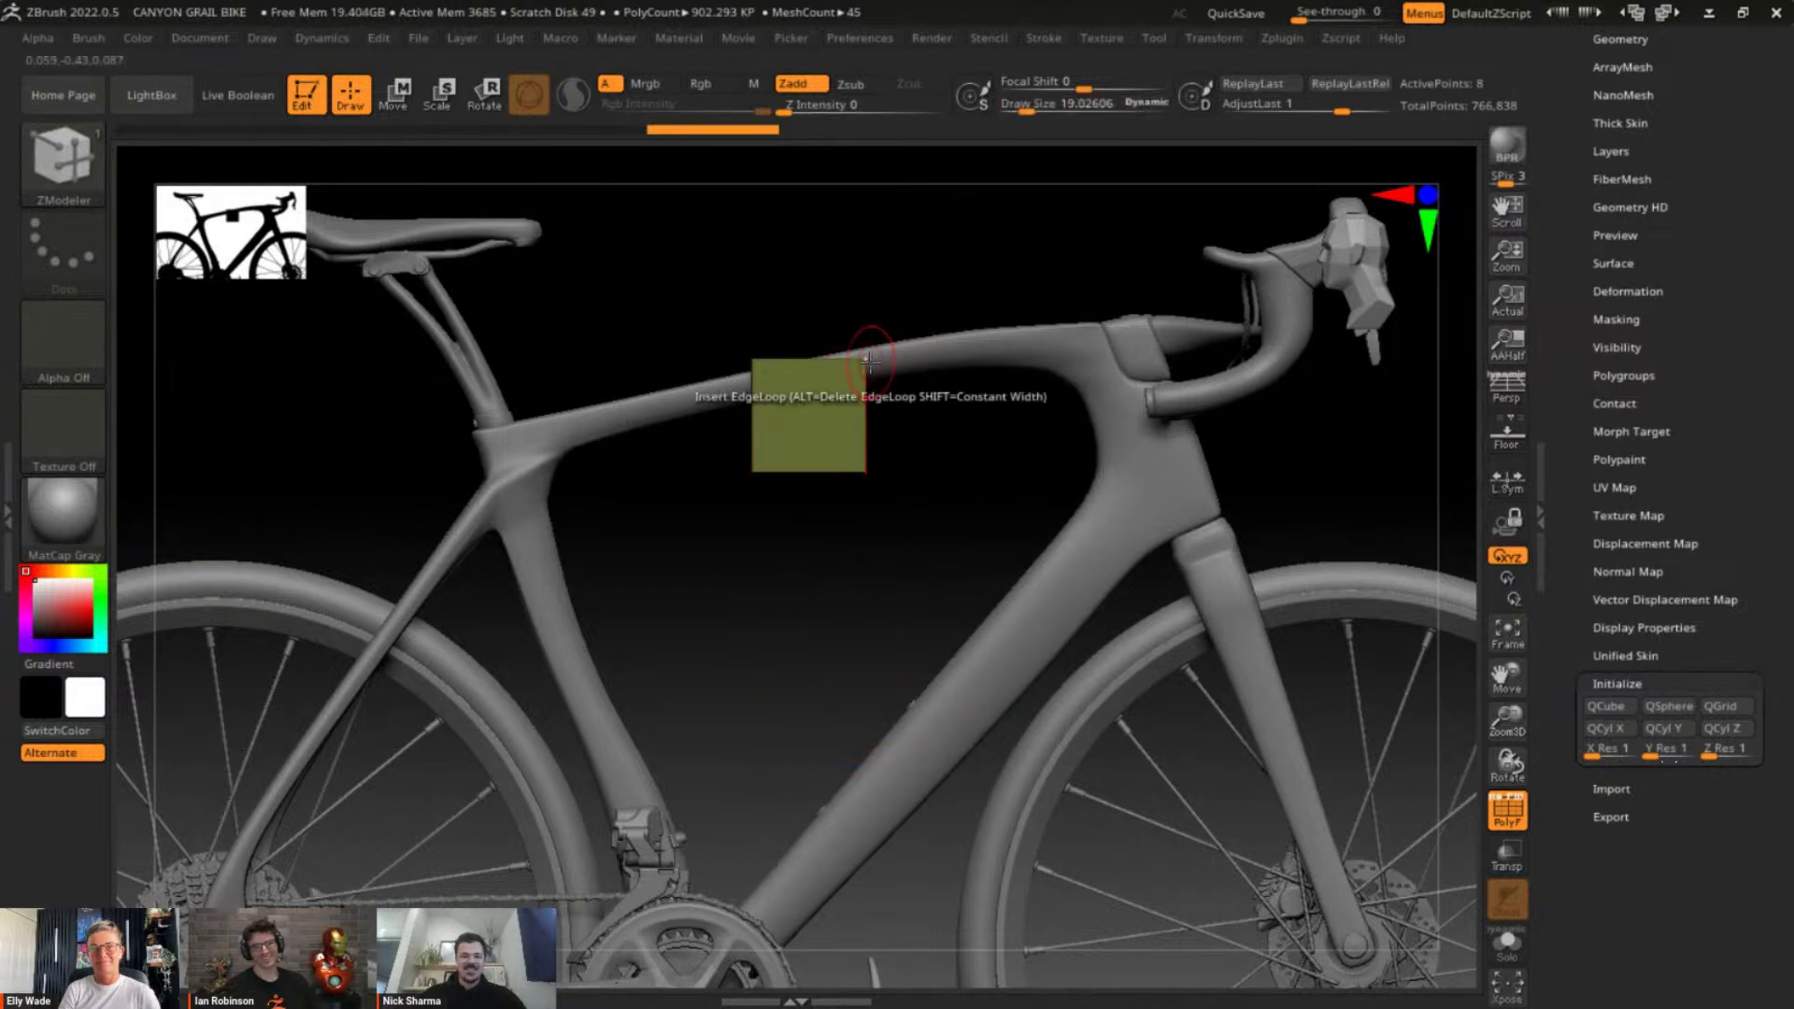
pyautogui.click(862, 397)
pyautogui.press('s')
pyautogui.moveTo(930, 417); pyautogui.dragTo(940, 421)
pyautogui.moveTo(865, 360); pyautogui.dragTo(1124, 321)
pyautogui.moveTo(865, 472); pyautogui.dragTo(1116, 367)
pyautogui.moveTo(752, 359); pyautogui.dragTo(483, 425)
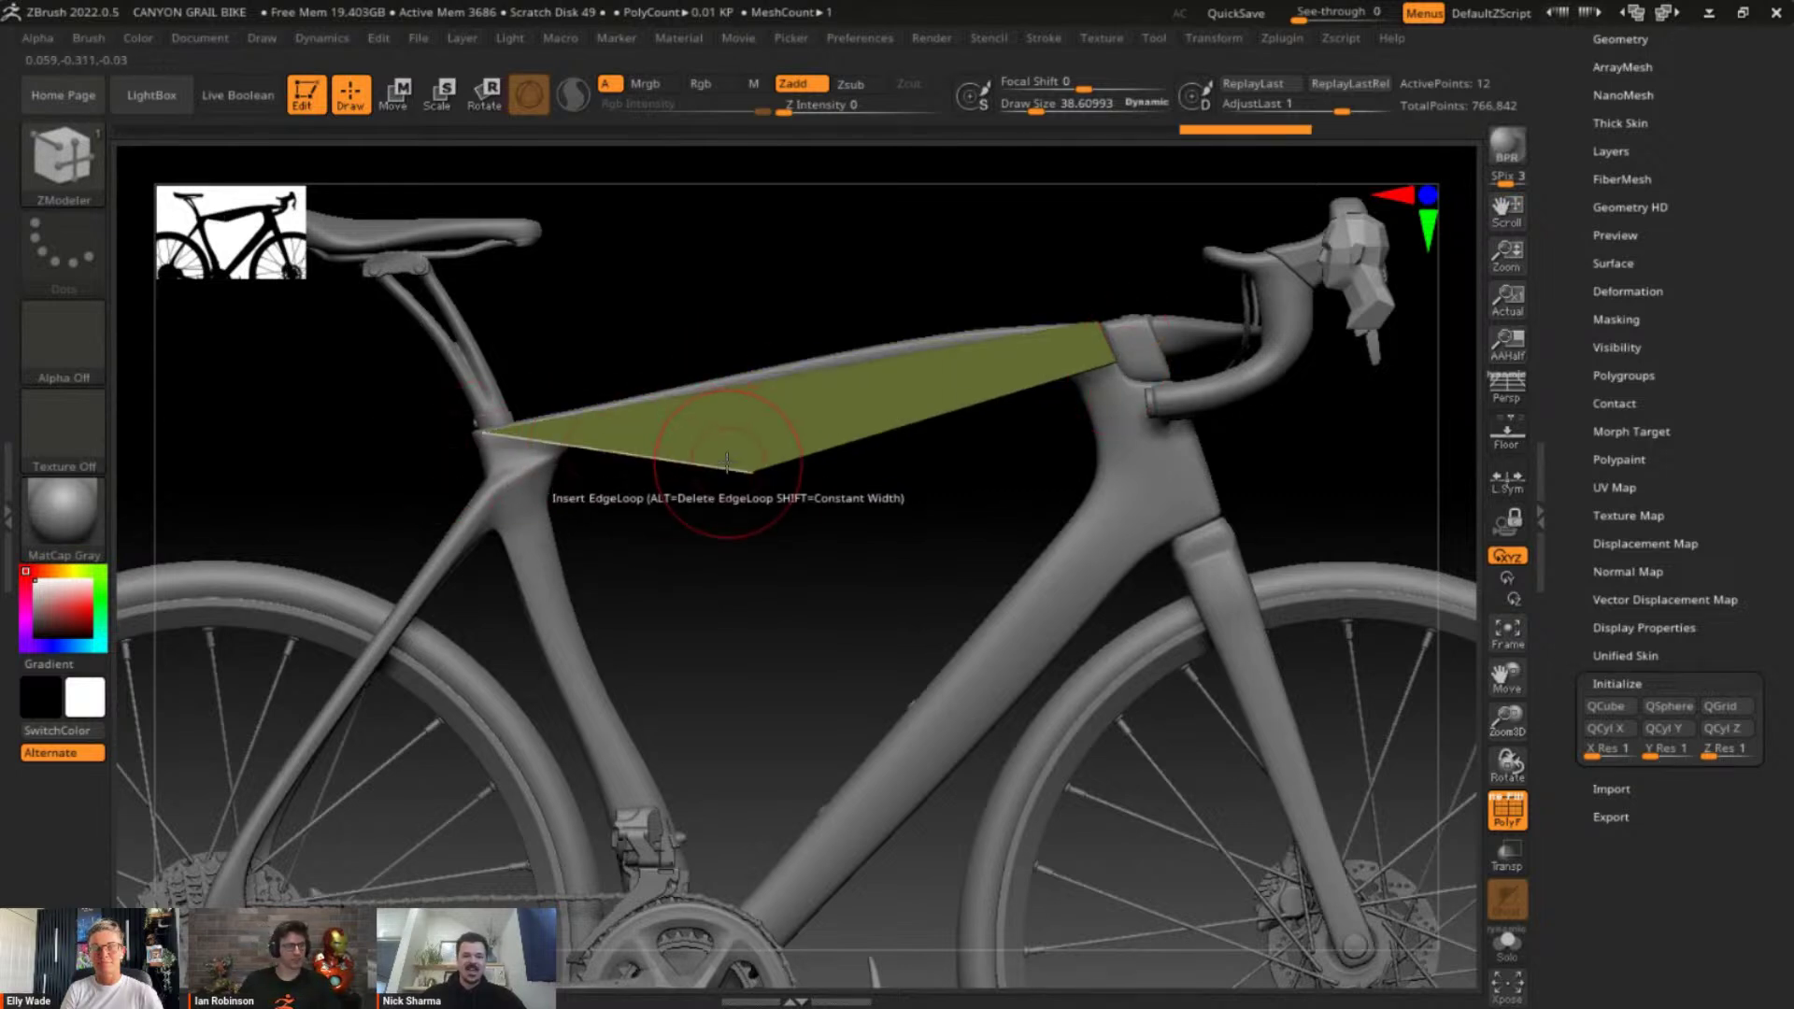
pyautogui.moveTo(752, 470); pyautogui.dragTo(474, 432)
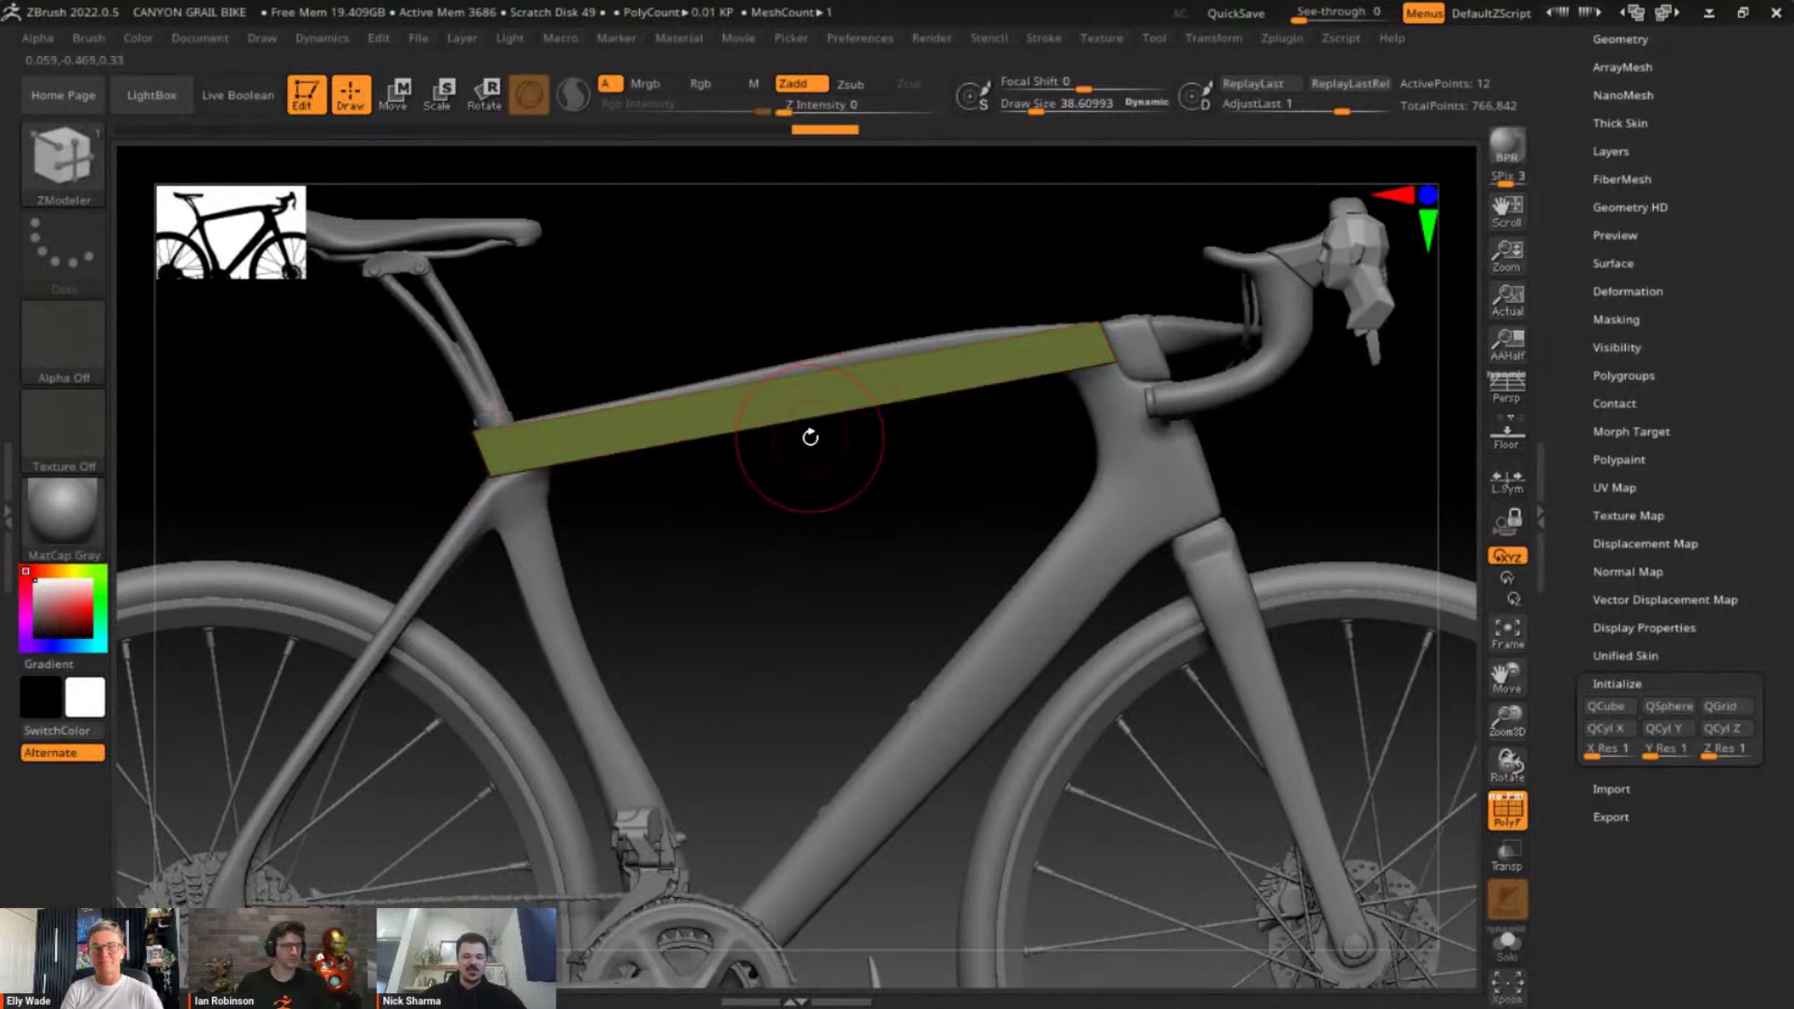
# Insert two edge loops across the stretched cube and move their points to follow the top tube's curve
pyautogui.click(654, 425)
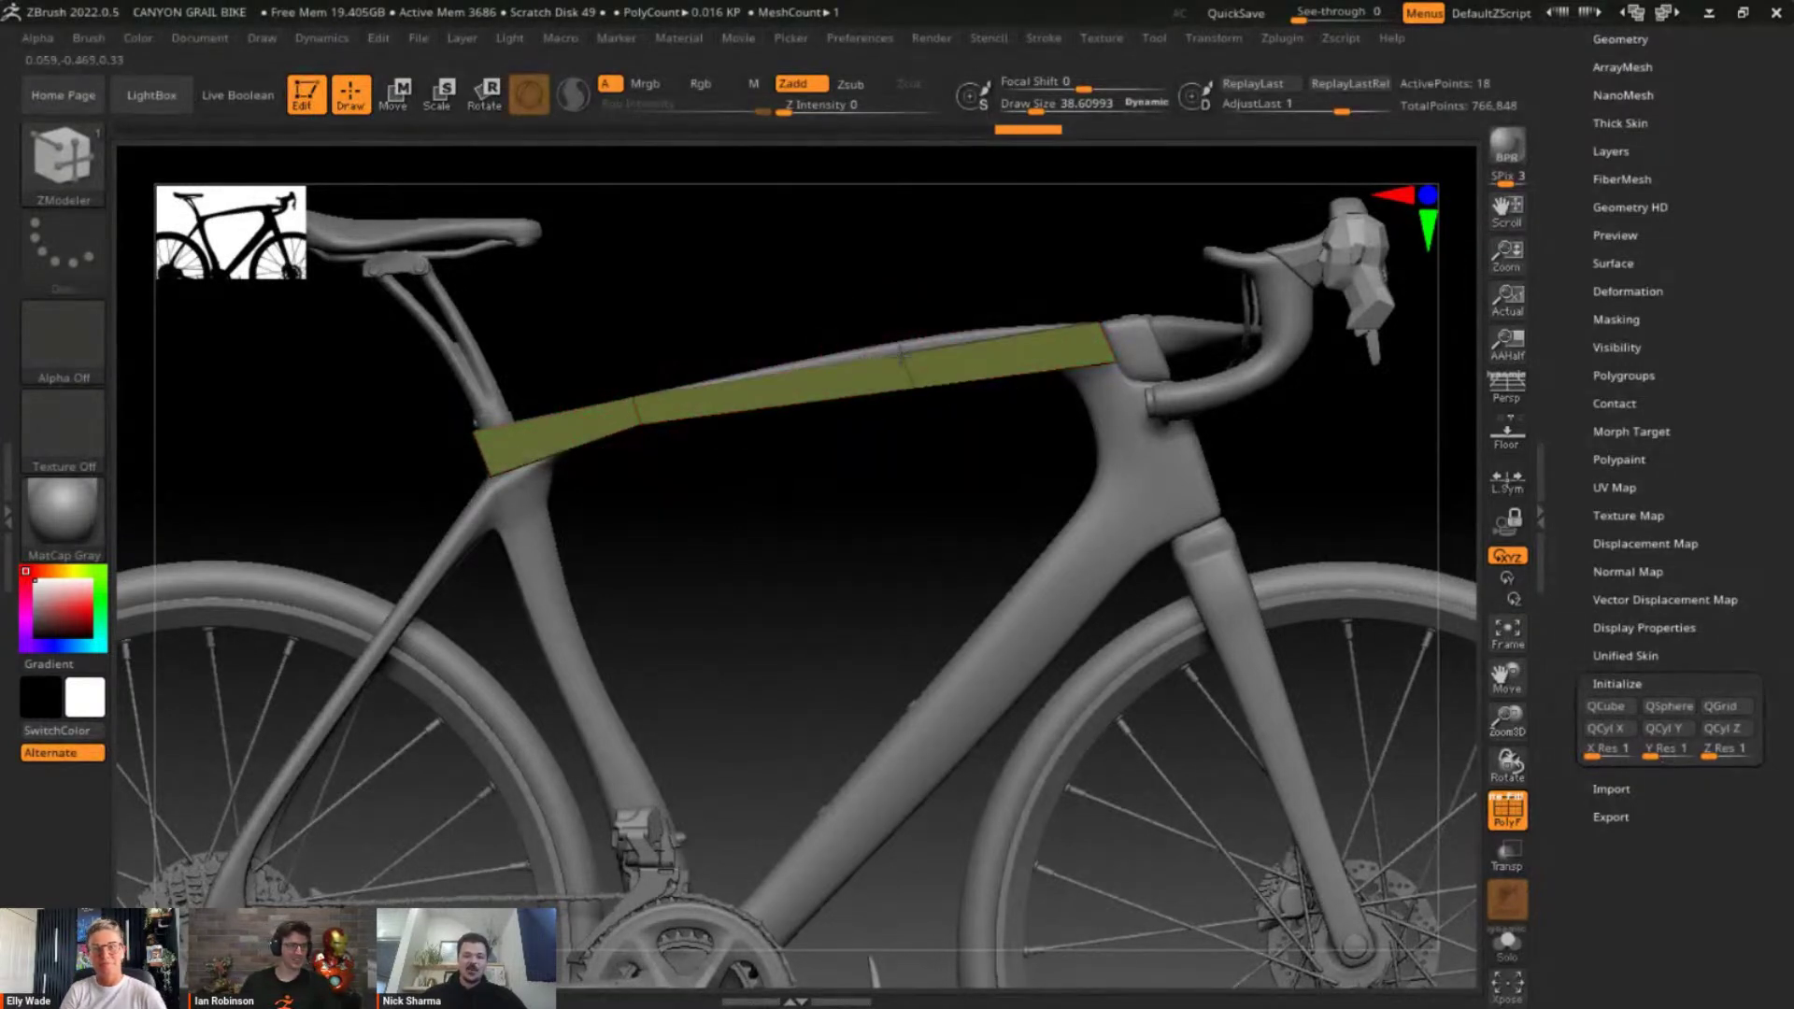
pyautogui.click(921, 339)
pyautogui.moveTo(924, 381); pyautogui.dragTo(926, 360)
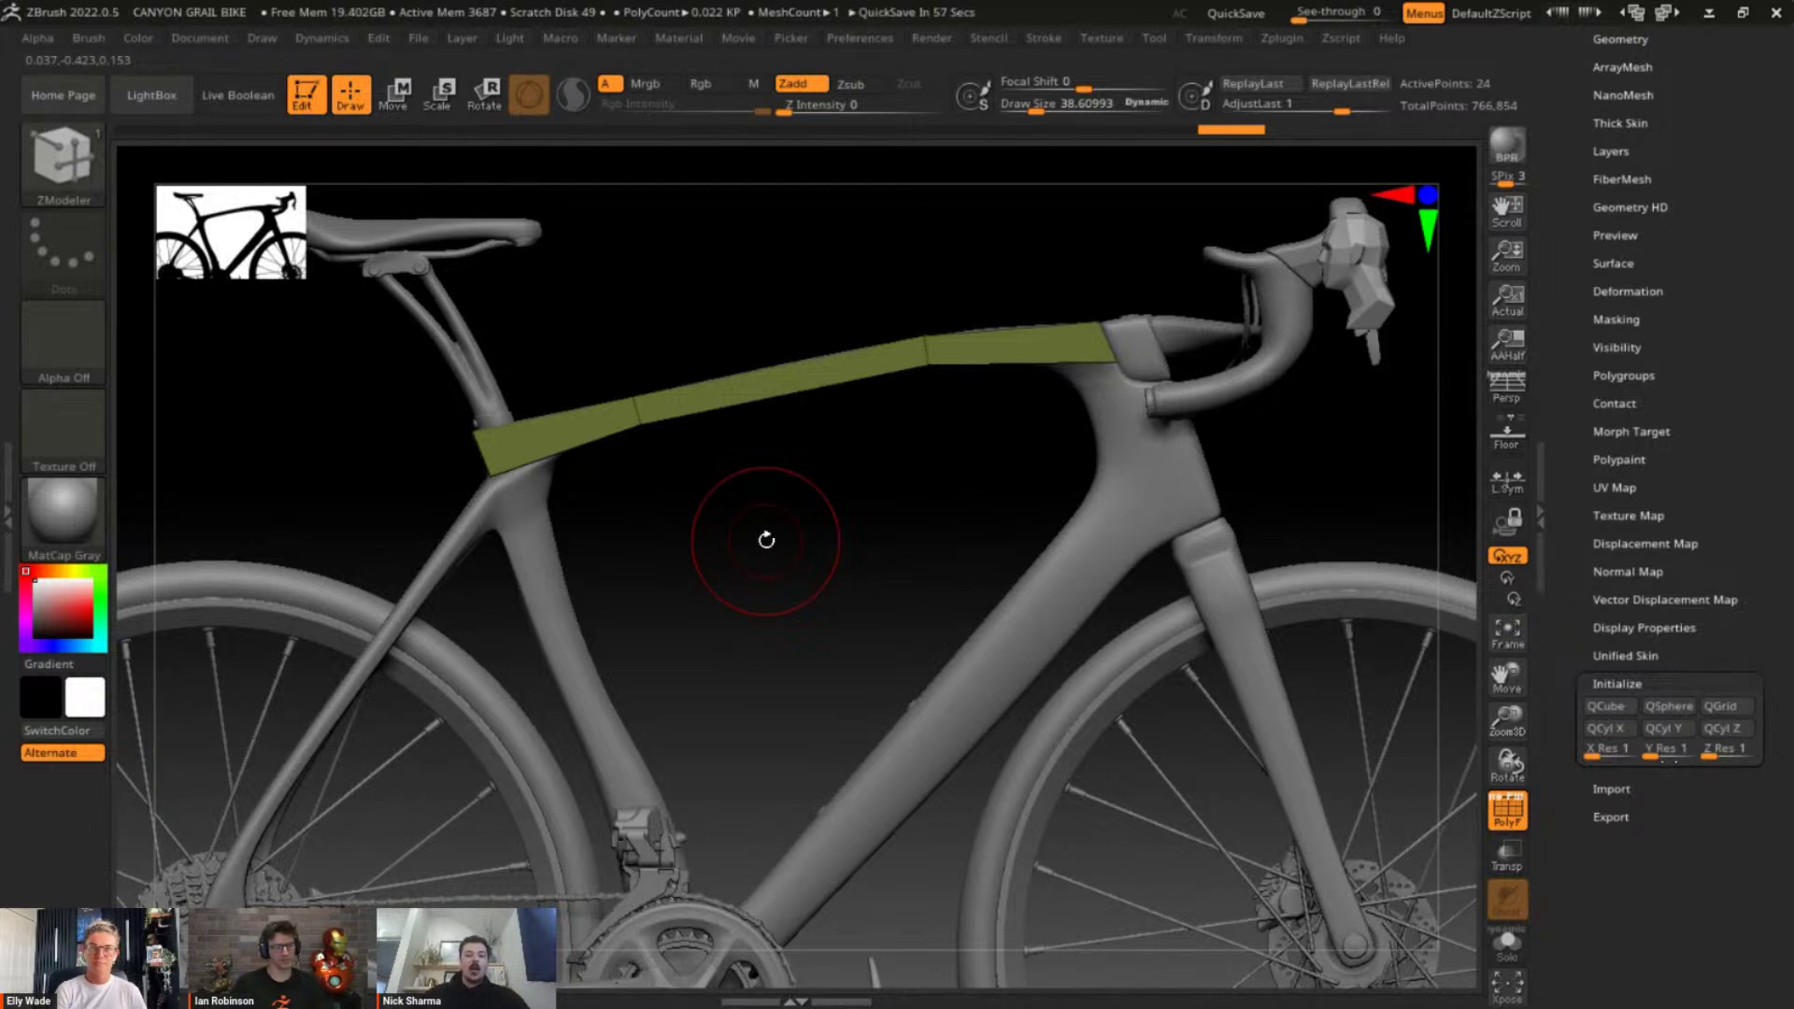
# Examine the top tube blockout against the whole bike from the side, front and above
pyautogui.moveTo(845, 521); pyautogui.dragTo(909, 517)
pyautogui.keyDown('ctrl'); pyautogui.moveTo(909, 516); pyautogui.dragTo(876, 493, button='right'); pyautogui.keyUp('ctrl')
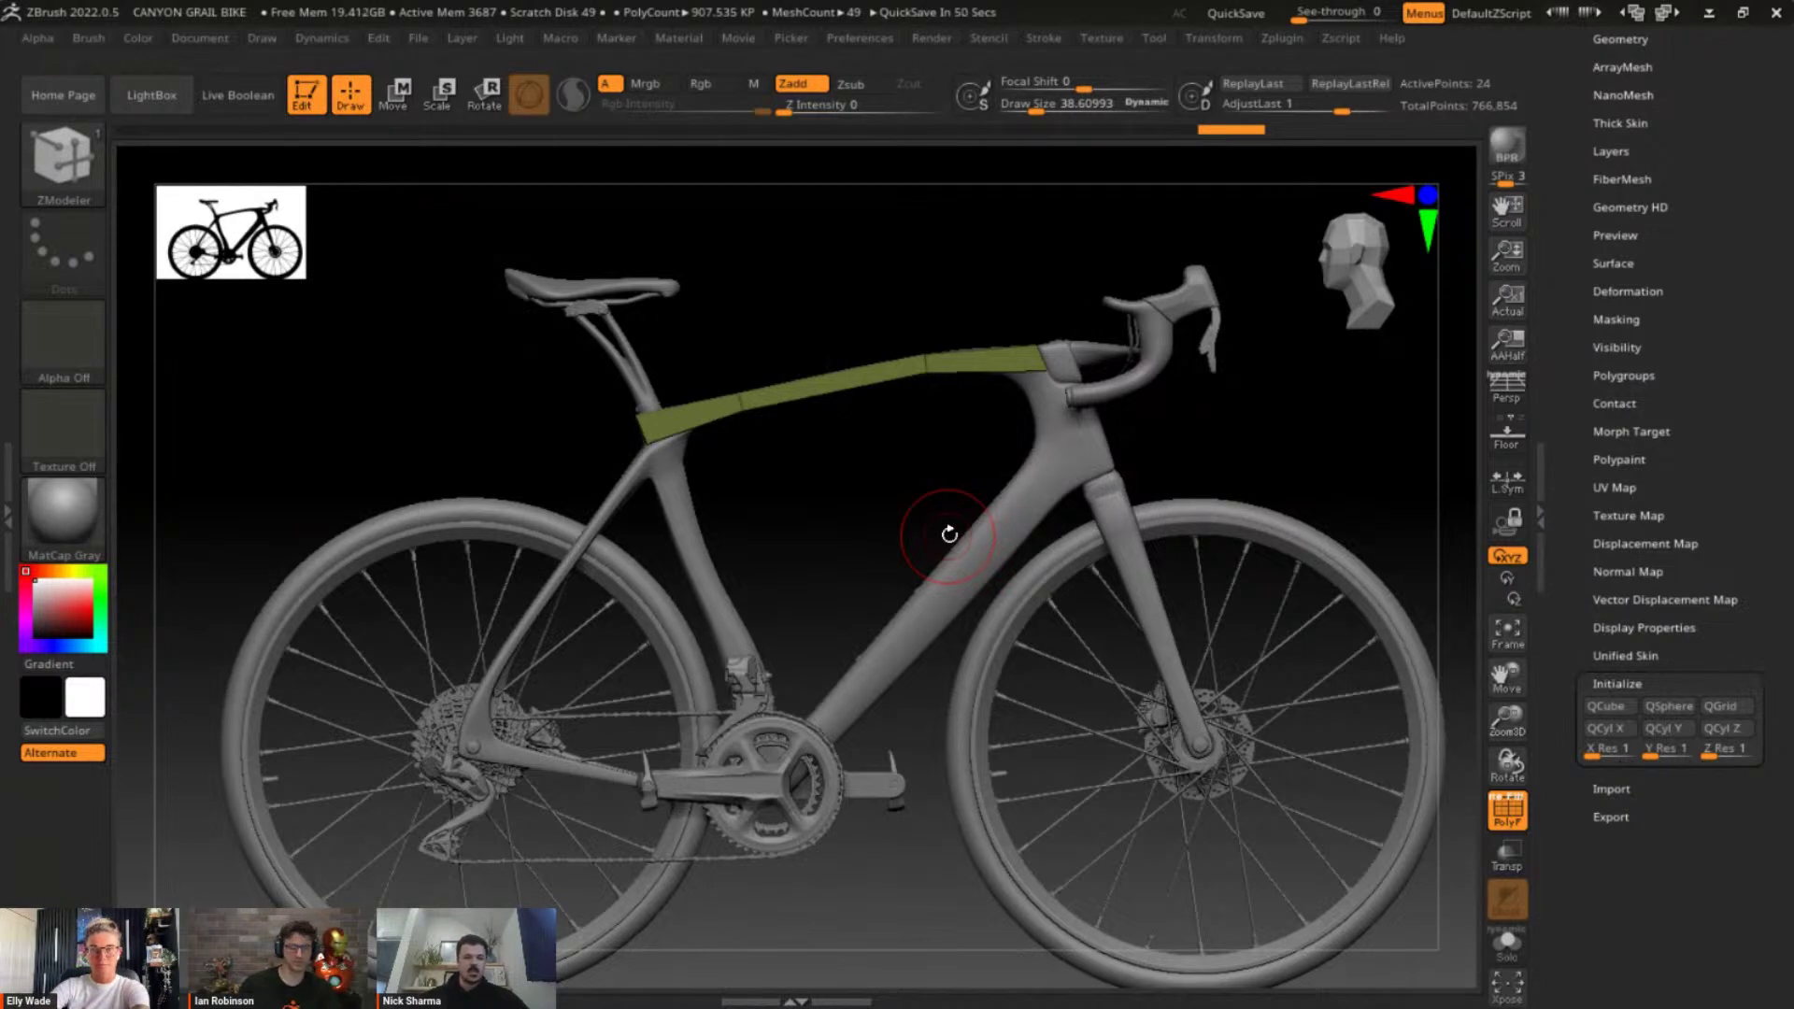
pyautogui.moveTo(944, 464); pyautogui.dragTo(905, 393)
pyautogui.moveTo(1352, 483); pyautogui.dragTo(1150, 470)
pyautogui.keyDown('alt'); pyautogui.moveTo(1433, 524); pyautogui.dragTo(1448, 598); pyautogui.keyUp('alt')
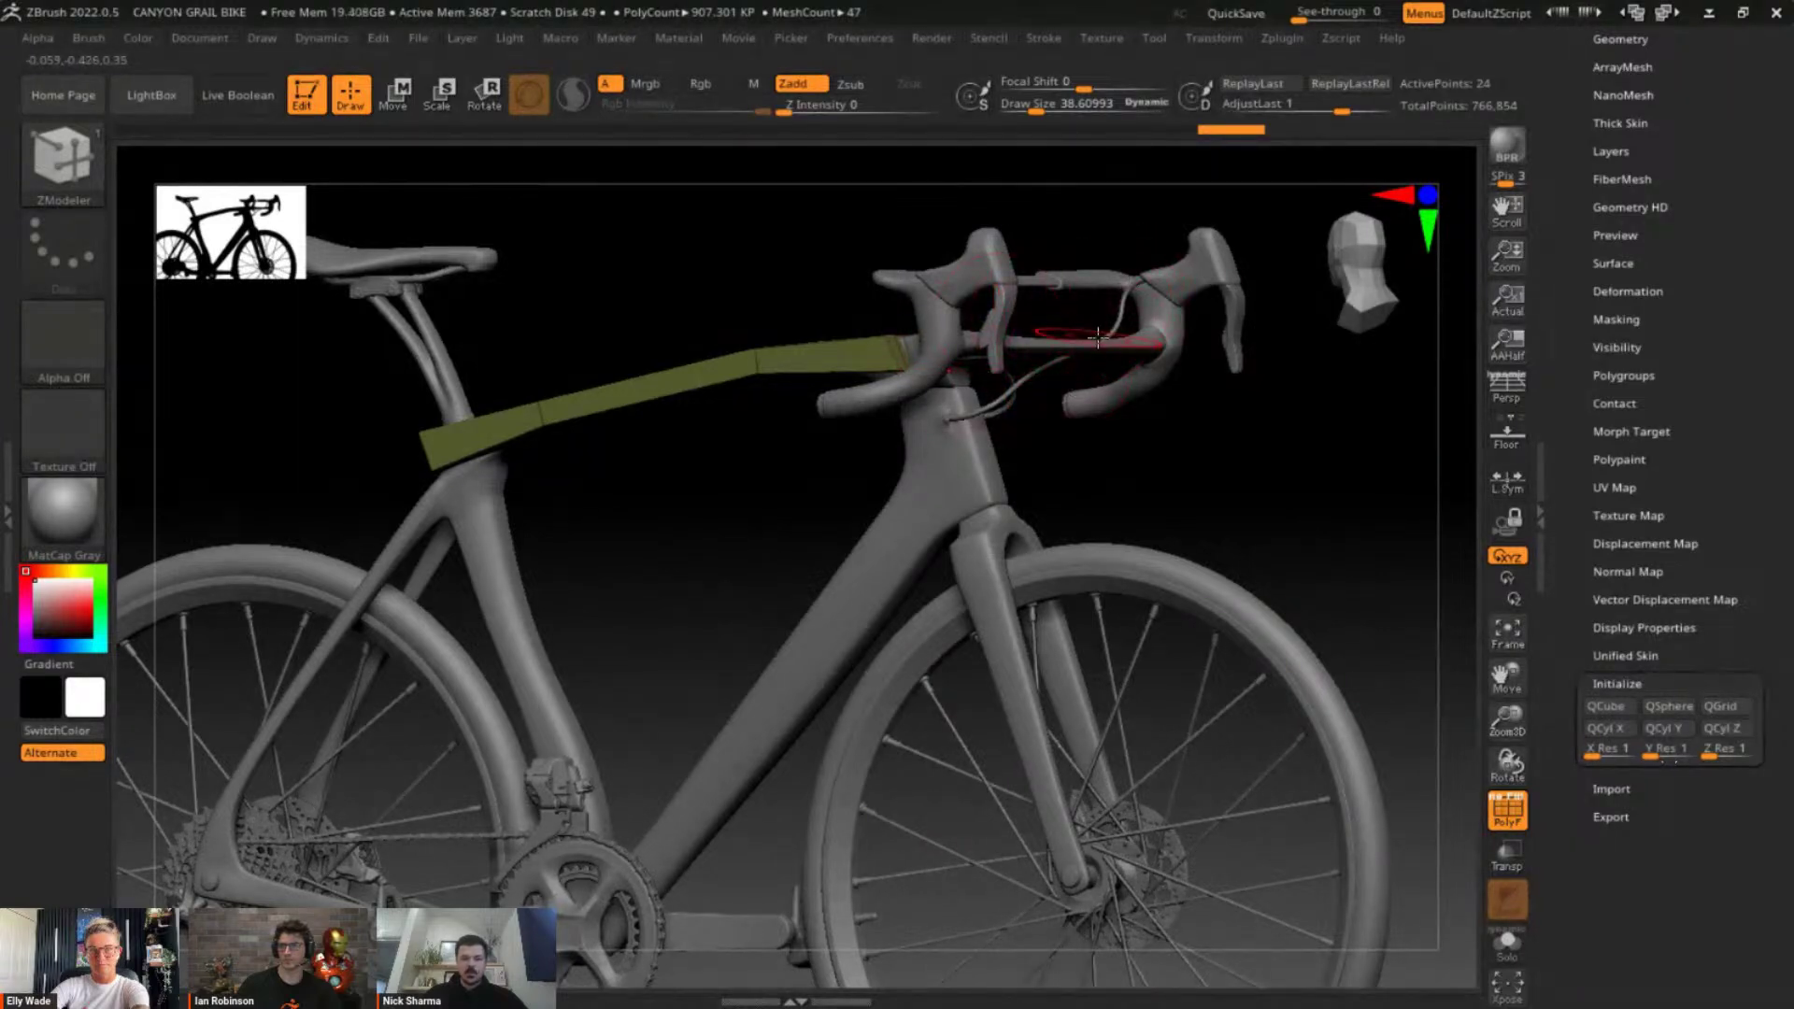
pyautogui.moveTo(1176, 580); pyautogui.dragTo(1335, 516)
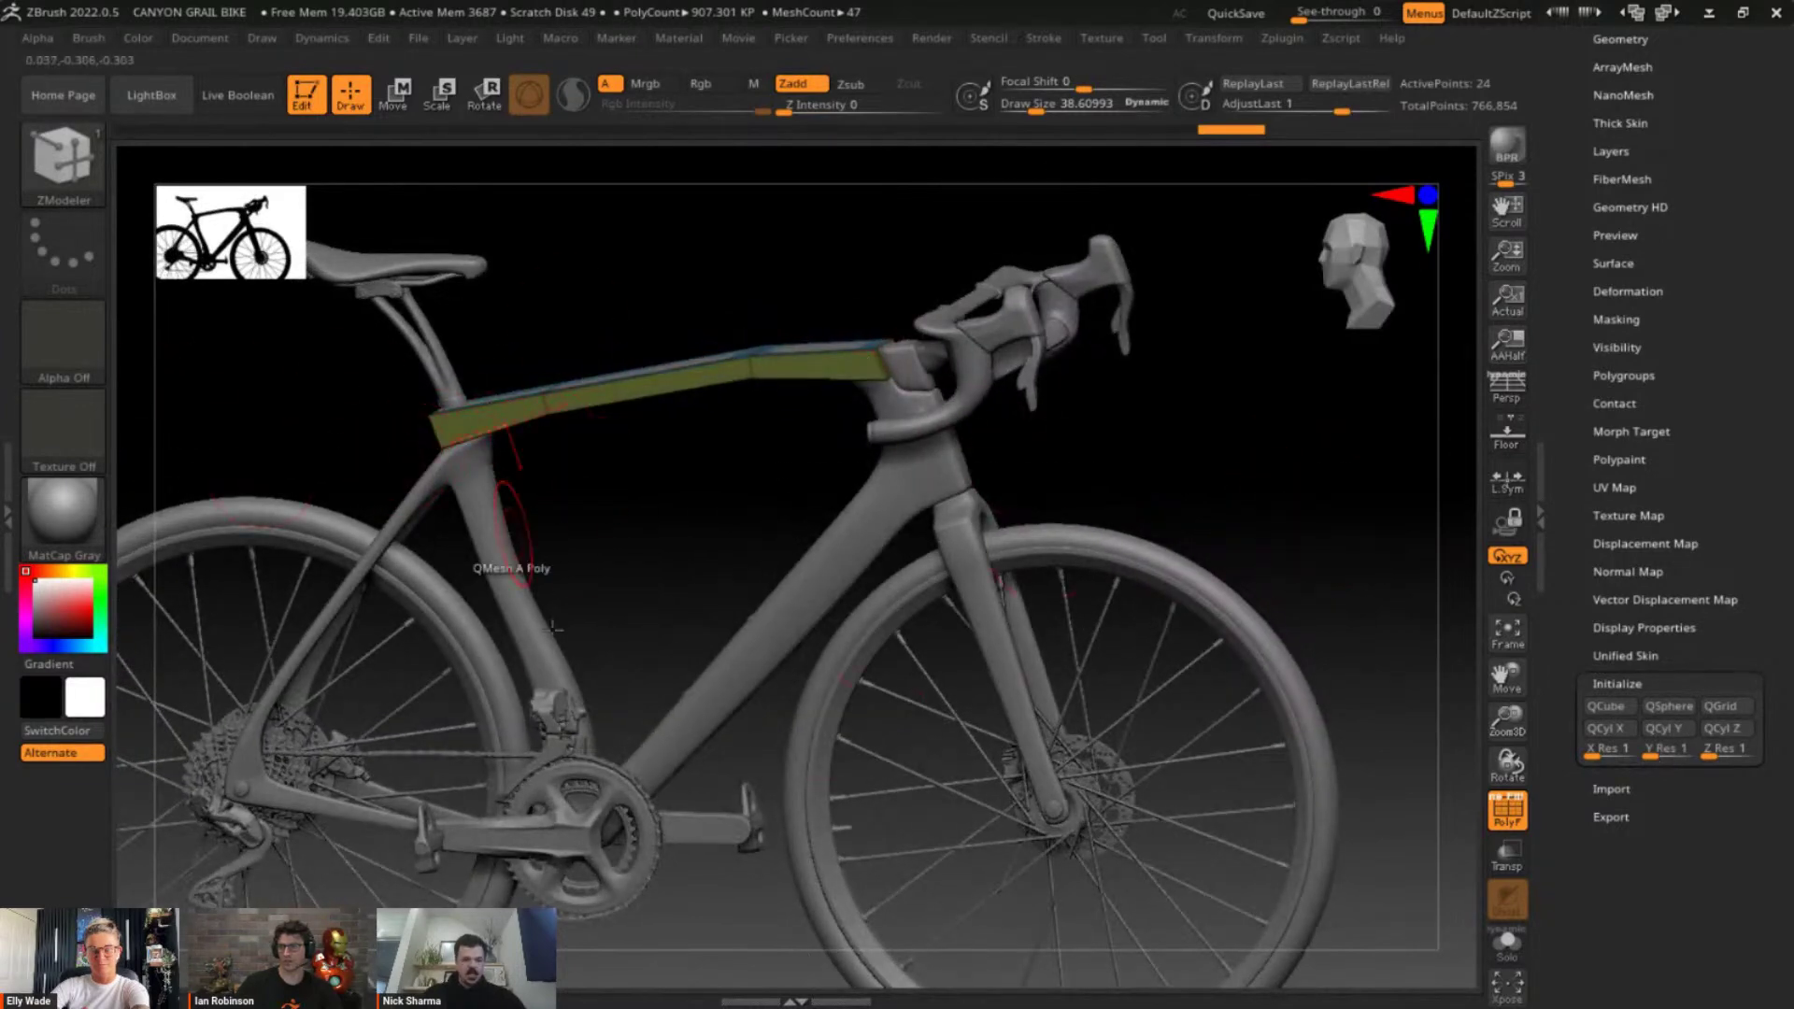
pyautogui.moveTo(1277, 404); pyautogui.dragTo(1273, 424)
pyautogui.moveTo(1193, 369); pyautogui.dragTo(1310, 411)
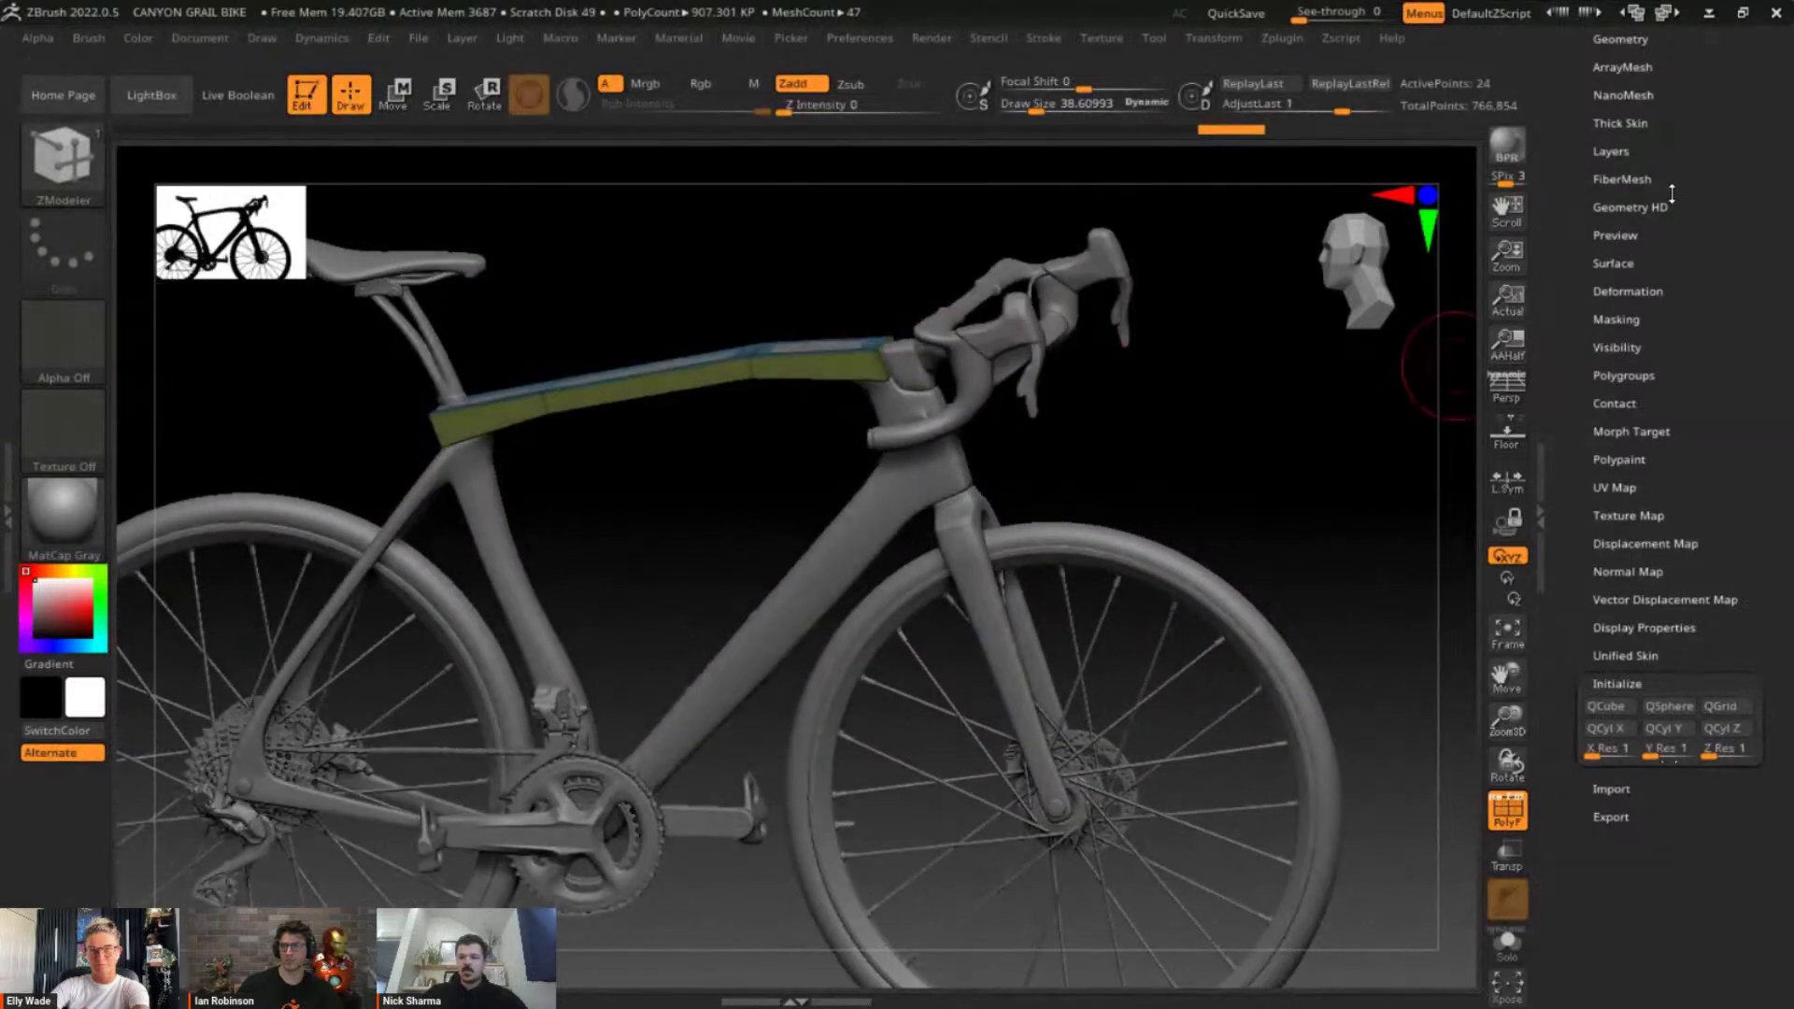
# Hide the top tube blockout subtool, select the cable subtool at the handlebar, and turn off the polyframe to view it up close
pyautogui.moveTo(1670, 192); pyautogui.dragTo(1642, 469)
pyautogui.click(1613, 502)
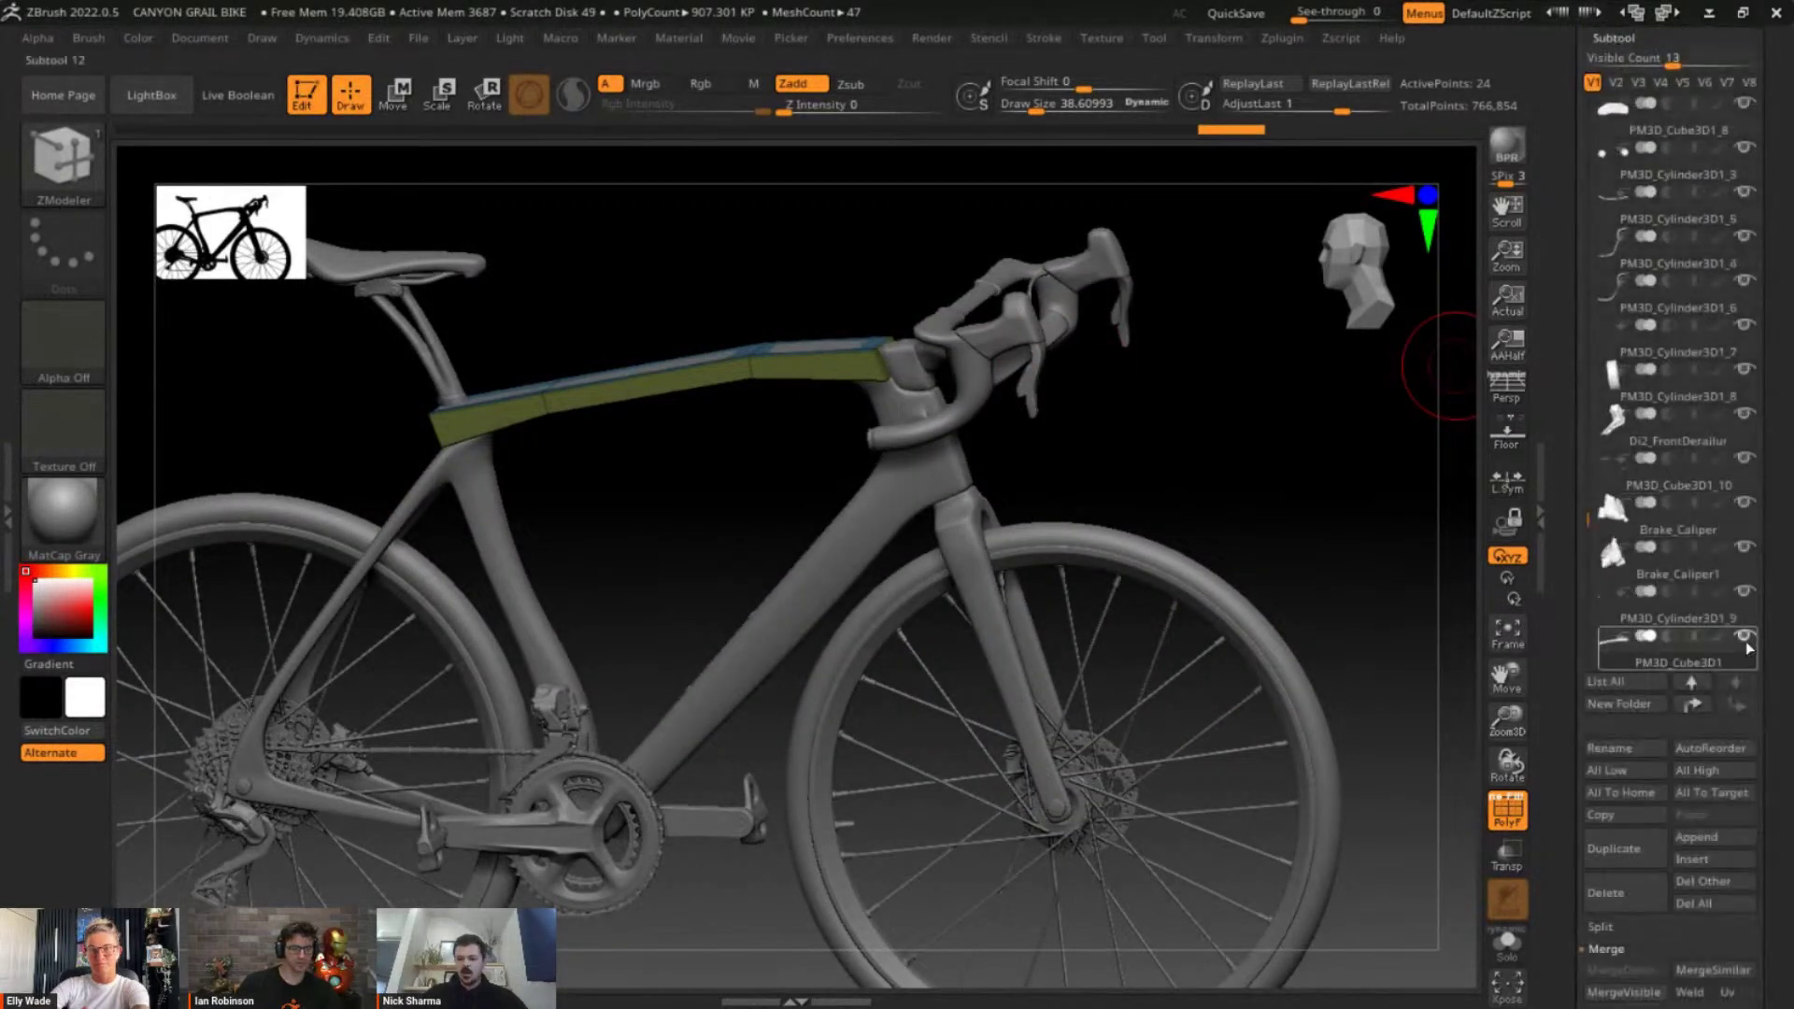
pyautogui.keyDown('alt'); pyautogui.click(1030, 283); pyautogui.keyUp('alt')
pyautogui.moveTo(1327, 444); pyautogui.dragTo(1163, 714)
pyautogui.click(1507, 810)
pyautogui.moveTo(1044, 652)
pyautogui.mouseDown()
pyautogui.moveTo(1048, 666)
pyautogui.moveTo(1079, 397)
pyautogui.mouseUp()
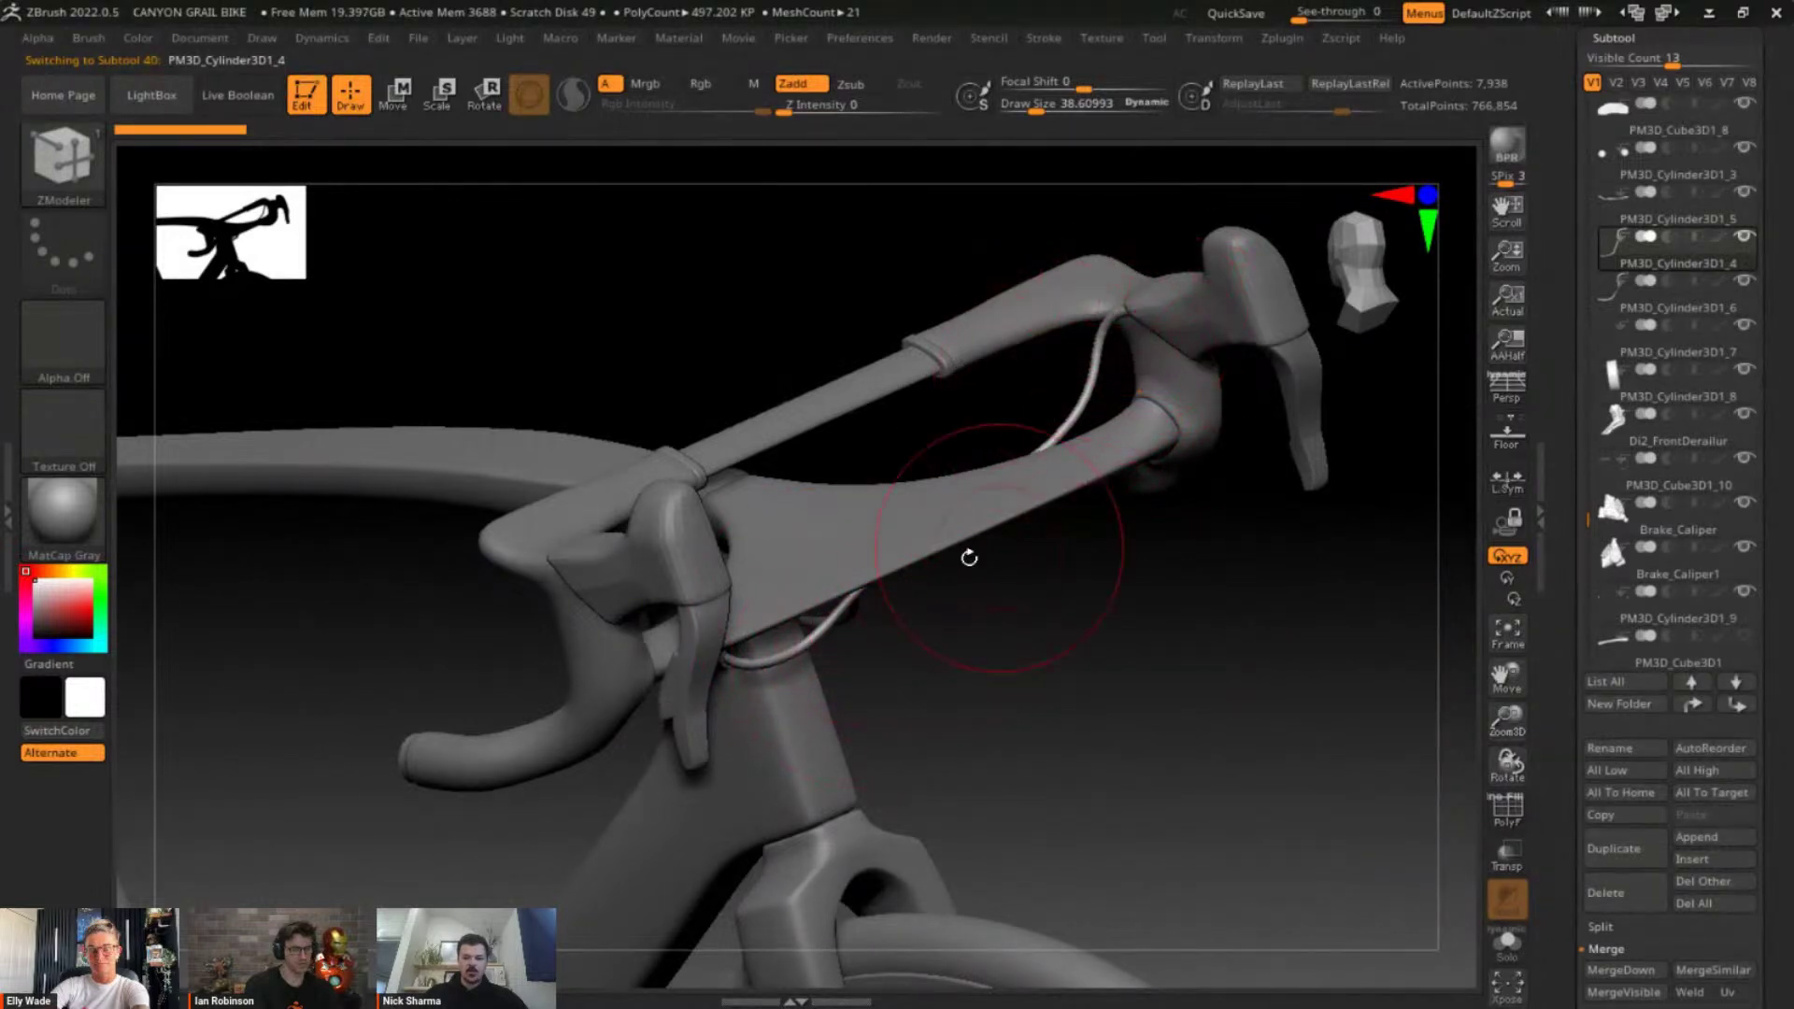
# Append a Cylinder3D subtool and scale it into a thin upright rod running from above the top tube down to the crankset
pyautogui.click(1712, 859)
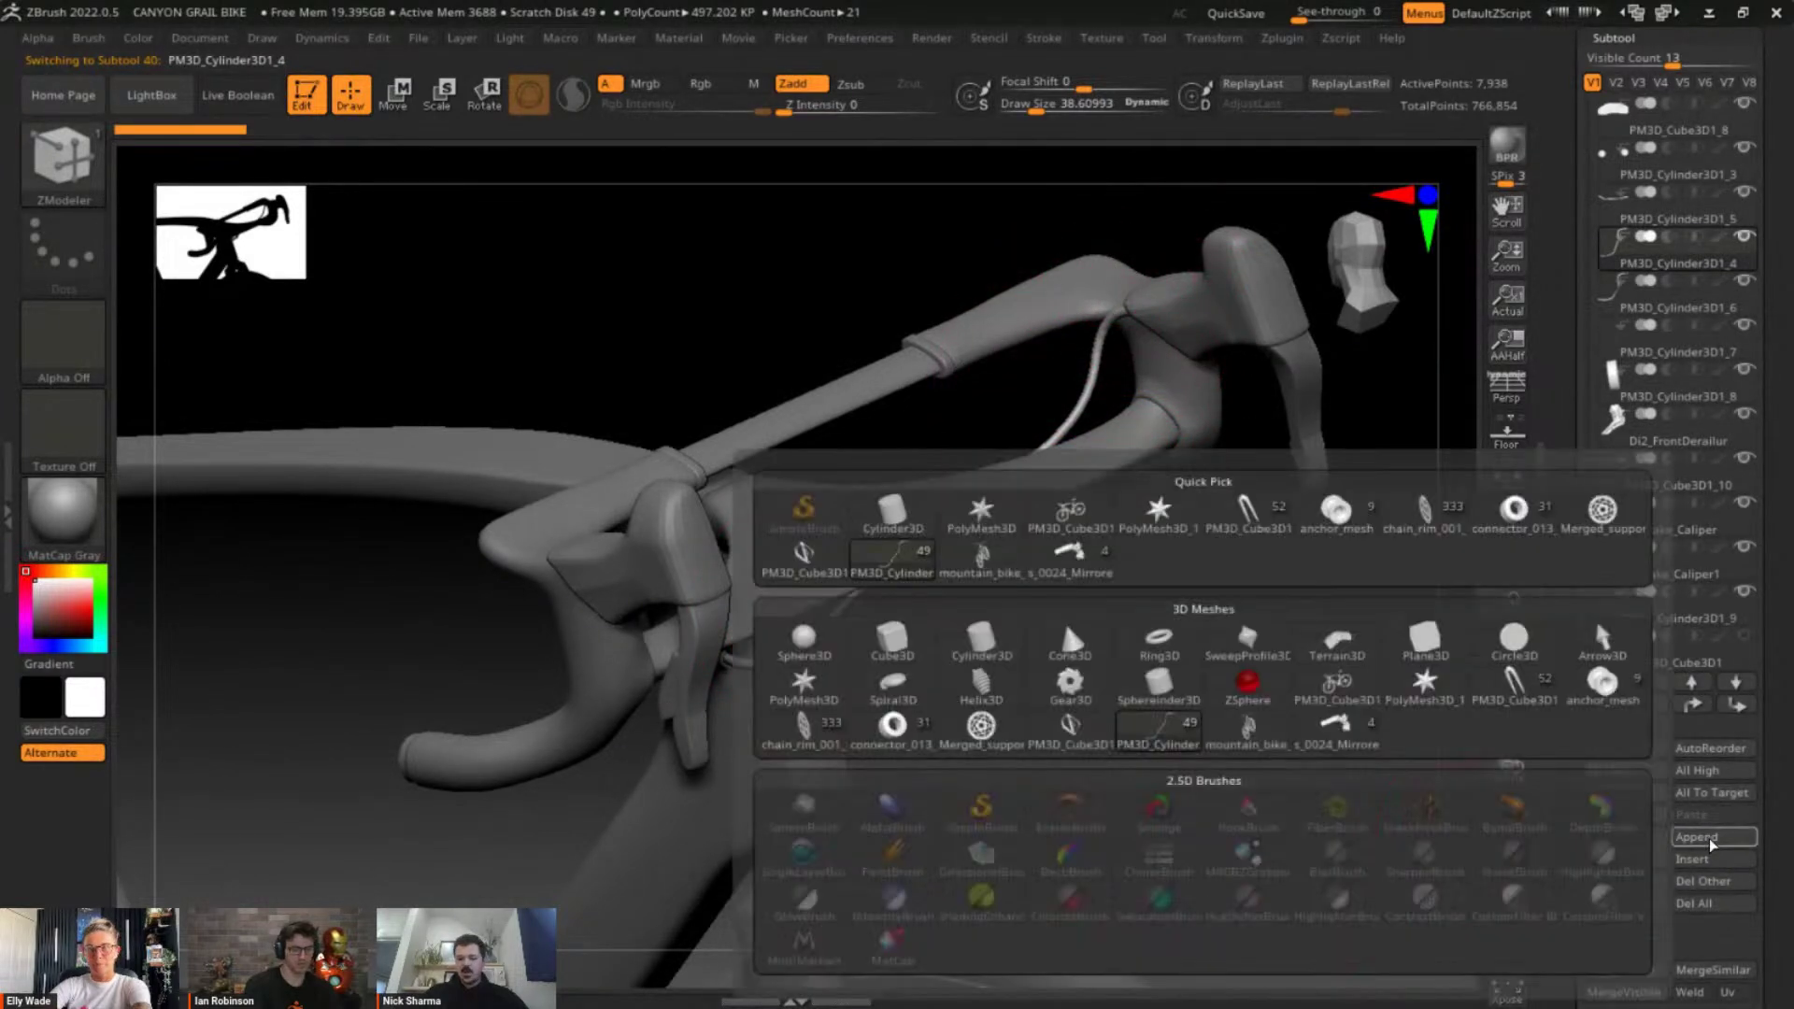
pyautogui.click(981, 642)
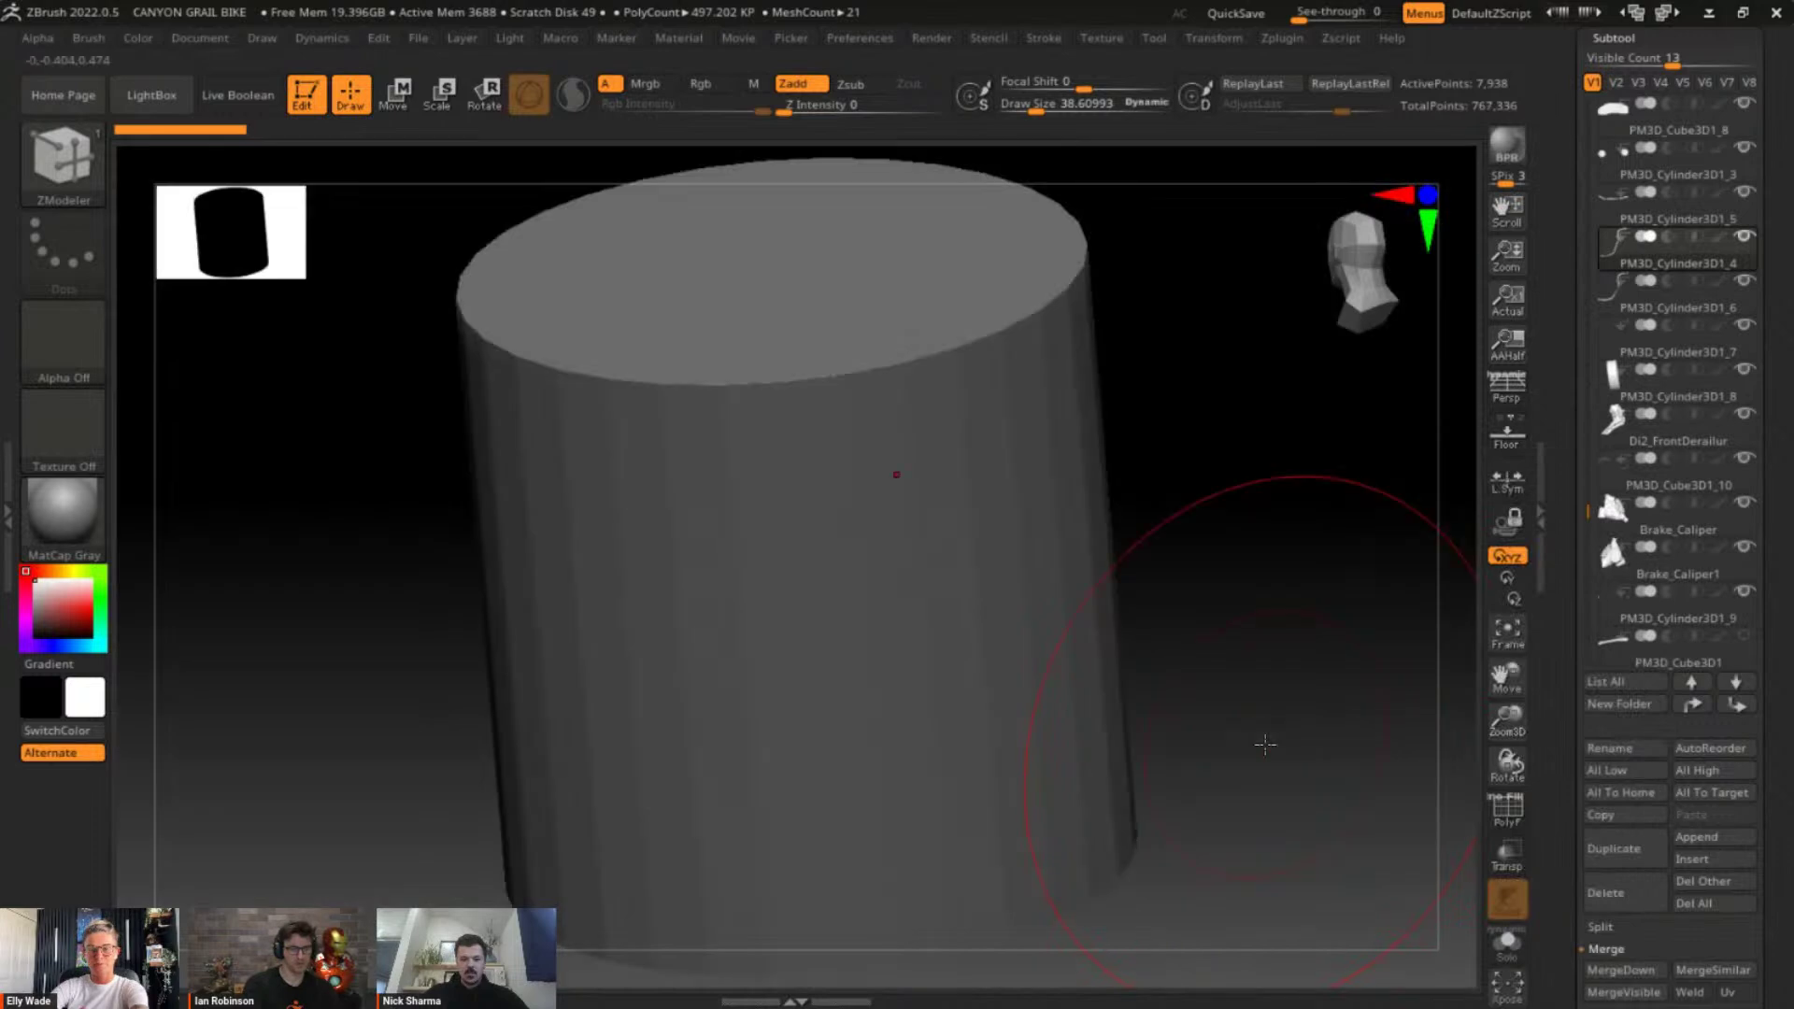
pyautogui.keyDown('alt'); pyautogui.click(911, 770); pyautogui.keyUp('alt')
pyautogui.press('w')
pyautogui.moveTo(796, 566); pyautogui.dragTo(682, 635)
pyautogui.keyDown('alt'); pyautogui.moveTo(1238, 552); pyautogui.dragTo(1331, 557); pyautogui.keyUp('alt')
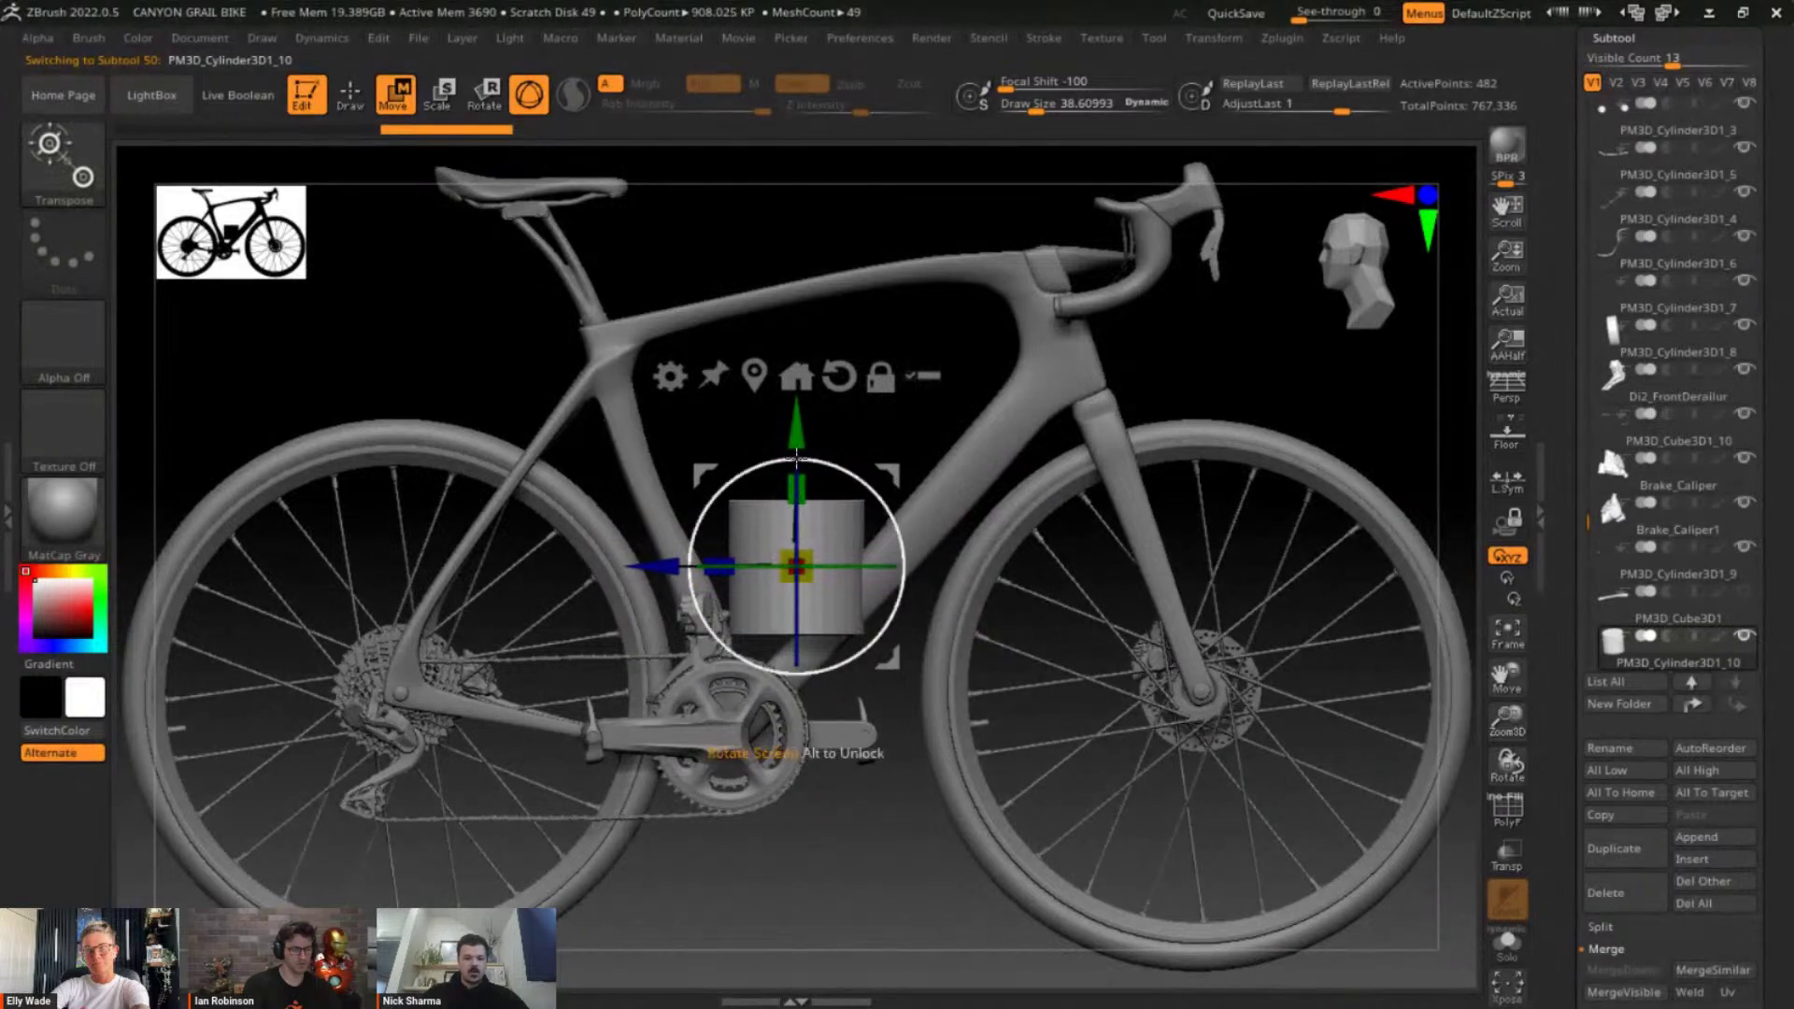
pyautogui.moveTo(817, 516); pyautogui.dragTo(799, 337)
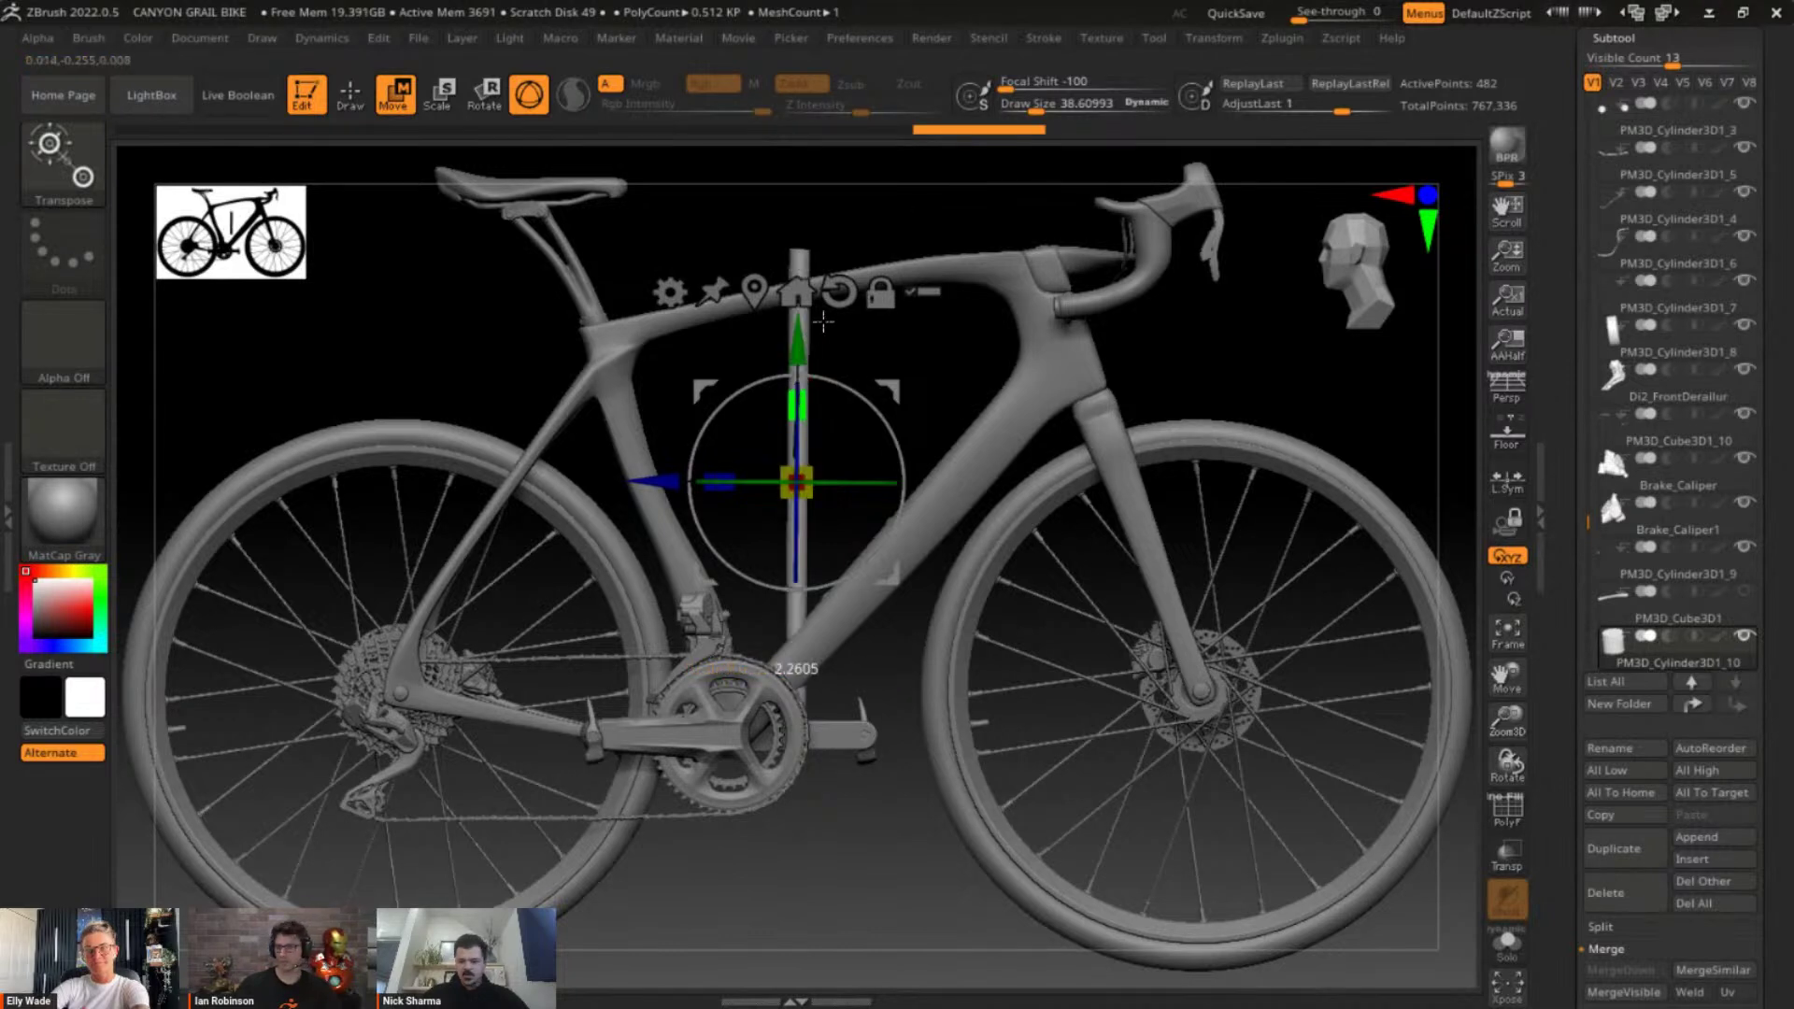
# Remesh the rod with ZRemesher at a target polygon count of 5
pyautogui.scroll(-5, 1790, 728)
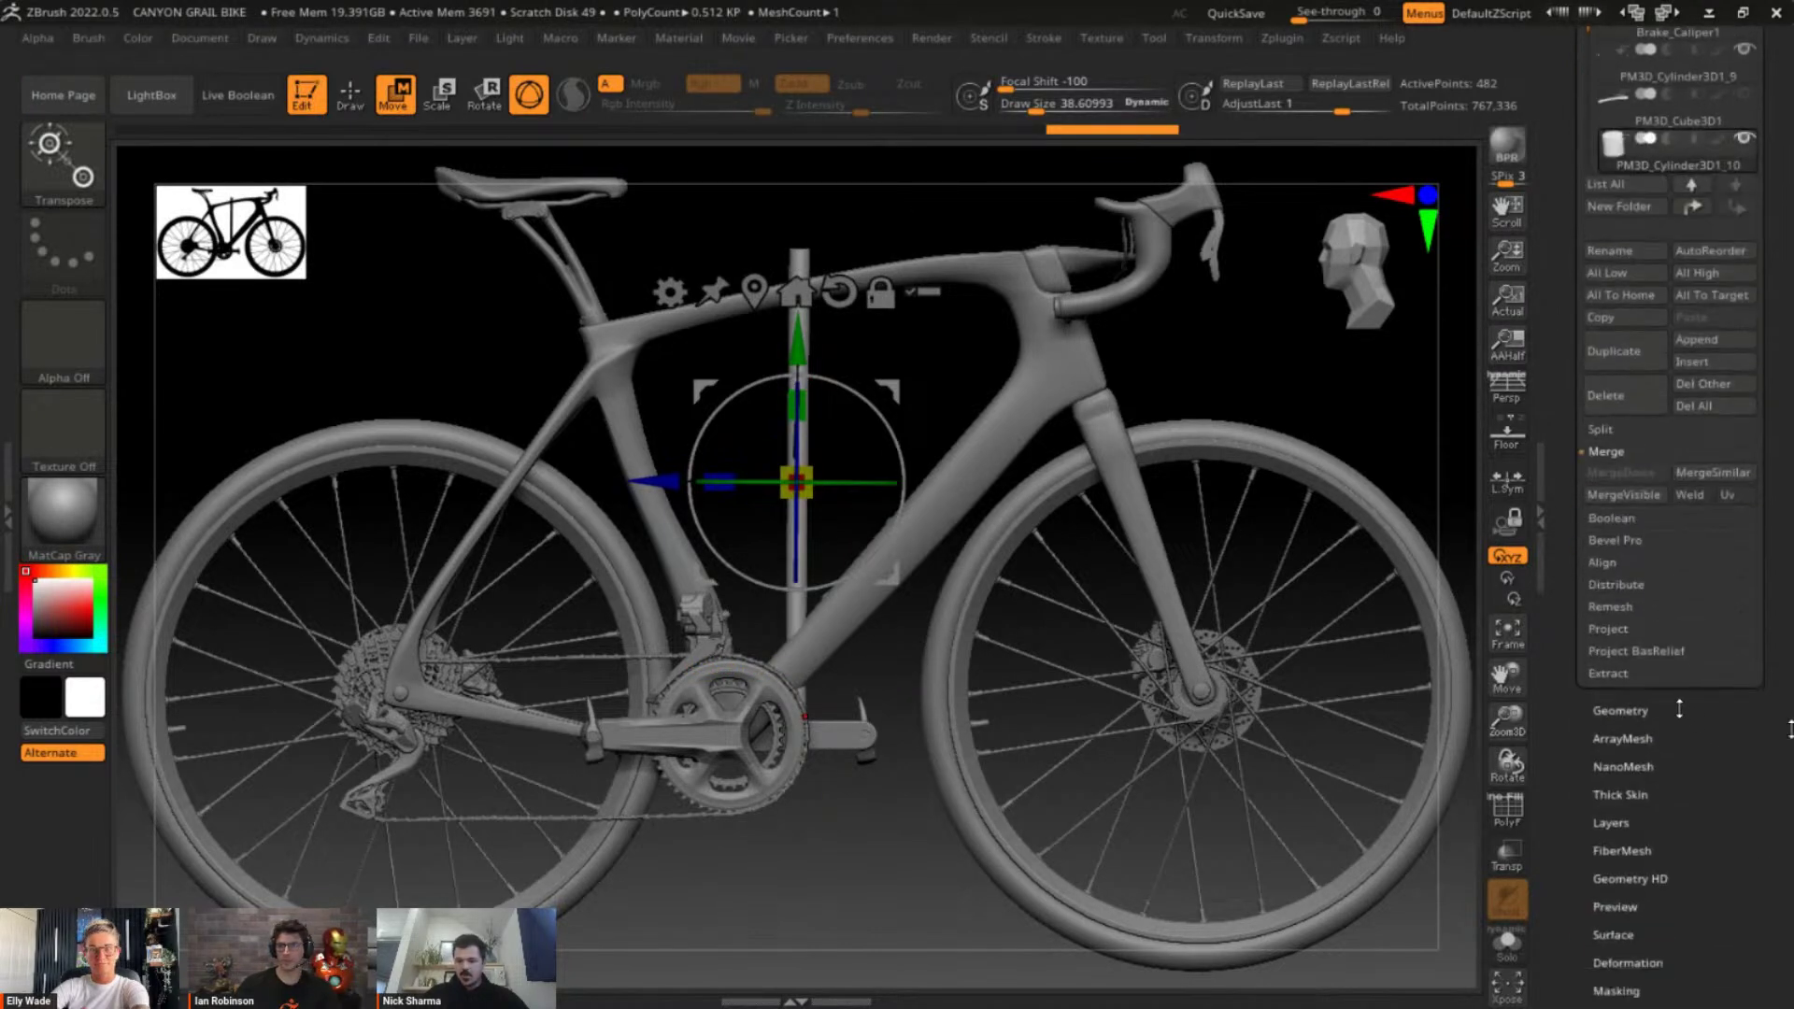
pyautogui.click(1597, 714)
pyautogui.click(1634, 419)
pyautogui.click(1609, 454)
# Apply the Bend Curve deformer to the rod and raise its curve resolution to five control points
pyautogui.click(670, 292)
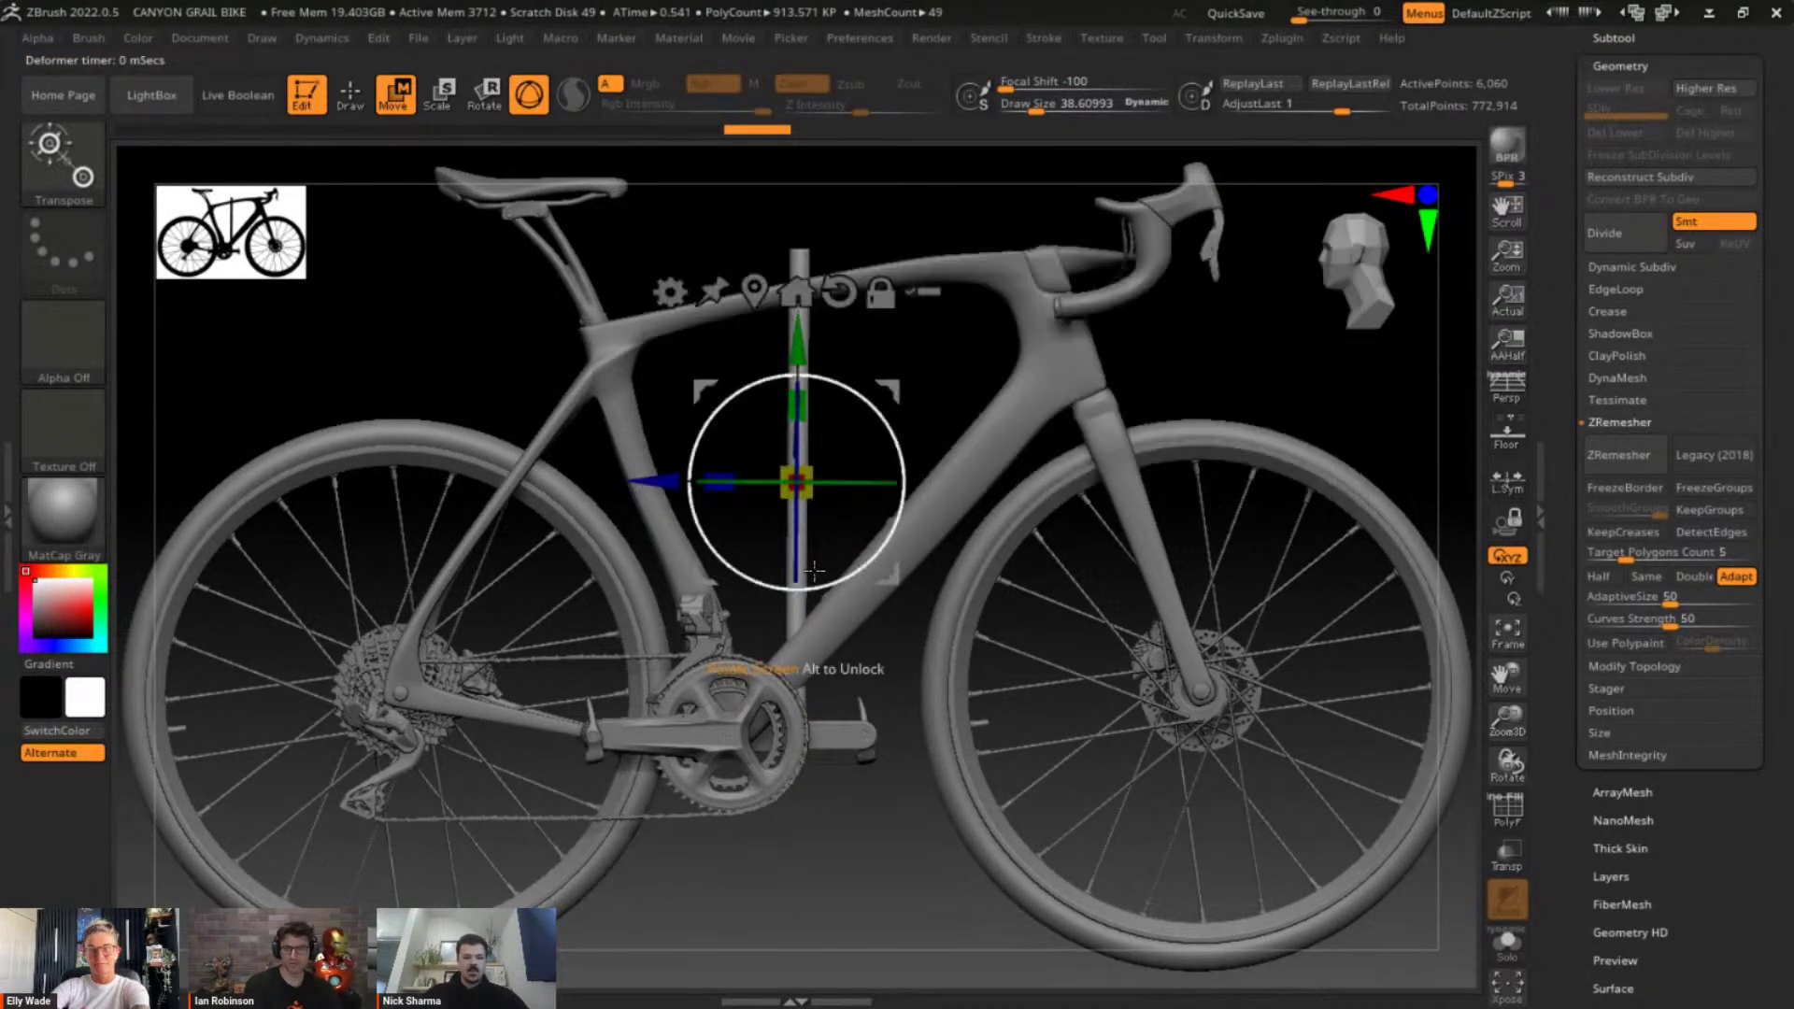
pyautogui.click(671, 293)
pyautogui.click(842, 357)
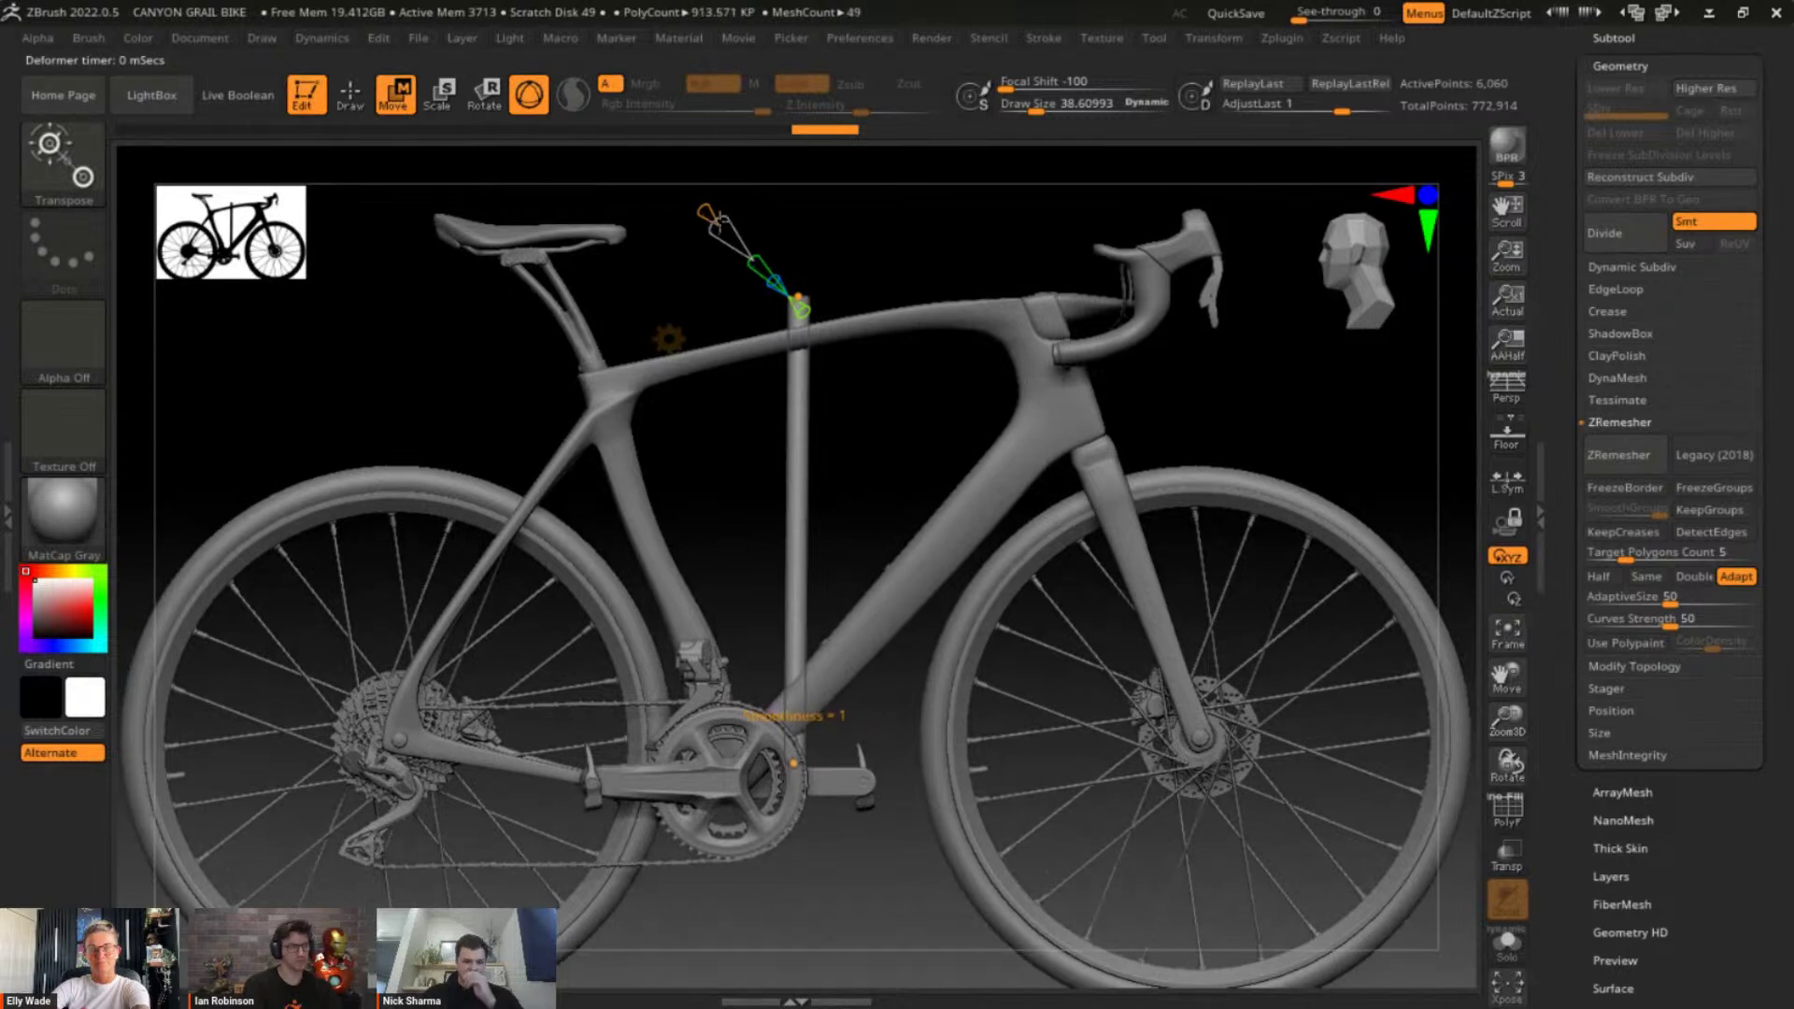
pyautogui.moveTo(699, 204); pyautogui.dragTo(693, 200)
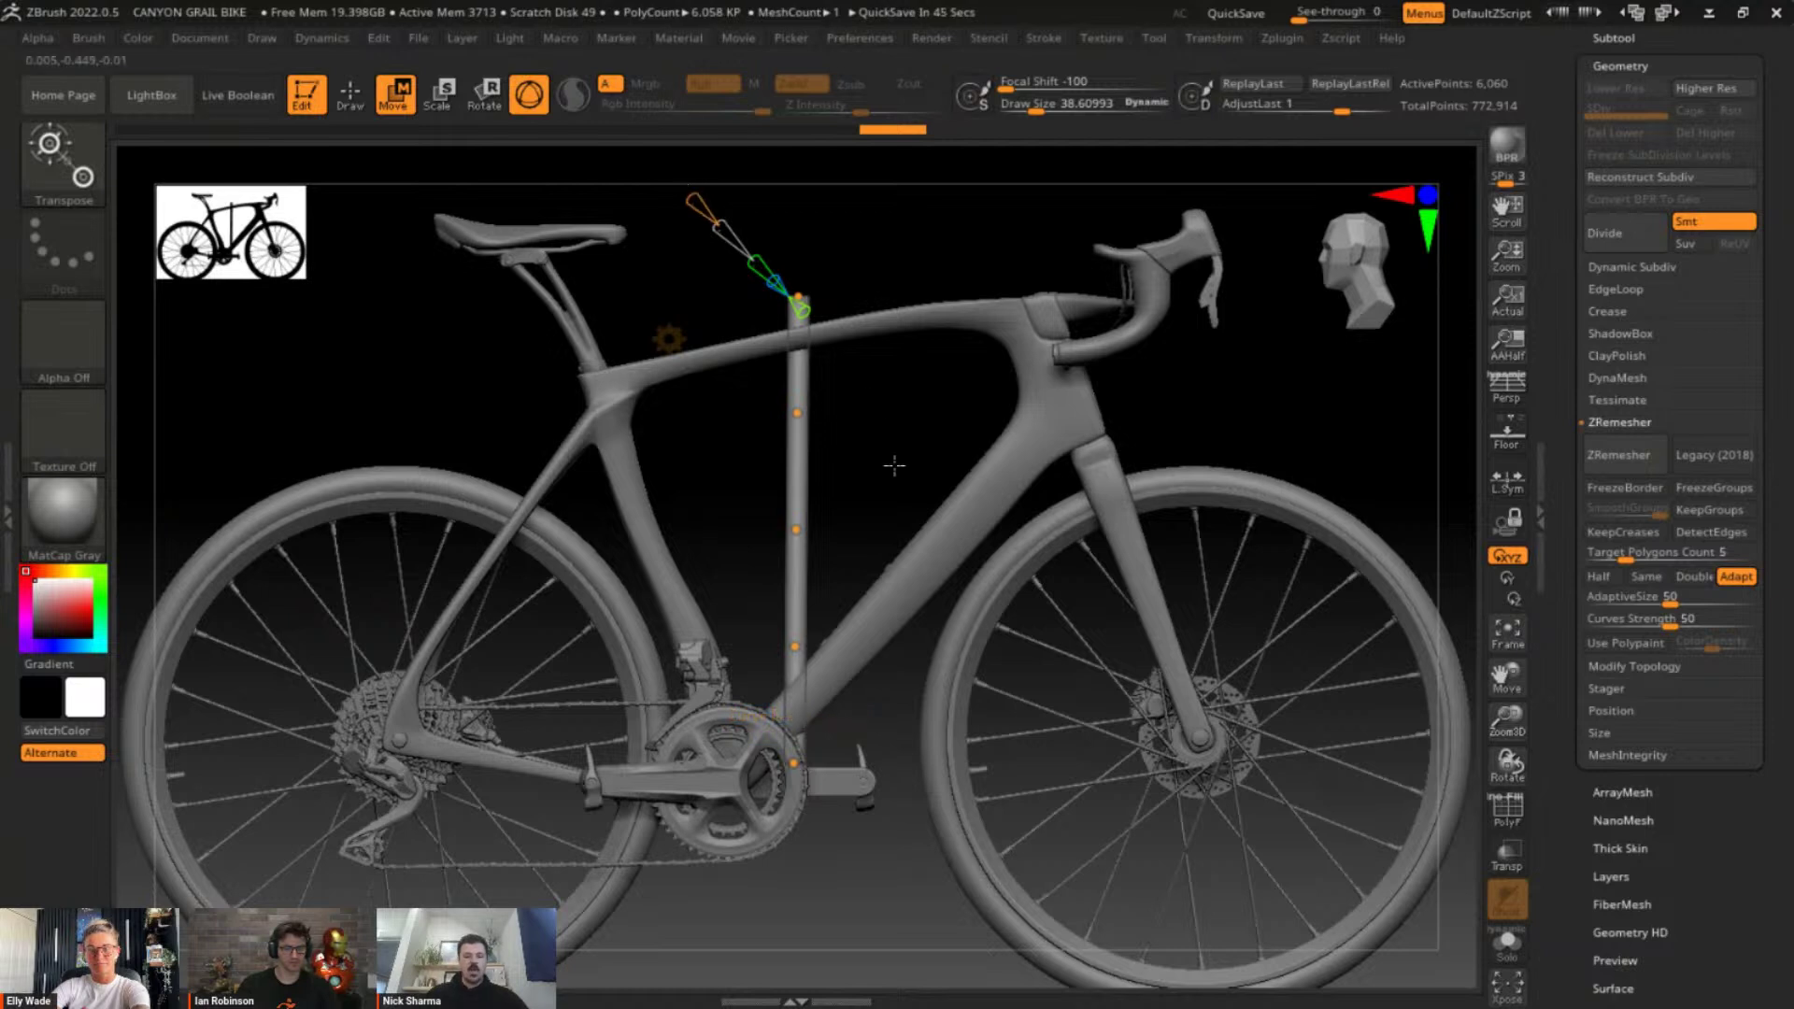
# Bend the rod into an S-curve by shifting its middle control point backward and its upper one forward
pyautogui.moveTo(796, 529); pyautogui.dragTo(735, 526)
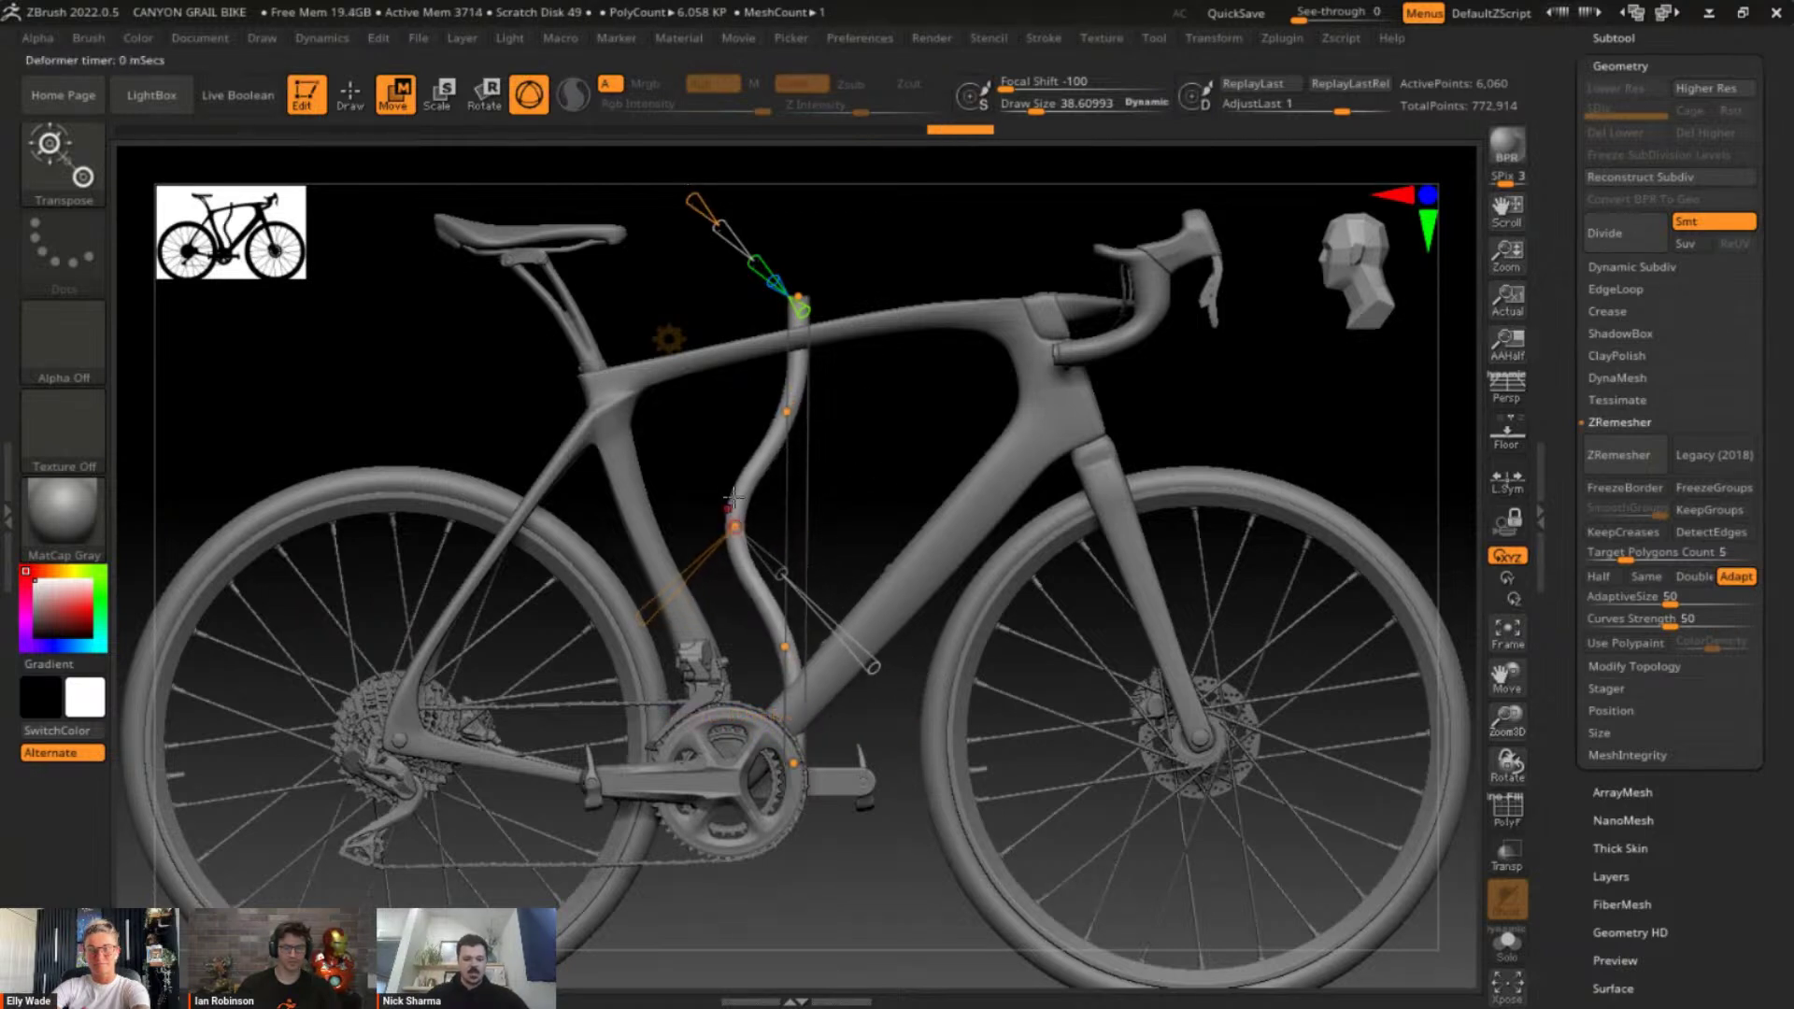
pyautogui.moveTo(778, 412); pyautogui.dragTo(923, 642)
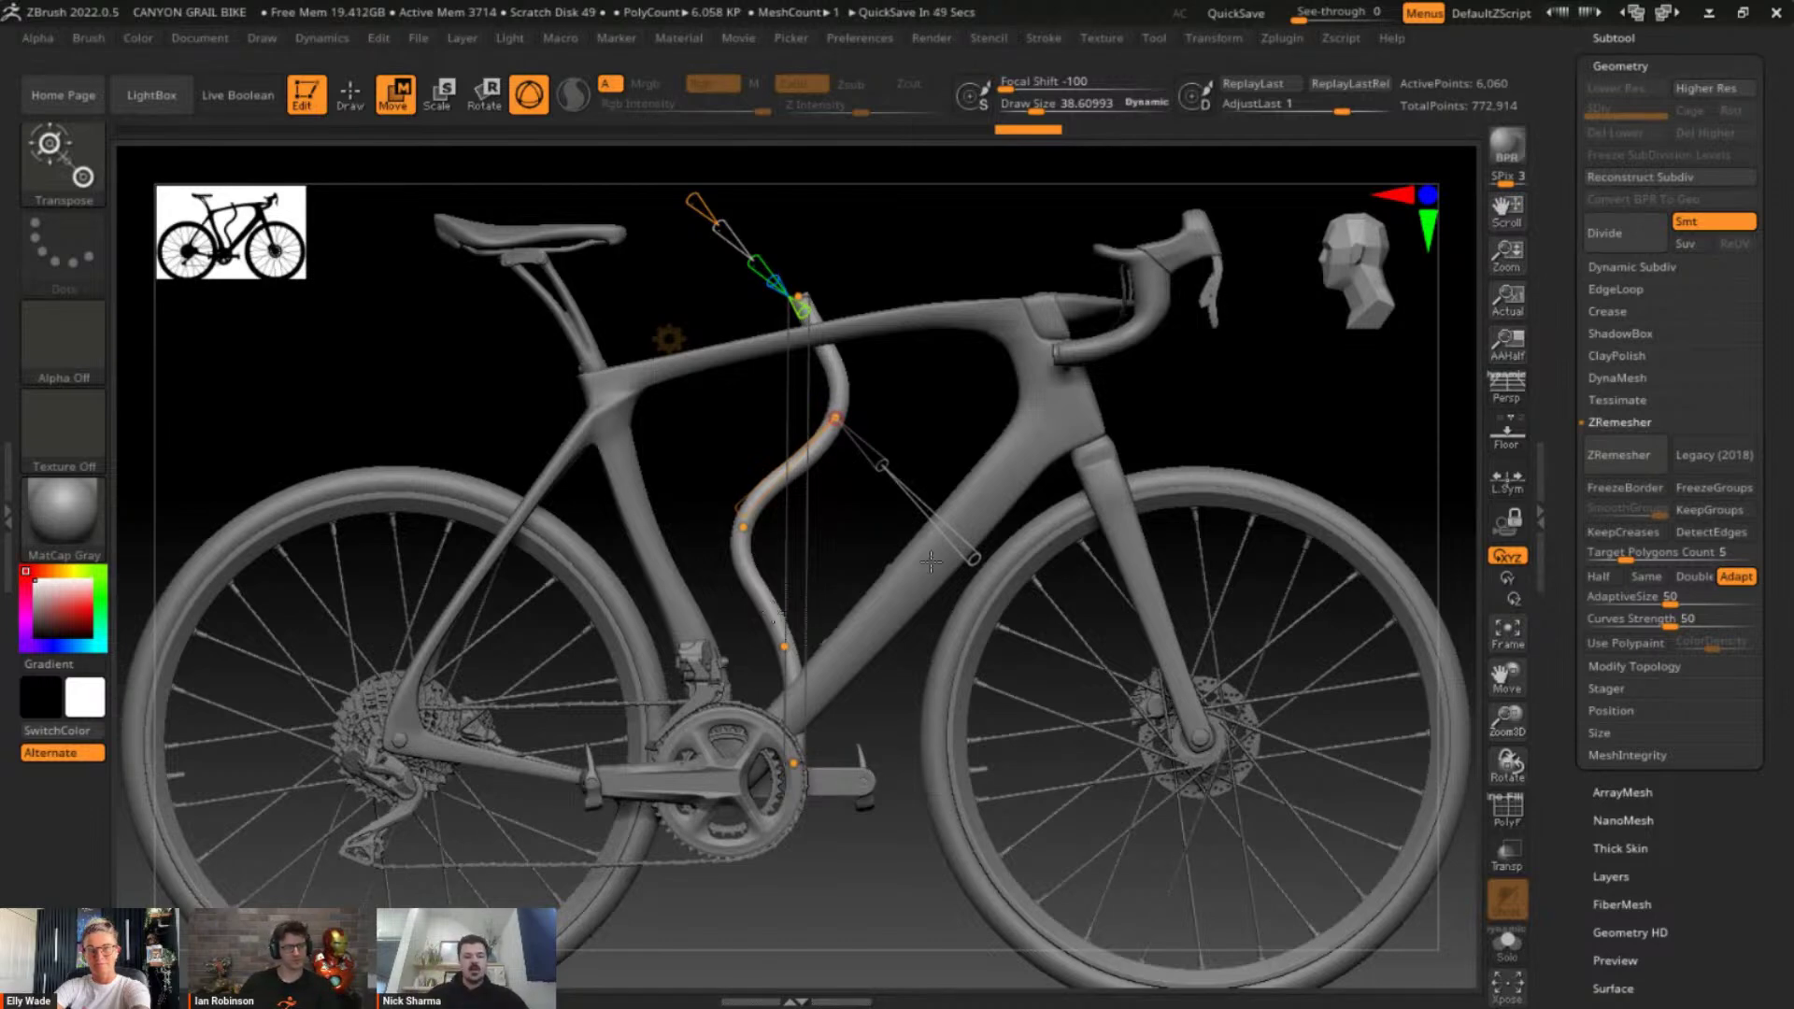
pyautogui.keyDown('ctrl'); pyautogui.moveTo(900, 733); pyautogui.dragTo(936, 430, button='right'); pyautogui.keyUp('ctrl')
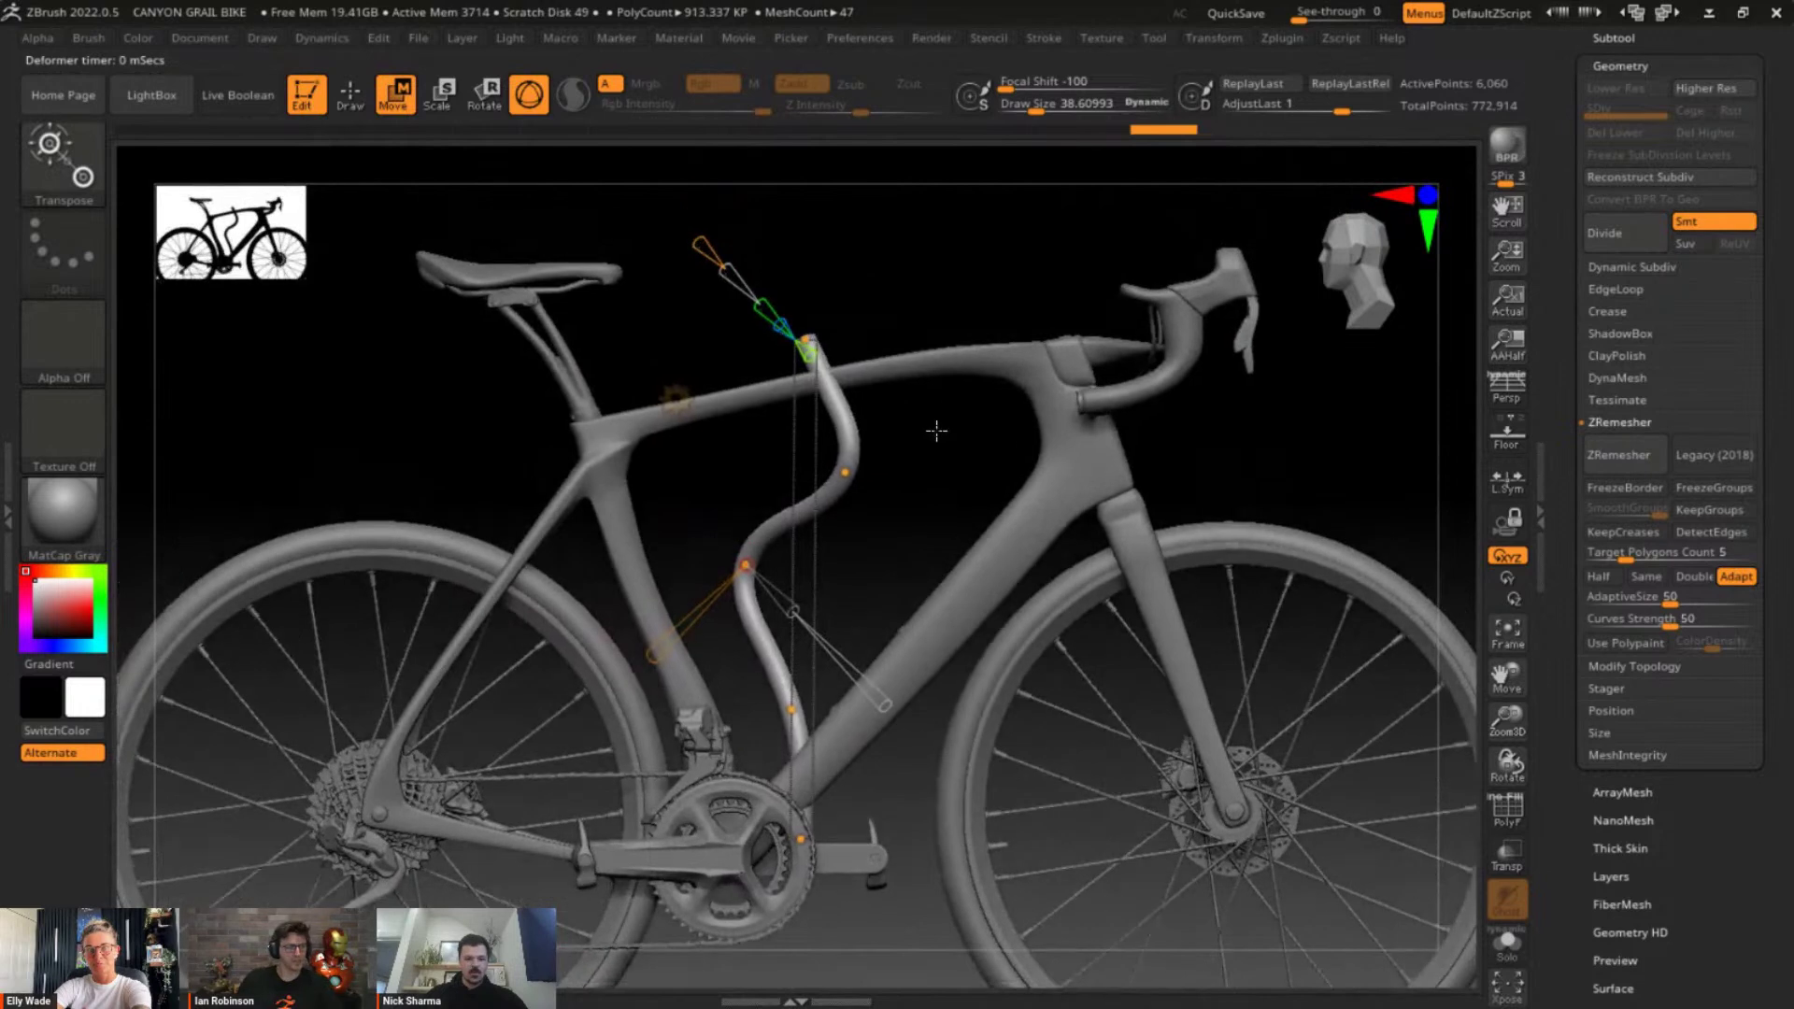
# Switch the rod from Bend Curve back to Gizmo 3D and rotate the bent rod clockwise inside the frame
pyautogui.click(675, 400)
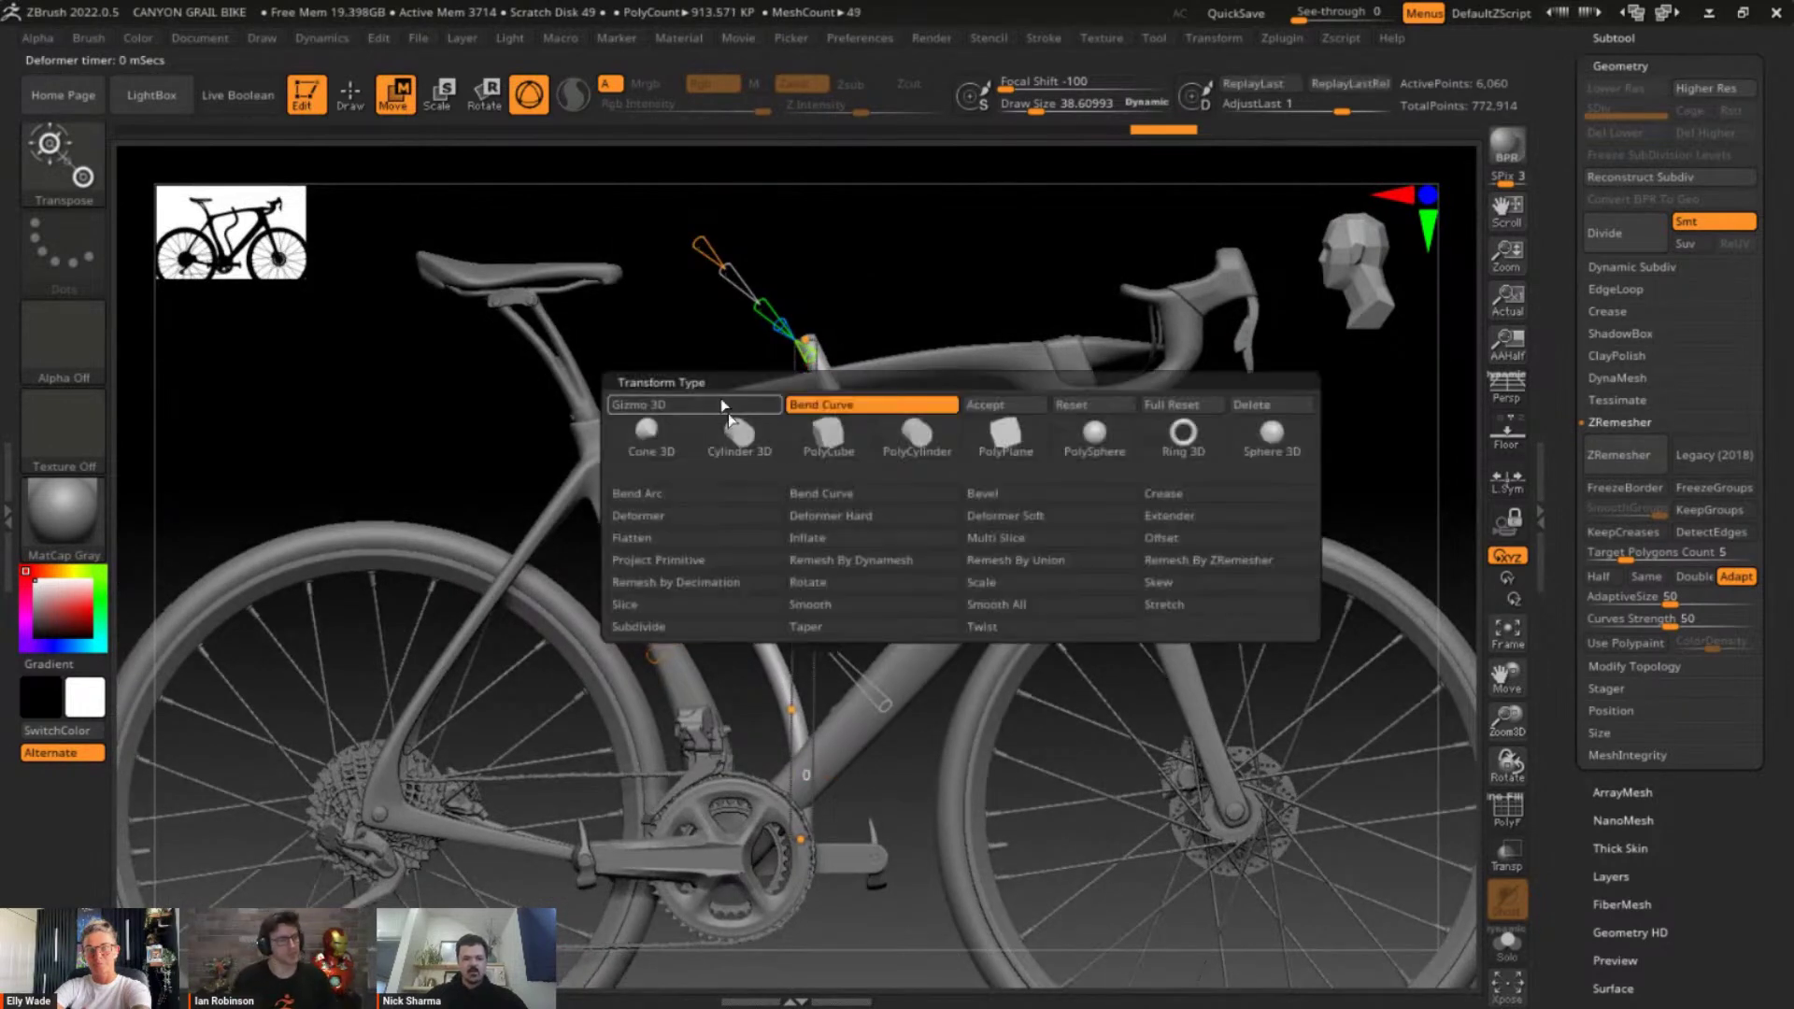
pyautogui.click(862, 455)
pyautogui.moveTo(863, 455); pyautogui.dragTo(939, 537)
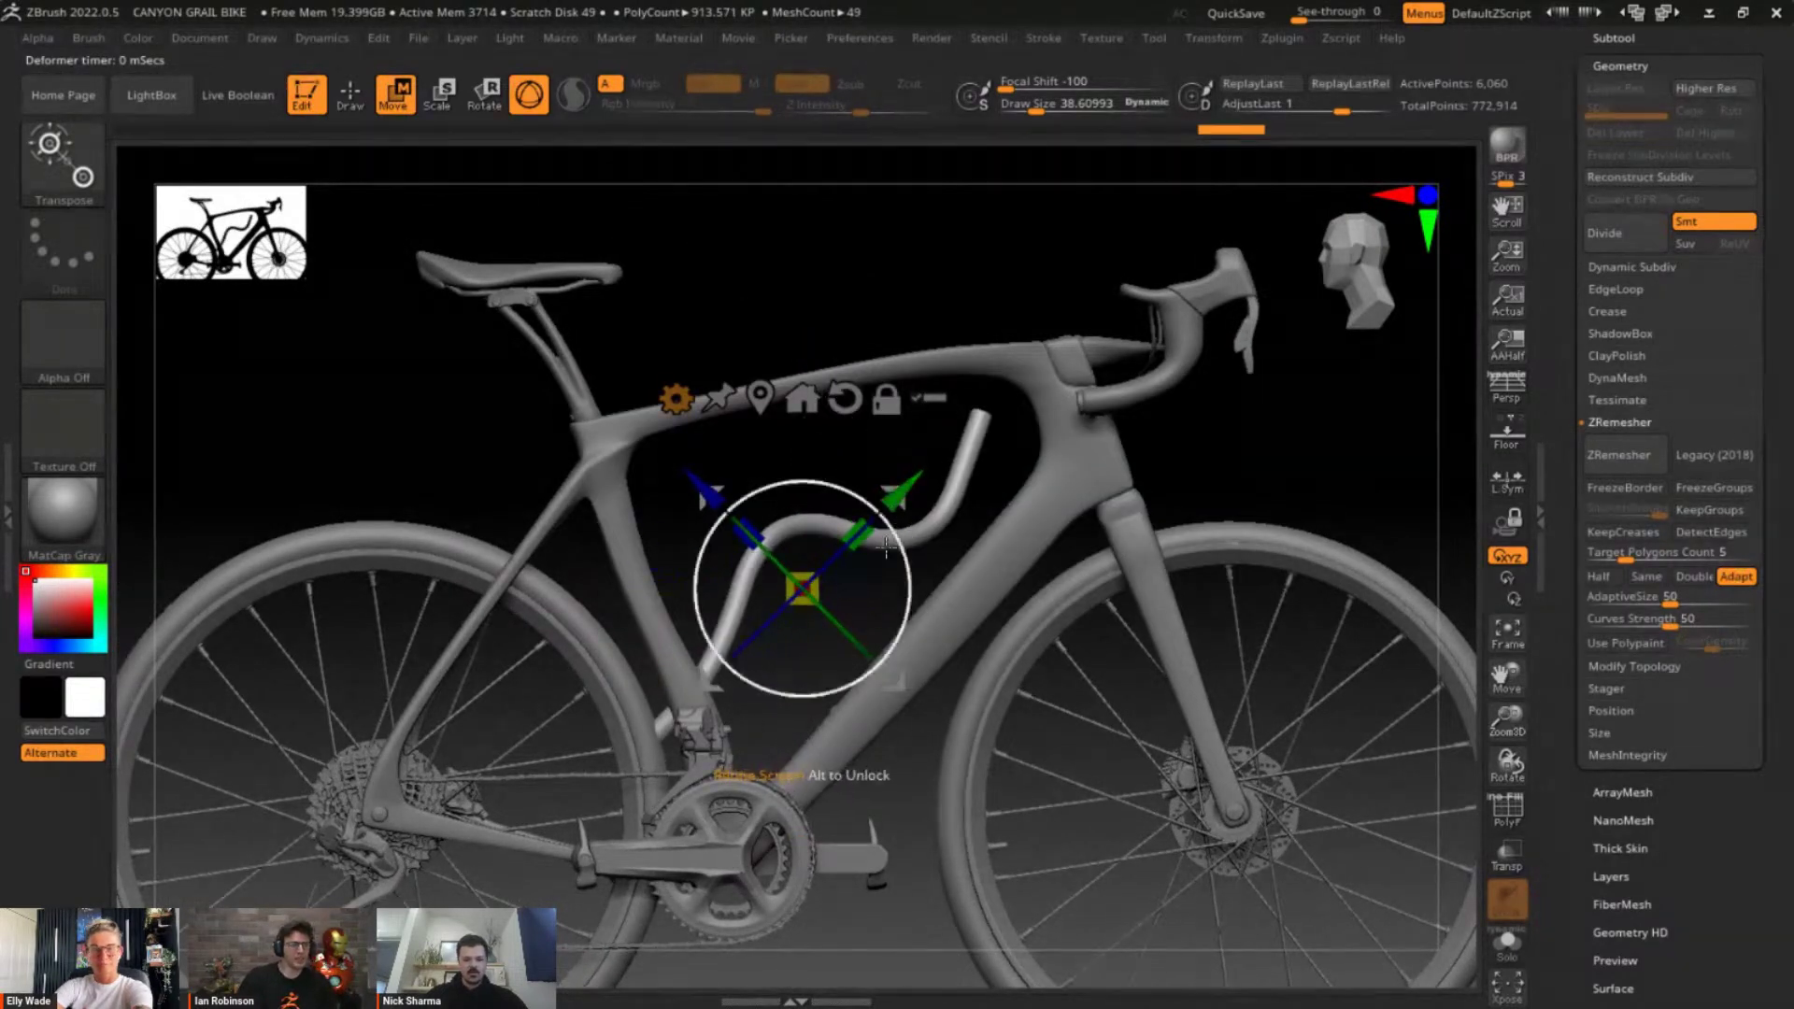
# Move the bent rod to the front of the bike, positioning it between the handlebar and the head tube
pyautogui.moveTo(818, 591); pyautogui.dragTo(1368, 617)
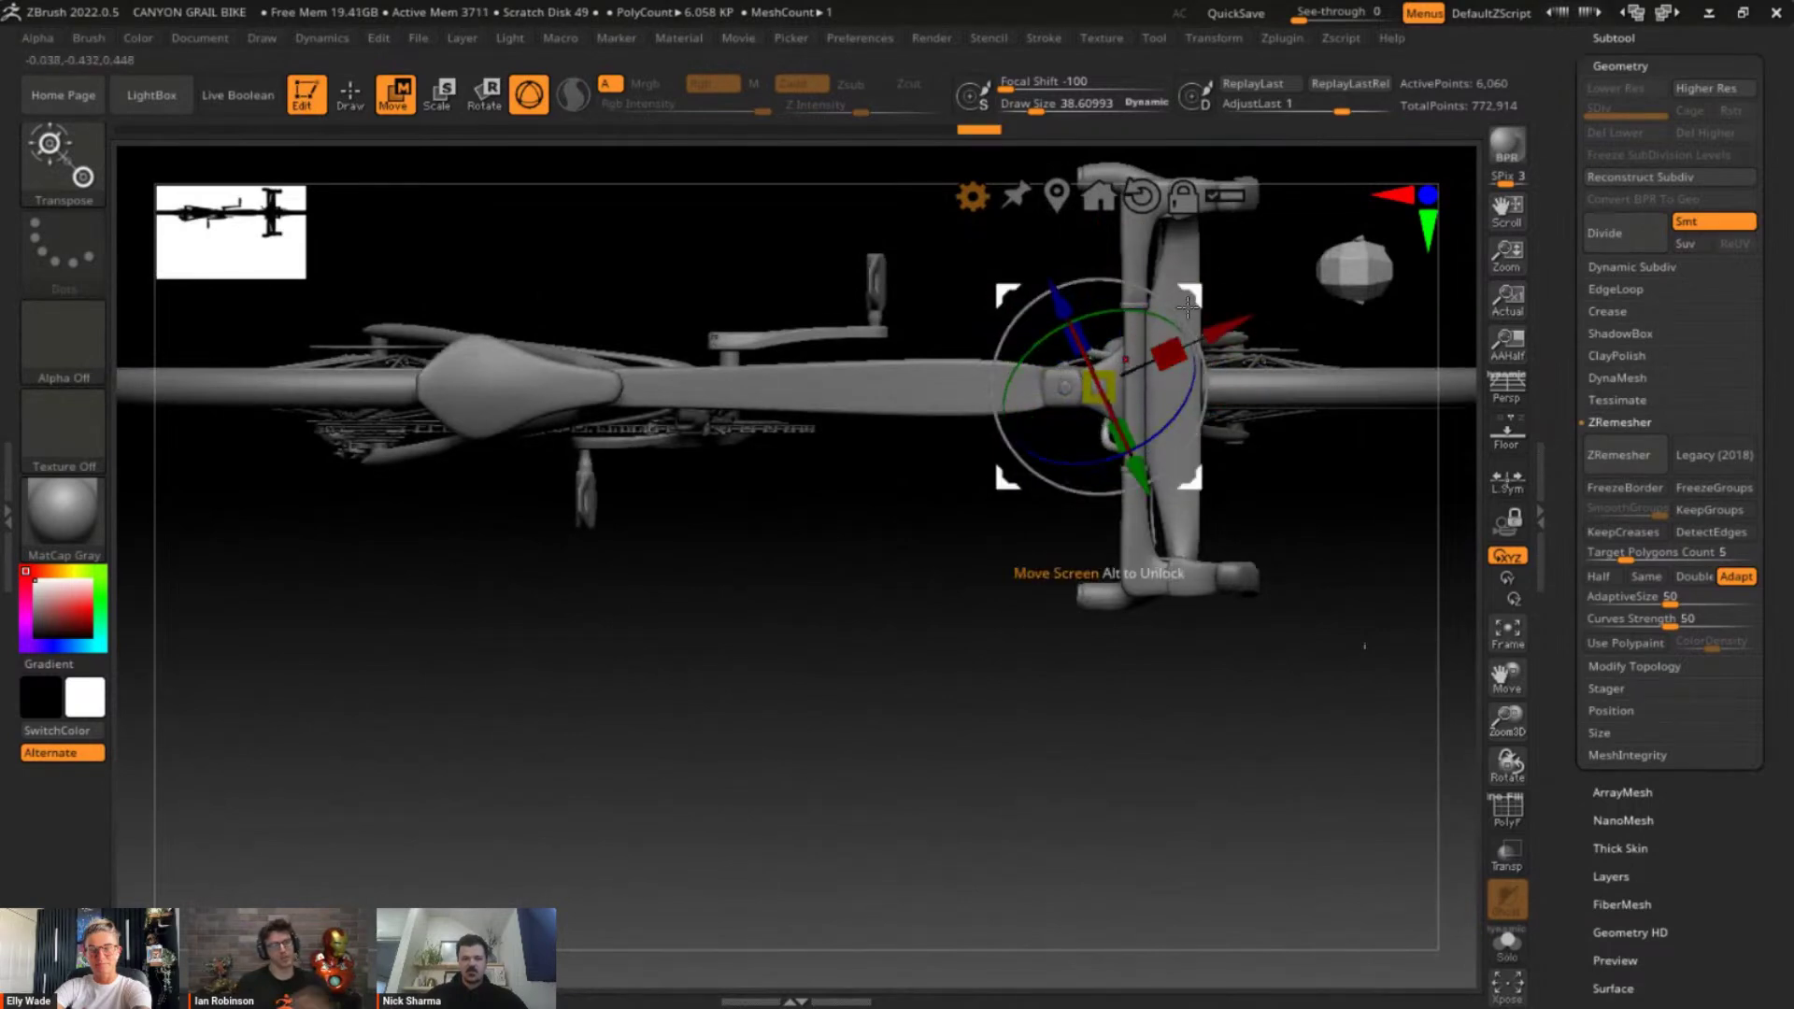
pyautogui.click(1135, 519)
pyautogui.moveTo(1276, 523)
pyautogui.mouseDown()
pyautogui.moveTo(1282, 598)
pyautogui.moveTo(1294, 528)
pyautogui.mouseUp()
pyautogui.scroll(-10, 1294, 528)
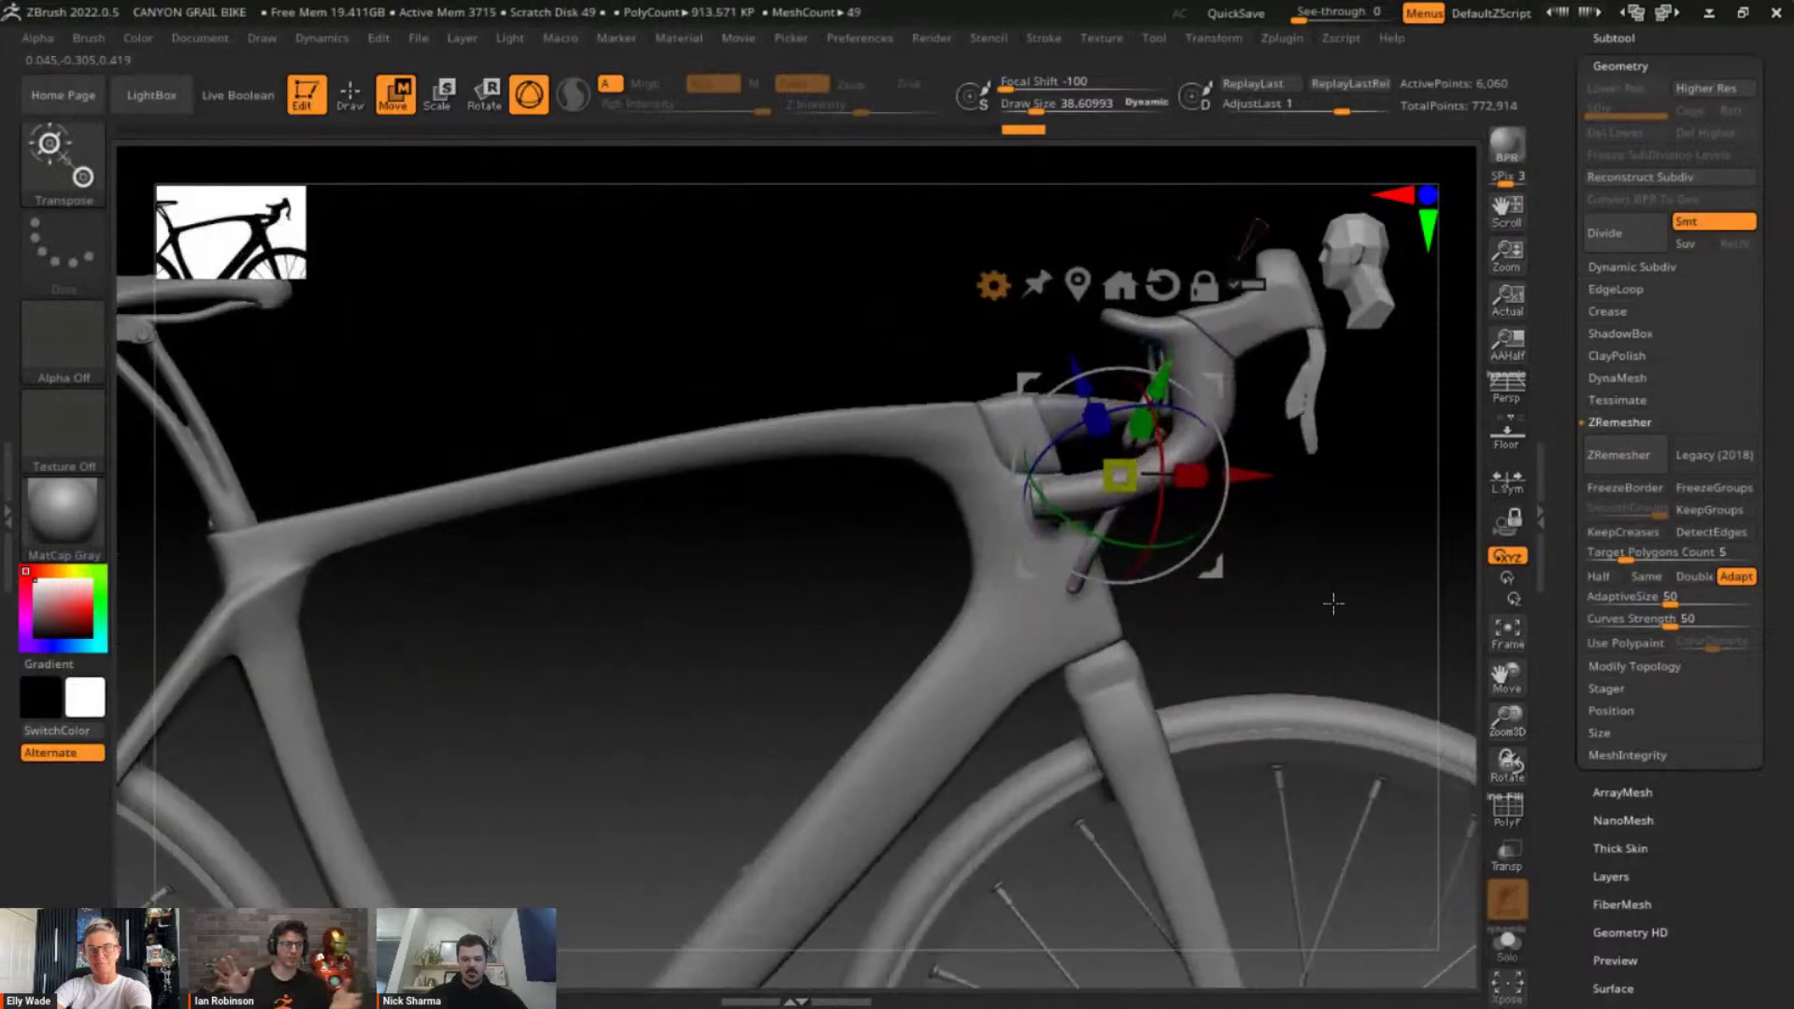
pyautogui.moveTo(1315, 590); pyautogui.dragTo(1317, 585)
# Choose the Move Infinite Depth brush and try to reconstruct a lower subdivision level for the rod
pyautogui.press('b')
pyautogui.press('m')
pyautogui.press('i')
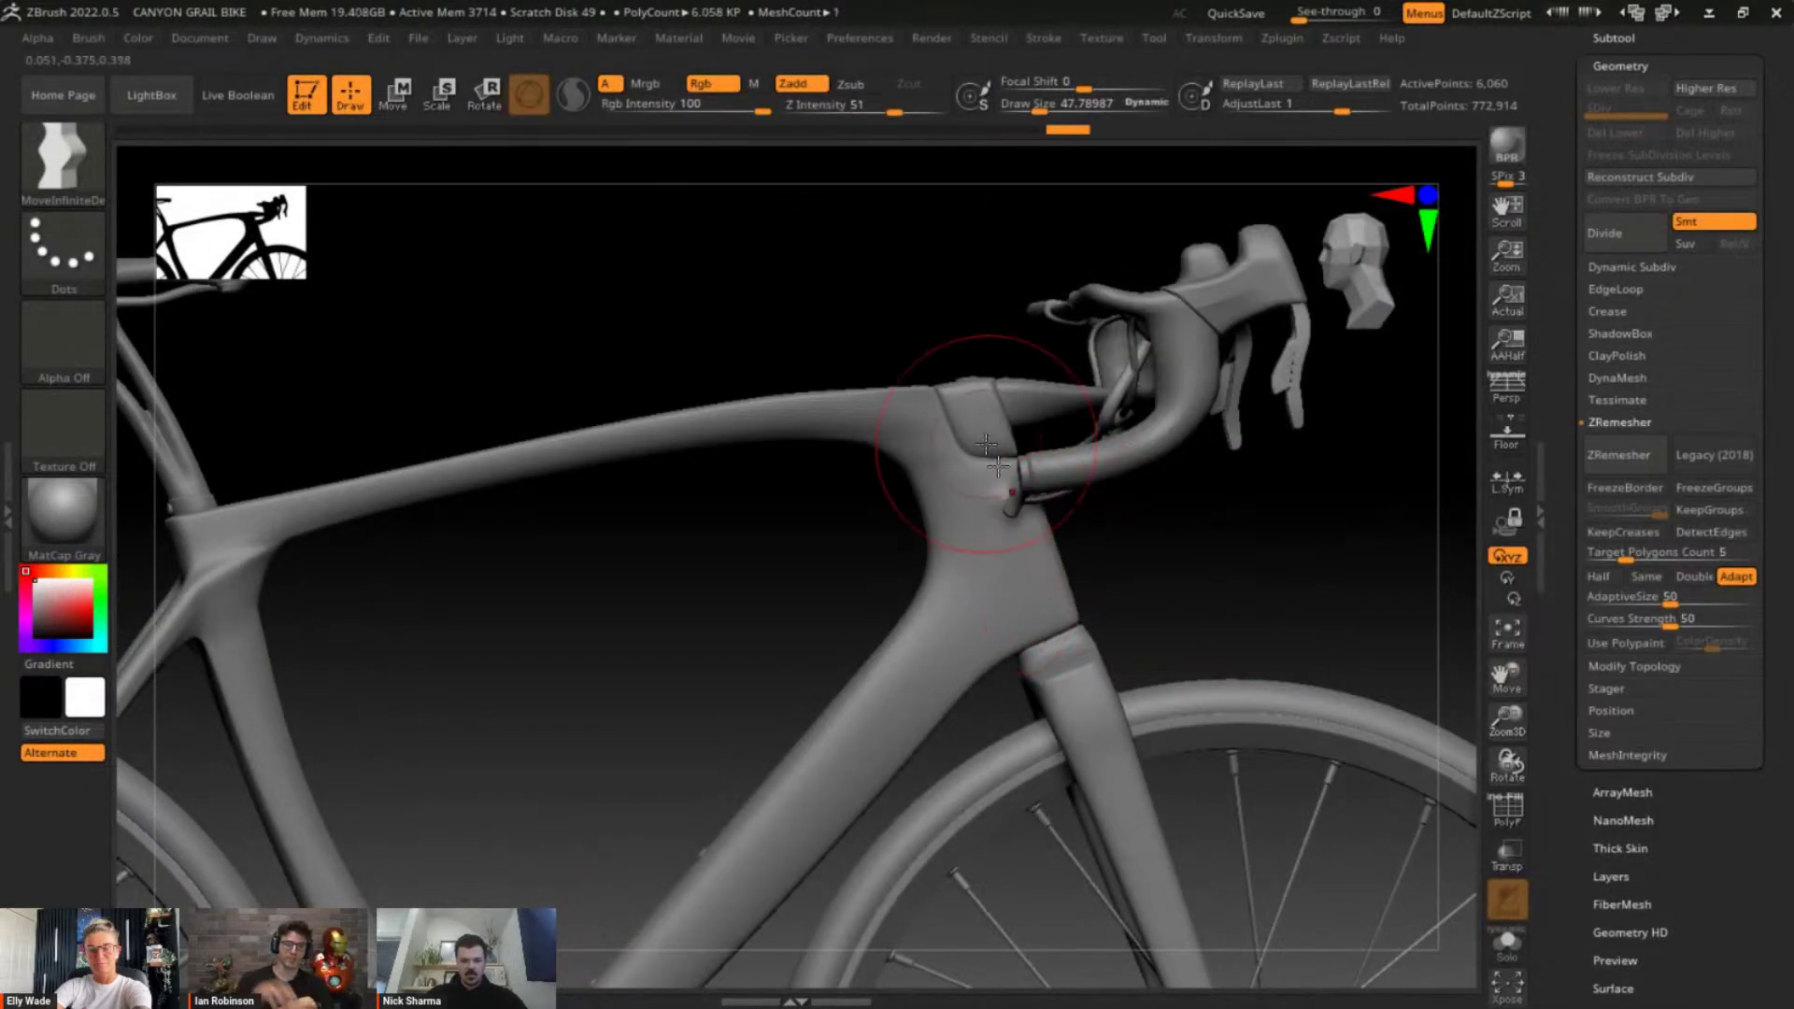
pyautogui.moveTo(1249, 603)
pyautogui.mouseDown()
pyautogui.moveTo(1265, 613)
pyautogui.moveTo(1168, 579)
pyautogui.moveTo(1230, 593)
pyautogui.mouseUp()
pyautogui.click(1647, 172)
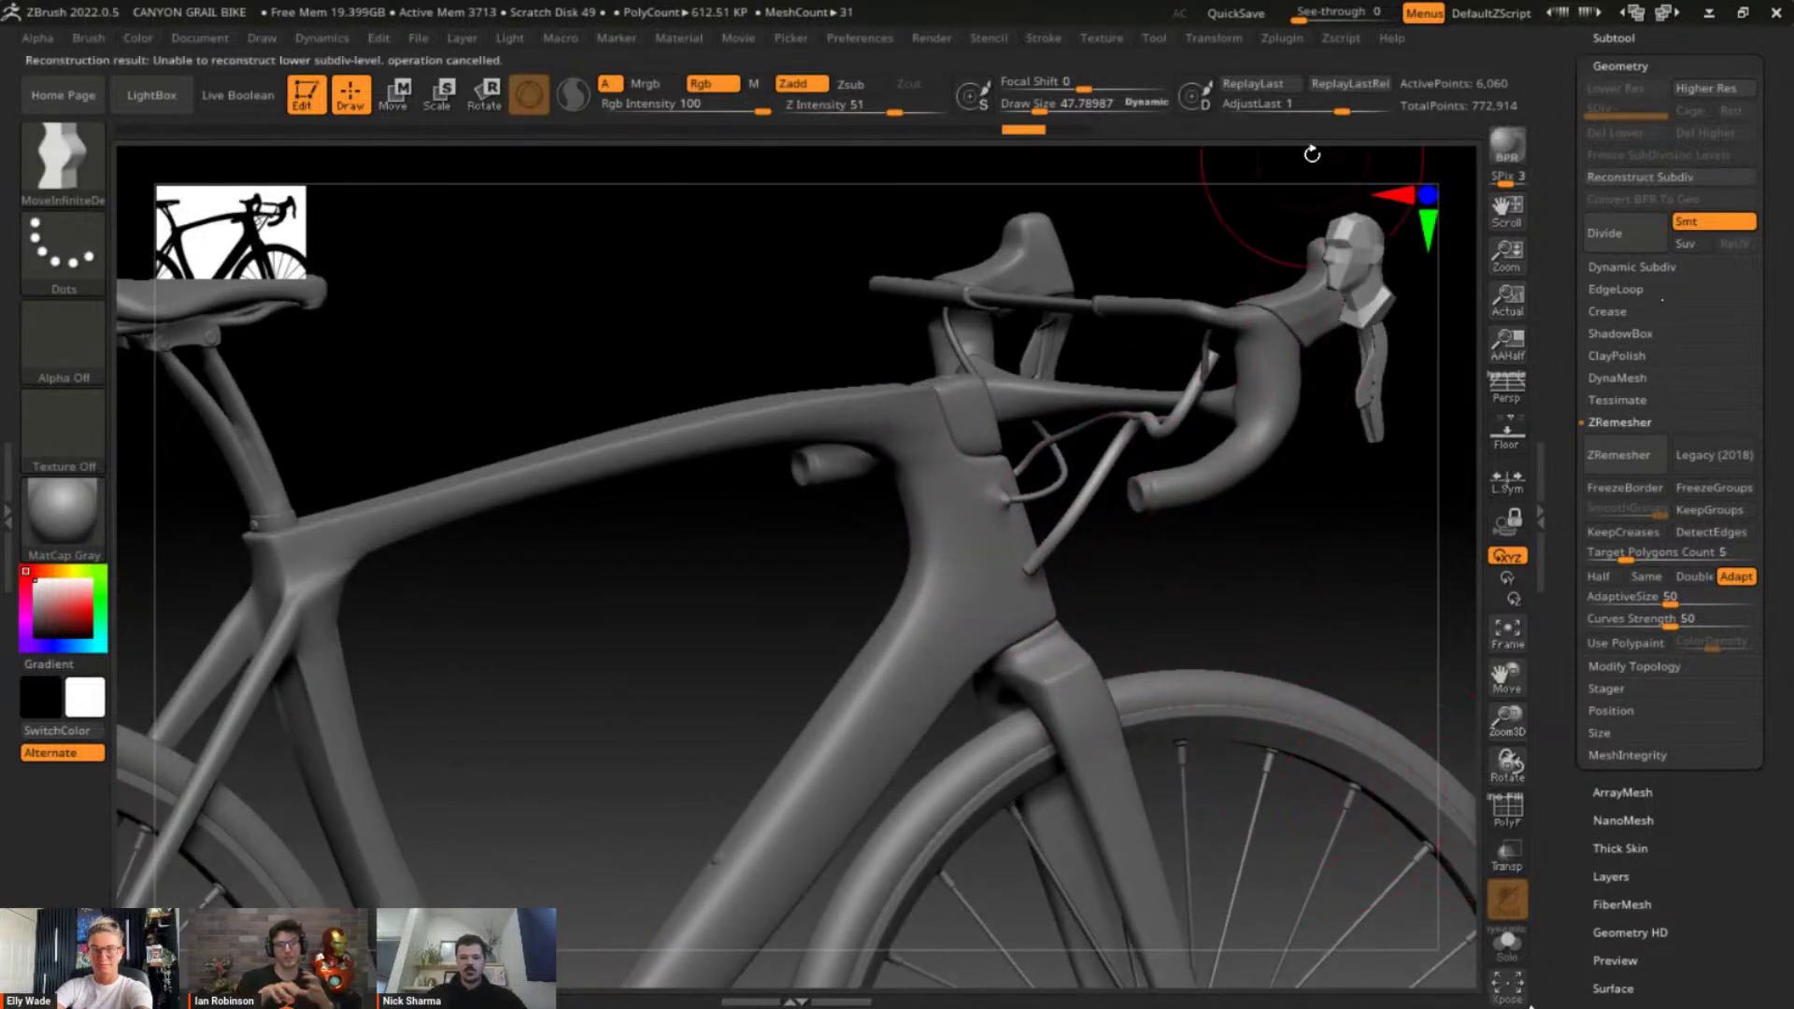
# Hide the PM3D_Cylinder3D1_10 rod subtool and select the cable PM3D_Cylinder3D1_4 at the handlebar
pyautogui.moveTo(1402, 622); pyautogui.dragTo(1379, 602)
pyautogui.click(1692, 43)
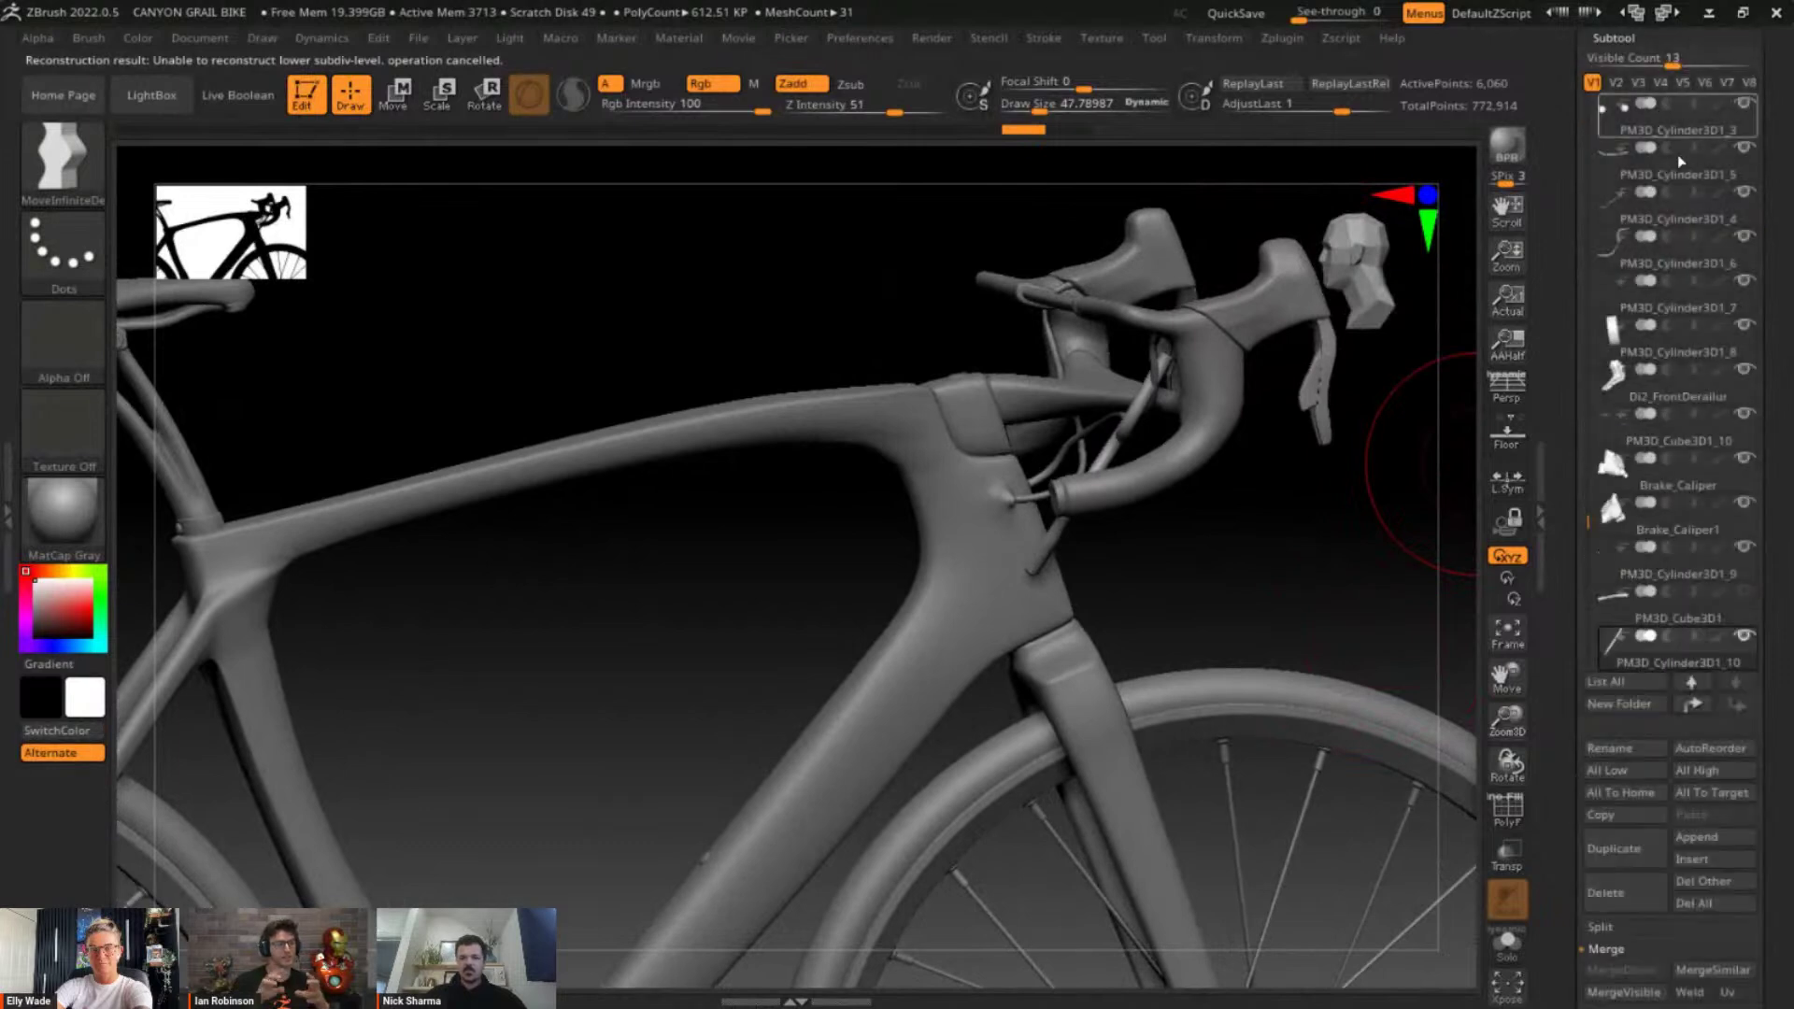
pyautogui.moveTo(1747, 651)
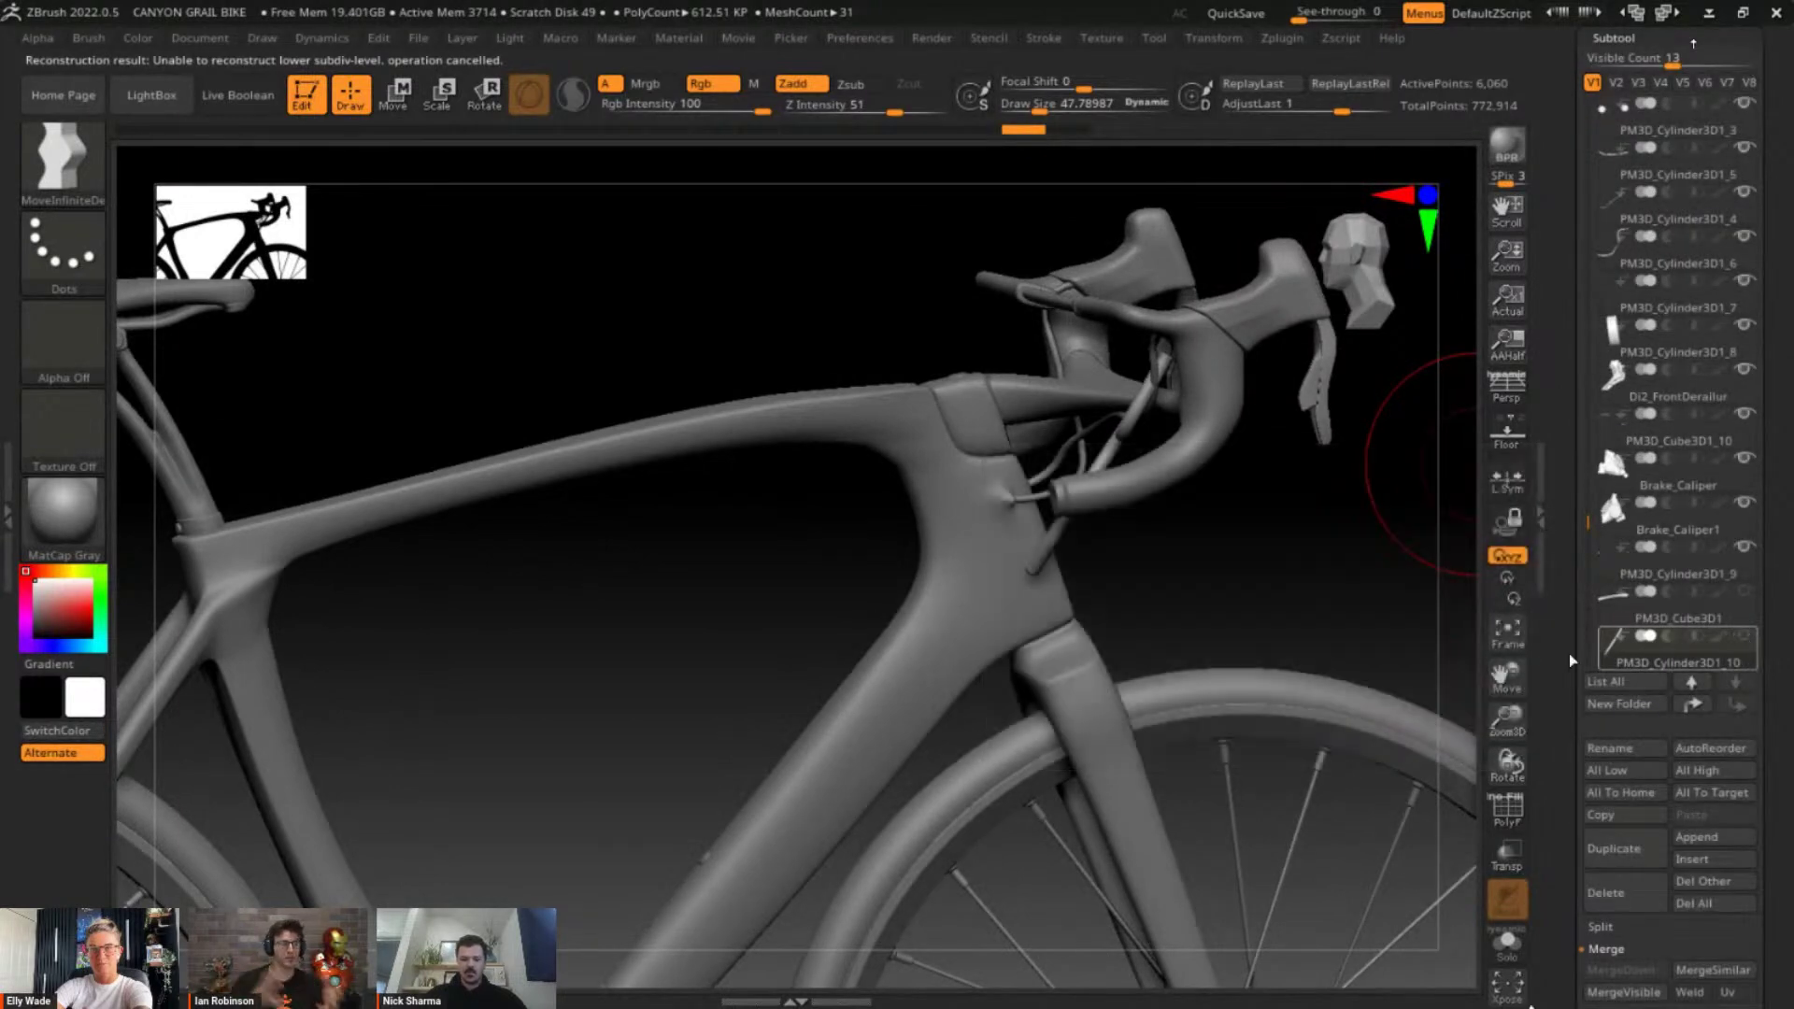
pyautogui.keyDown('alt'); pyautogui.click(1044, 493); pyautogui.keyUp('alt')
pyautogui.moveTo(1287, 620)
pyautogui.mouseDown()
pyautogui.moveTo(1349, 615)
pyautogui.moveTo(1294, 591)
pyautogui.mouseUp()
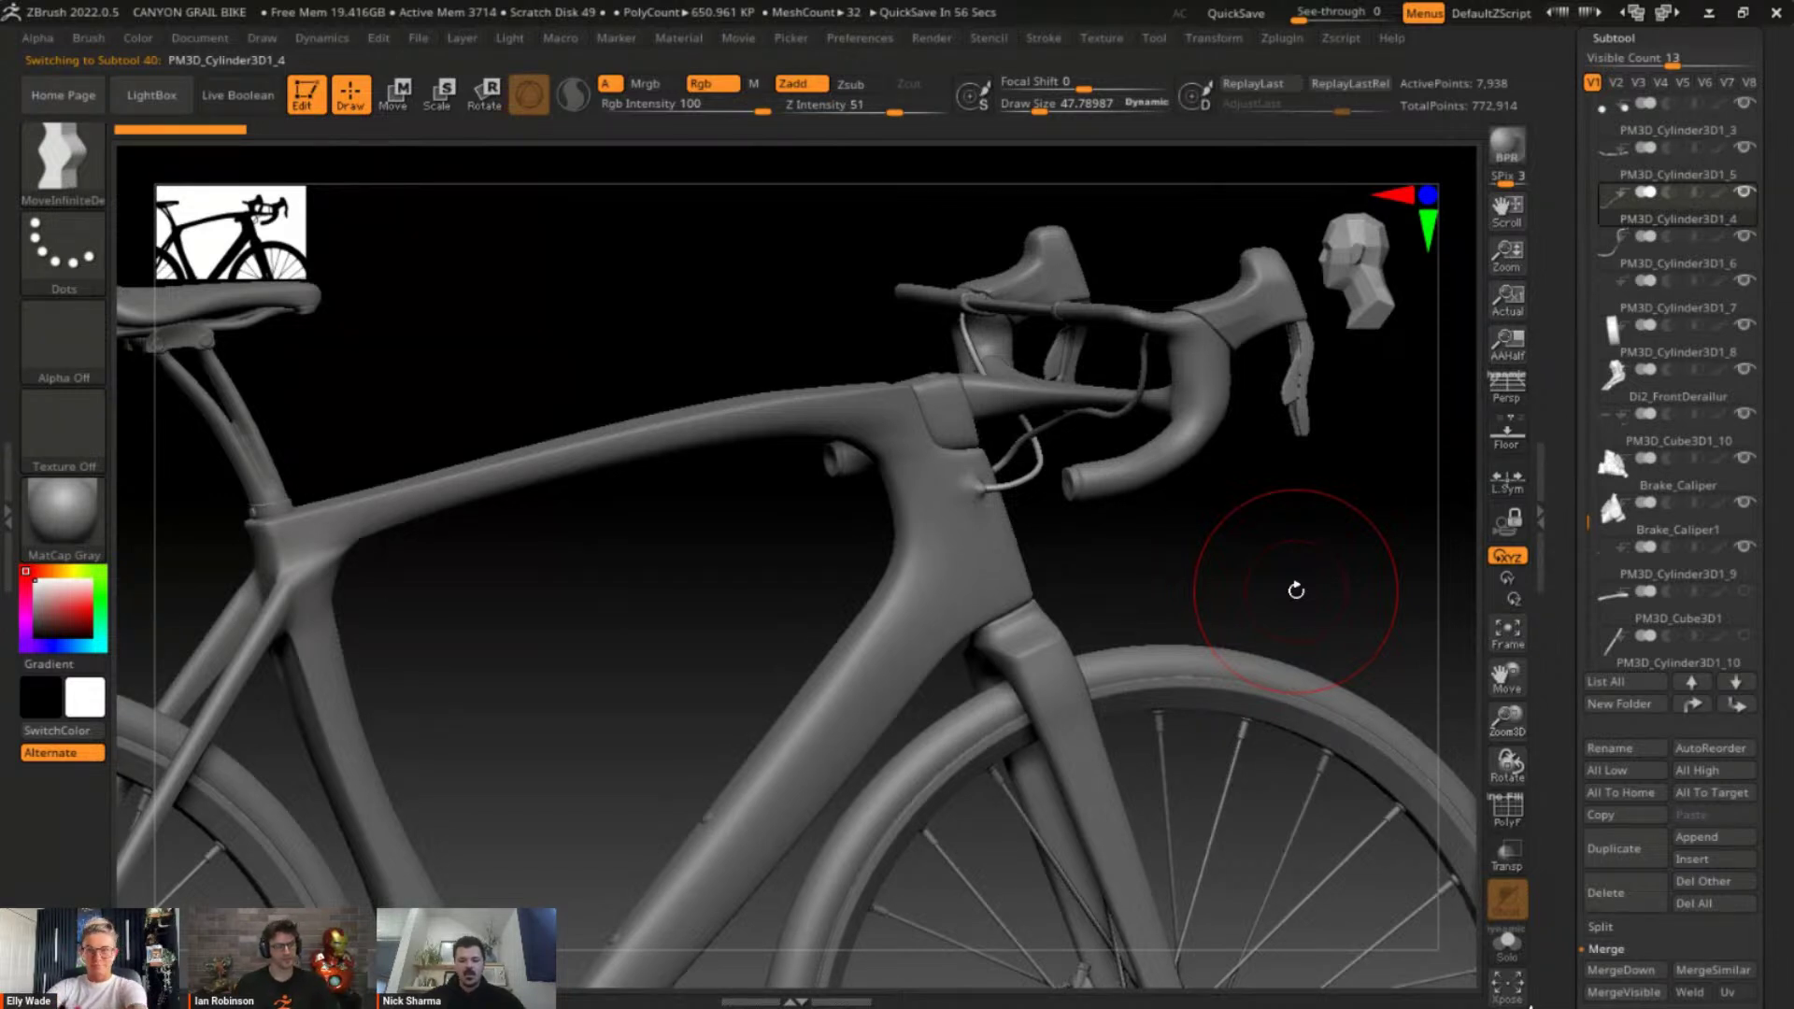
# View the whole bike from the side and select the handlebar cable PM3D_Cylinder3D1_6
pyautogui.moveTo(1286, 584); pyautogui.dragTo(1249, 480)
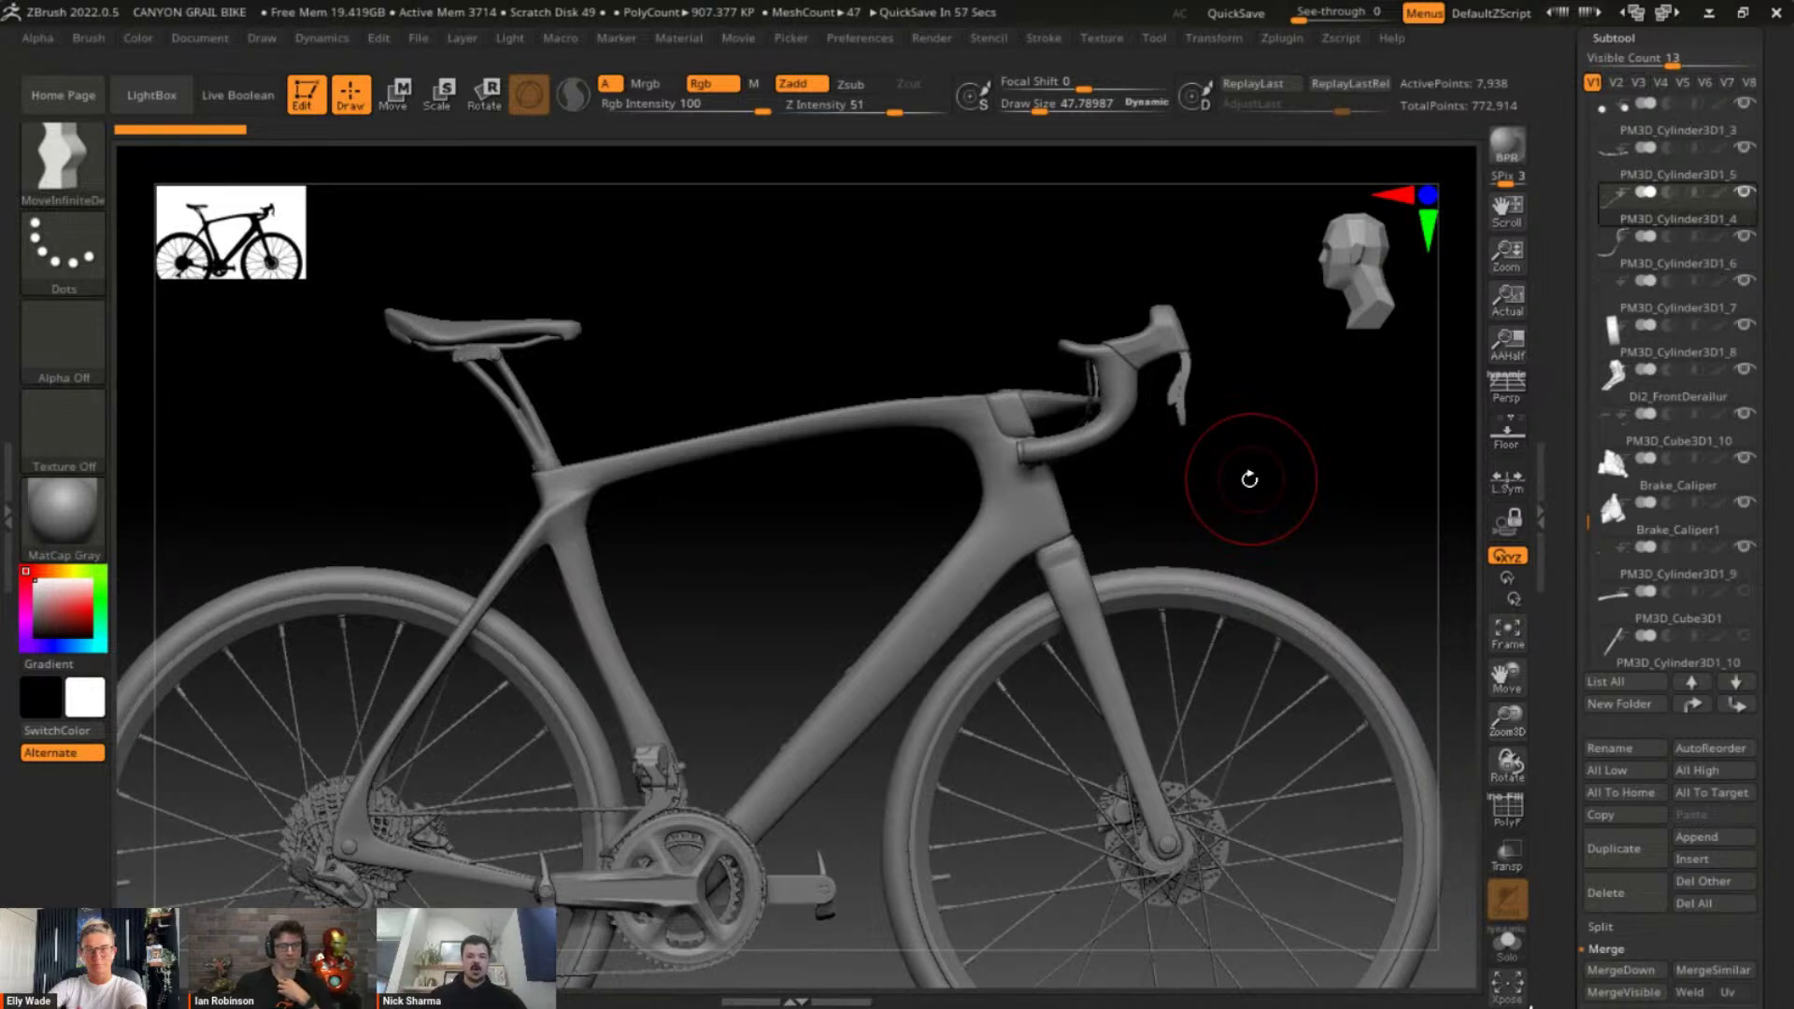
pyautogui.moveTo(1249, 480); pyautogui.dragTo(1173, 443)
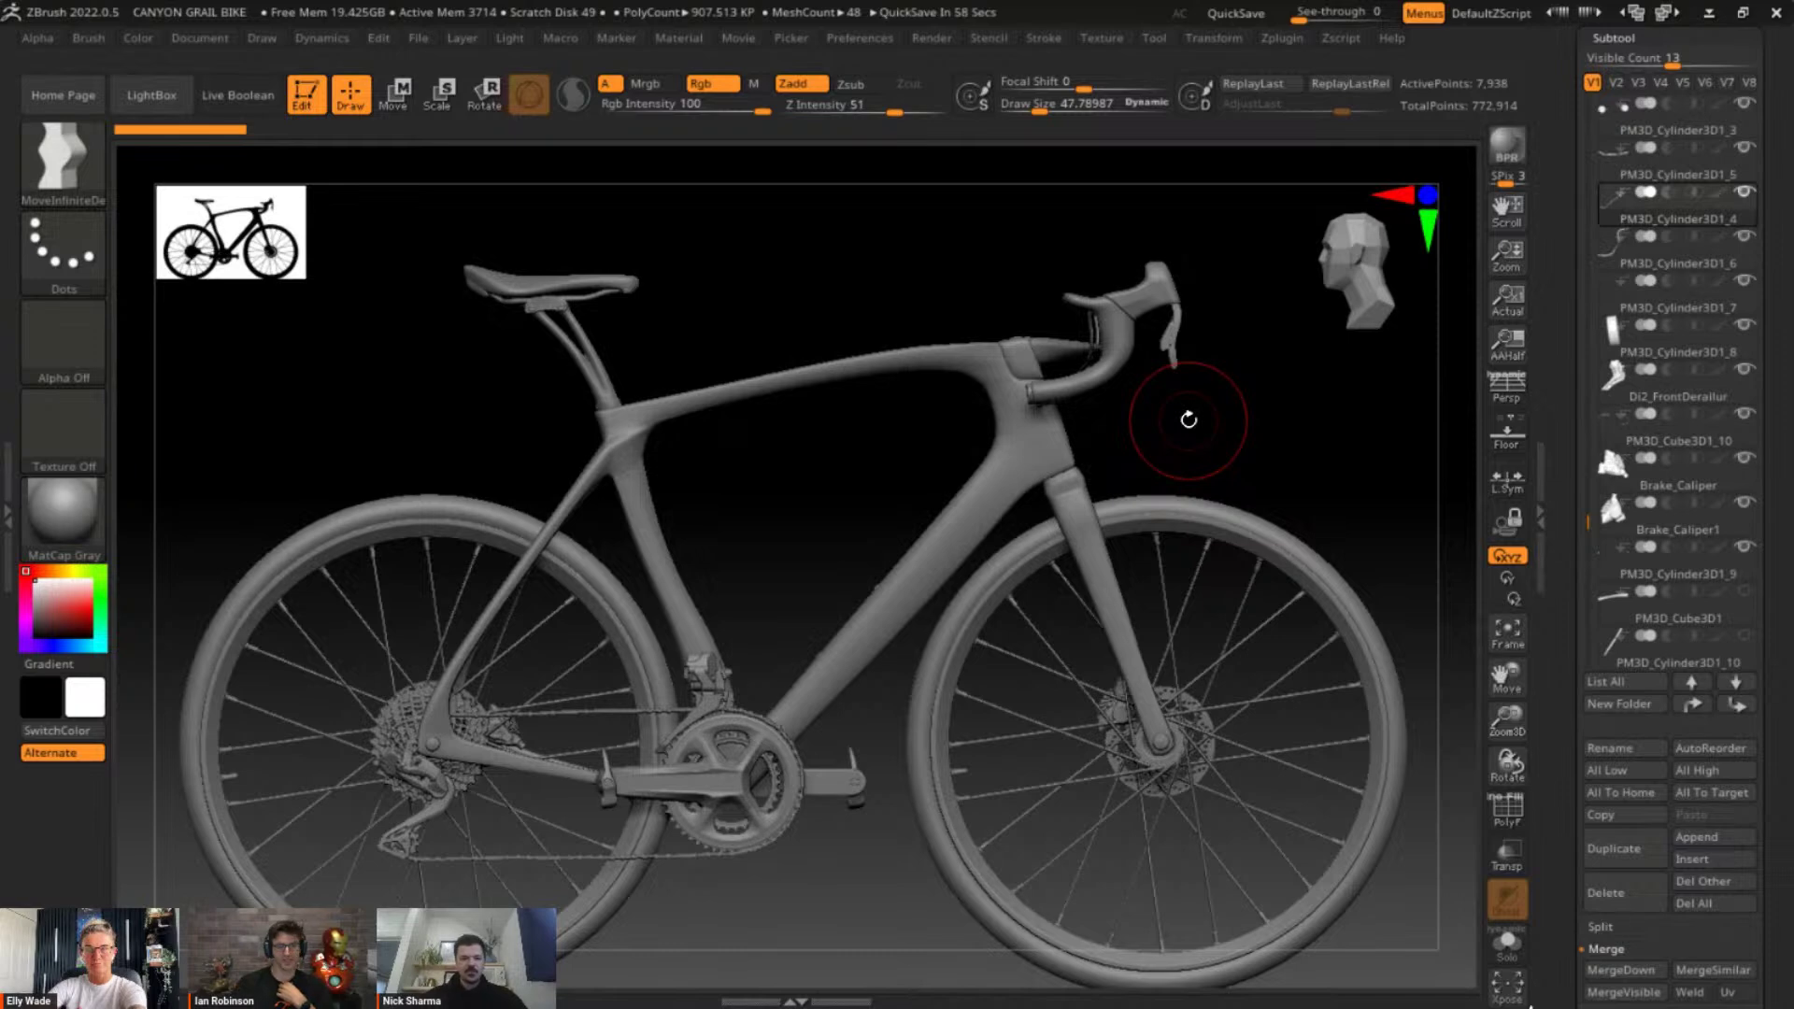
pyautogui.moveTo(1233, 418); pyautogui.dragTo(934, 489)
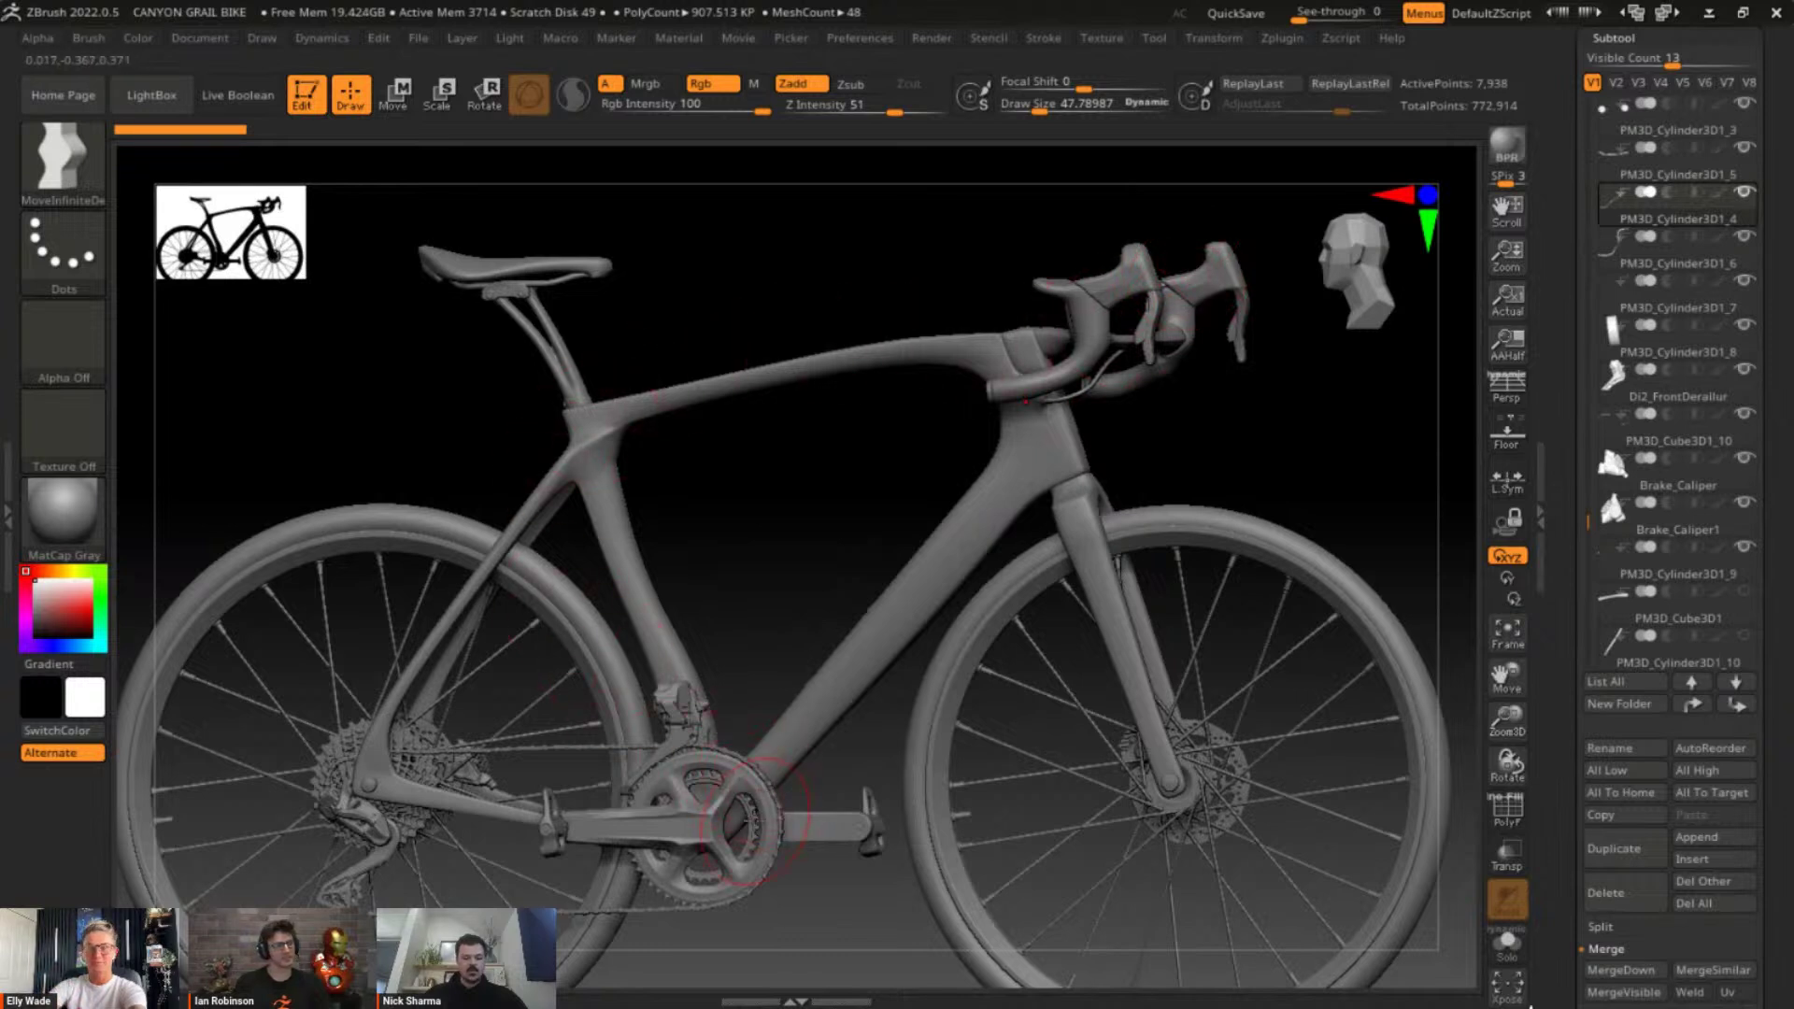
pyautogui.keyDown('alt'); pyautogui.click(1109, 400); pyautogui.keyUp('alt')
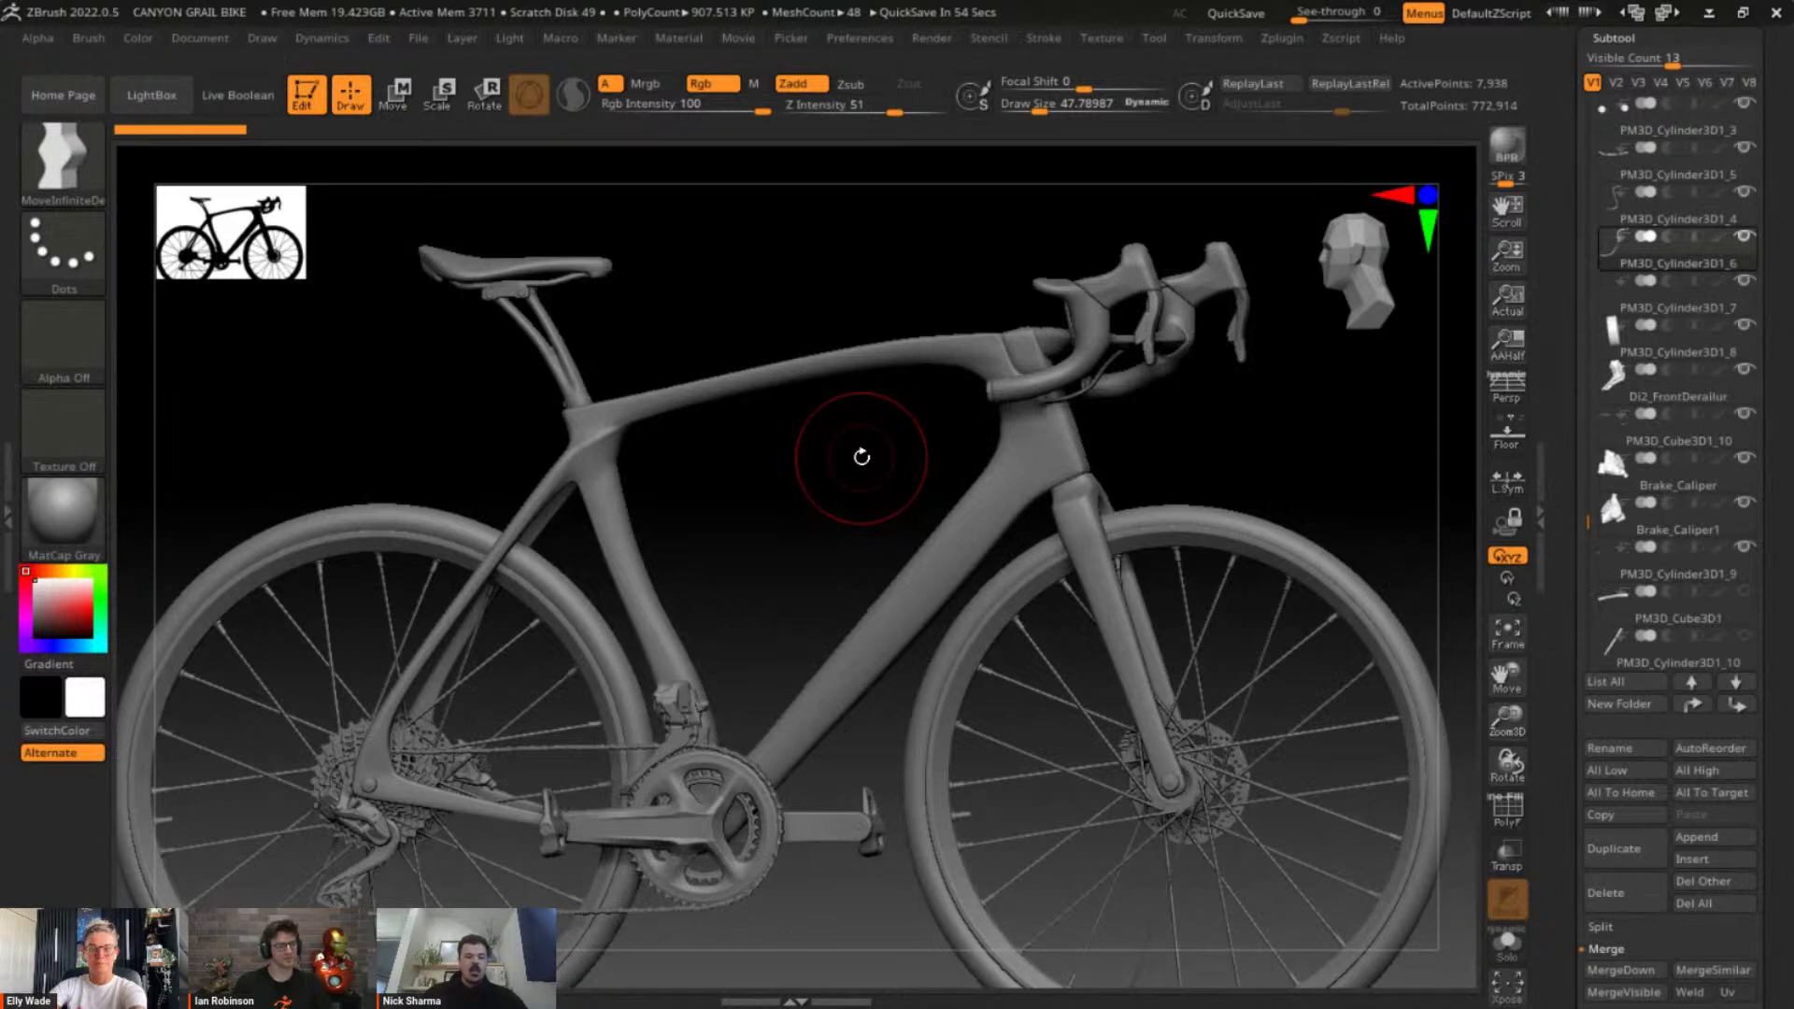
pyautogui.moveTo(857, 461); pyautogui.dragTo(822, 449)
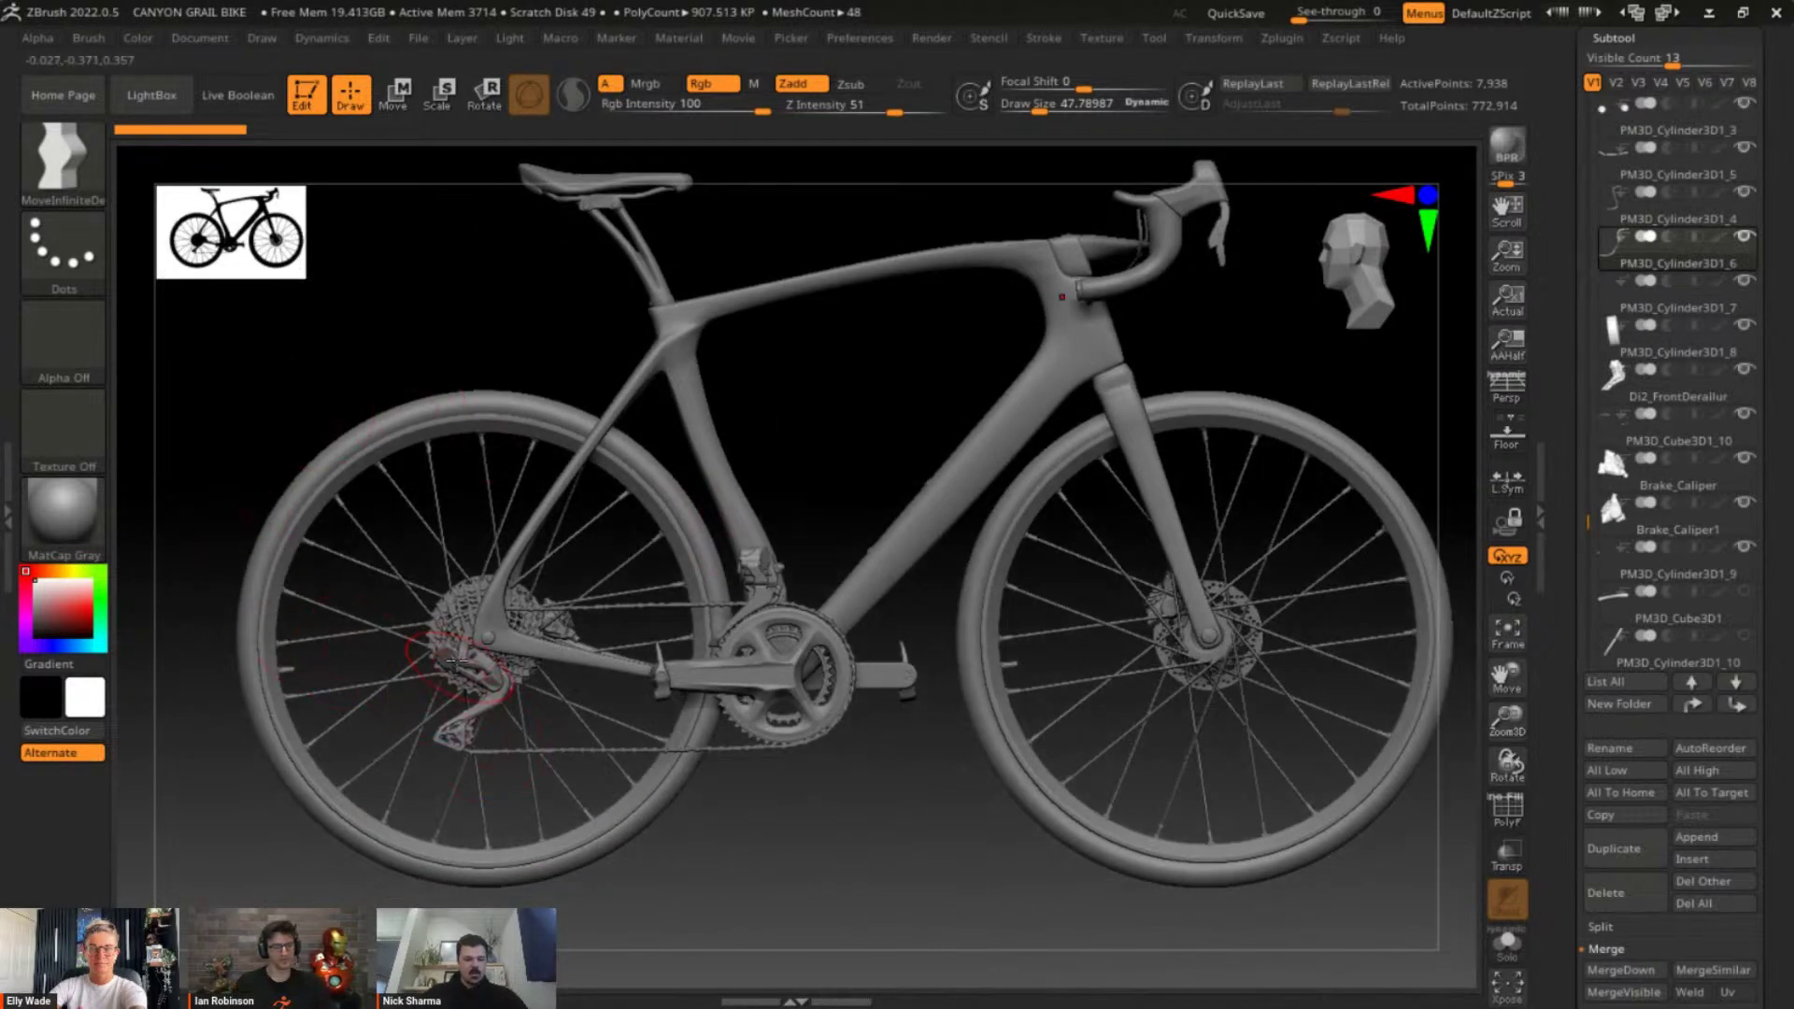
# Select the Di2_RearDerailur subtool, examine the drivetrain up close, and return to the full bike view
pyautogui.keyDown('alt'); pyautogui.click(454, 608); pyautogui.keyUp('alt')
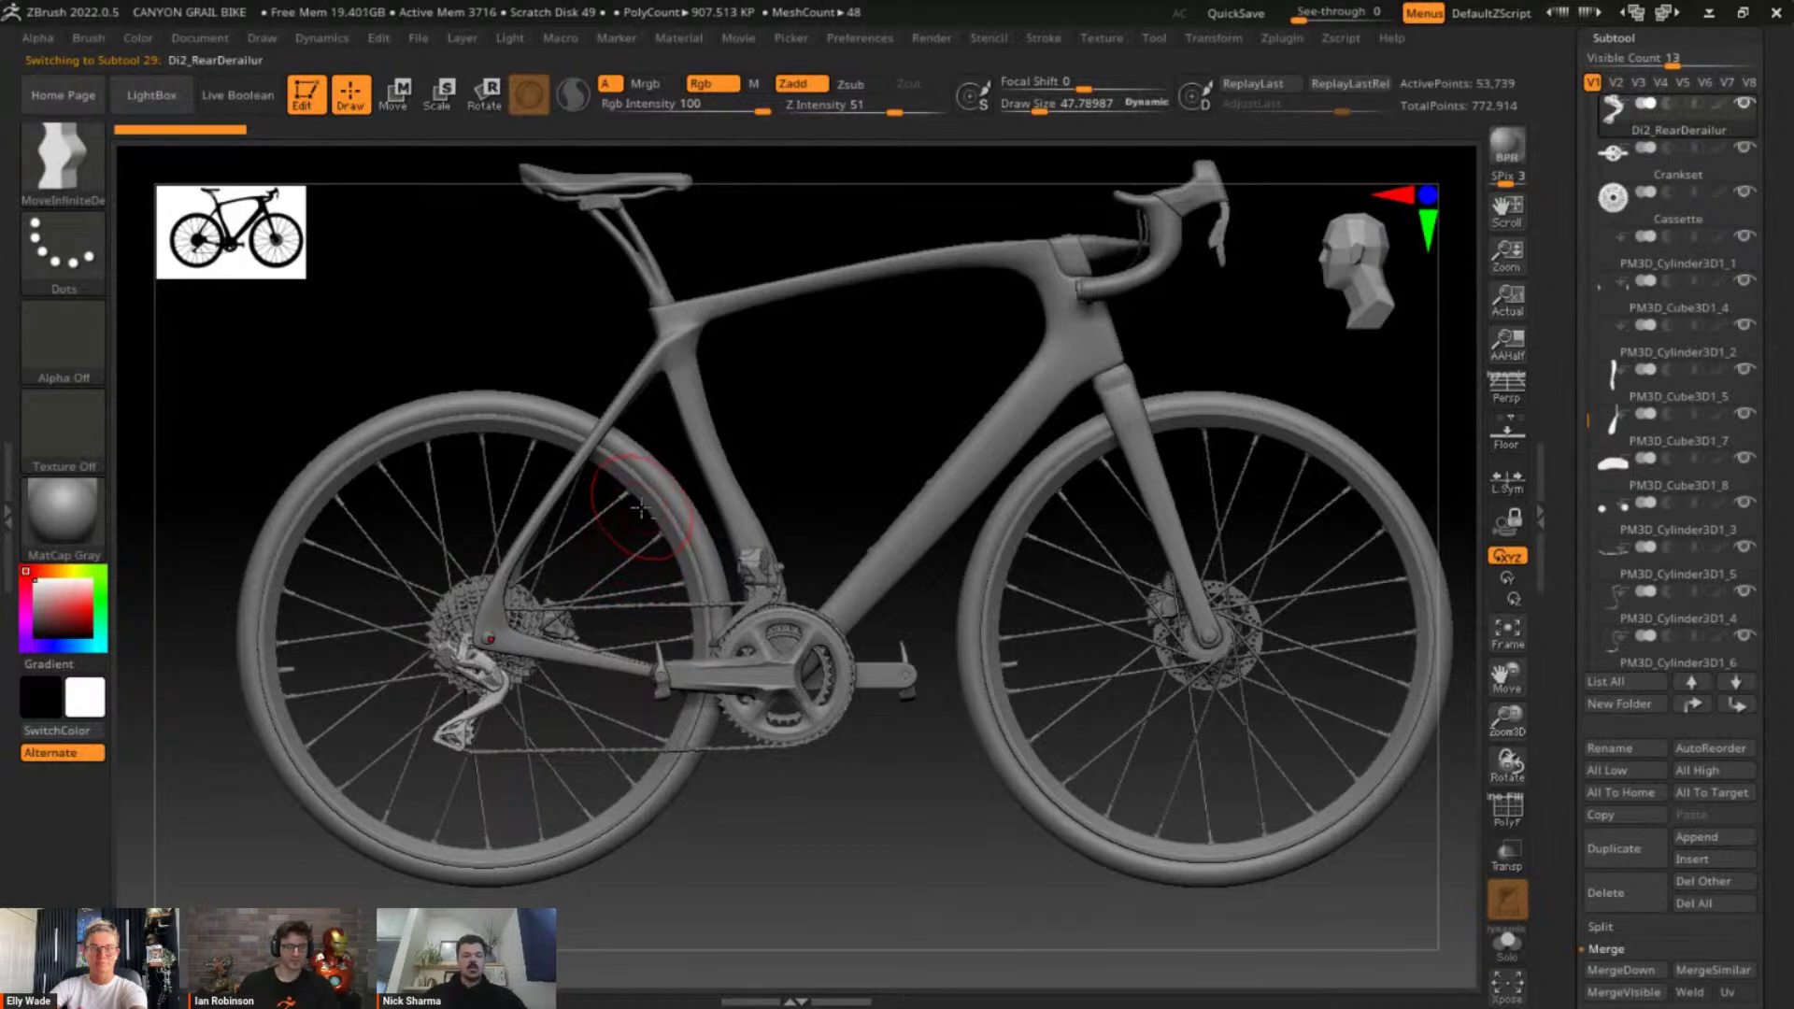
pyautogui.moveTo(673, 741); pyautogui.dragTo(1162, 548)
pyautogui.moveTo(1021, 641)
pyautogui.mouseDown()
pyautogui.moveTo(1051, 674)
pyautogui.moveTo(995, 654)
pyautogui.moveTo(1069, 673)
pyautogui.moveTo(1069, 688)
pyautogui.moveTo(983, 635)
pyautogui.moveTo(1133, 780)
pyautogui.moveTo(1052, 802)
pyautogui.mouseUp()
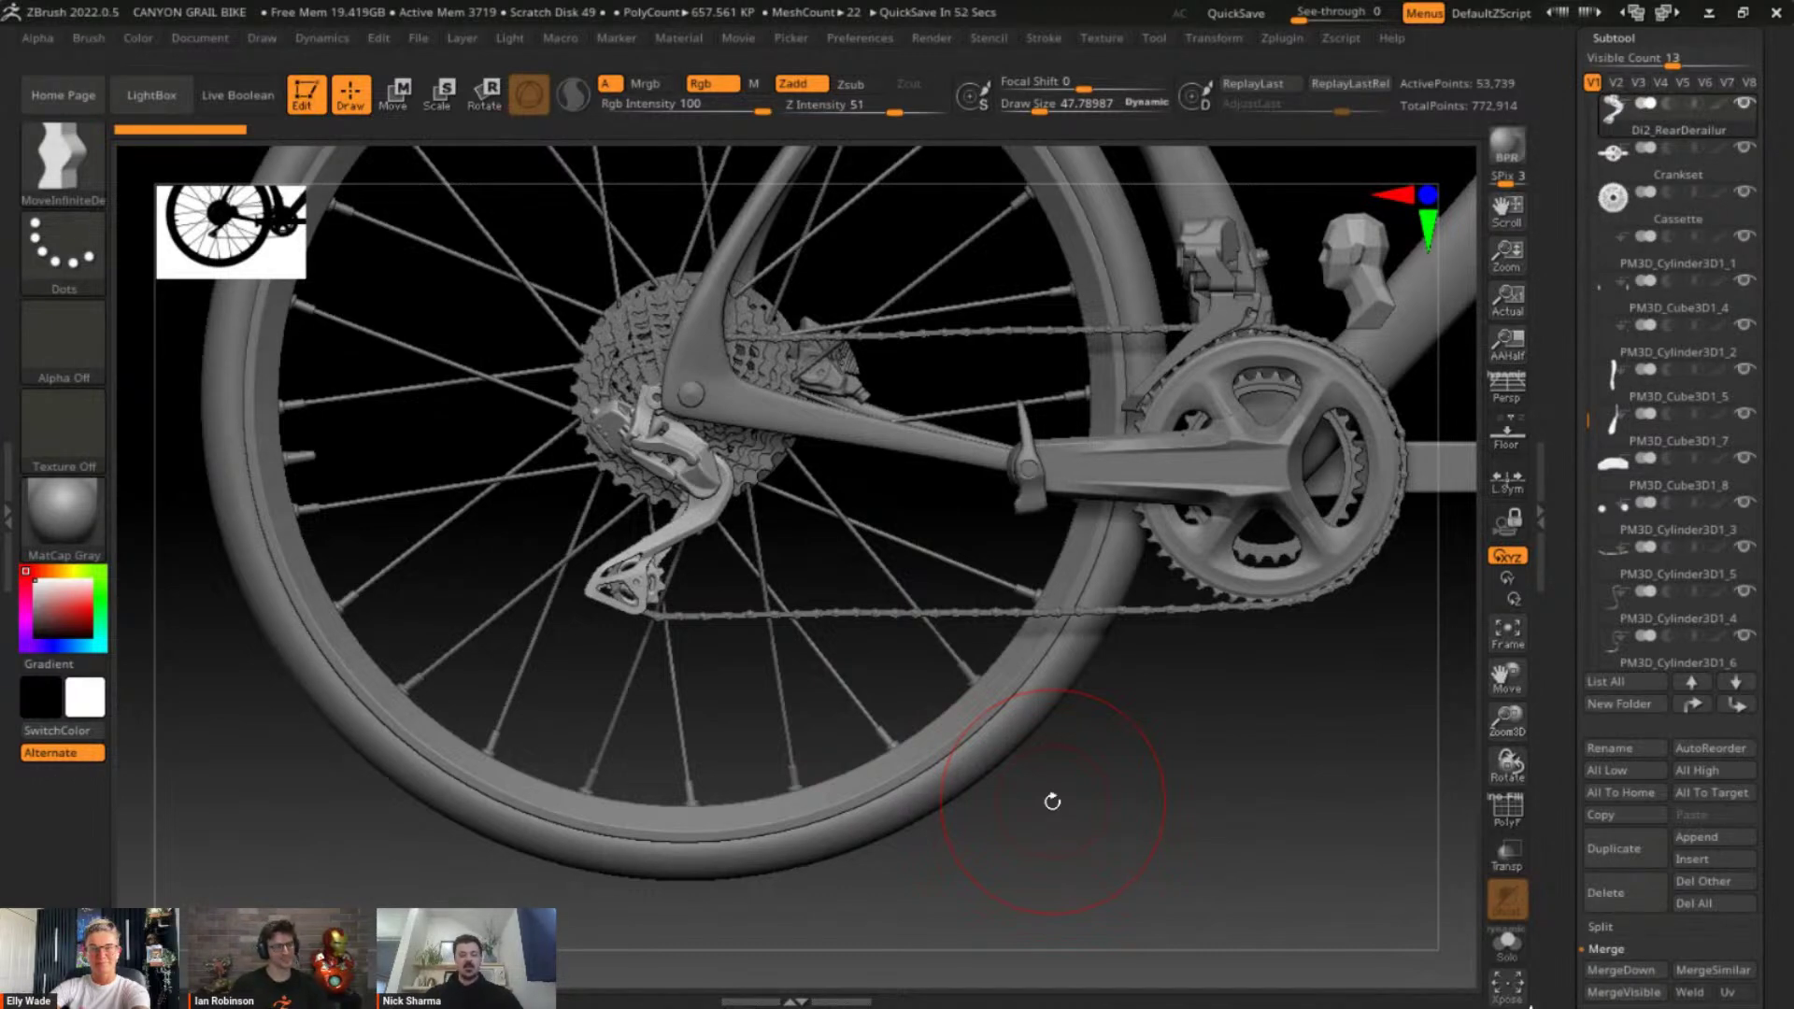
pyautogui.press('f')
pyautogui.moveTo(1230, 744)
pyautogui.keyDown('alt'); pyautogui.mouseDown()
pyautogui.moveTo(1068, 606)
pyautogui.moveTo(1092, 325)
pyautogui.moveTo(821, 420)
pyautogui.moveTo(833, 392)
pyautogui.mouseUp(); pyautogui.keyUp('alt')
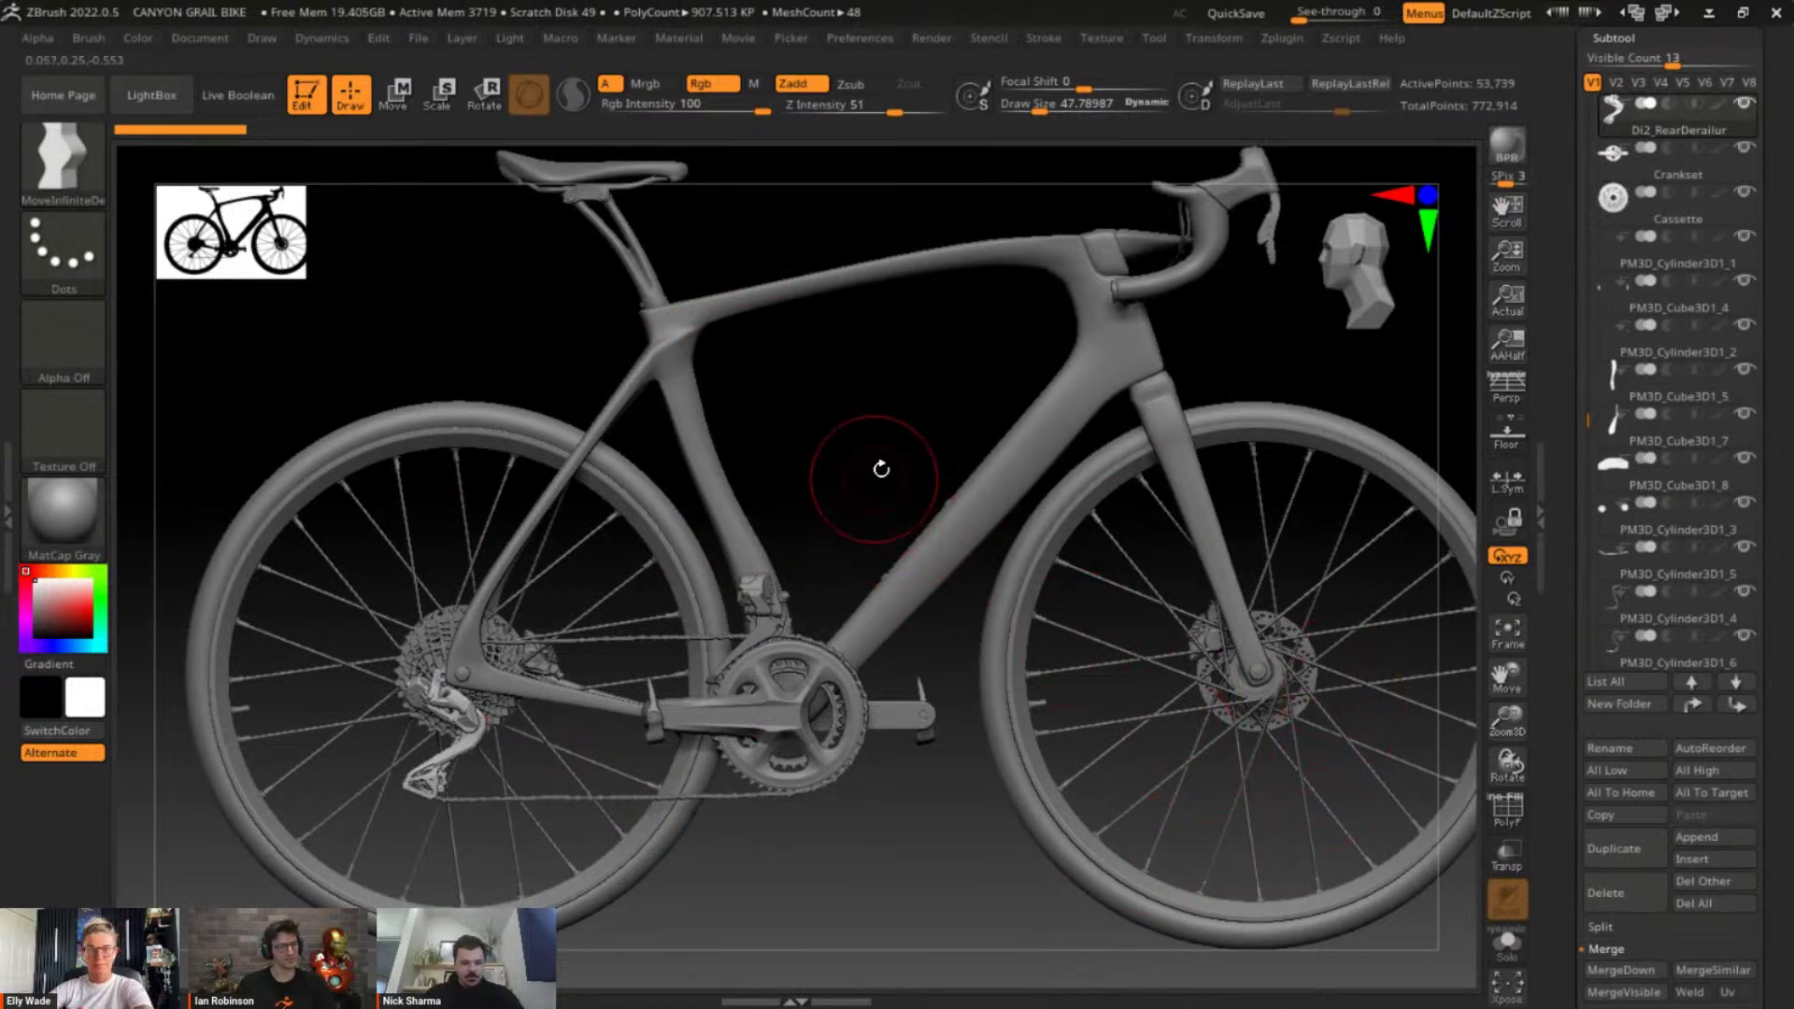
# Switch to Chrome, load substance3d.adobe.com/assets/allassets in the empty tab, and open the Substance 3D Assets home page
pyautogui.hotkey('alt', 'Tab')
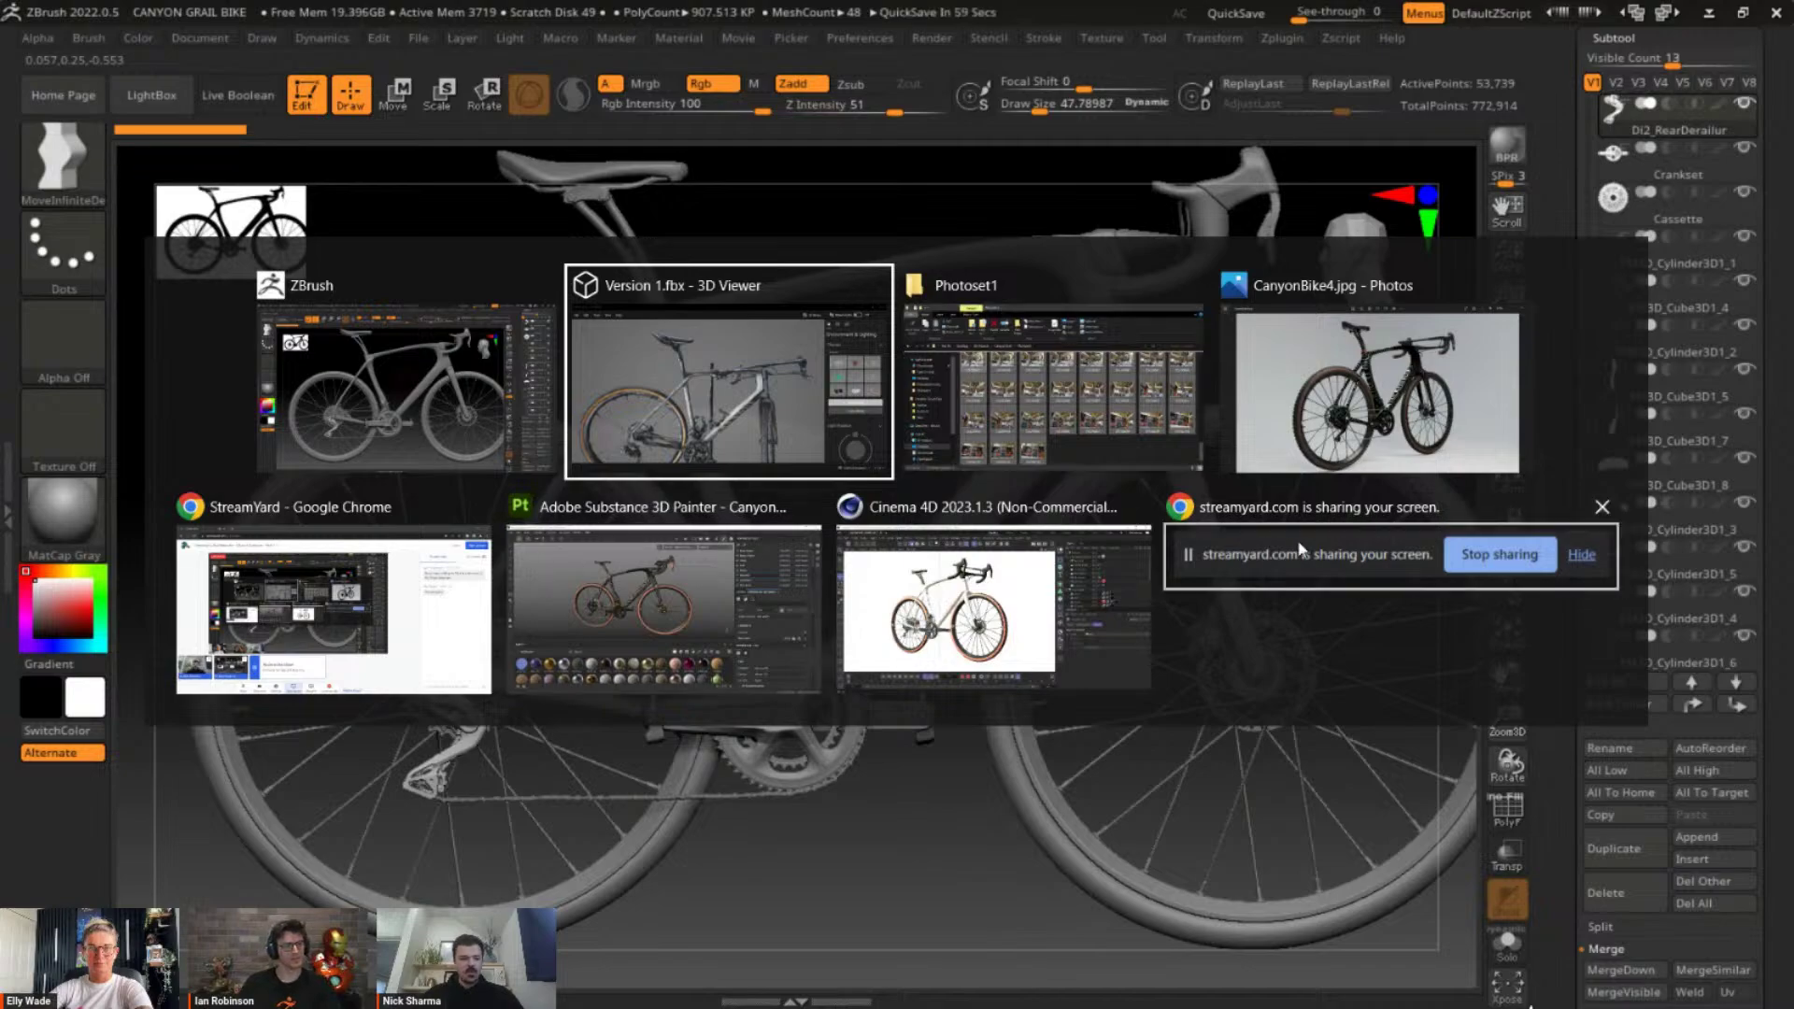
pyautogui.click(461, 572)
pyautogui.click(314, 19)
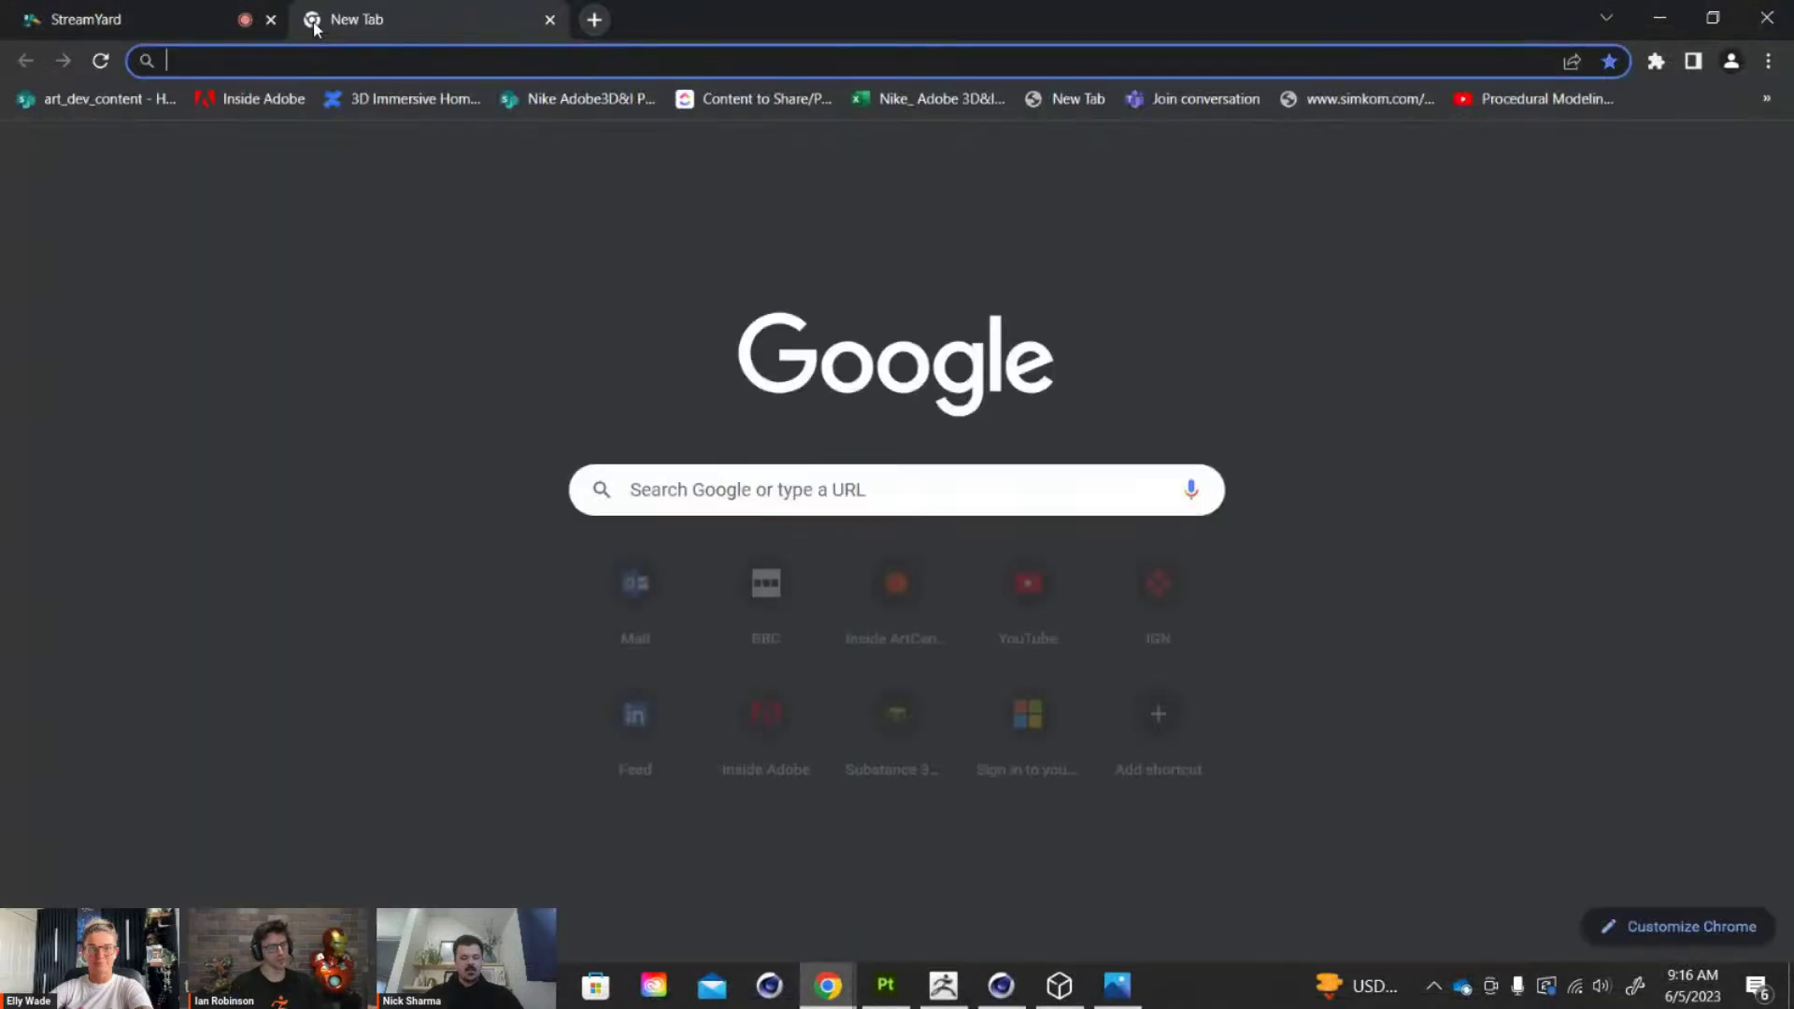
pyautogui.write('substance3d.adobe.com/assets/allassets')
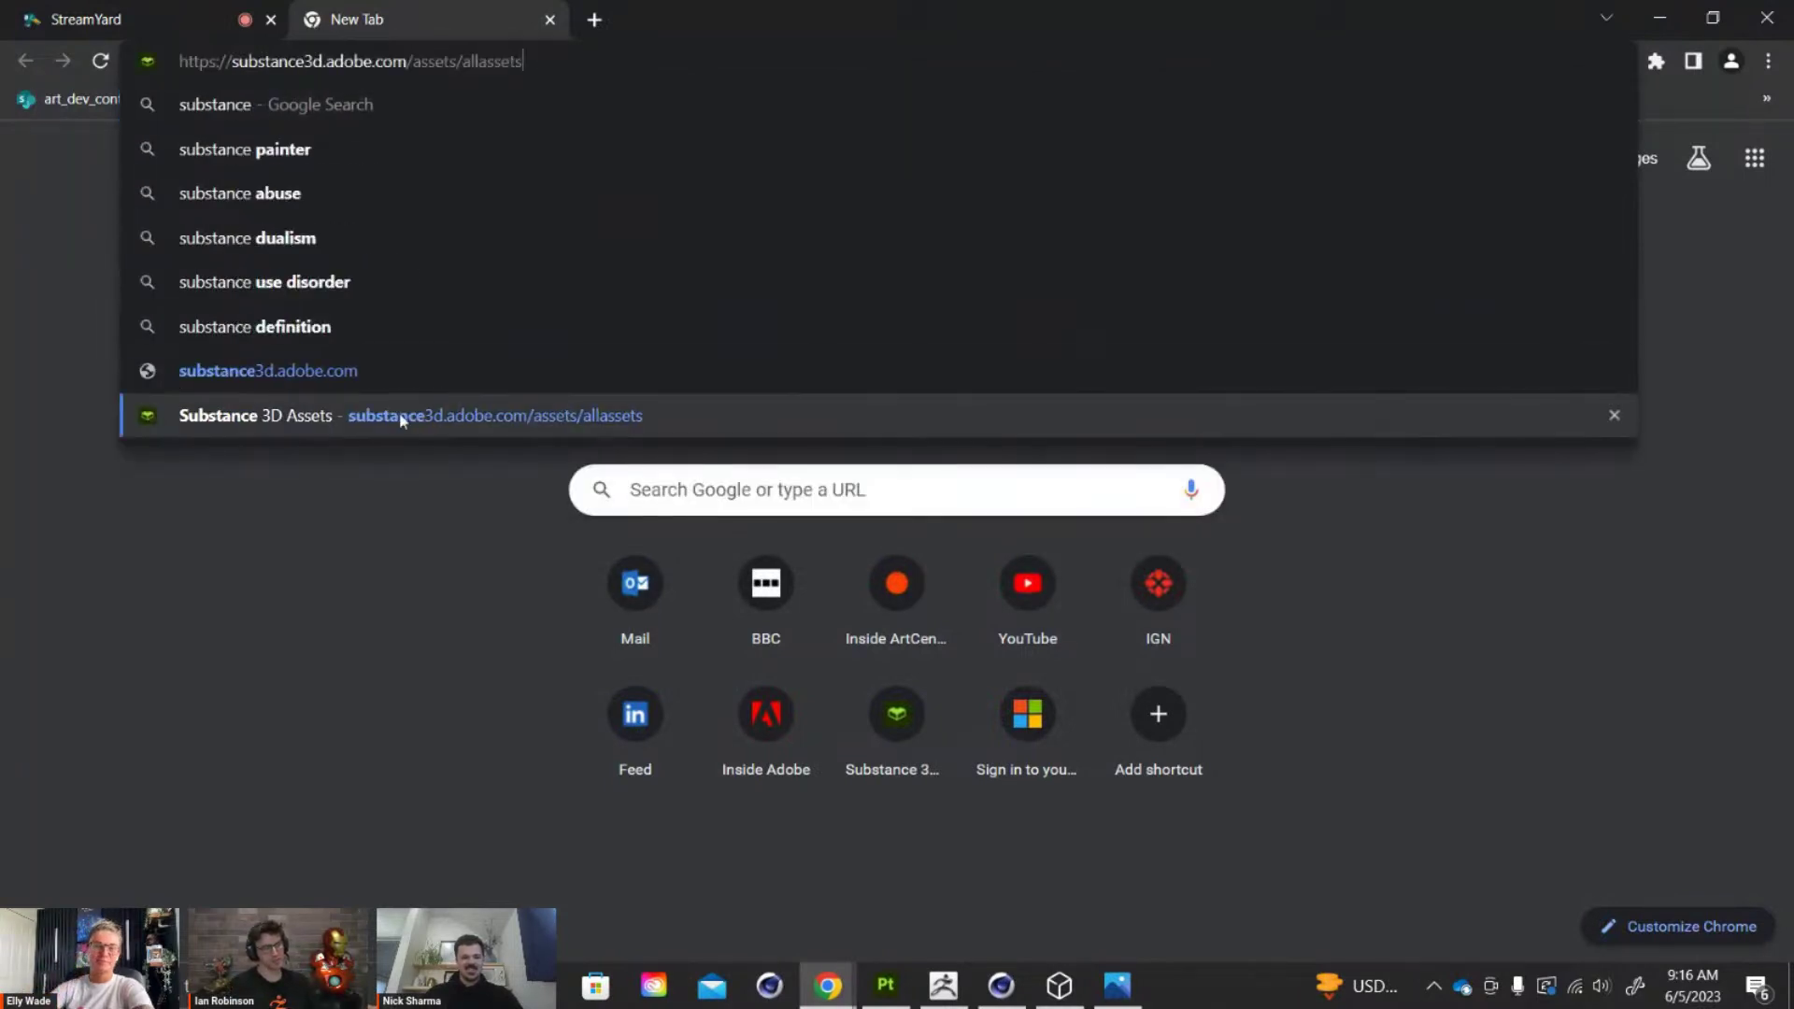
pyautogui.click(405, 414)
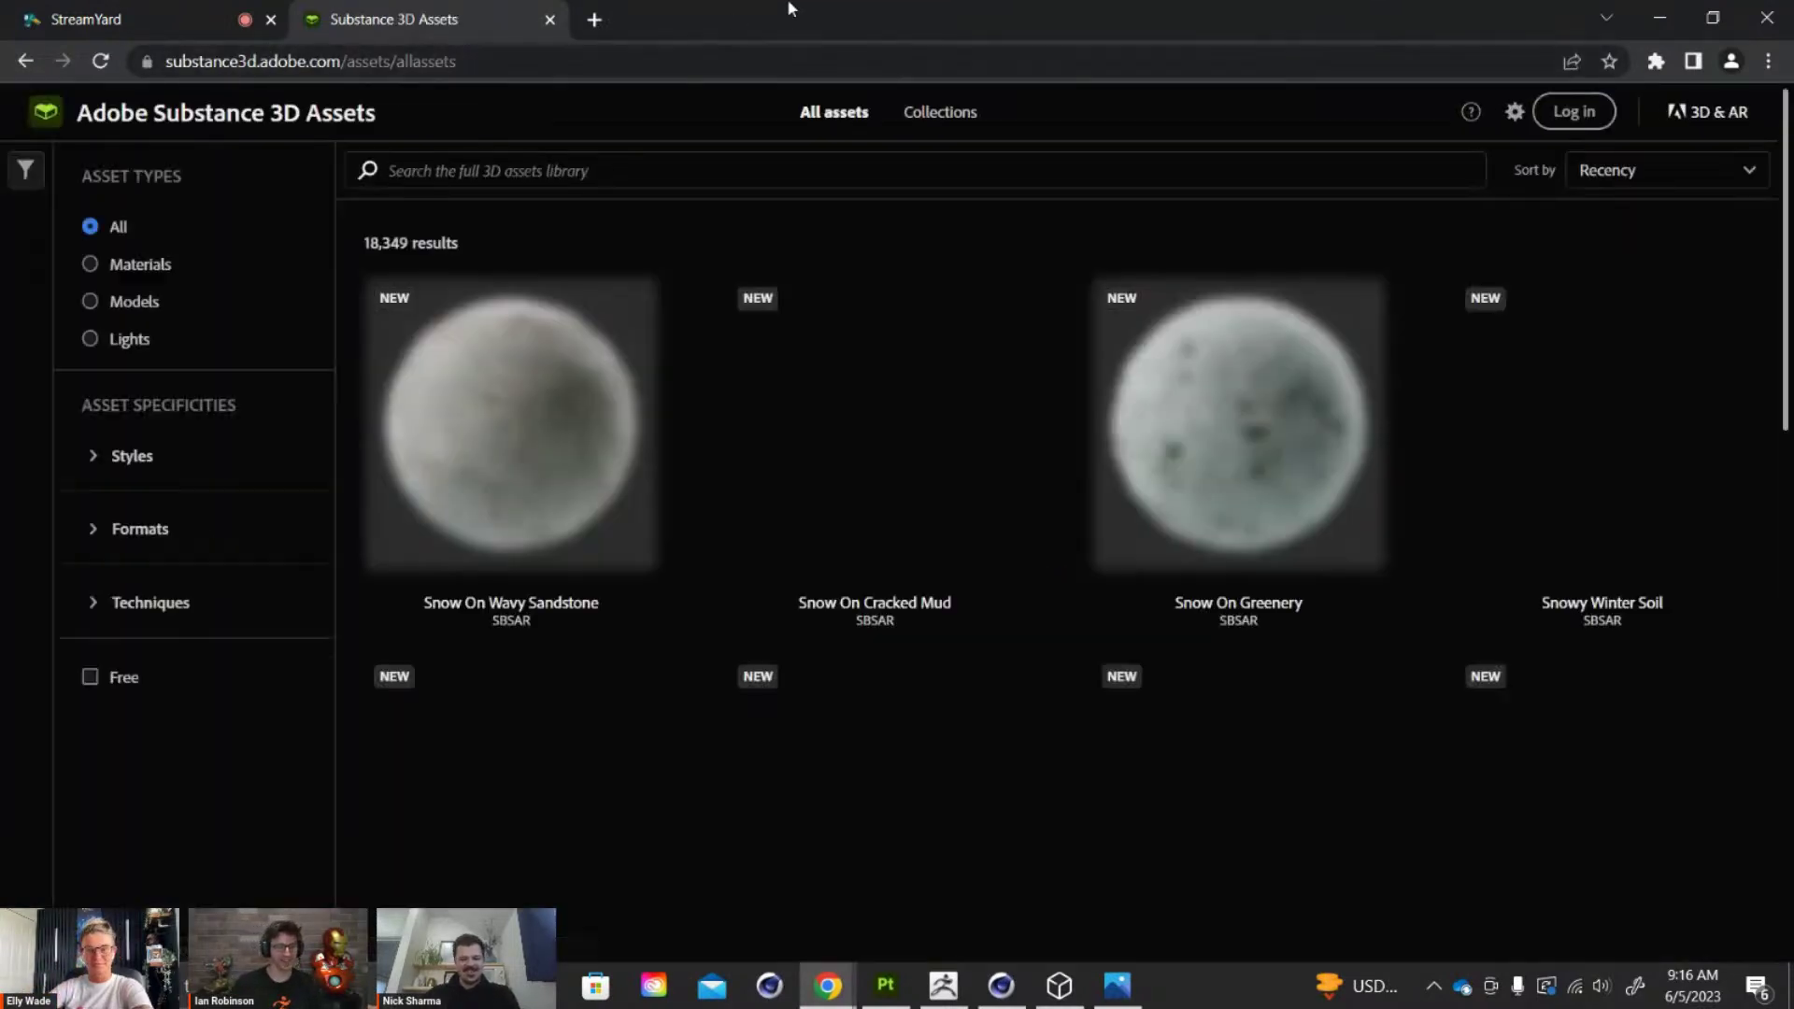
pyautogui.click(136, 115)
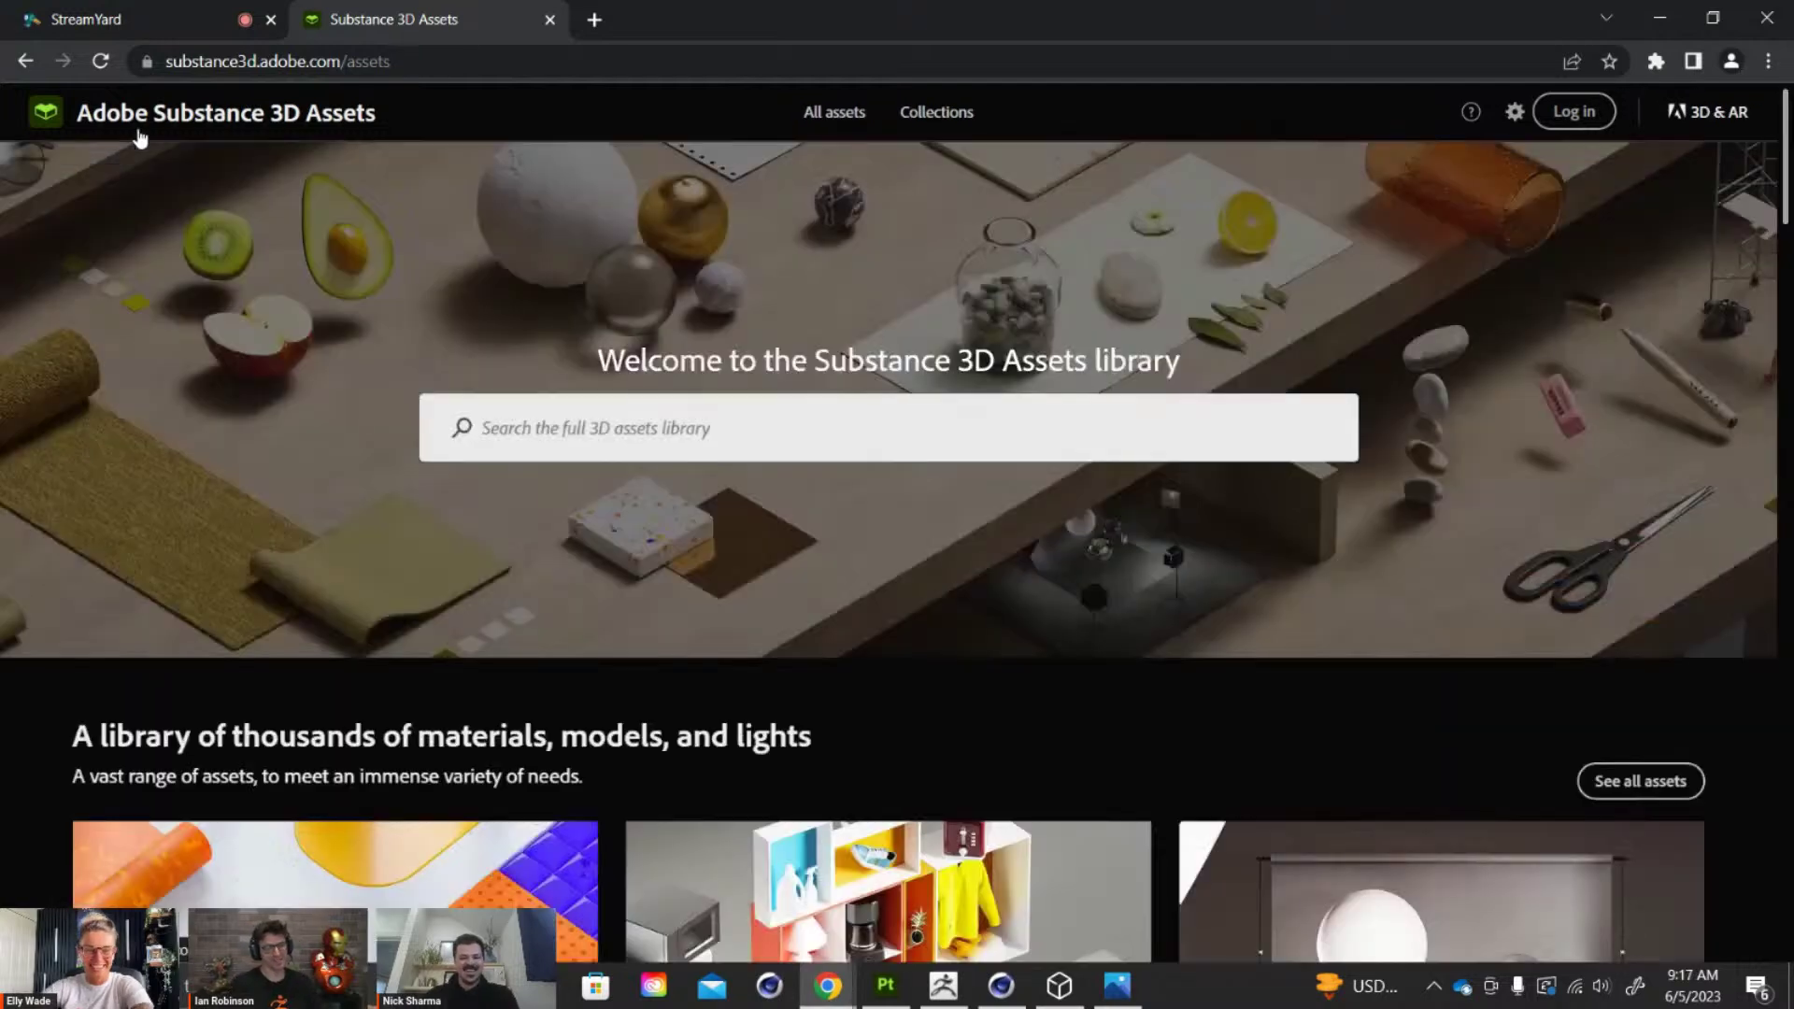
pyautogui.scroll(-1, 458, 644)
pyautogui.scroll(1, 476, 682)
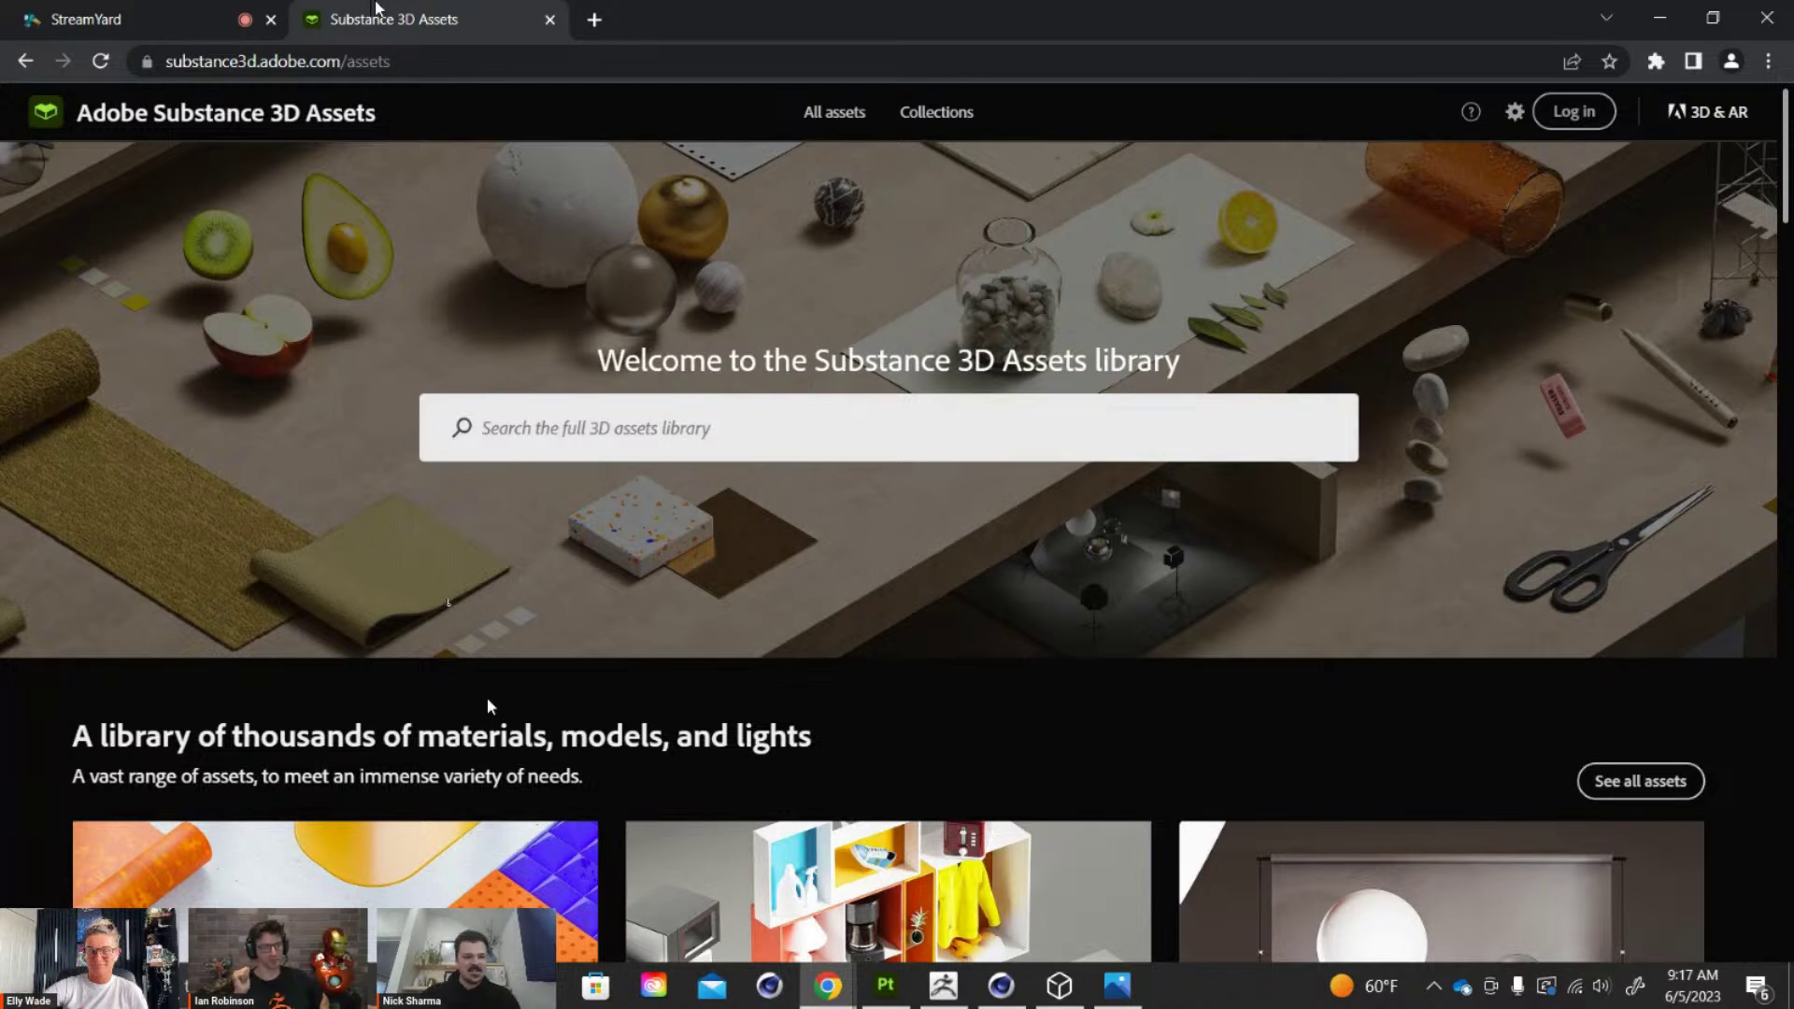
# Return to the StreamYard studio page and stop sharing the screen
pyautogui.click(229, 13)
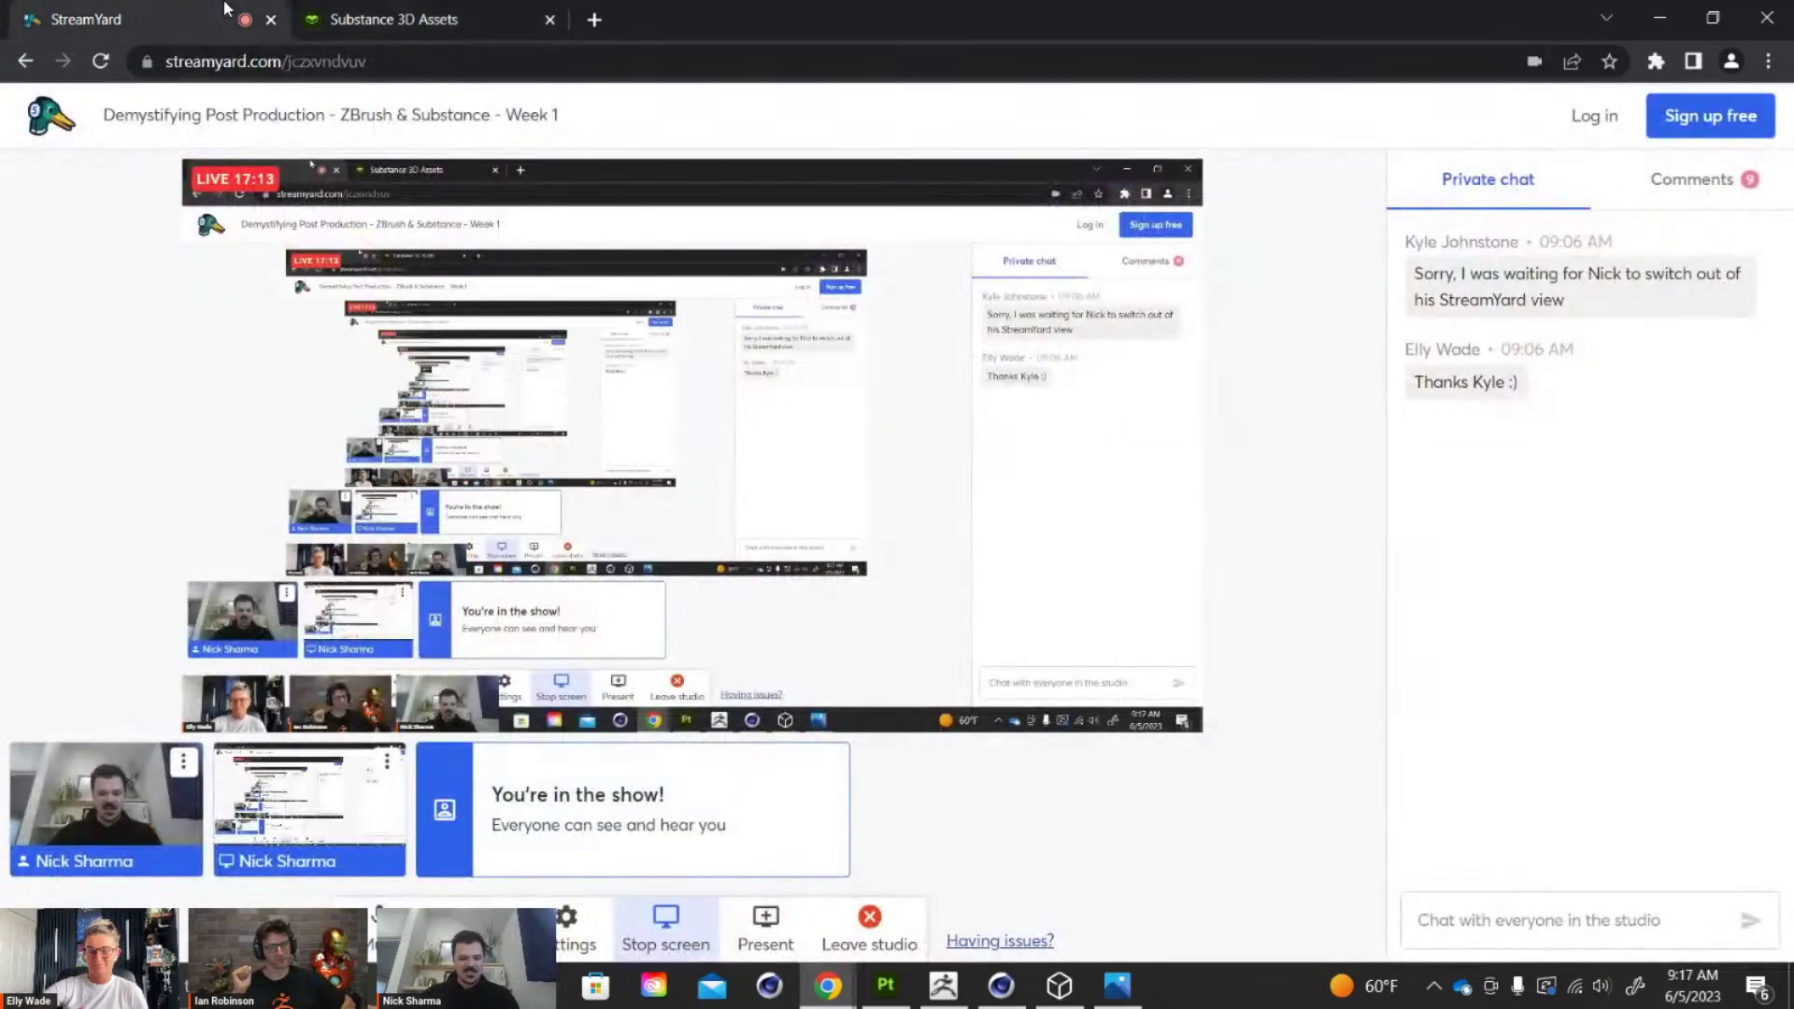
pyautogui.click(682, 923)
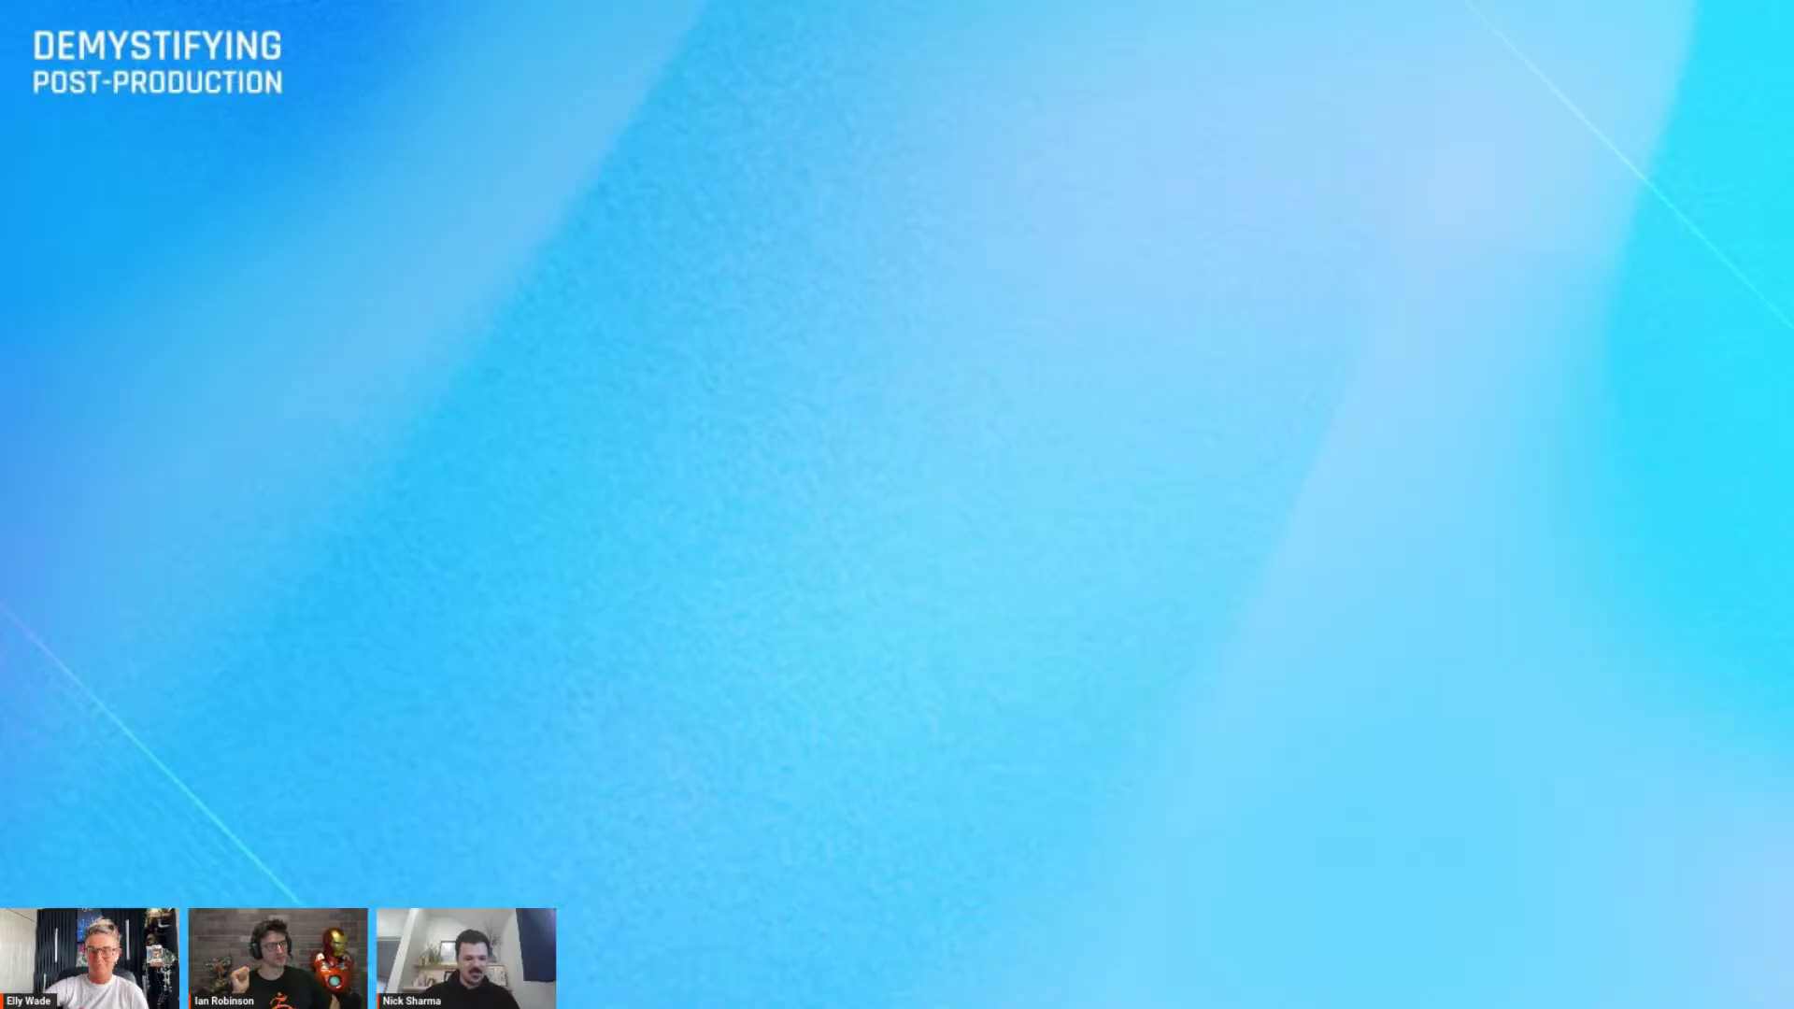
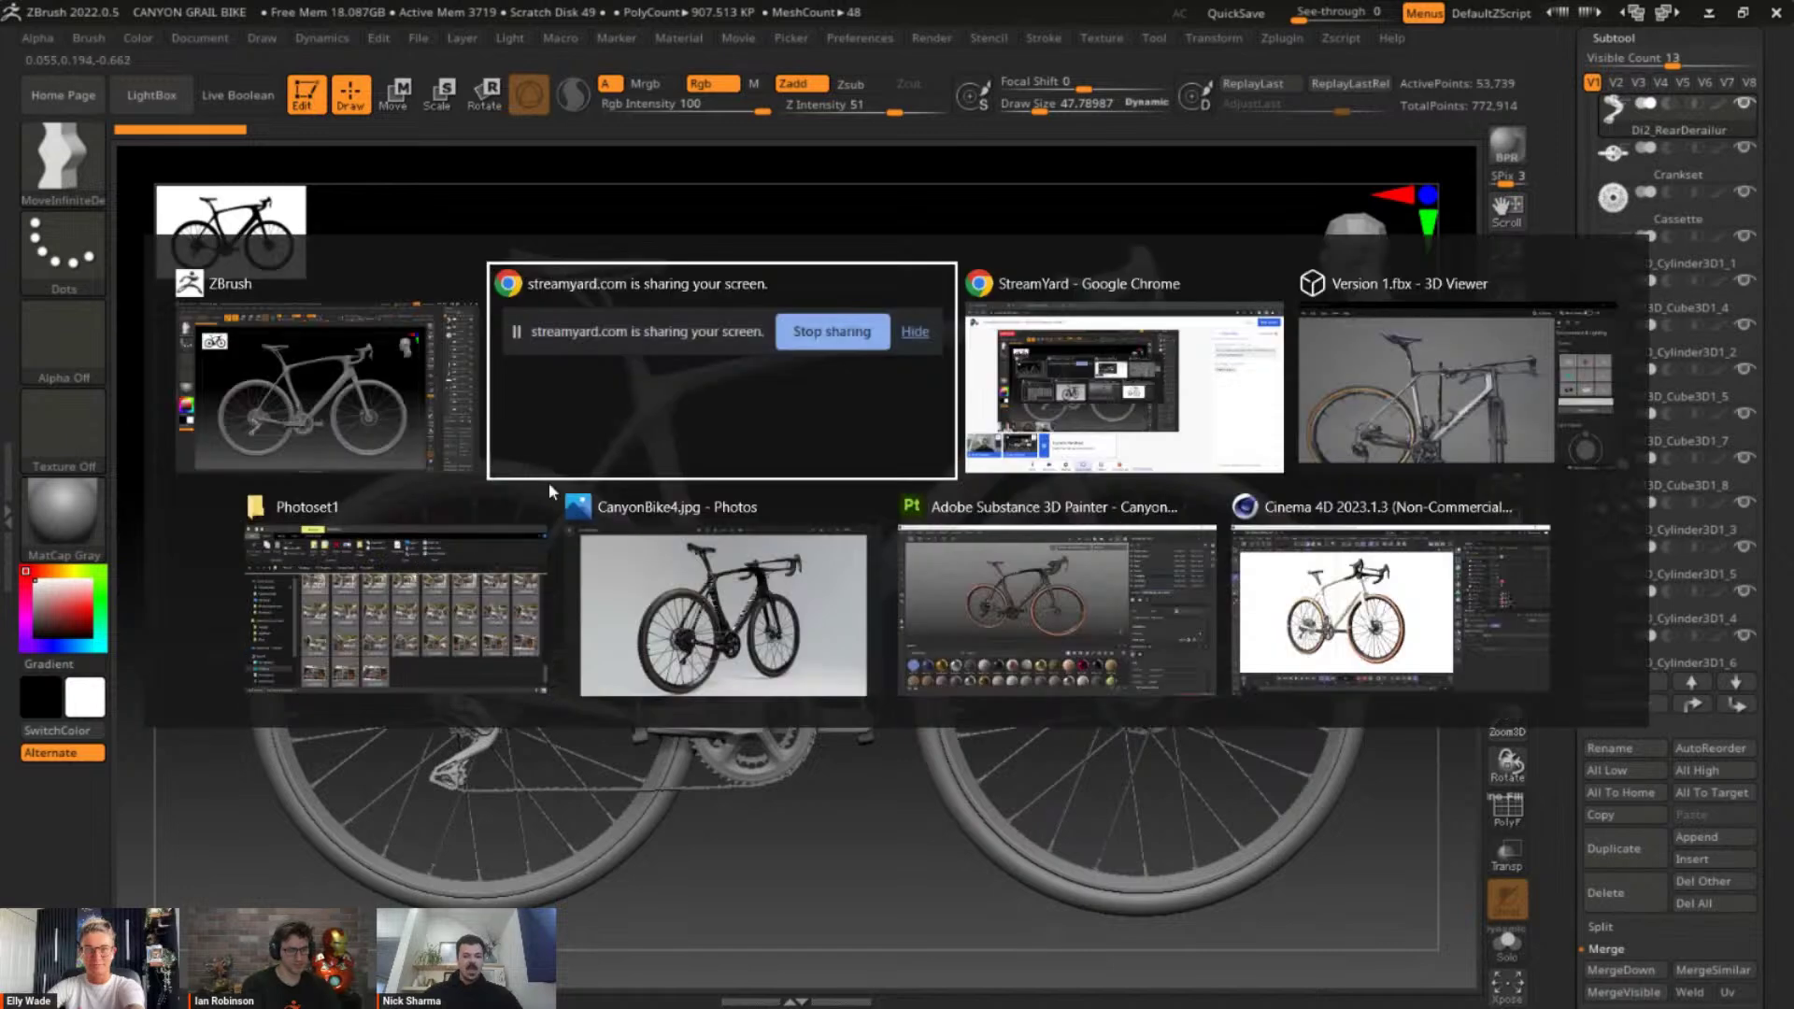
# Switch to Chrome, return to the Substance 3D Assets home page, and find its Materials, Models and Lights categories
pyautogui.click(1102, 369)
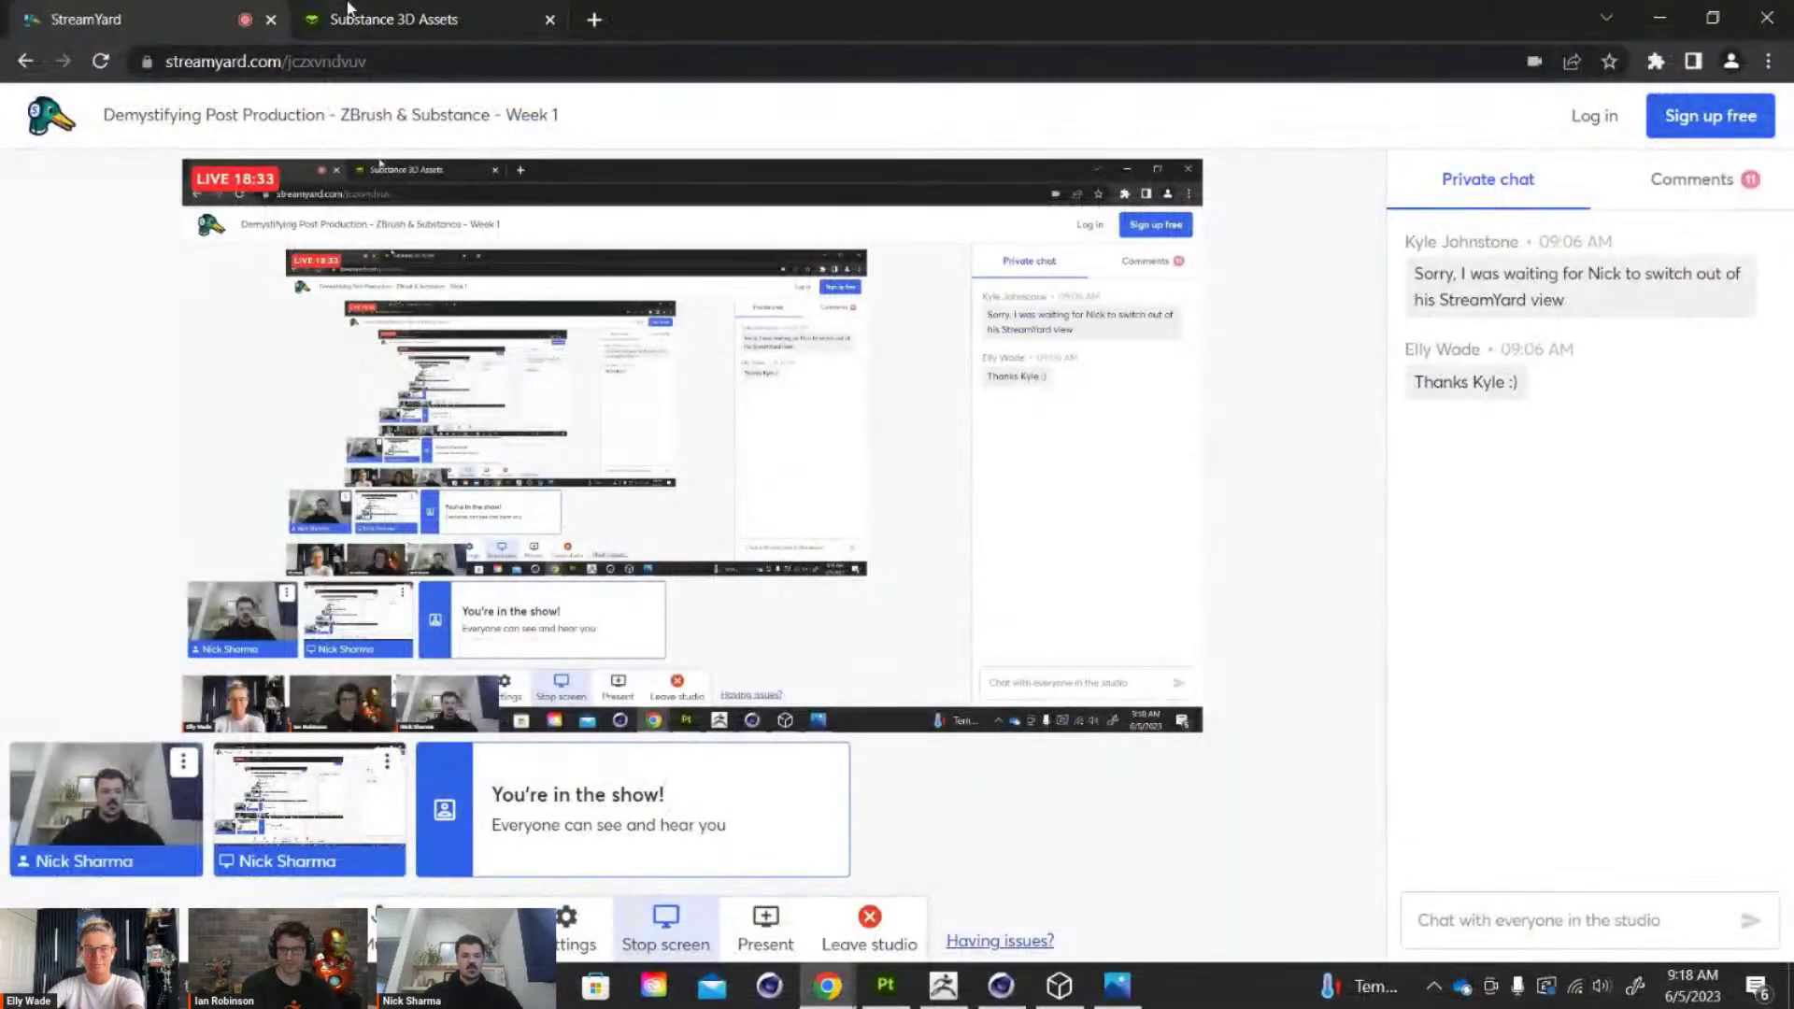
pyautogui.hotkey('ctrl', 'Tab')
pyautogui.scroll(-1, 715, 551)
pyautogui.scroll(1, 716, 551)
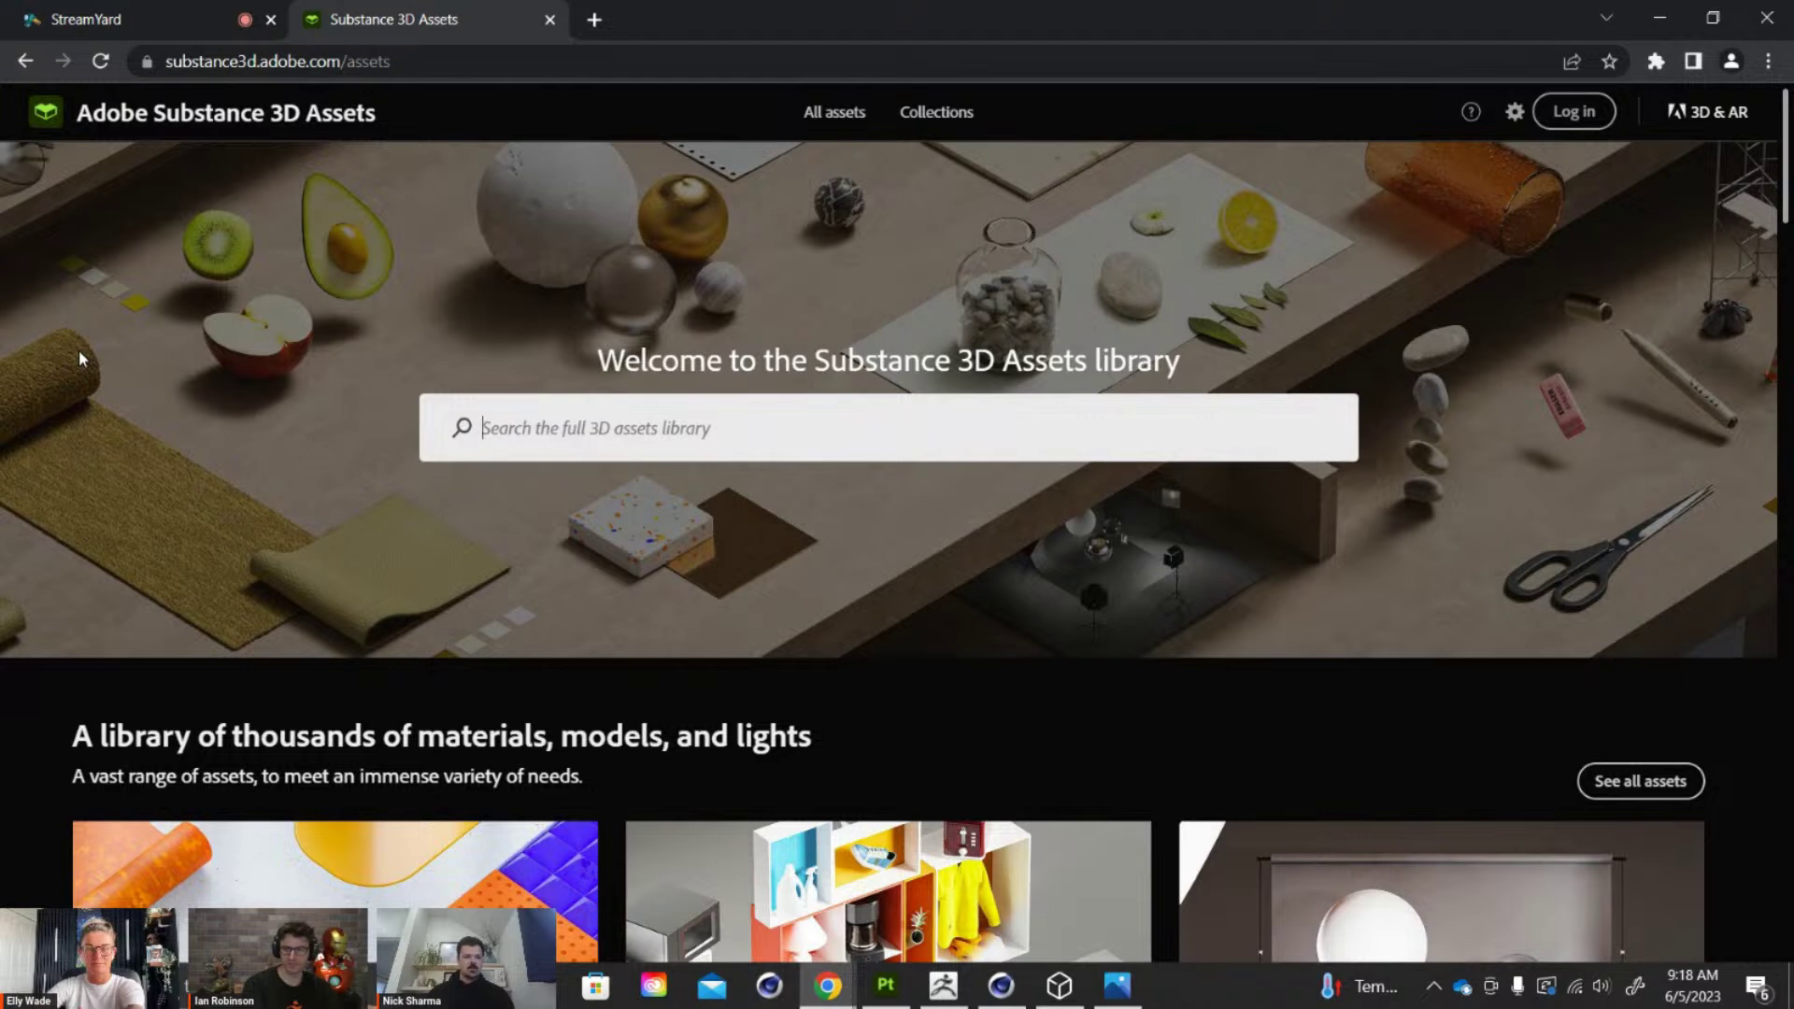
pyautogui.scroll(-5, 79, 358)
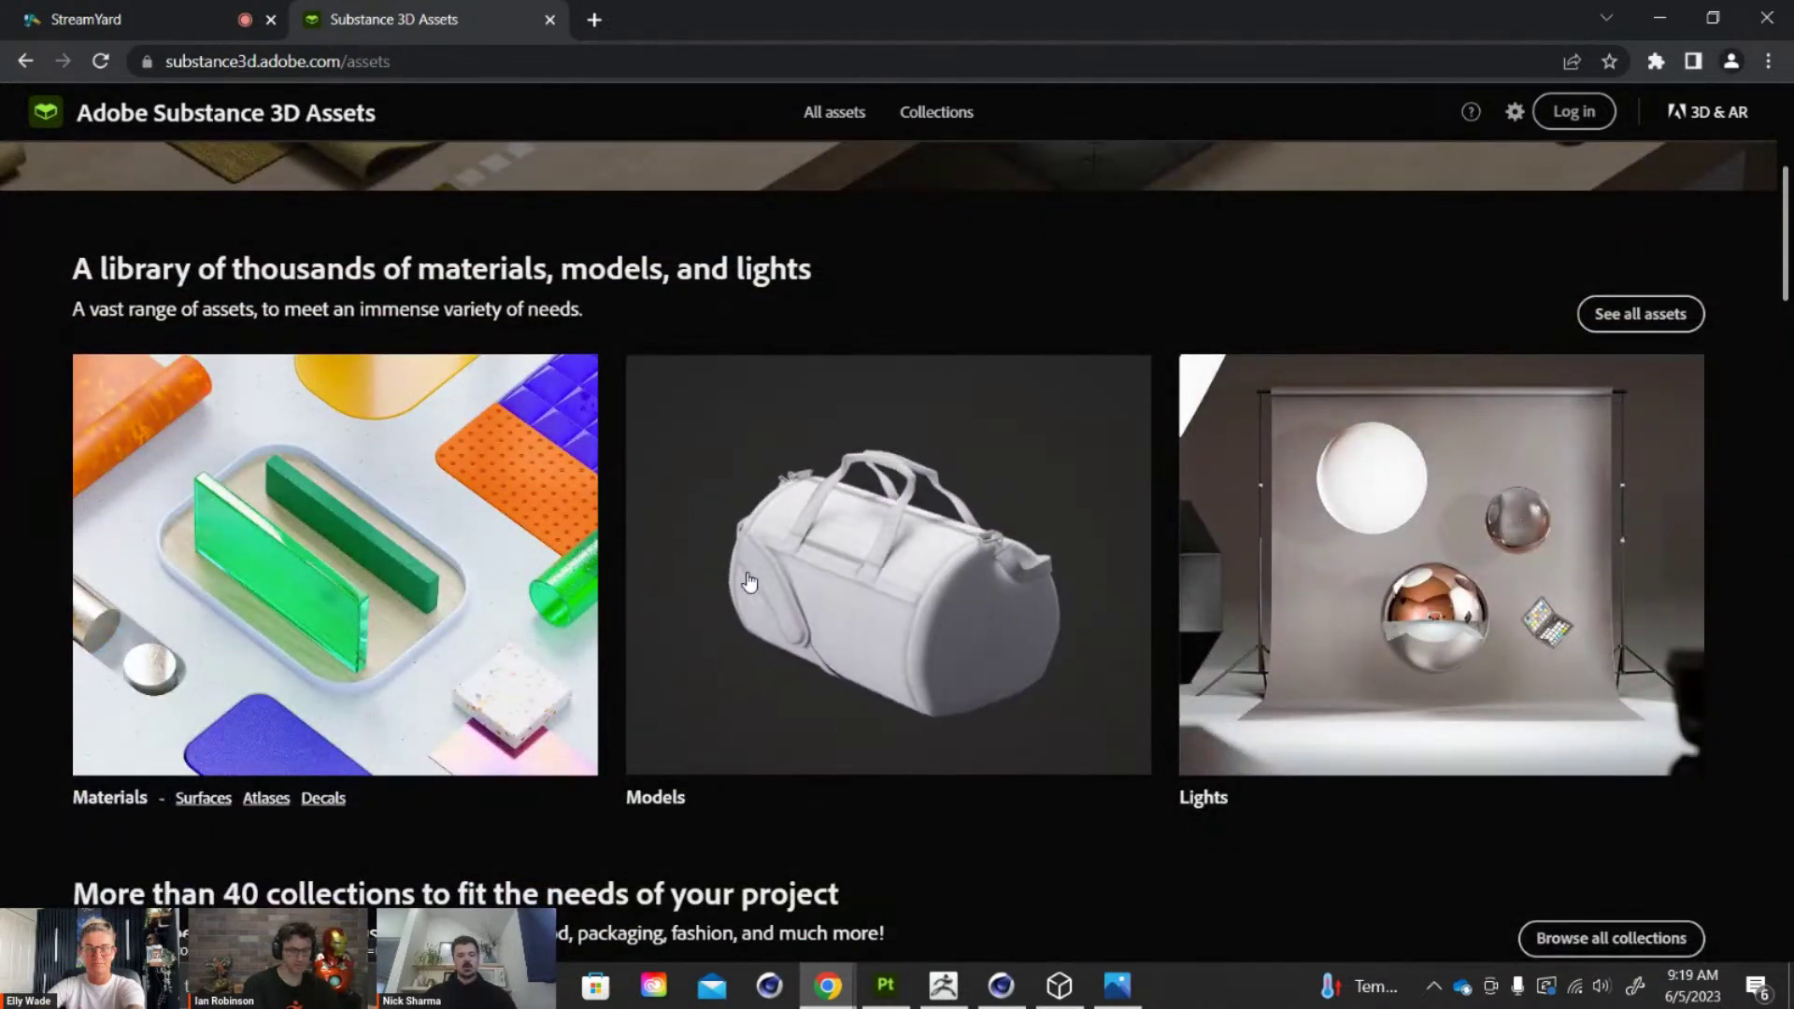
# Open the Models category of Substance 3D Assets and search it for "wheel"
pyautogui.click(747, 581)
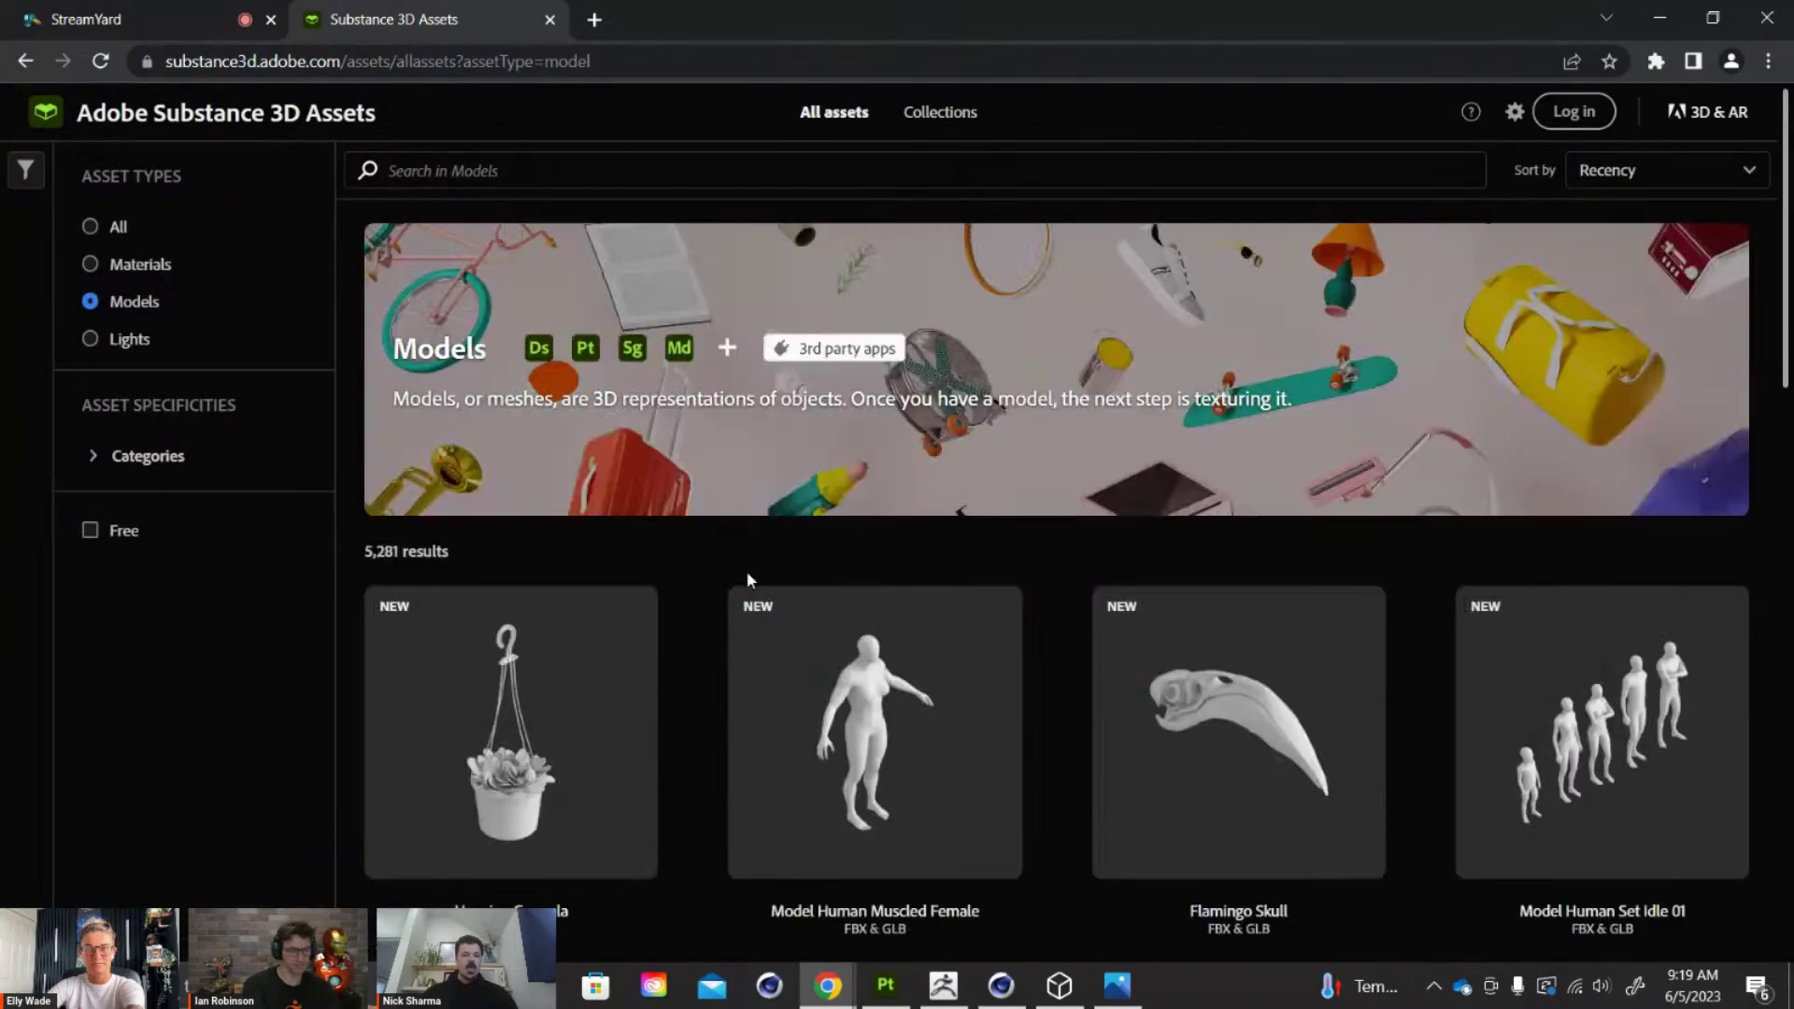
pyautogui.scroll(-2, 700, 608)
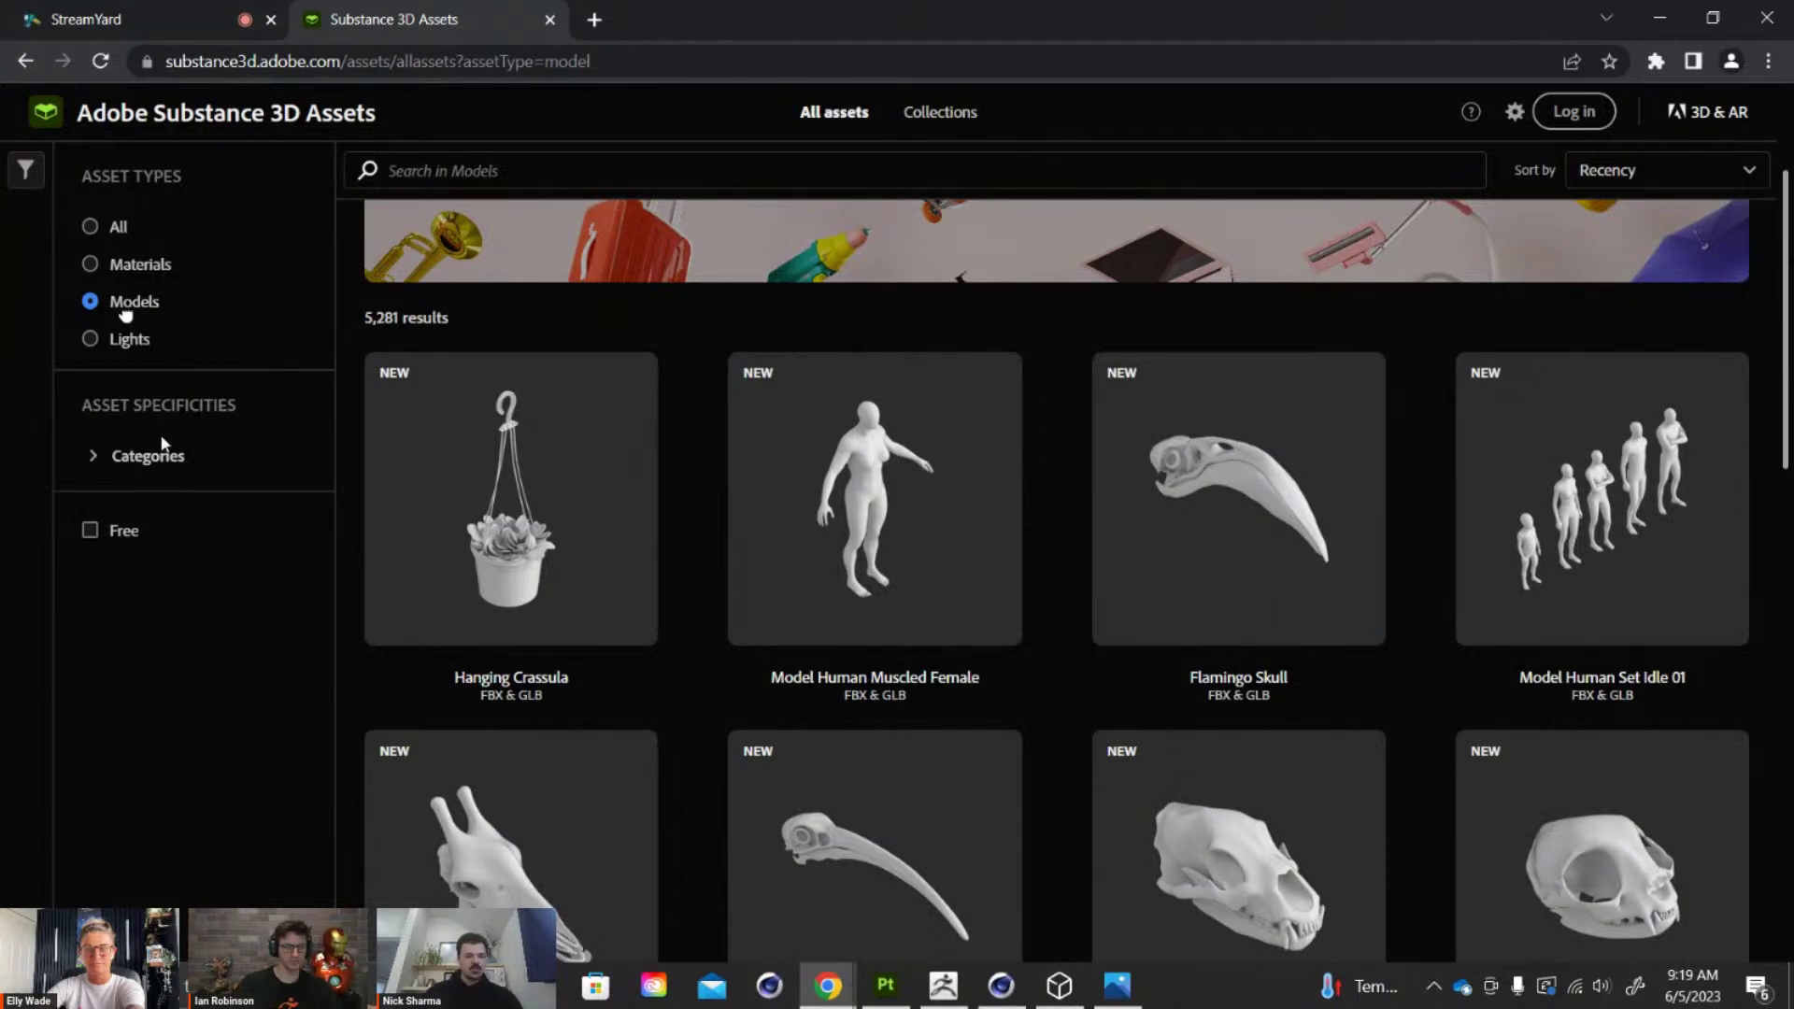
pyautogui.click(600, 162)
pyautogui.write('wheel')
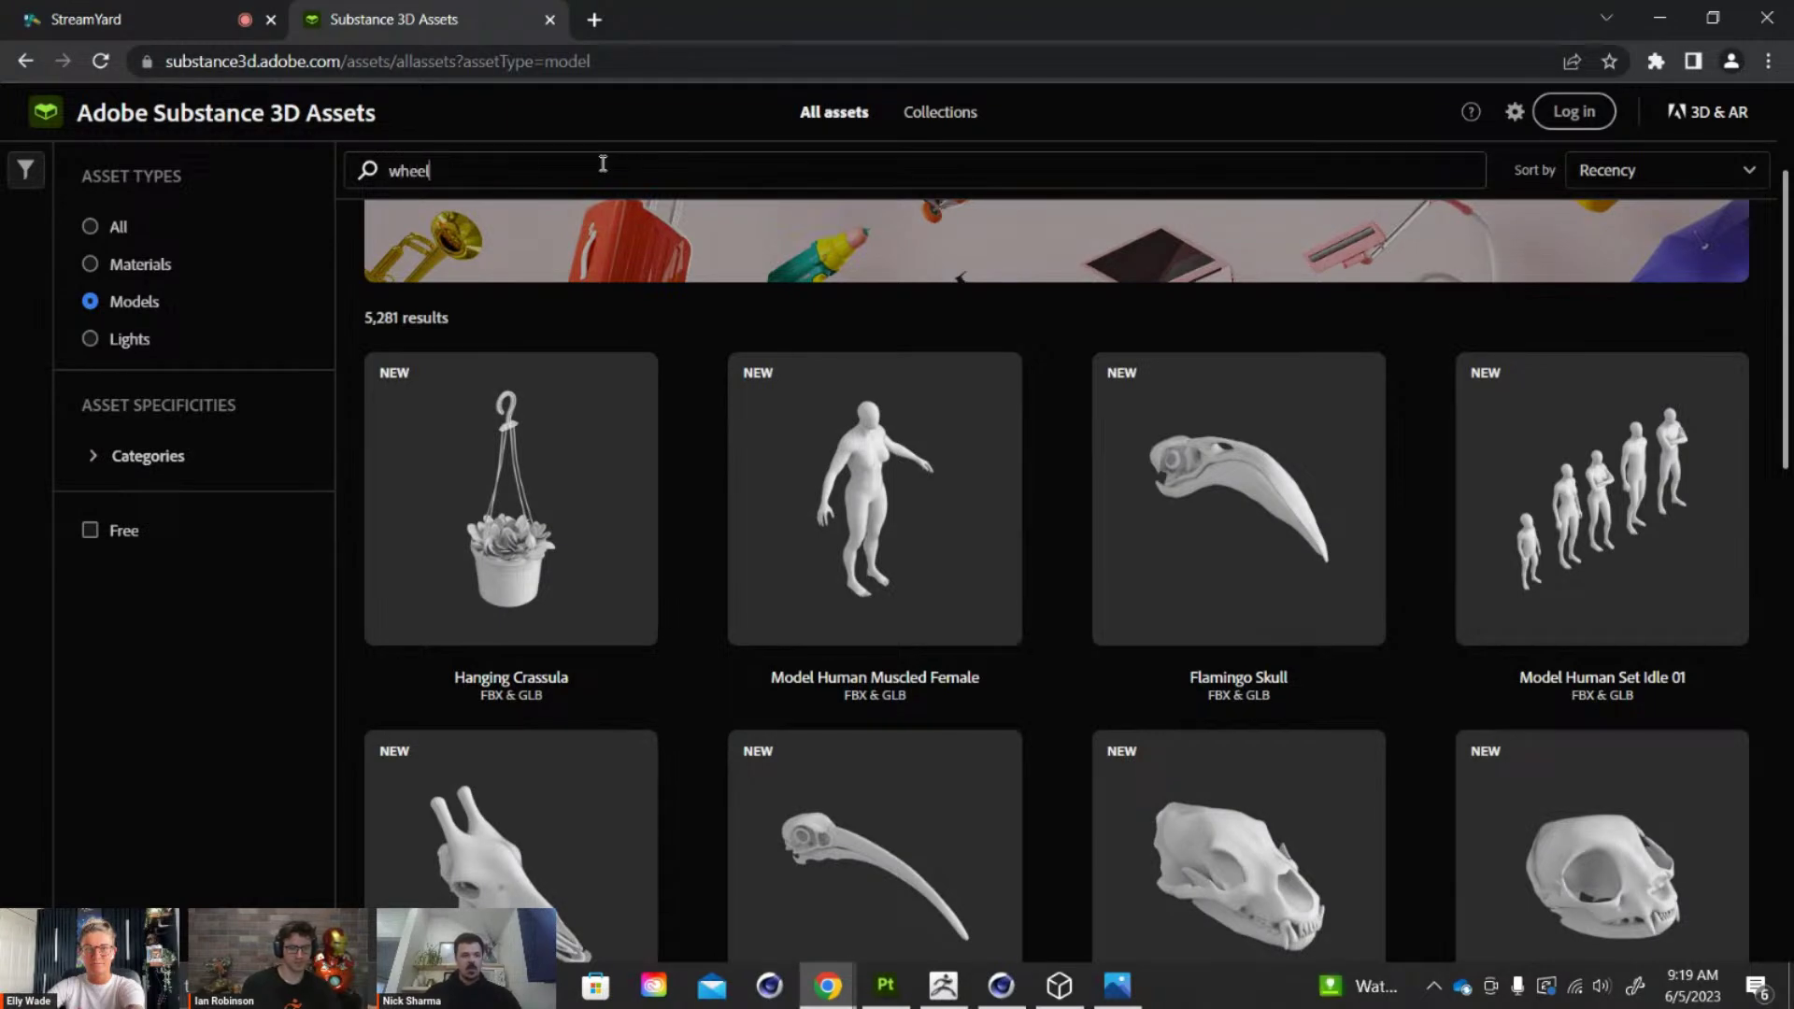
pyautogui.press('Return')
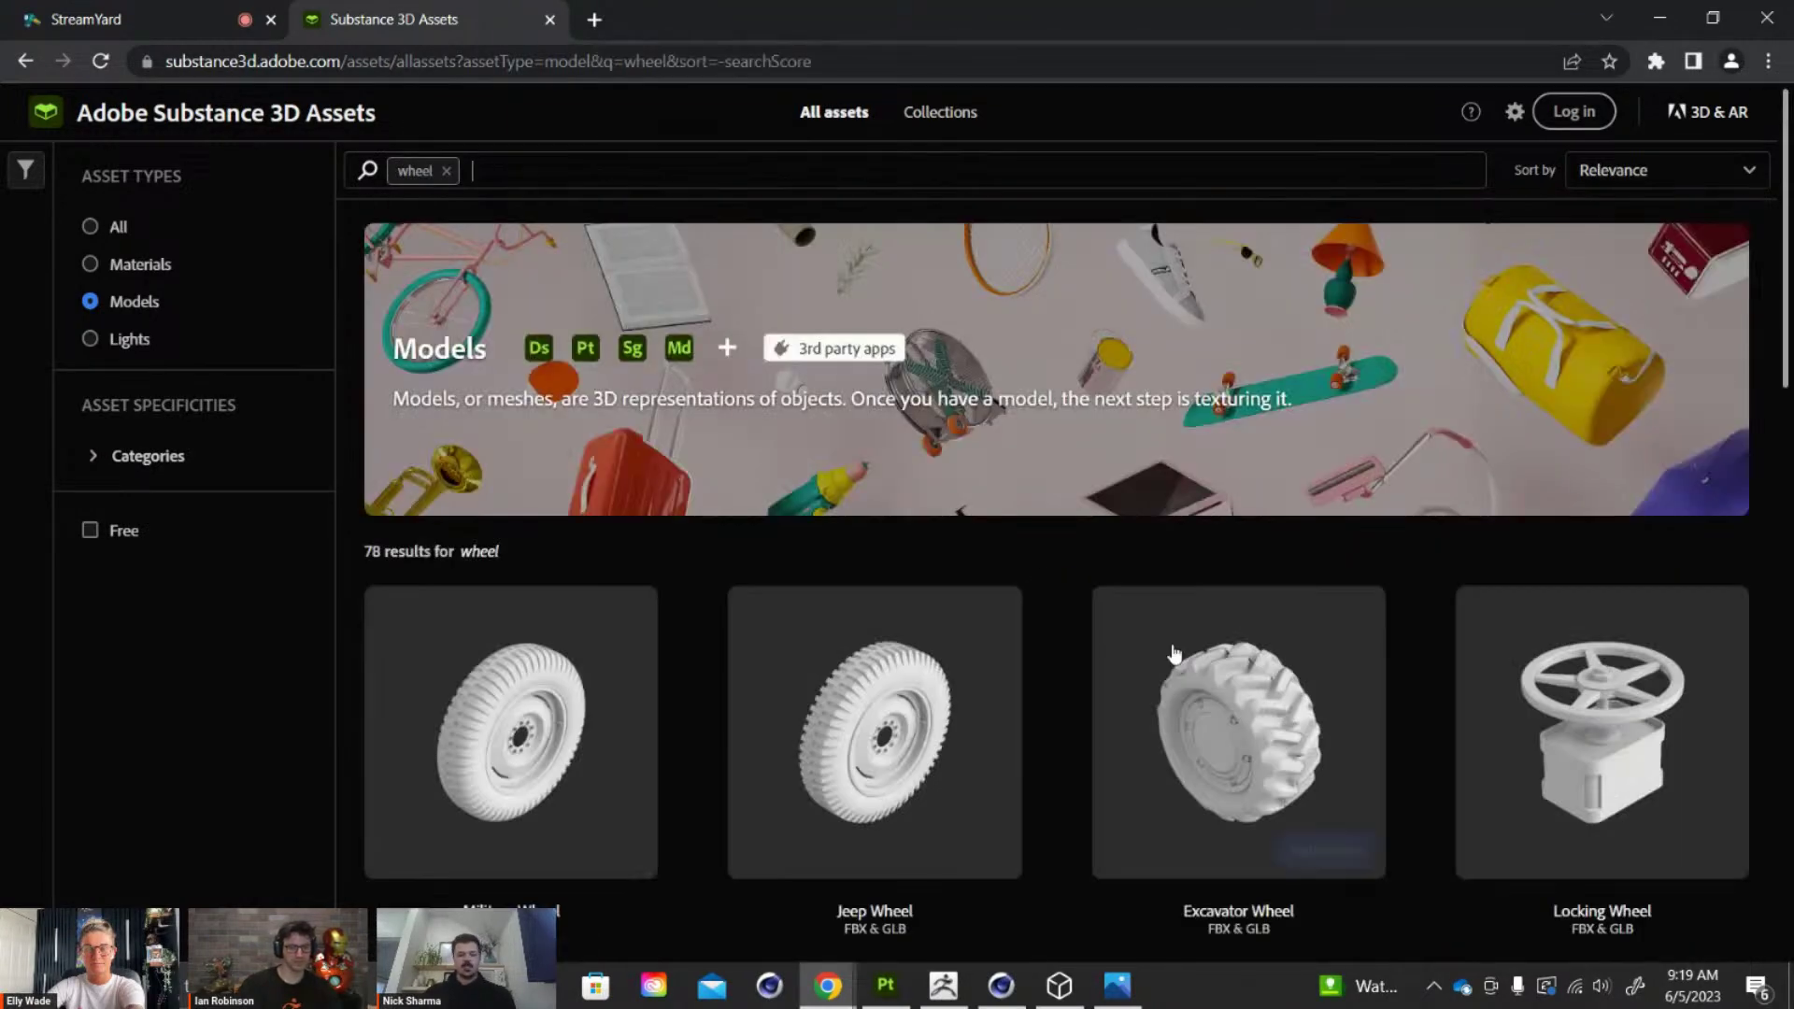
# Look through the wheel search results for models suitable for a bicycle
pyautogui.scroll(-3, 1069, 697)
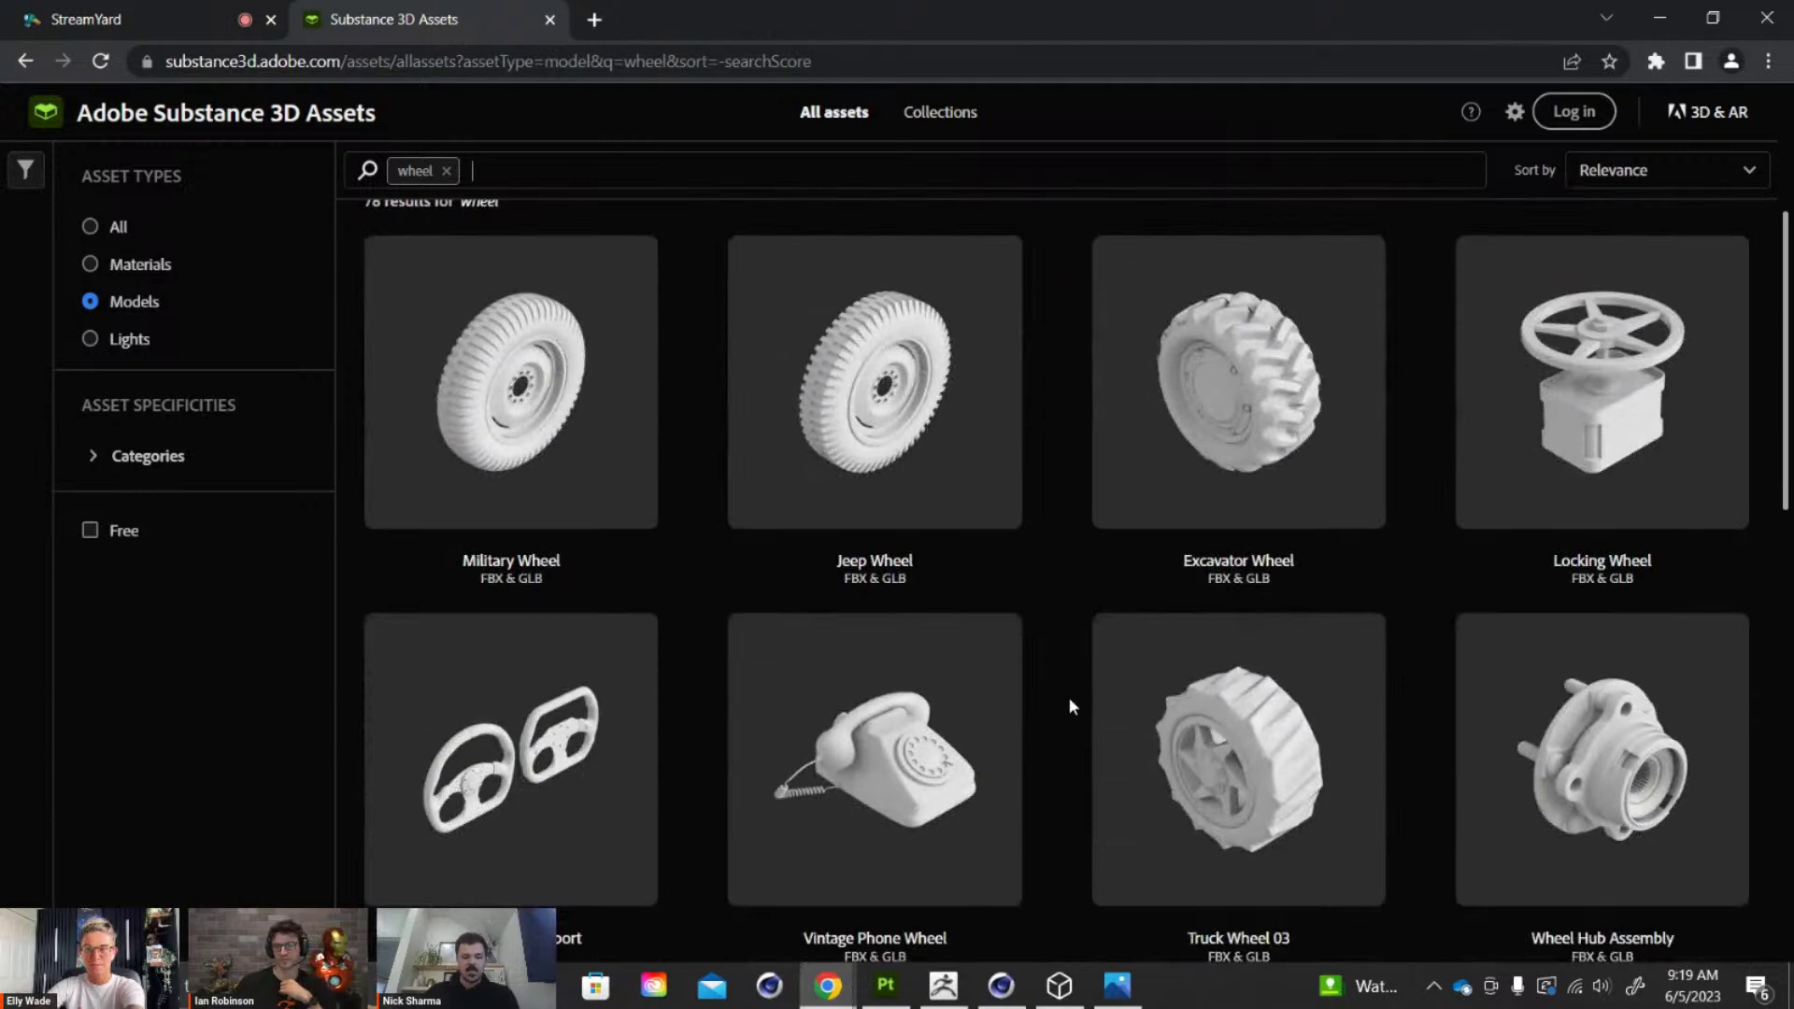
pyautogui.scroll(-1, 1069, 697)
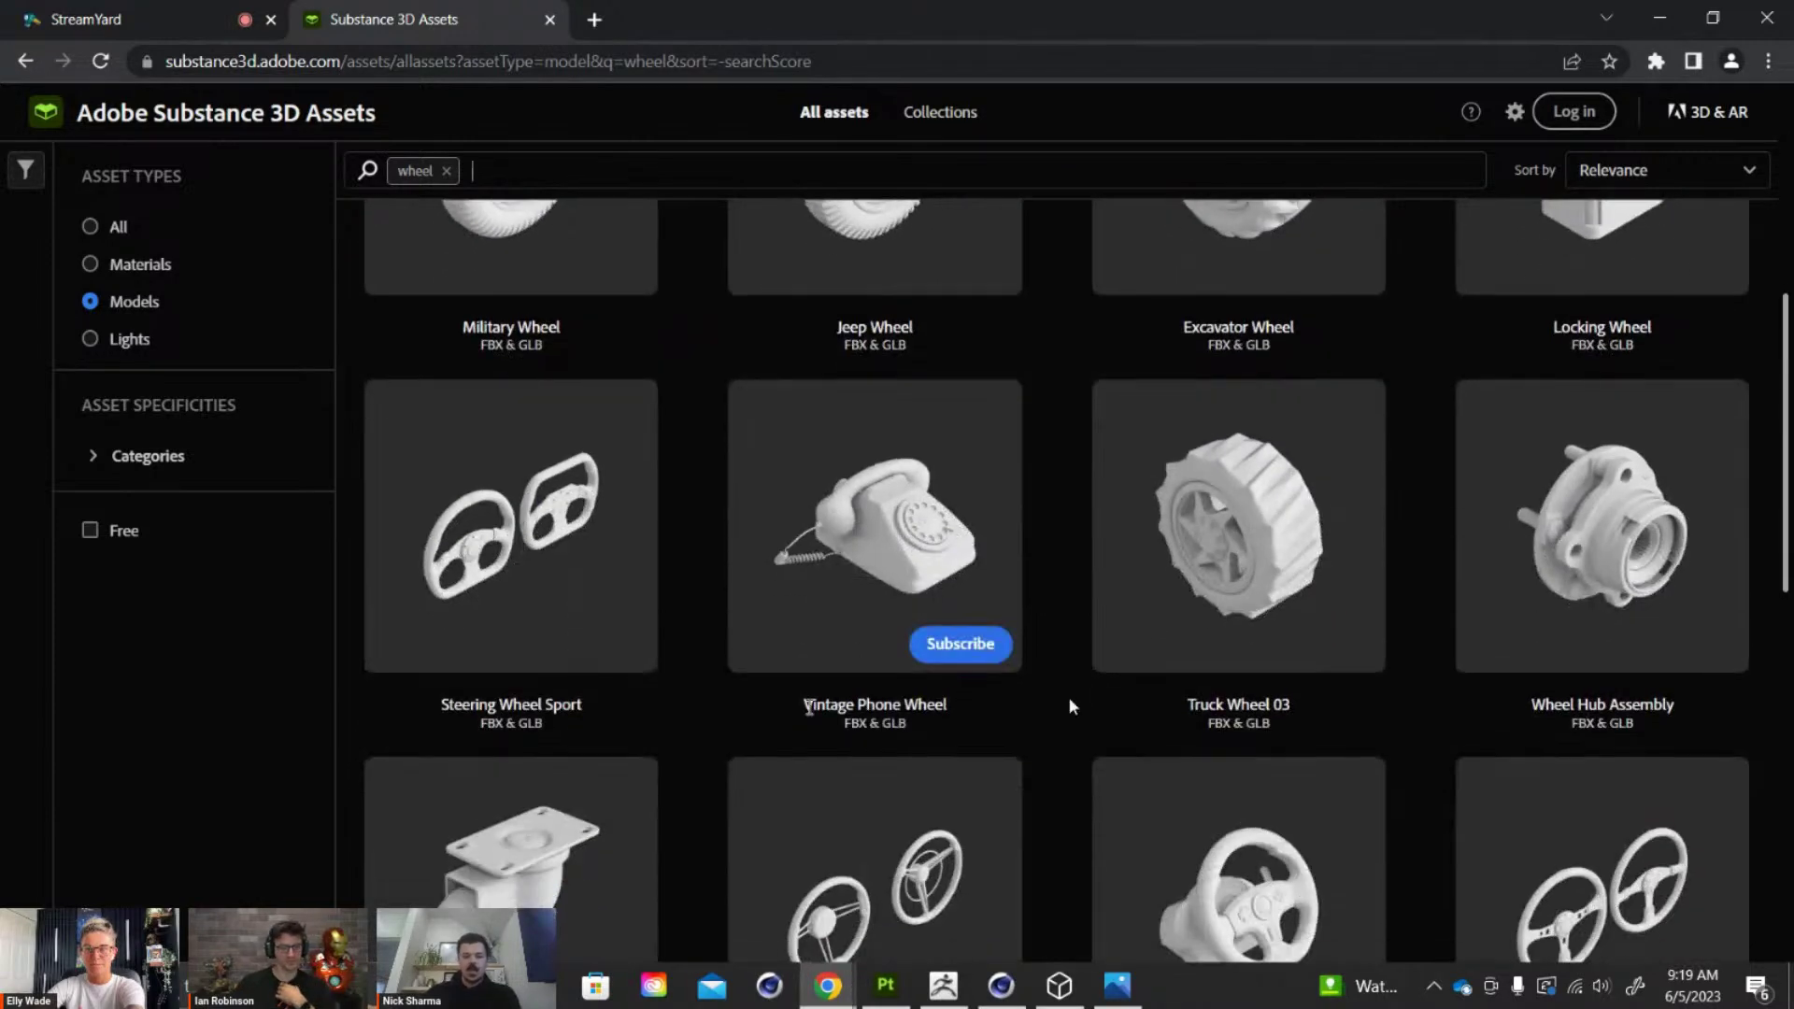
pyautogui.scroll(-4, 1034, 680)
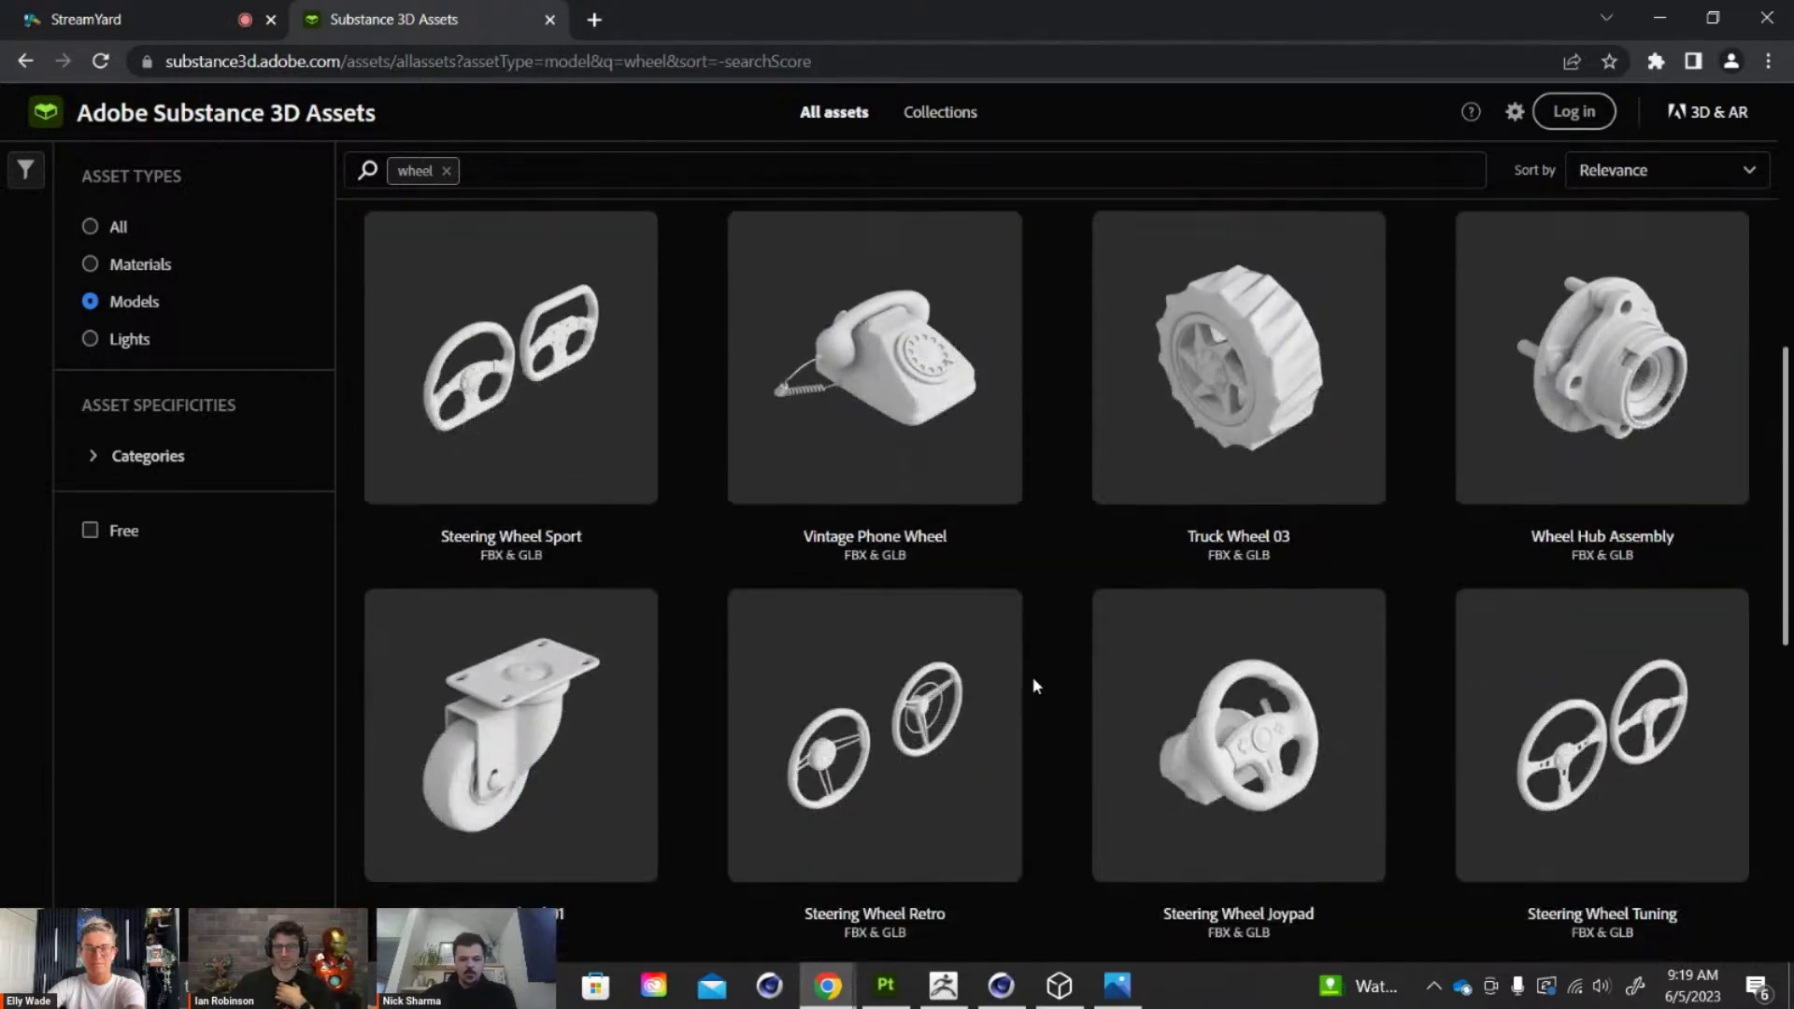
pyautogui.scroll(-5, 1033, 686)
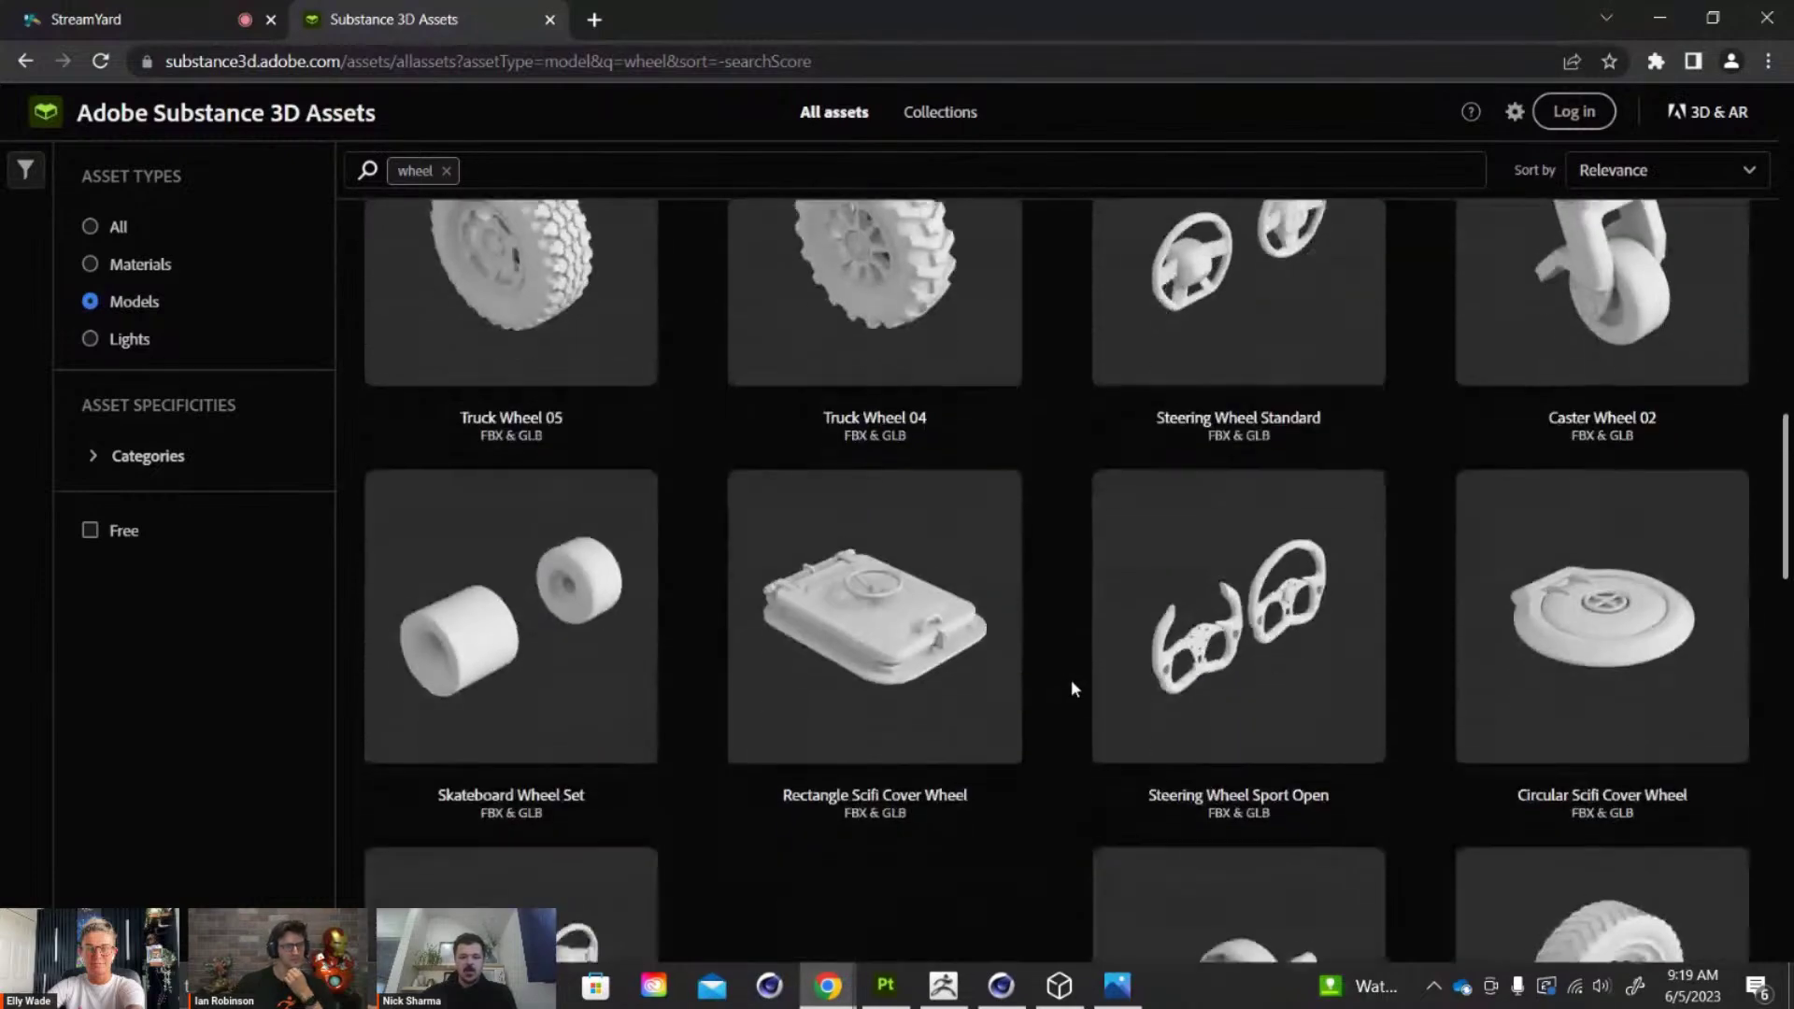
pyautogui.scroll(-6, 1090, 680)
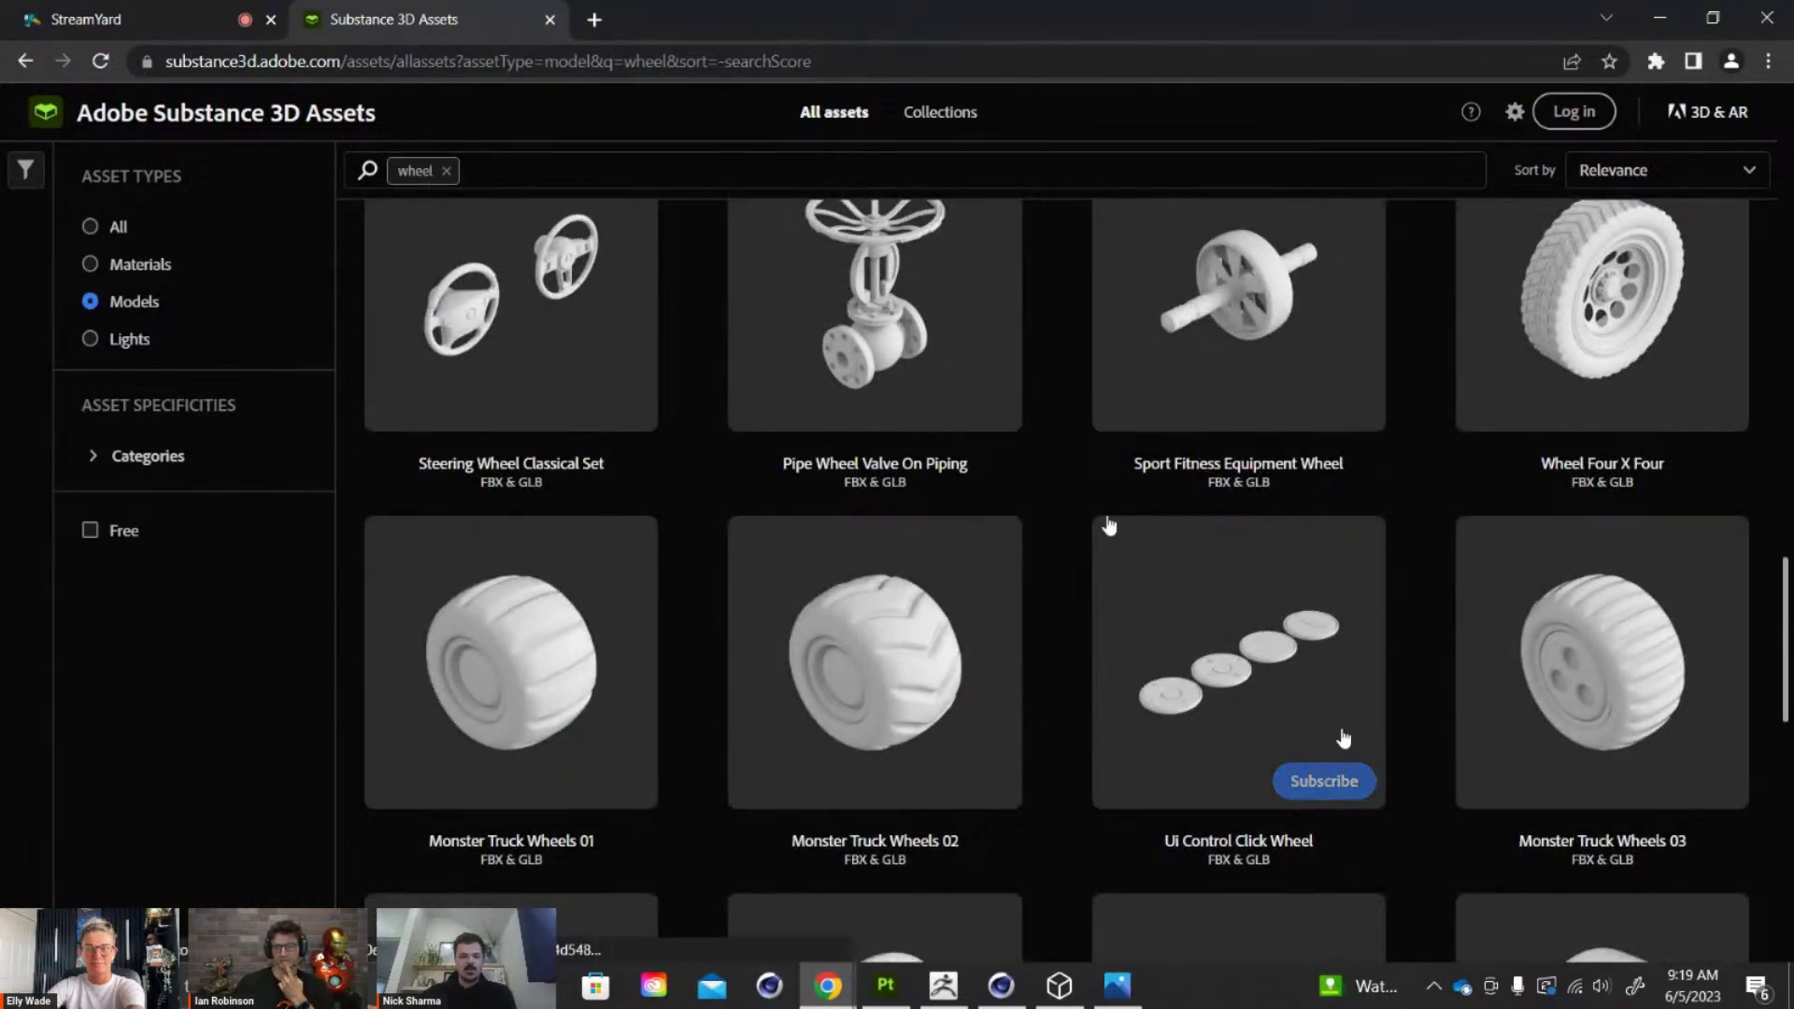
pyautogui.scroll(1, 1123, 529)
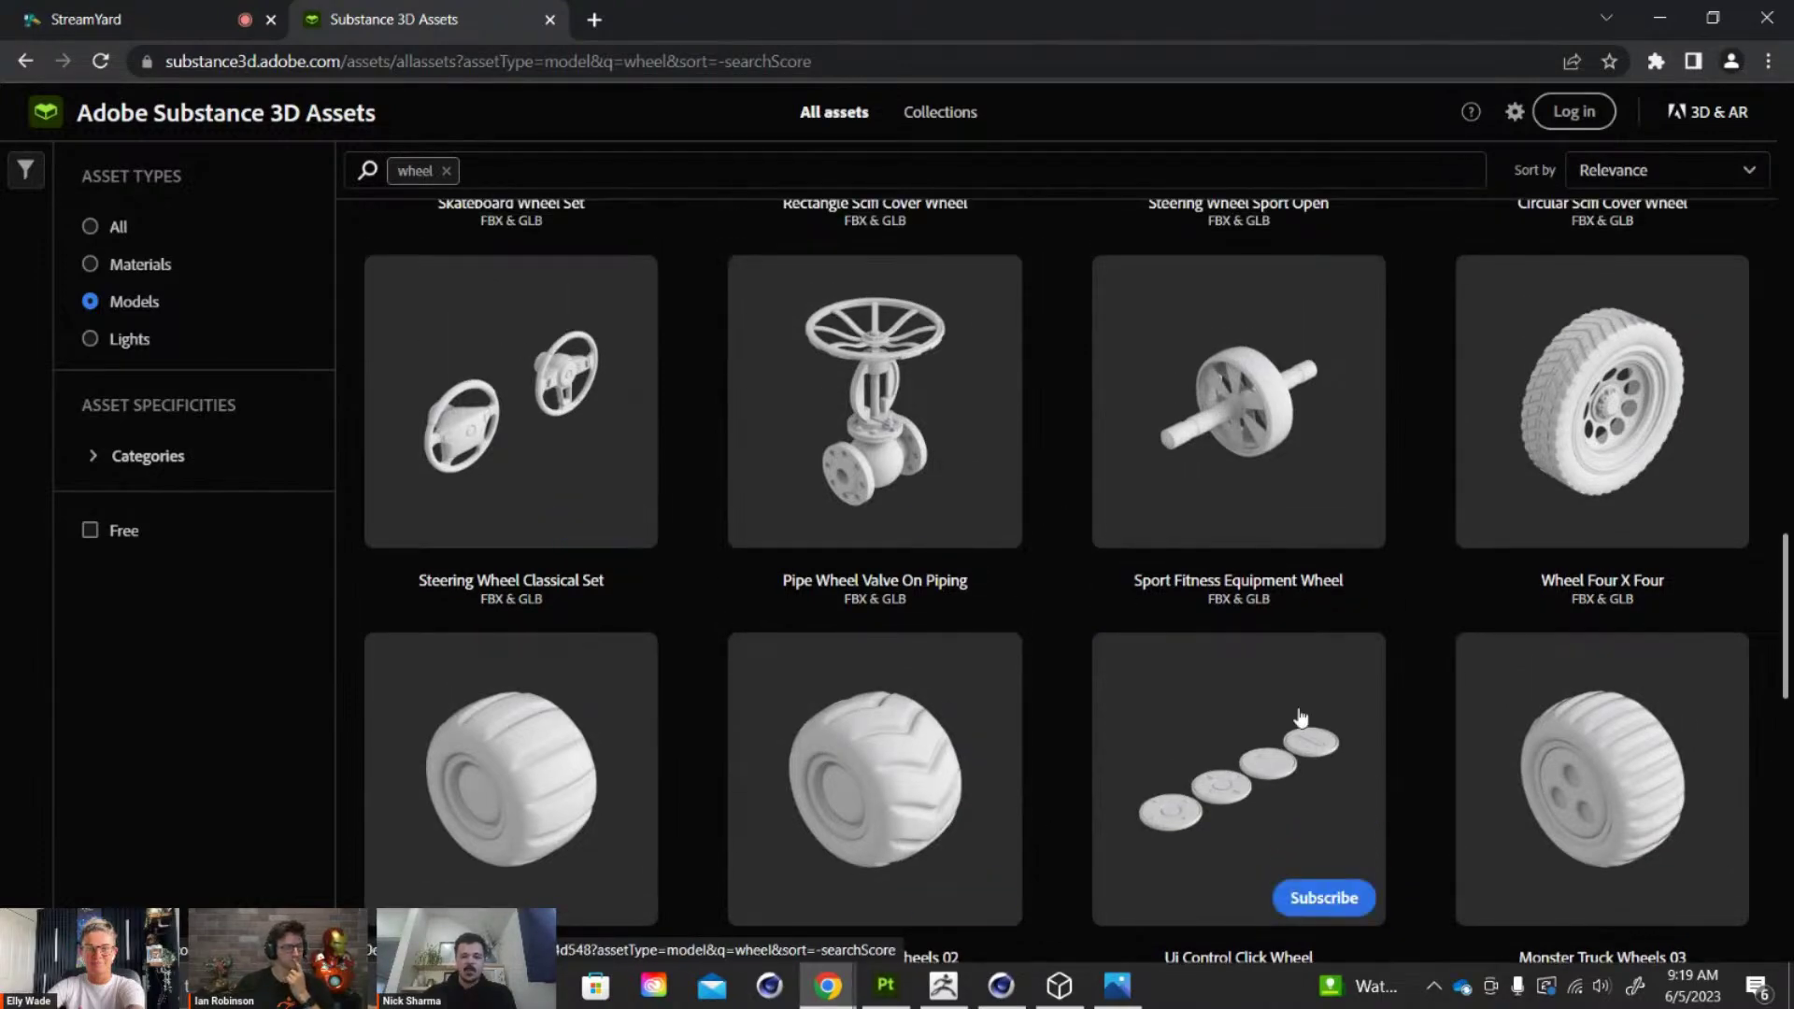
pyautogui.scroll(-1, 1313, 796)
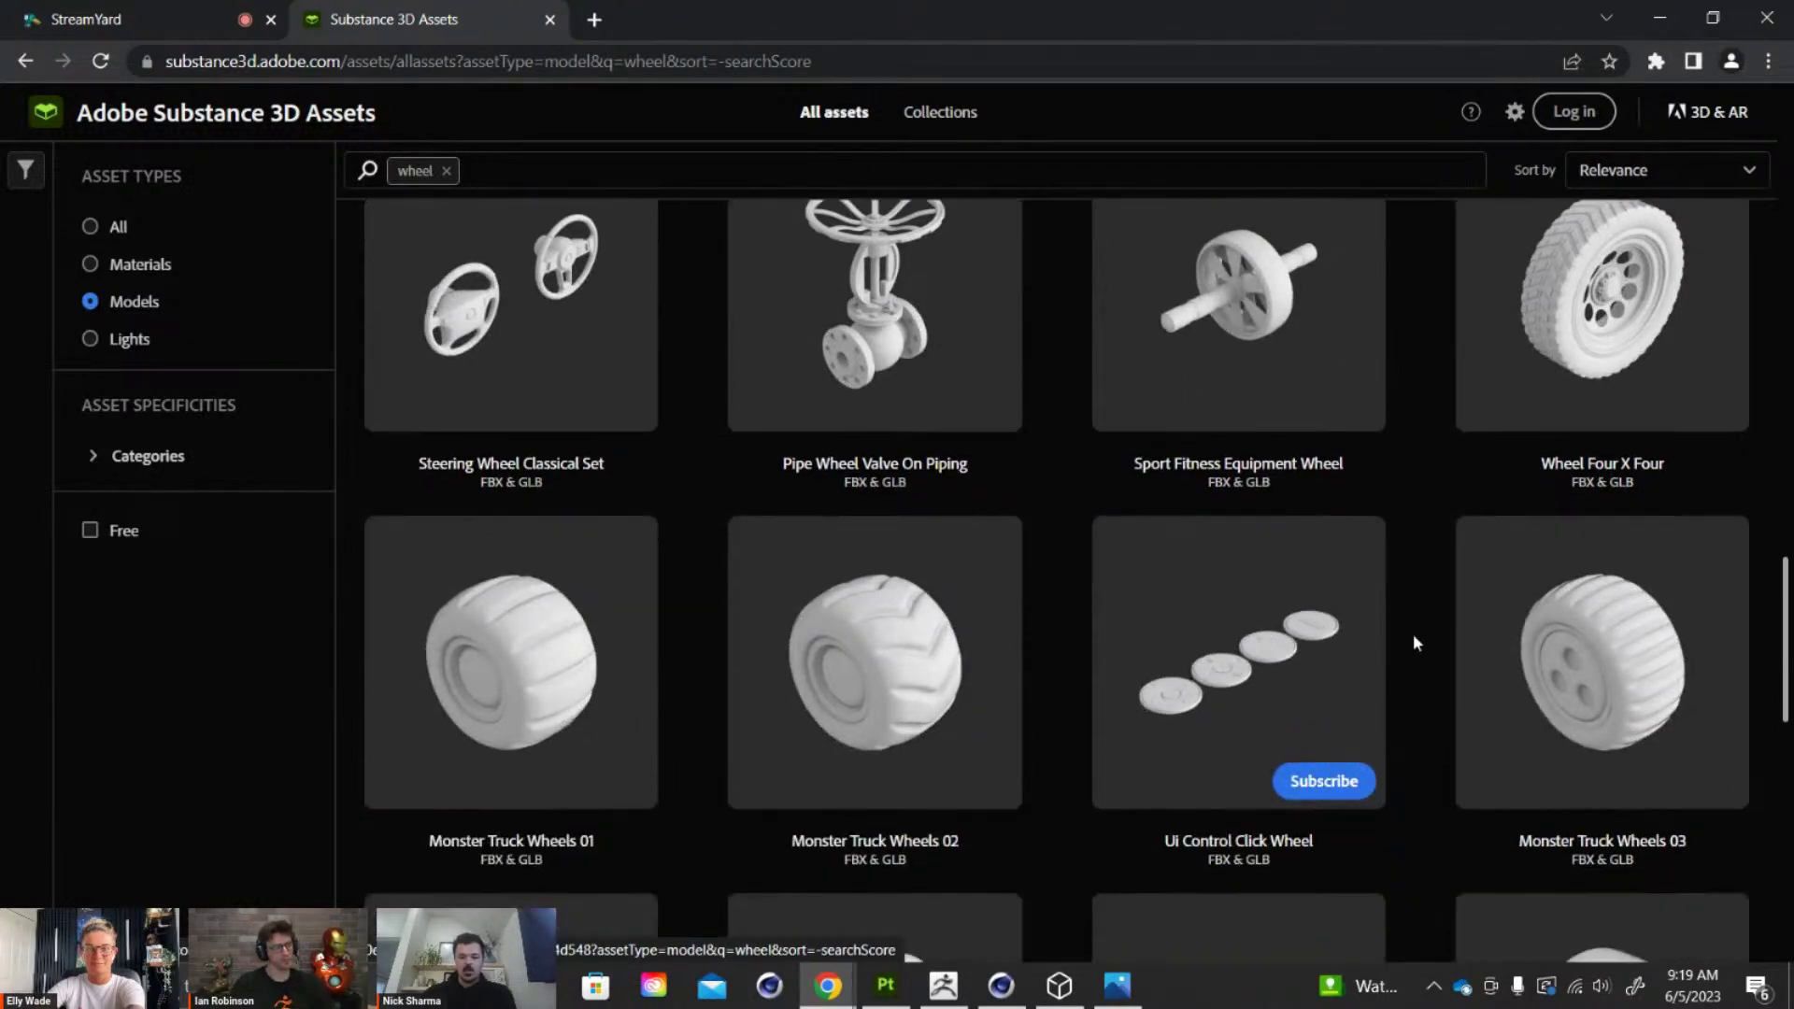
pyautogui.scroll(-7, 1065, 682)
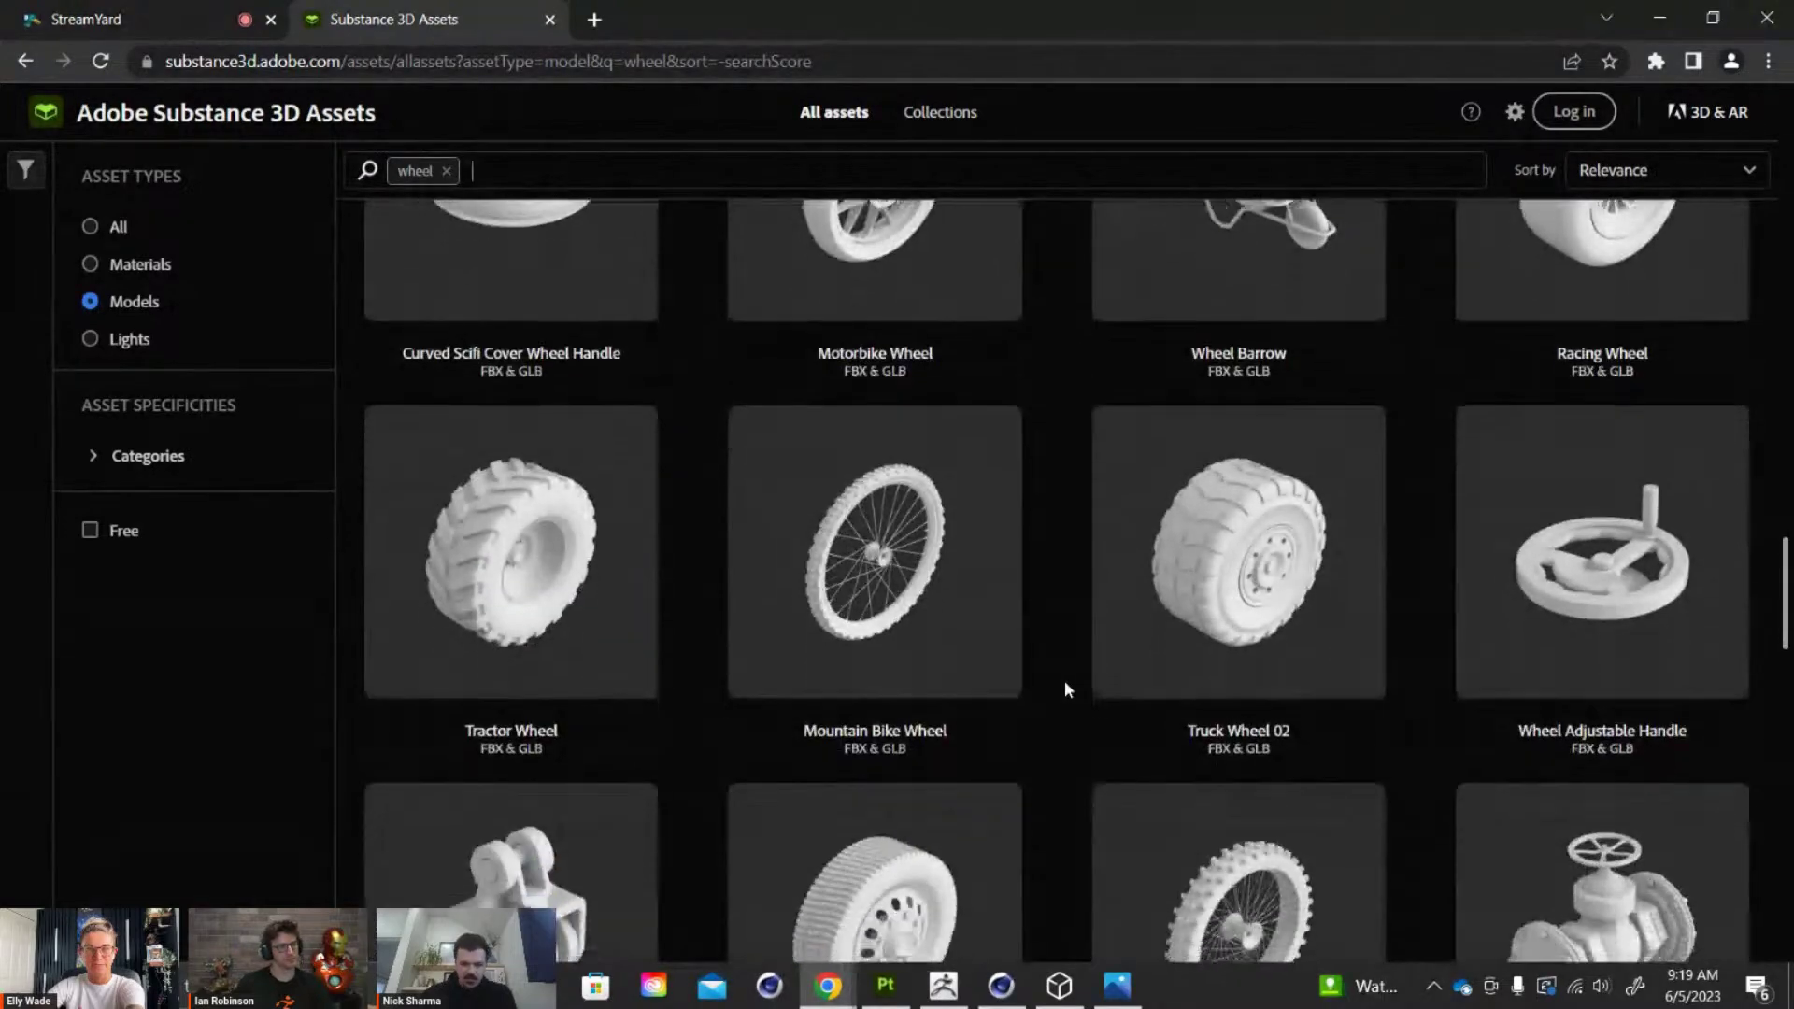
pyautogui.scroll(1, 906, 467)
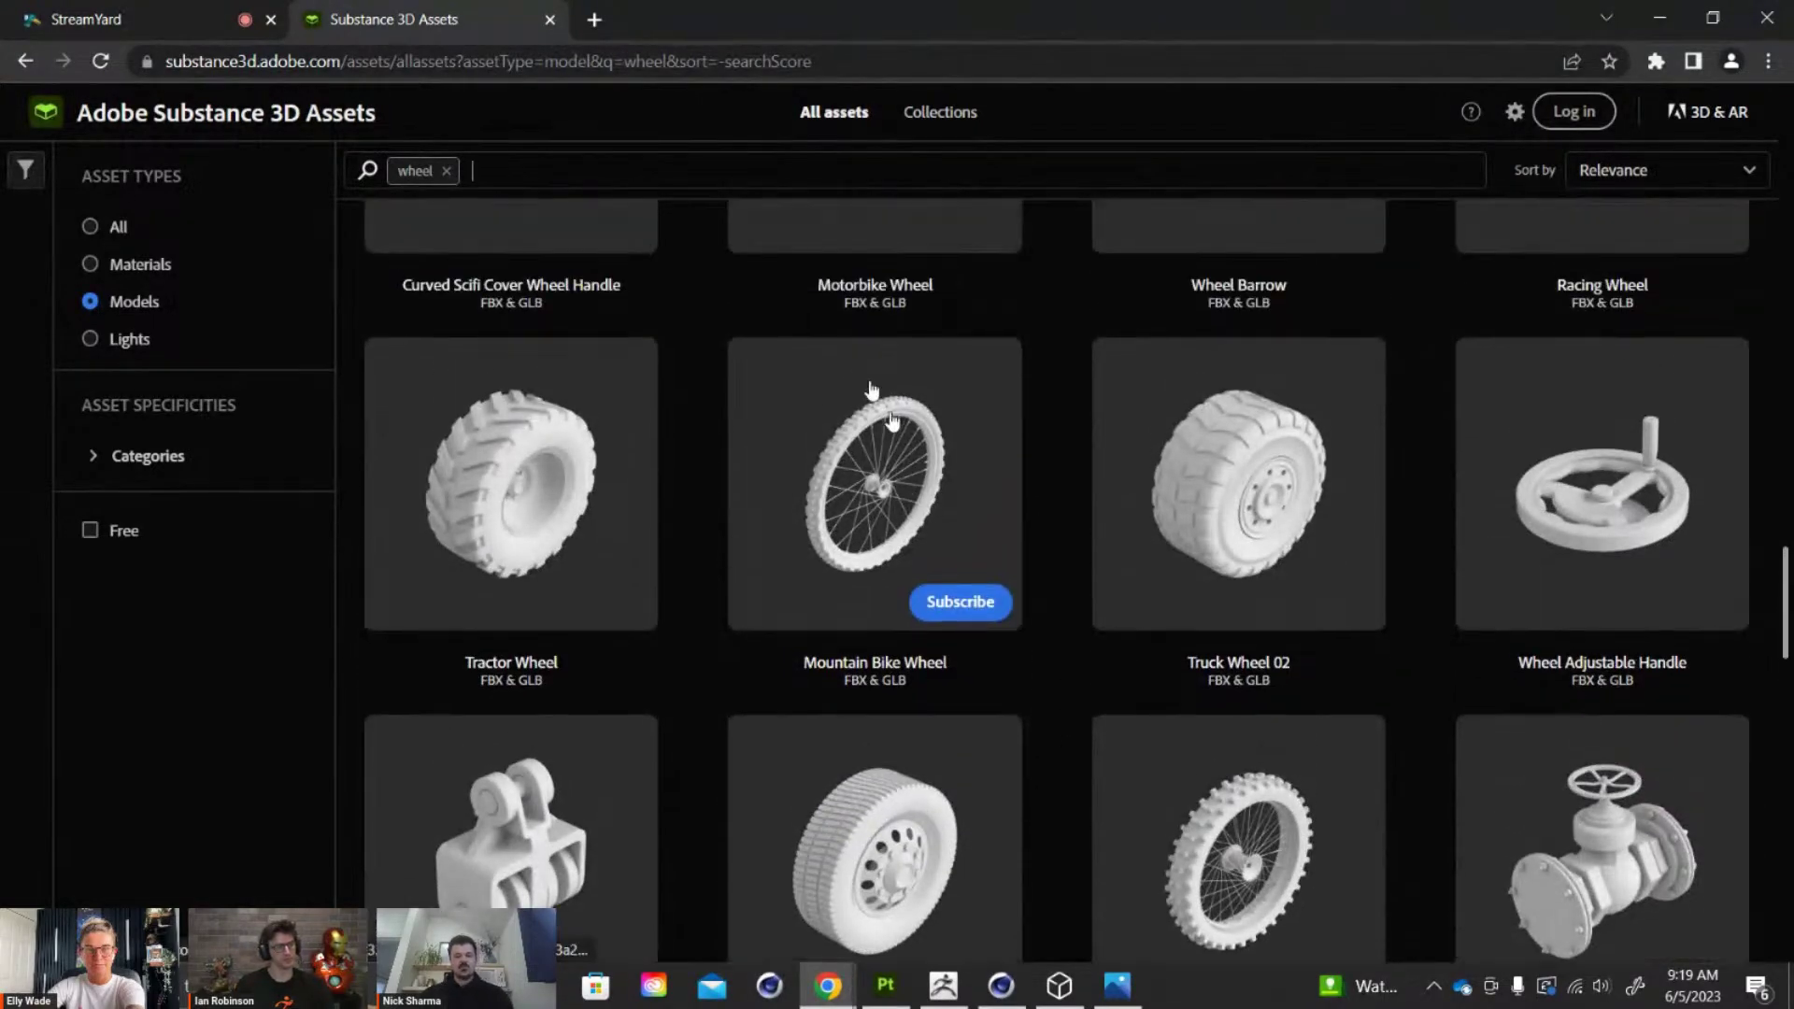
pyautogui.scroll(-2, 1048, 617)
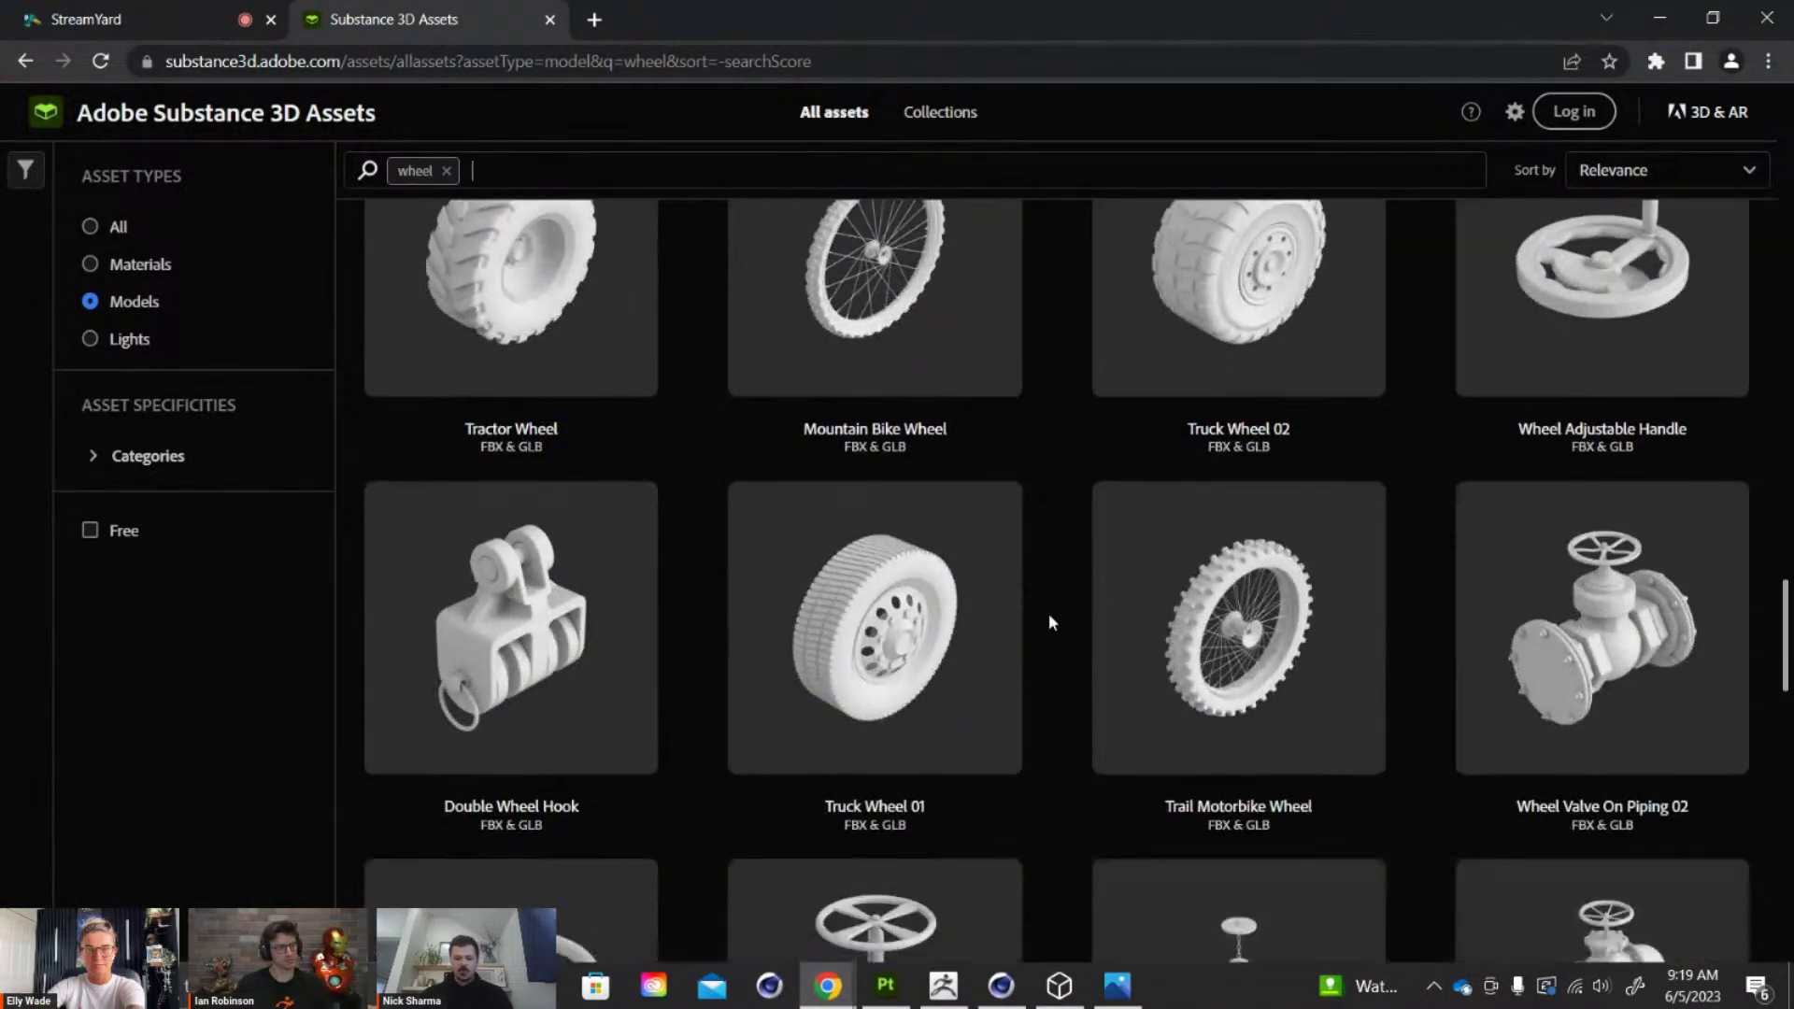
pyautogui.scroll(1, 965, 374)
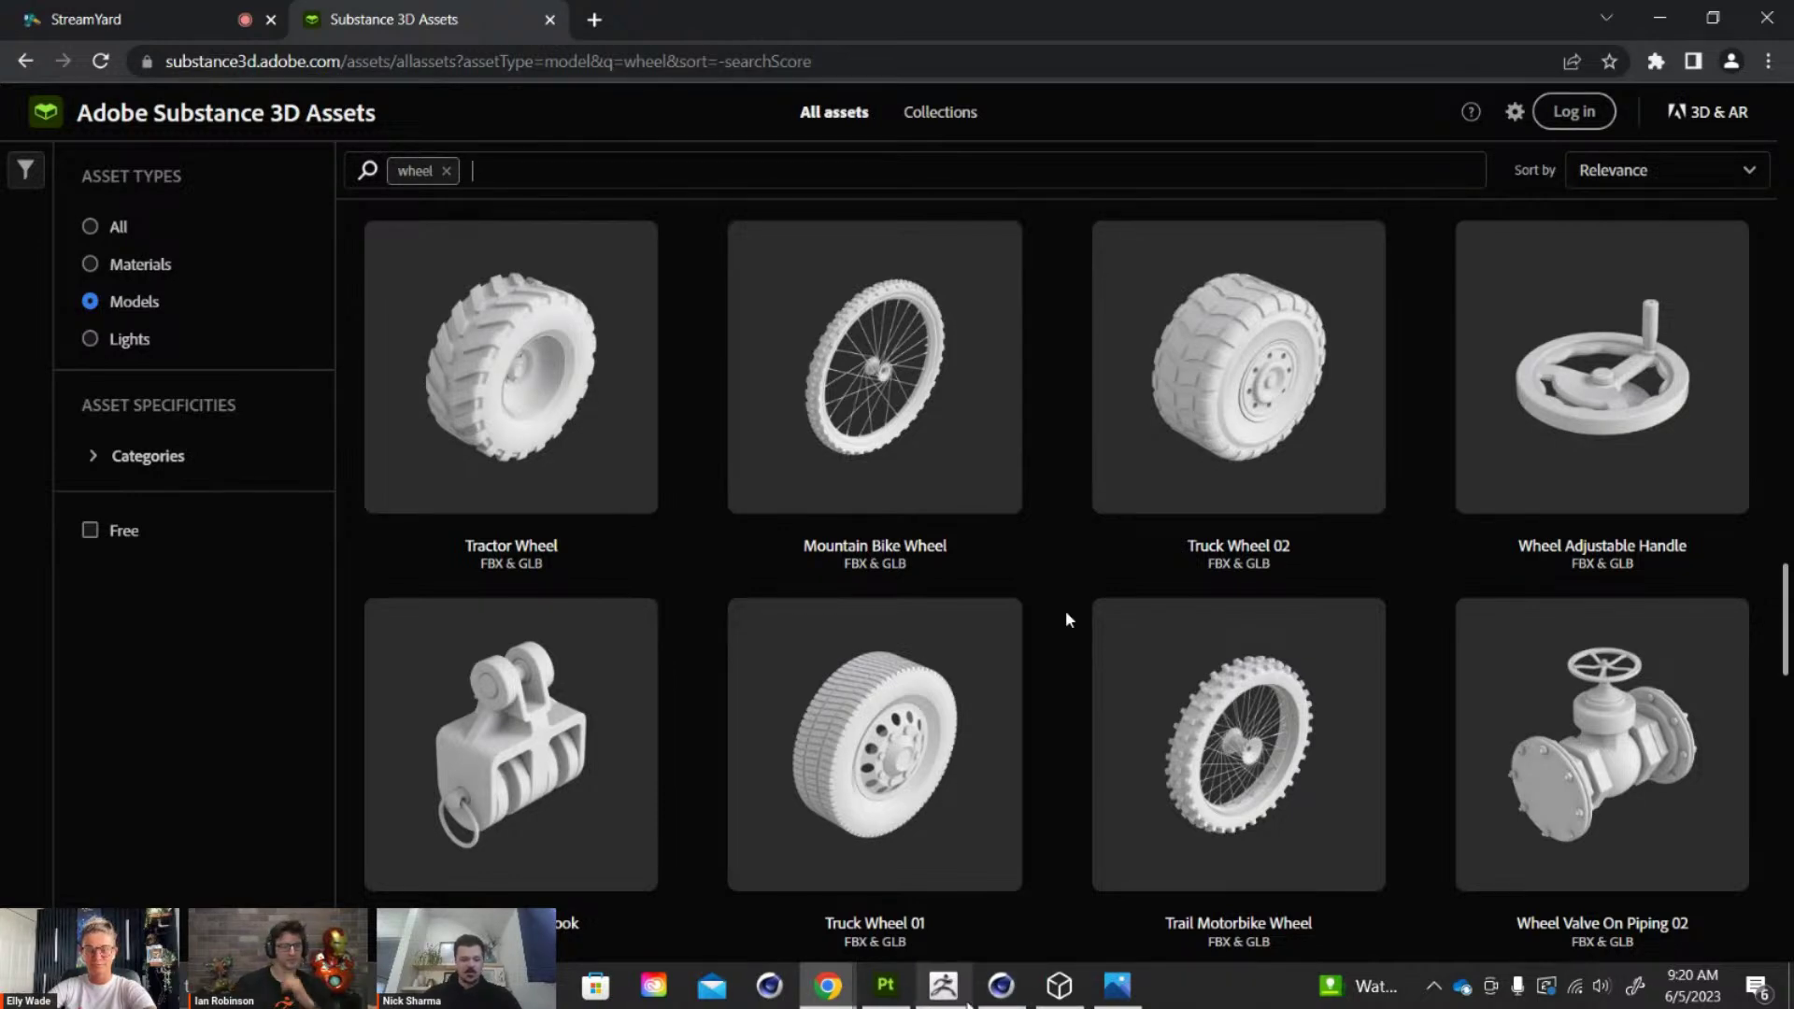
# Switch to ZBrush and examine the whole bike model from the side and from a front three-quarter angle
pyautogui.hotkey('alt', 'Tab')
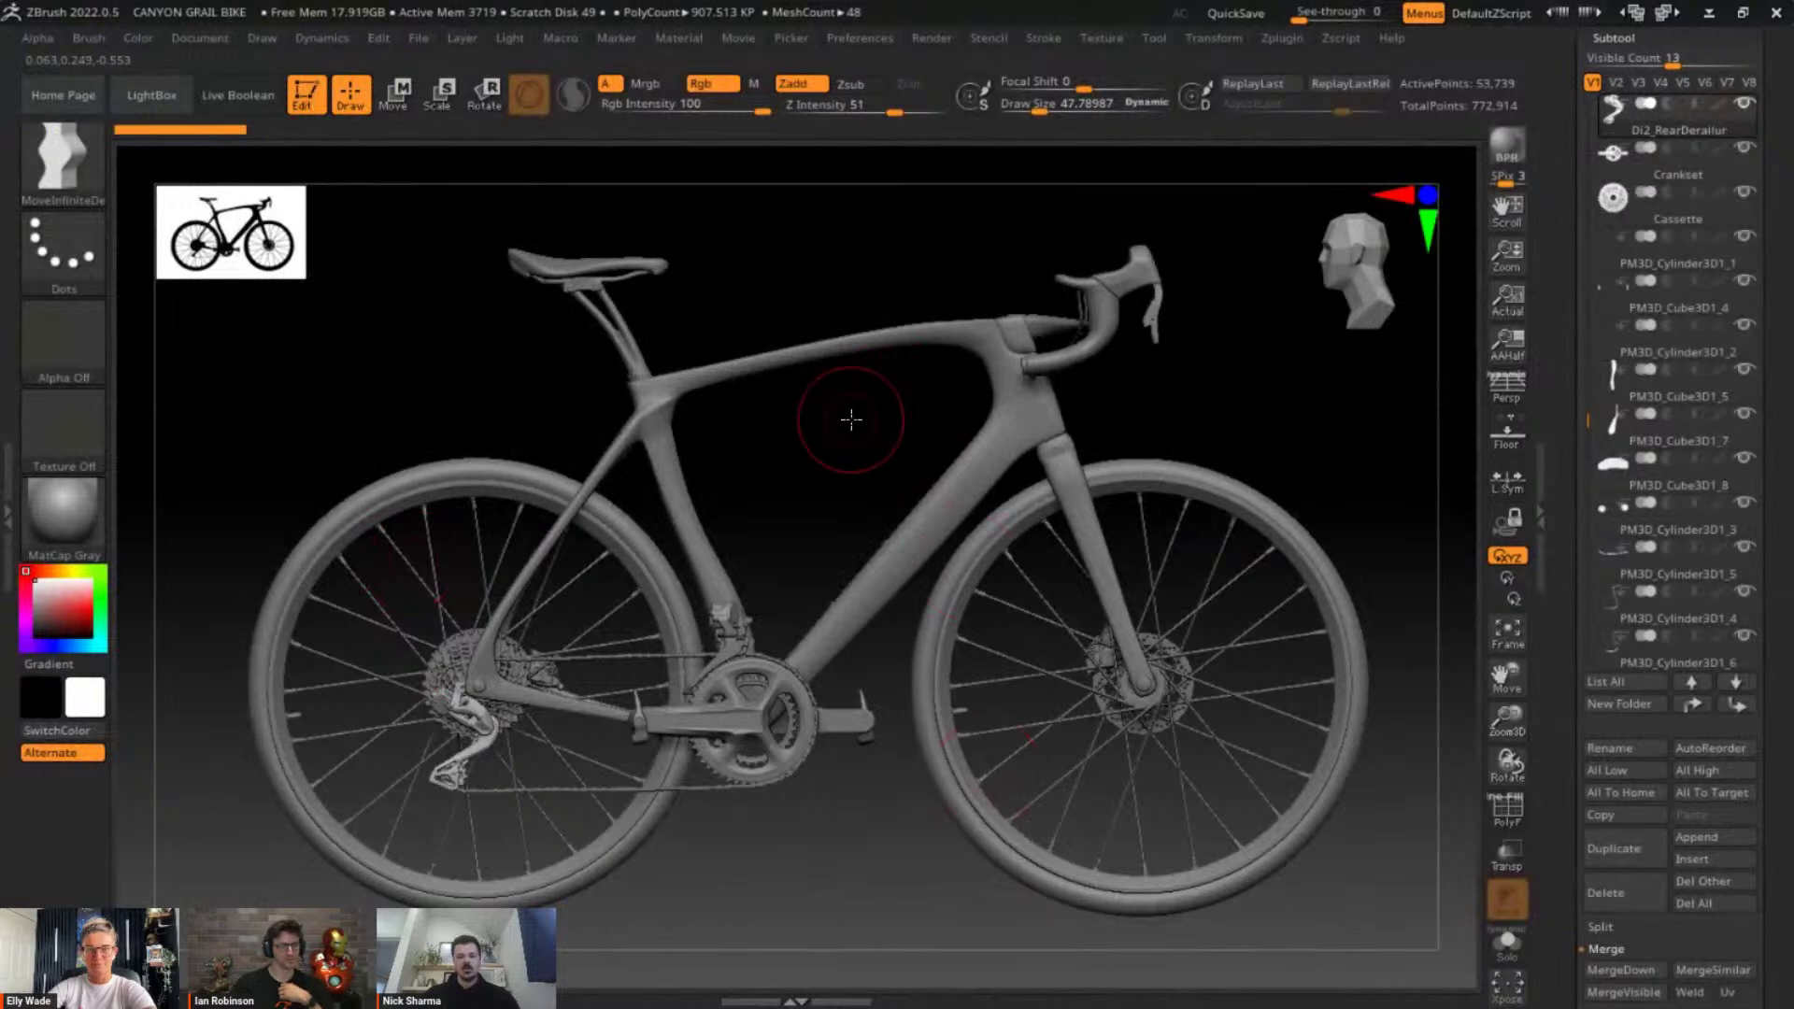
pyautogui.moveTo(837, 433); pyautogui.dragTo(840, 446)
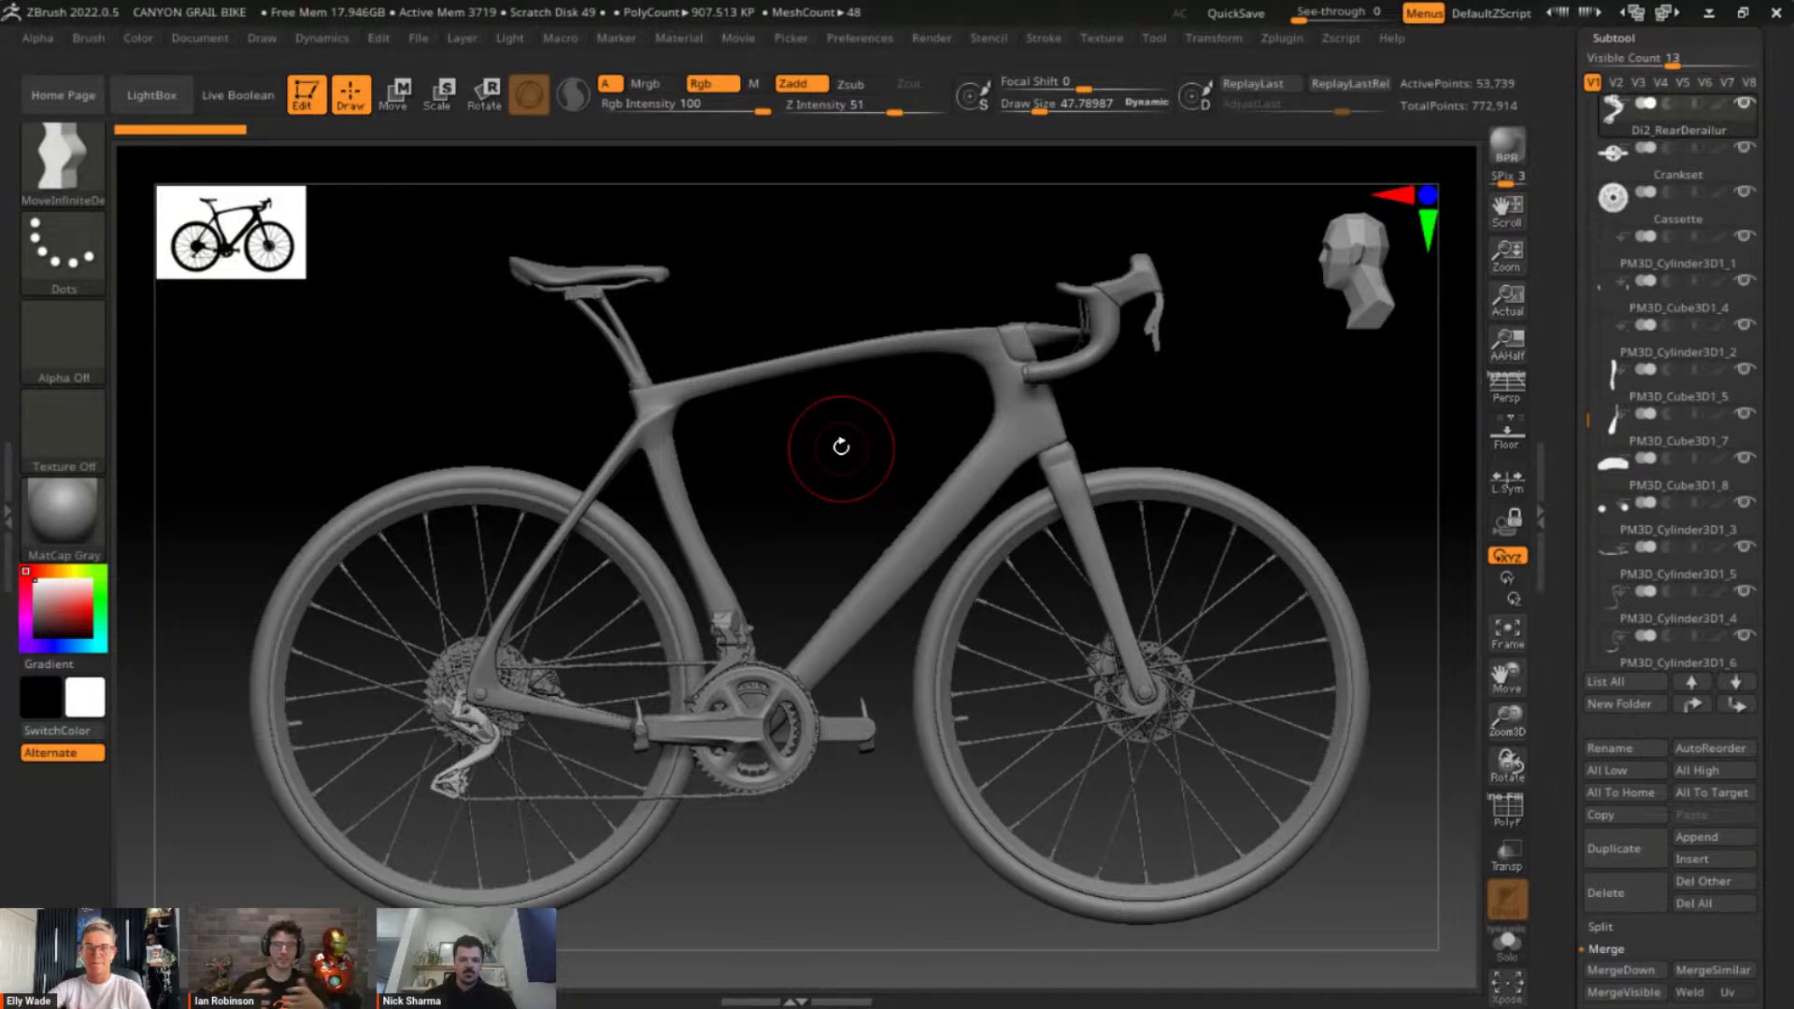
pyautogui.moveTo(840, 447); pyautogui.dragTo(1201, 449)
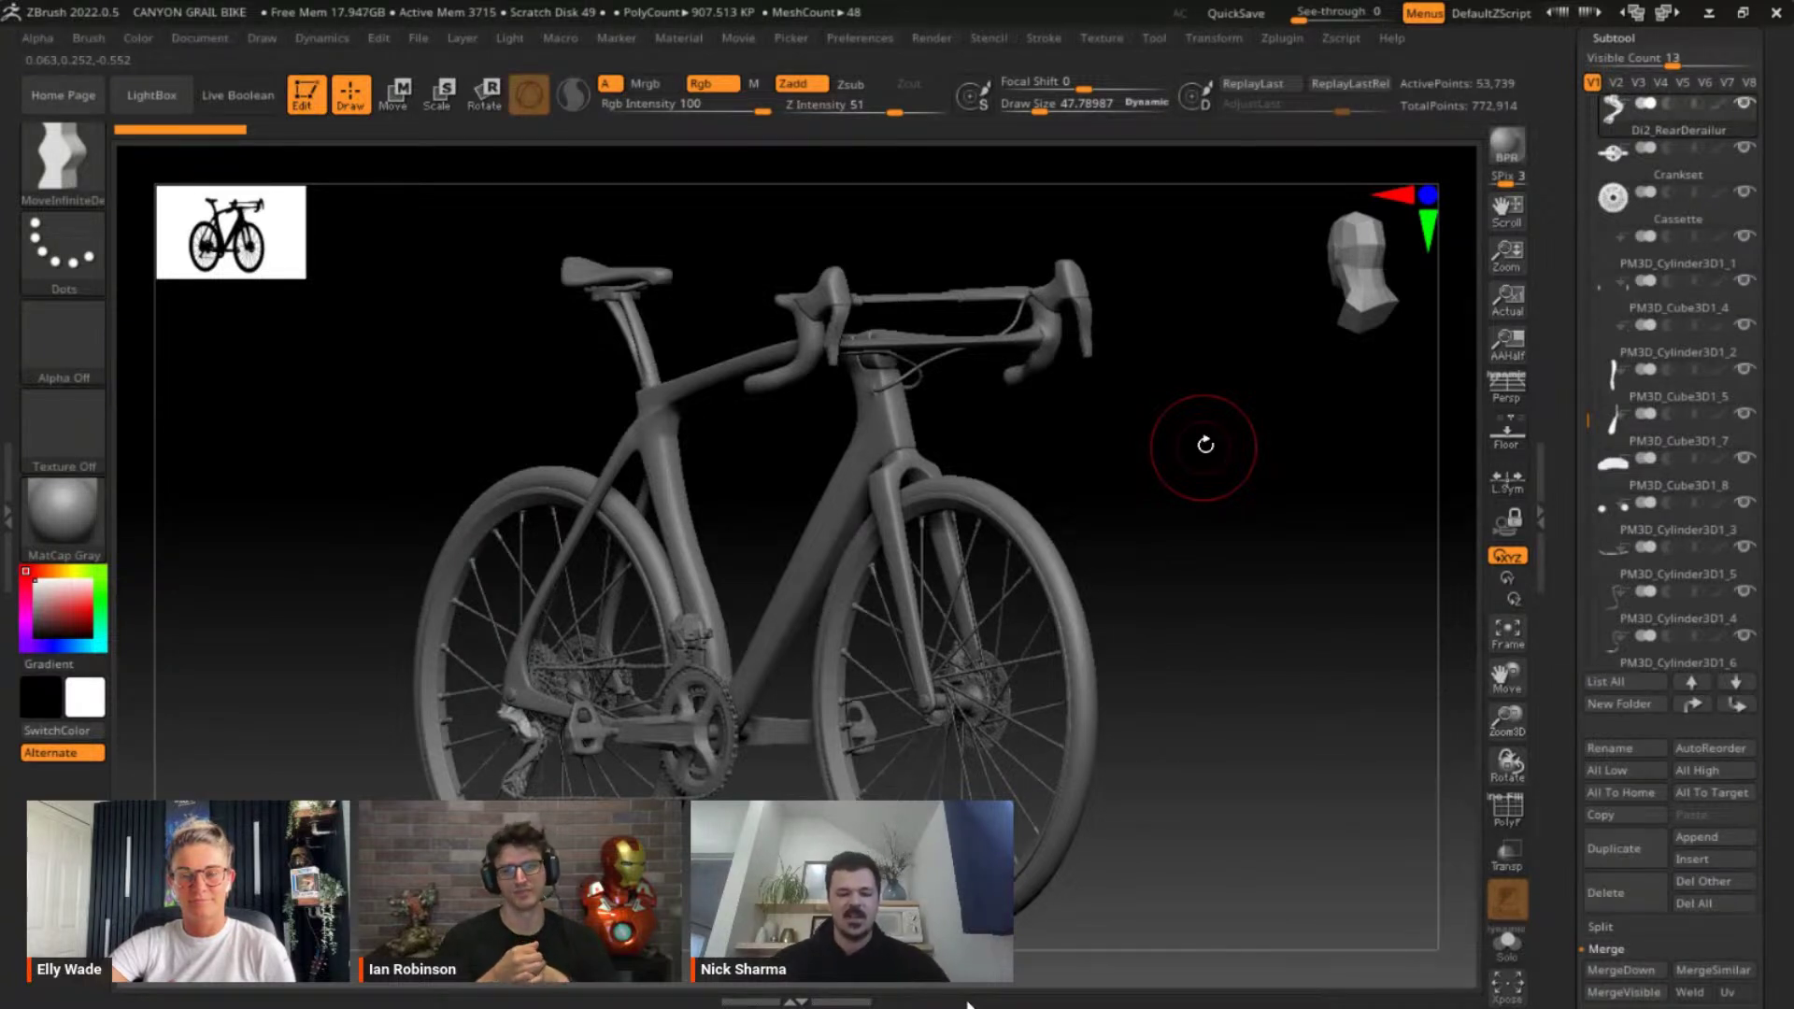
pyautogui.moveTo(1107, 453); pyautogui.dragTo(1209, 412)
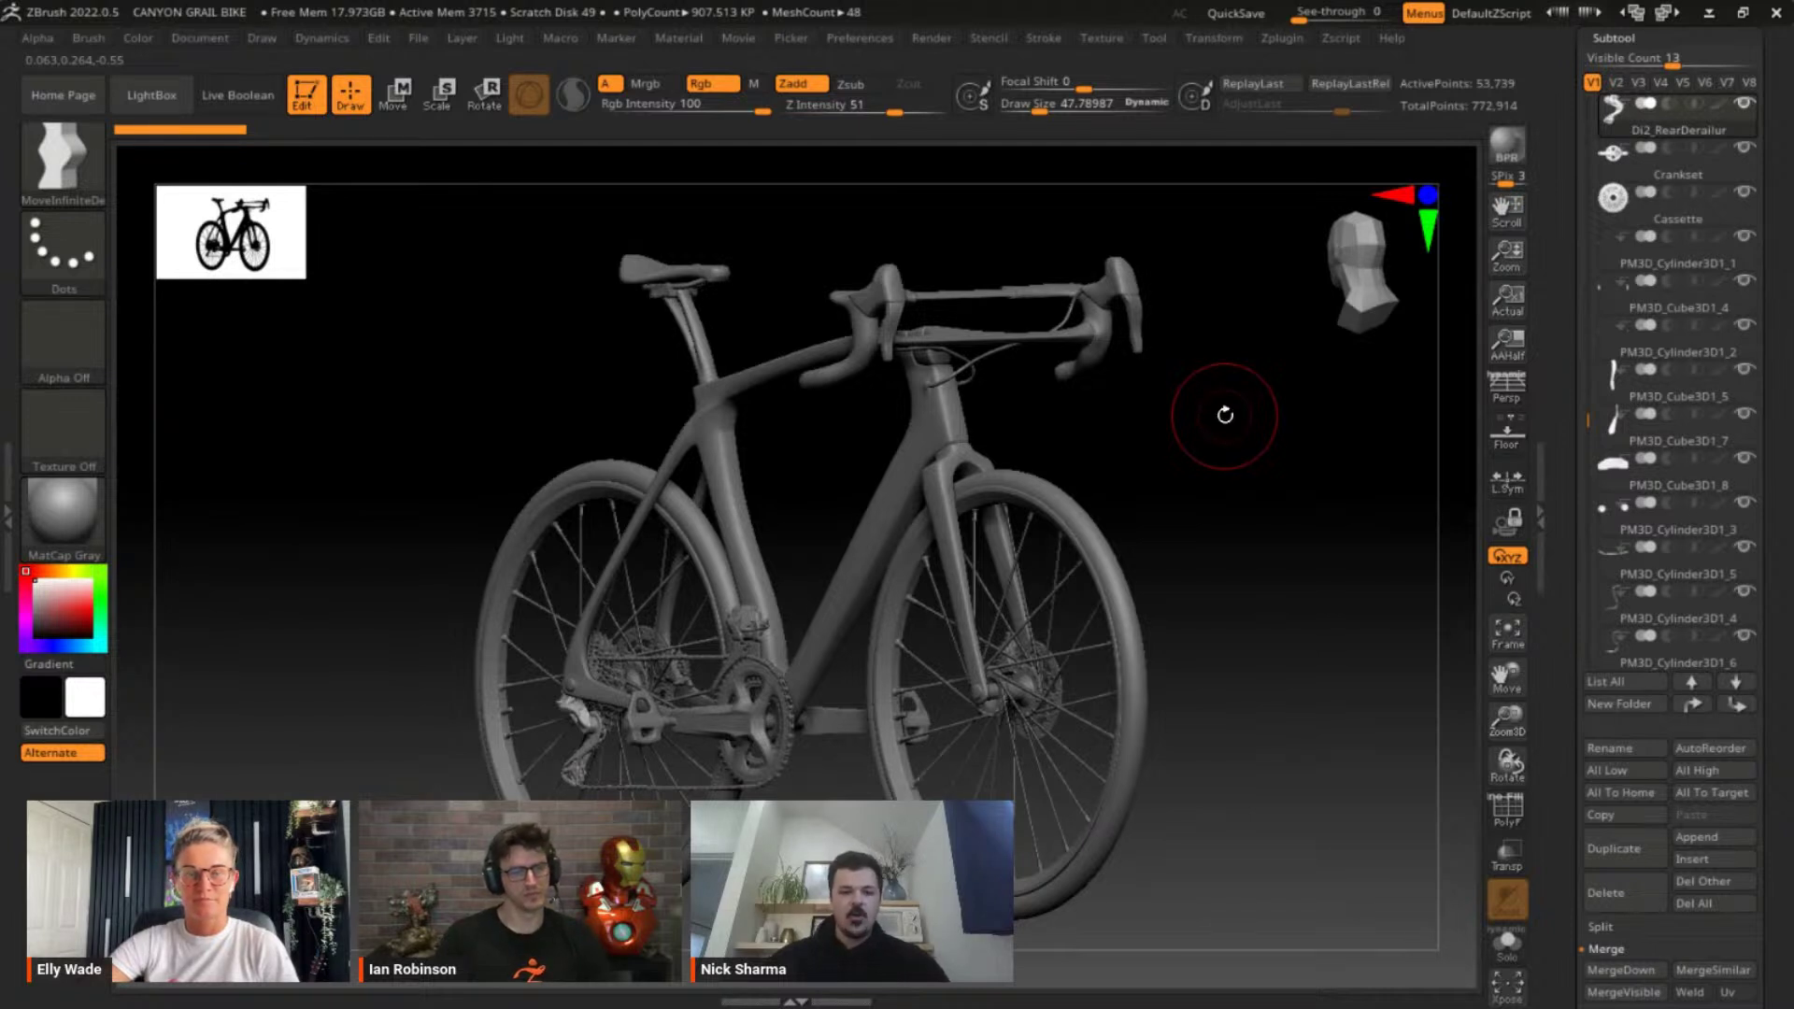
pyautogui.moveTo(1265, 549); pyautogui.dragTo(892, 436)
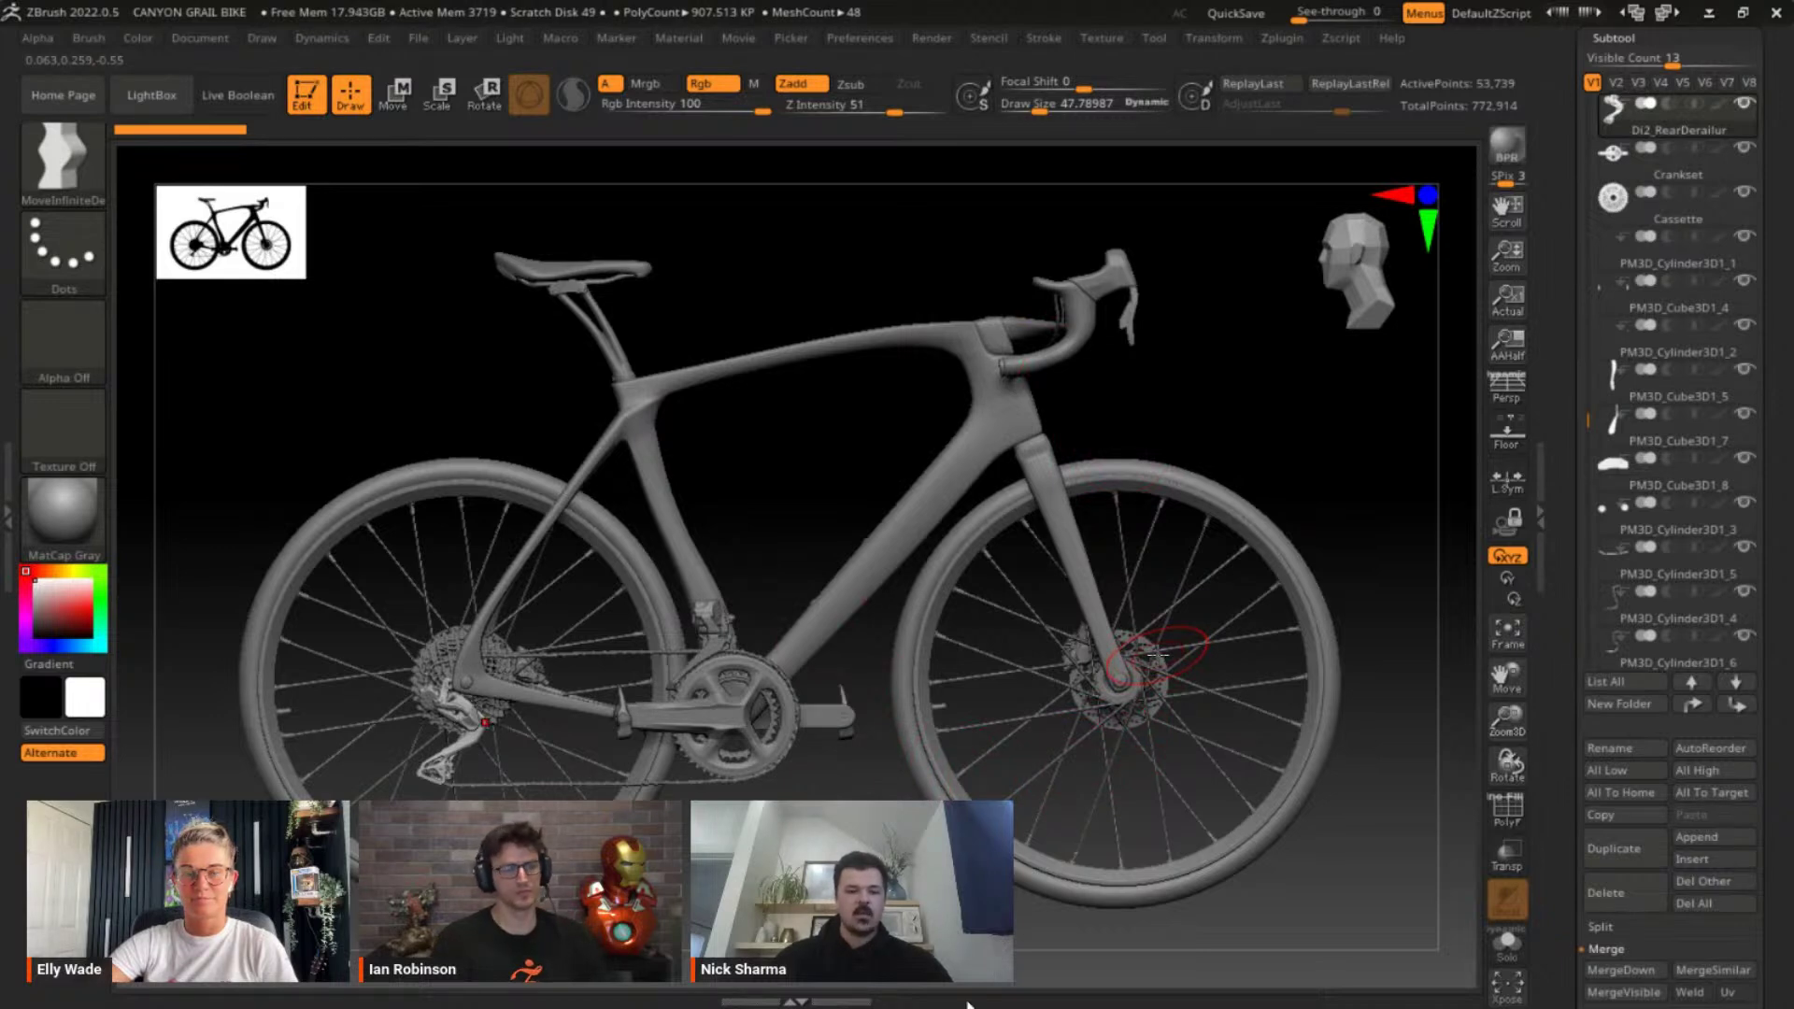
pyautogui.moveTo(1202, 340); pyautogui.dragTo(1090, 389)
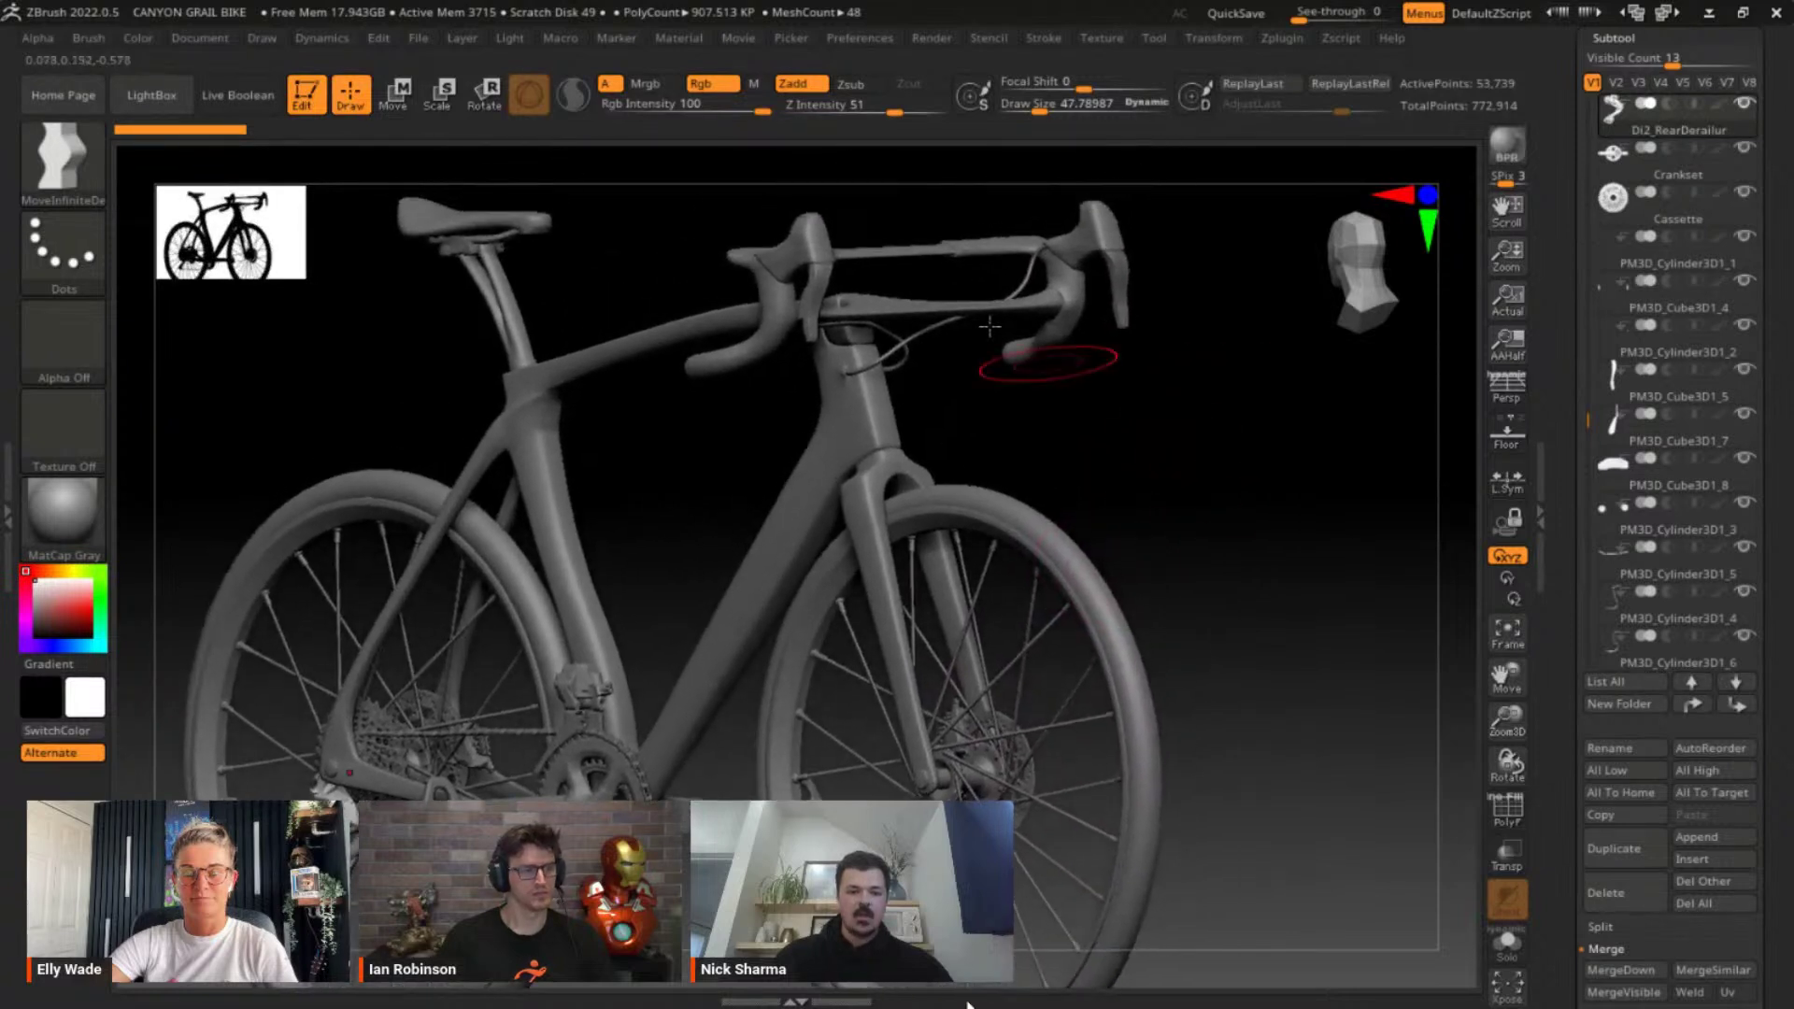
# Select the Tire subtool and display its PolyFrame to examine the front tire's topology up close
pyautogui.keyDown('alt'); pyautogui.click(772, 300); pyautogui.keyUp('alt')
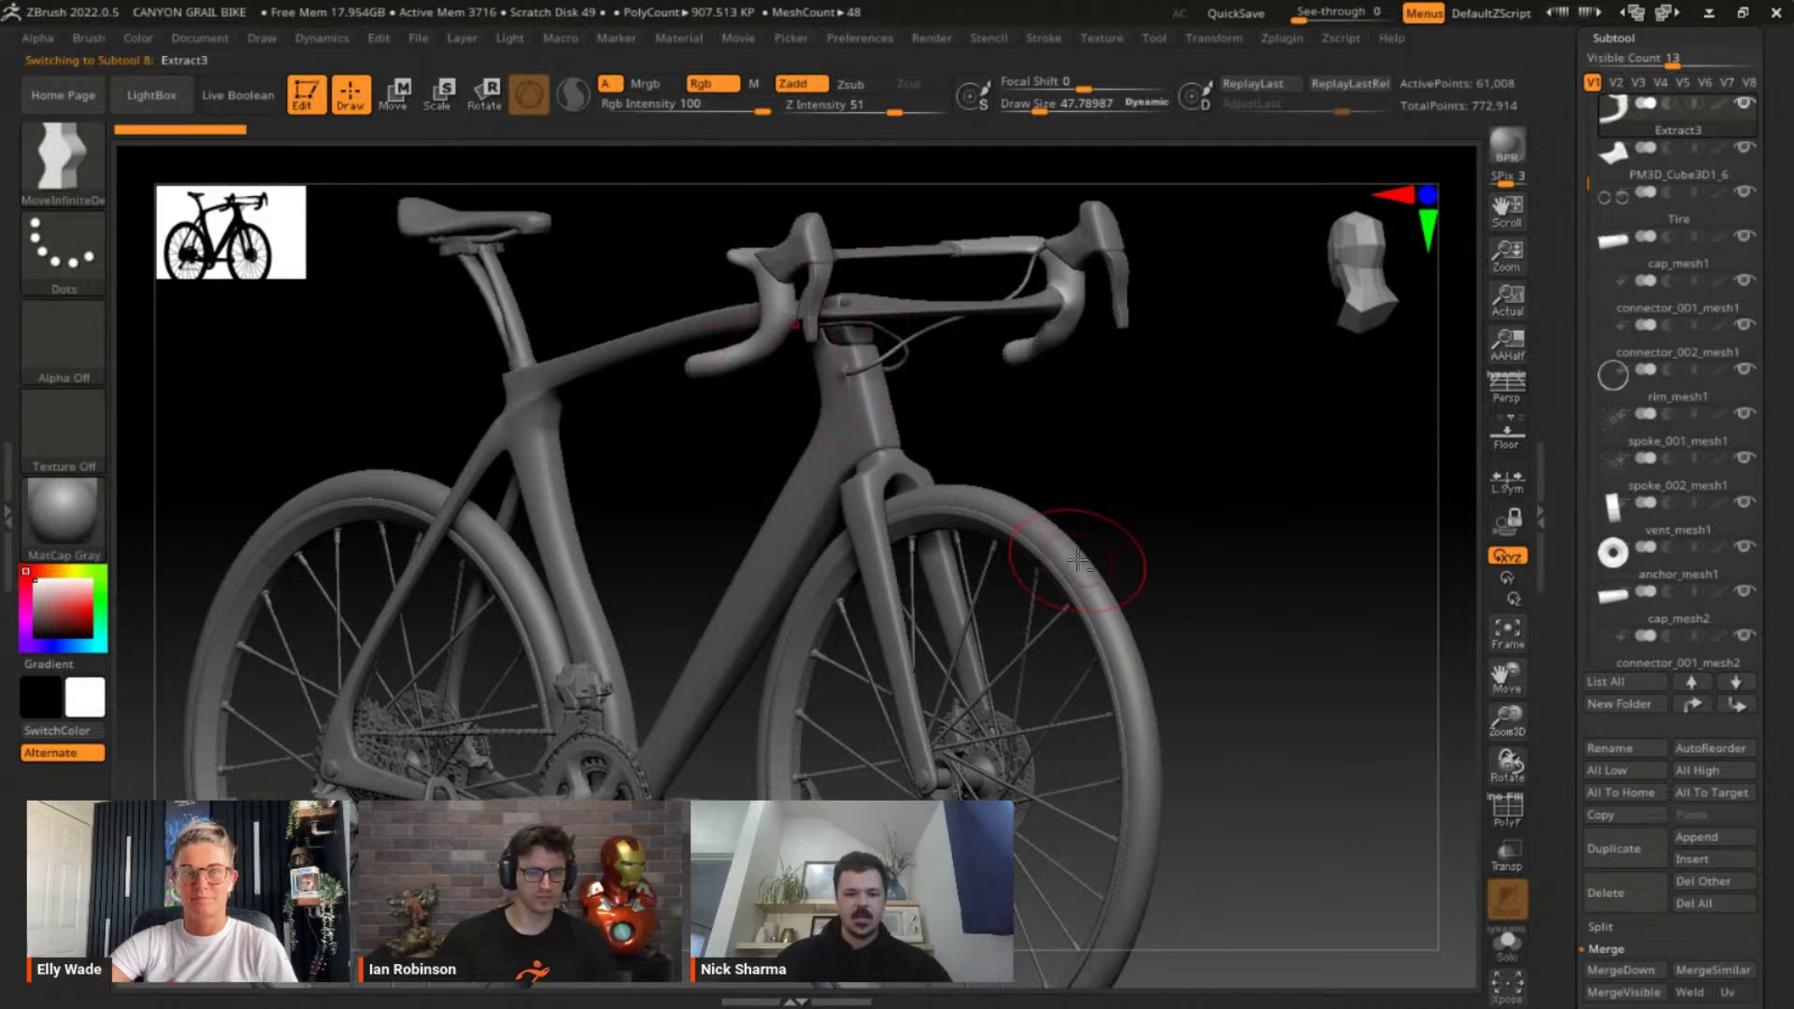
pyautogui.keyDown('alt'); pyautogui.click(1126, 561); pyautogui.keyUp('alt')
pyautogui.moveTo(1193, 580); pyautogui.dragTo(885, 405)
pyautogui.moveTo(905, 628); pyautogui.dragTo(704, 489)
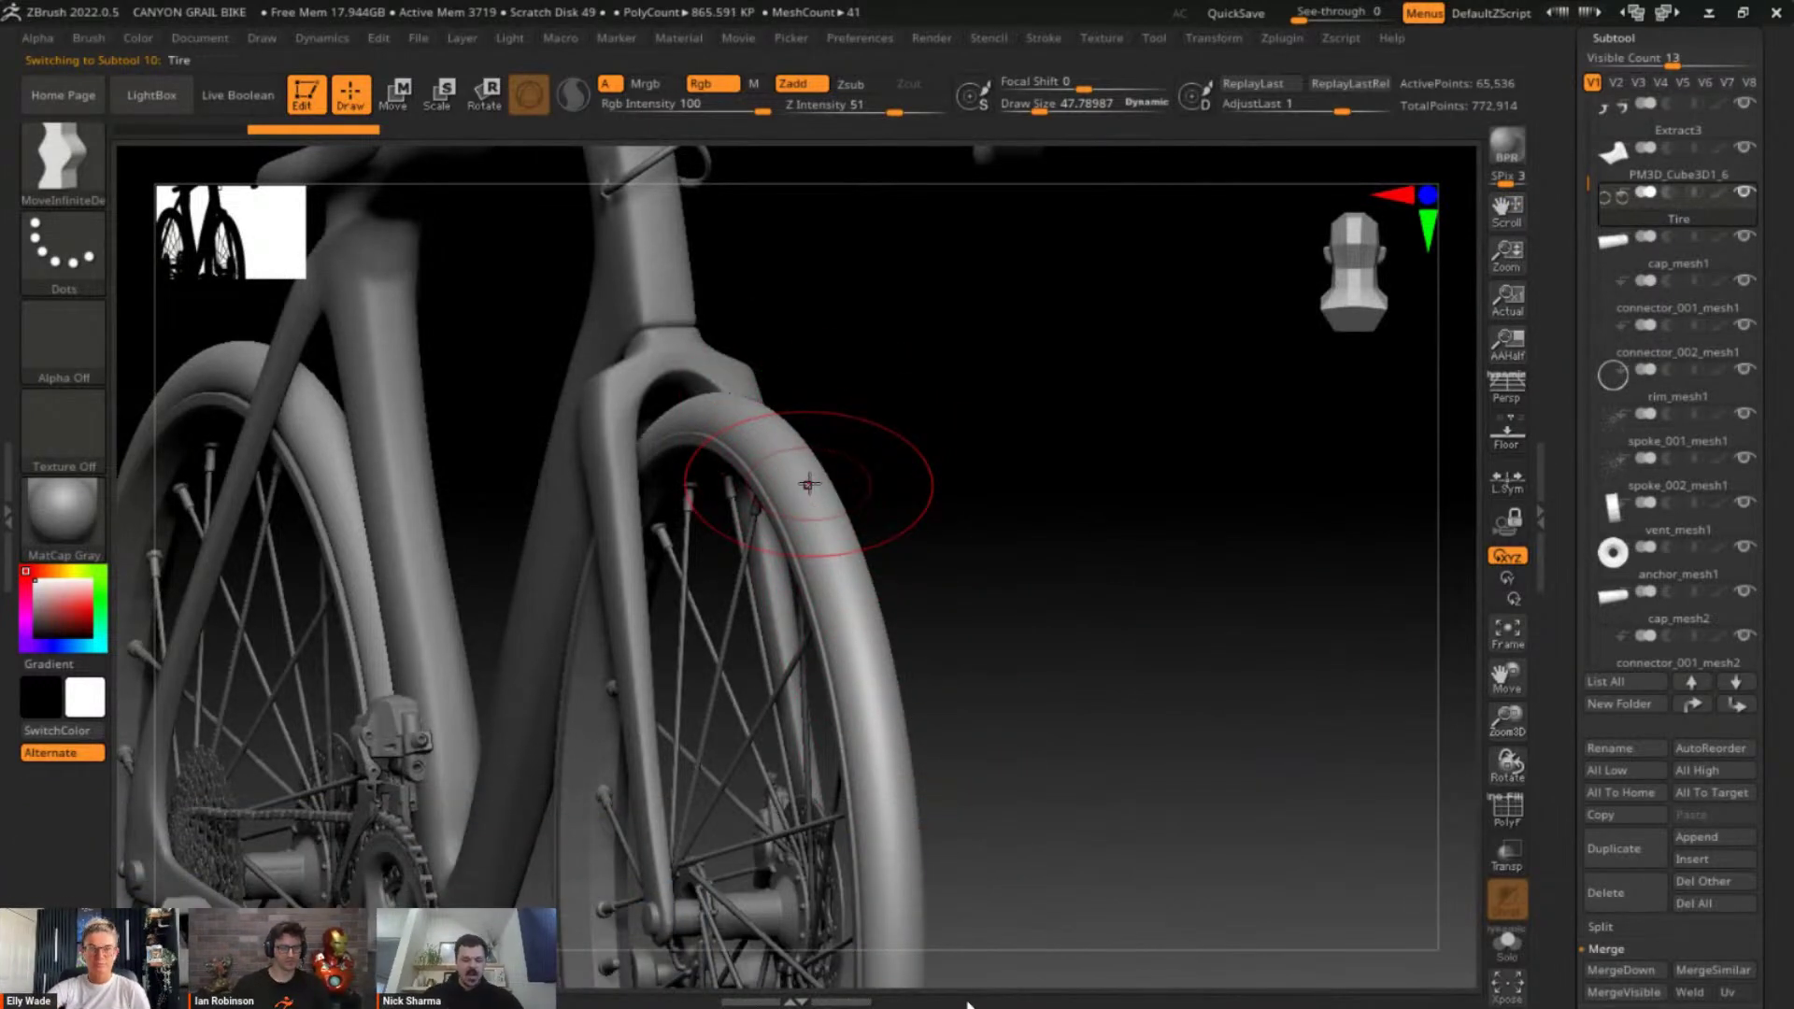
pyautogui.moveTo(972, 432); pyautogui.dragTo(1421, 830)
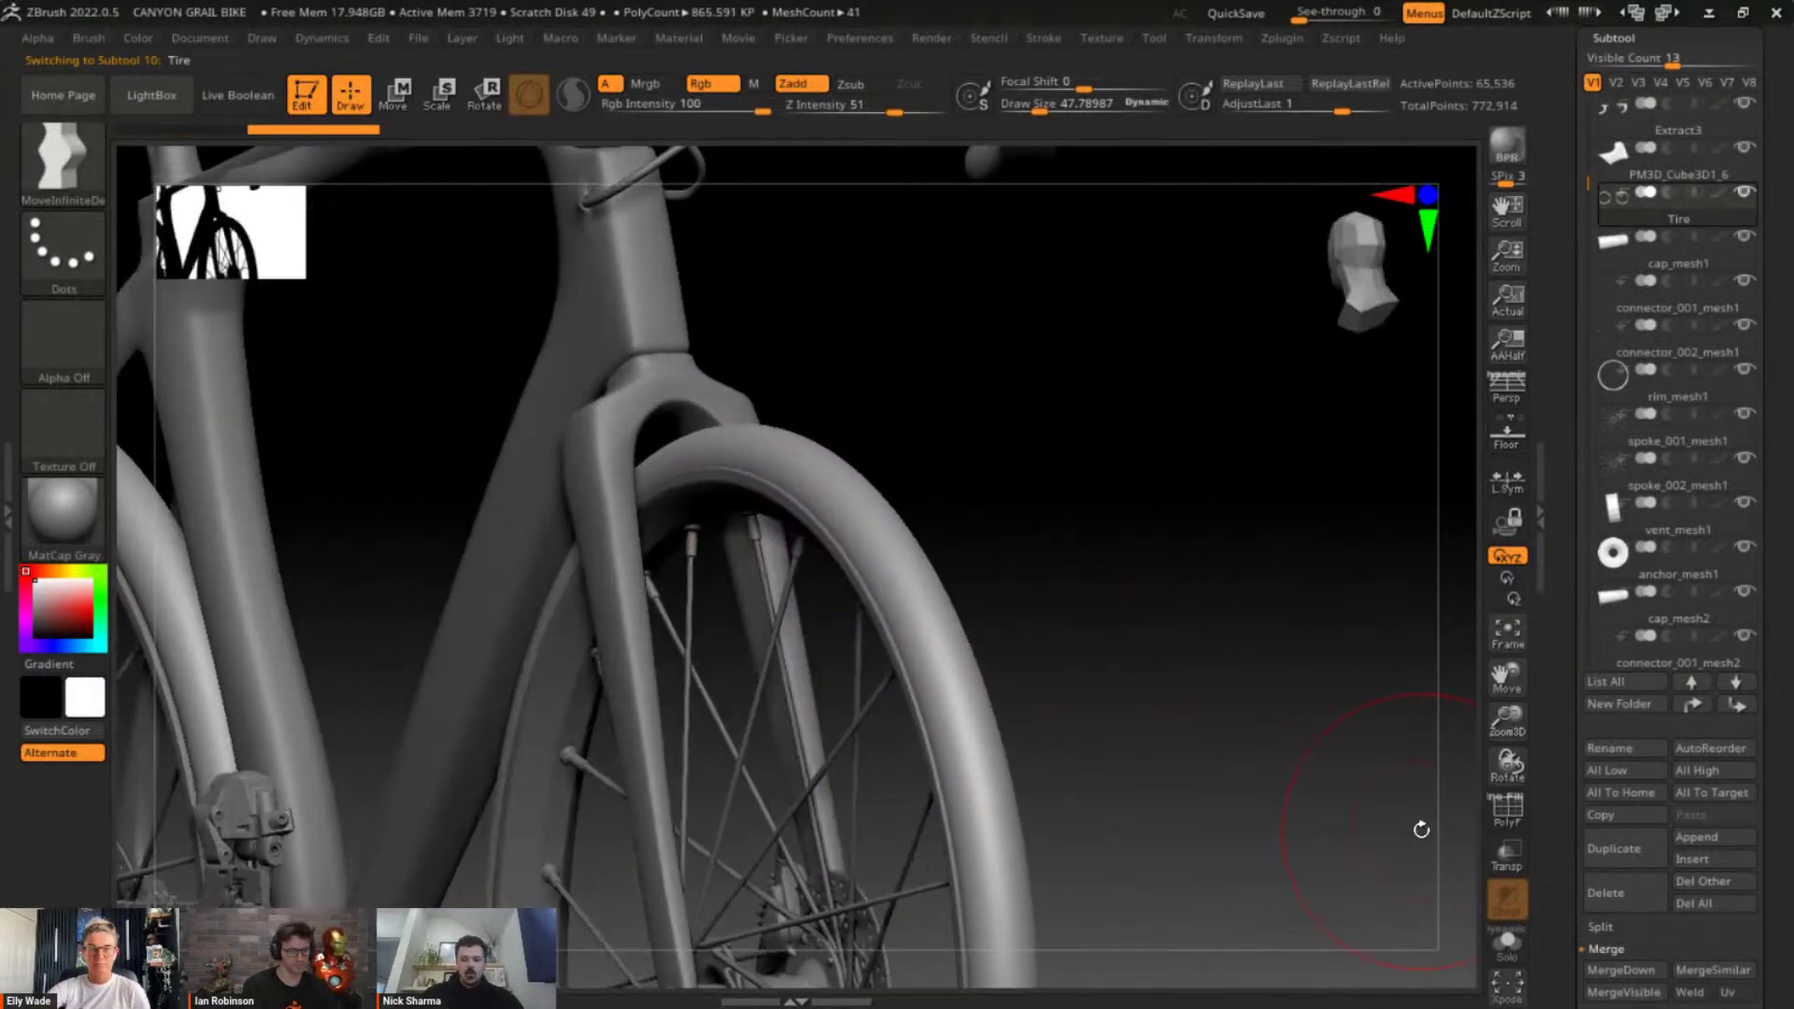
pyautogui.click(1499, 817)
pyautogui.moveTo(1229, 709)
pyautogui.mouseDown()
pyautogui.moveTo(1168, 710)
pyautogui.moveTo(1242, 696)
pyautogui.mouseUp()
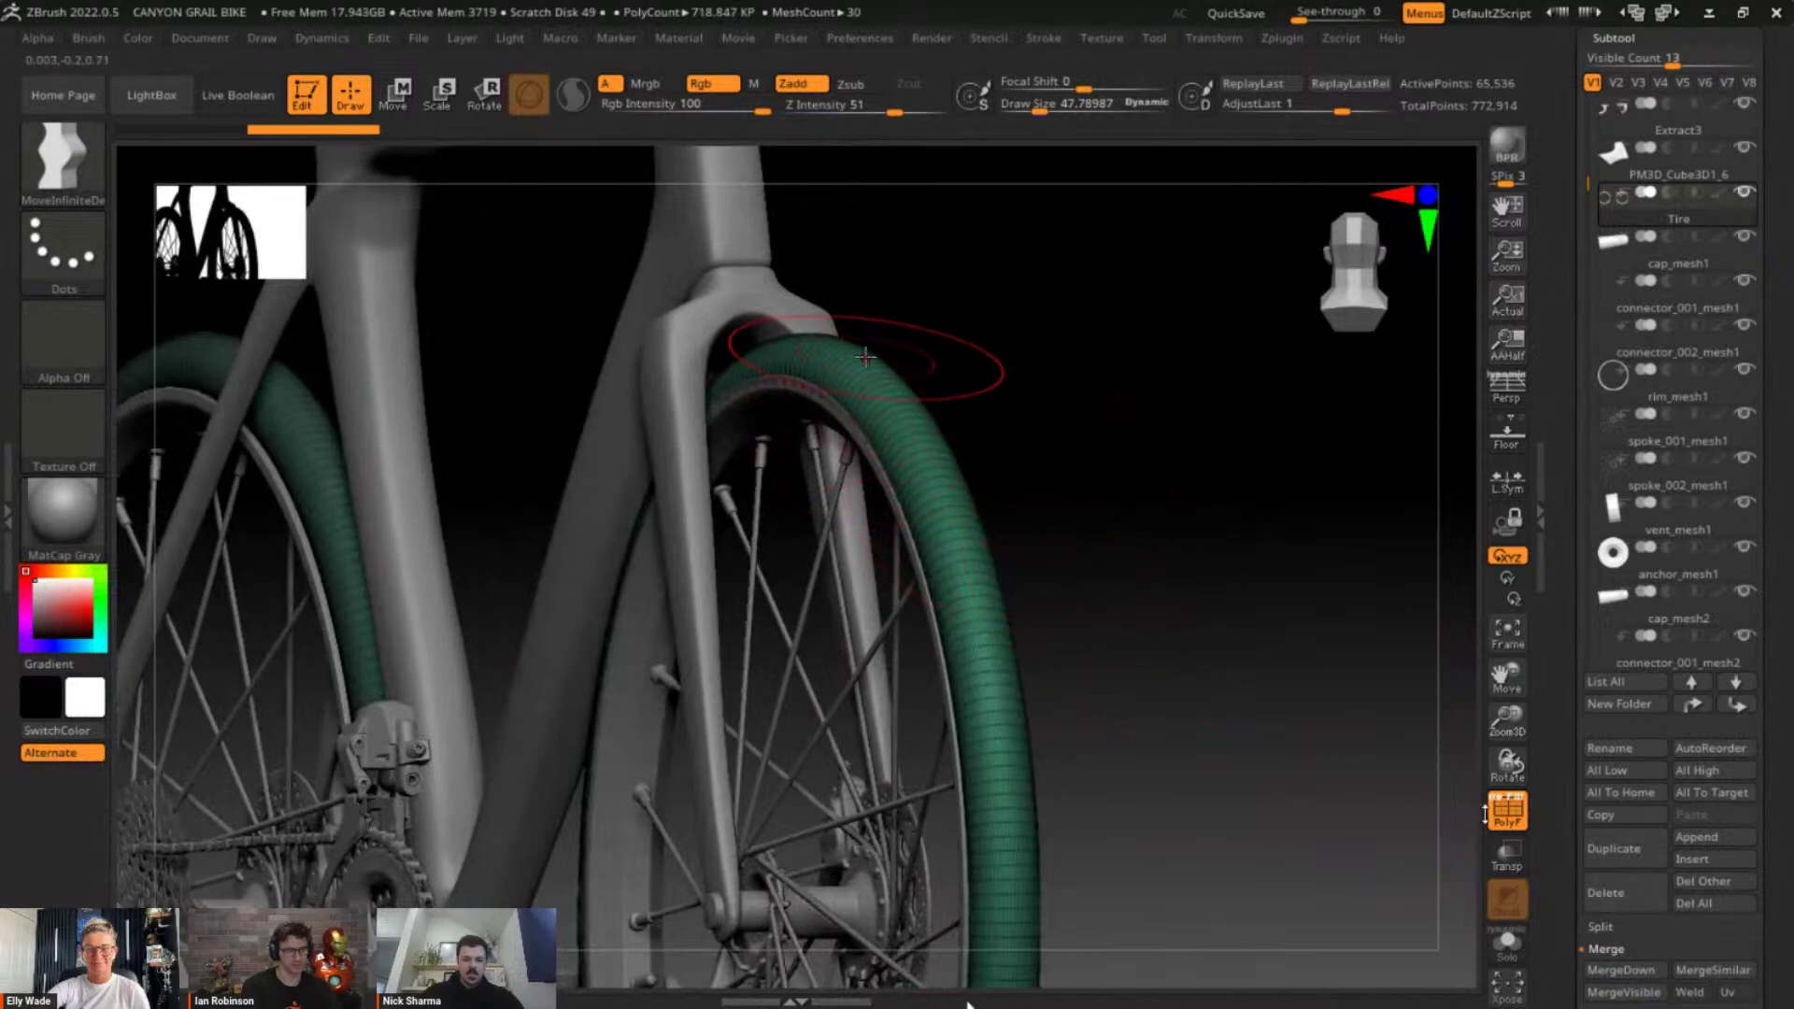
pyautogui.keyDown('alt'); pyautogui.moveTo(1132, 427); pyautogui.dragTo(898, 168); pyautogui.keyUp('alt')
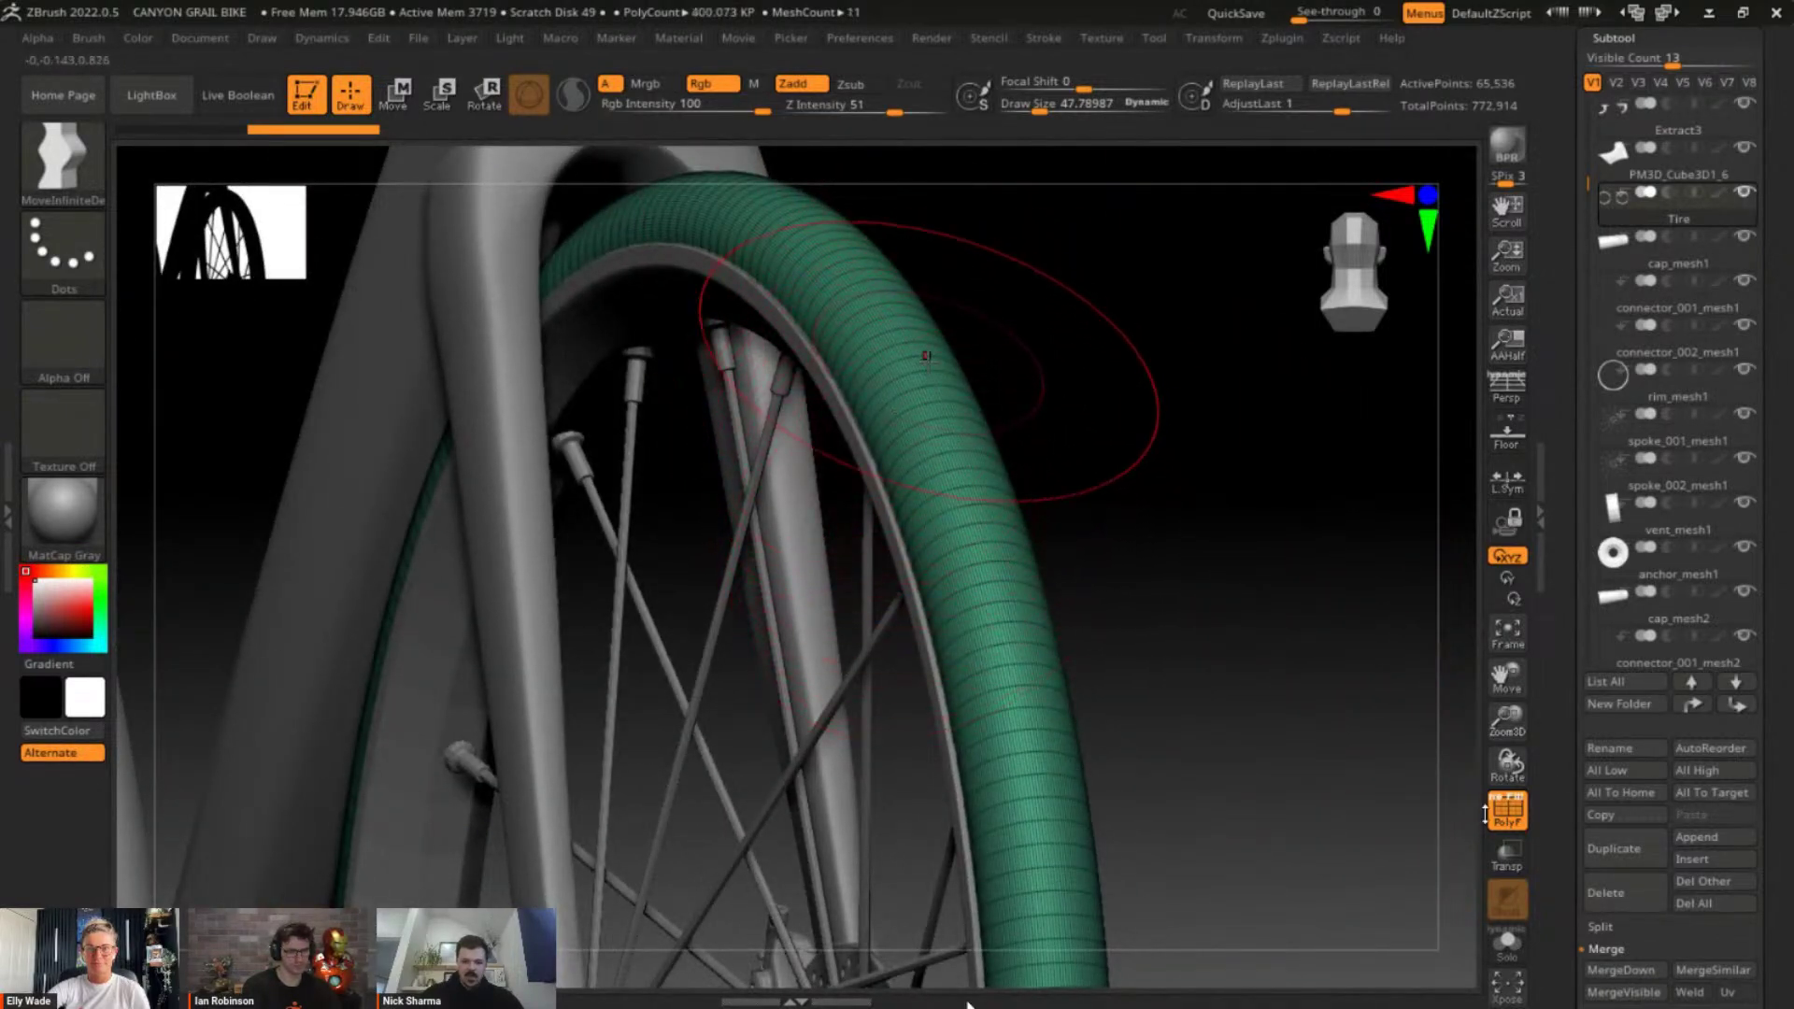
pyautogui.moveTo(1047, 433); pyautogui.dragTo(968, 404)
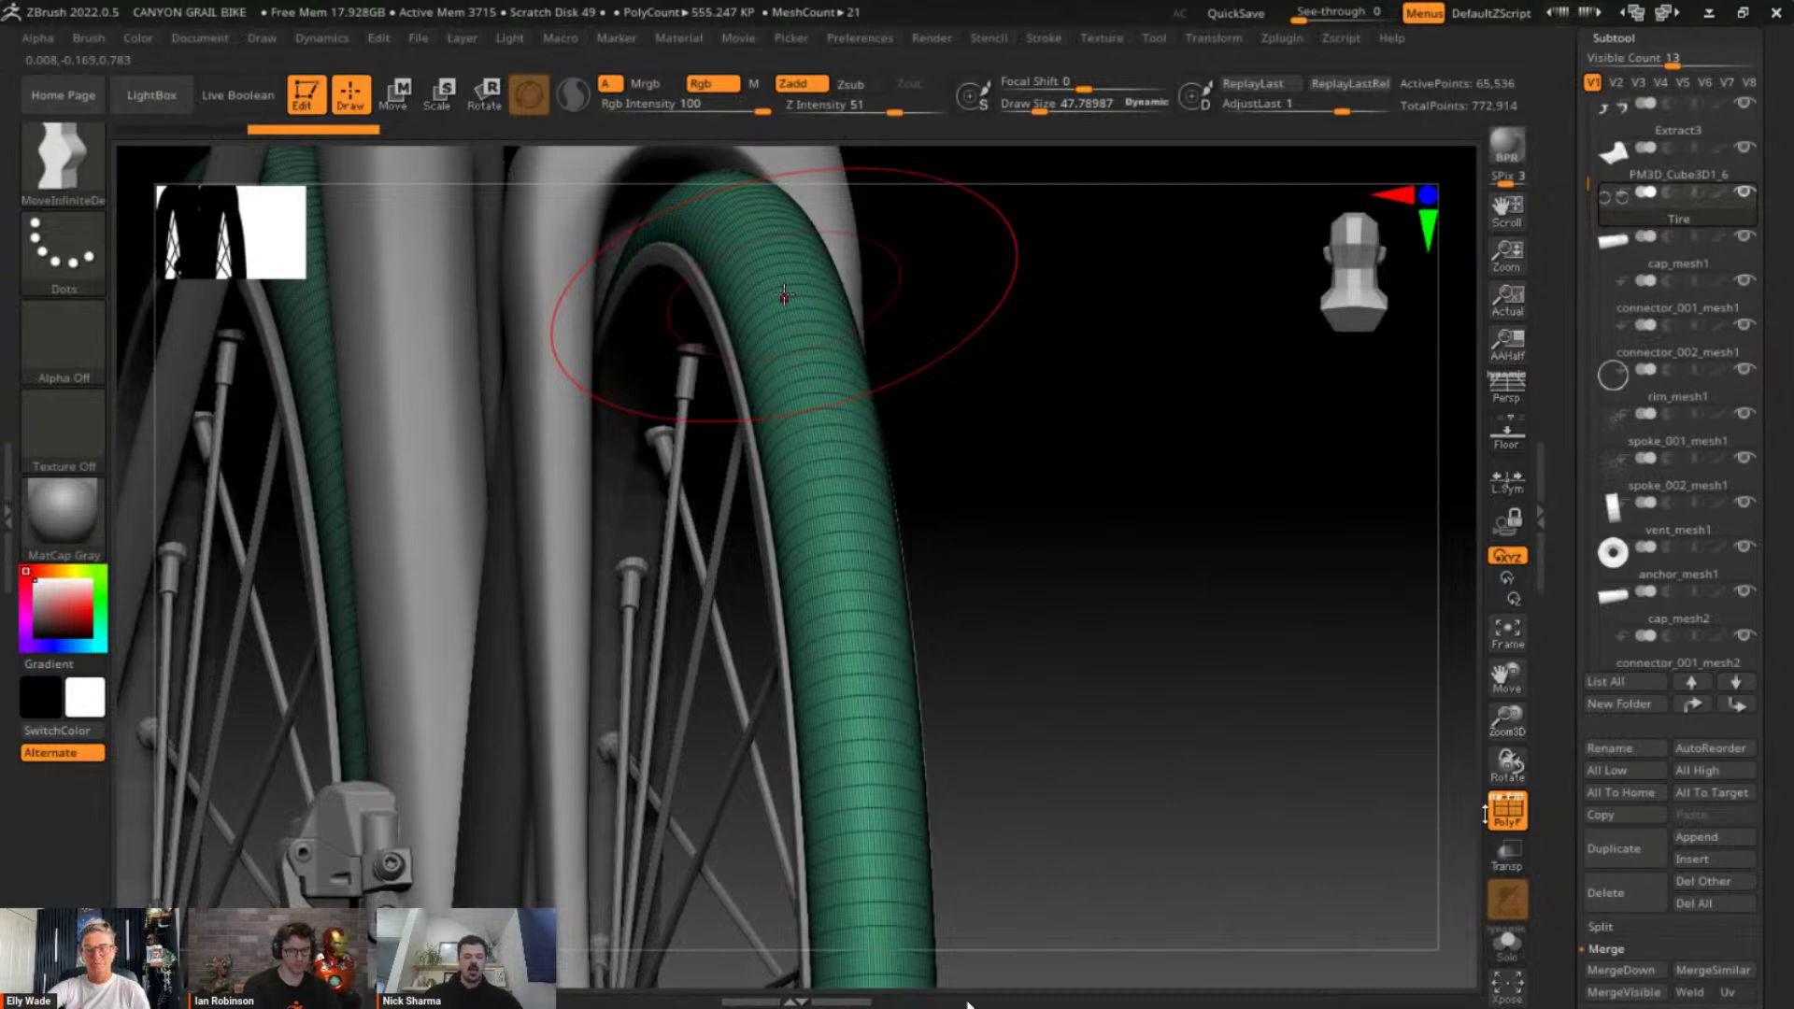
# Enable Local Symmetry with the tire seen straight from the front, and open its Polygroups options
pyautogui.moveTo(1093, 491); pyautogui.dragTo(953, 568)
pyautogui.keyDown('alt'); pyautogui.moveTo(901, 514); pyautogui.dragTo(1177, 811); pyautogui.keyUp('alt')
pyautogui.keyDown('alt'); pyautogui.moveTo(990, 309); pyautogui.dragTo(1025, 341); pyautogui.keyUp('alt')
pyautogui.click(1513, 479)
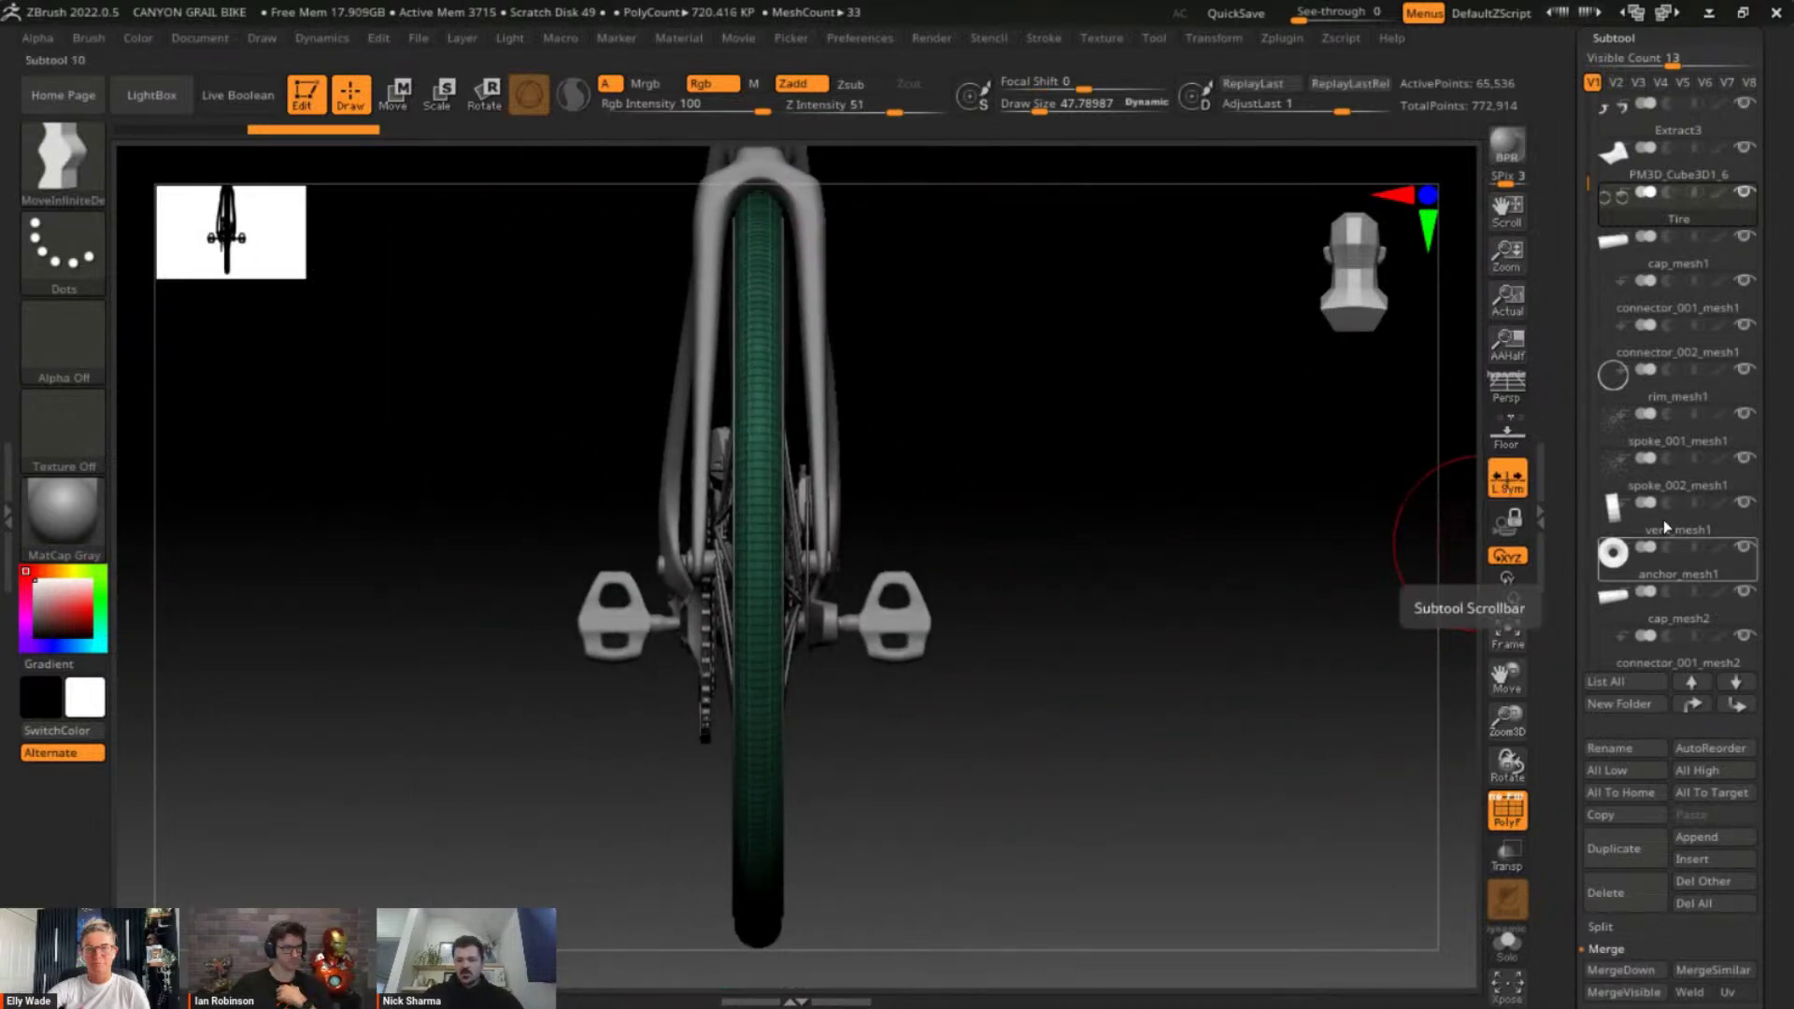
pyautogui.click(1615, 40)
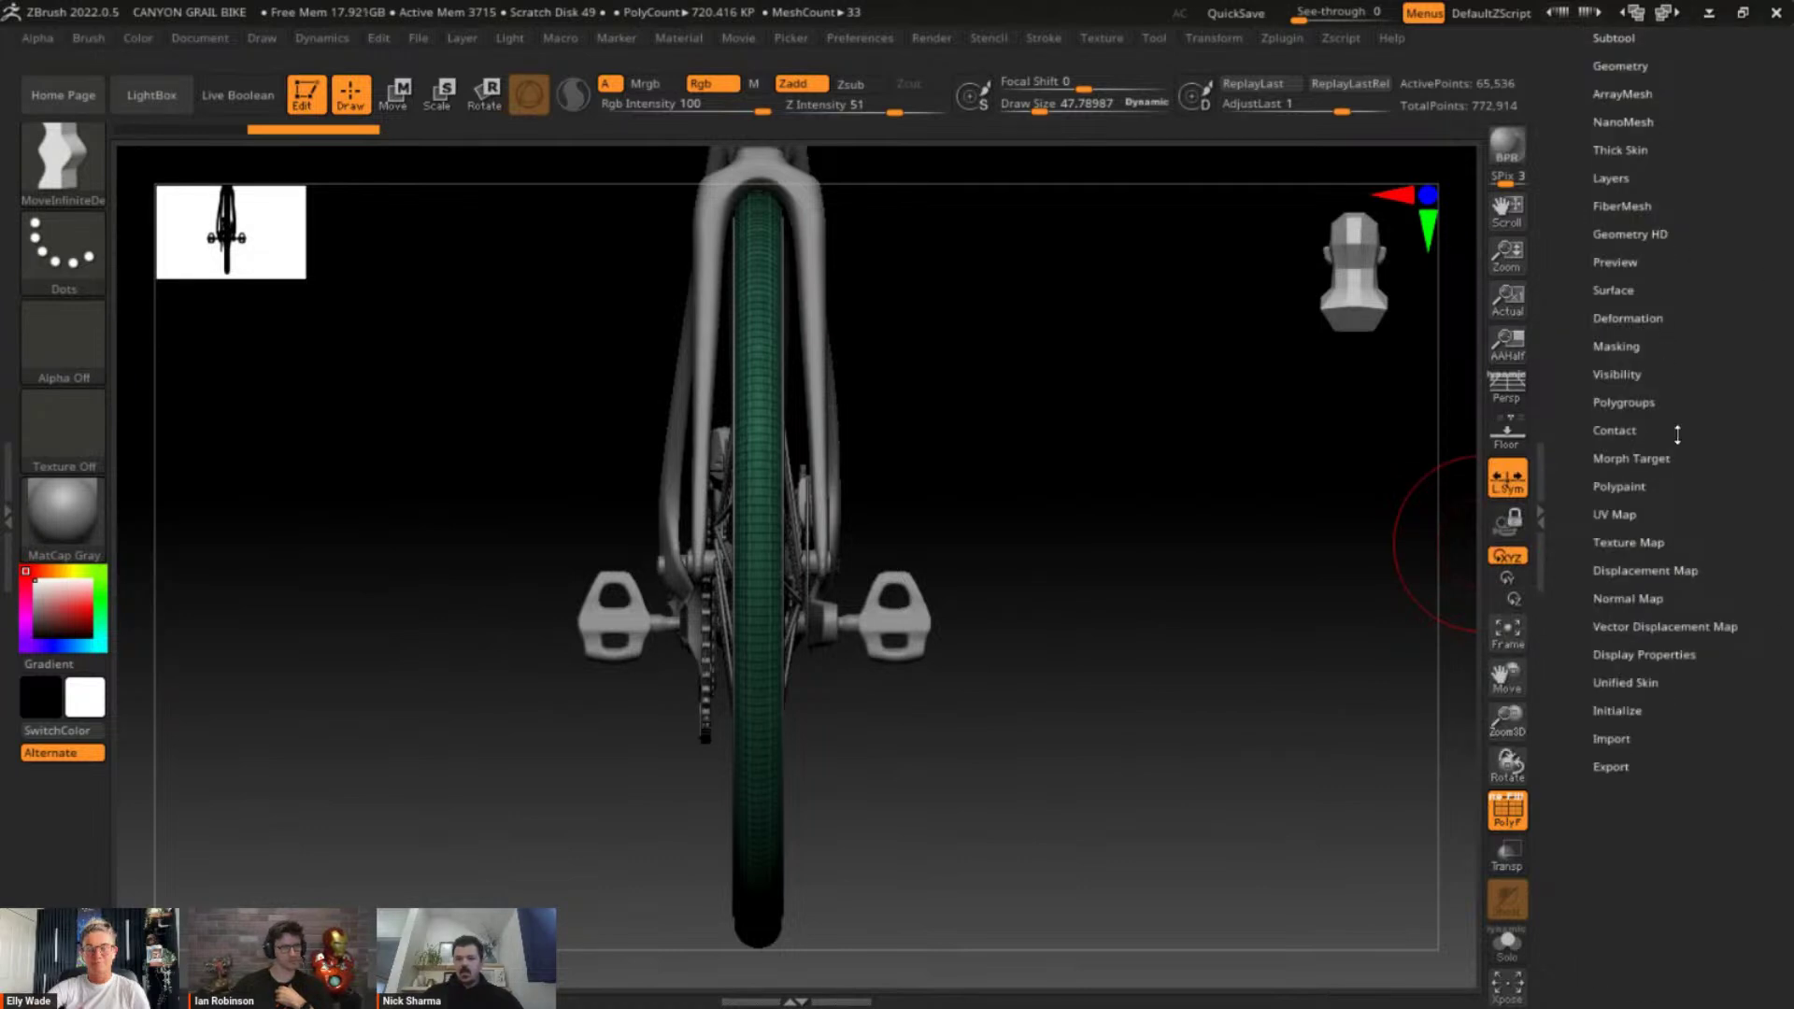
pyautogui.click(1626, 402)
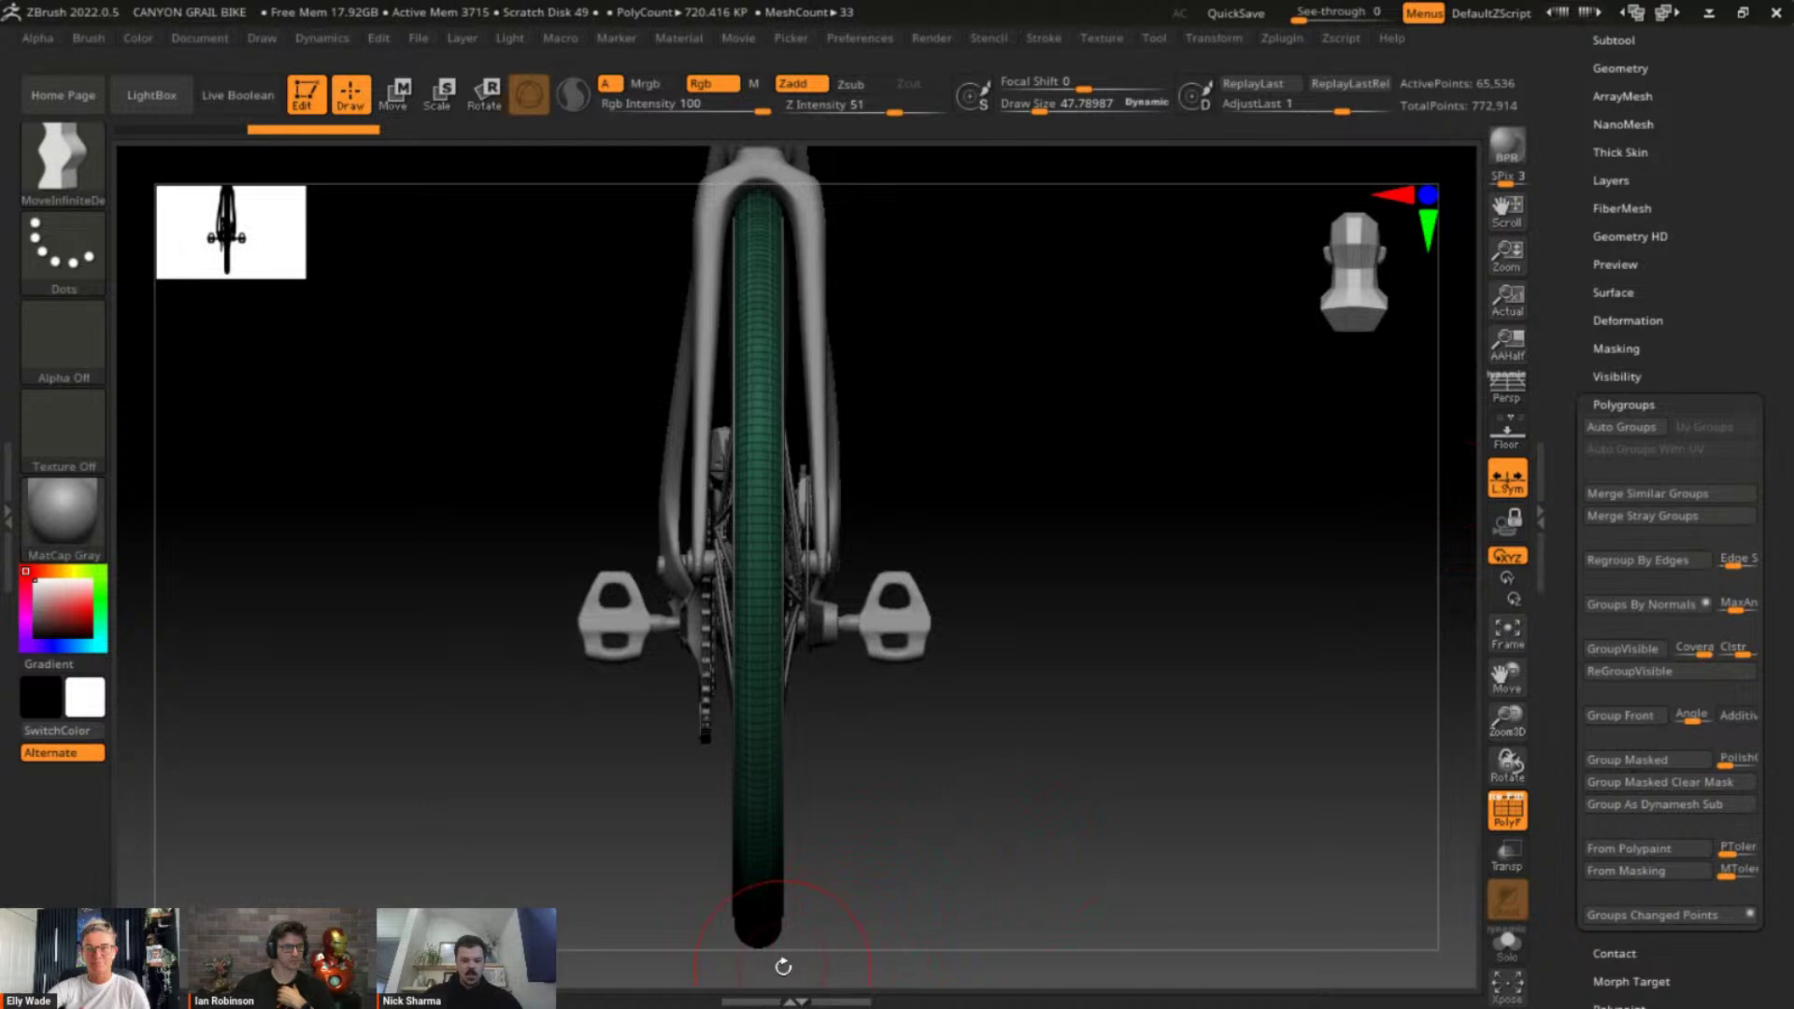
# Try to mask the front tire from the front view, zoomed in between the fork blades
pyautogui.moveTo(780, 967)
pyautogui.keyDown('ctrl'); pyautogui.mouseDown()
pyautogui.moveTo(742, 160)
pyautogui.moveTo(932, 595)
pyautogui.mouseUp(); pyautogui.keyUp('ctrl')
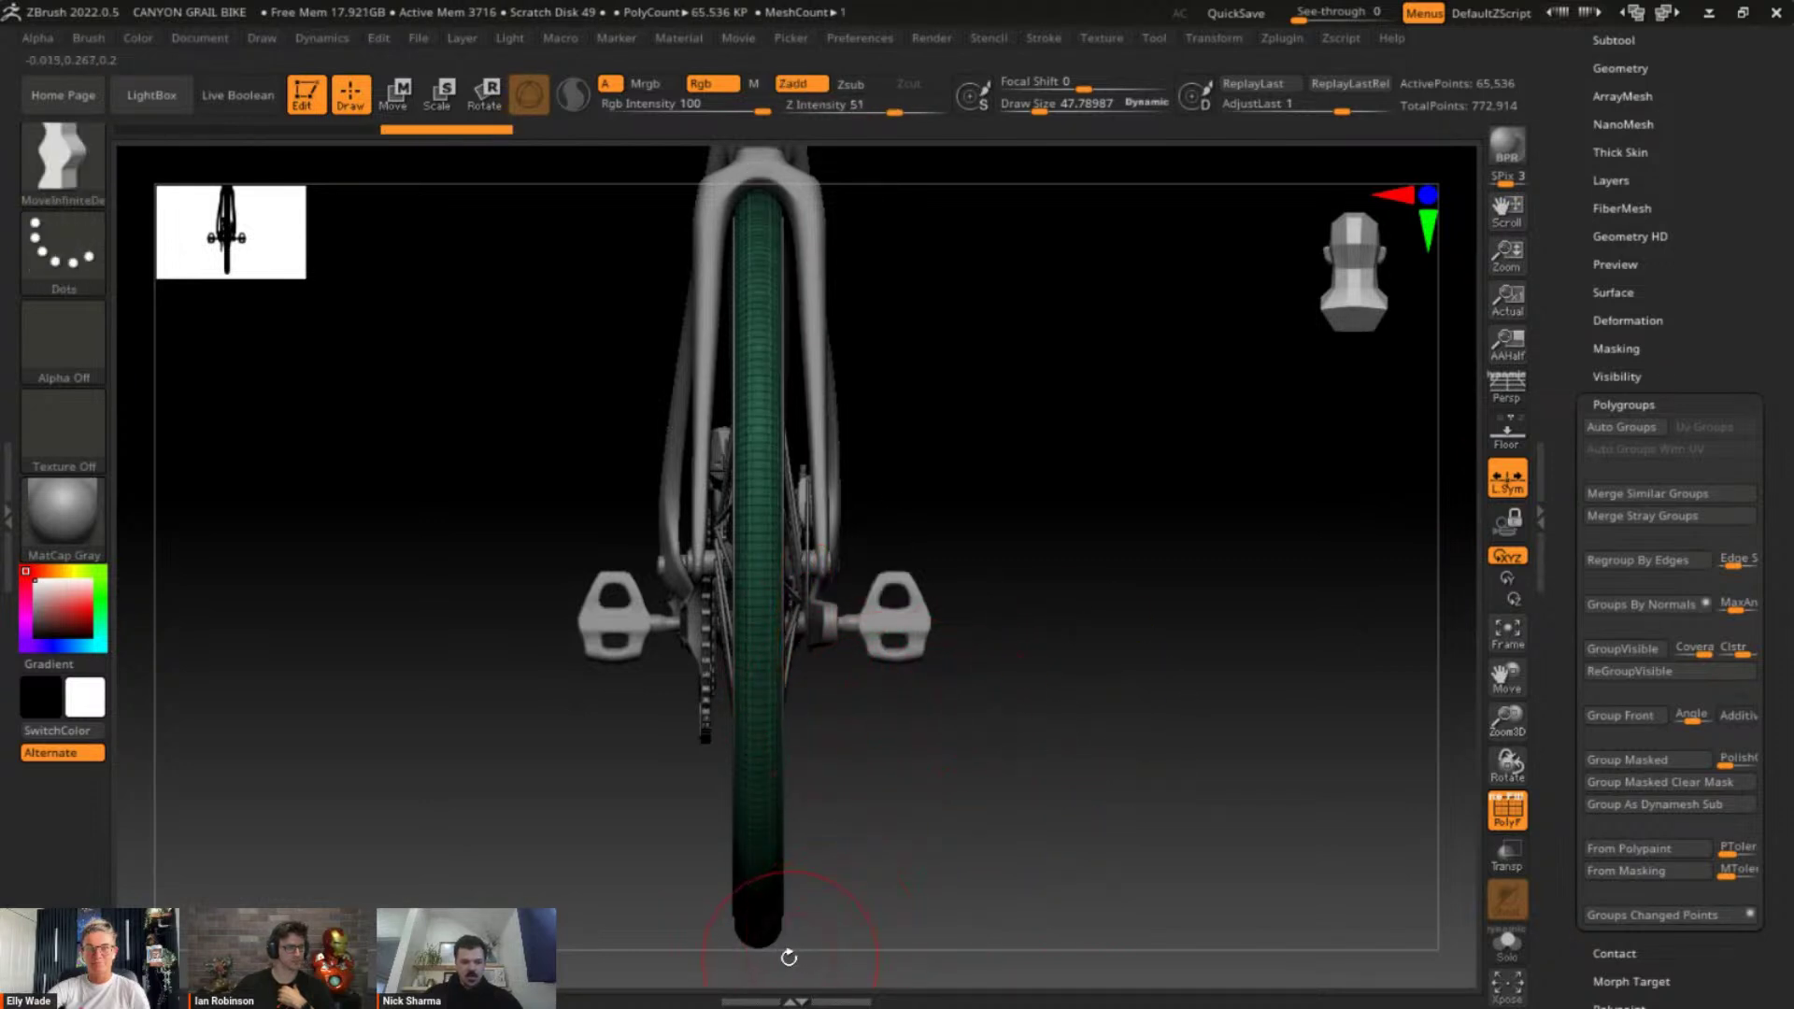
pyautogui.moveTo(772, 965)
pyautogui.keyDown('ctrl'); pyautogui.mouseDown()
pyautogui.moveTo(761, 119)
pyautogui.moveTo(758, 134)
pyautogui.mouseUp(); pyautogui.keyUp('ctrl')
pyautogui.keyDown('alt'); pyautogui.moveTo(986, 393); pyautogui.dragTo(990, 477); pyautogui.keyUp('alt')
pyautogui.keyDown('alt'); pyautogui.moveTo(1194, 444); pyautogui.dragTo(1257, 430); pyautogui.keyUp('alt')
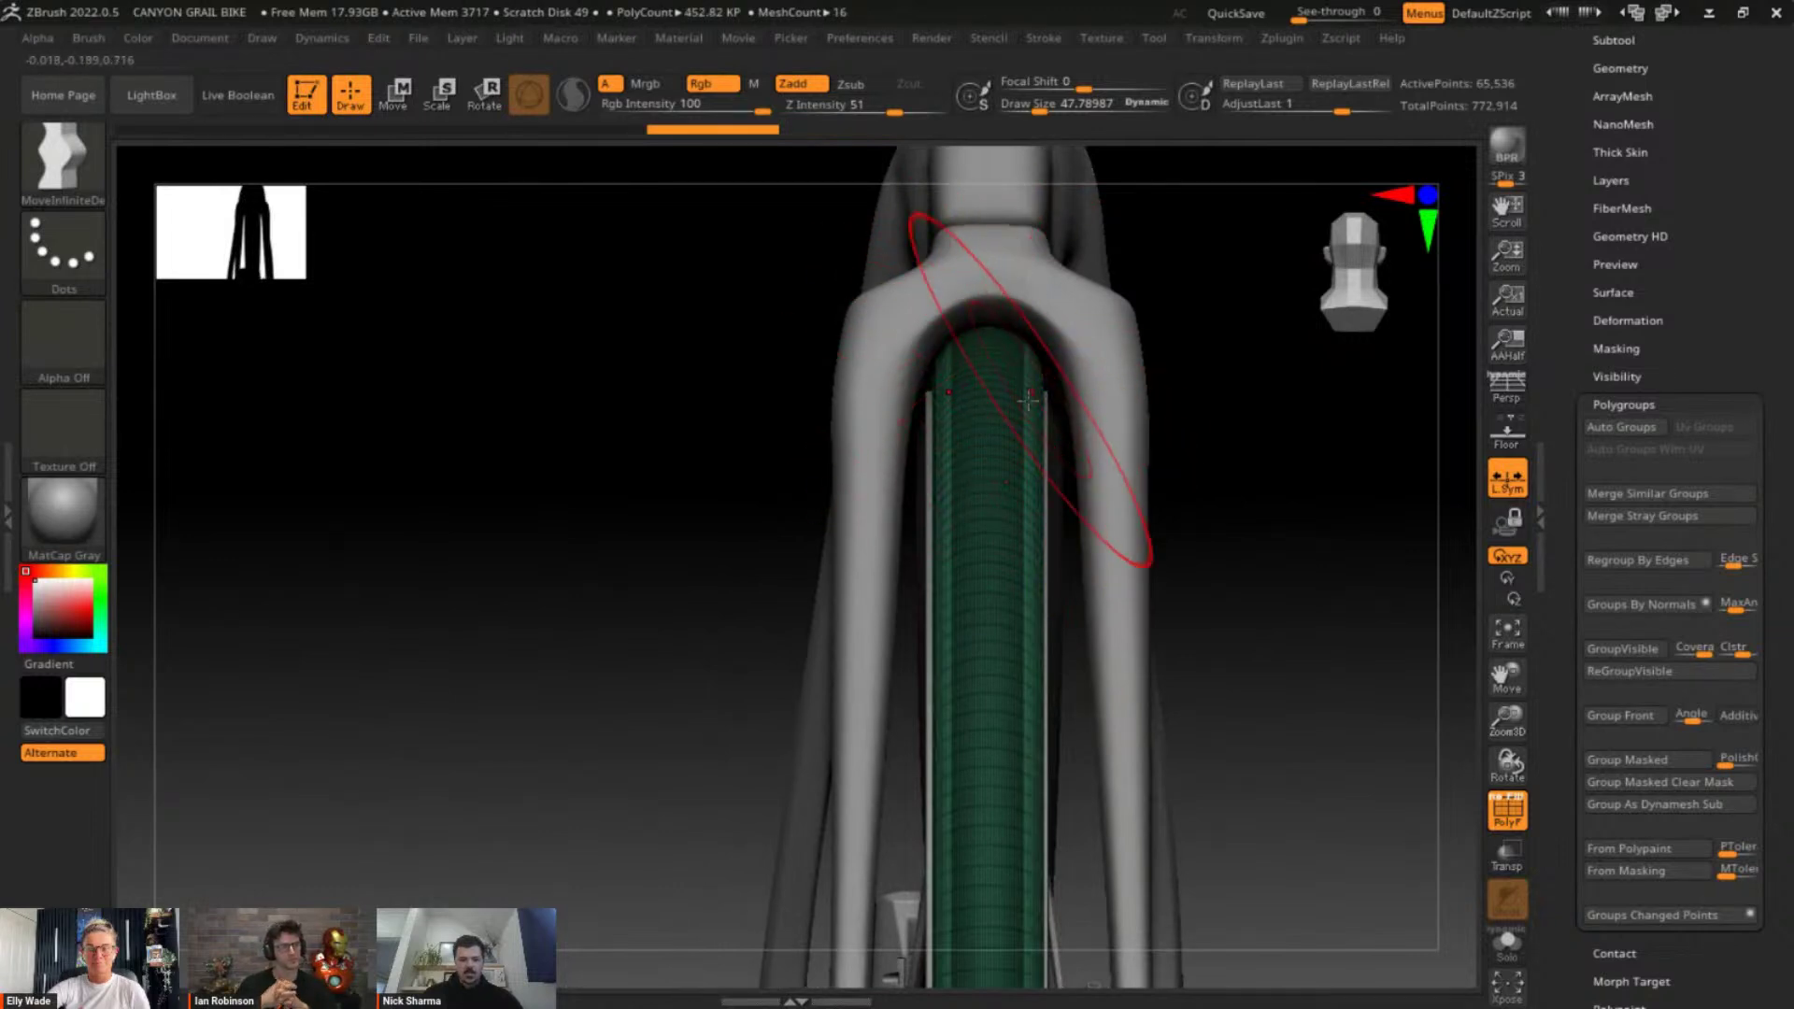
pyautogui.press('ctrl')
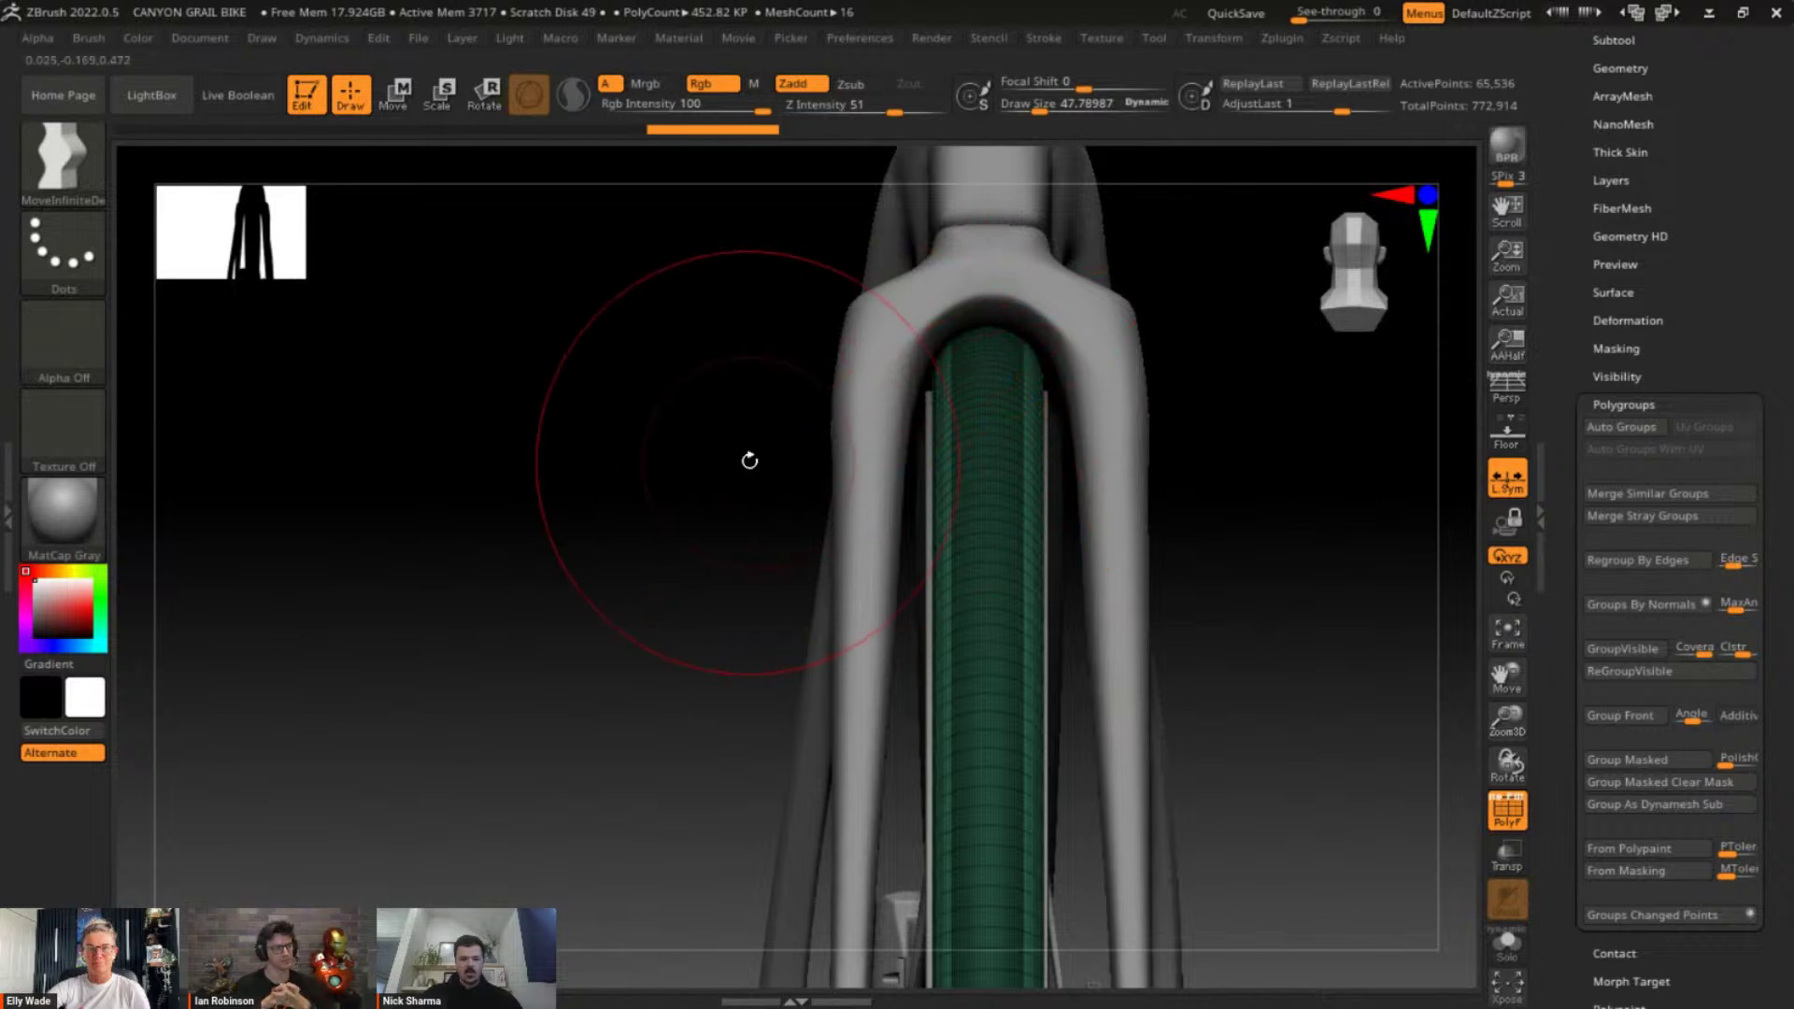
pyautogui.press('ctrl')
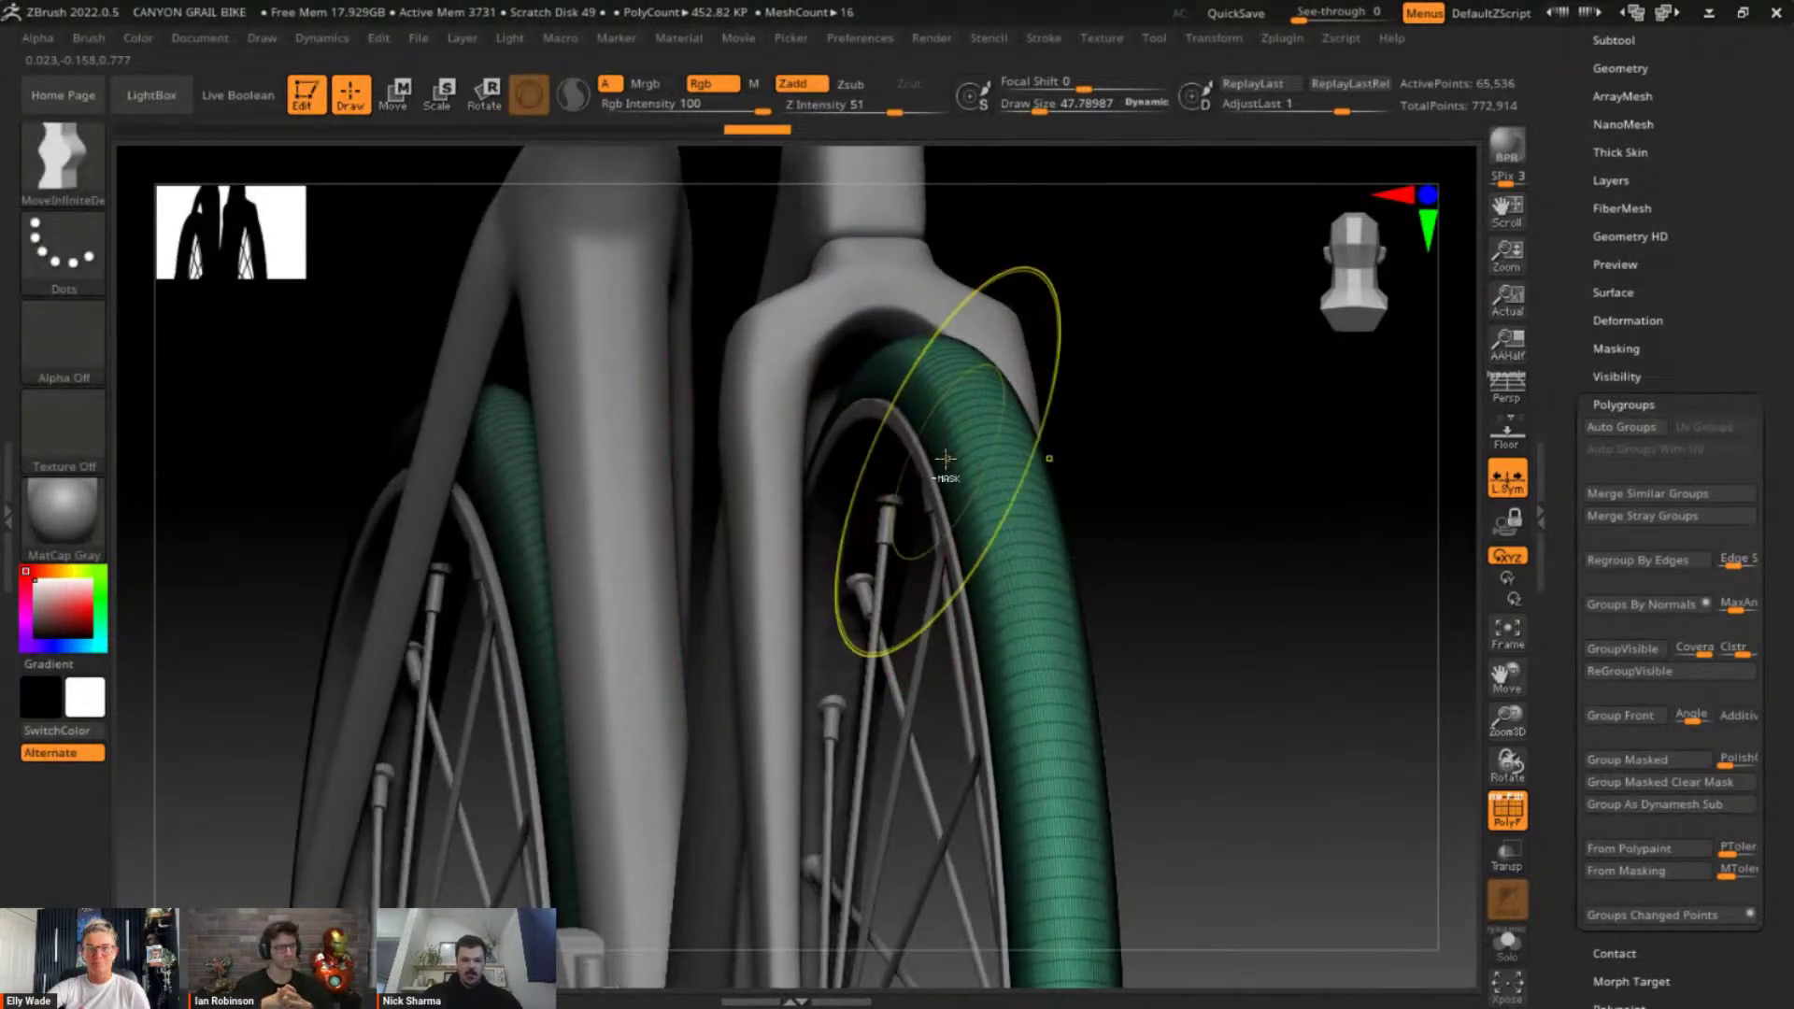
pyautogui.press('ctrl')
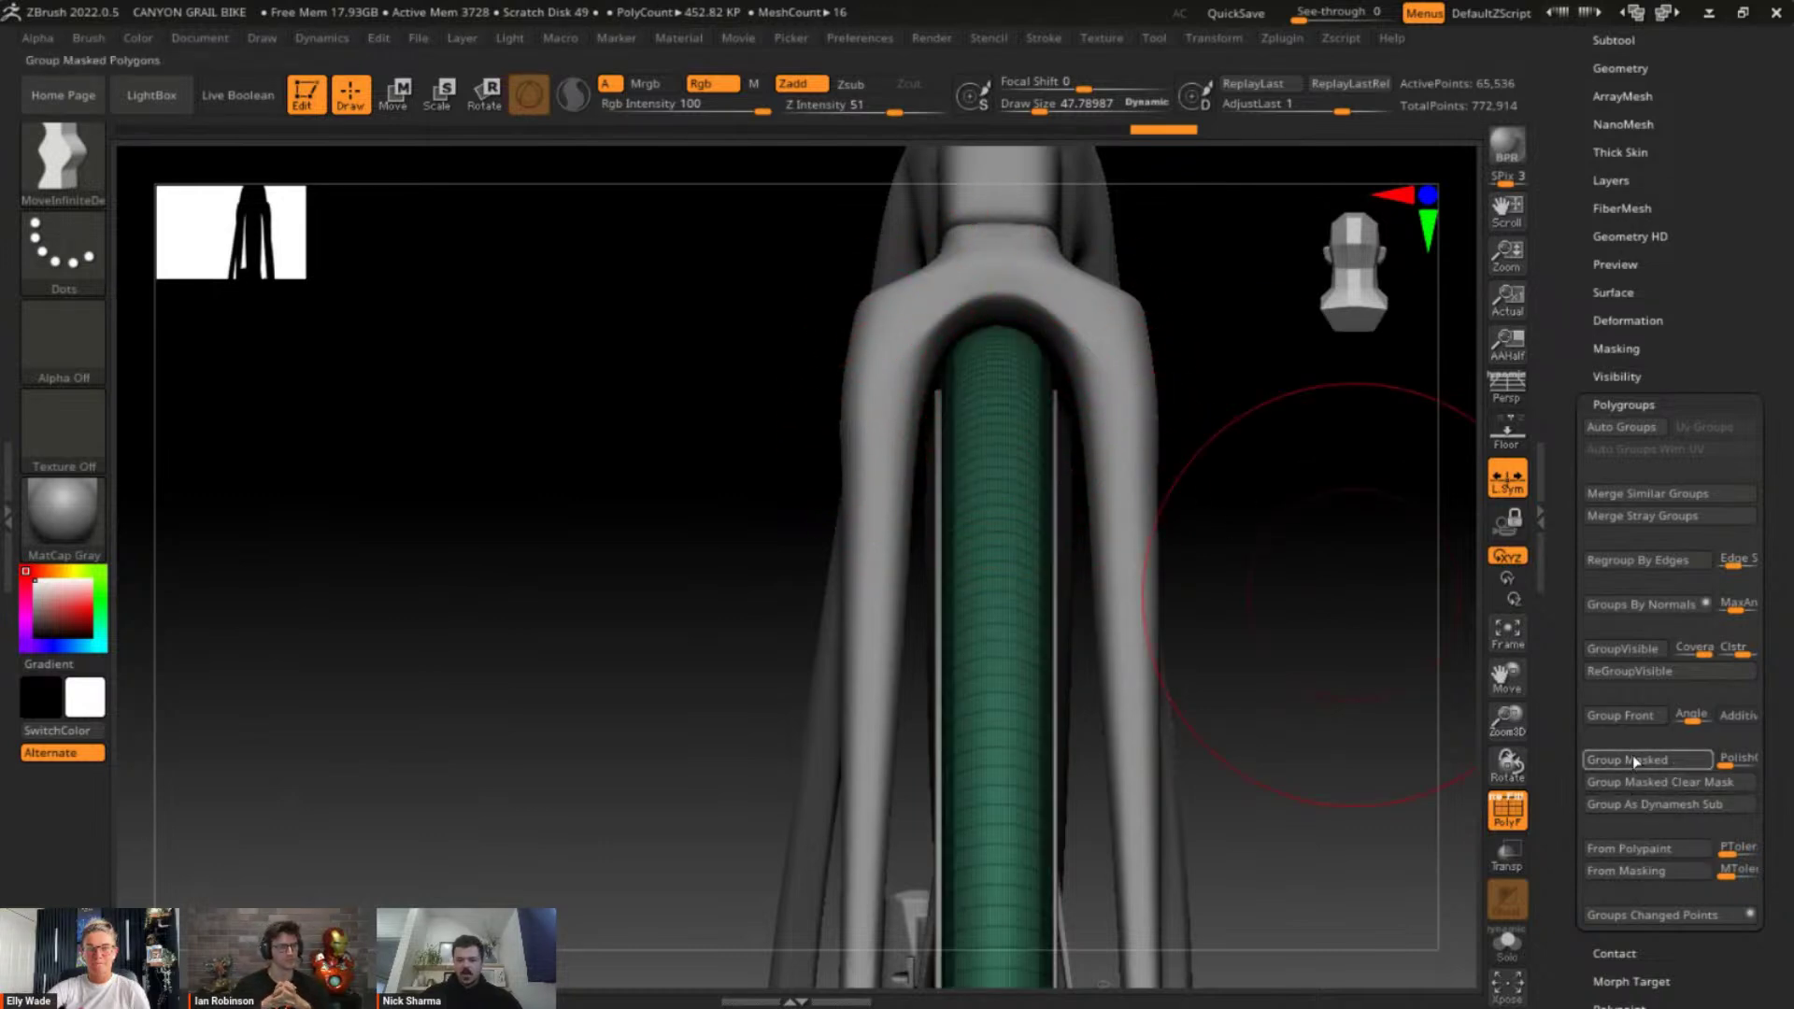
# Compare the front tire with and without PolyFrame and isolate its outer tread polygroup
pyautogui.click(1507, 810)
pyautogui.moveTo(1441, 669); pyautogui.dragTo(1512, 872)
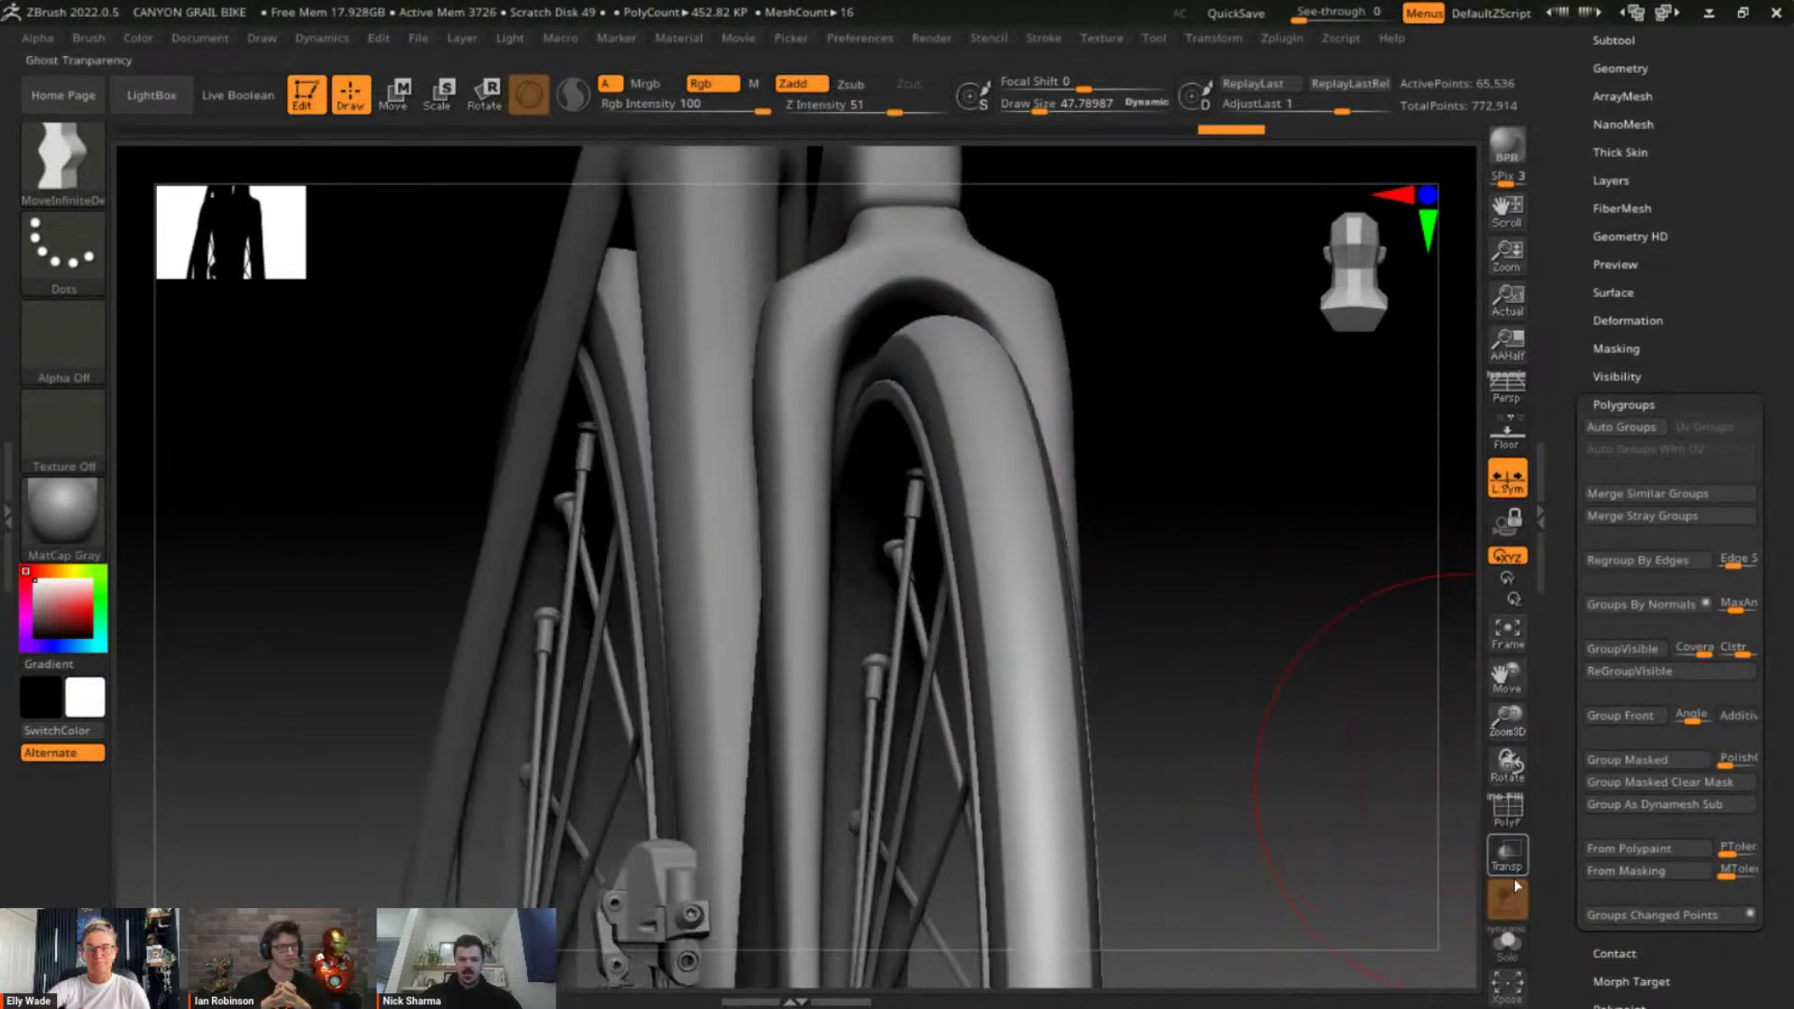
pyautogui.click(1506, 822)
pyautogui.moveTo(1377, 548); pyautogui.dragTo(1028, 561)
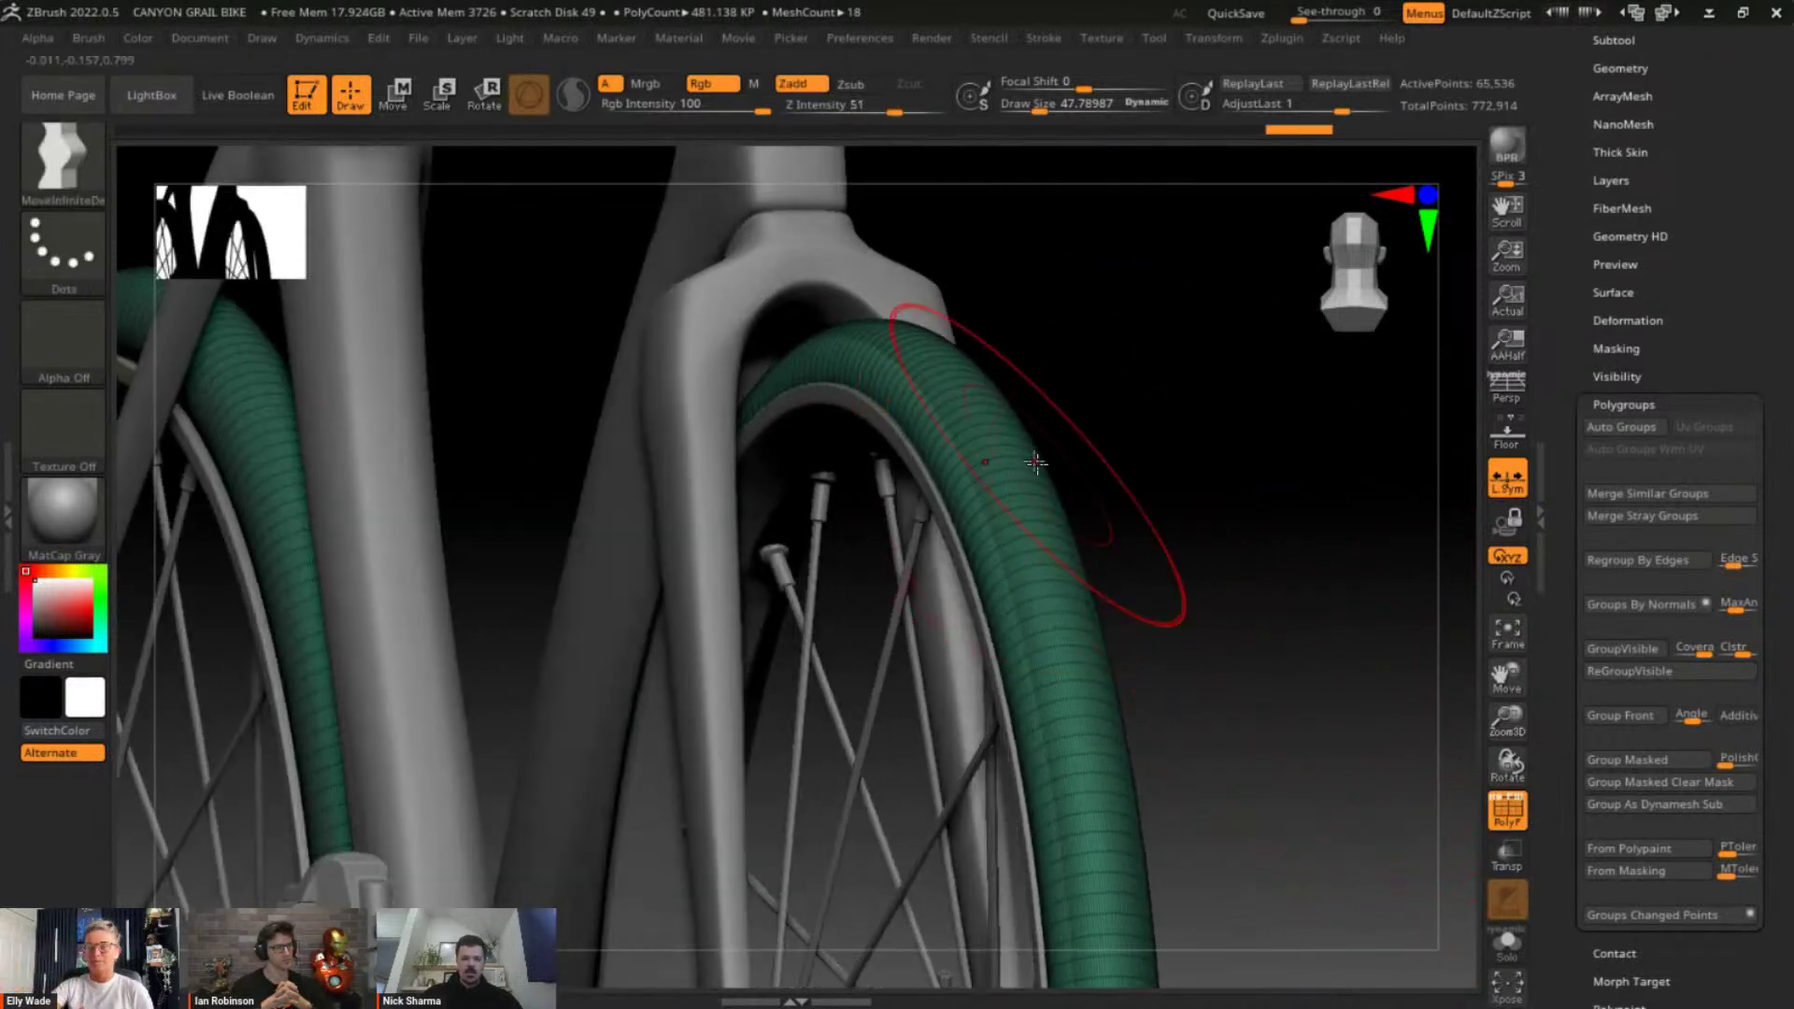
pyautogui.keyDown('ctrl'); pyautogui.keyDown('shift'); pyautogui.click(1021, 500); pyautogui.keyUp('shift'); pyautogui.keyUp('ctrl')
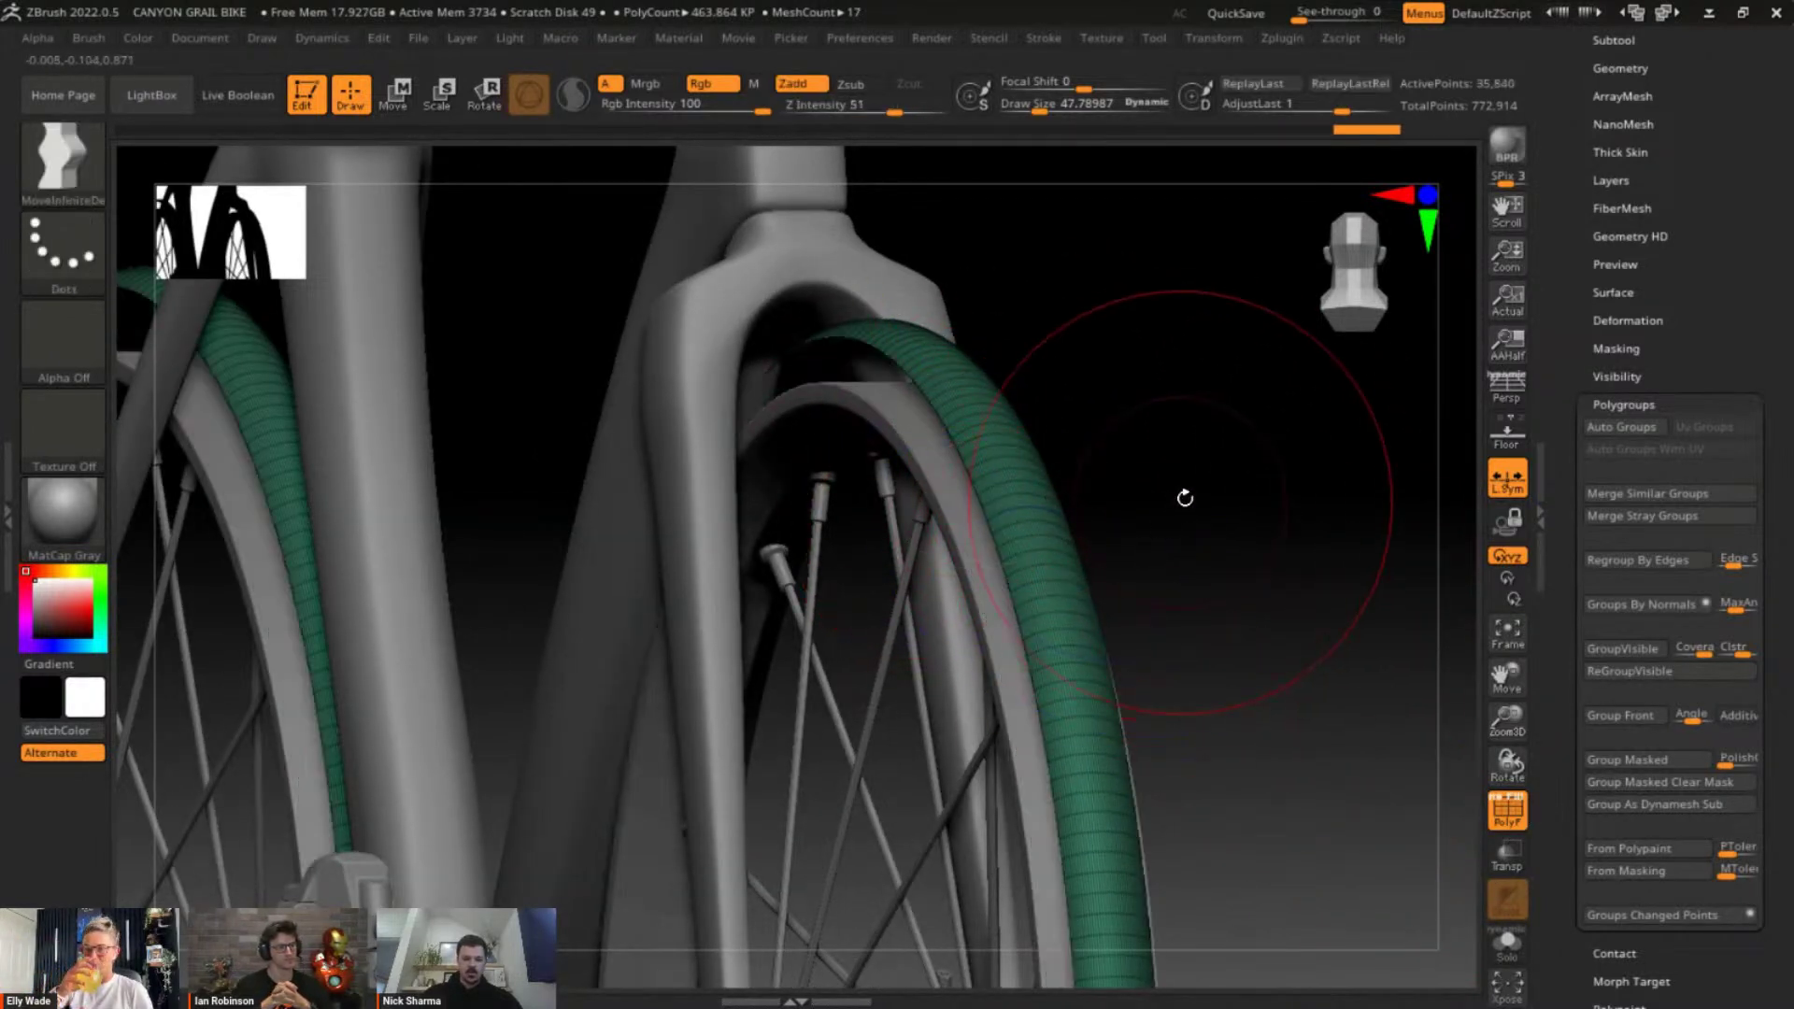
# Look up UV Master among the ZBrush plugins and view the tire and handlebar area
pyautogui.click(1308, 36)
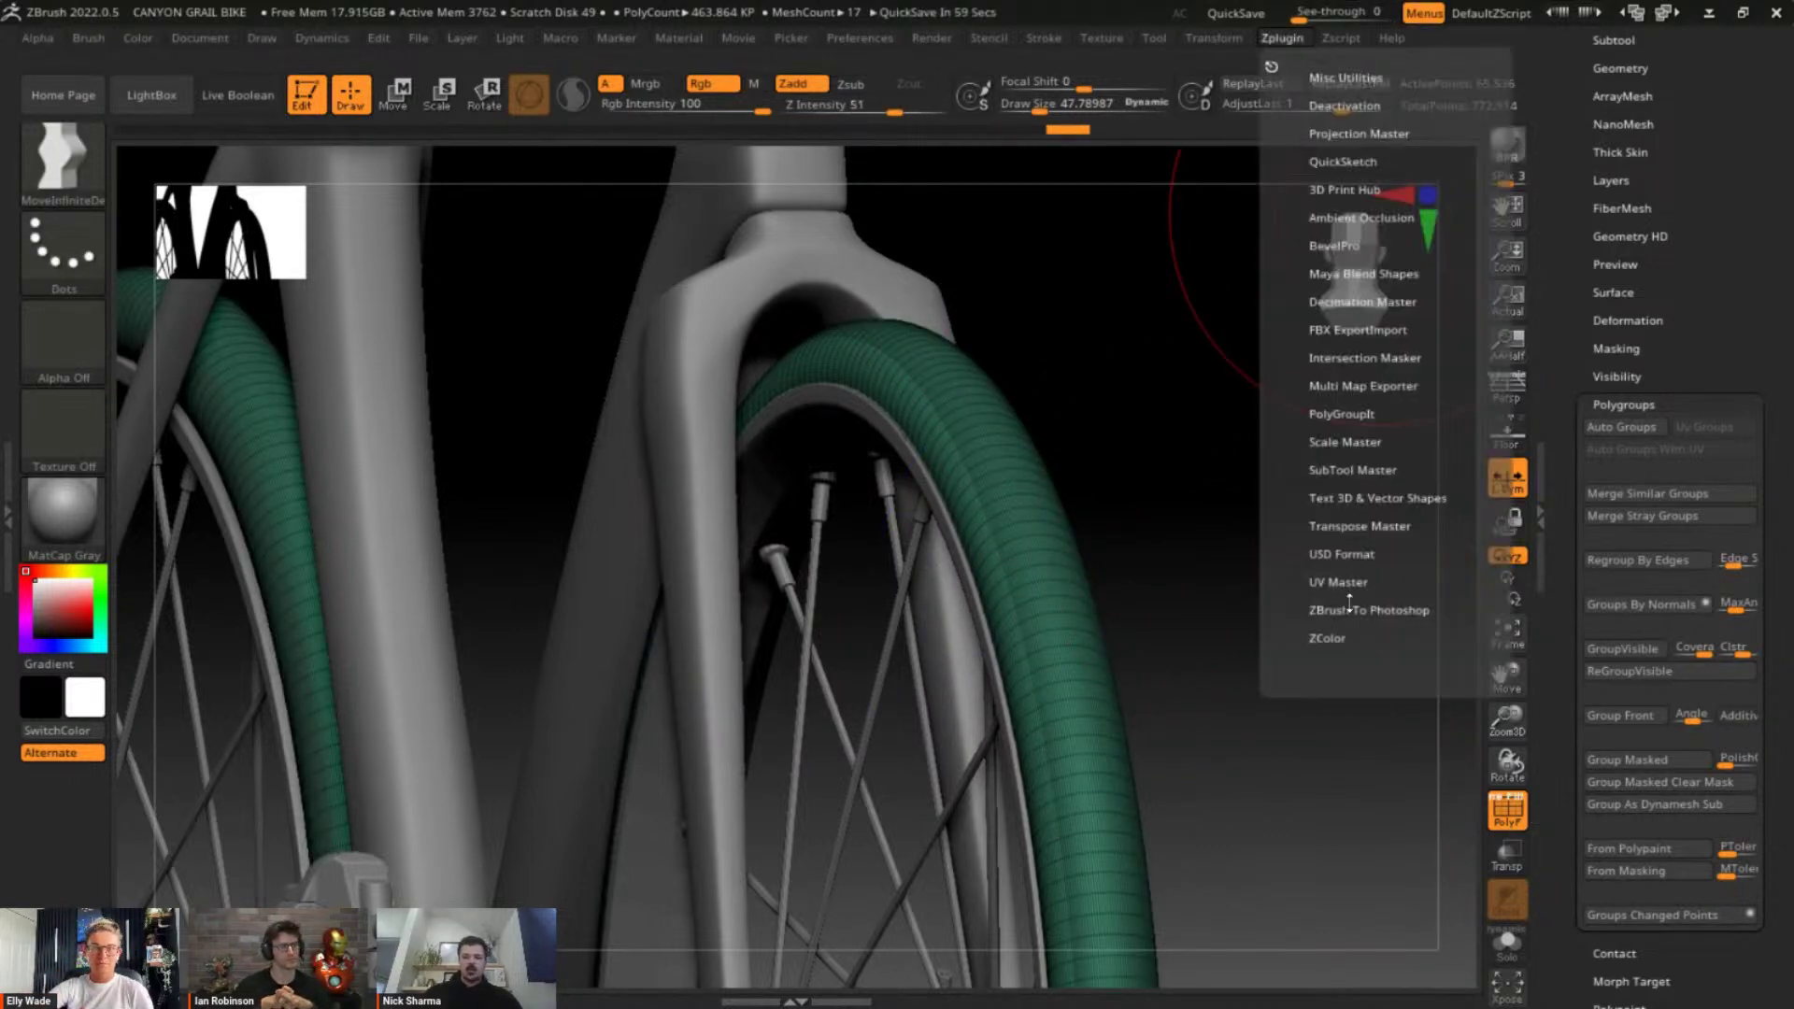
pyautogui.click(1360, 583)
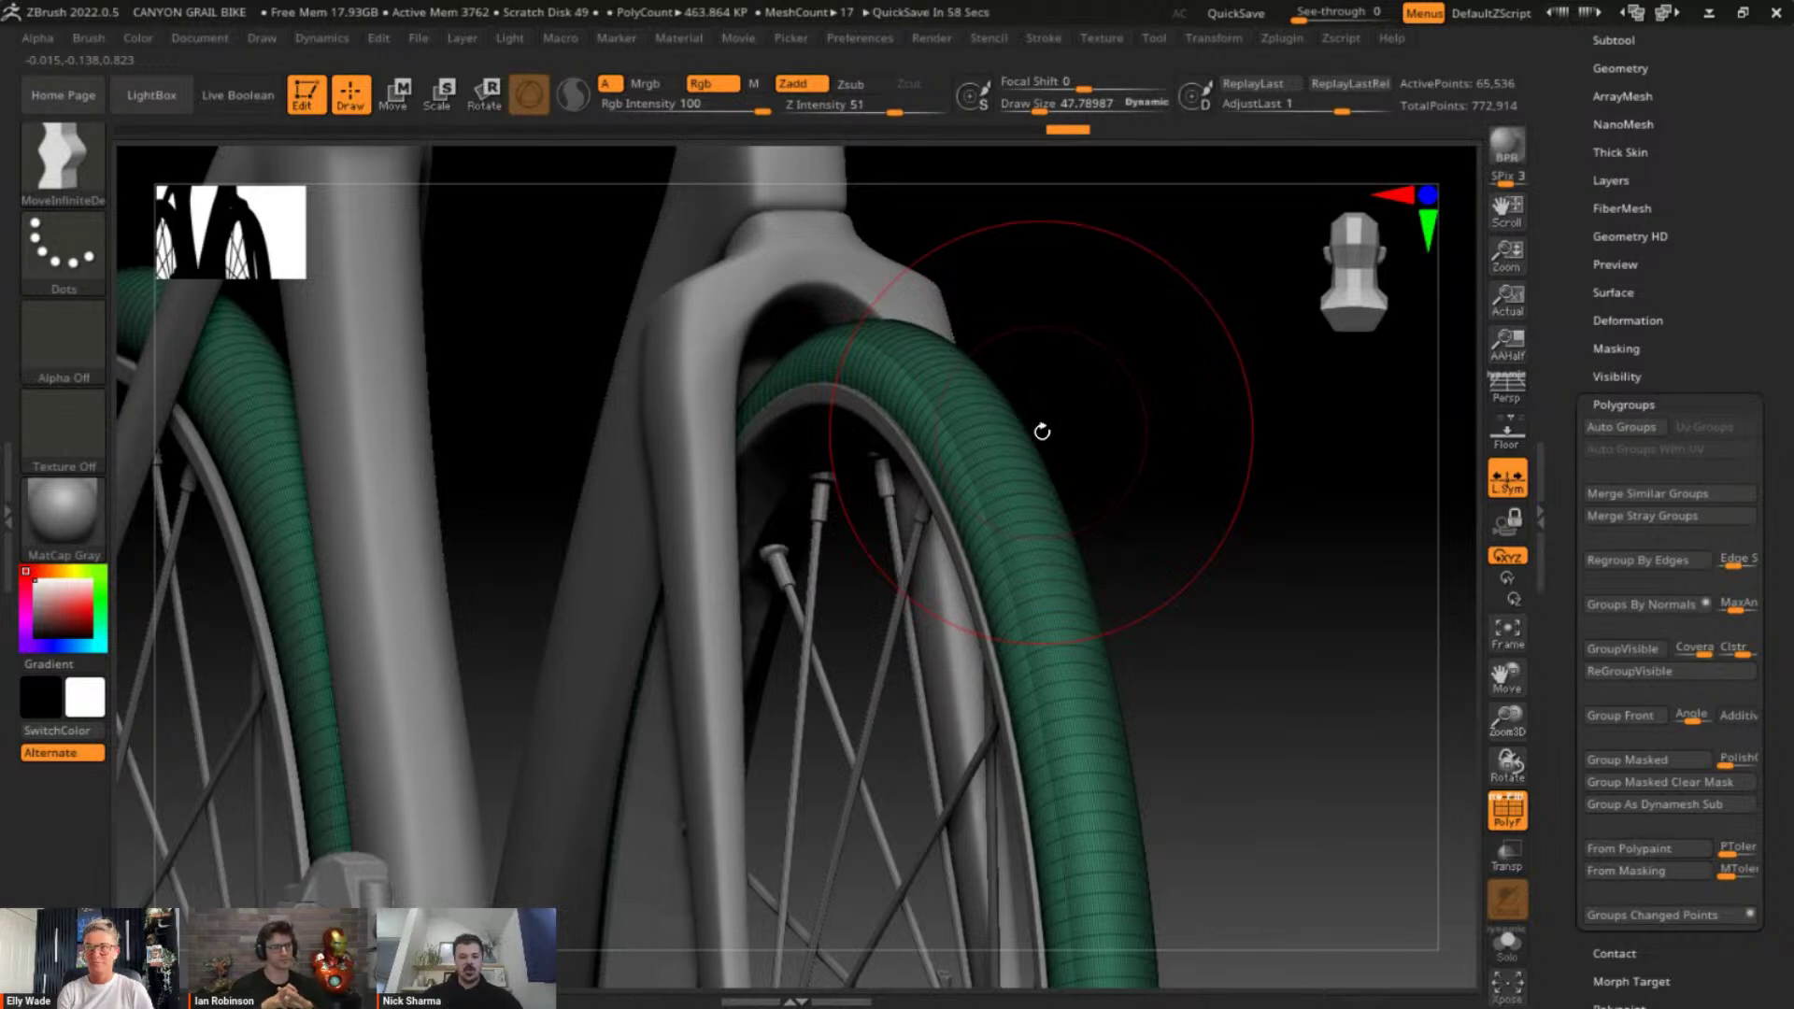
pyautogui.moveTo(1084, 433); pyautogui.dragTo(1091, 432)
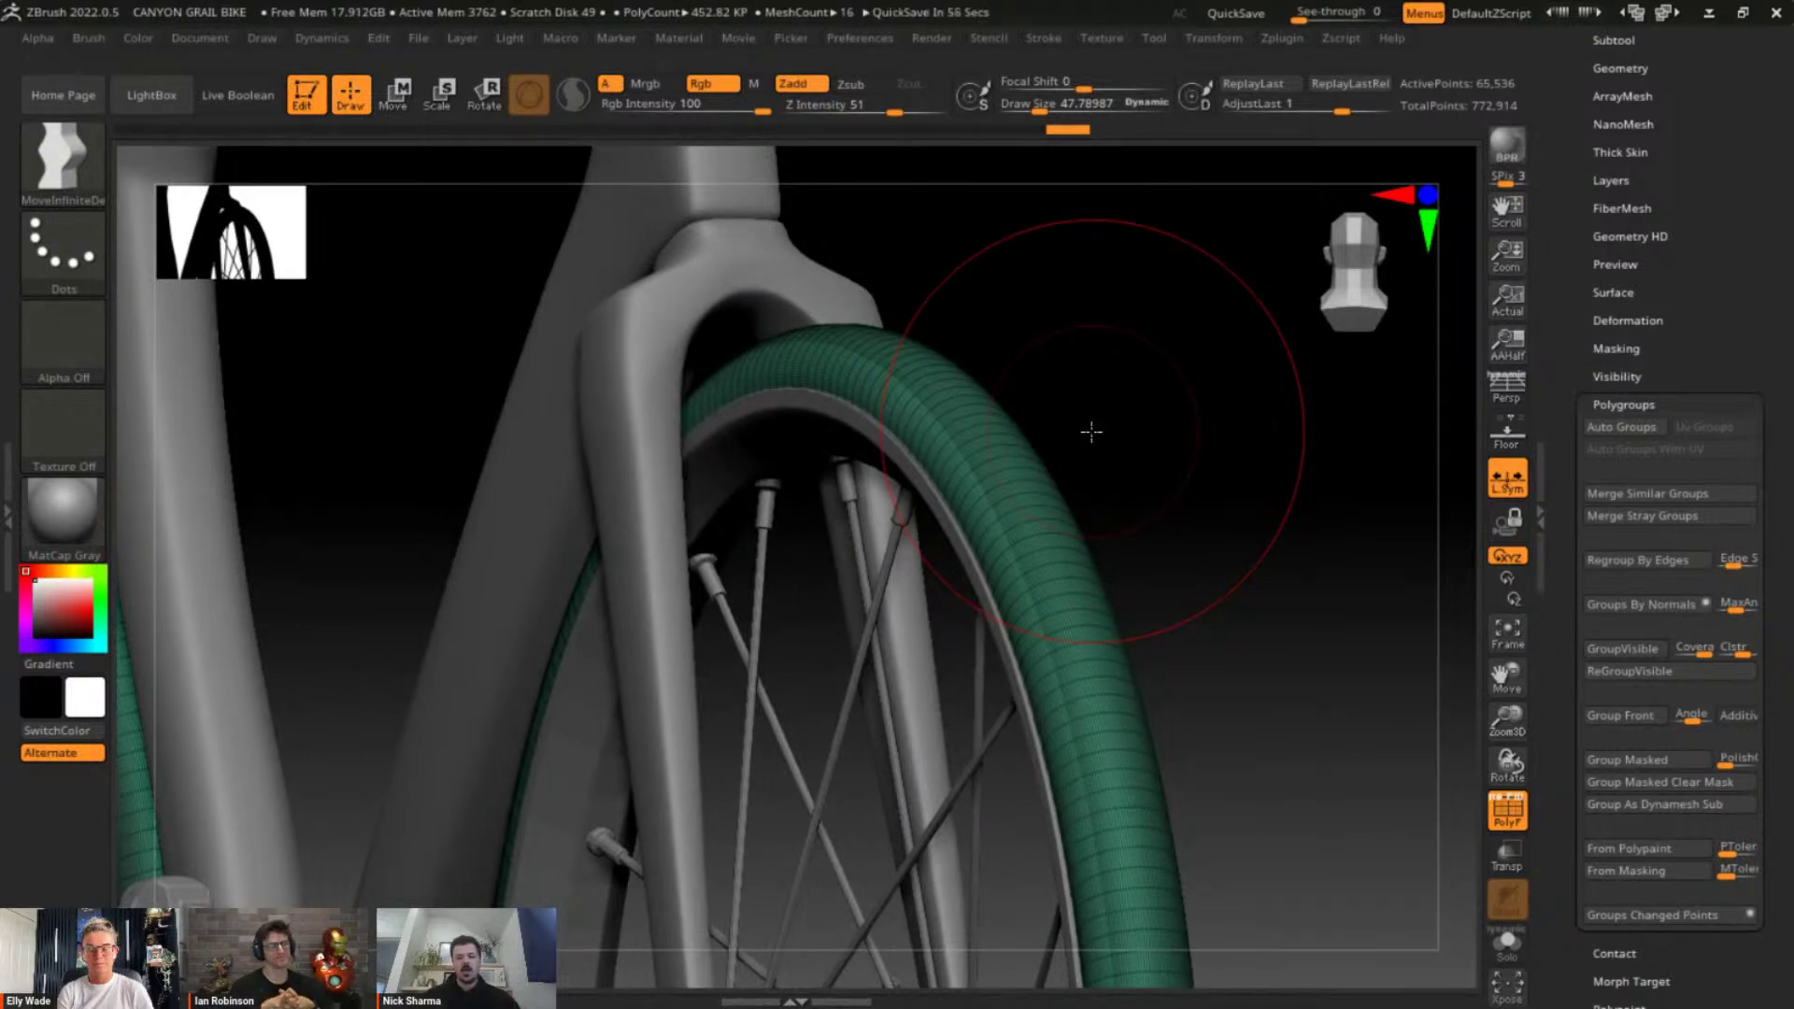
pyautogui.moveTo(1091, 432)
pyautogui.mouseDown()
pyautogui.moveTo(1177, 564)
pyautogui.moveTo(1145, 524)
pyautogui.moveTo(1140, 587)
pyautogui.moveTo(1162, 608)
pyautogui.moveTo(1208, 587)
pyautogui.mouseUp()
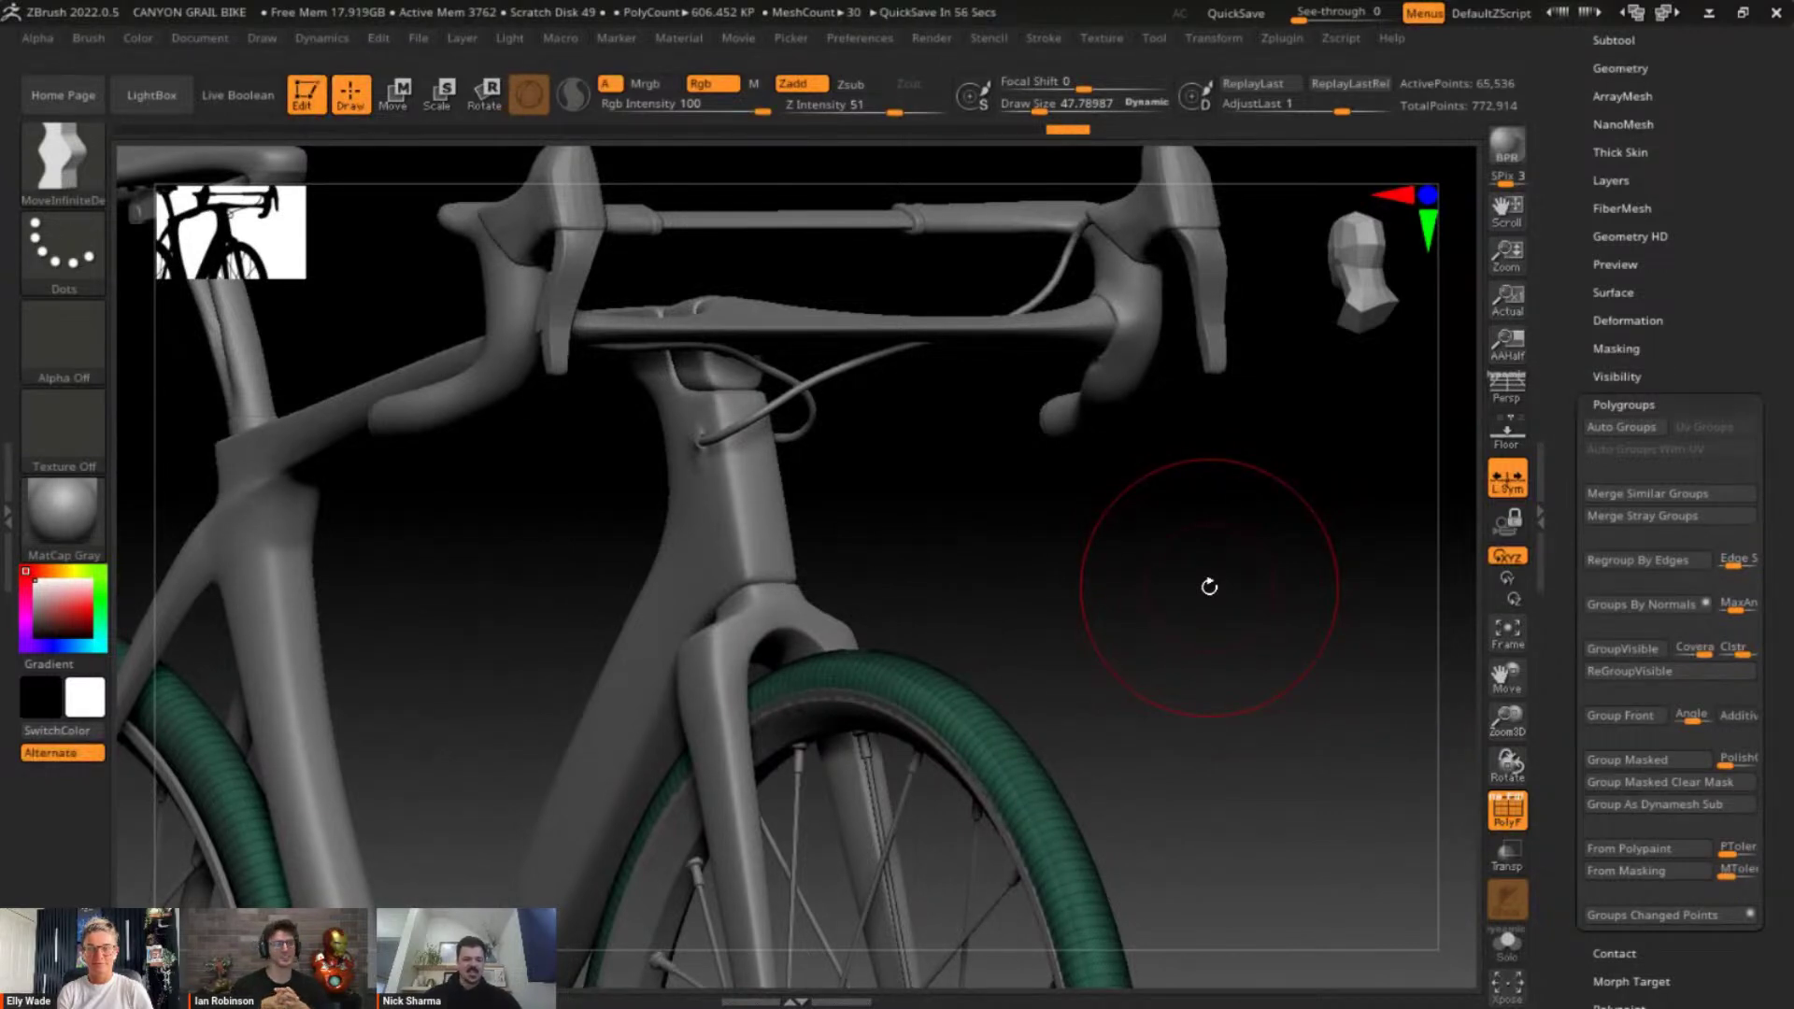
# Select the axle cylinder subtool at the end of the front fork to examine the wheel hub area
pyautogui.moveTo(1209, 586); pyautogui.dragTo(1229, 393)
pyautogui.moveTo(1165, 513)
pyautogui.mouseDown()
pyautogui.moveTo(1197, 240)
pyautogui.moveTo(912, 705)
pyautogui.mouseUp()
pyautogui.keyDown('alt'); pyautogui.click(850, 726); pyautogui.keyUp('alt')
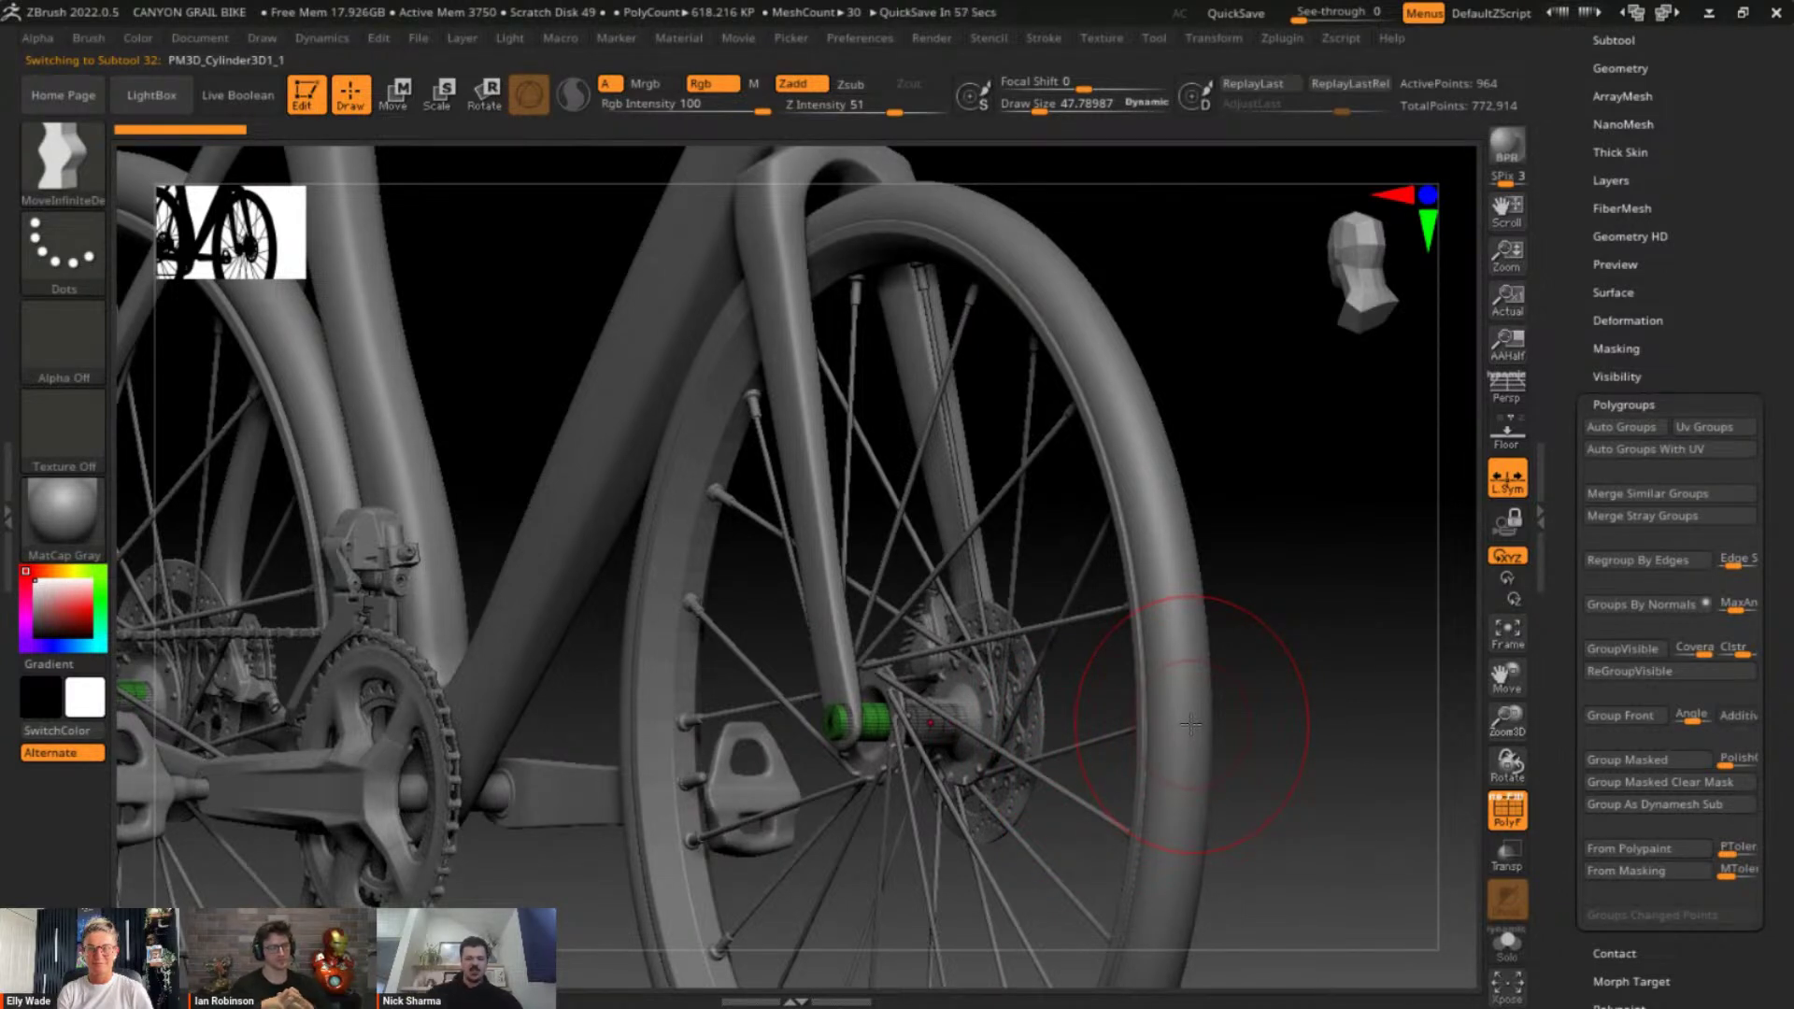
pyautogui.keyDown('alt'); pyautogui.moveTo(1252, 360); pyautogui.dragTo(1274, 520); pyautogui.keyUp('alt')
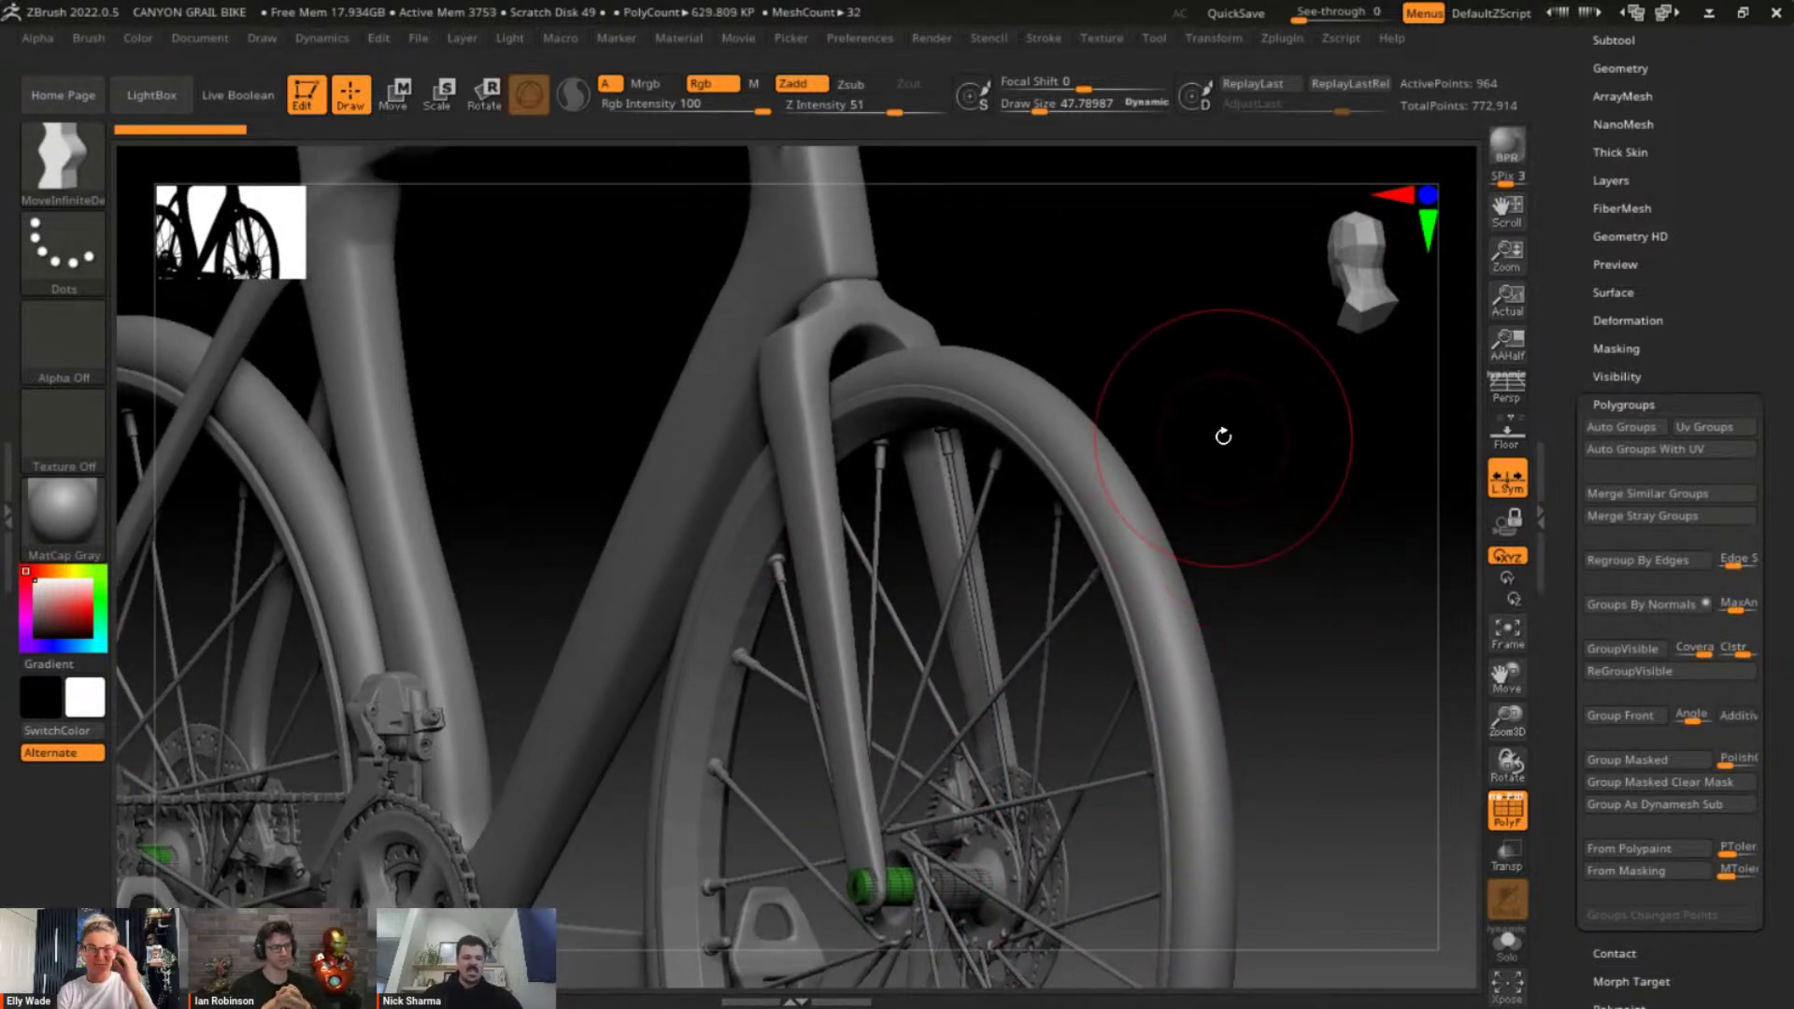
# Select the handlebar grip subtool and turn off its PolyFrame display
pyautogui.keyDown('alt'); pyautogui.moveTo(1263, 439); pyautogui.dragTo(1209, 653); pyautogui.keyUp('alt')
pyautogui.keyDown('alt'); pyautogui.moveTo(1193, 560); pyautogui.dragTo(1164, 709); pyautogui.keyUp('alt')
pyautogui.keyDown('alt'); pyautogui.click(1158, 551); pyautogui.keyUp('alt')
pyautogui.keyDown('alt'); pyautogui.moveTo(1213, 628); pyautogui.dragTo(1105, 775); pyautogui.keyUp('alt')
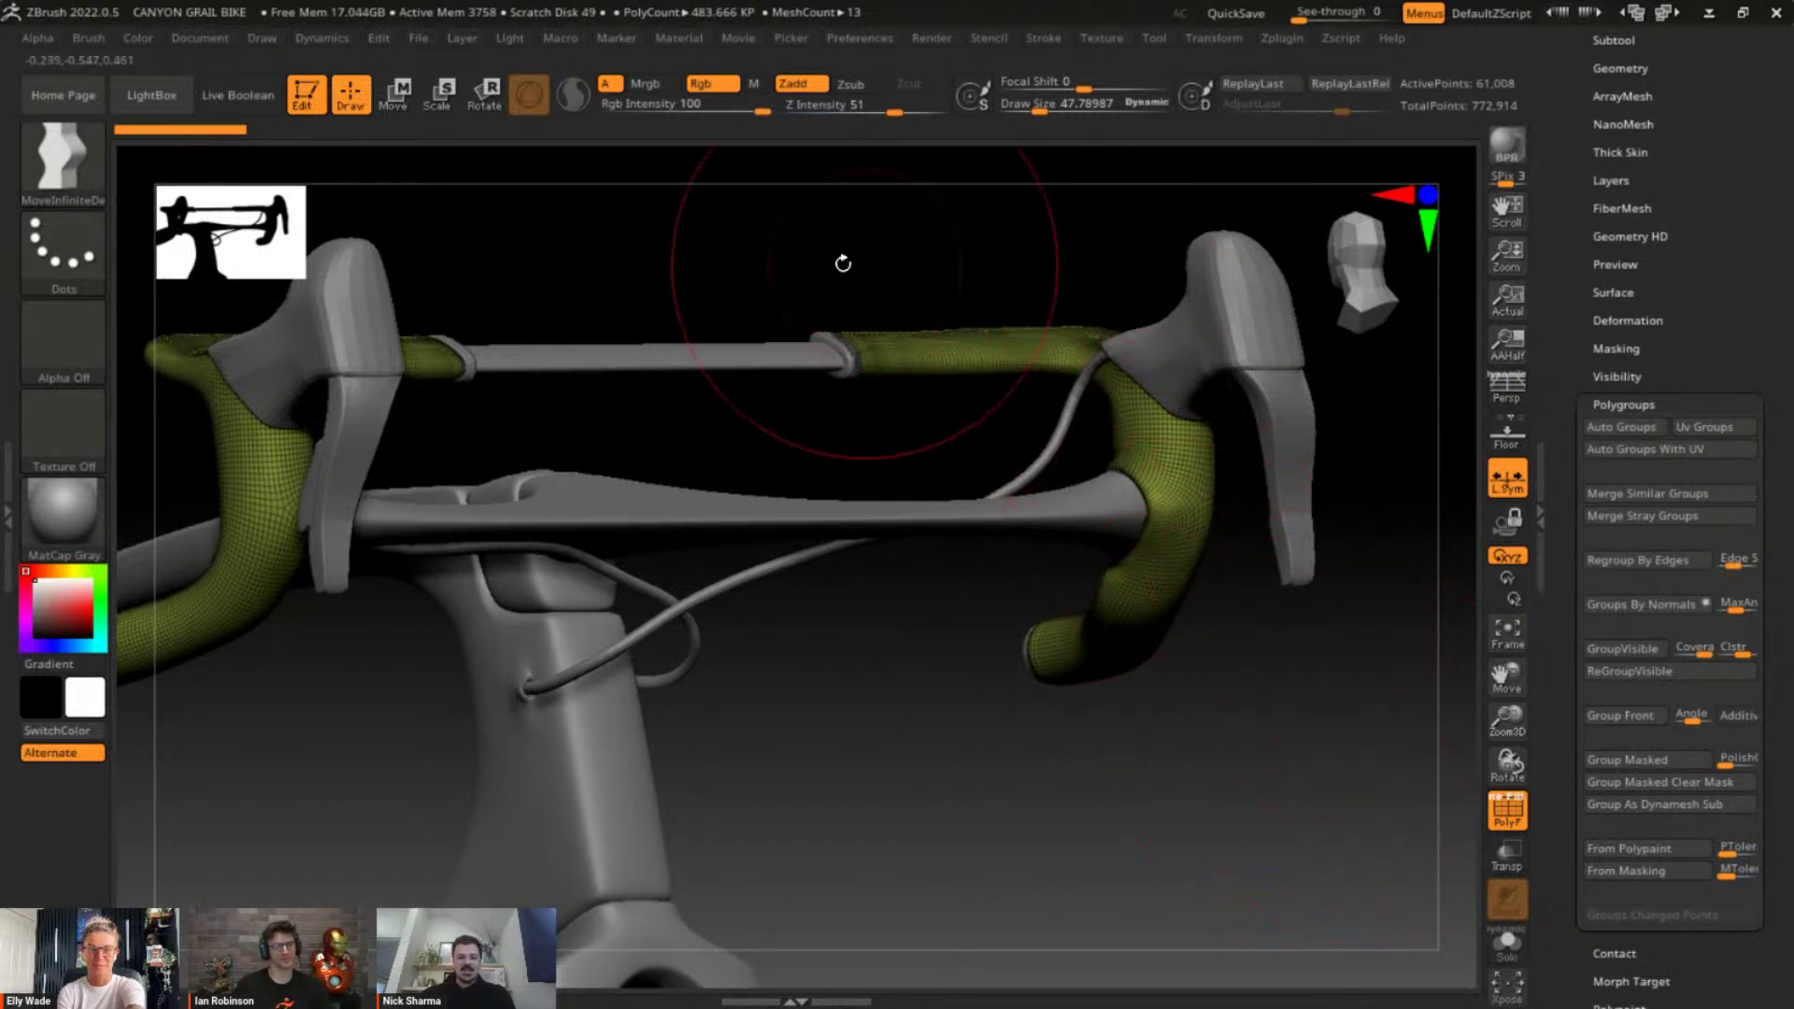
pyautogui.click(1506, 810)
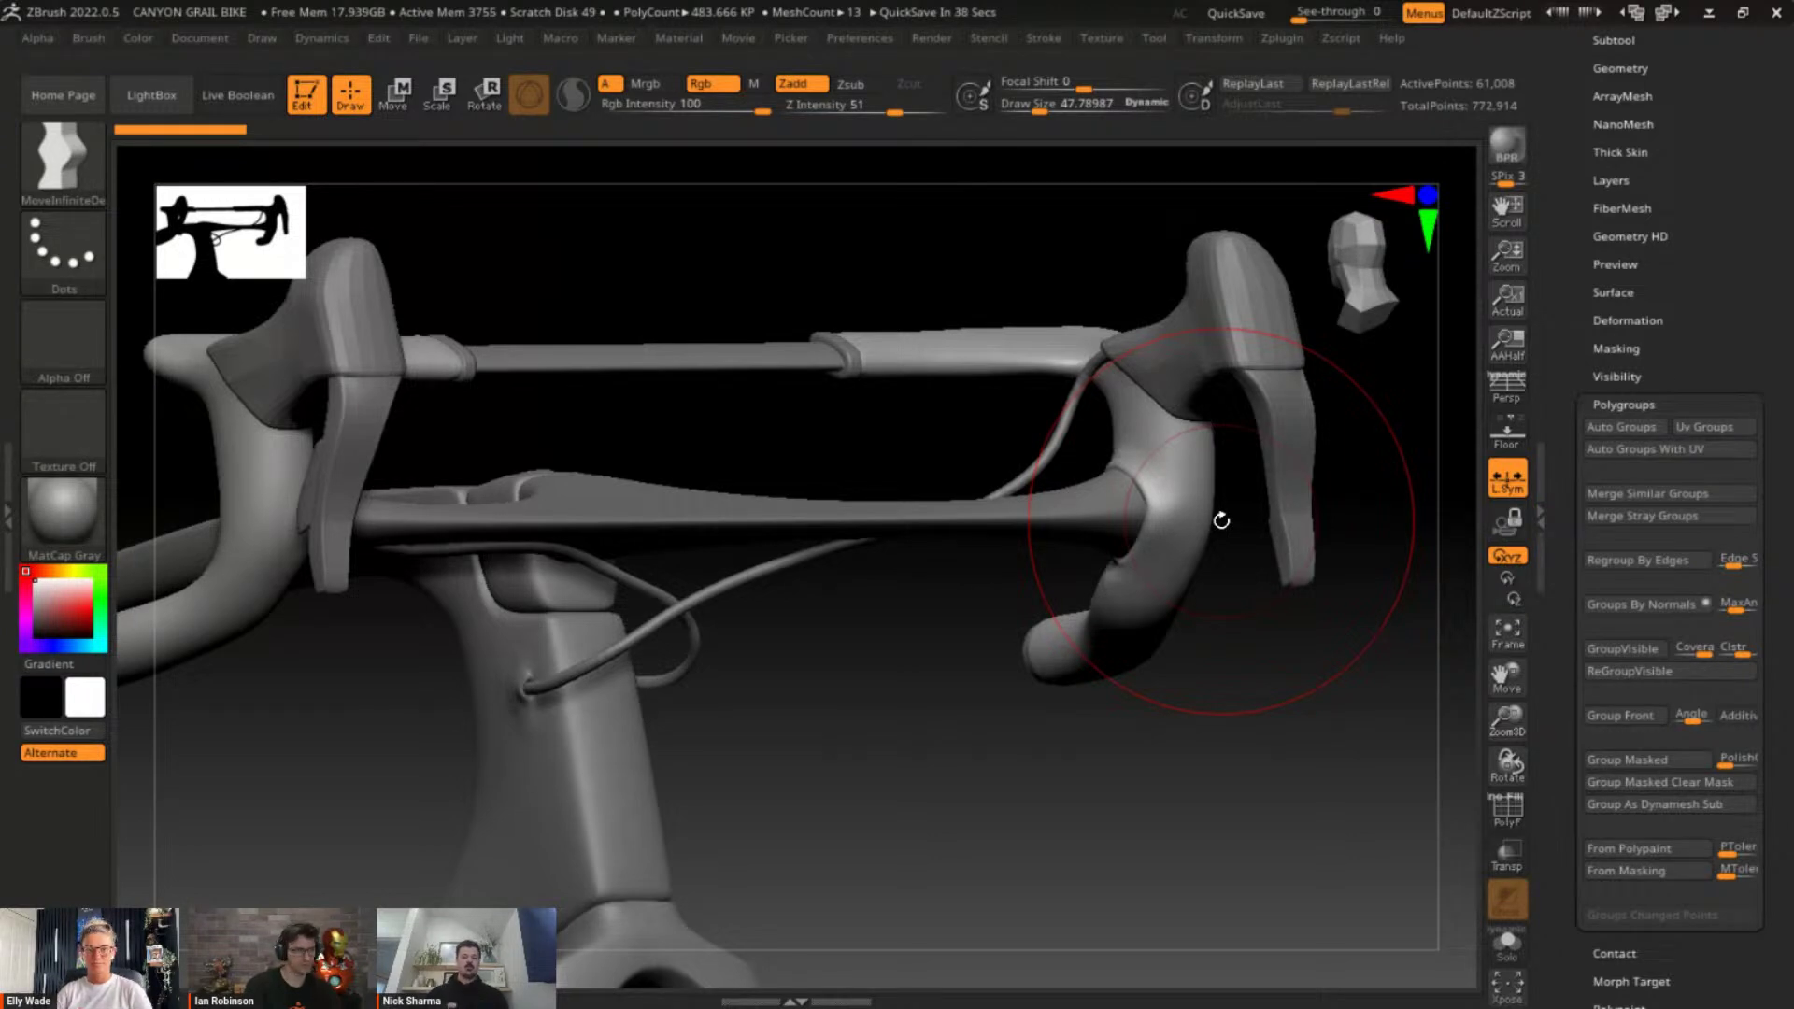
# Examine the handlebar from several angles, selecting its lower crossbar and then the grip subtool again
pyautogui.moveTo(1191, 719); pyautogui.dragTo(1310, 734)
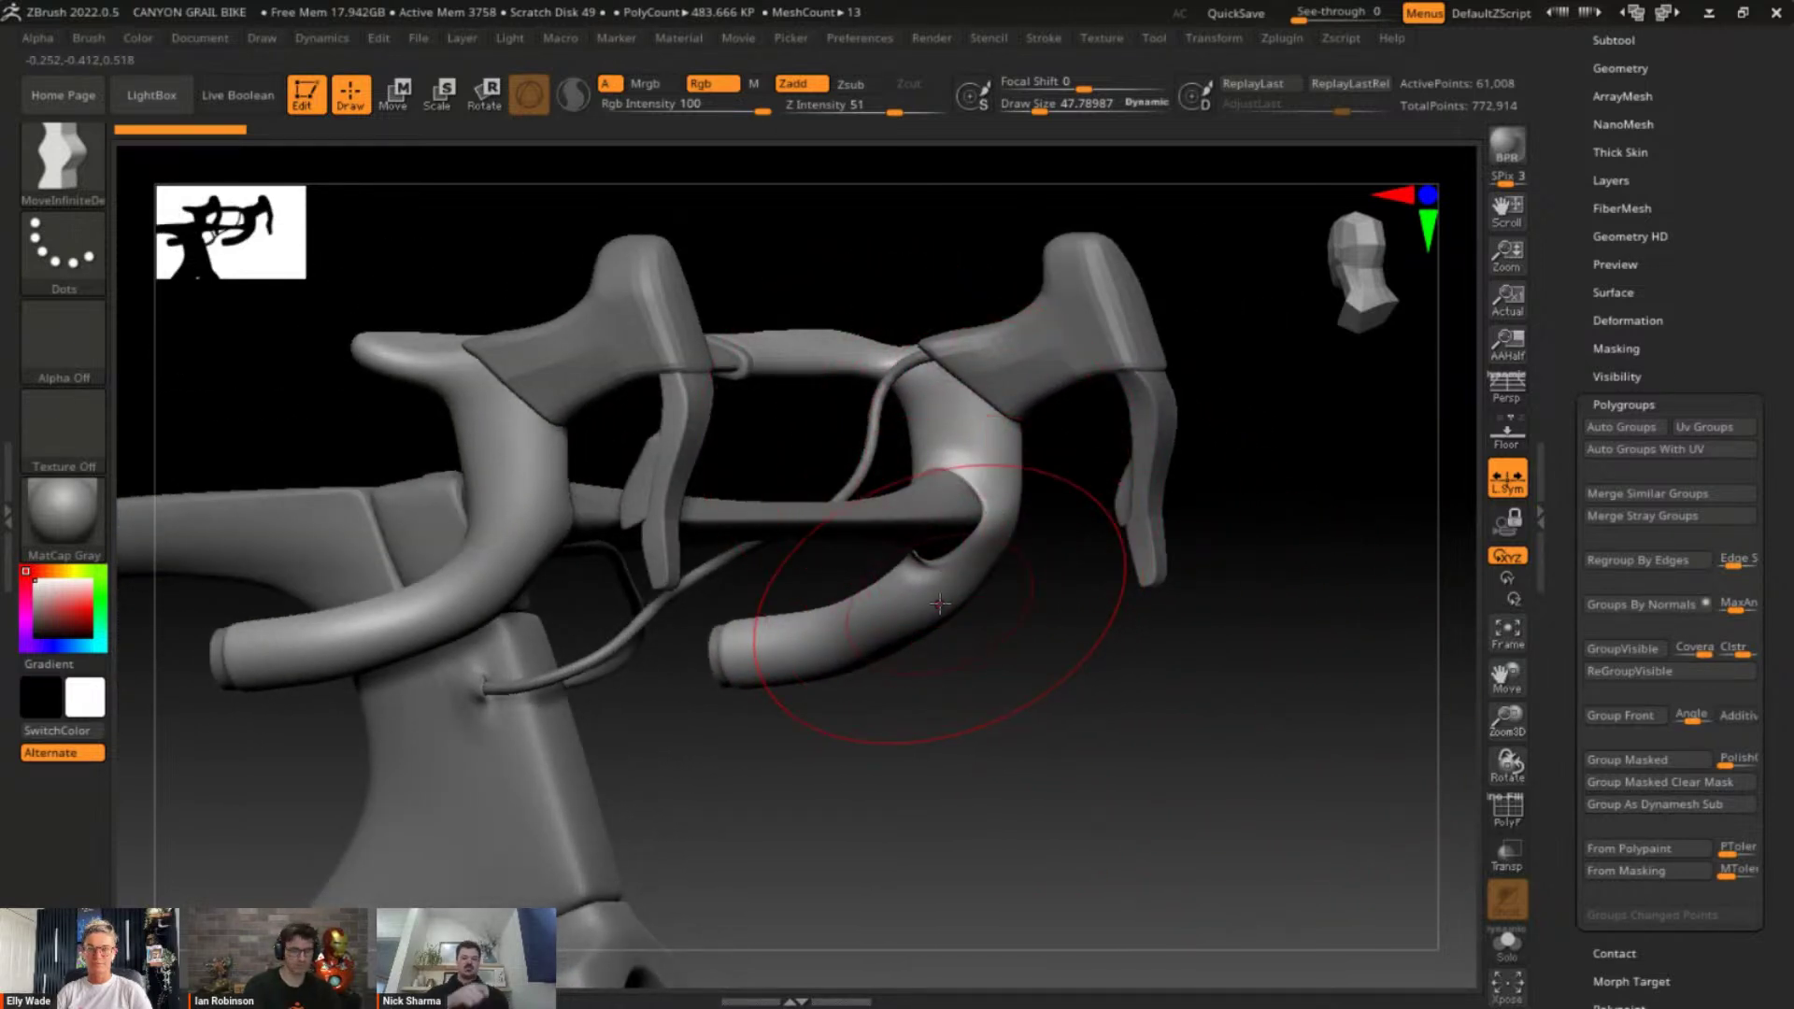
pyautogui.moveTo(1109, 720); pyautogui.dragTo(1075, 694)
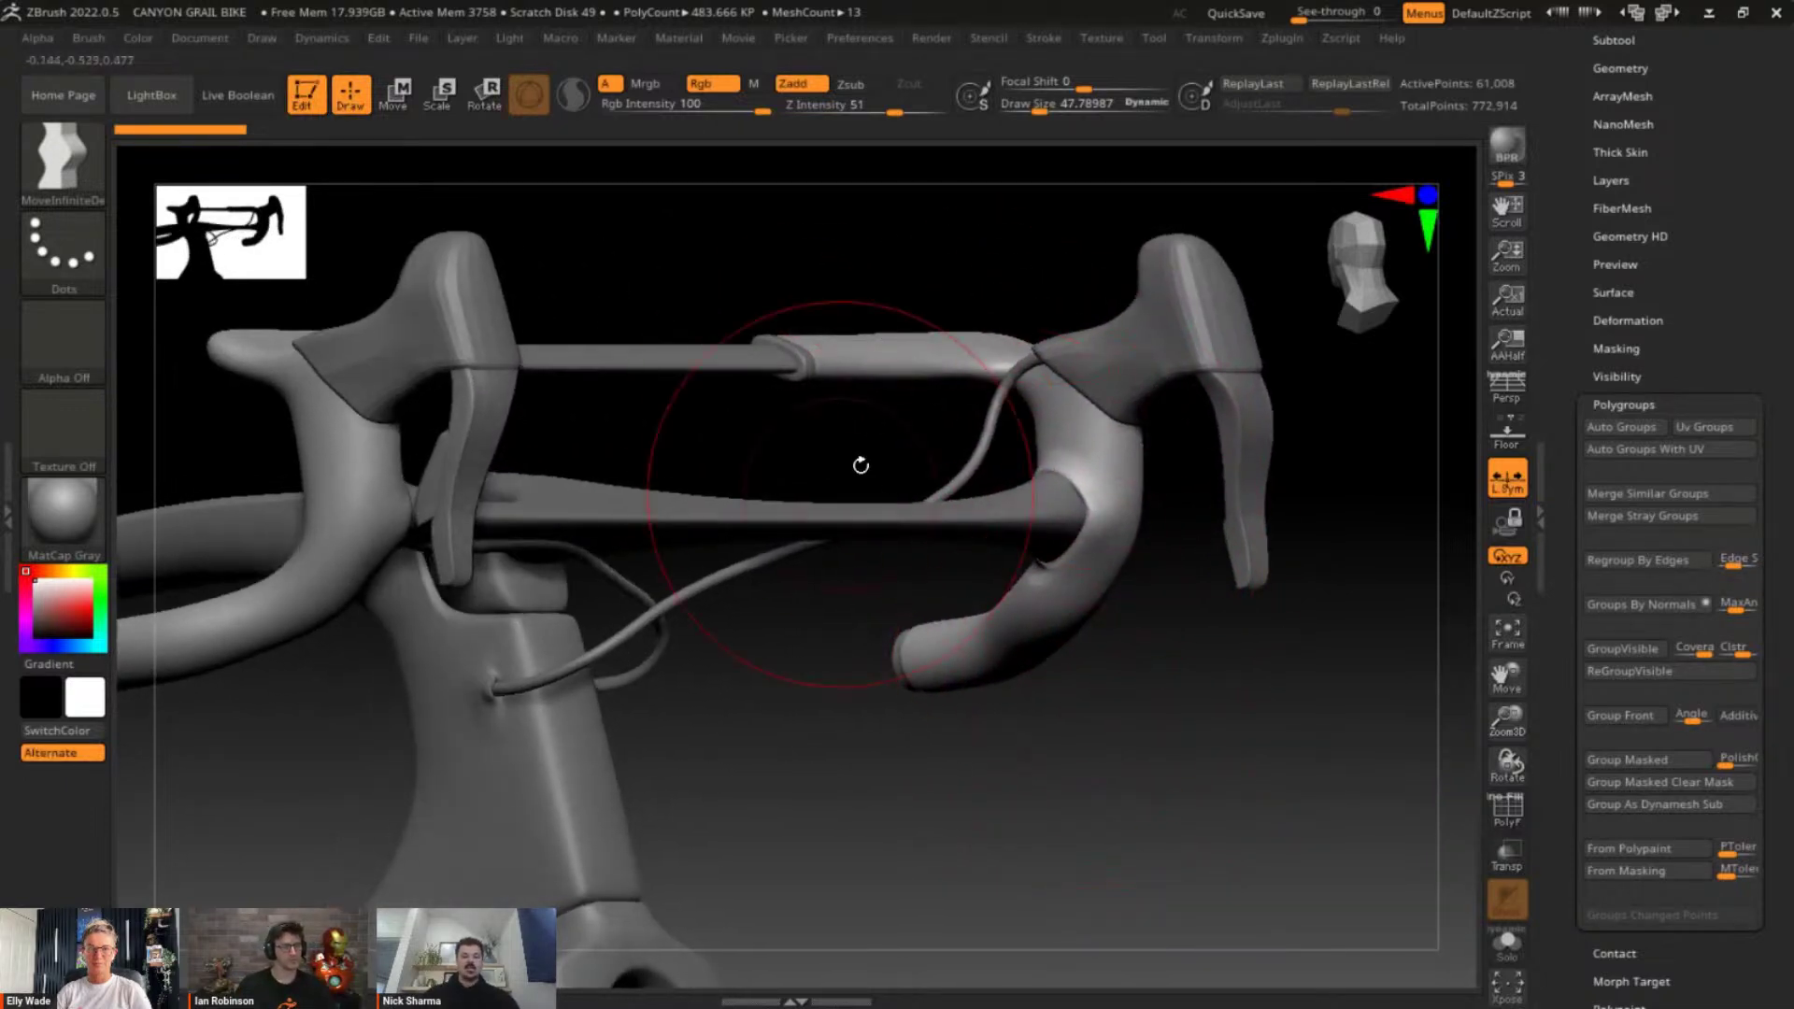
pyautogui.moveTo(1158, 832)
pyautogui.mouseDown()
pyautogui.moveTo(1129, 807)
pyautogui.moveTo(1244, 690)
pyautogui.mouseUp()
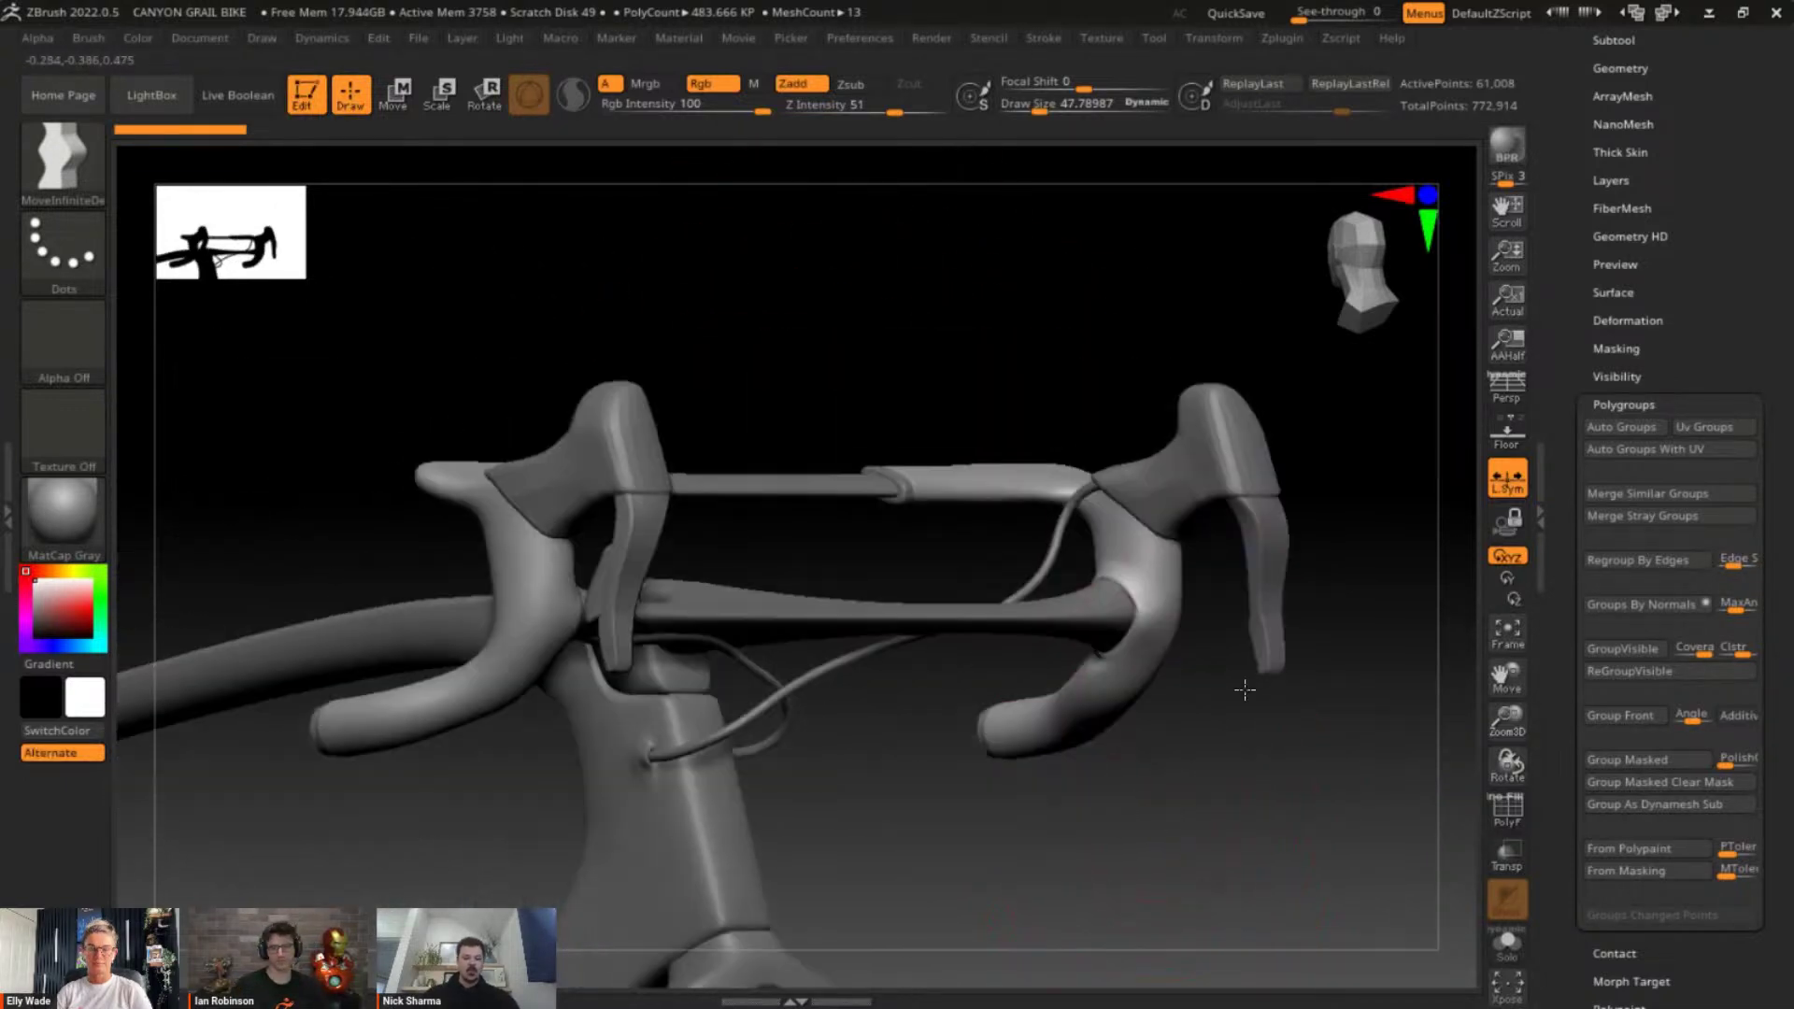
pyautogui.keyDown('alt'); pyautogui.click(844, 606); pyautogui.keyUp('alt')
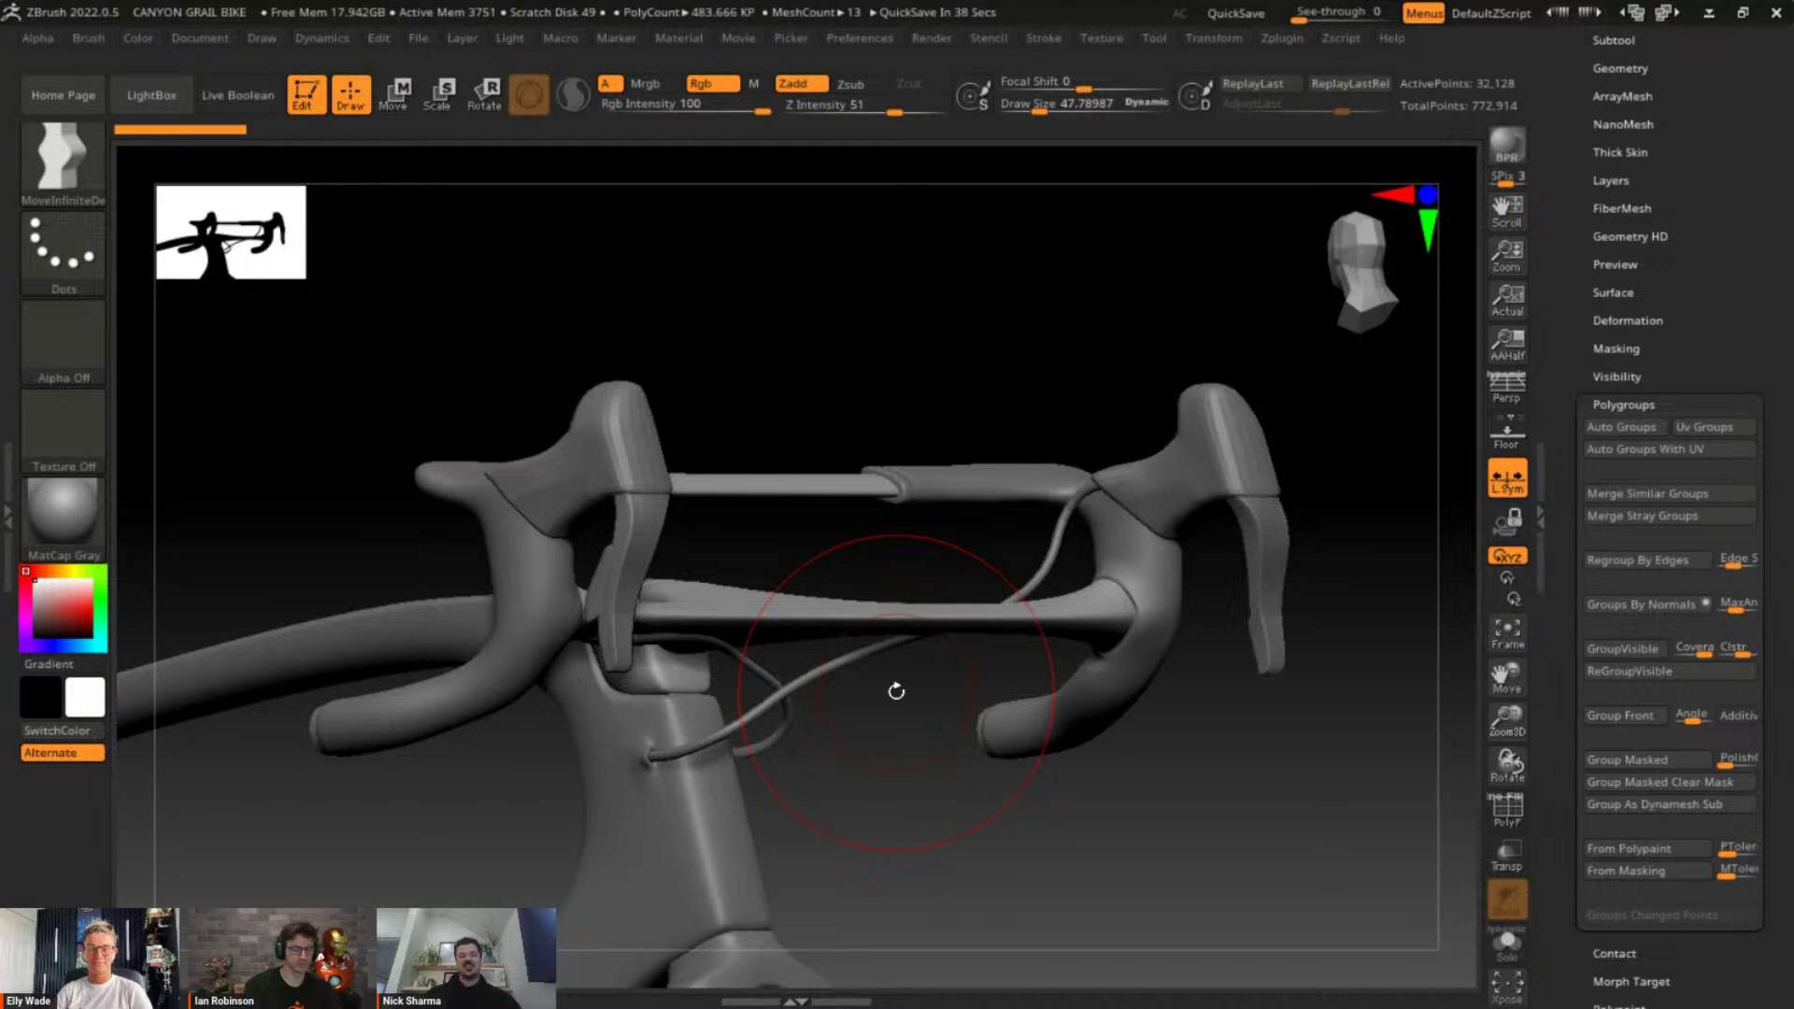
pyautogui.keyDown('alt'); pyautogui.click(1157, 564); pyautogui.keyUp('alt')
# Examine the grip close up where the lower crossbar and brake hood meet it, briefly toggling PolyFrame
pyautogui.moveTo(1222, 794)
pyautogui.keyDown('alt'); pyautogui.mouseDown()
pyautogui.moveTo(1083, 636)
pyautogui.moveTo(1141, 741)
pyautogui.mouseUp(); pyautogui.keyUp('alt')
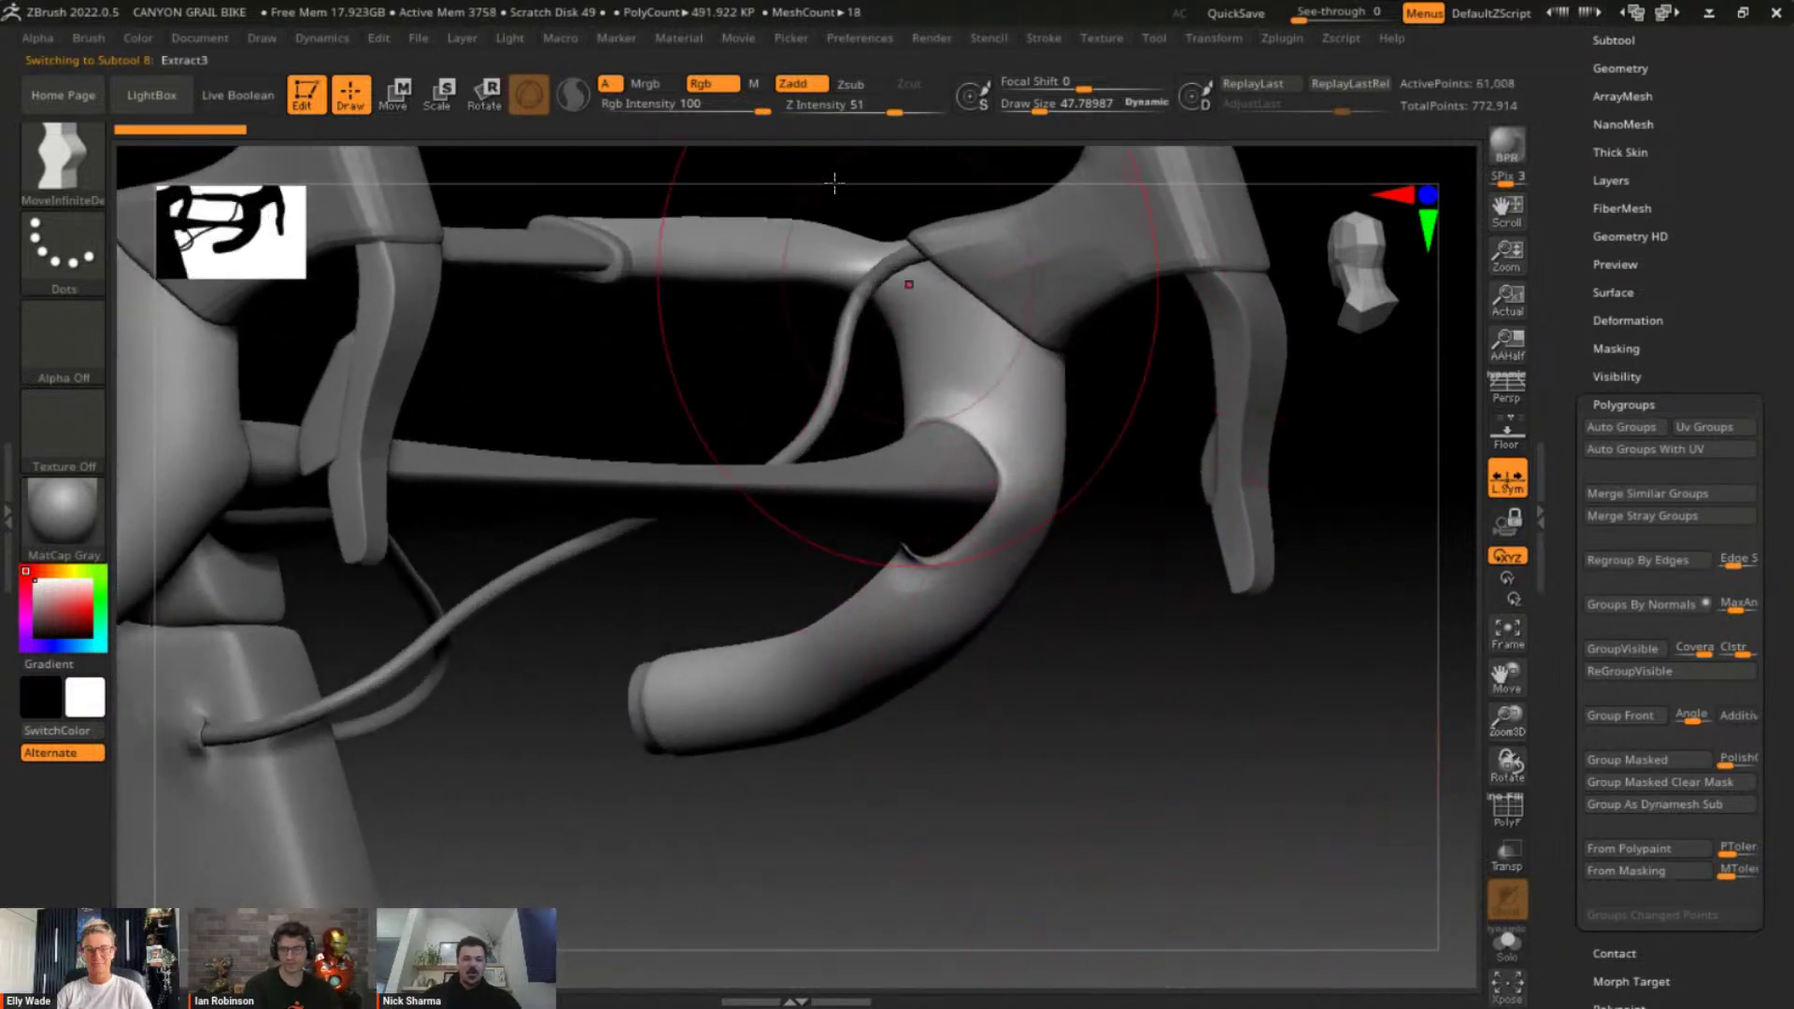
pyautogui.moveTo(607, 230); pyautogui.dragTo(1058, 558)
pyautogui.keyDown('alt'); pyautogui.moveTo(1097, 767); pyautogui.dragTo(1147, 802); pyautogui.keyUp('alt')
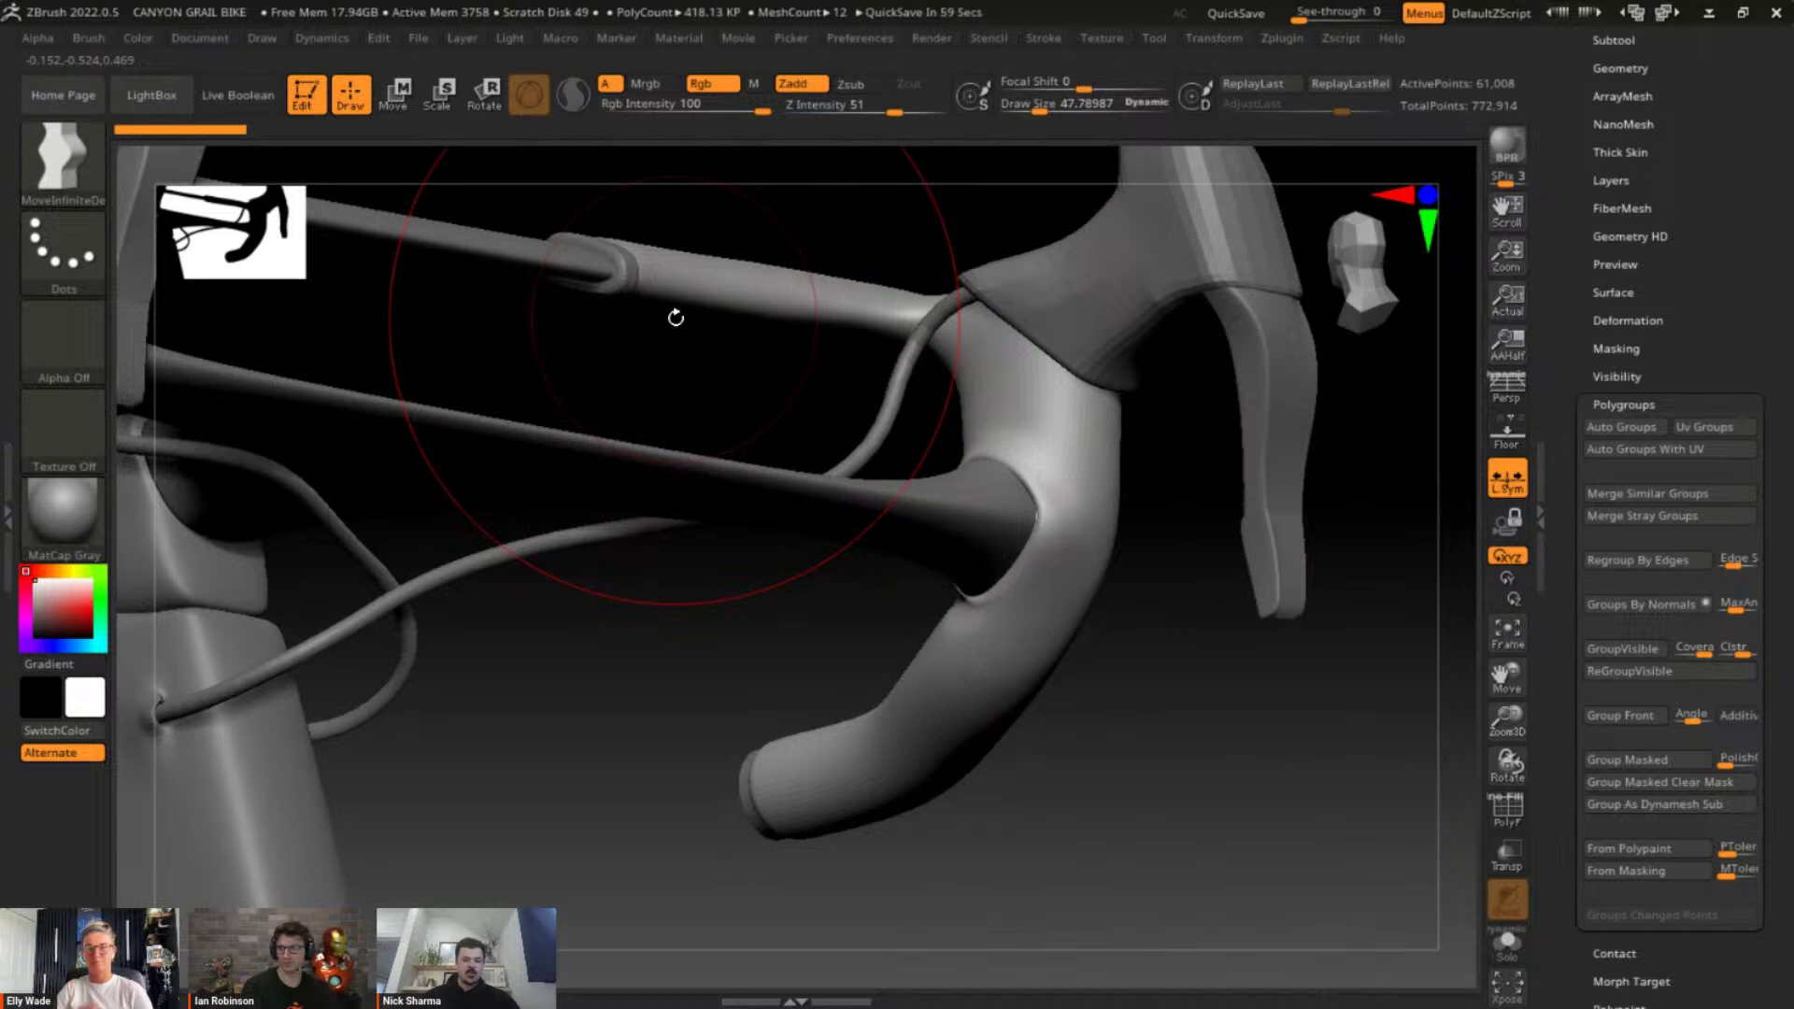
pyautogui.moveTo(1334, 685)
pyautogui.mouseDown()
pyautogui.moveTo(1354, 720)
pyautogui.moveTo(1361, 681)
pyautogui.moveTo(1356, 700)
pyautogui.moveTo(1338, 690)
pyautogui.mouseUp()
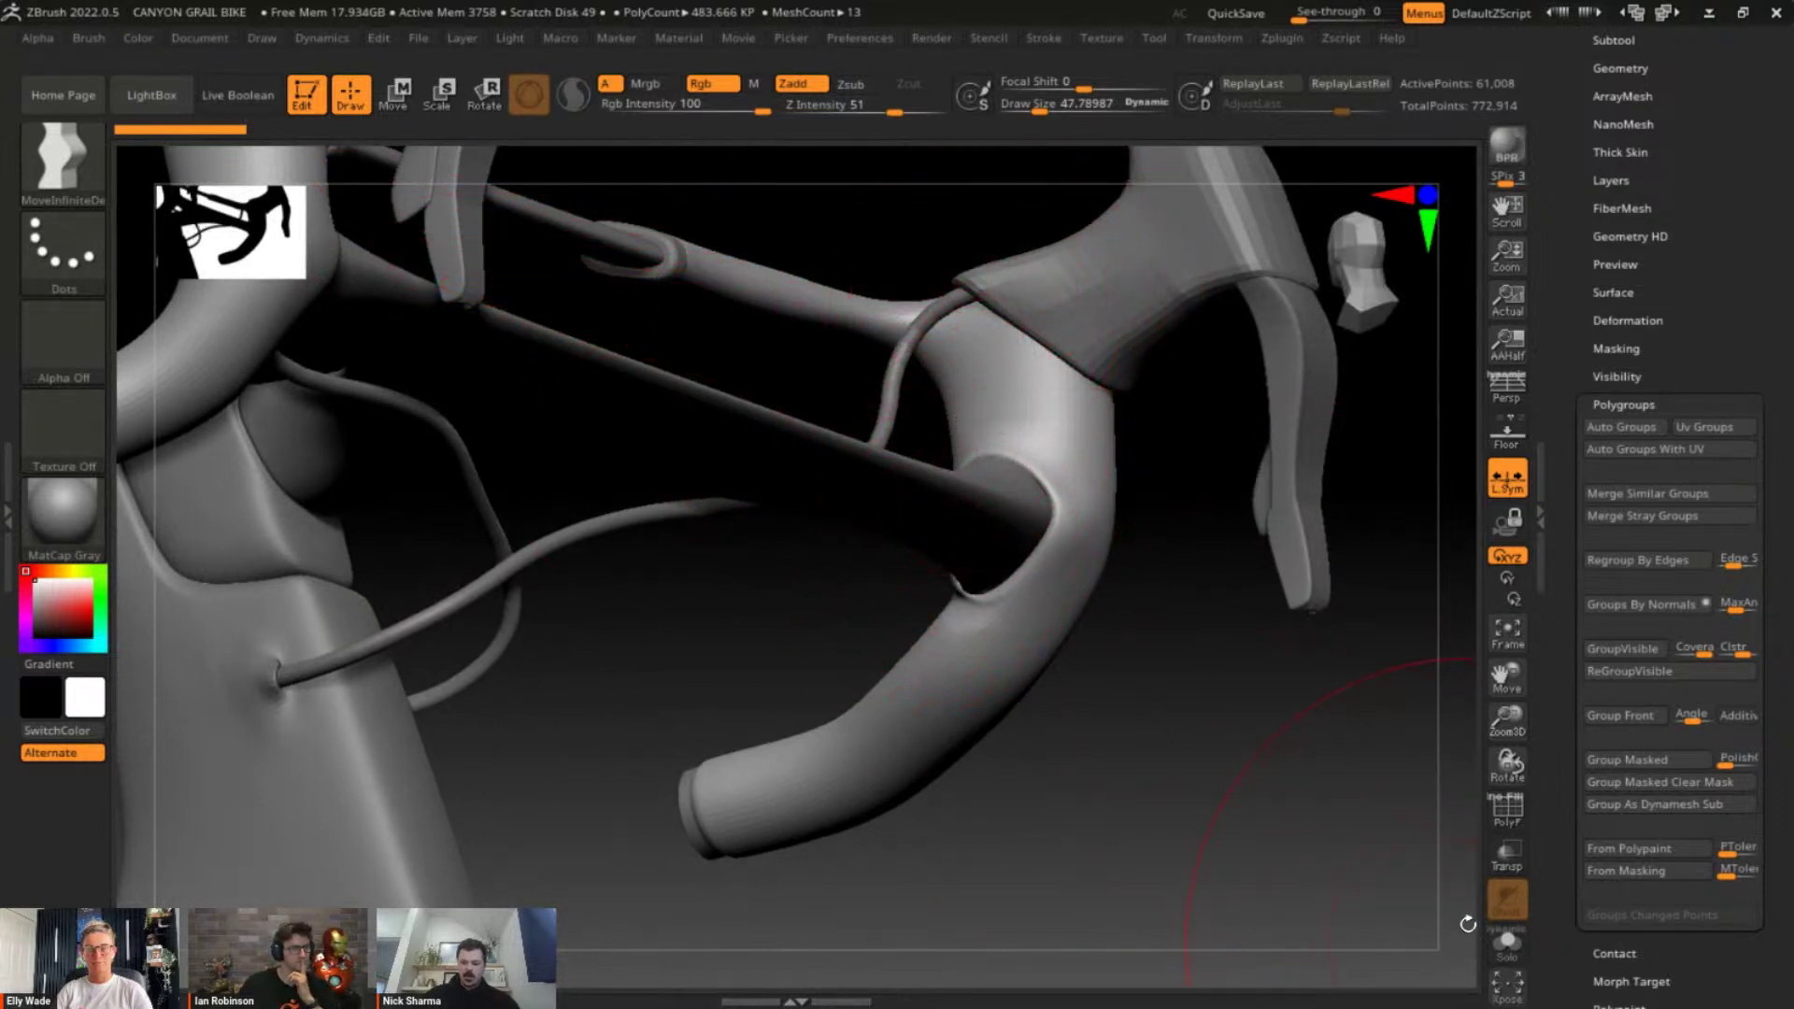
pyautogui.click(1517, 822)
pyautogui.click(1517, 822)
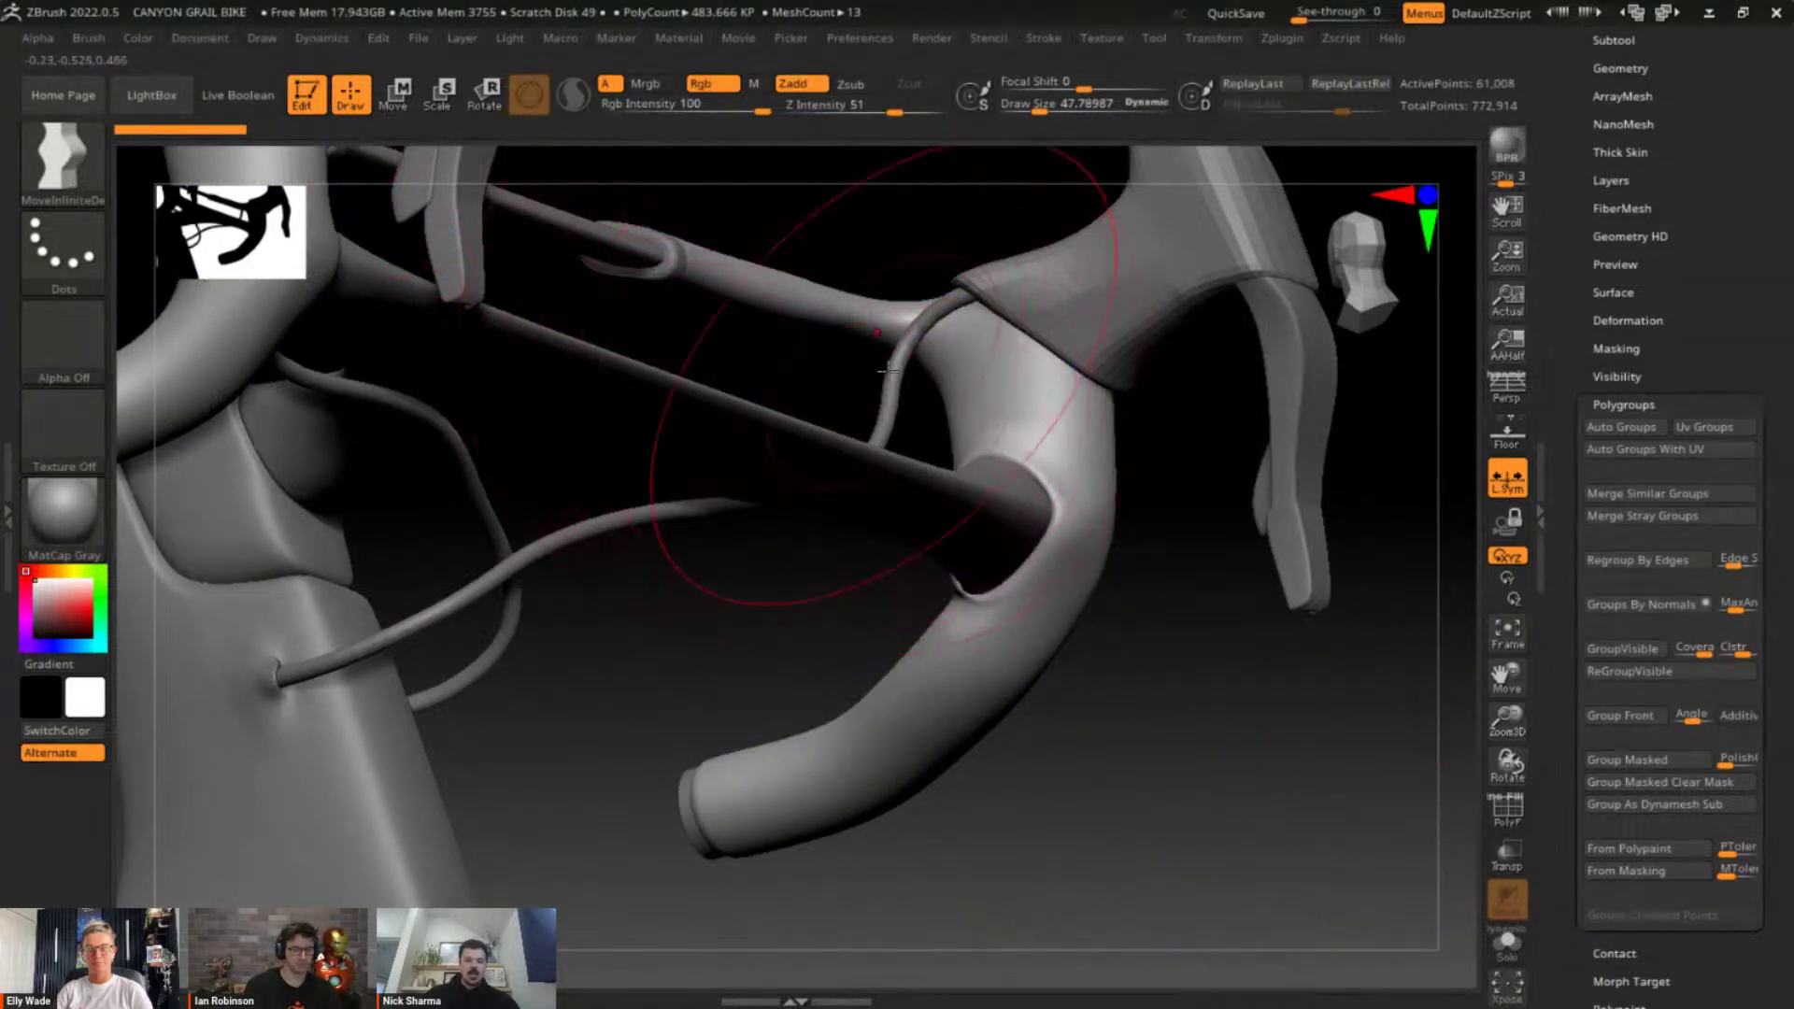
pyautogui.moveTo(1025, 817); pyautogui.dragTo(1196, 847)
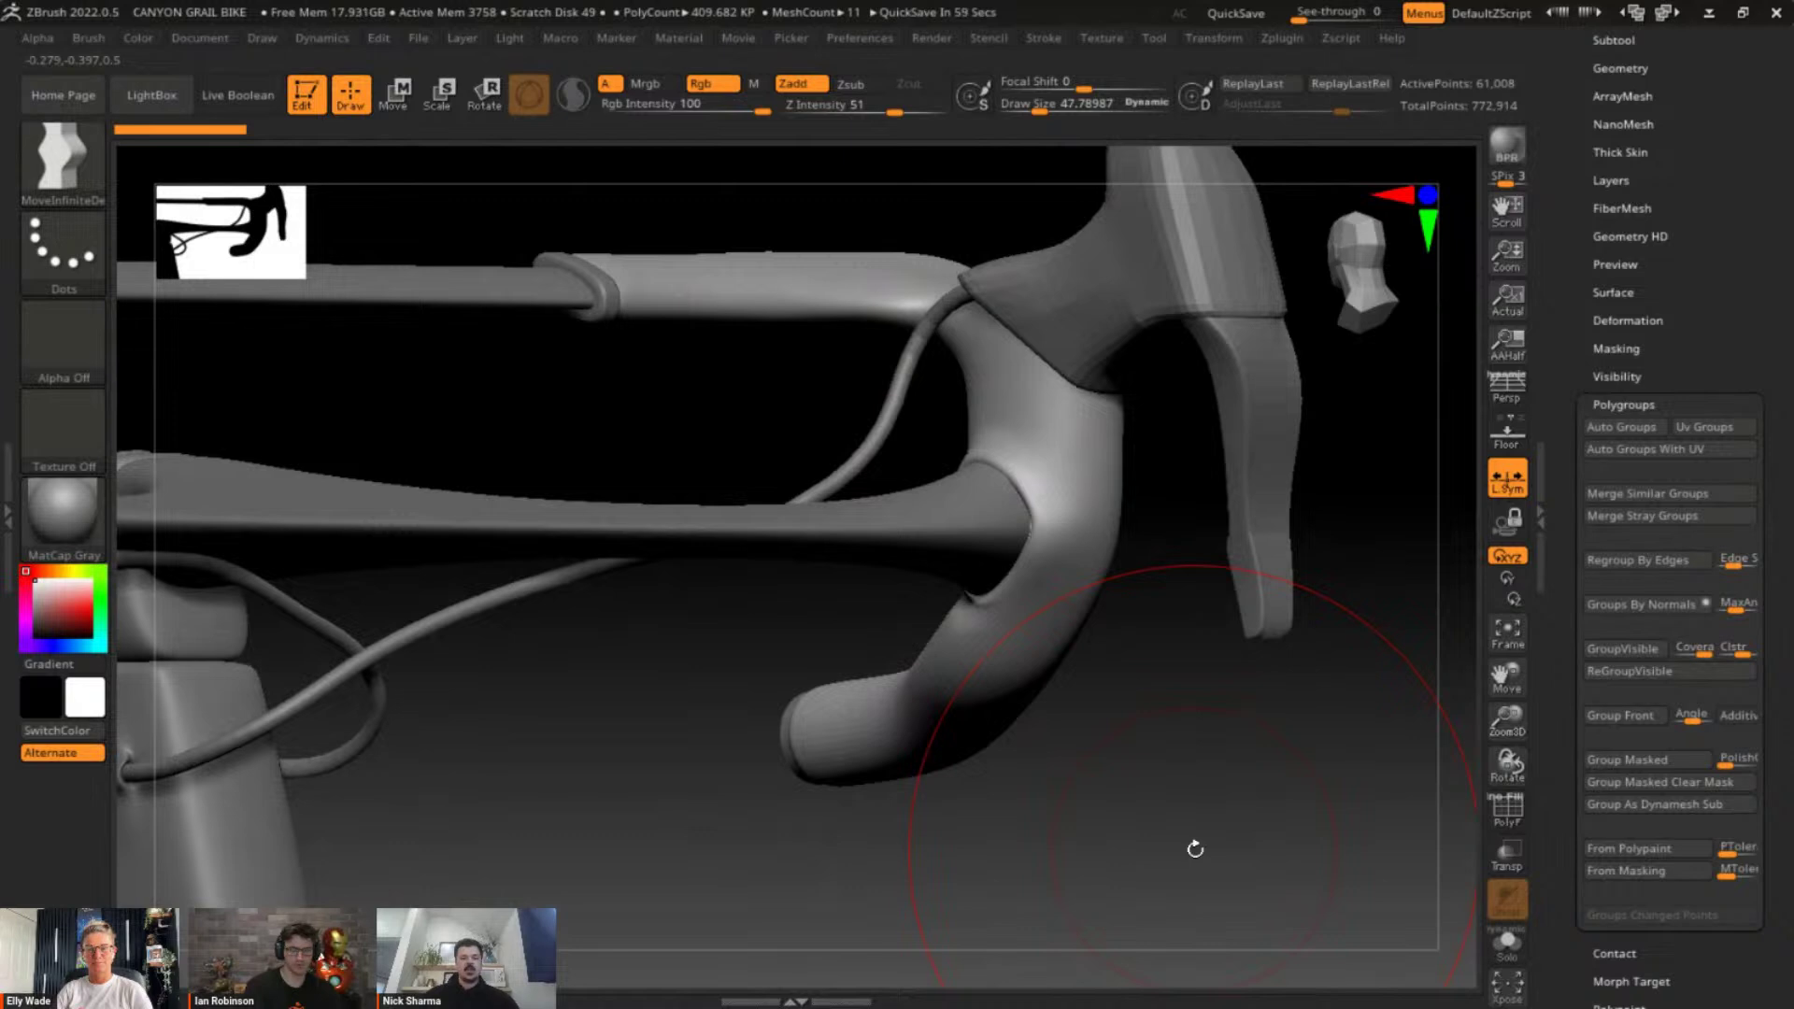
# Frame the whole bike in ZBrush and switch to the CanyonGrailPAinted project in Substance 3D Painter
pyautogui.press('f')
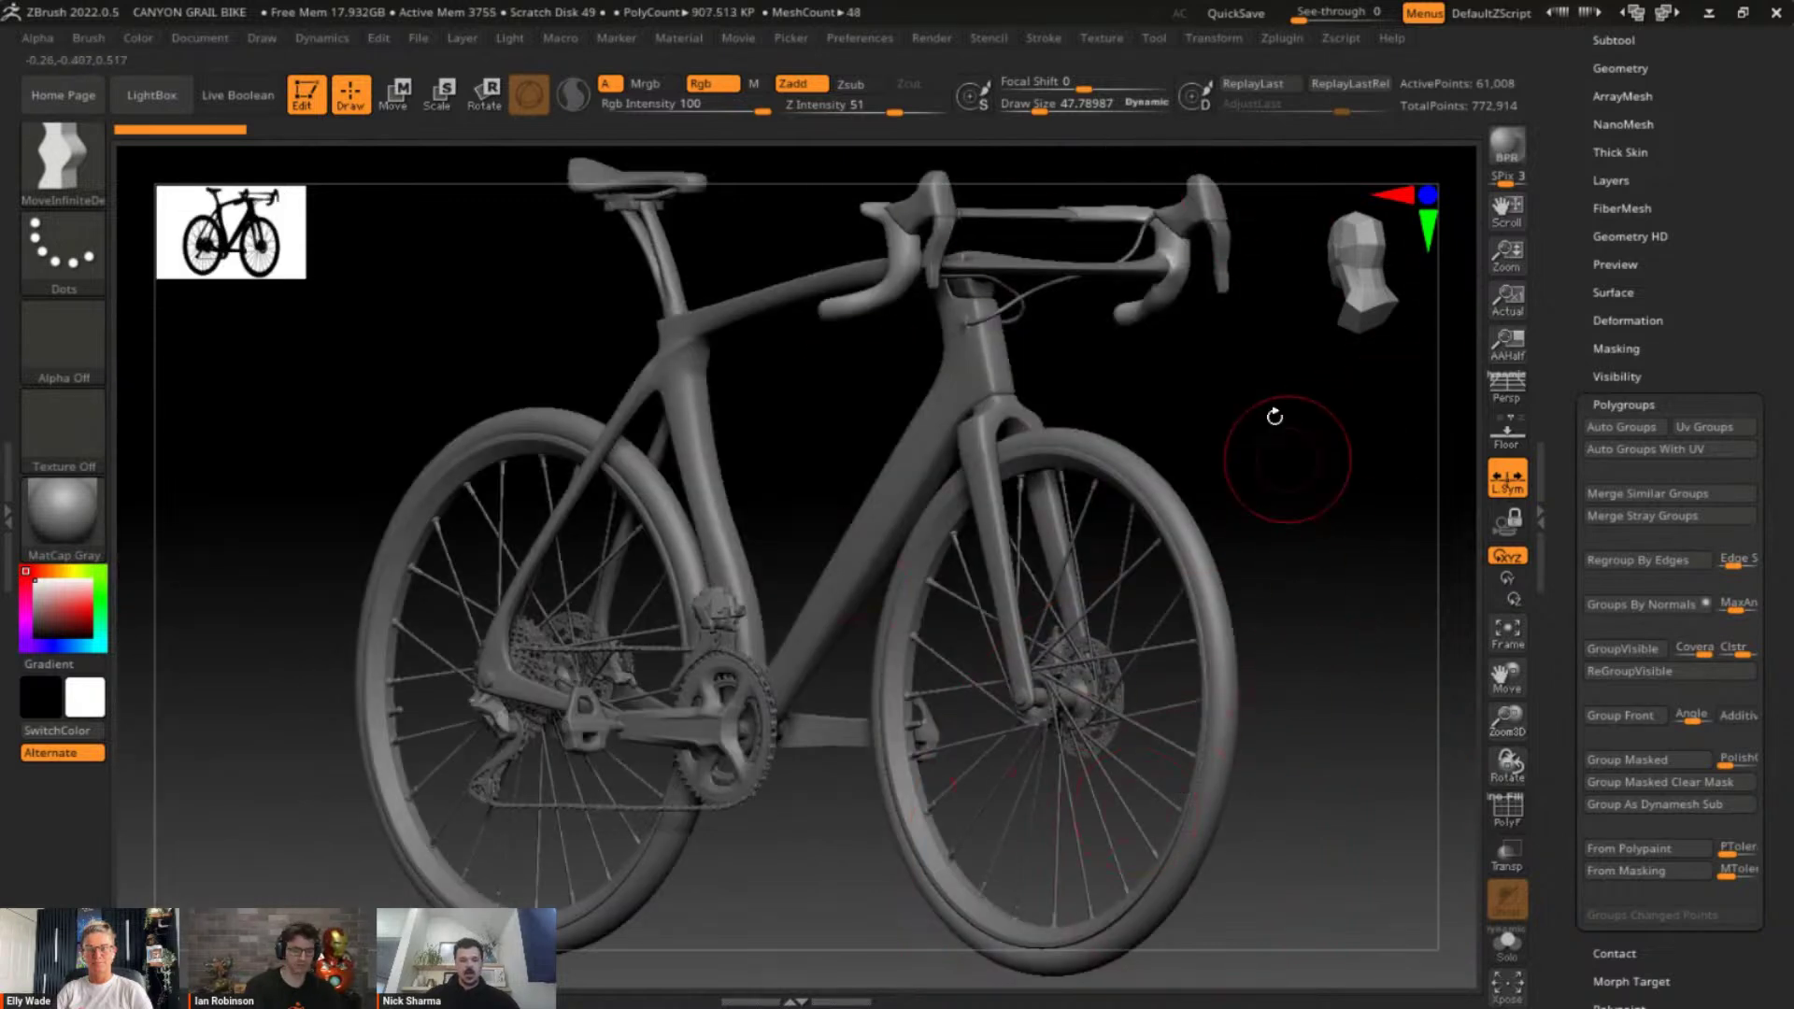
pyautogui.keyDown('ctrl'); pyautogui.moveTo(1265, 537); pyautogui.dragTo(1209, 616, button='right'); pyautogui.keyUp('ctrl')
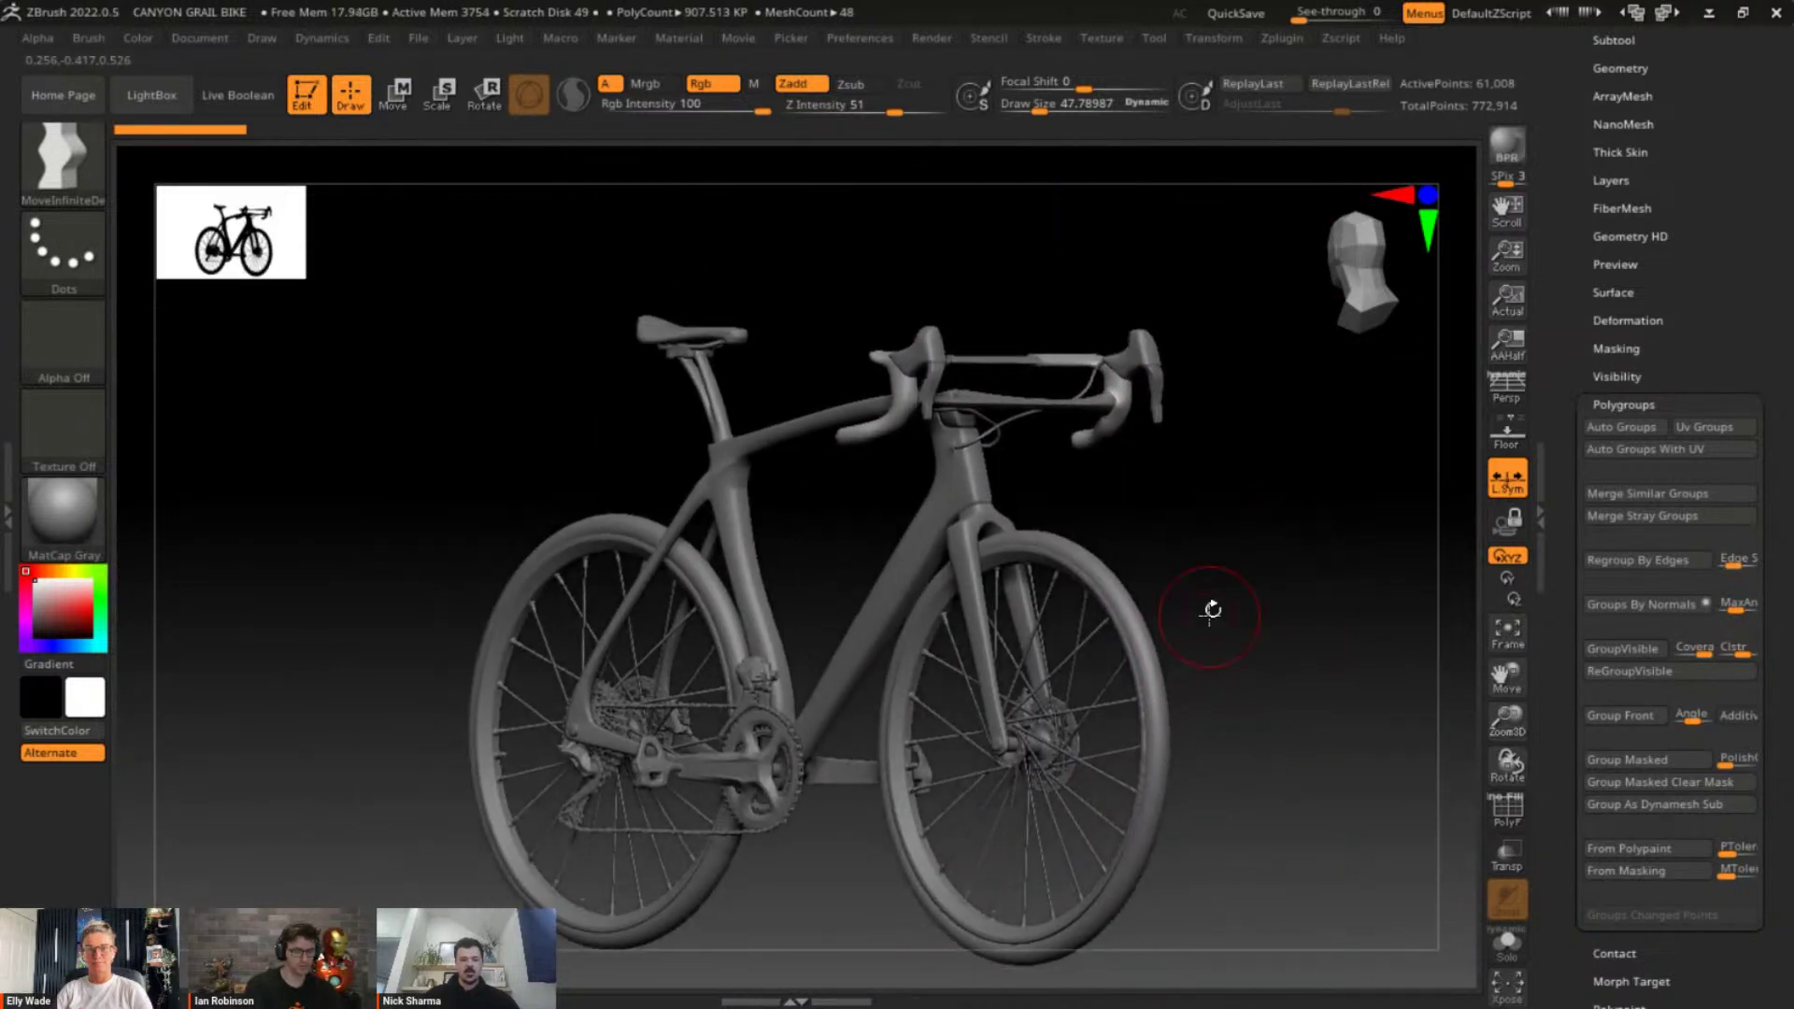
pyautogui.moveTo(1161, 750); pyautogui.dragTo(1264, 569, button='right')
pyautogui.hotkey('alt', 'Tab')
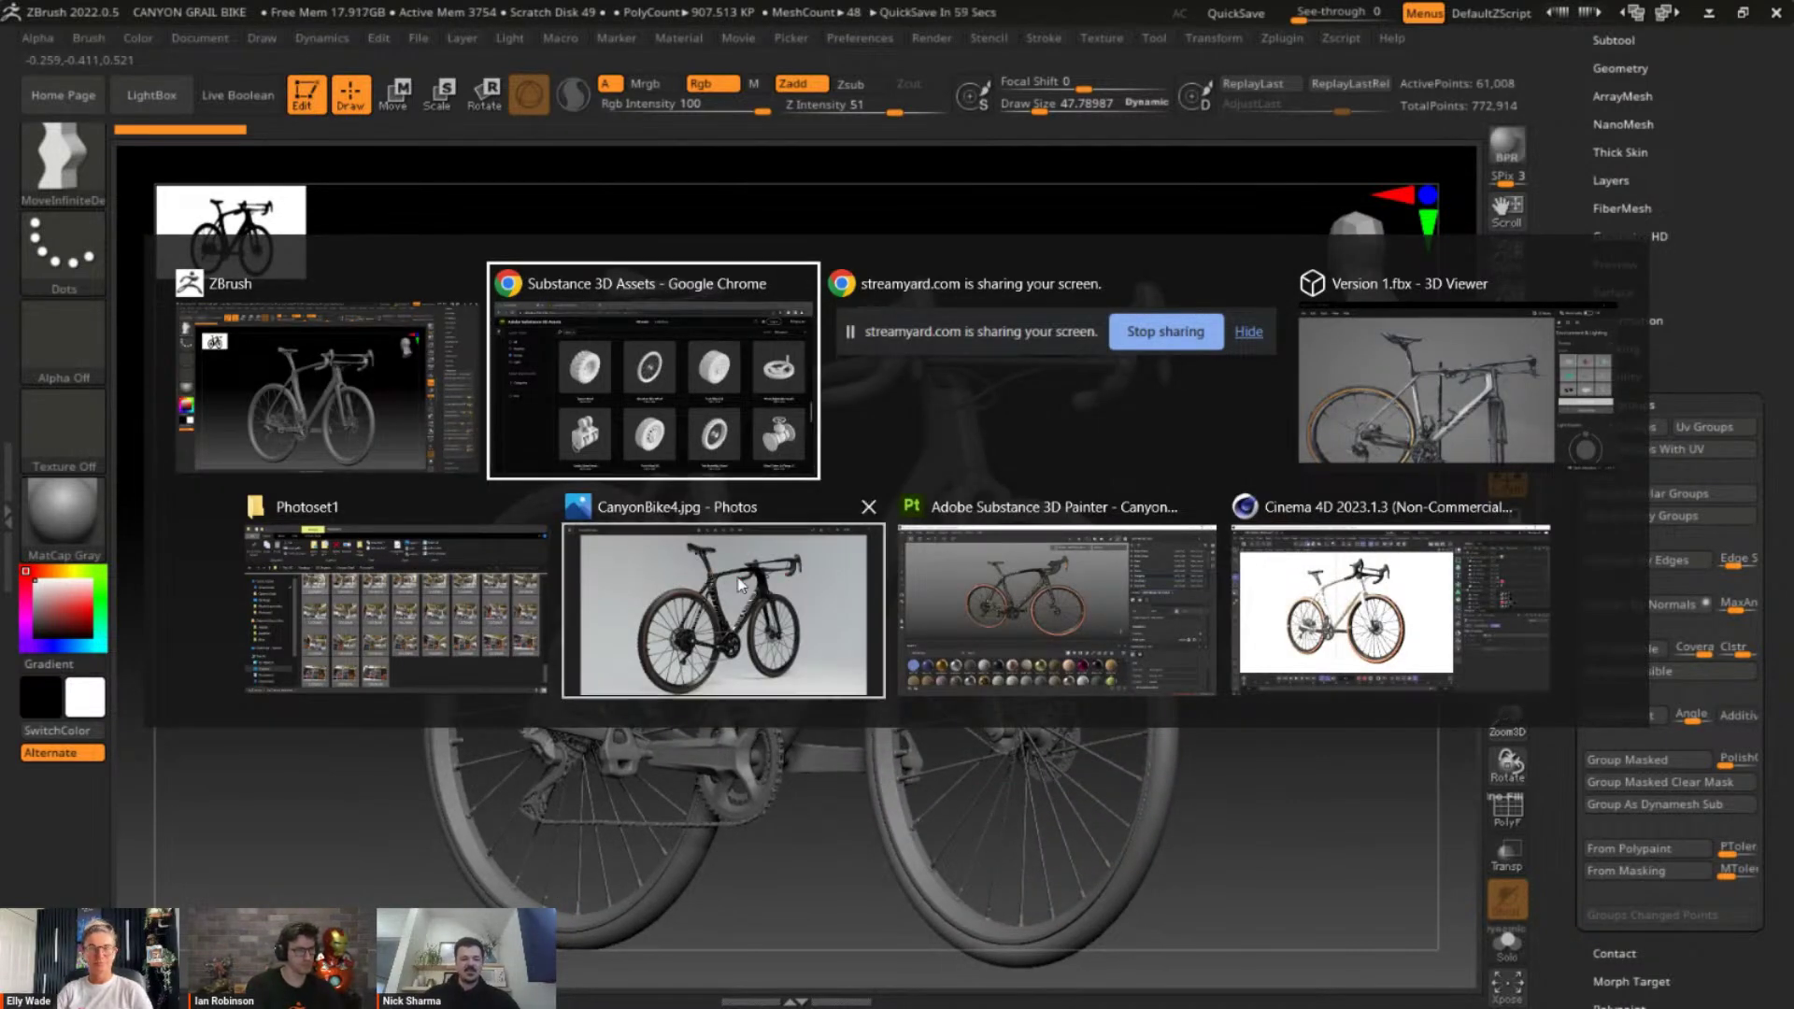
pyautogui.click(1181, 583)
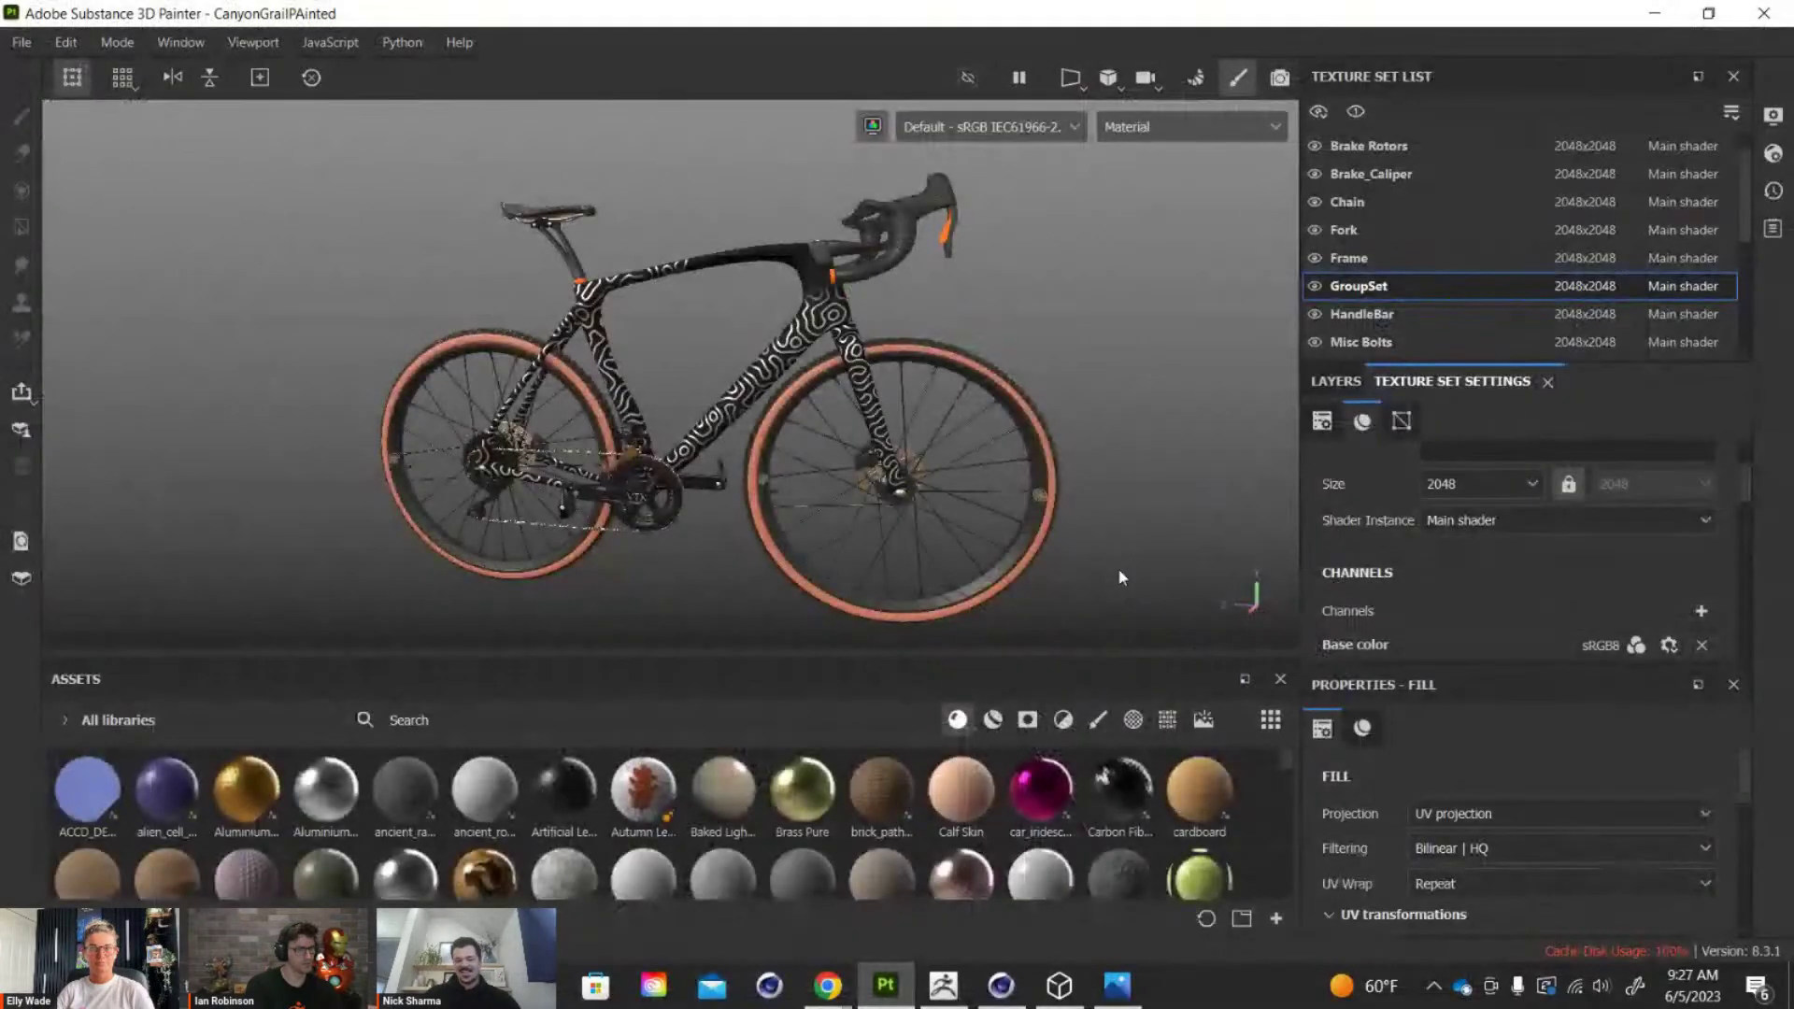
# Close ZBrush without saving the project changes
pyautogui.hotkey('alt', 'Tab')
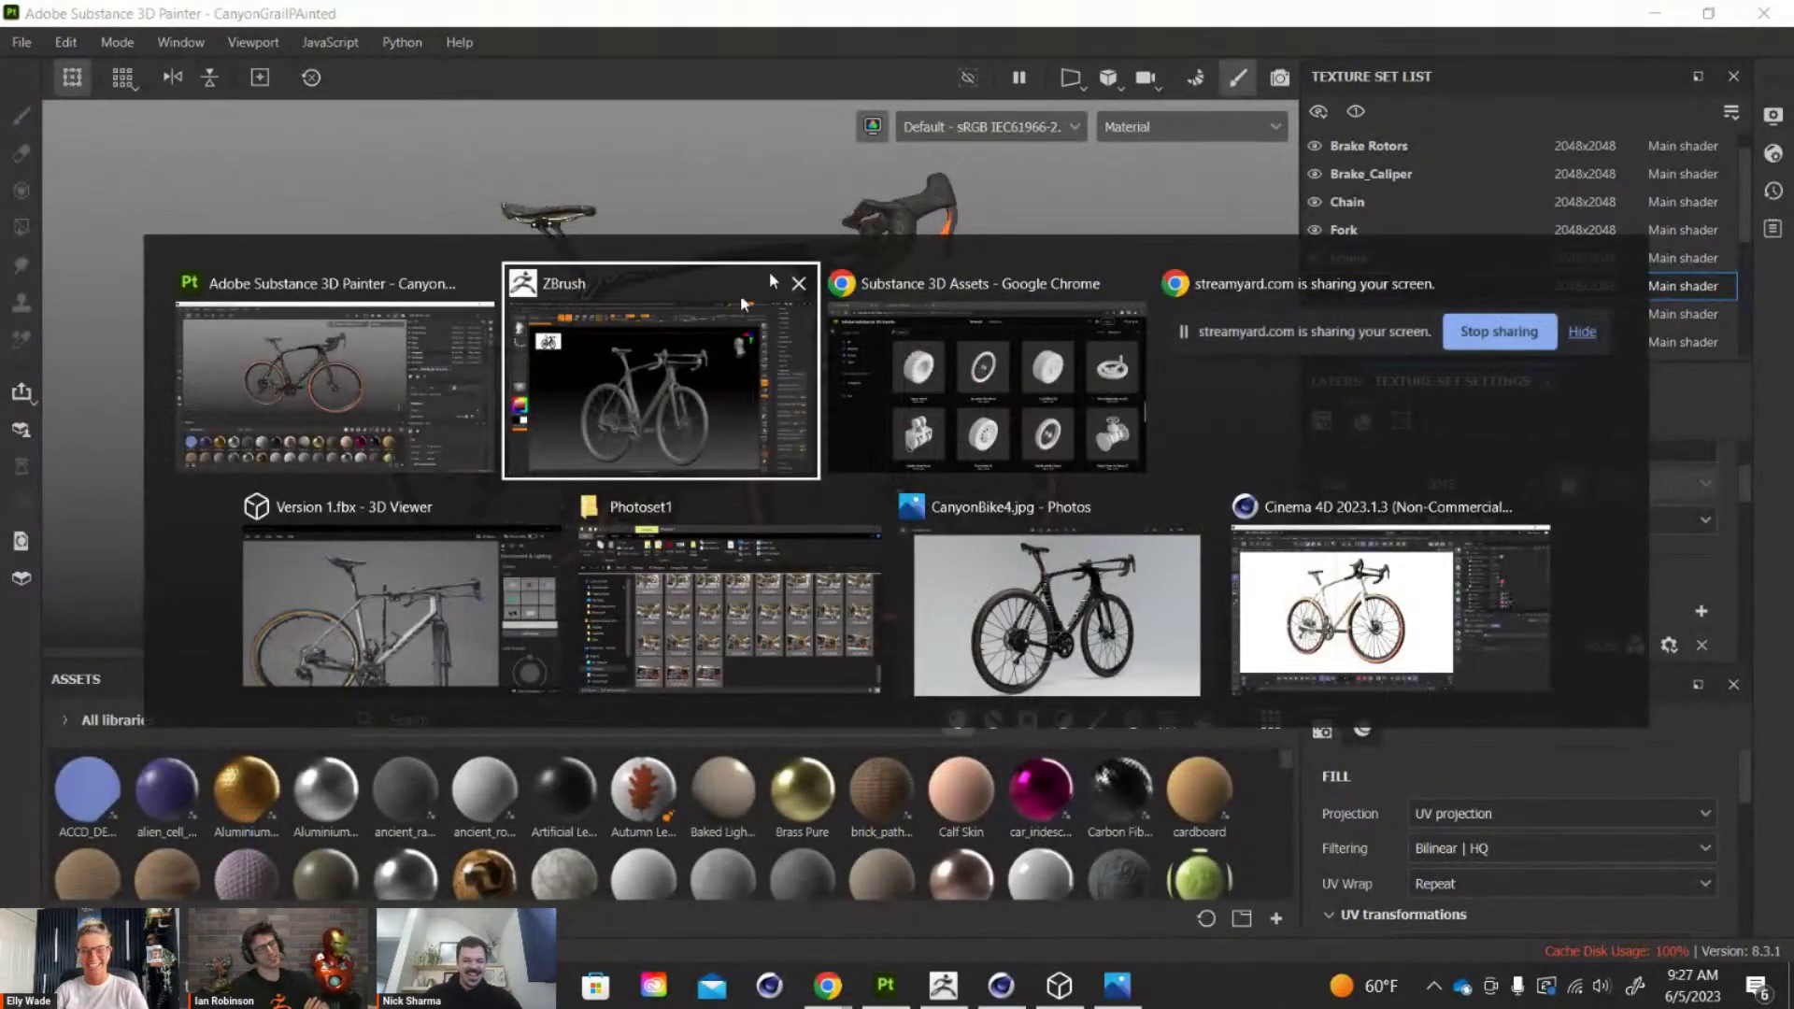
pyautogui.click(798, 284)
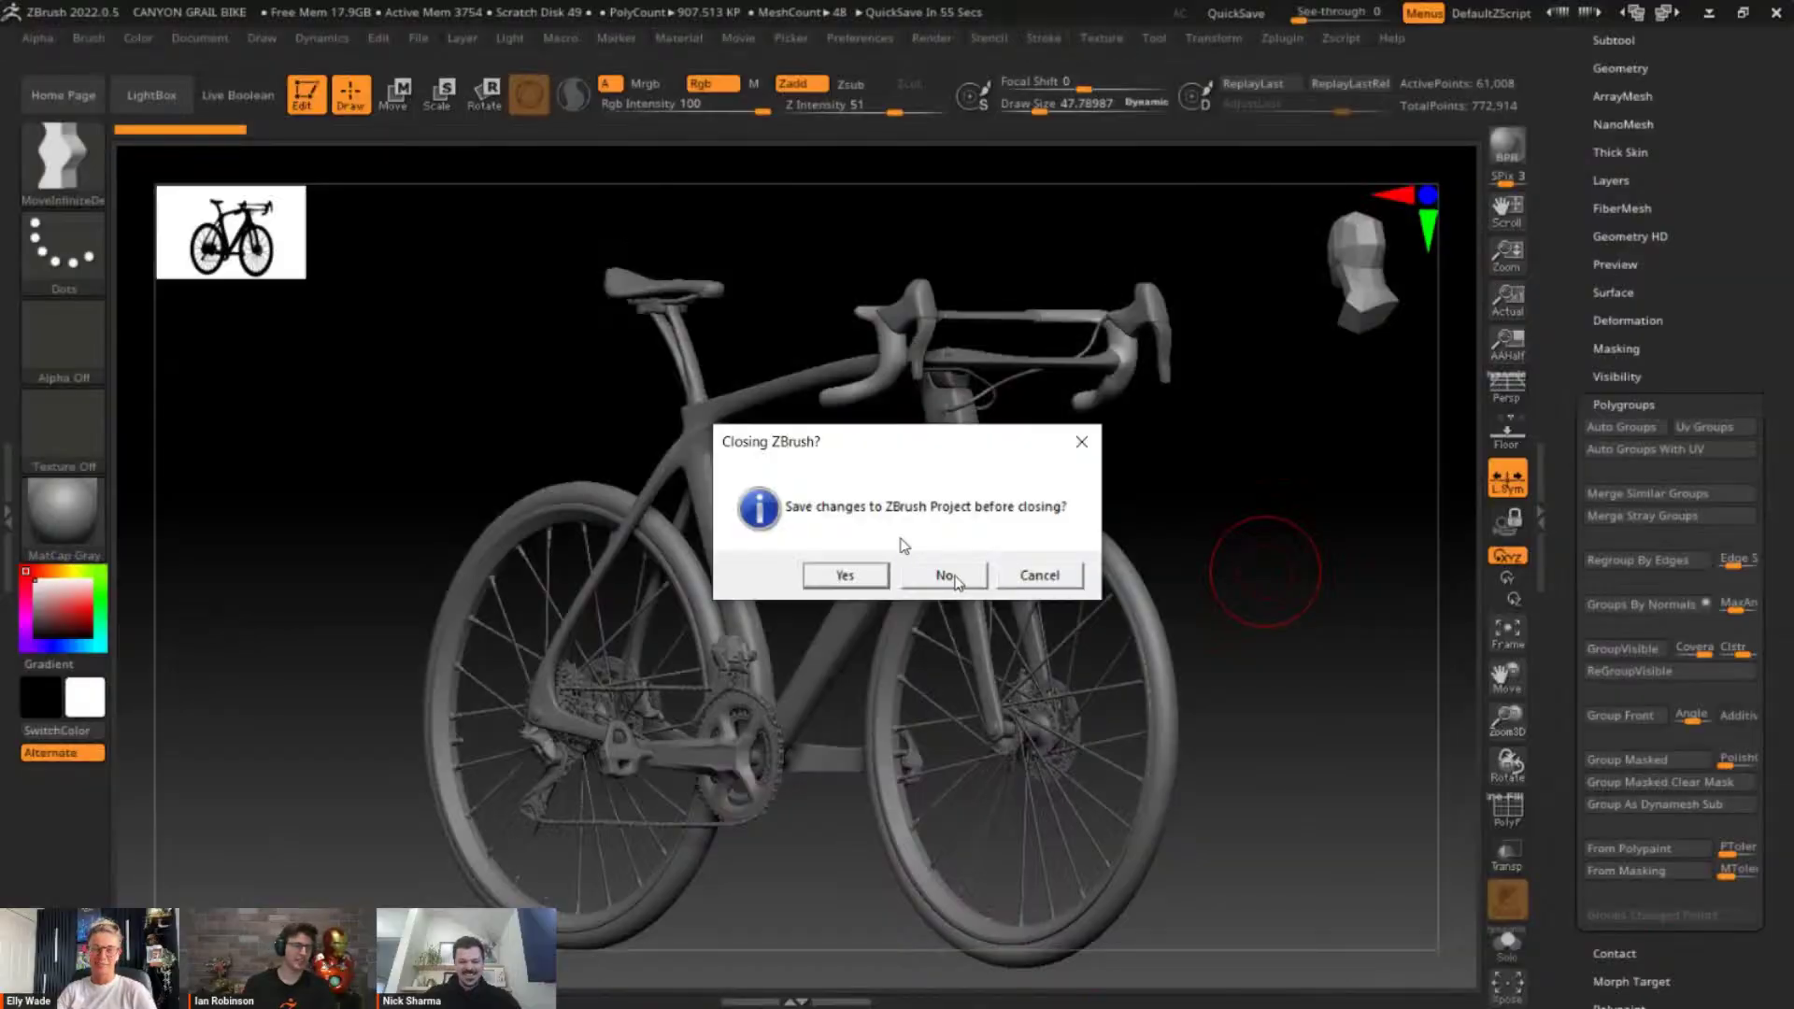
pyautogui.click(942, 574)
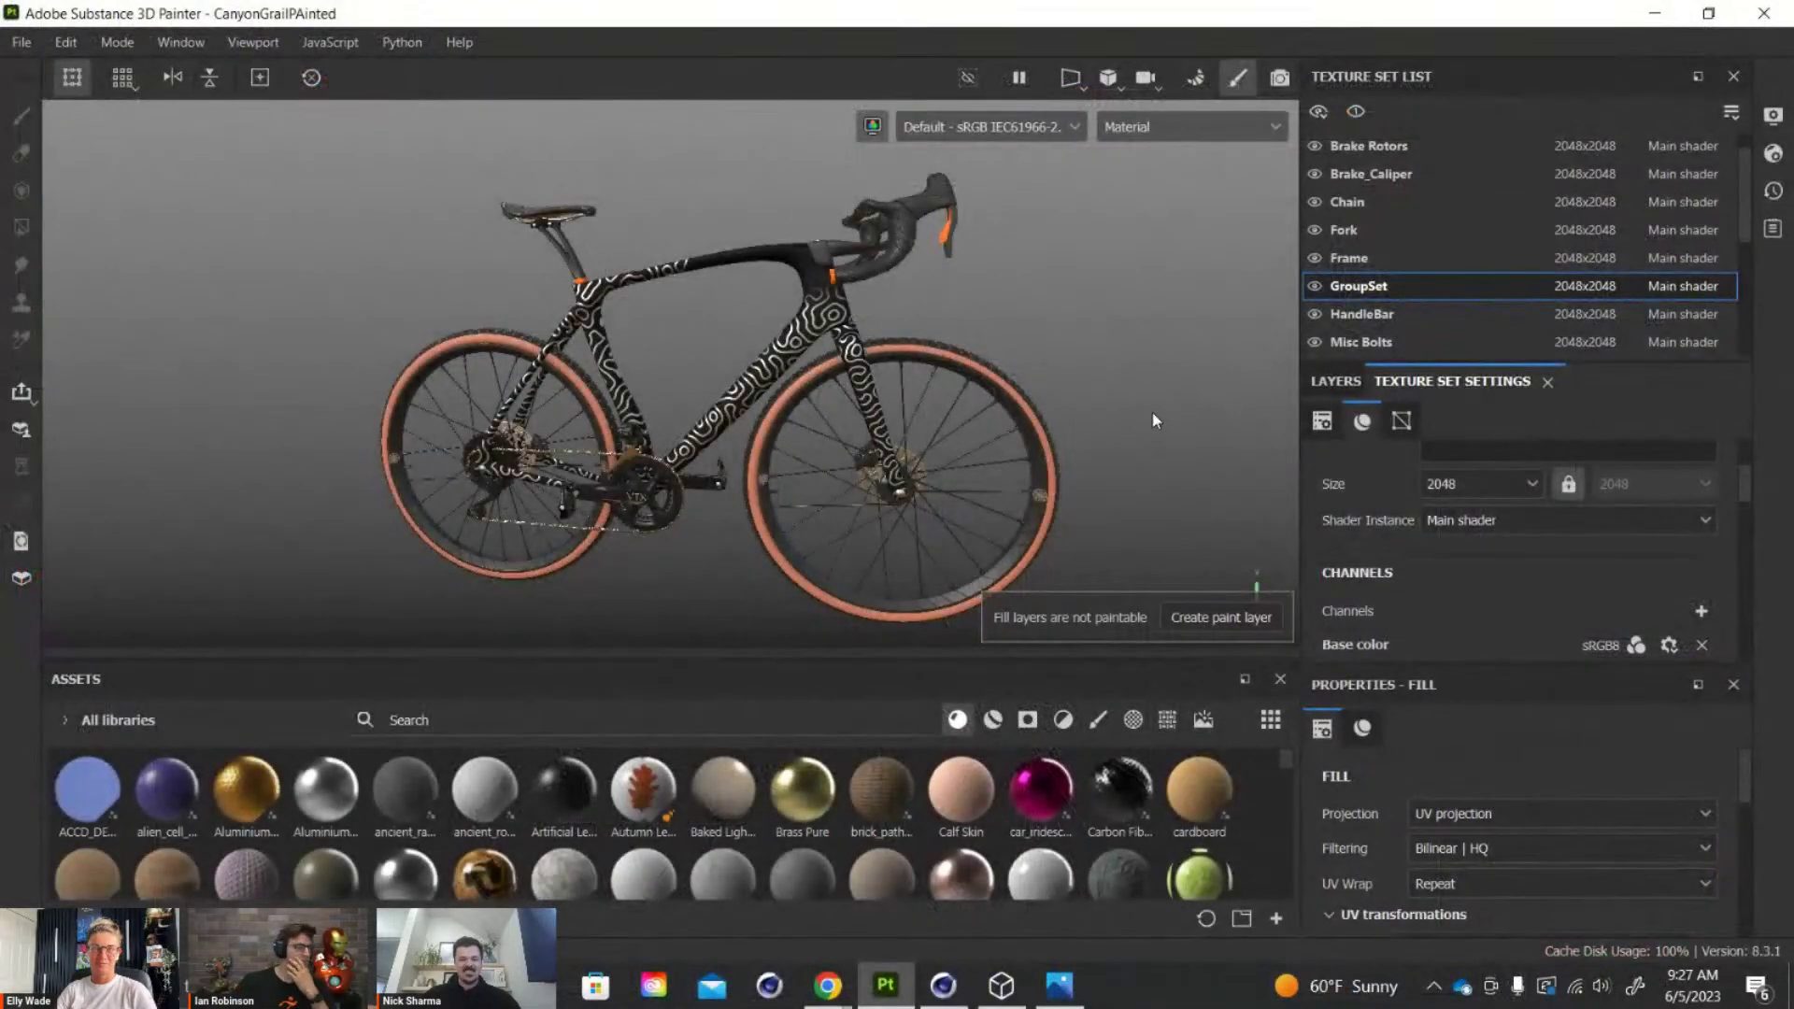
# Enlarge the Substance 3D Painter viewport over the asset shelf and examine the textured bike from the side and front three-quarter
pyautogui.keyDown('alt'); pyautogui.moveTo(1141, 389); pyautogui.dragTo(993, 471); pyautogui.keyUp('alt')
pyautogui.moveTo(842, 657); pyautogui.dragTo(845, 722)
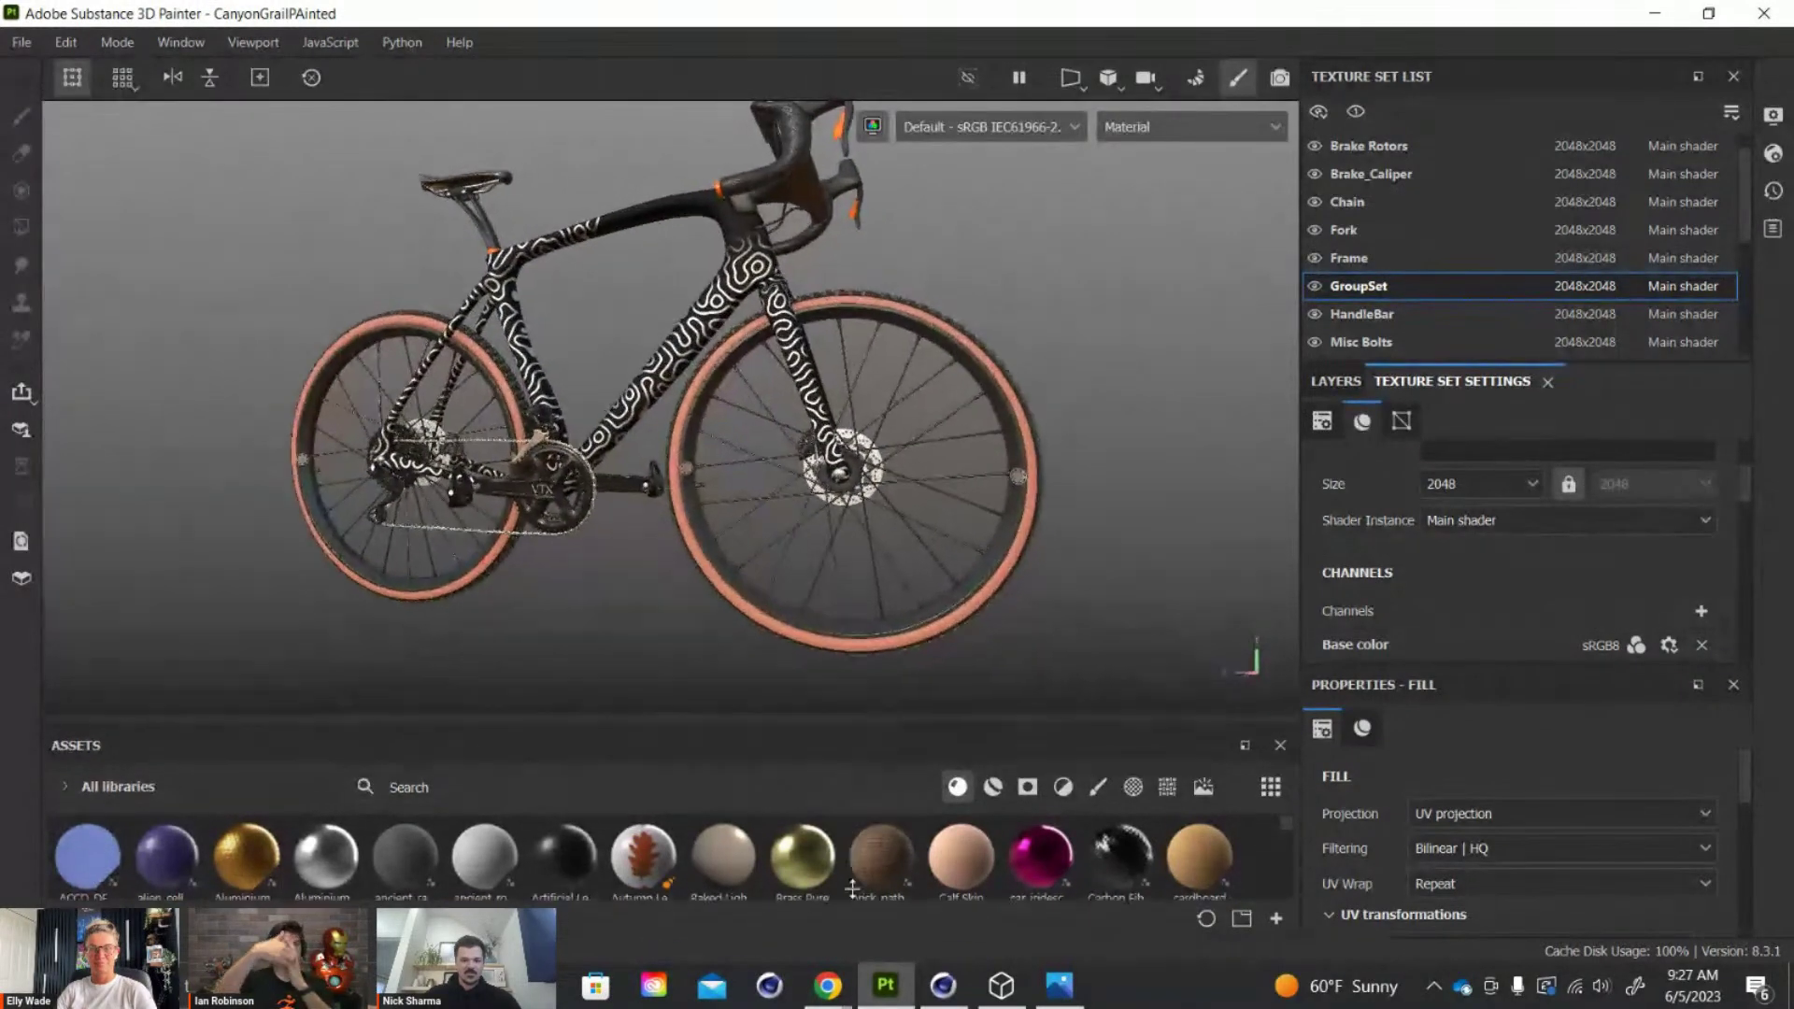
pyautogui.keyDown('alt'); pyautogui.moveTo(1017, 675); pyautogui.dragTo(996, 395); pyautogui.keyUp('alt')
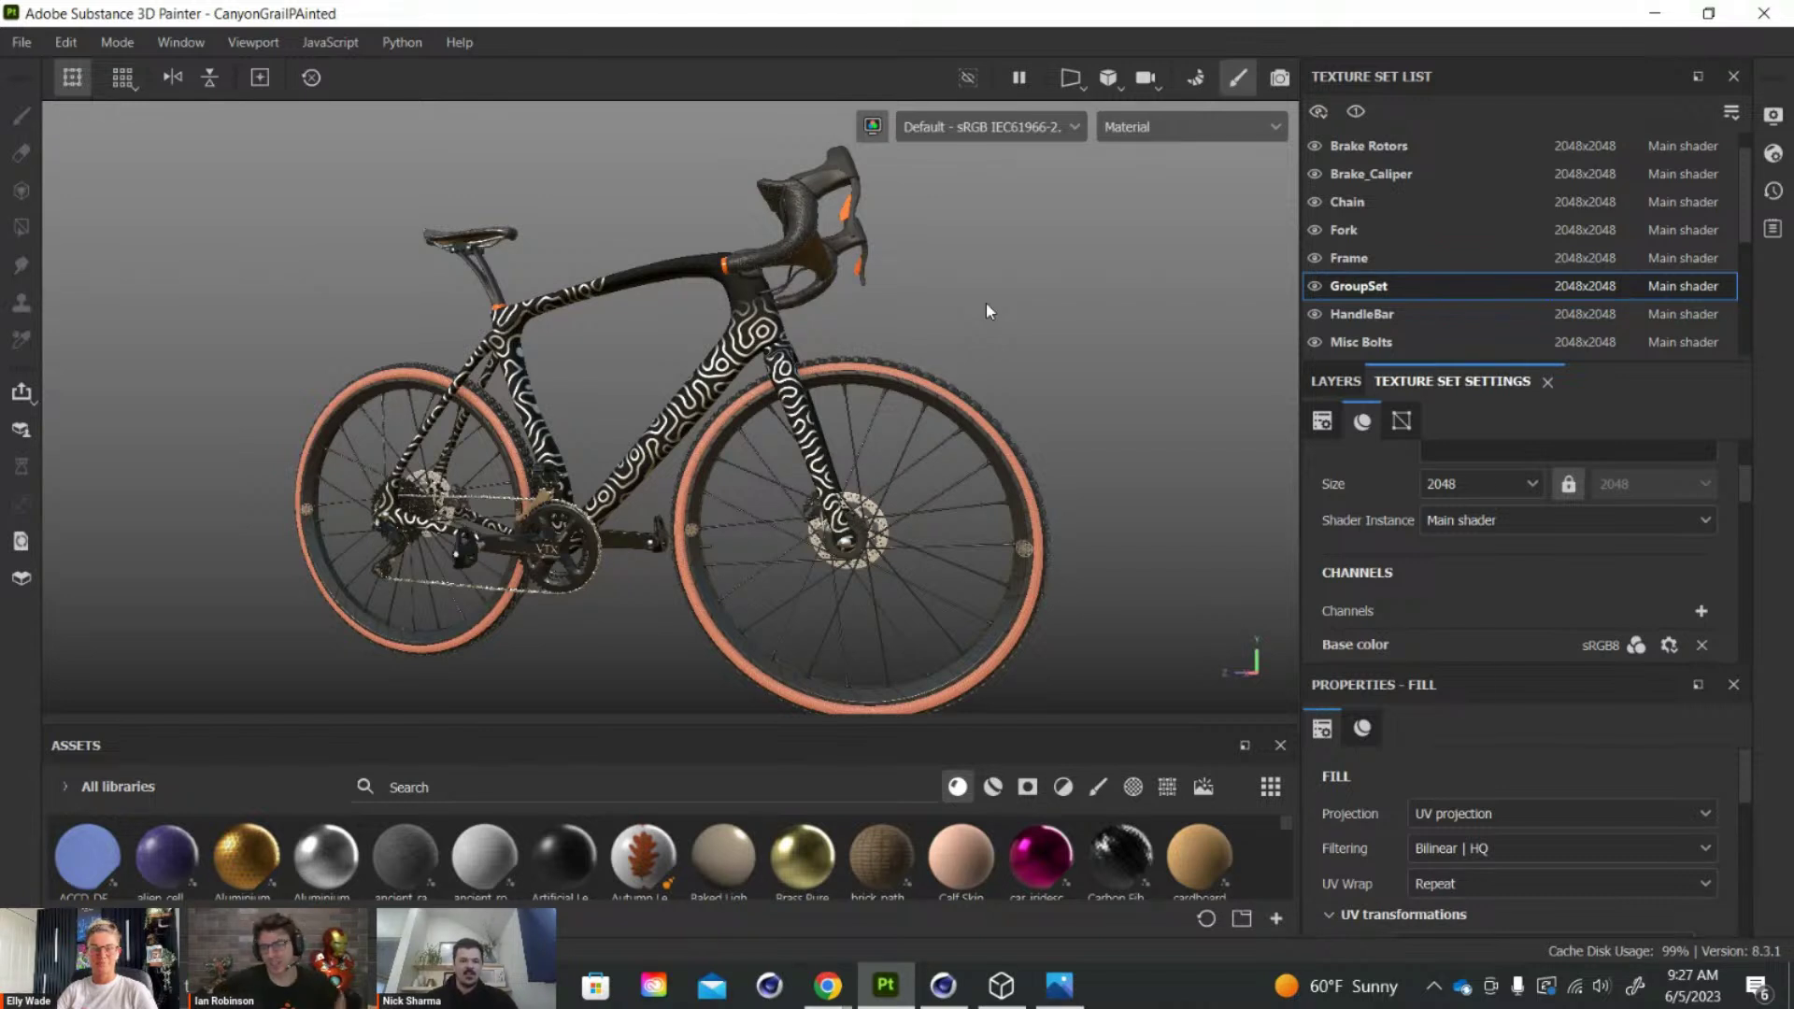
pyautogui.moveTo(987, 309)
pyautogui.keyDown('alt'); pyautogui.mouseDown()
pyautogui.moveTo(933, 331)
pyautogui.moveTo(977, 389)
pyautogui.moveTo(1065, 419)
pyautogui.moveTo(697, 360)
pyautogui.mouseUp(); pyautogui.keyUp('alt')
pyautogui.keyDown('alt'); pyautogui.moveTo(697, 361); pyautogui.dragTo(963, 409, button='right'); pyautogui.keyUp('alt')
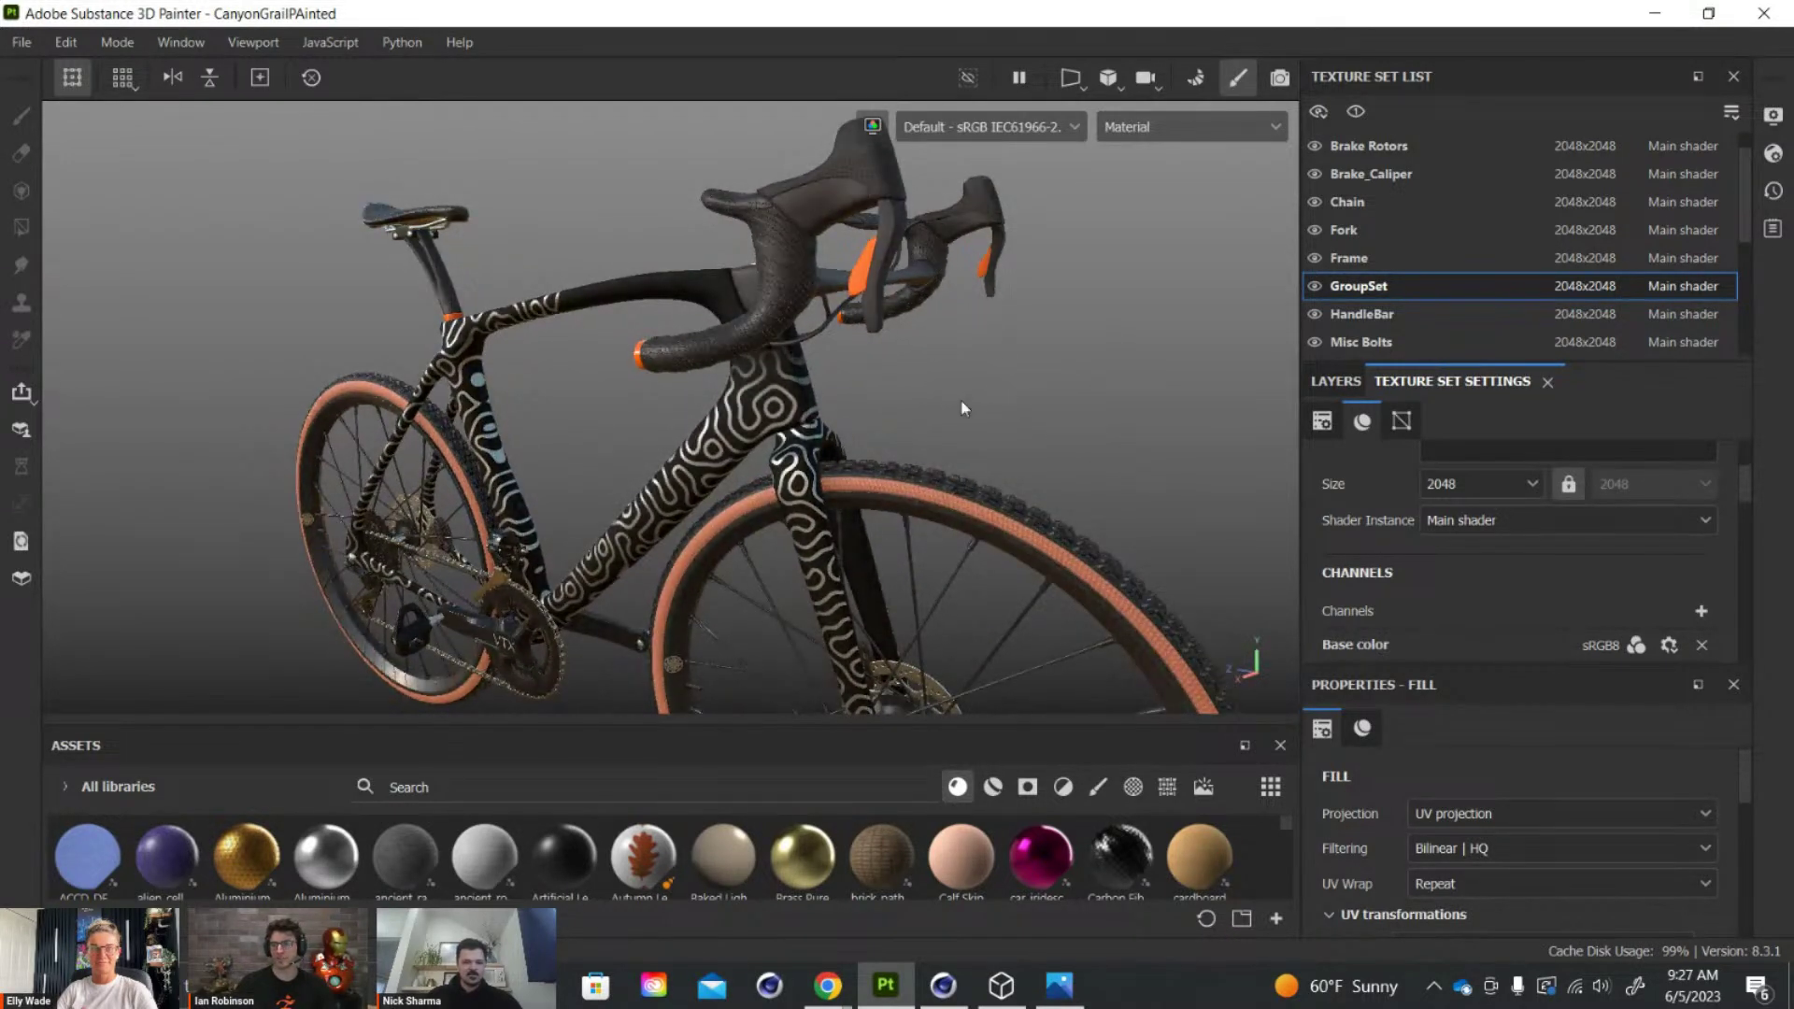
# Select the Tires texture set from the front tyre and compare the tyre with the mountain_bike_tire_q_tread layer hidden and shown
pyautogui.keyDown('alt'); pyautogui.moveTo(966, 400); pyautogui.dragTo(992, 407); pyautogui.keyUp('alt')
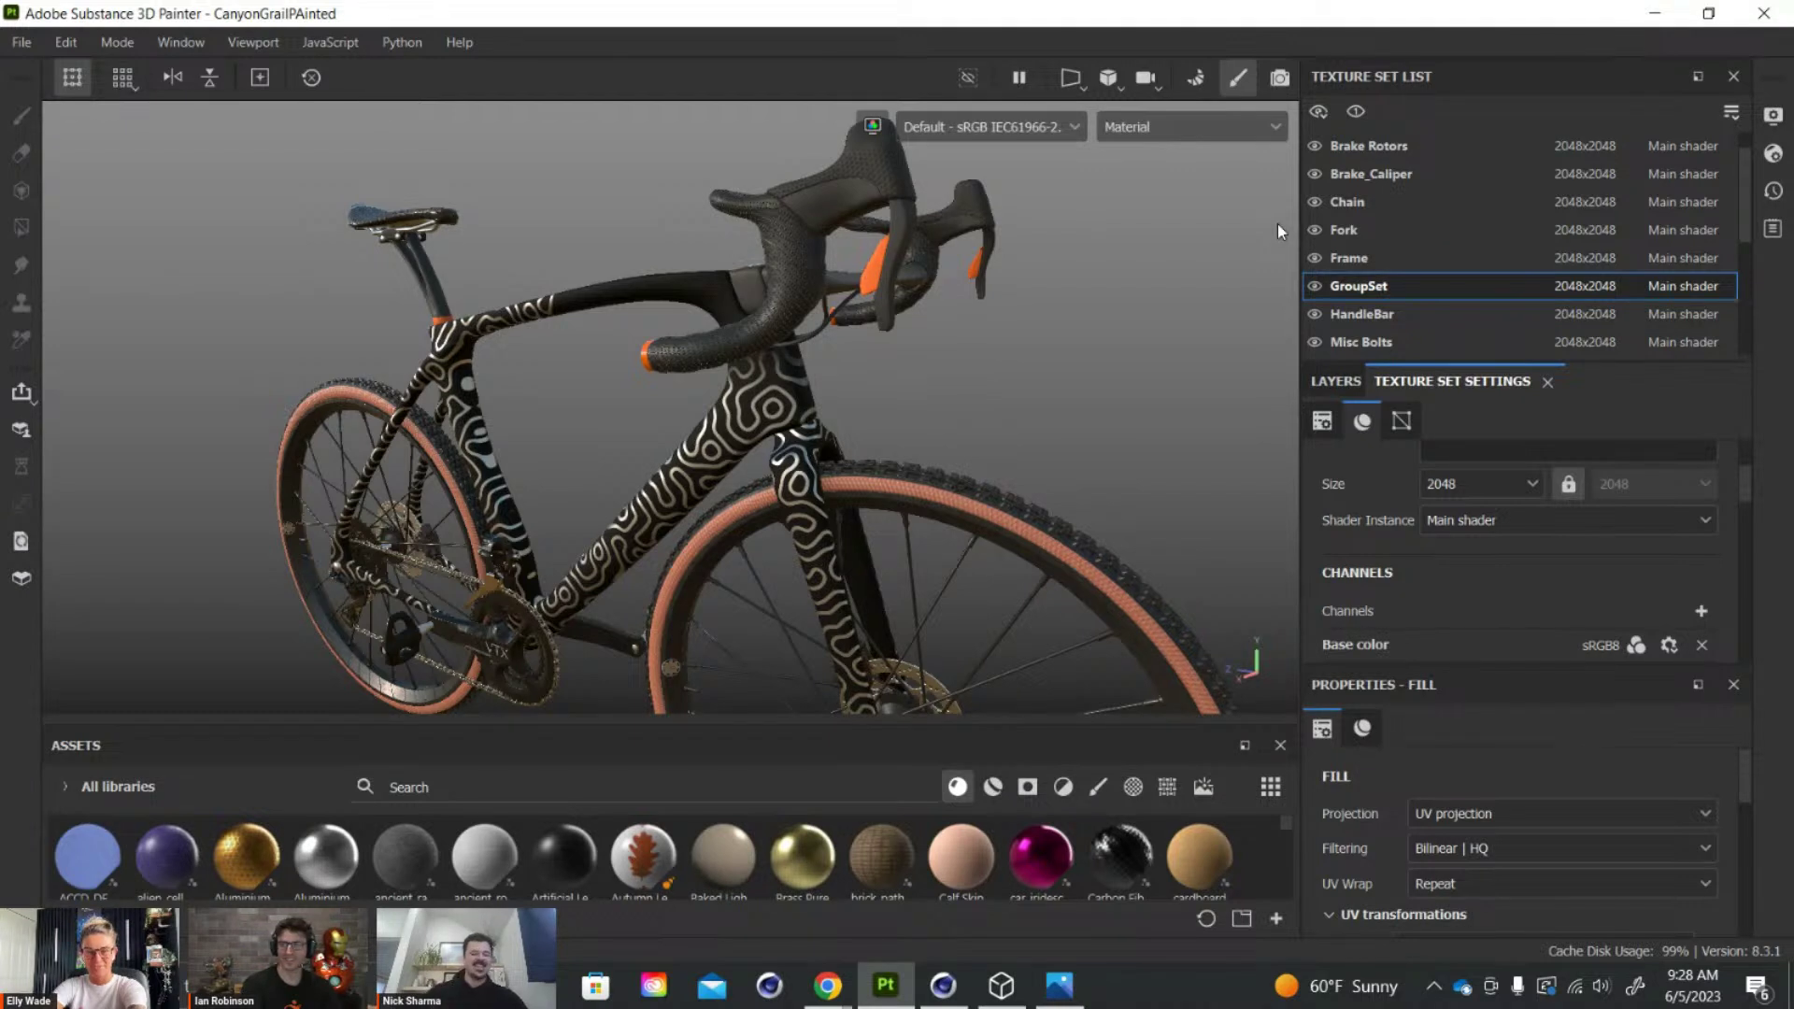
pyautogui.keyDown('alt'); pyautogui.moveTo(985, 379); pyautogui.dragTo(733, 417); pyautogui.keyUp('alt')
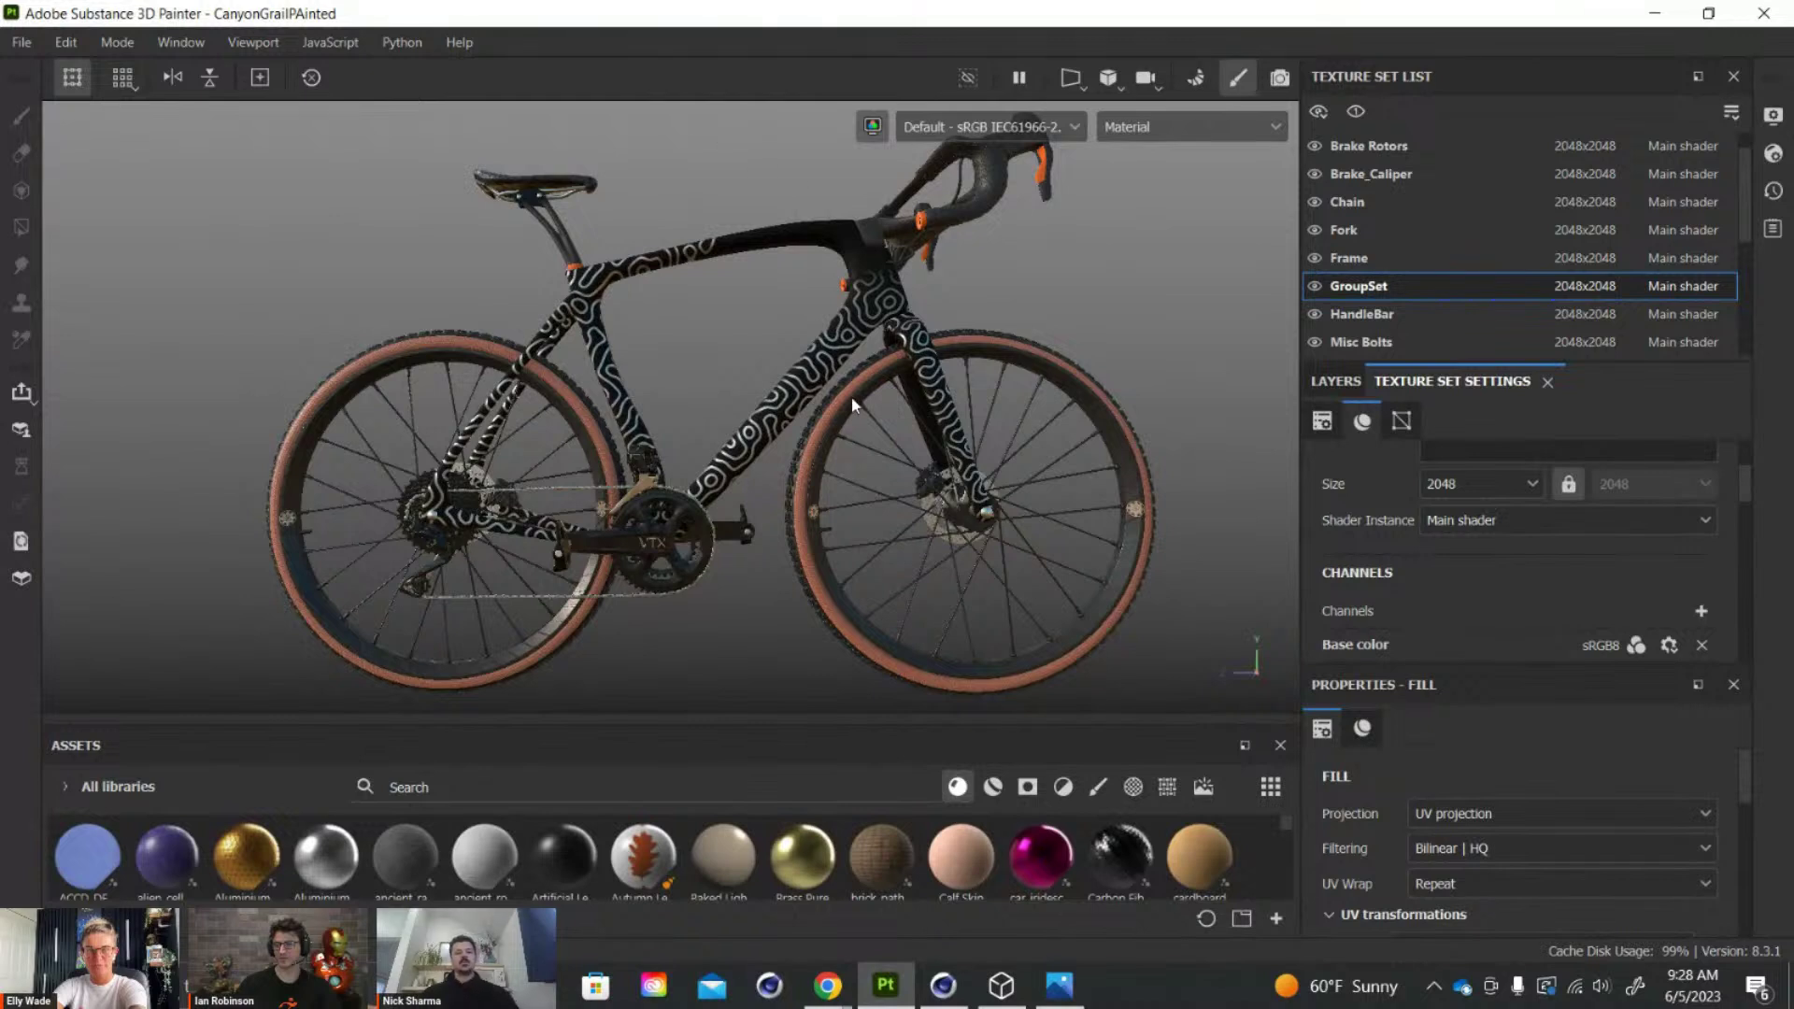
pyautogui.click(1093, 660)
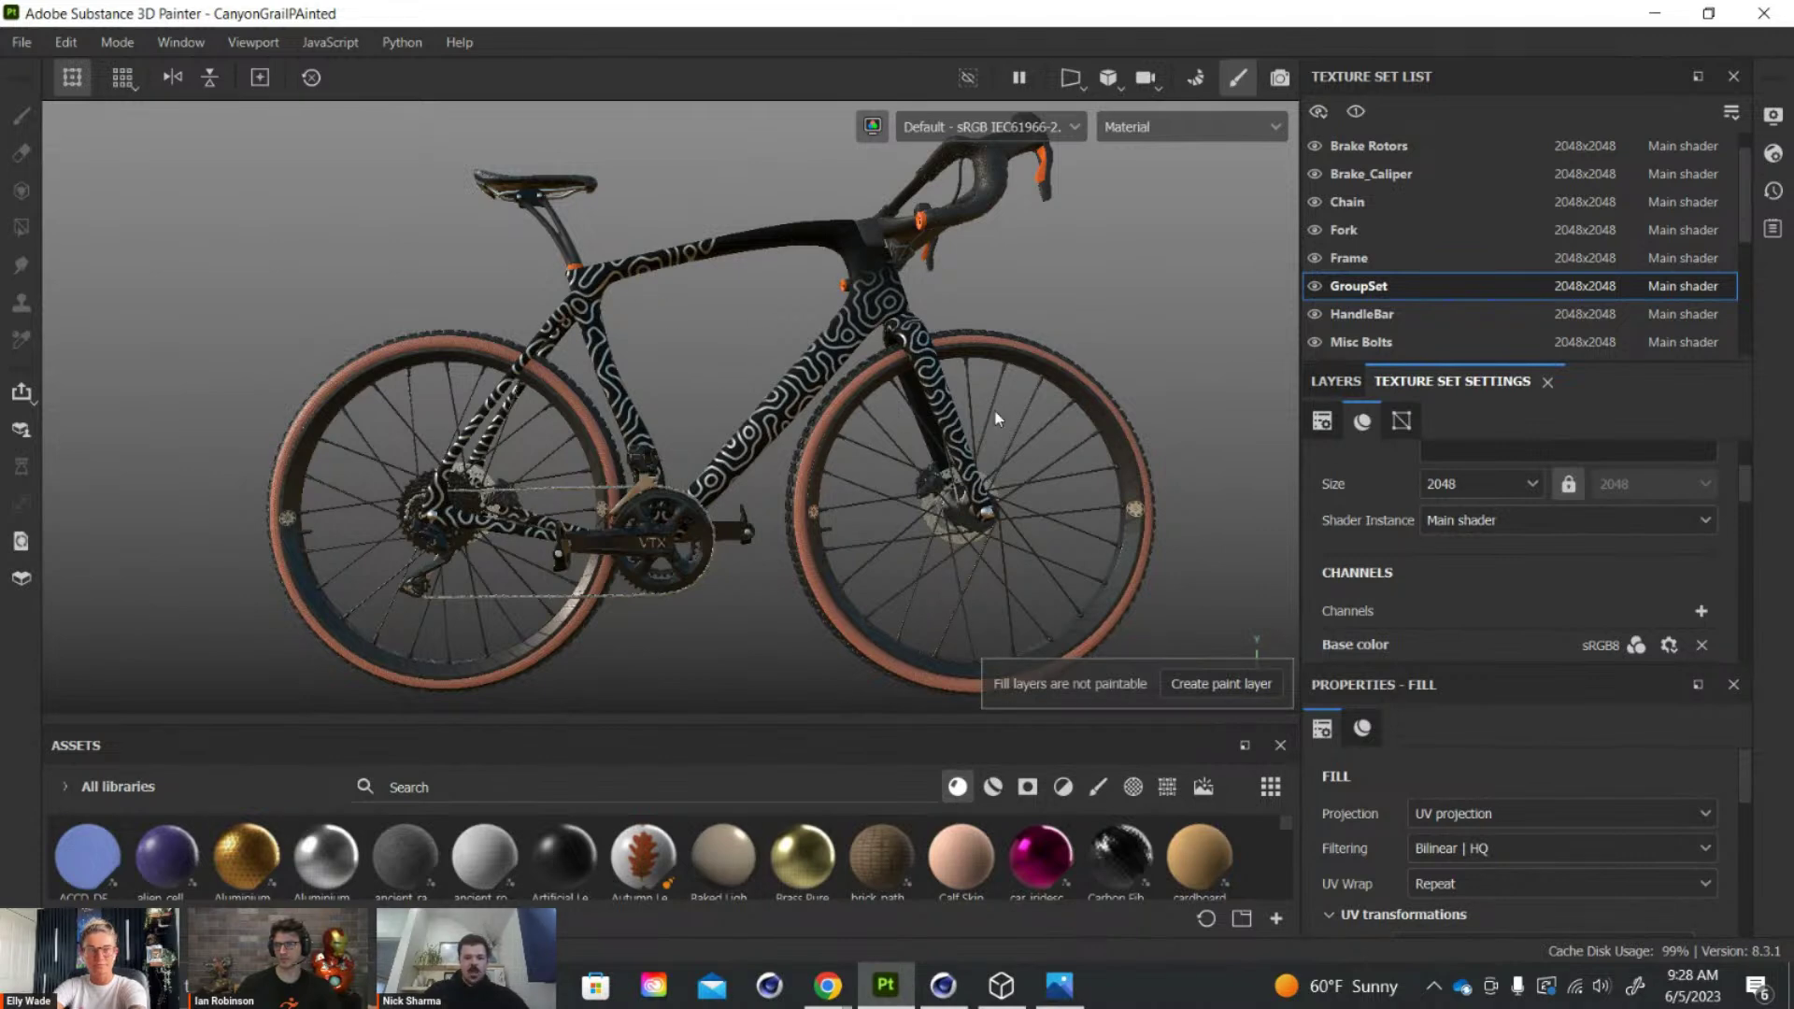
pyautogui.keyDown('alt'); pyautogui.moveTo(1103, 364); pyautogui.dragTo(832, 560); pyautogui.keyUp('alt')
pyautogui.scroll(5, 832, 568)
pyautogui.keyDown('alt'); pyautogui.moveTo(816, 476); pyautogui.dragTo(744, 362); pyautogui.keyUp('alt')
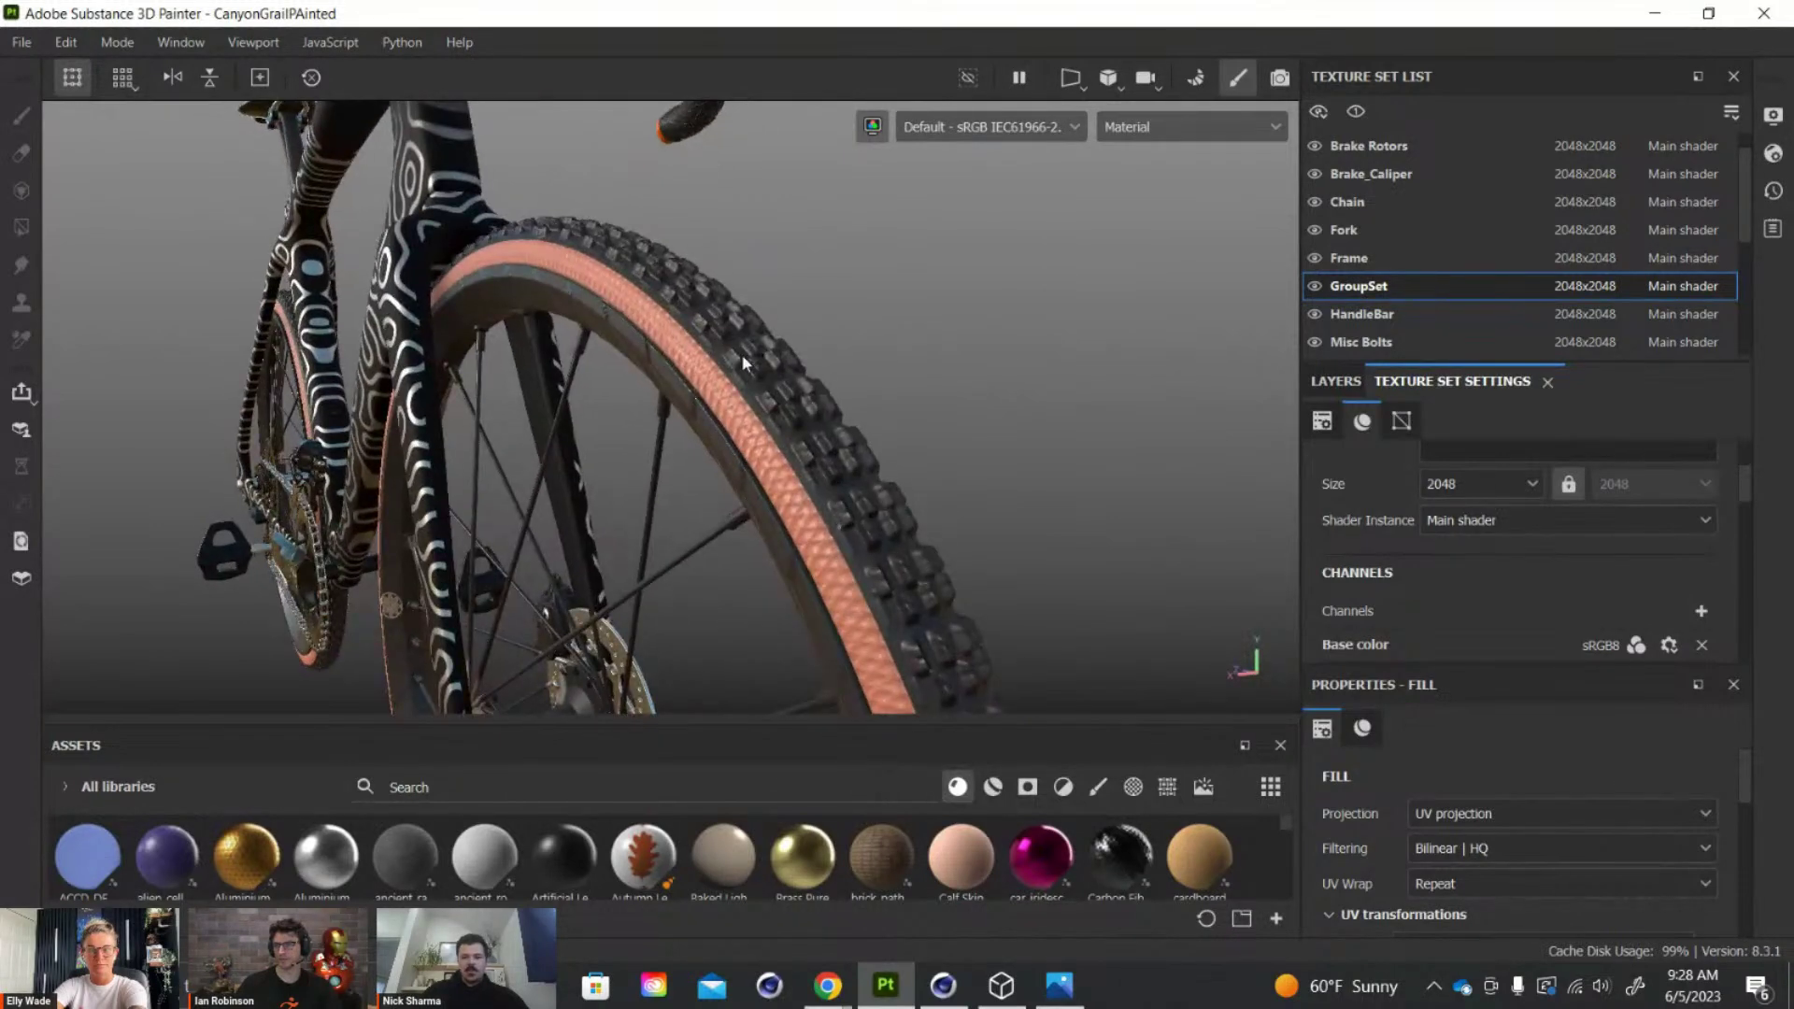
pyautogui.keyDown('ctrl'); pyautogui.keyDown('alt'); pyautogui.rightClick(743, 362); pyautogui.keyUp('alt'); pyautogui.keyUp('ctrl')
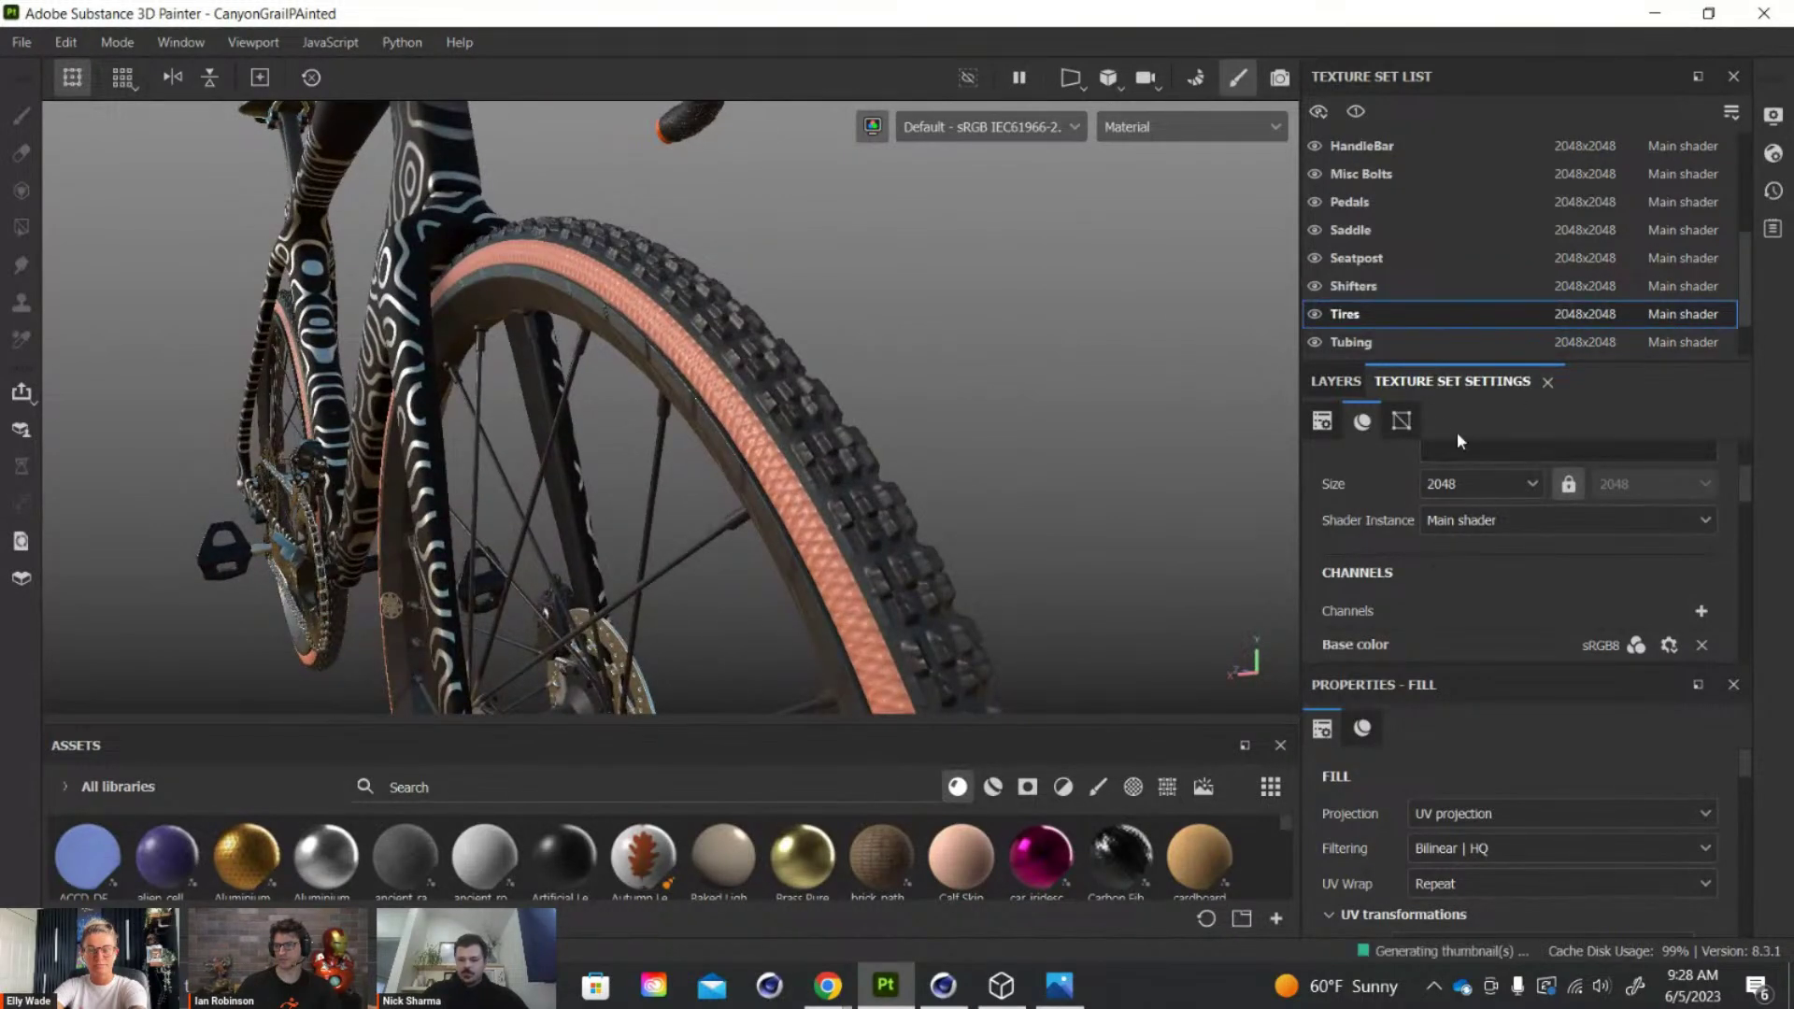
pyautogui.click(1335, 381)
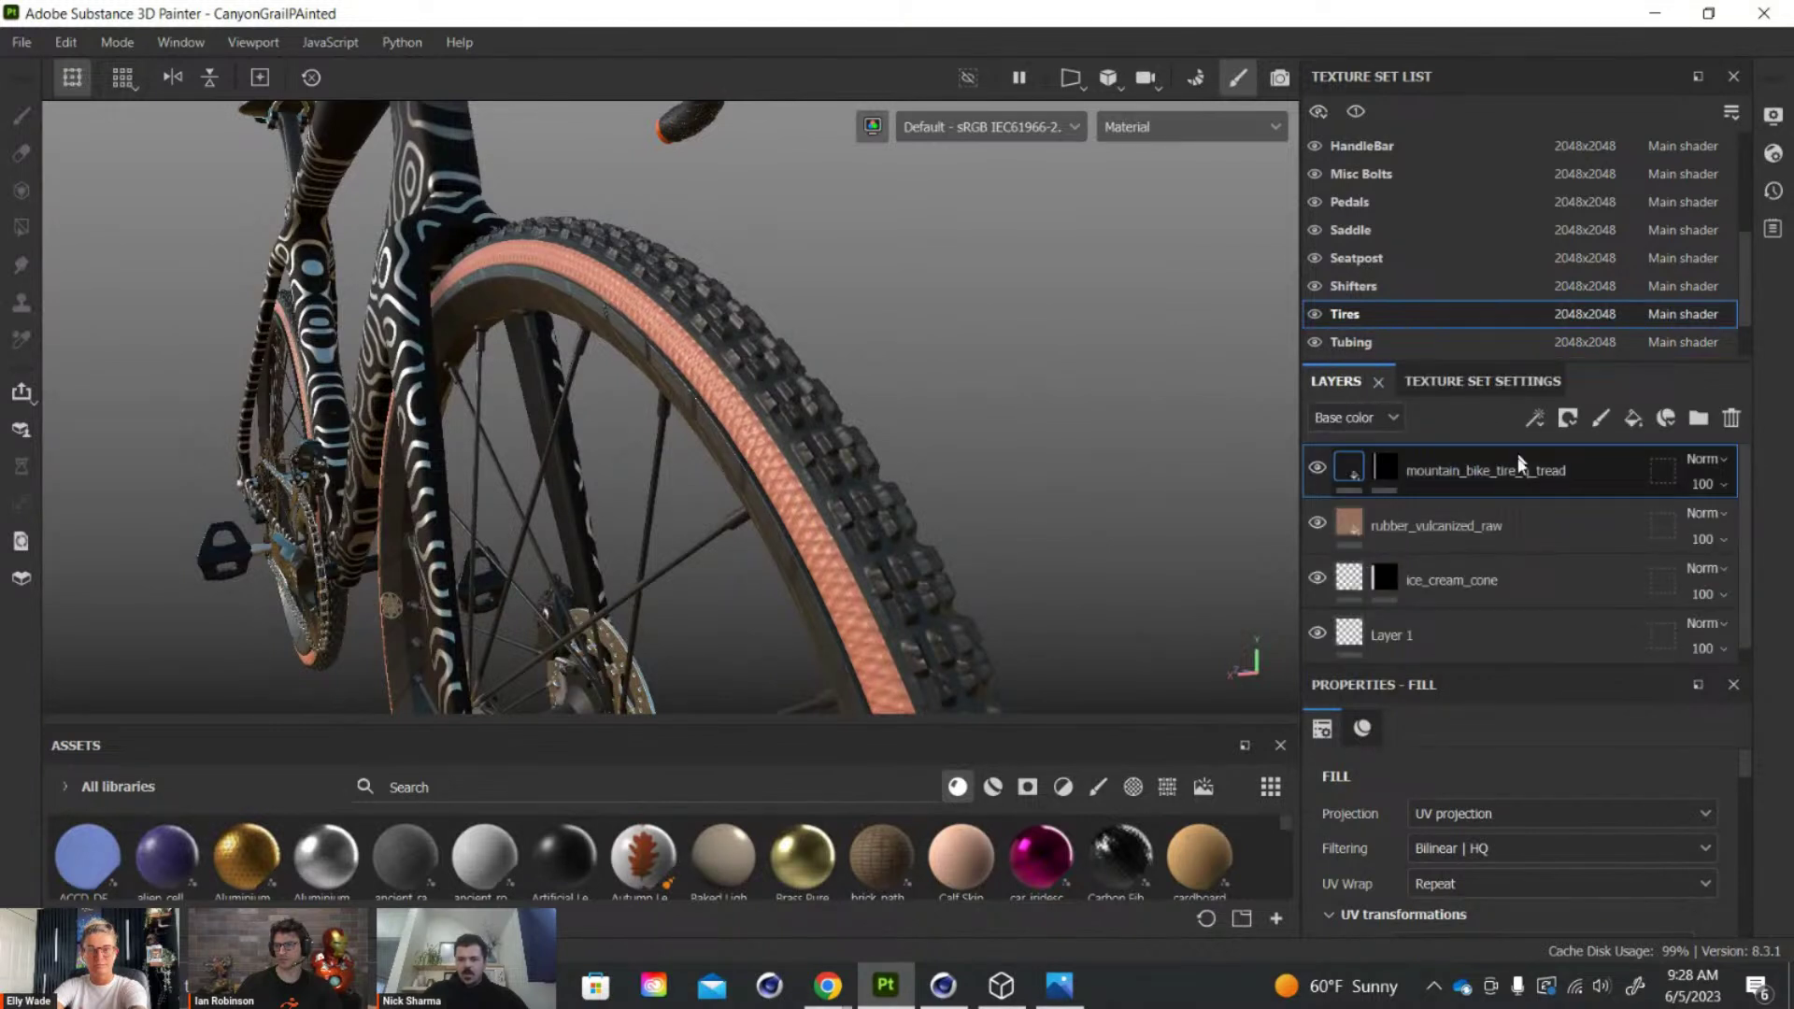
pyautogui.click(1317, 467)
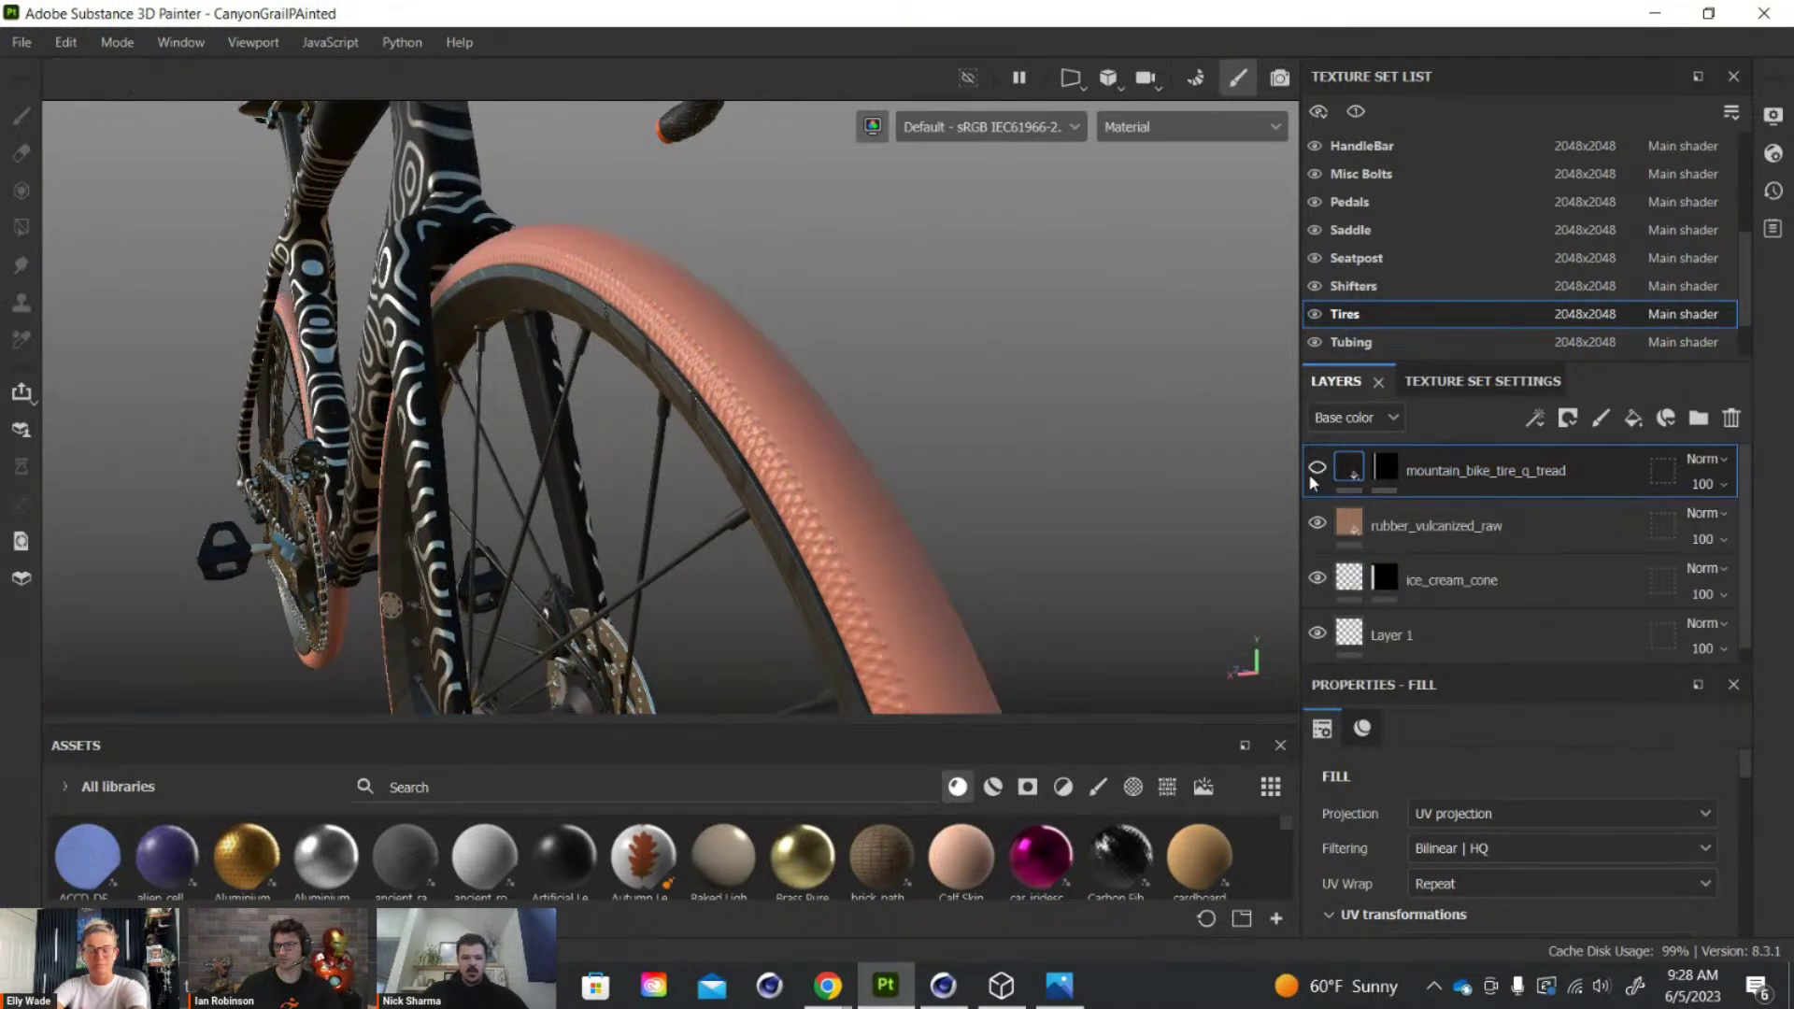
pyautogui.click(1309, 475)
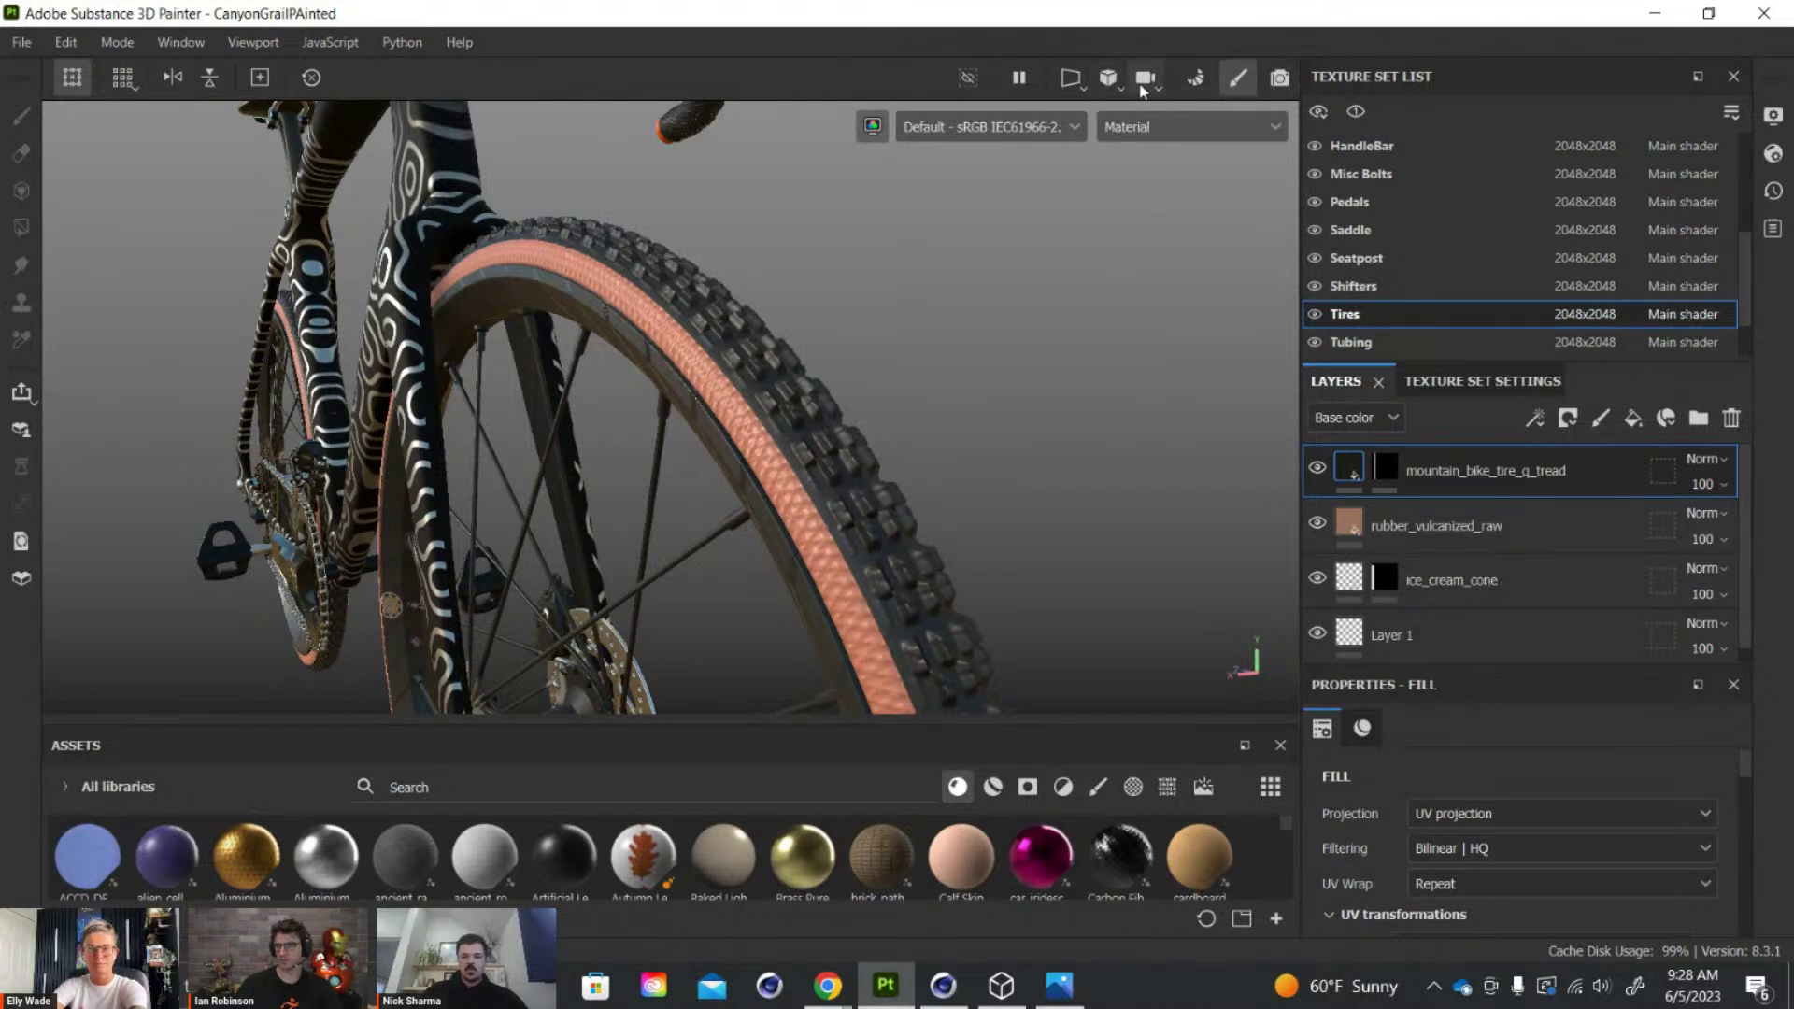
# Show the 3D and 2D views side by side and examine the tread and sidewall strips in the tyre's UV layout
pyautogui.click(1071, 77)
pyautogui.click(1091, 115)
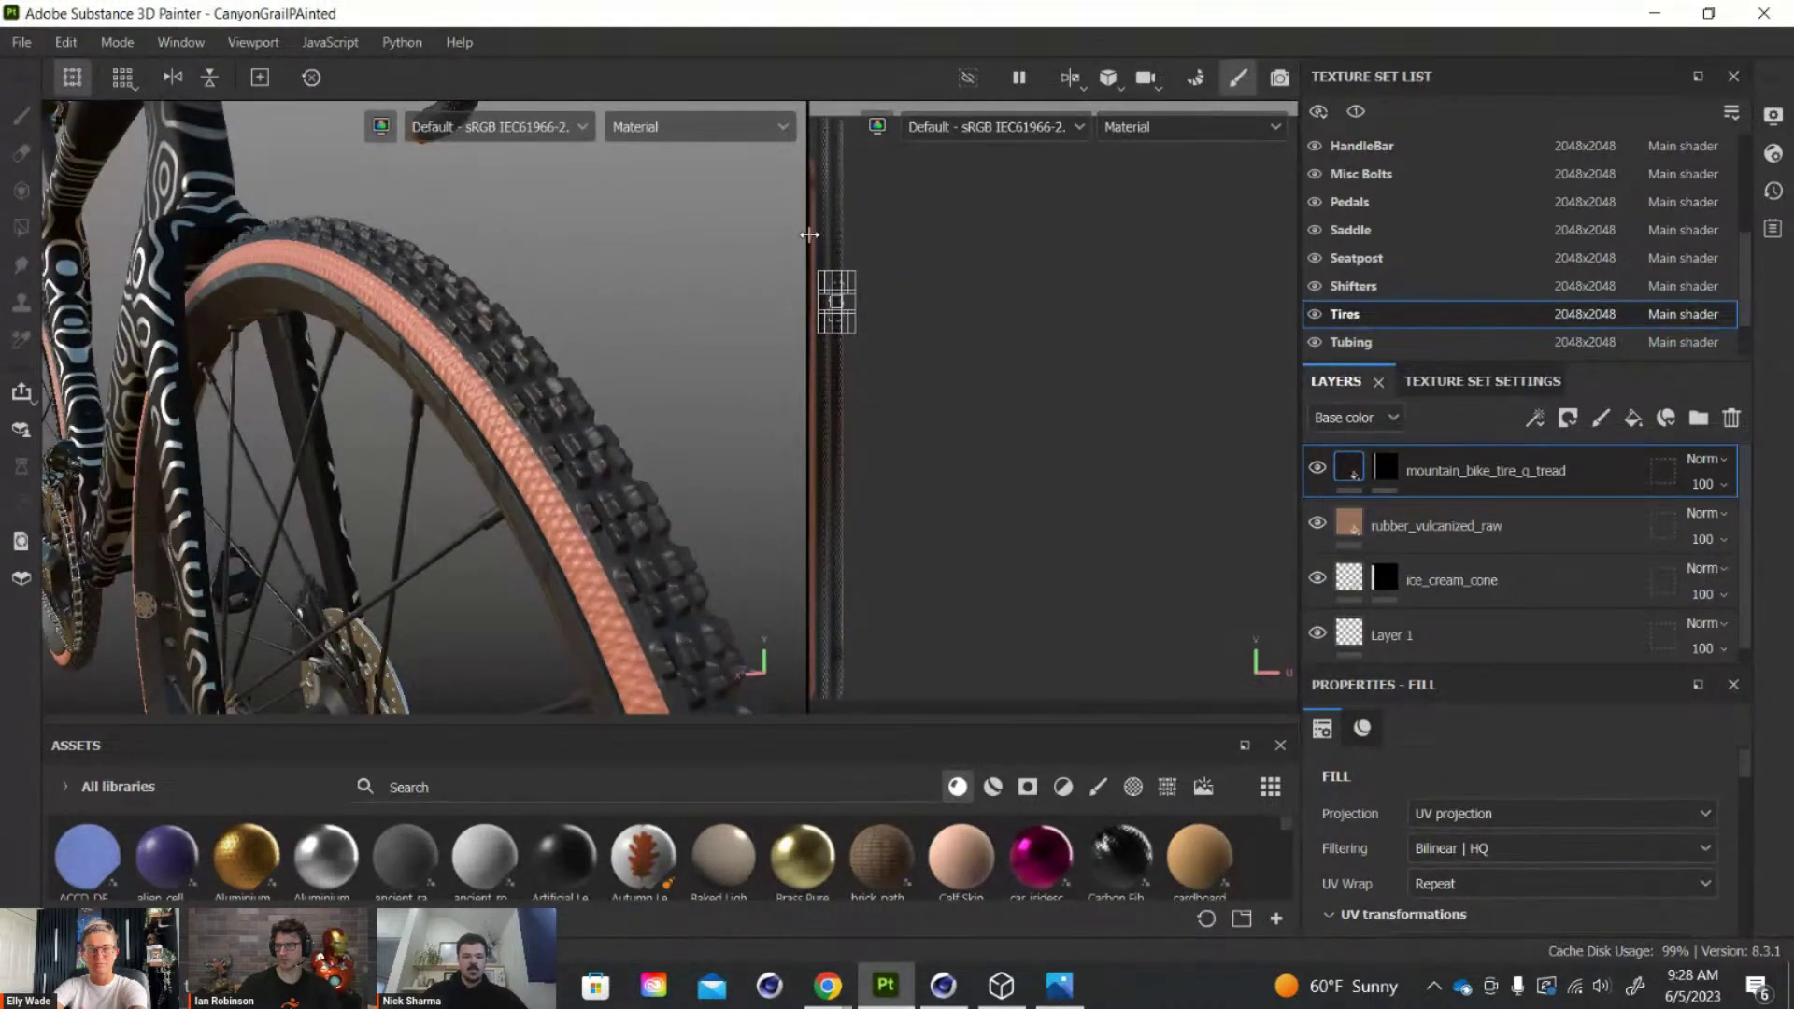
pyautogui.scroll(2, 826, 247)
pyautogui.keyDown('alt'); pyautogui.moveTo(863, 249); pyautogui.dragTo(1038, 267, button='middle'); pyautogui.keyUp('alt')
pyautogui.scroll(2, 930, 261)
pyautogui.scroll(1, 1028, 243)
pyautogui.scroll(3, 1019, 291)
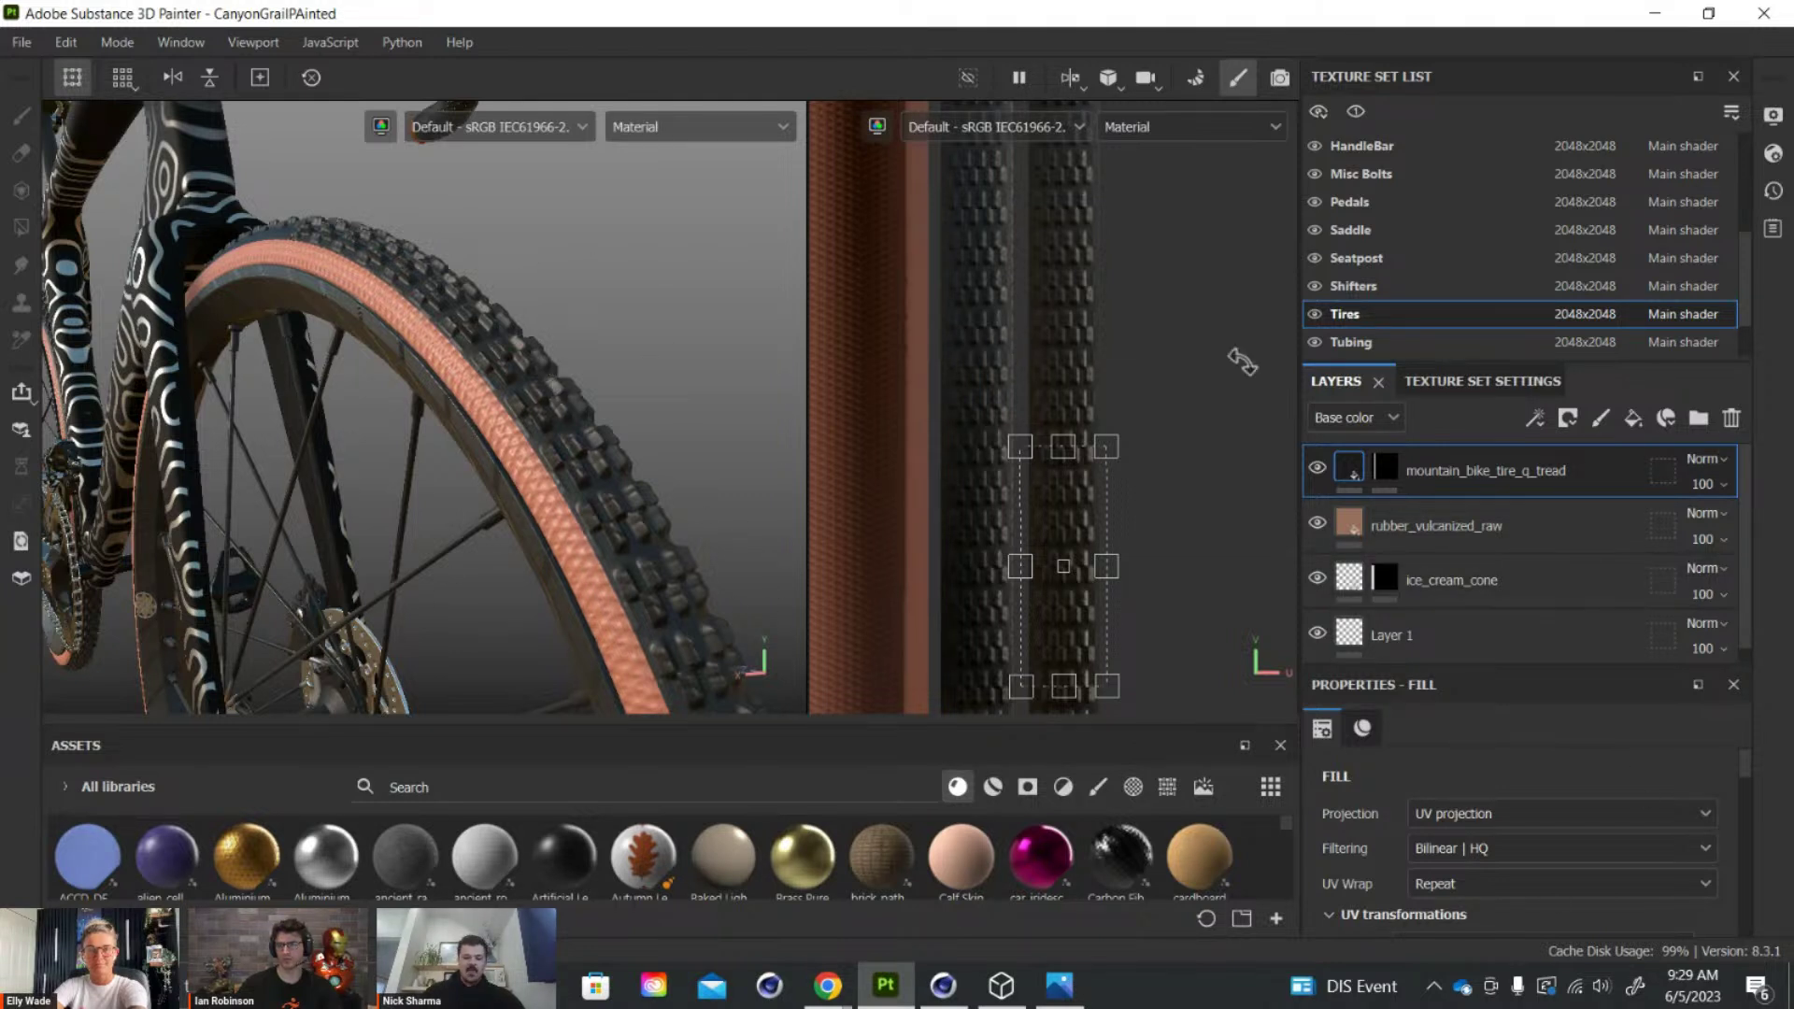
# Select the ice_cream_cone layer and examine its pattern on the front tyre's sidewall close up
pyautogui.moveTo(574, 436)
pyautogui.keyDown('alt'); pyautogui.mouseDown()
pyautogui.moveTo(566, 423)
pyautogui.moveTo(601, 411)
pyautogui.moveTo(552, 424)
pyautogui.mouseUp(); pyautogui.keyUp('alt')
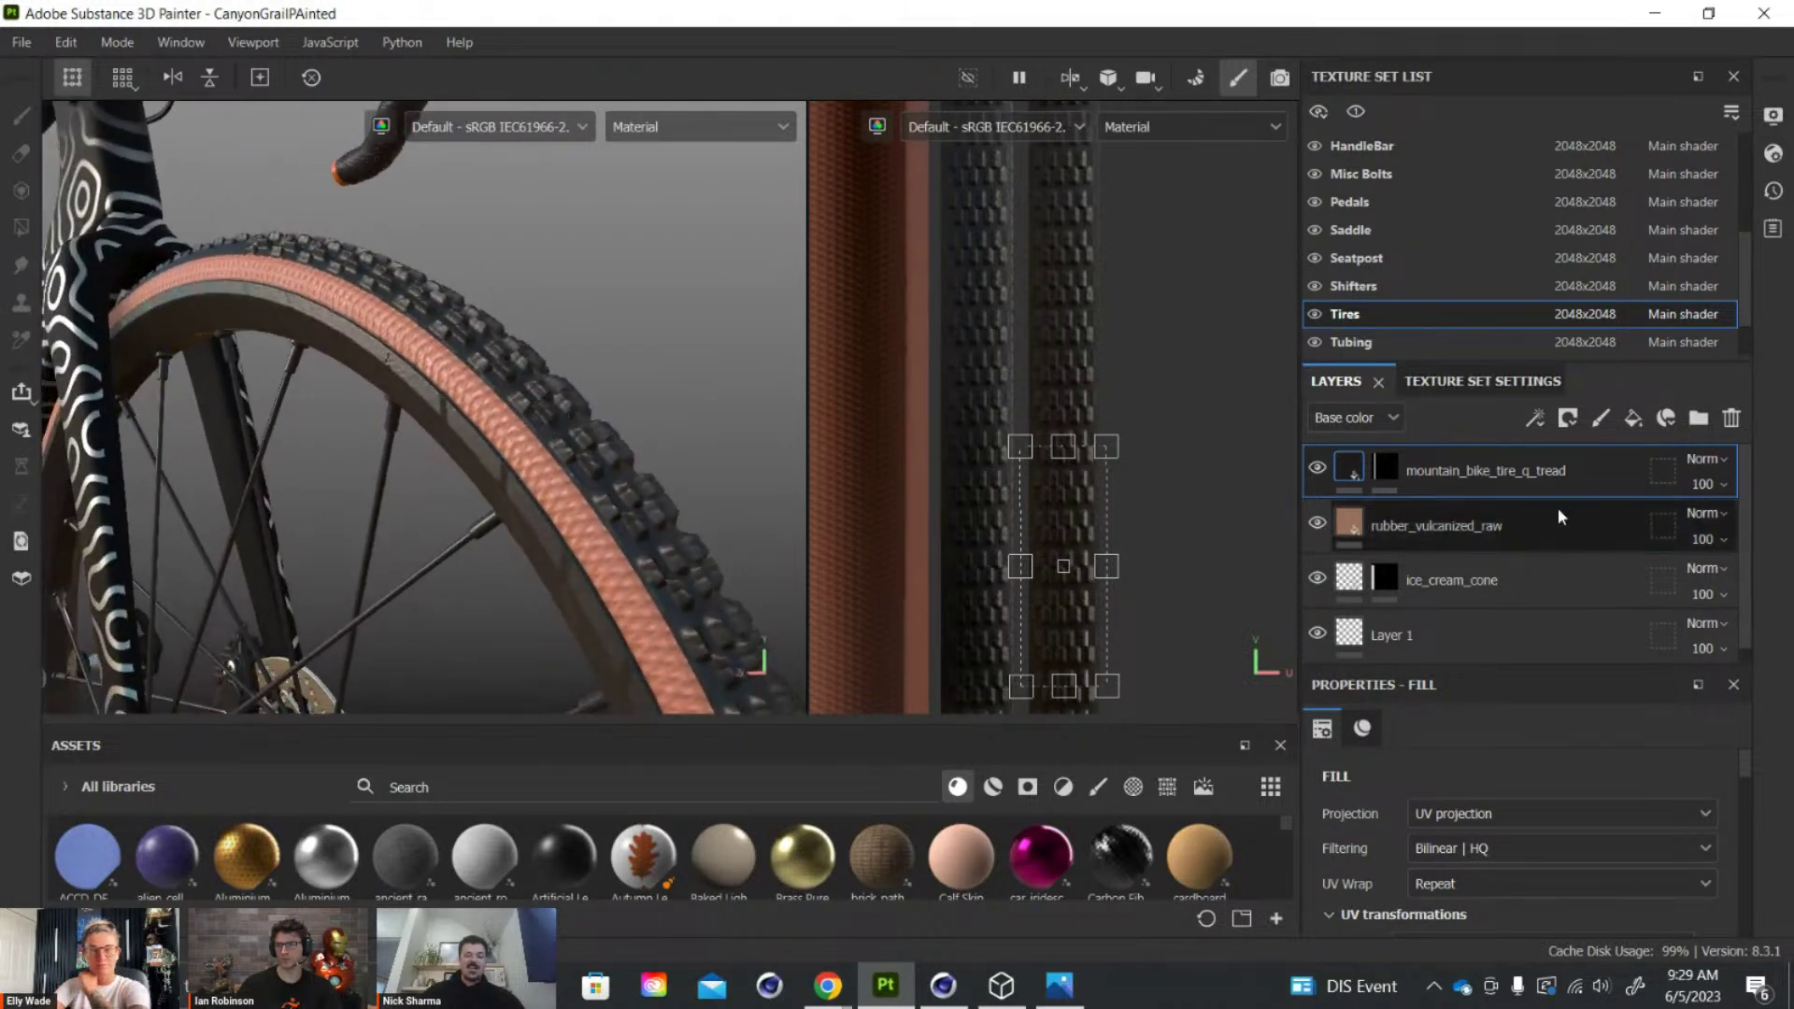
pyautogui.click(1545, 577)
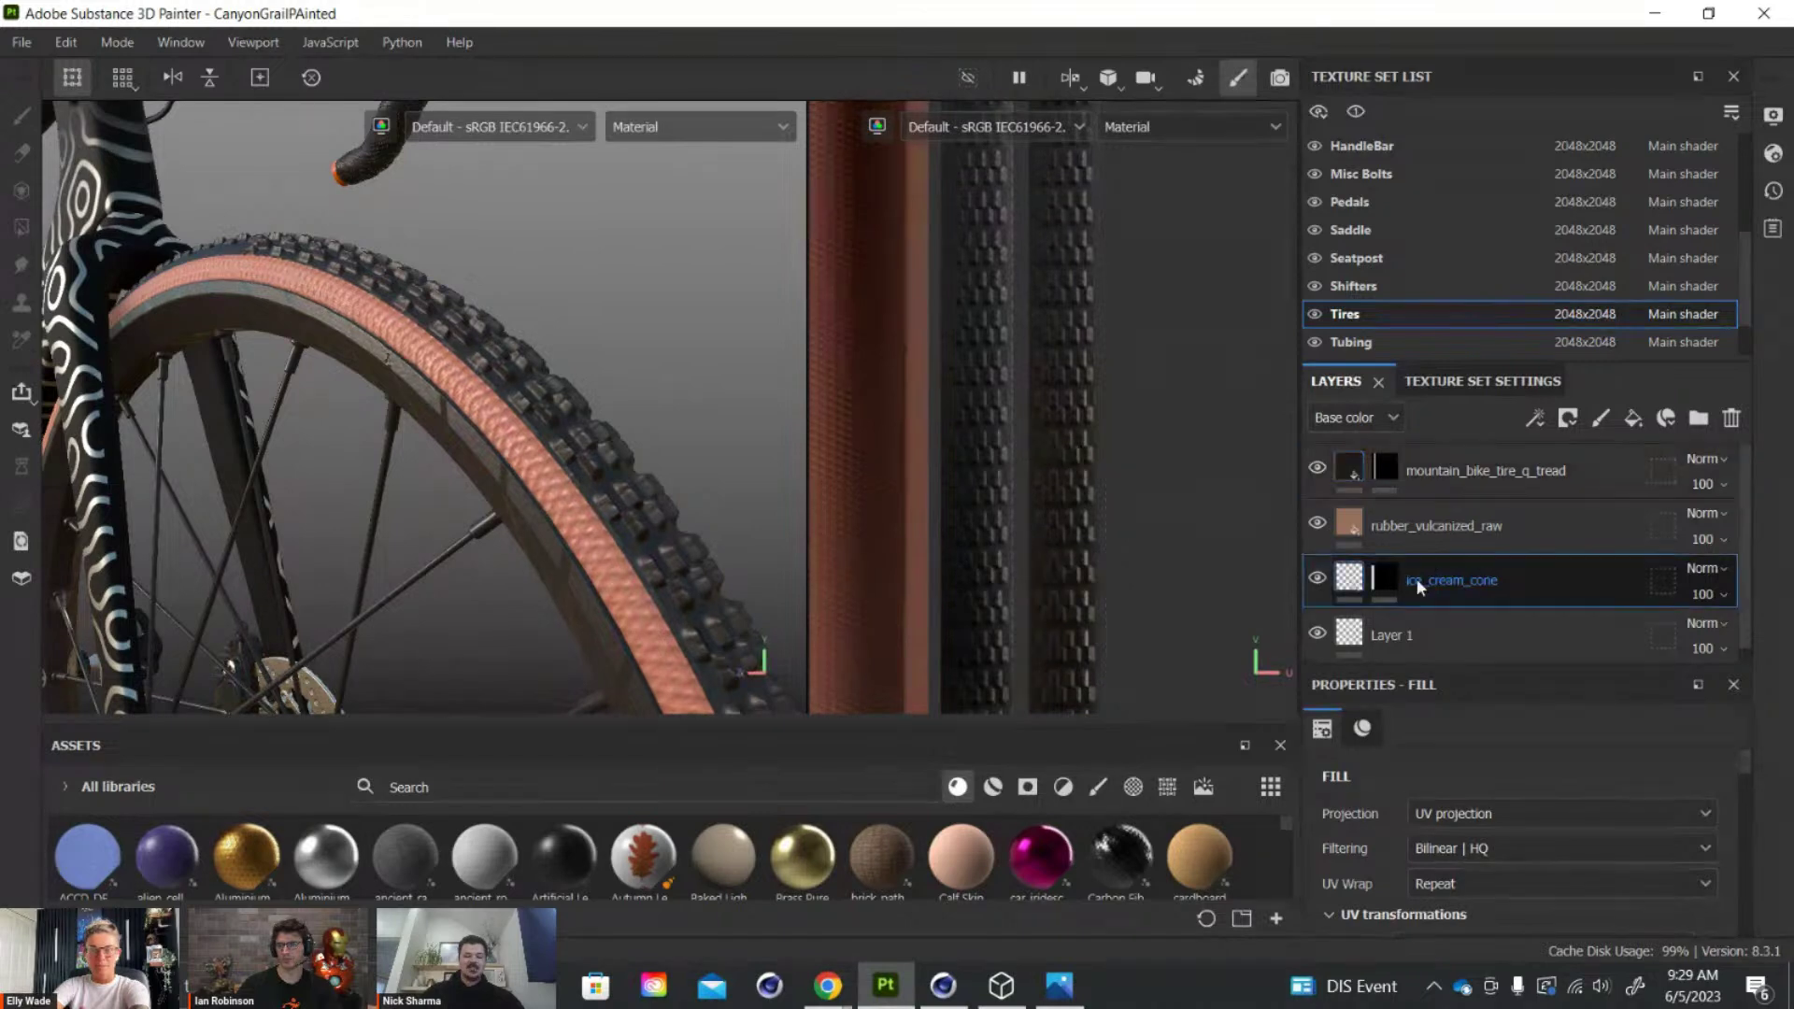
pyautogui.keyDown('alt'); pyautogui.moveTo(596, 367); pyautogui.dragTo(529, 443); pyautogui.keyUp('alt')
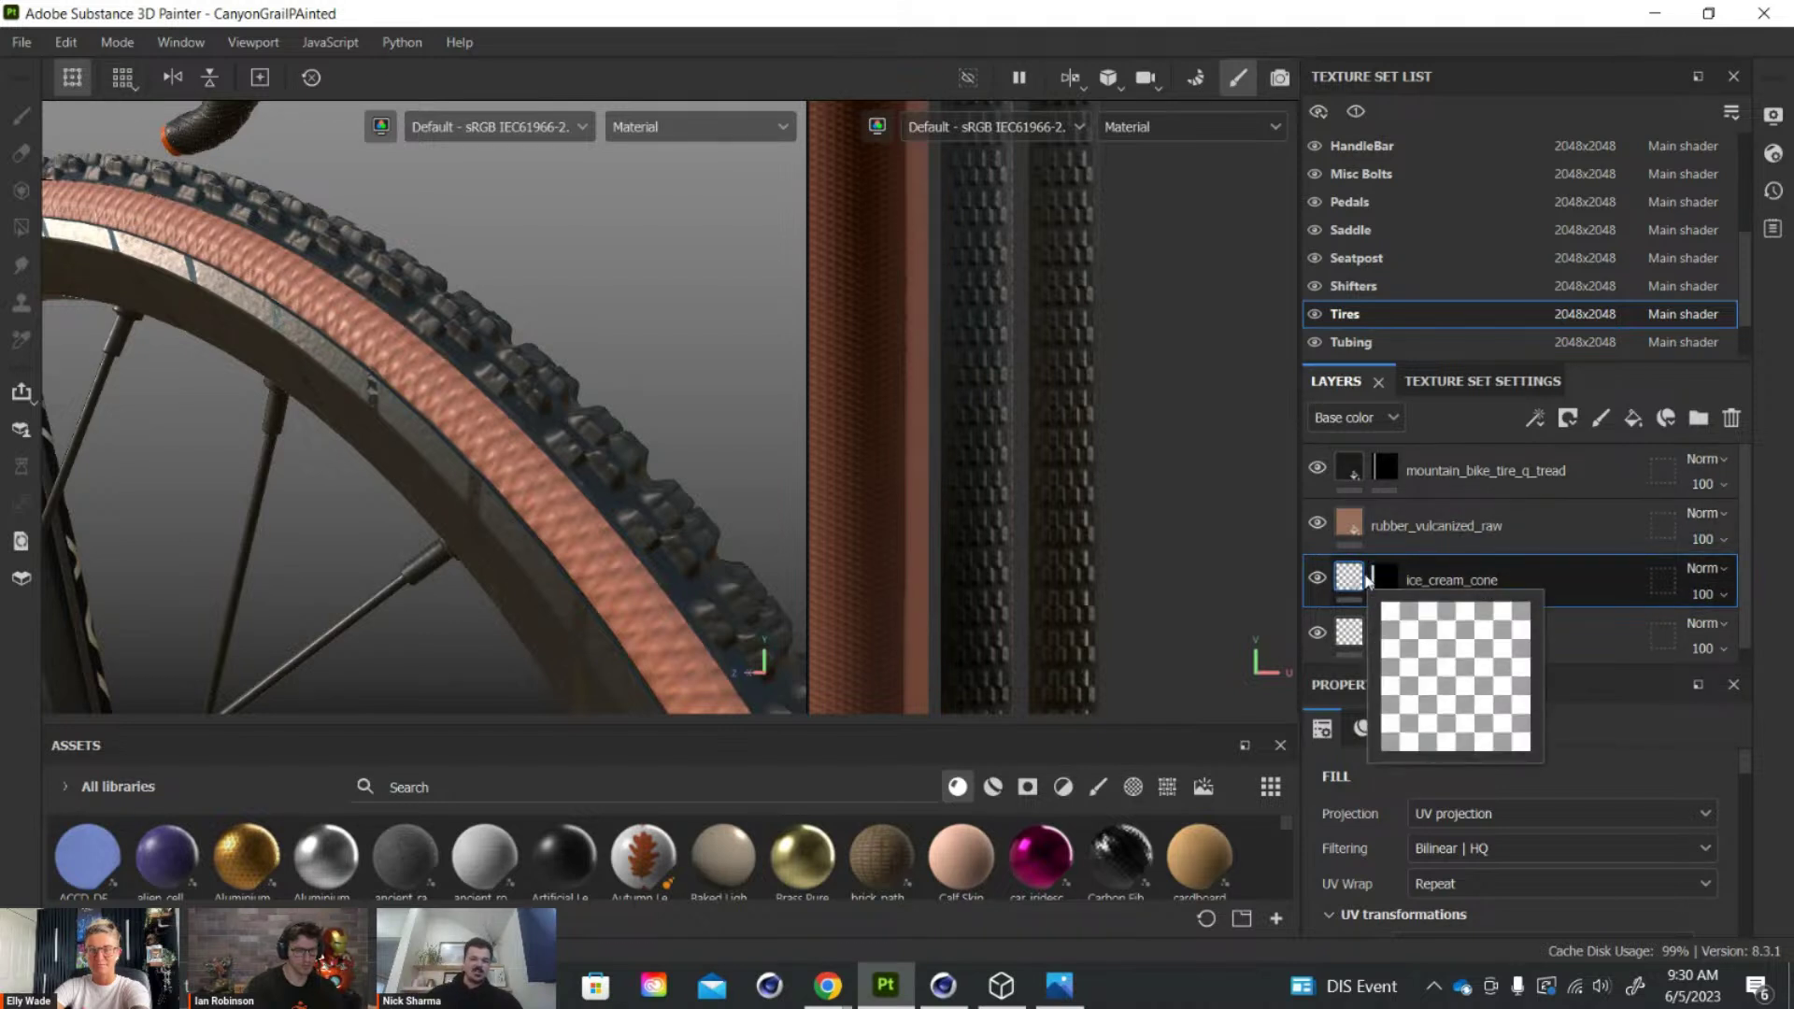
pyautogui.keyDown('alt'); pyautogui.moveTo(604, 413); pyautogui.dragTo(553, 526); pyautogui.keyUp('alt')
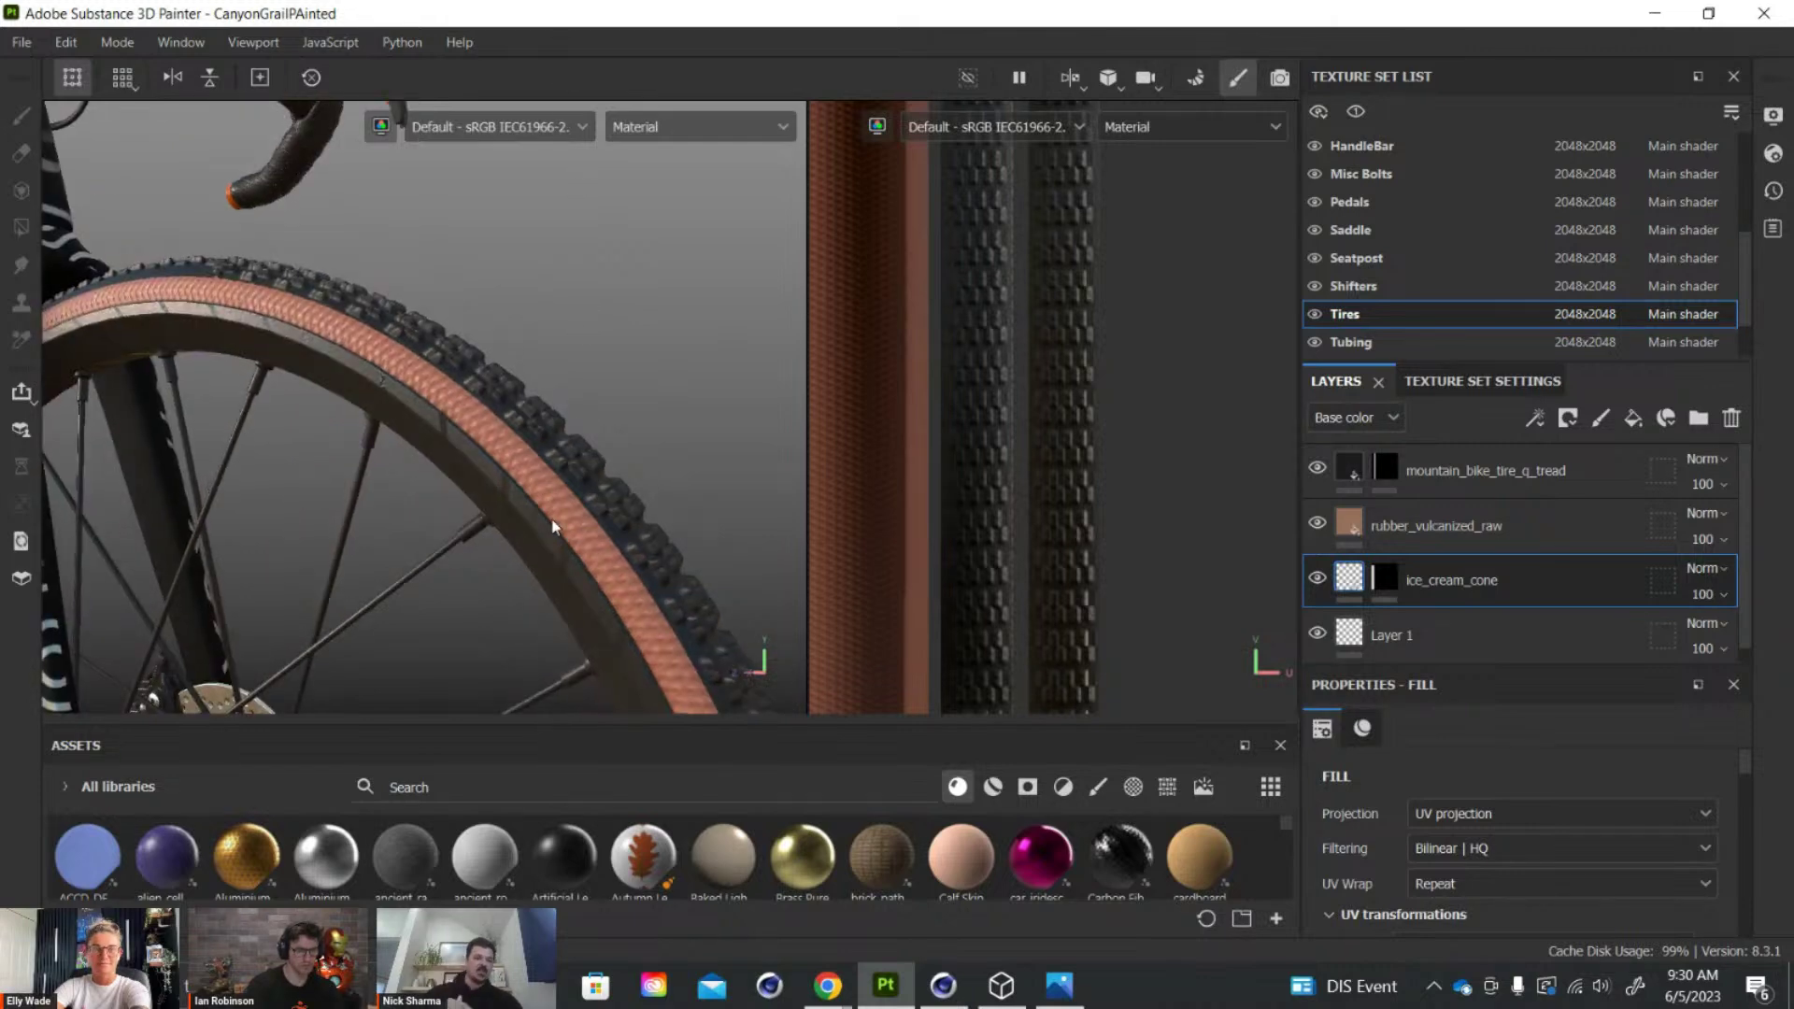
pyautogui.keyDown('alt'); pyautogui.moveTo(728, 379); pyautogui.dragTo(433, 465); pyautogui.keyUp('alt')
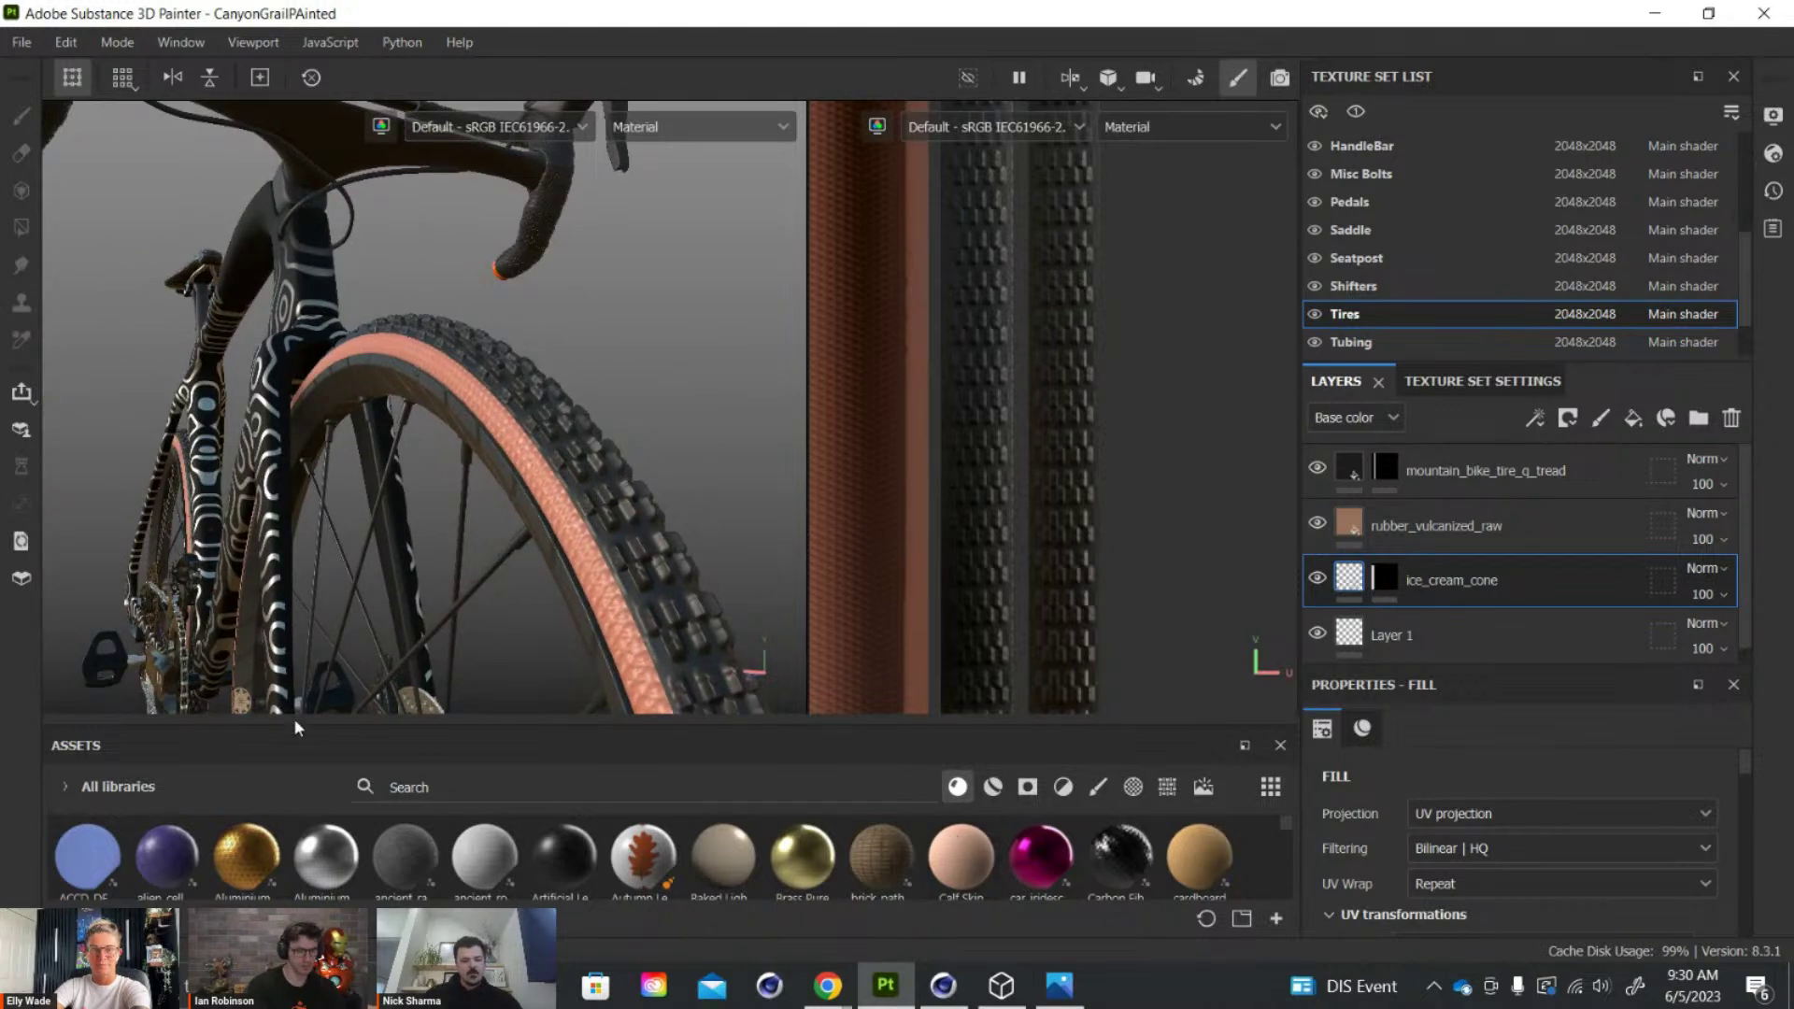
# Return to the 3D-only view with the bike seen from the front three-quarter
pyautogui.keyDown('alt'); pyautogui.moveTo(545, 583); pyautogui.dragTo(522, 364); pyautogui.keyUp('alt')
pyautogui.keyDown('alt'); pyautogui.moveTo(559, 486); pyautogui.dragTo(559, 294); pyautogui.keyUp('alt')
pyautogui.keyDown('alt'); pyautogui.moveTo(506, 373); pyautogui.dragTo(543, 370); pyautogui.keyUp('alt')
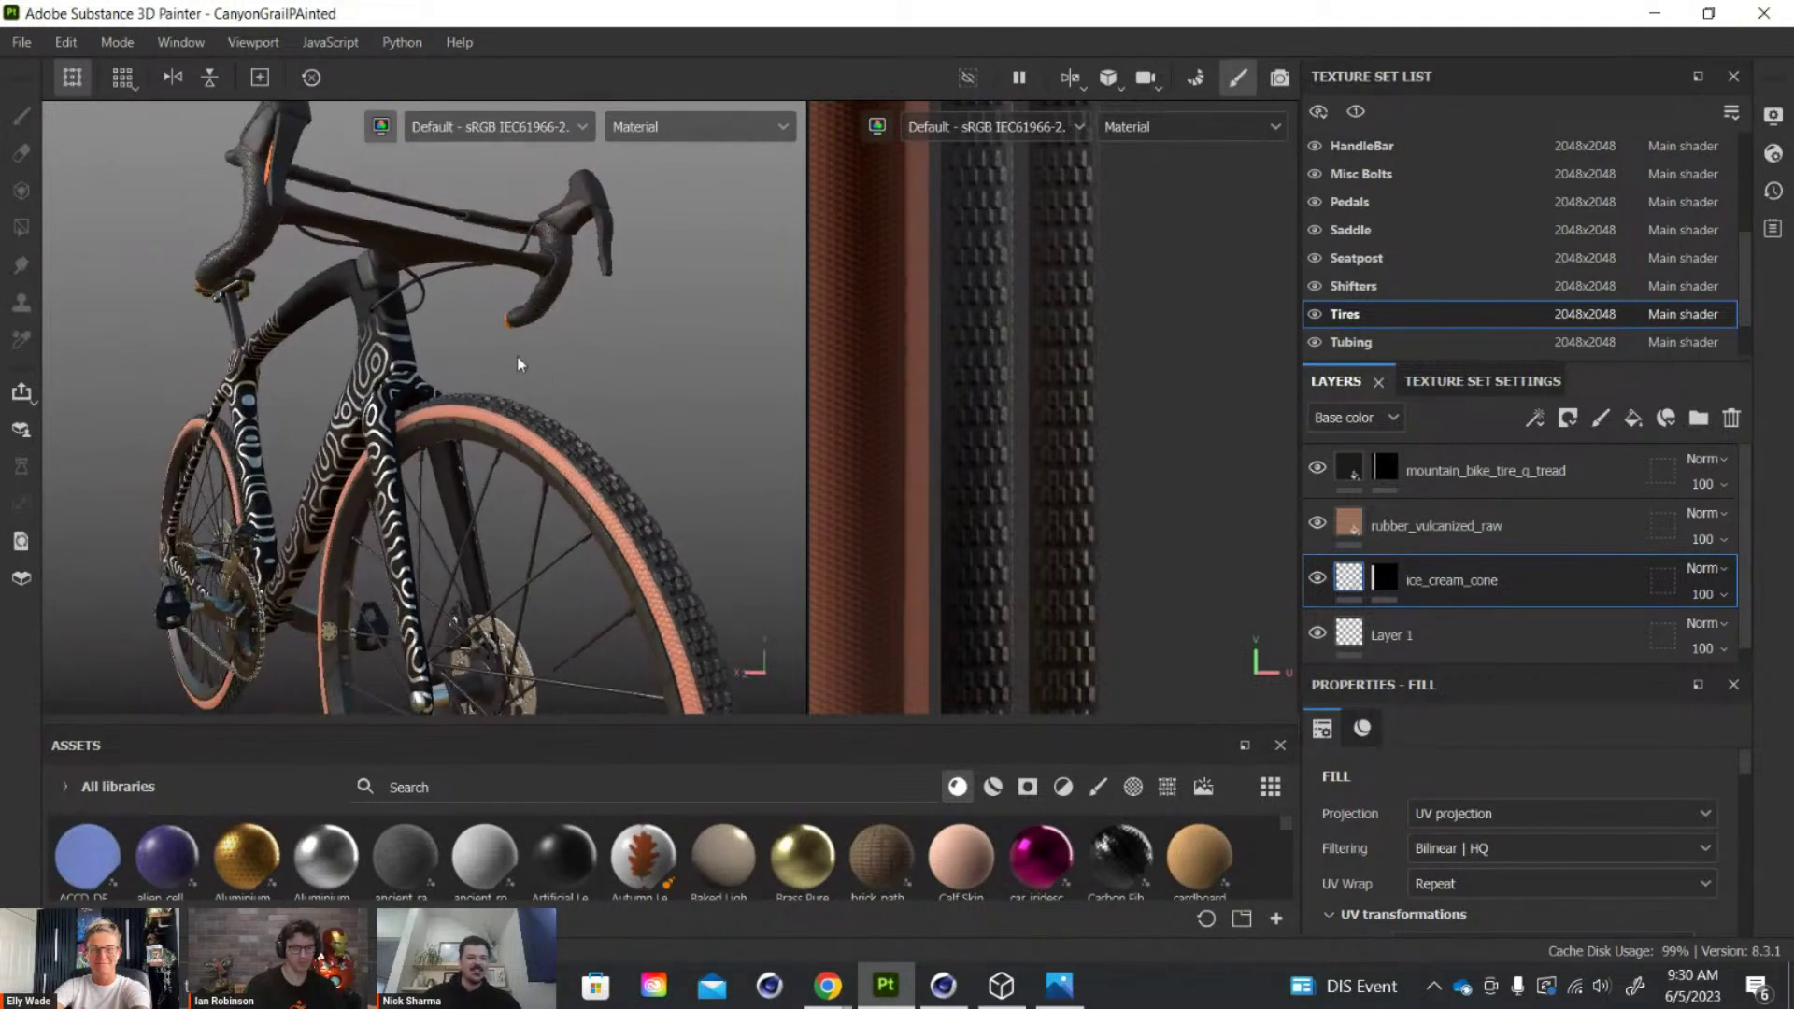
pyautogui.scroll(3, 329, 314)
pyautogui.click(1076, 87)
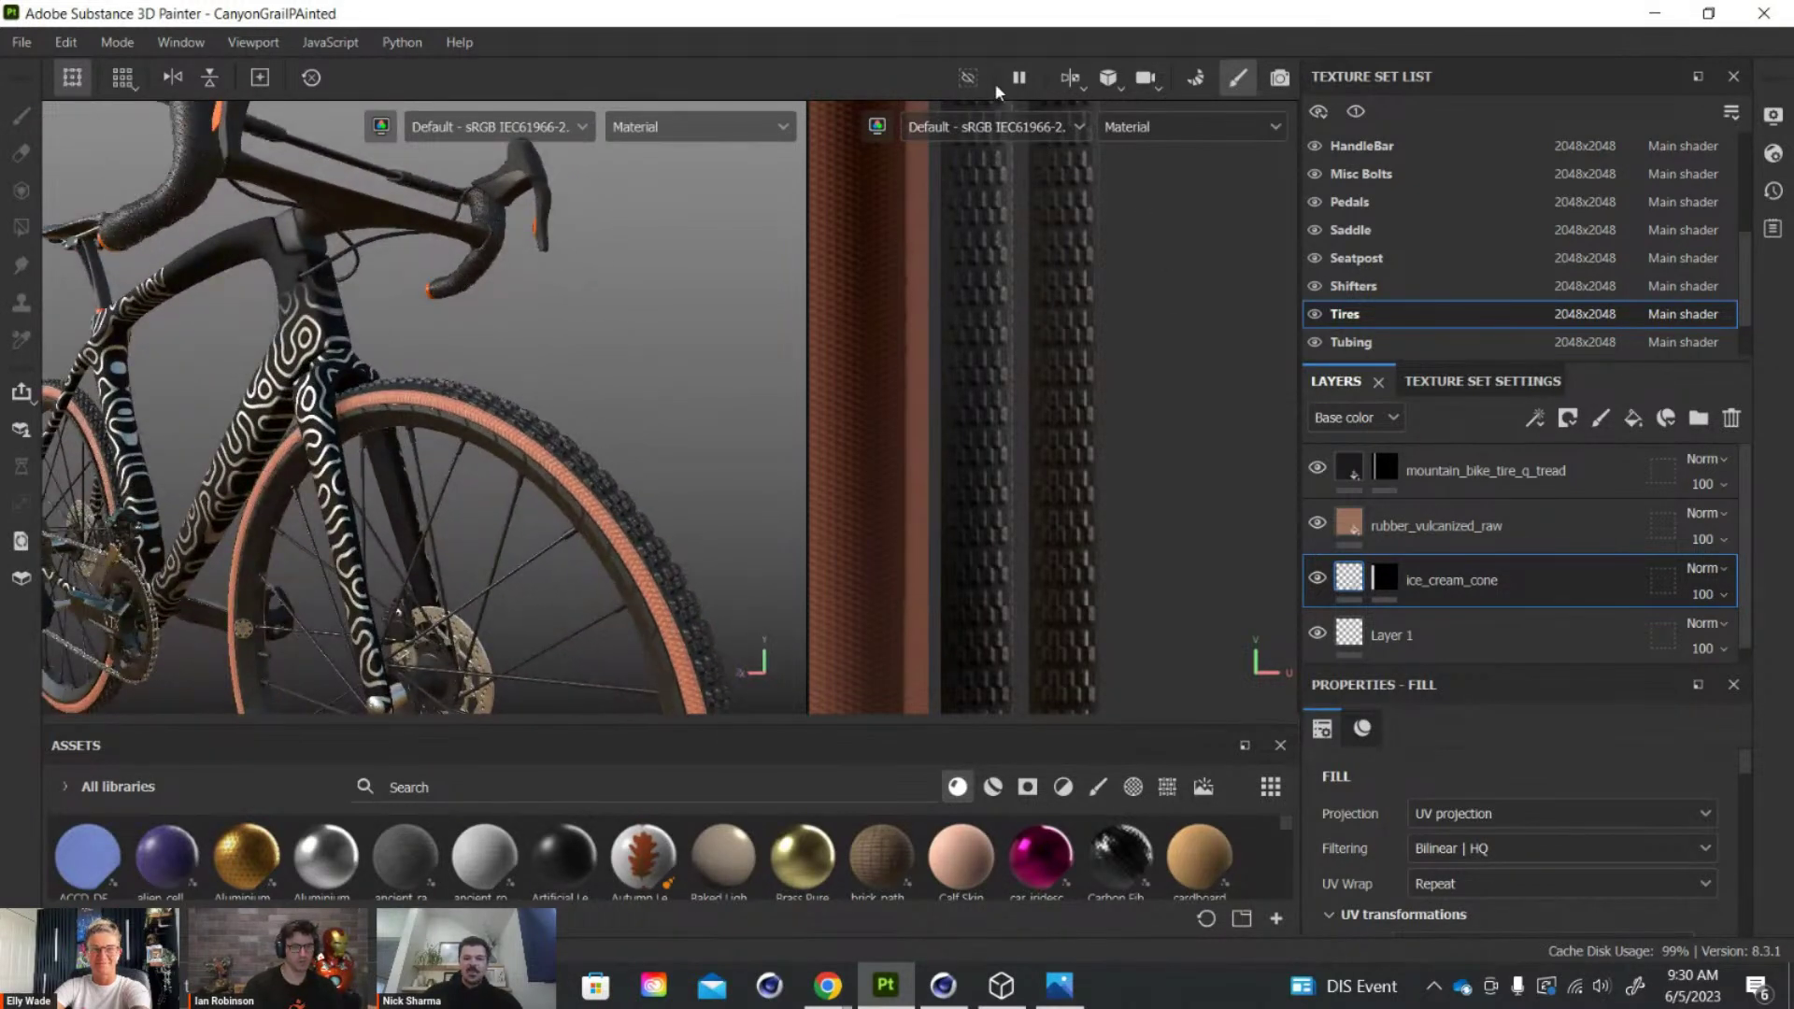
pyautogui.click(1131, 141)
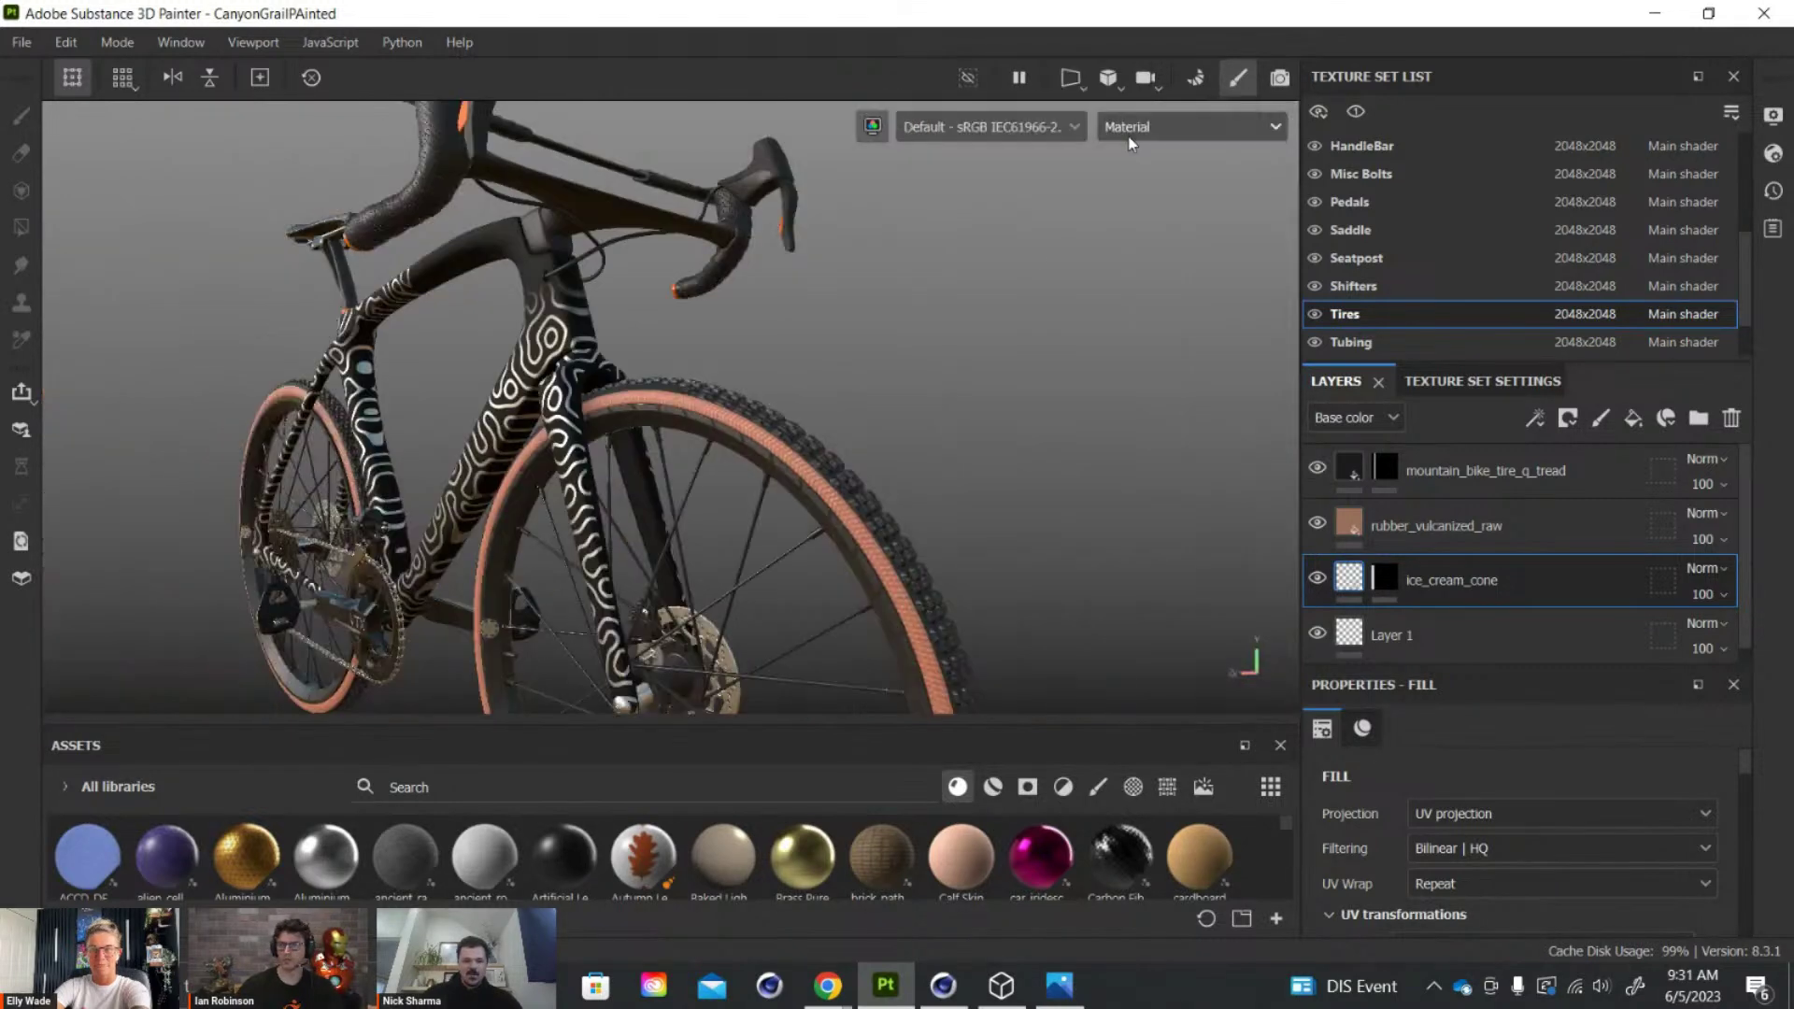
# Select the Frame texture set and open the Fill effect on the light metallic_car_paint layer's mask
pyautogui.scroll(2, 649, 420)
pyautogui.keyDown('alt'); pyautogui.moveTo(649, 421); pyautogui.dragTo(917, 417); pyautogui.keyUp('alt')
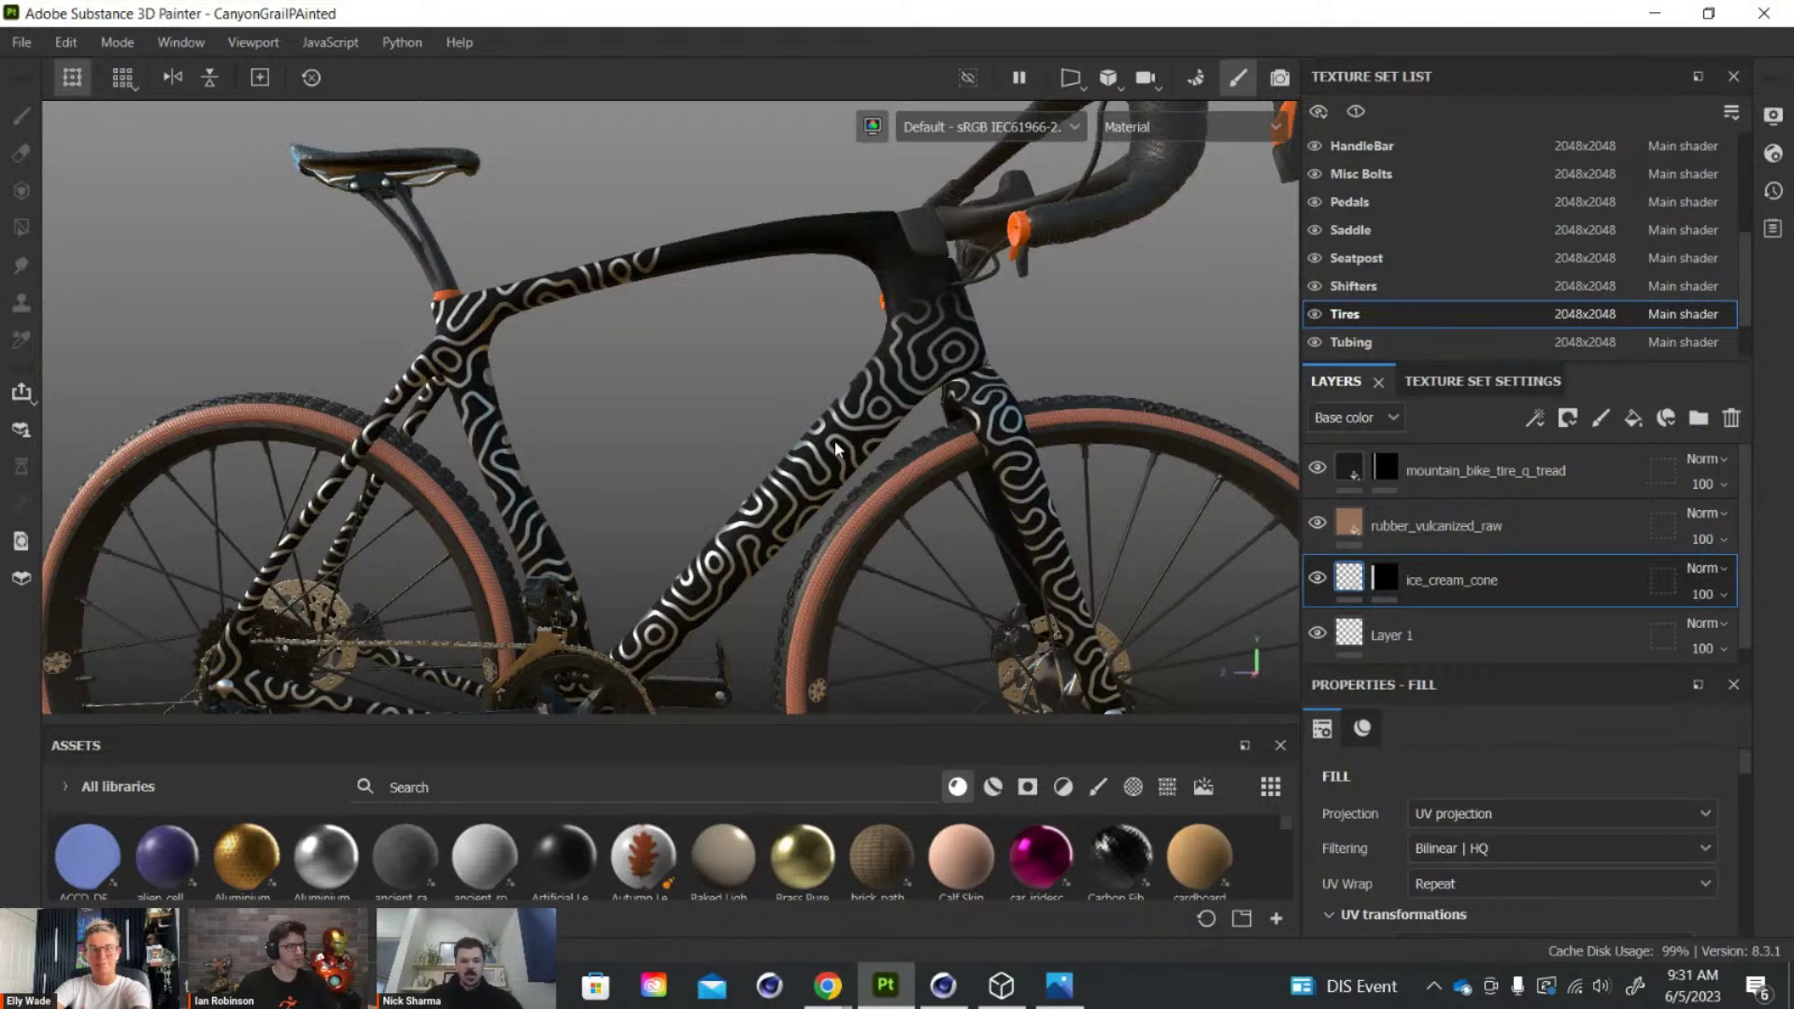
pyautogui.keyDown('ctrl'); pyautogui.keyDown('alt'); pyautogui.rightClick(881, 397); pyautogui.keyUp('alt'); pyautogui.keyUp('ctrl')
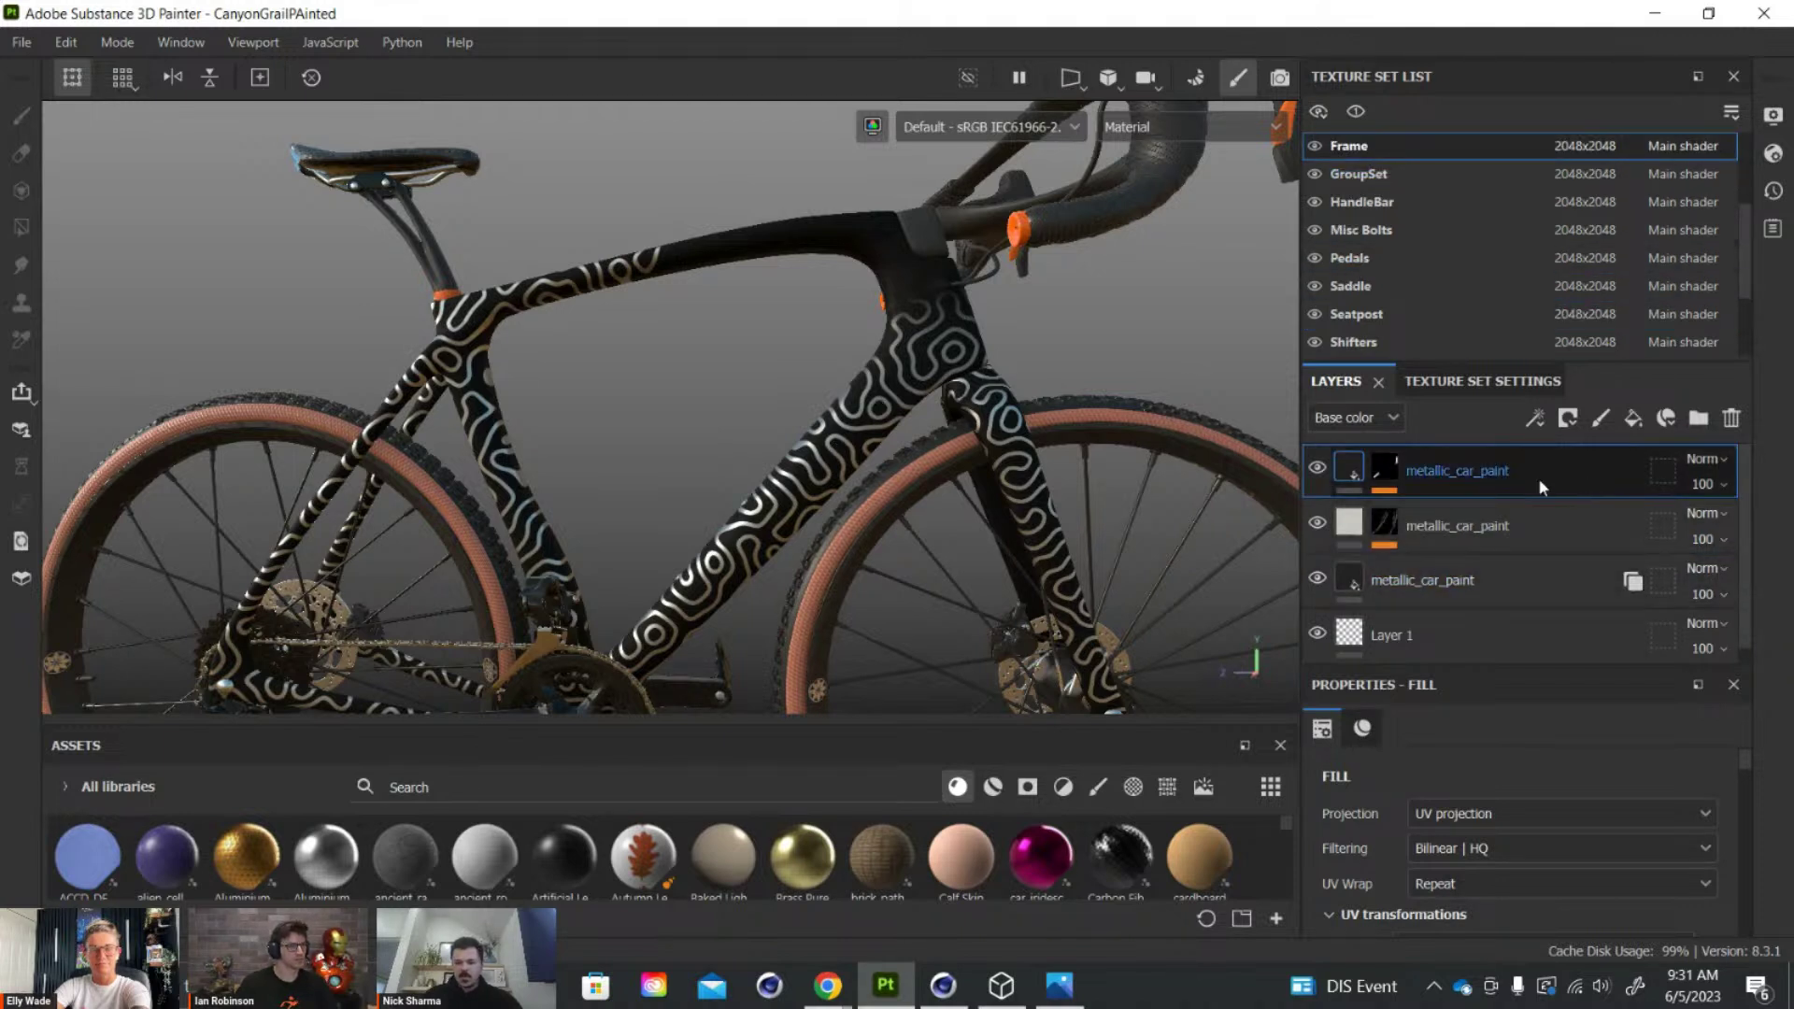
pyautogui.click(1383, 524)
pyautogui.click(1432, 568)
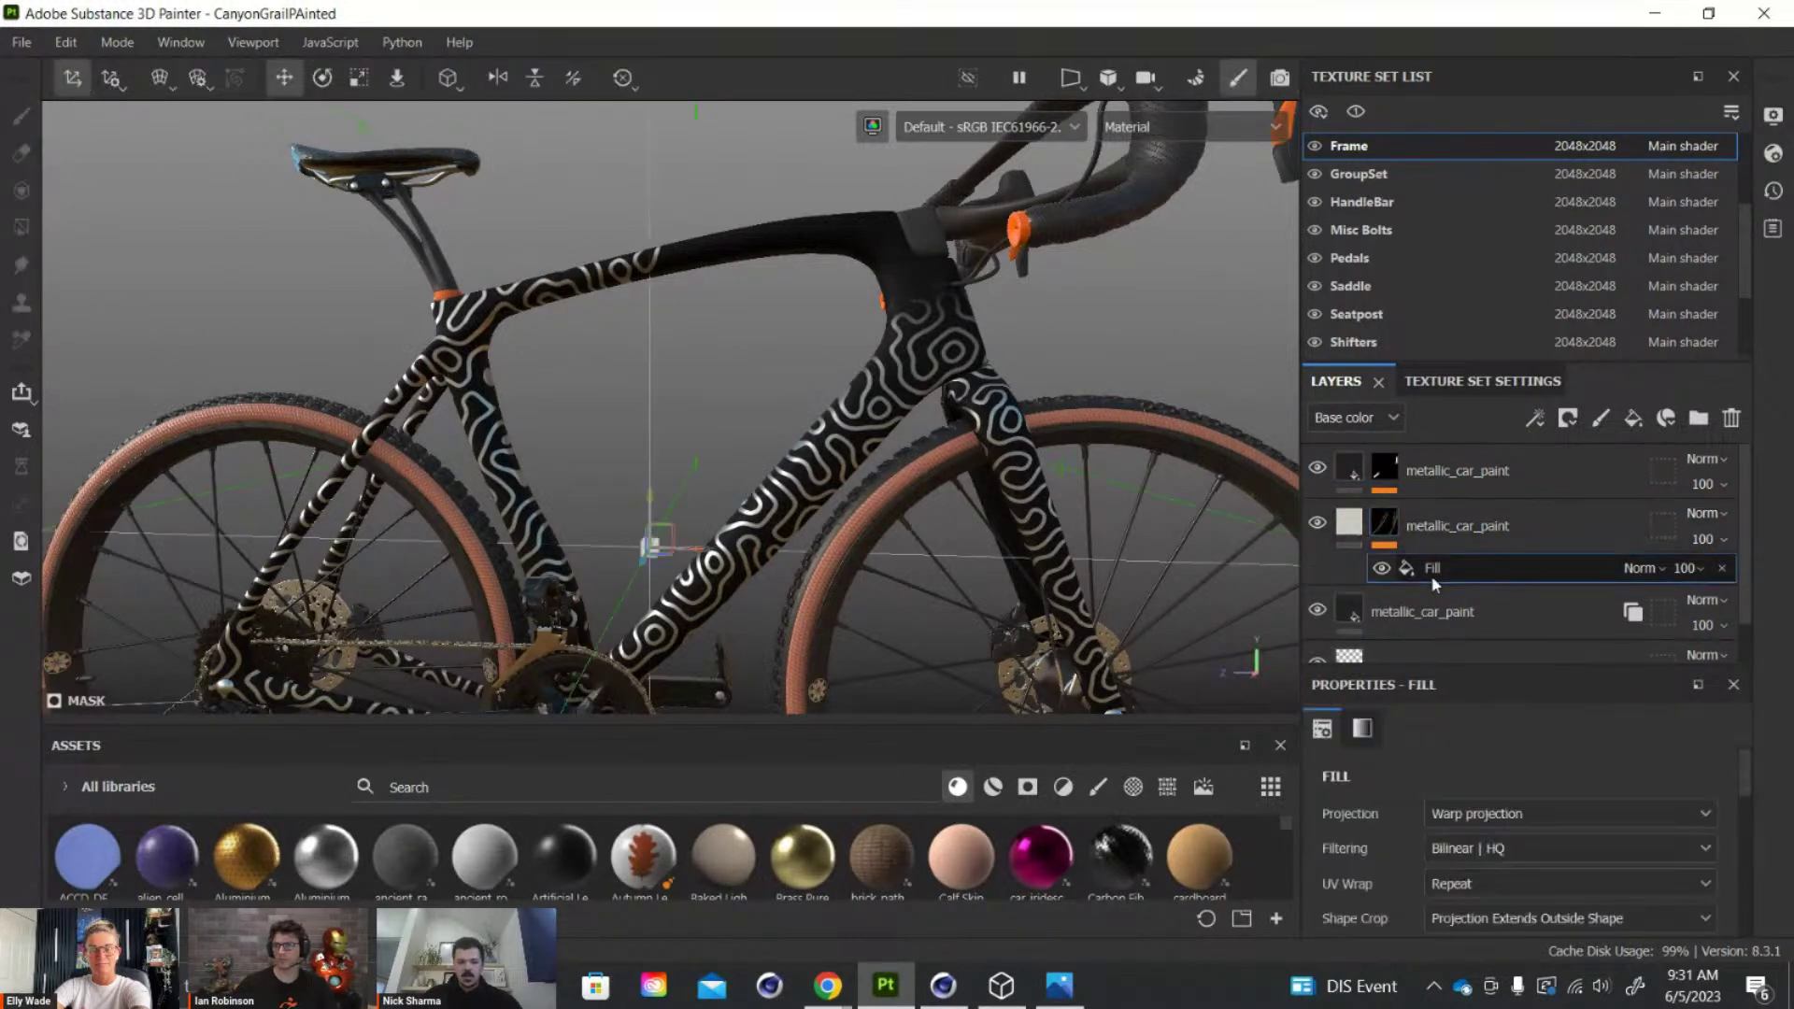
# Examine how the warp-projected pattern wraps the frame's tubes from both sides, the rear and above
pyautogui.keyDown('alt'); pyautogui.moveTo(766, 373); pyautogui.dragTo(822, 397); pyautogui.keyUp('alt')
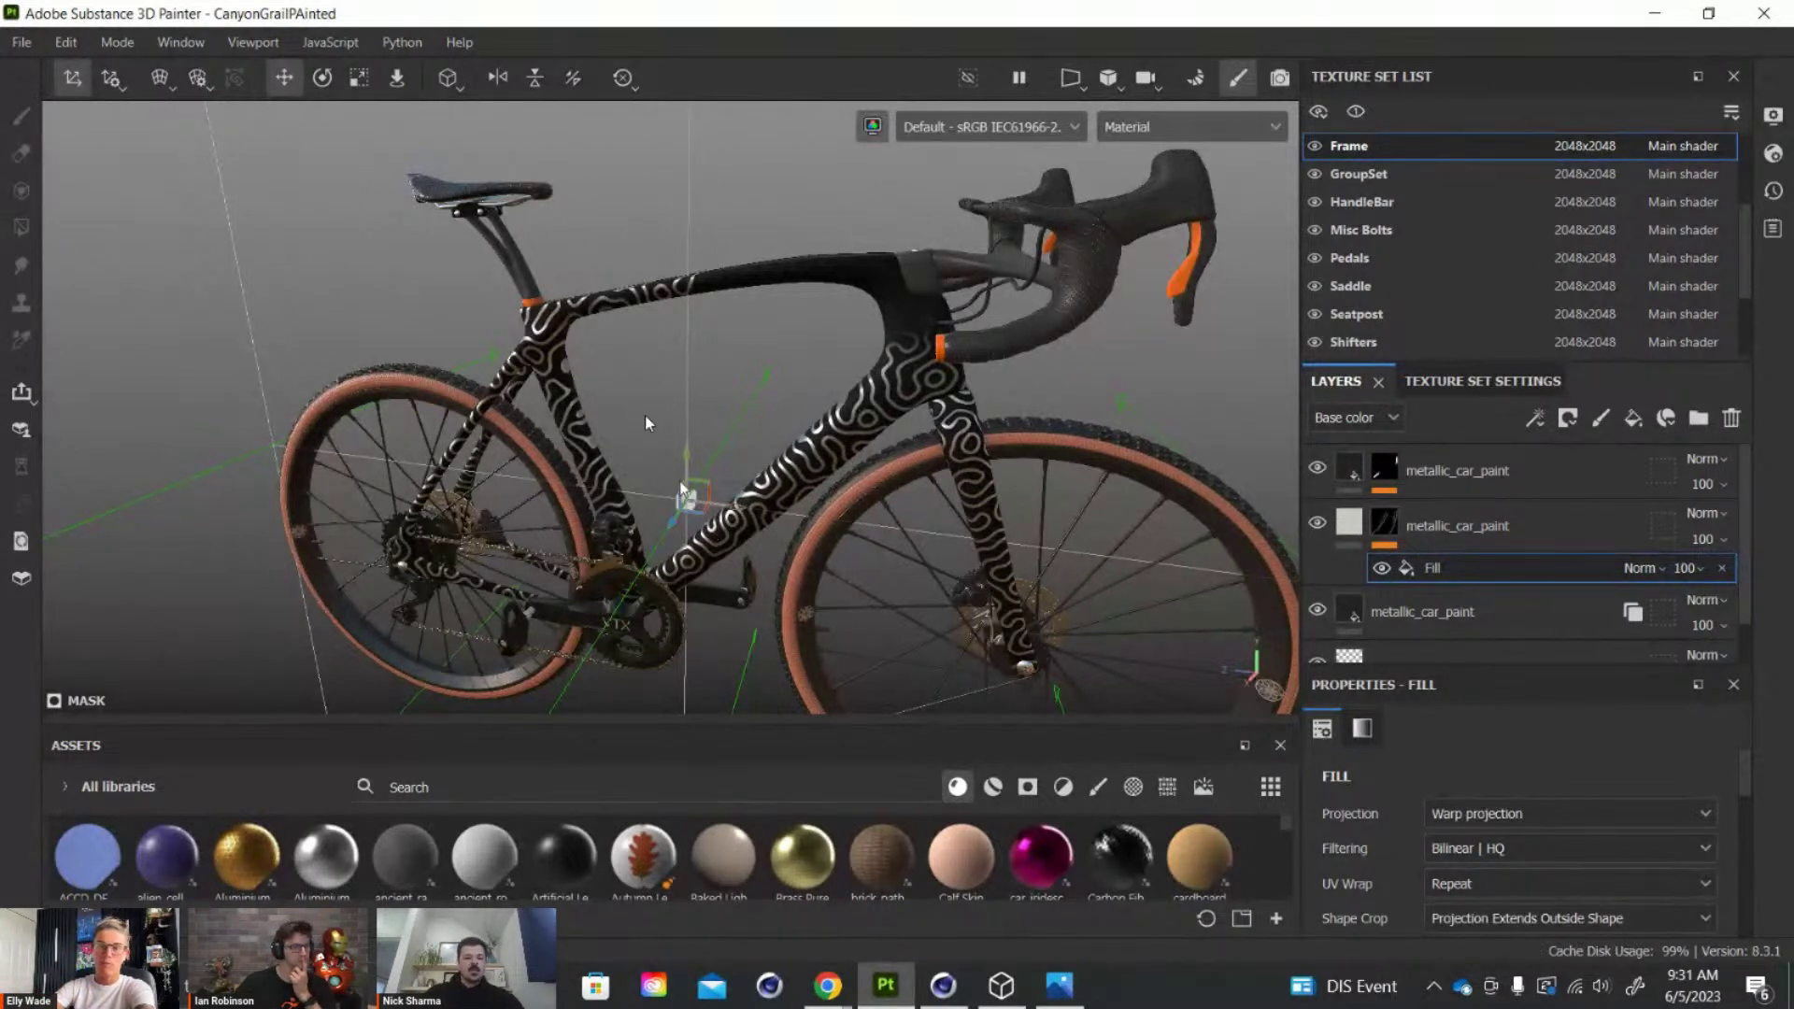
pyautogui.moveTo(569, 334)
pyautogui.keyDown('alt'); pyautogui.mouseDown()
pyautogui.moveTo(796, 340)
pyautogui.moveTo(787, 357)
pyautogui.moveTo(593, 305)
pyautogui.mouseUp(); pyautogui.keyUp('alt')
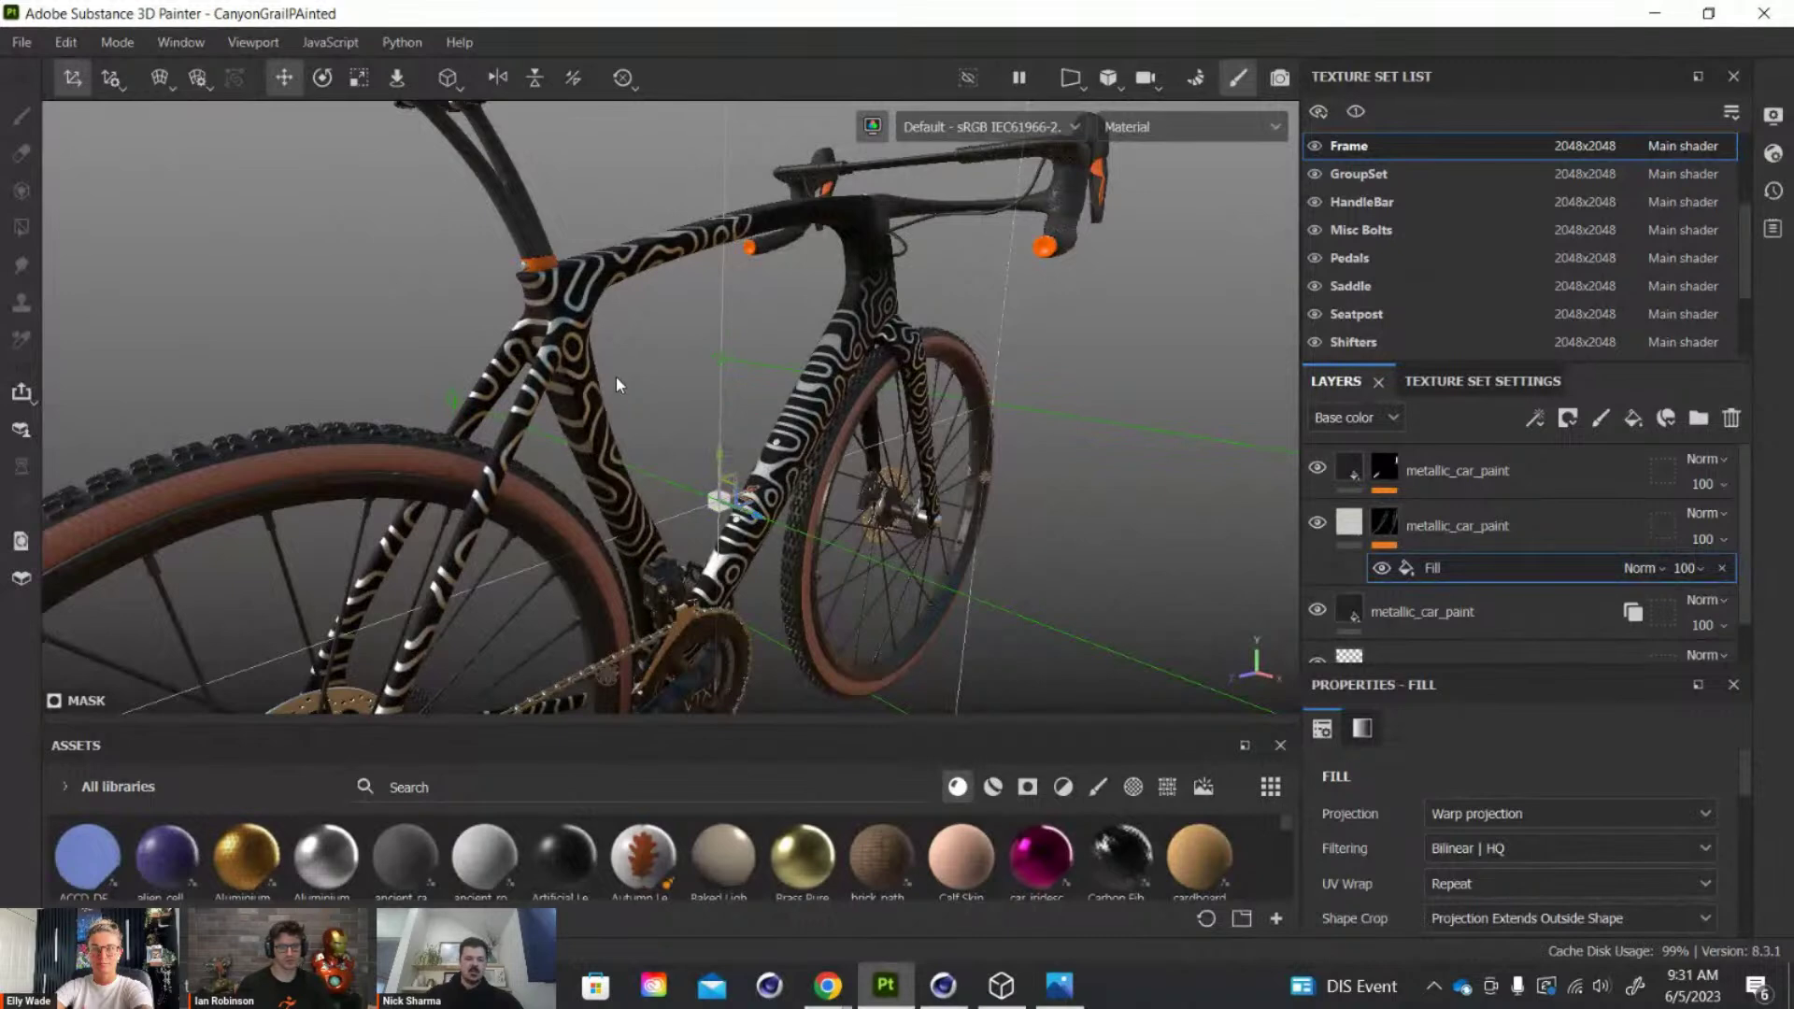
pyautogui.keyDown('alt'); pyautogui.moveTo(615, 377); pyautogui.dragTo(658, 334); pyautogui.keyUp('alt')
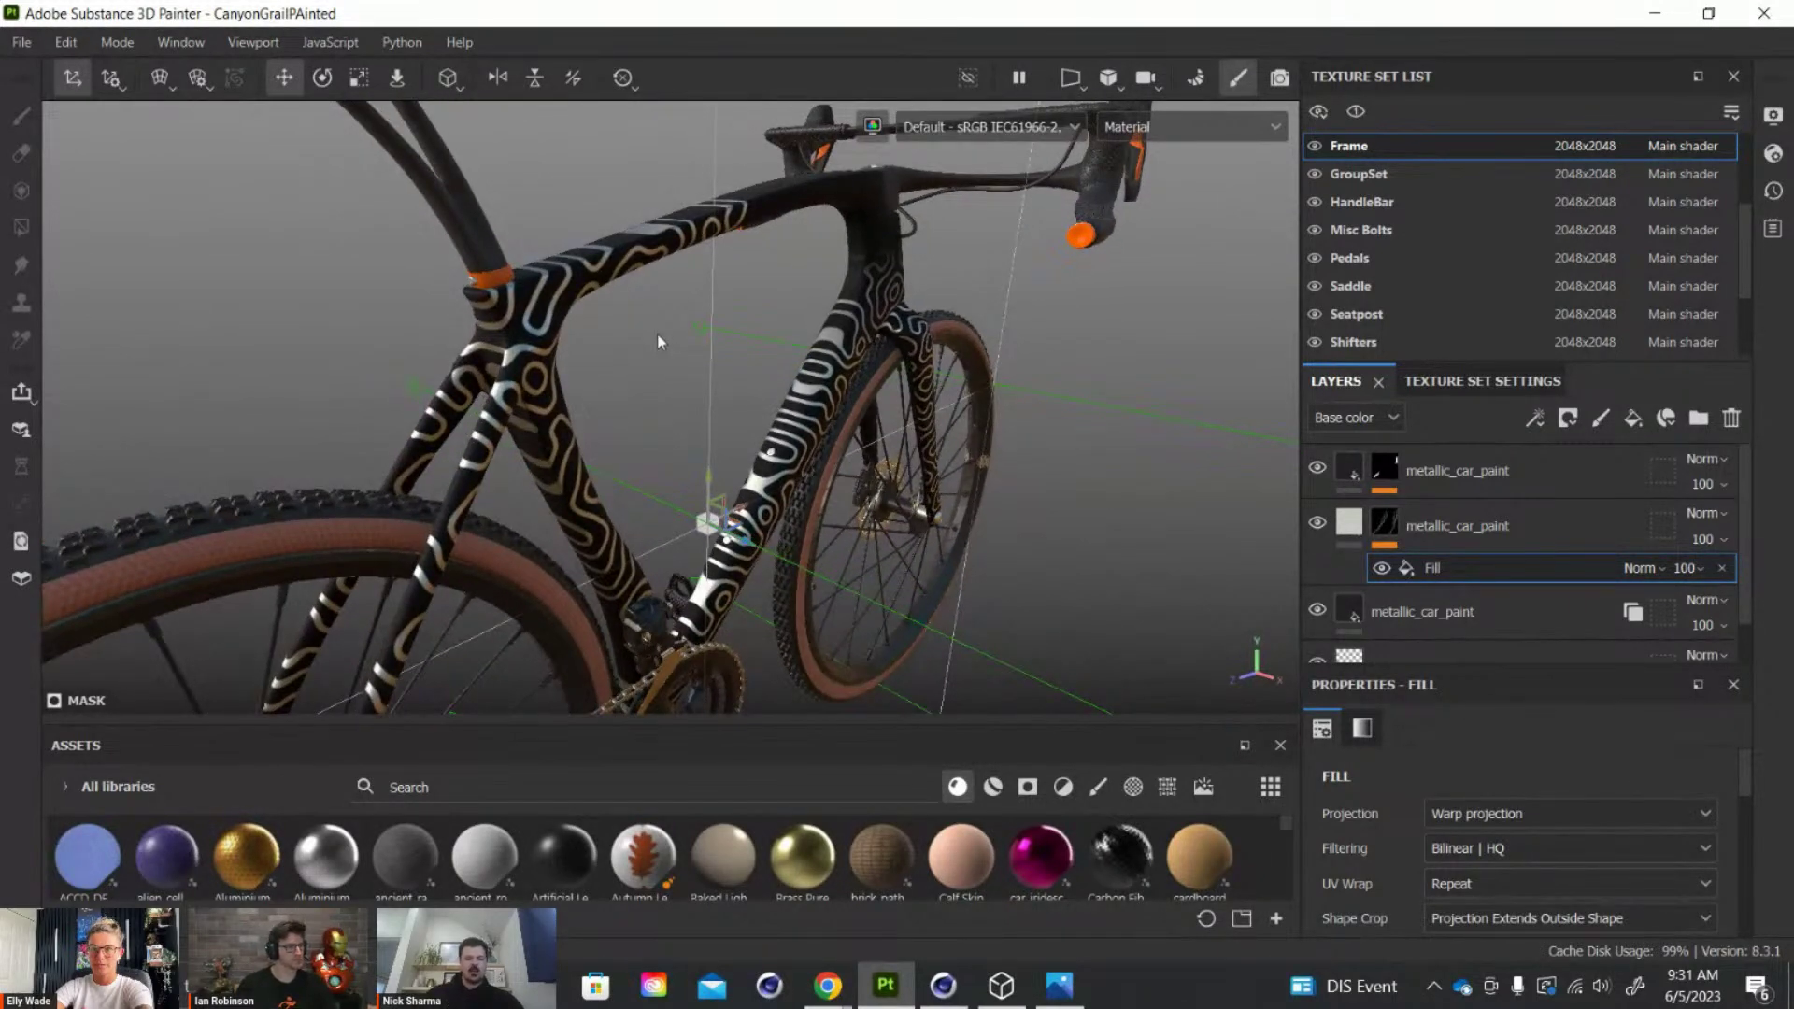
pyautogui.keyDown('alt'); pyautogui.moveTo(796, 279); pyautogui.dragTo(876, 367); pyautogui.keyUp('alt')
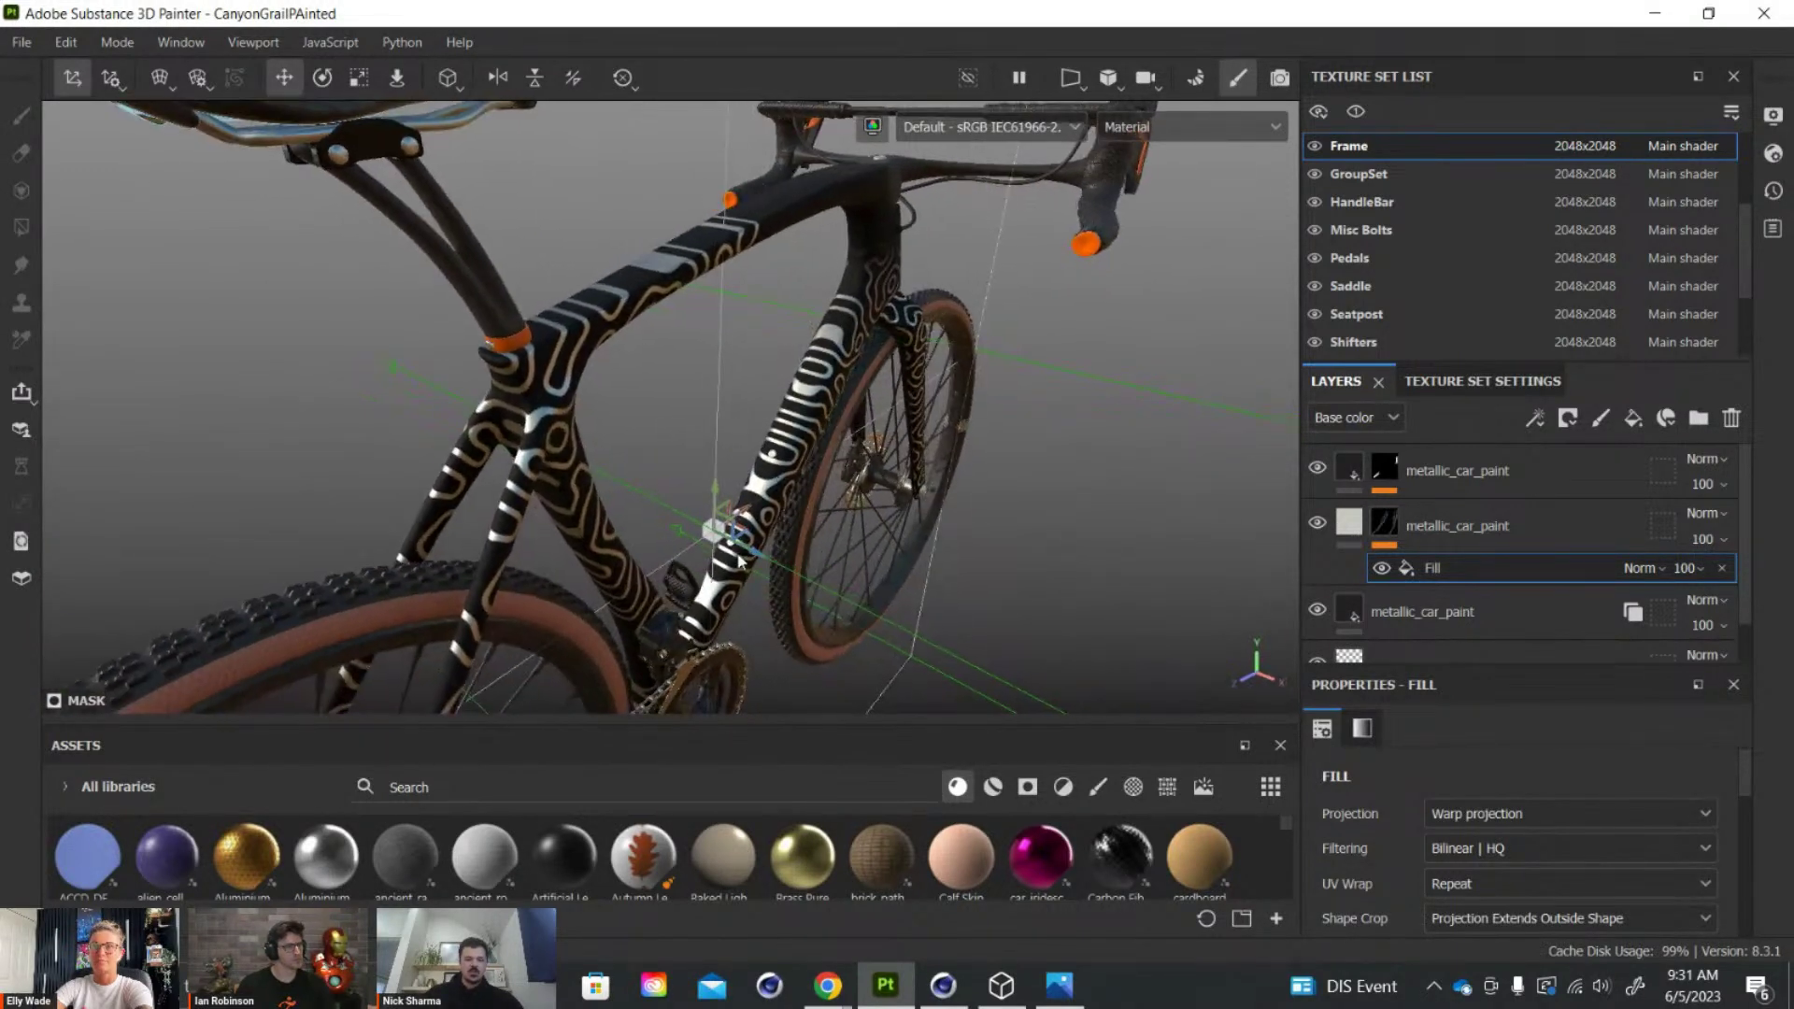
pyautogui.keyDown('alt'); pyautogui.moveTo(828, 396); pyautogui.dragTo(880, 478, button='right'); pyautogui.keyUp('alt')
pyautogui.keyDown('alt'); pyautogui.moveTo(880, 477); pyautogui.dragTo(705, 355); pyautogui.keyUp('alt')
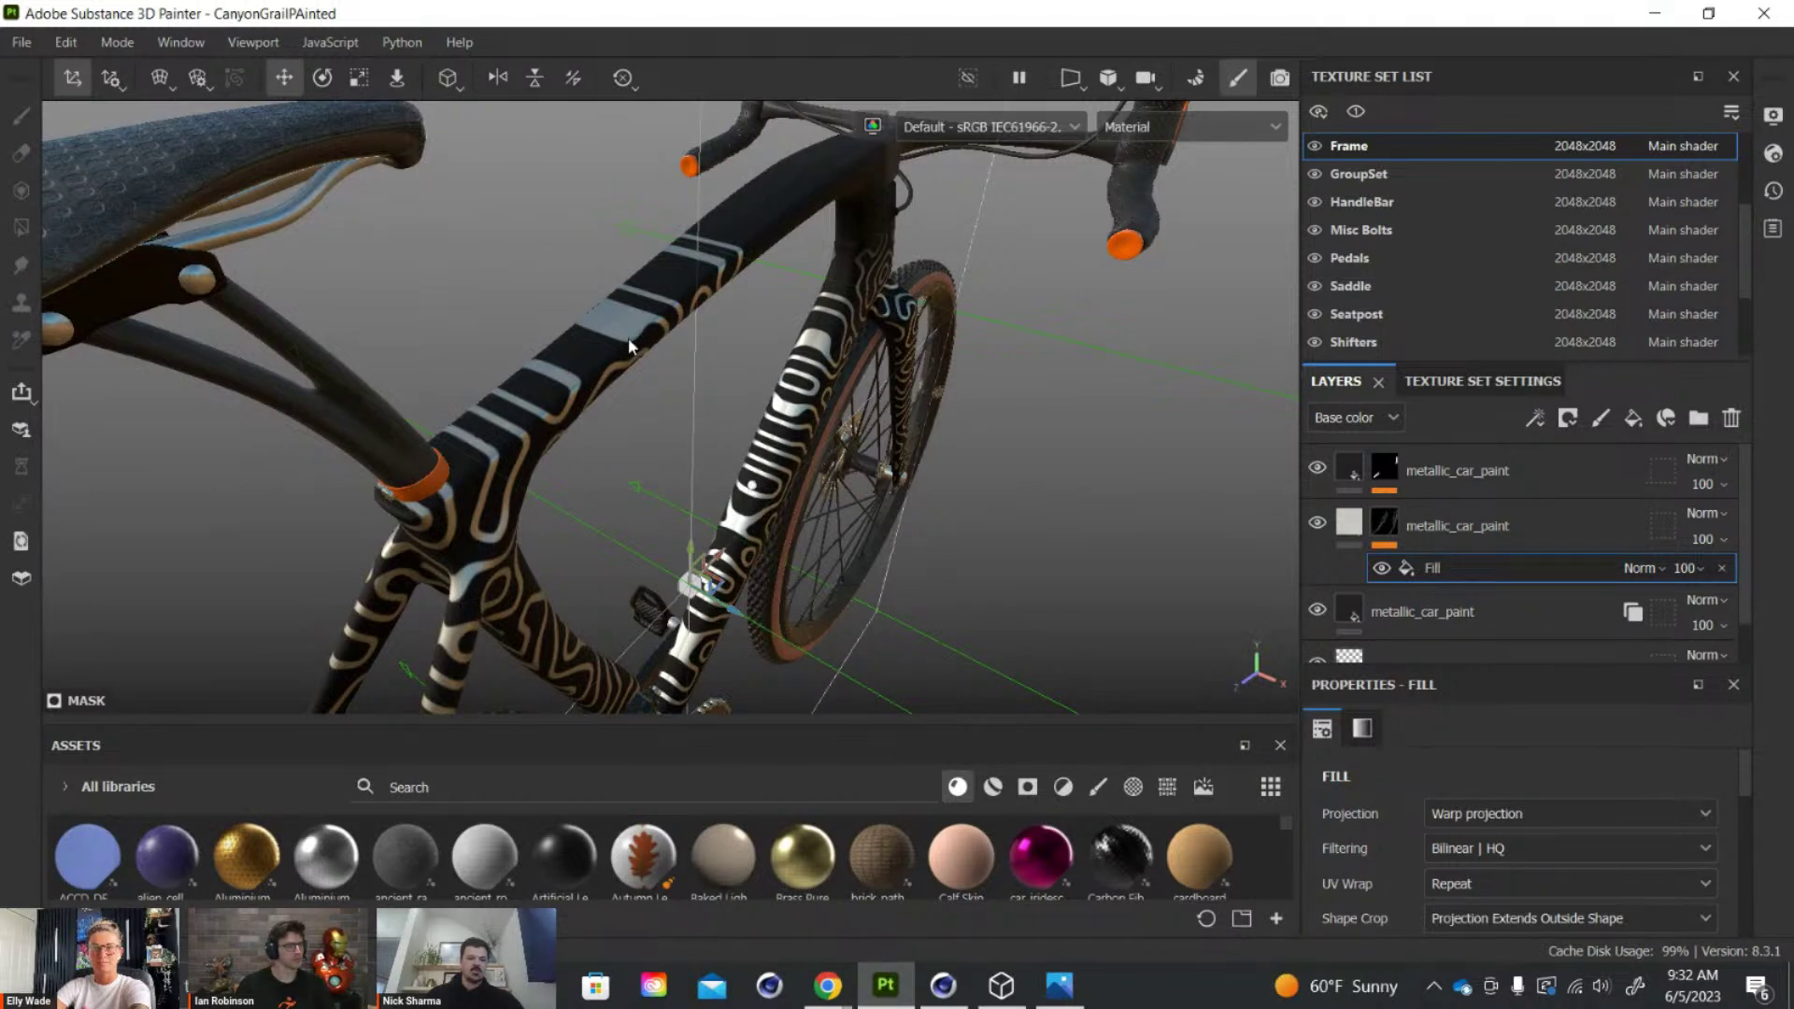
pyautogui.moveTo(701, 309)
pyautogui.keyDown('alt'); pyautogui.mouseDown()
pyautogui.moveTo(885, 288)
pyautogui.moveTo(717, 295)
pyautogui.mouseUp(); pyautogui.keyUp('alt')
pyautogui.keyDown('alt'); pyautogui.moveTo(716, 295); pyautogui.dragTo(780, 291, button='middle'); pyautogui.keyUp('alt')
pyautogui.keyDown('alt'); pyautogui.moveTo(780, 291); pyautogui.dragTo(1102, 284); pyautogui.keyUp('alt')
pyautogui.keyDown('alt'); pyautogui.moveTo(665, 530); pyautogui.dragTo(658, 439, button='right'); pyautogui.keyUp('alt')
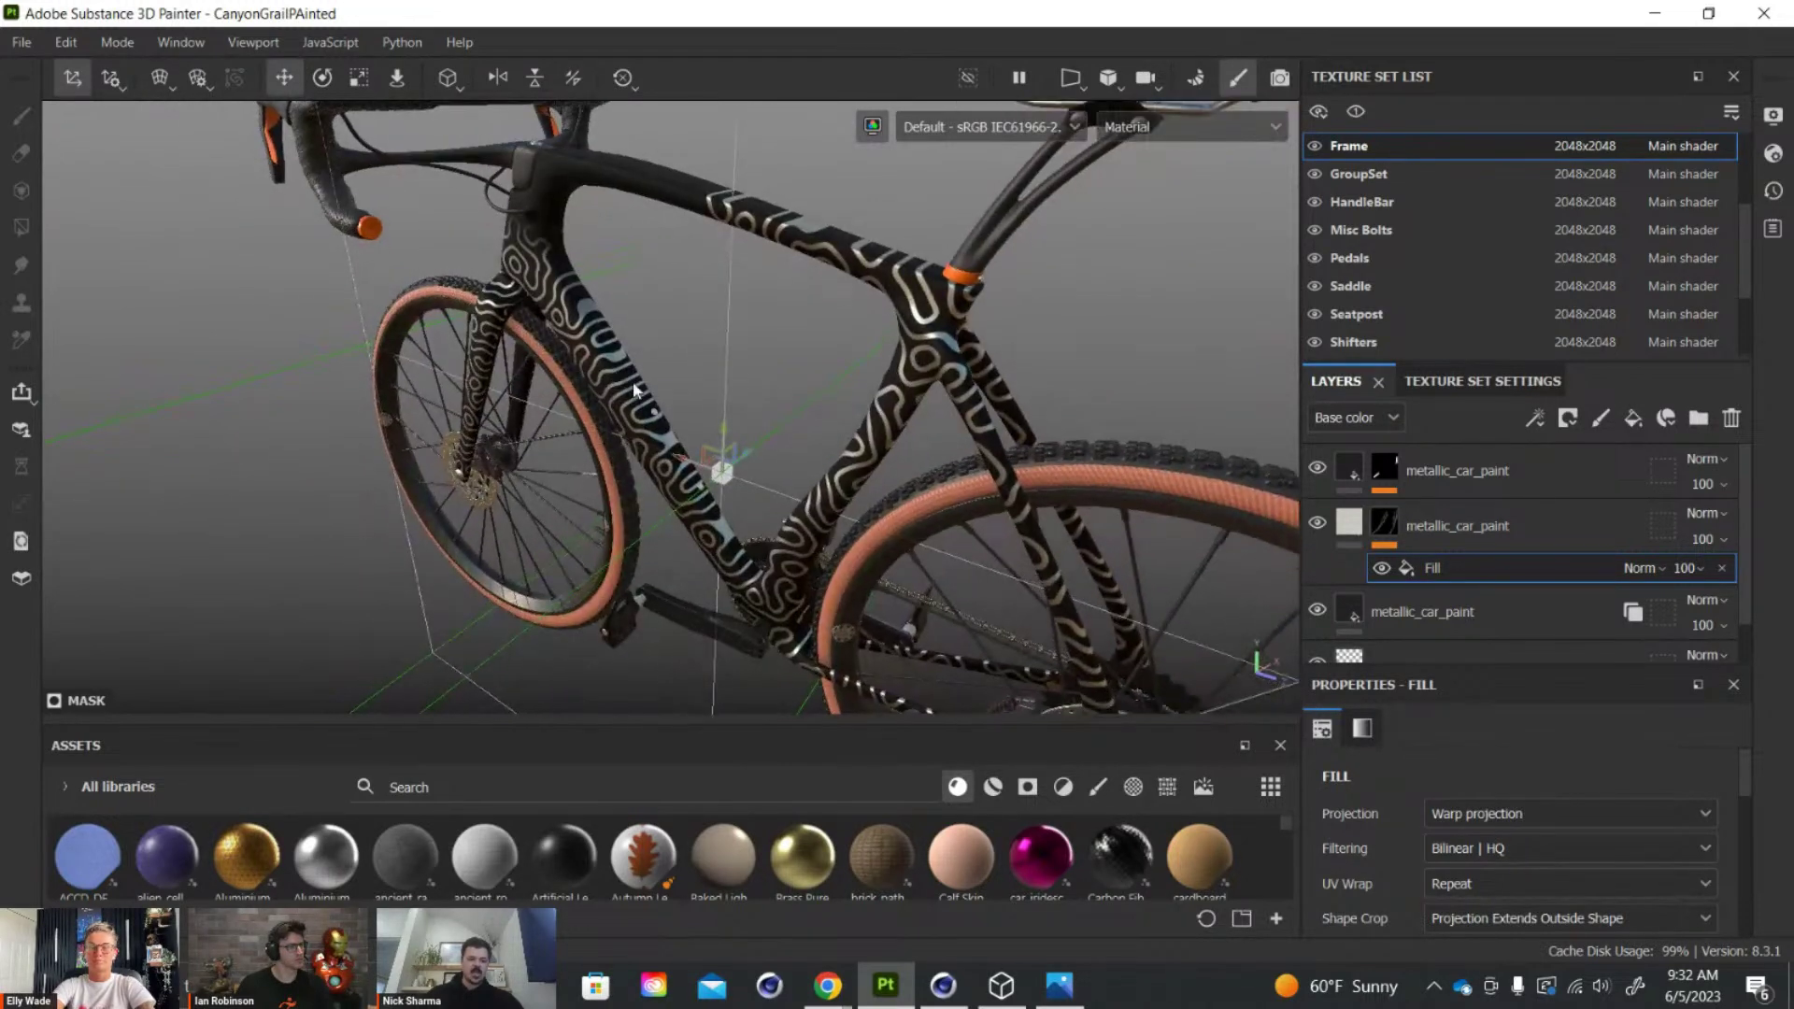
pyautogui.keyDown('alt'); pyautogui.moveTo(777, 230); pyautogui.dragTo(939, 315); pyautogui.keyUp('alt')
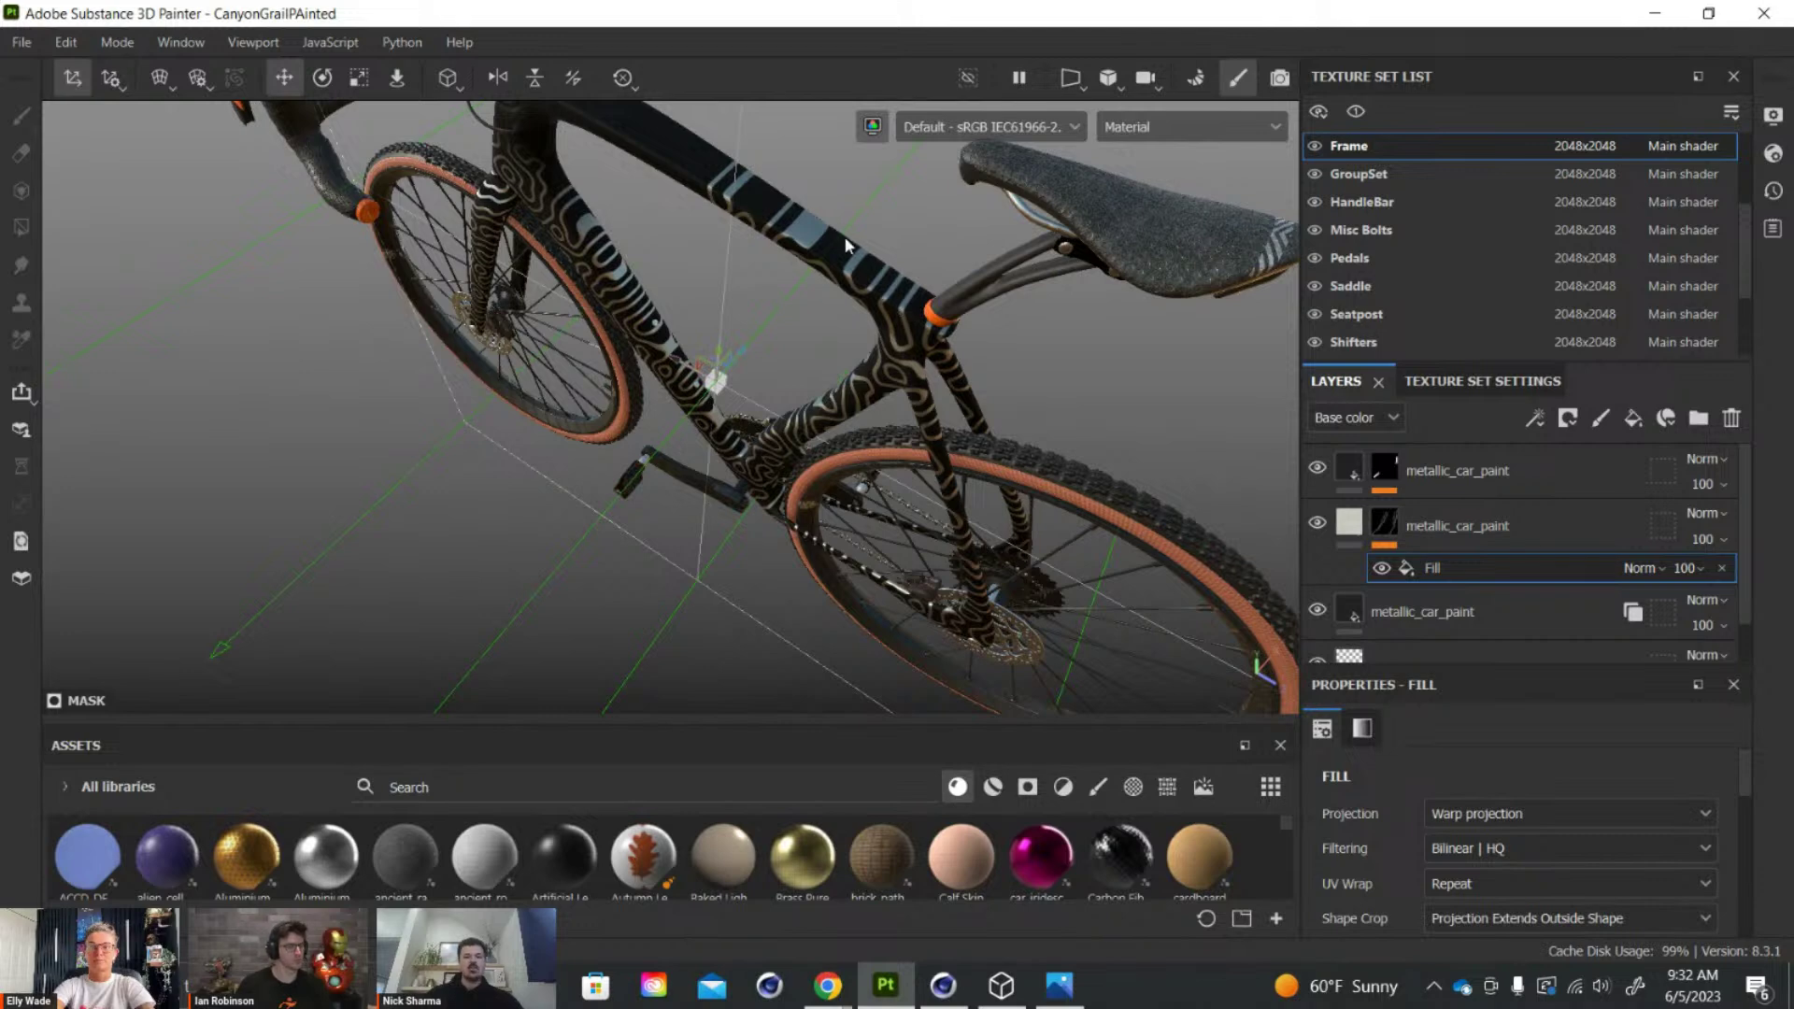
pyautogui.keyDown('alt'); pyautogui.moveTo(878, 392); pyautogui.dragTo(756, 589); pyautogui.keyUp('alt')
pyautogui.keyDown('alt'); pyautogui.moveTo(785, 509); pyautogui.dragTo(832, 475); pyautogui.keyUp('alt')
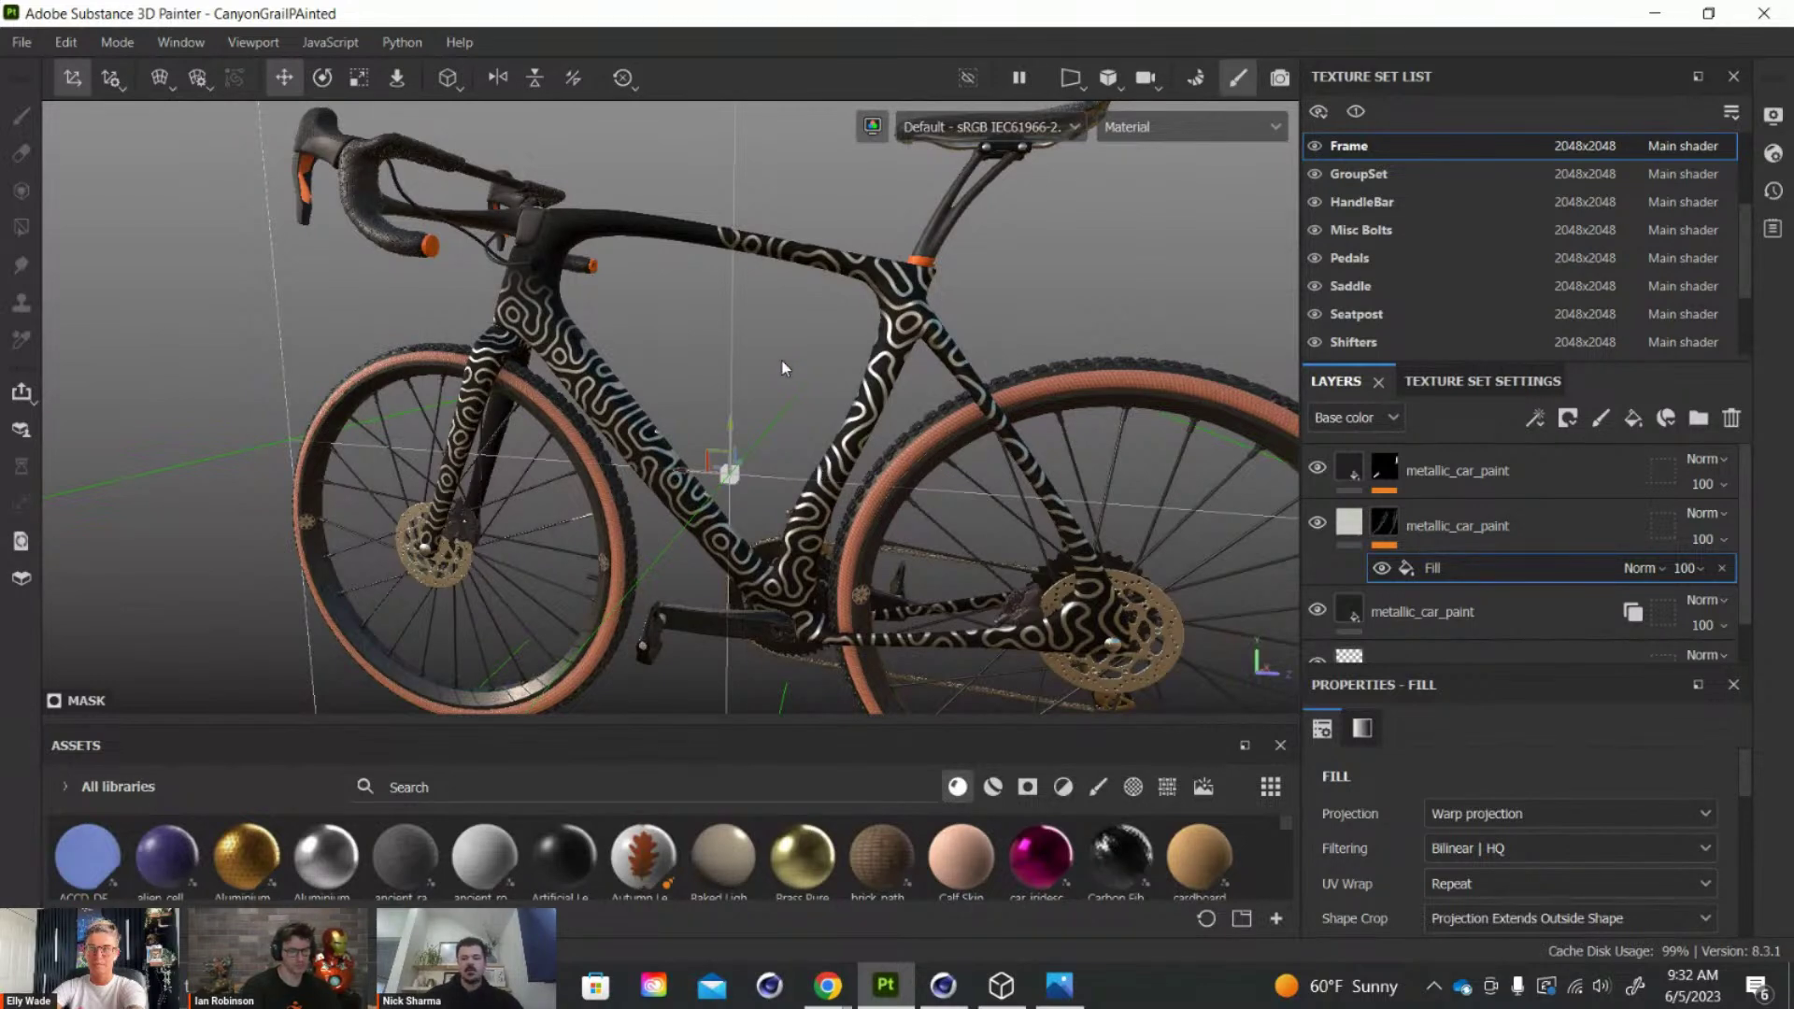
# Select the Bar Tape texture set from the handlebar and examine the tape wrap close up
pyautogui.keyDown('alt'); pyautogui.moveTo(712, 360); pyautogui.dragTo(740, 271); pyautogui.keyUp('alt')
pyautogui.keyDown('ctrl'); pyautogui.keyDown('alt'); pyautogui.rightClick(710, 256); pyautogui.keyUp('alt'); pyautogui.keyUp('ctrl')
pyautogui.keyDown('alt'); pyautogui.moveTo(693, 253); pyautogui.dragTo(712, 292, button='right'); pyautogui.keyUp('alt')
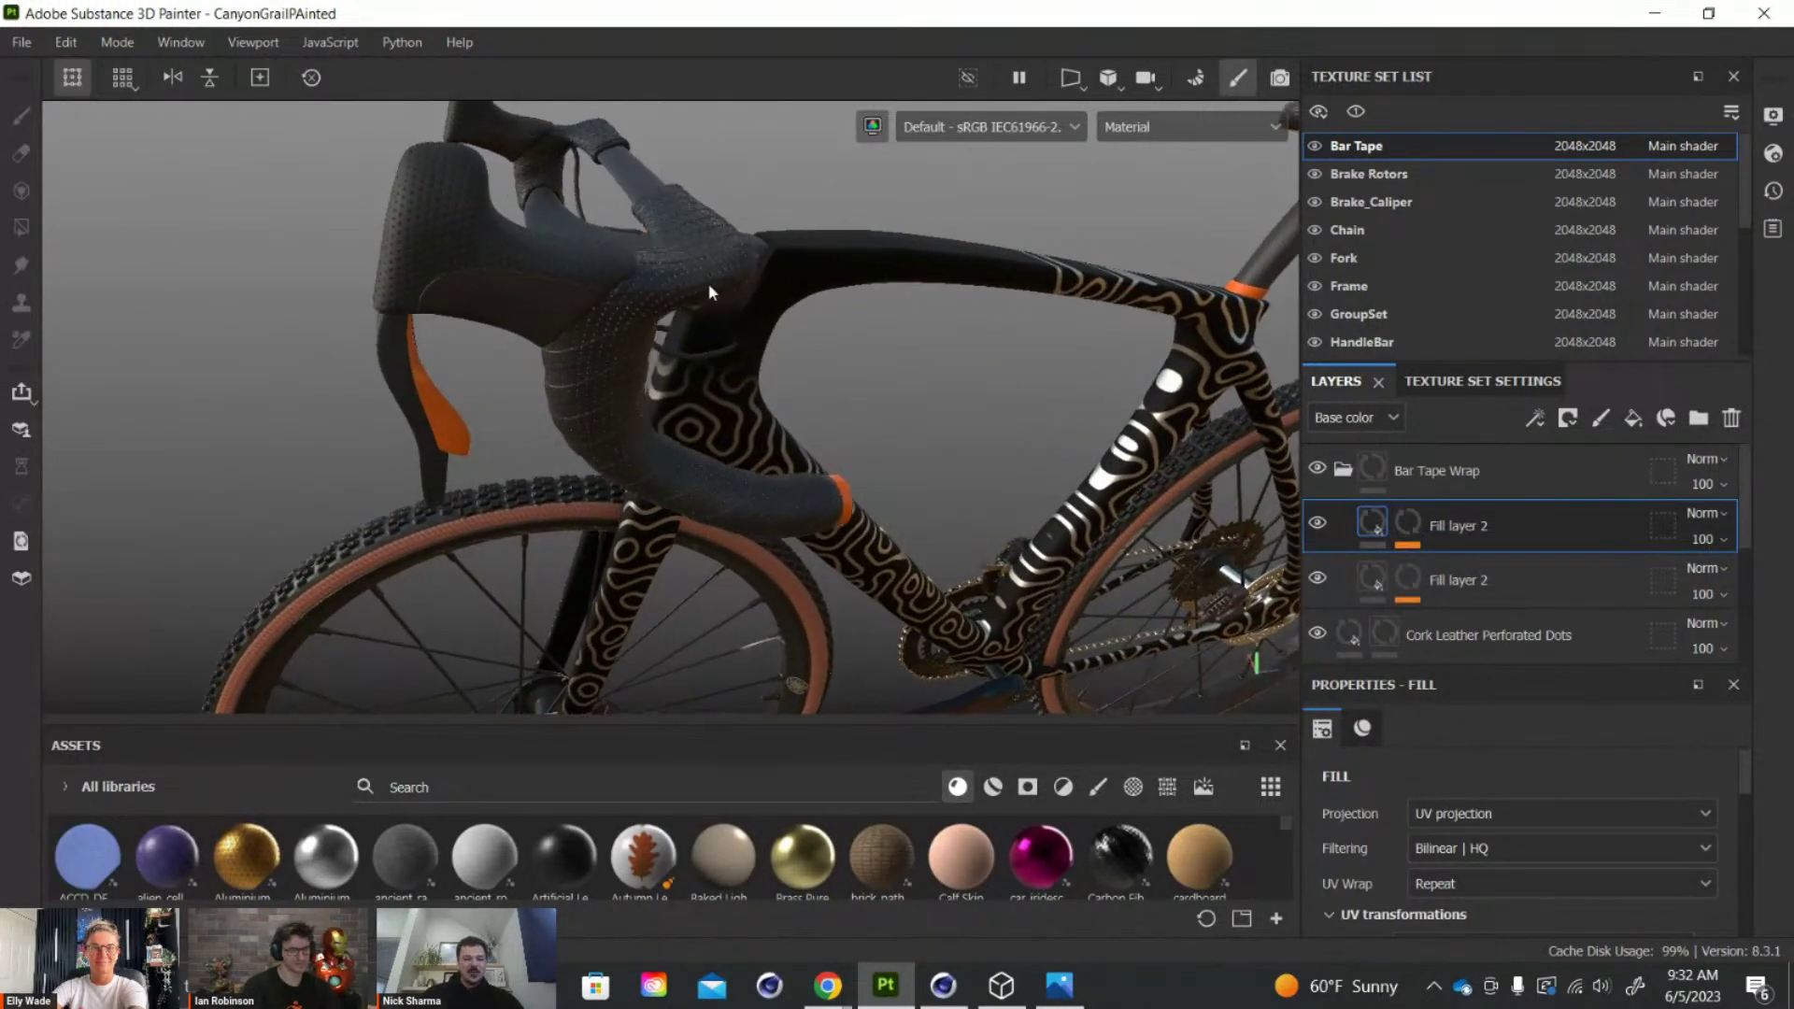
pyautogui.keyDown('alt'); pyautogui.moveTo(699, 278); pyautogui.dragTo(624, 299); pyautogui.keyUp('alt')
pyautogui.keyDown('alt'); pyautogui.moveTo(620, 301); pyautogui.dragTo(700, 448, button='right'); pyautogui.keyUp('alt')
pyautogui.keyDown('alt'); pyautogui.moveTo(701, 451); pyautogui.dragTo(725, 283); pyautogui.keyUp('alt')
pyautogui.keyDown('alt'); pyautogui.moveTo(726, 284); pyautogui.dragTo(742, 341, button='right'); pyautogui.keyUp('alt')
pyautogui.keyDown('alt'); pyautogui.moveTo(742, 340); pyautogui.dragTo(807, 411); pyautogui.keyUp('alt')
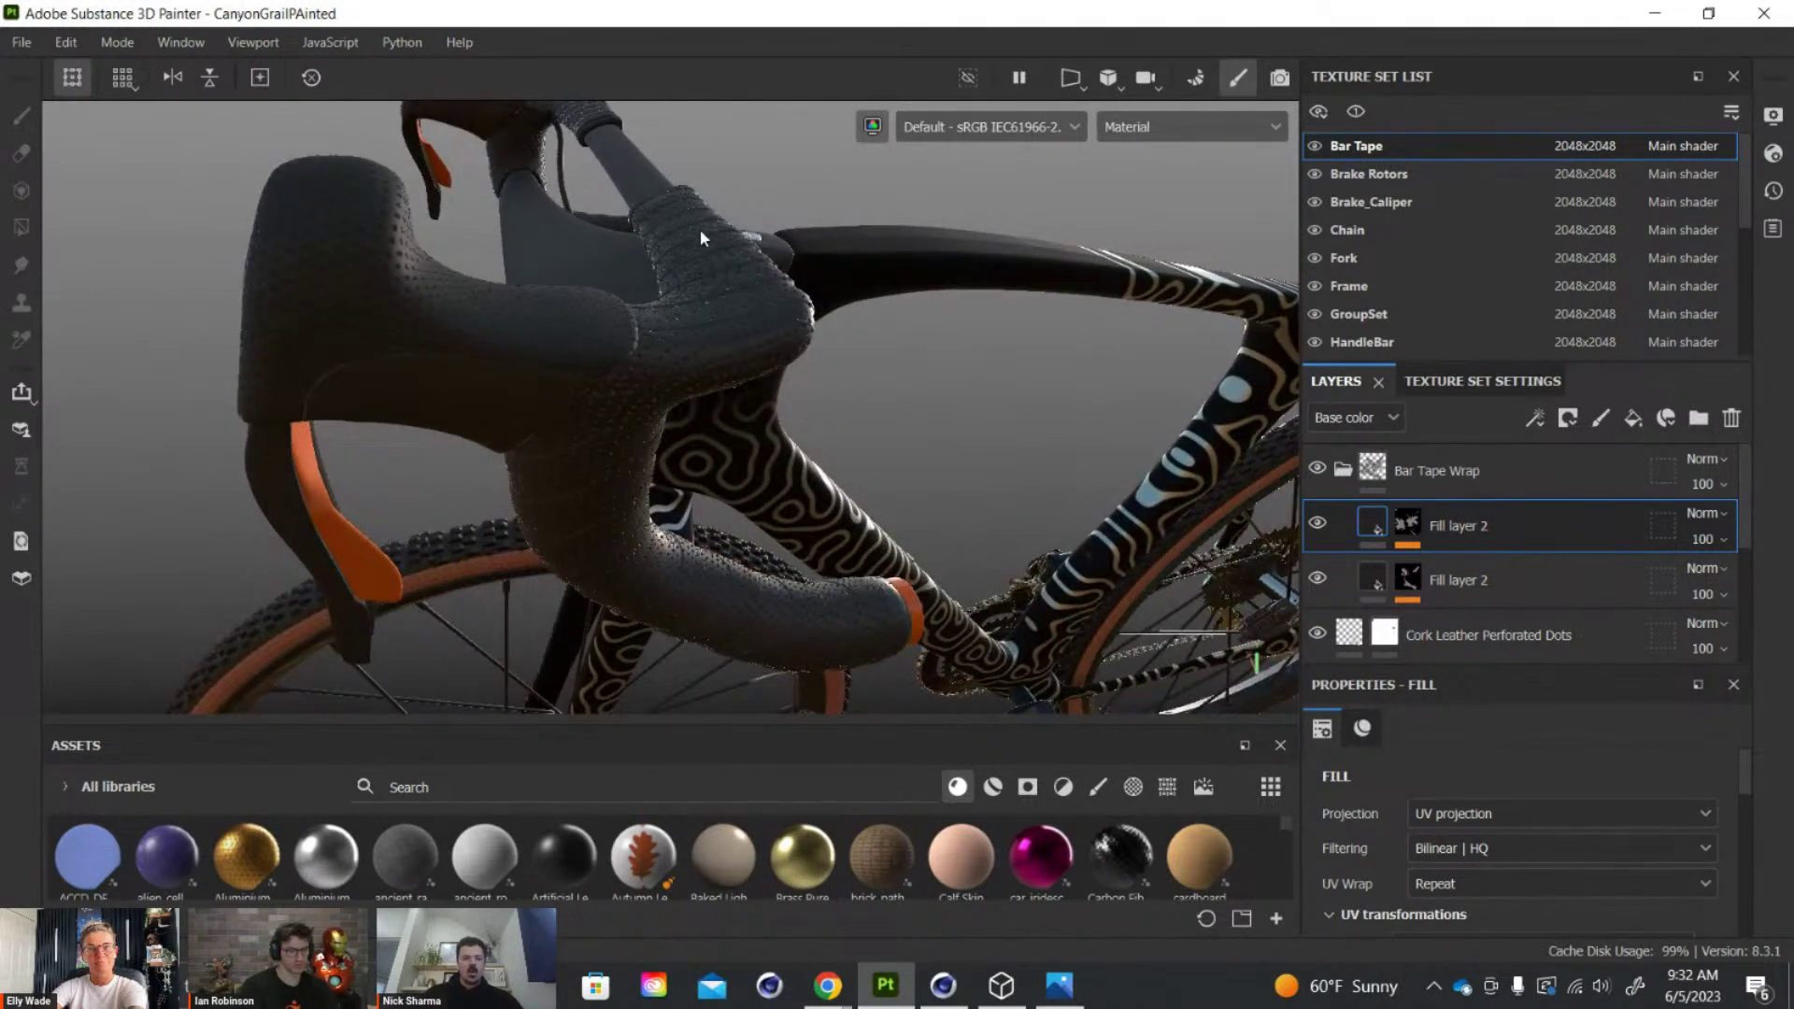
# Examine the perforated tape along the handlebar drop, and collapse and reopen the Bar Tape Wrap layer folder
pyautogui.keyDown('alt'); pyautogui.moveTo(678, 510); pyautogui.dragTo(822, 525); pyautogui.keyUp('alt')
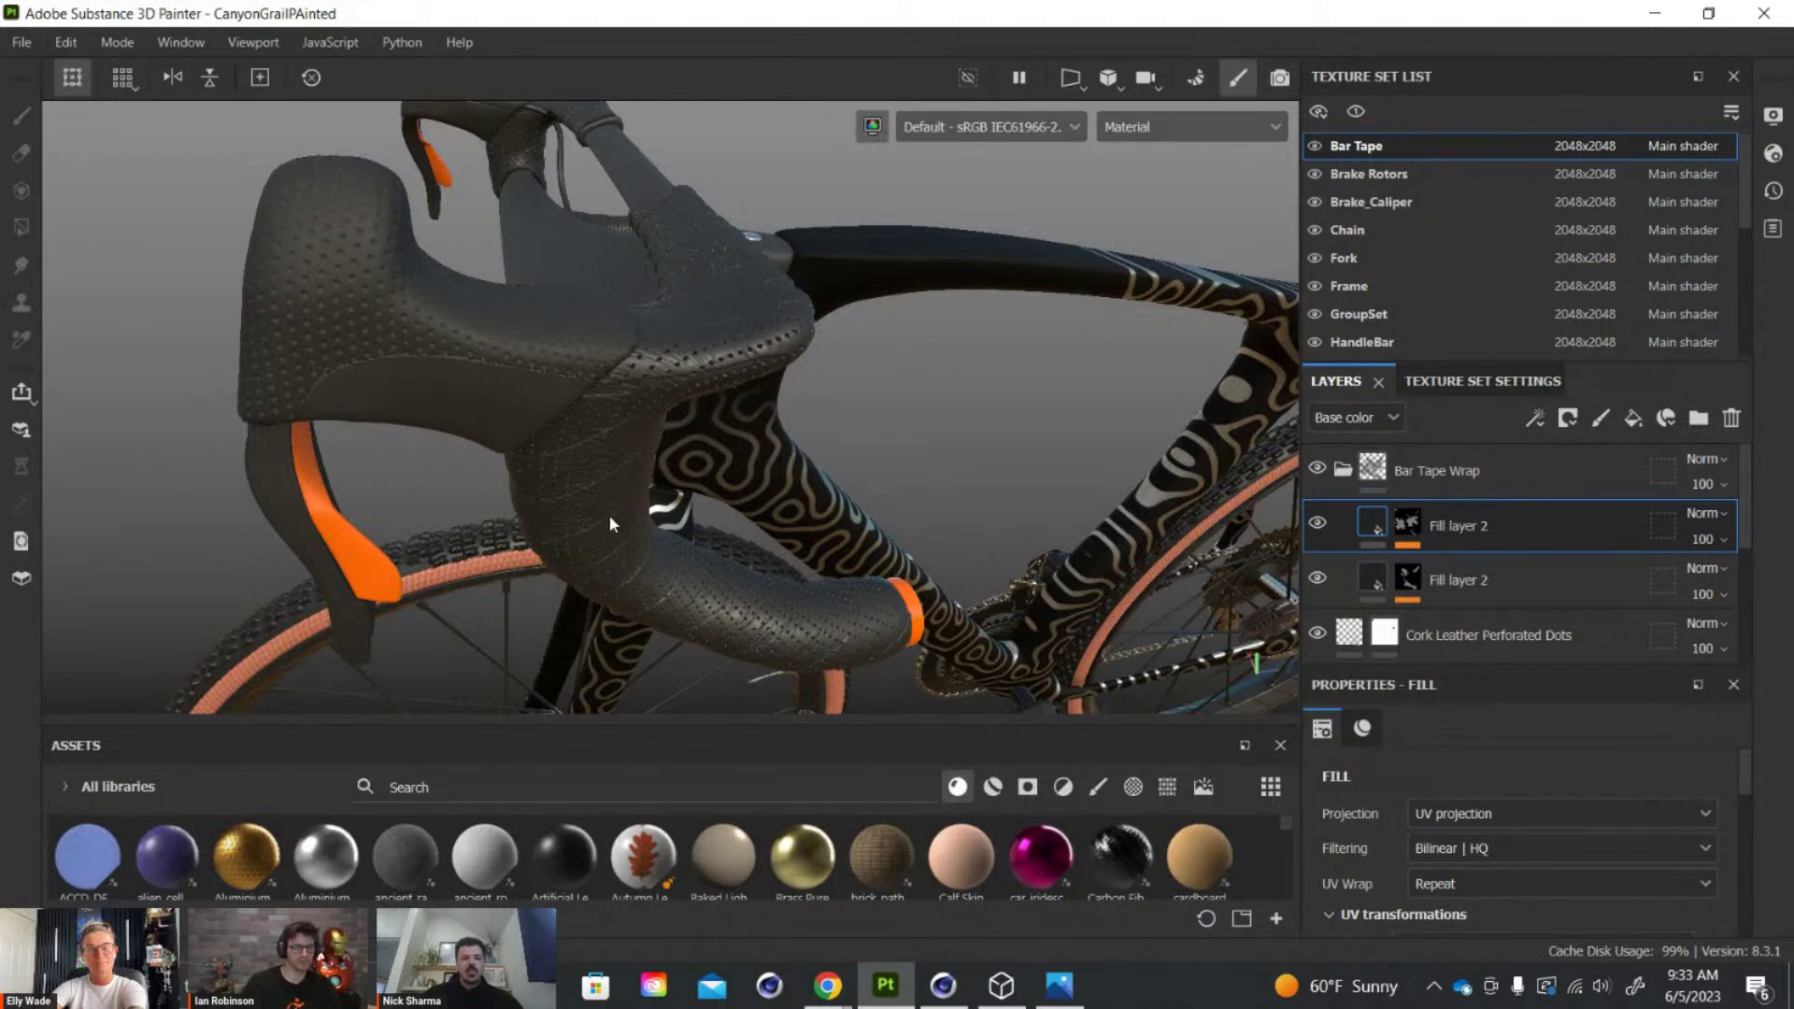
pyautogui.keyDown('alt'); pyautogui.moveTo(691, 551); pyautogui.dragTo(619, 403); pyautogui.keyUp('alt')
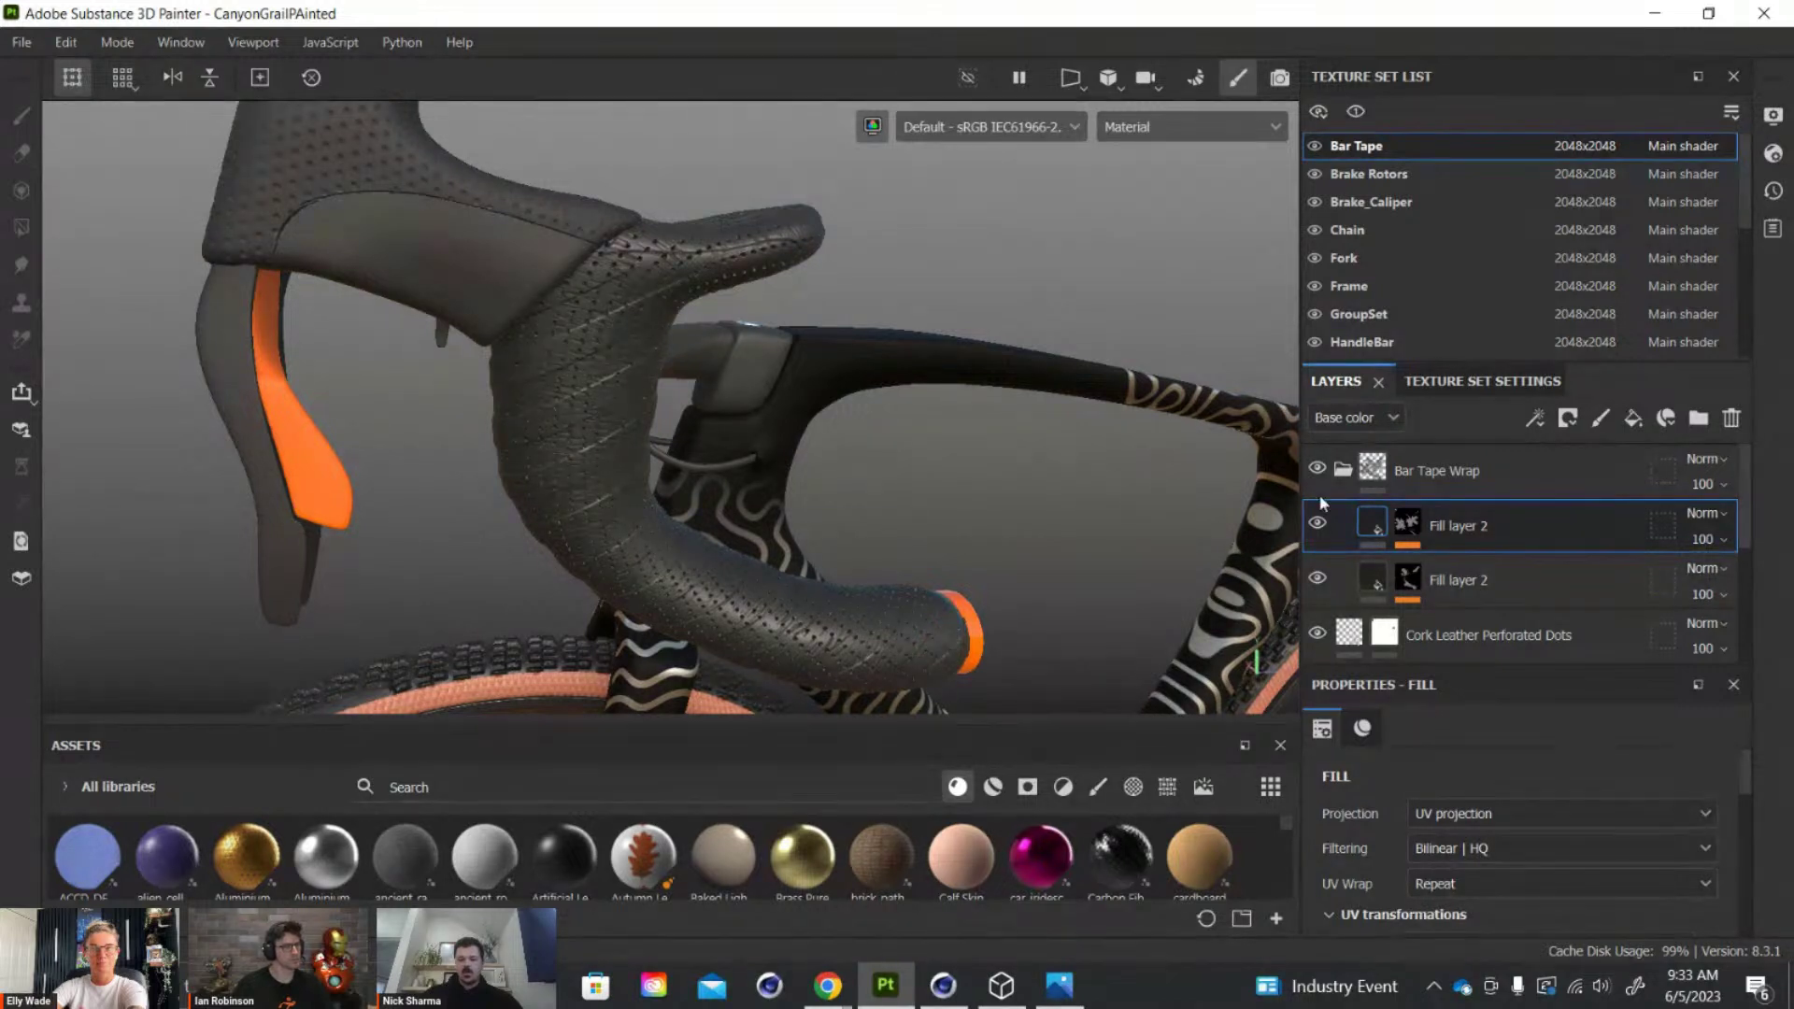
pyautogui.click(1343, 471)
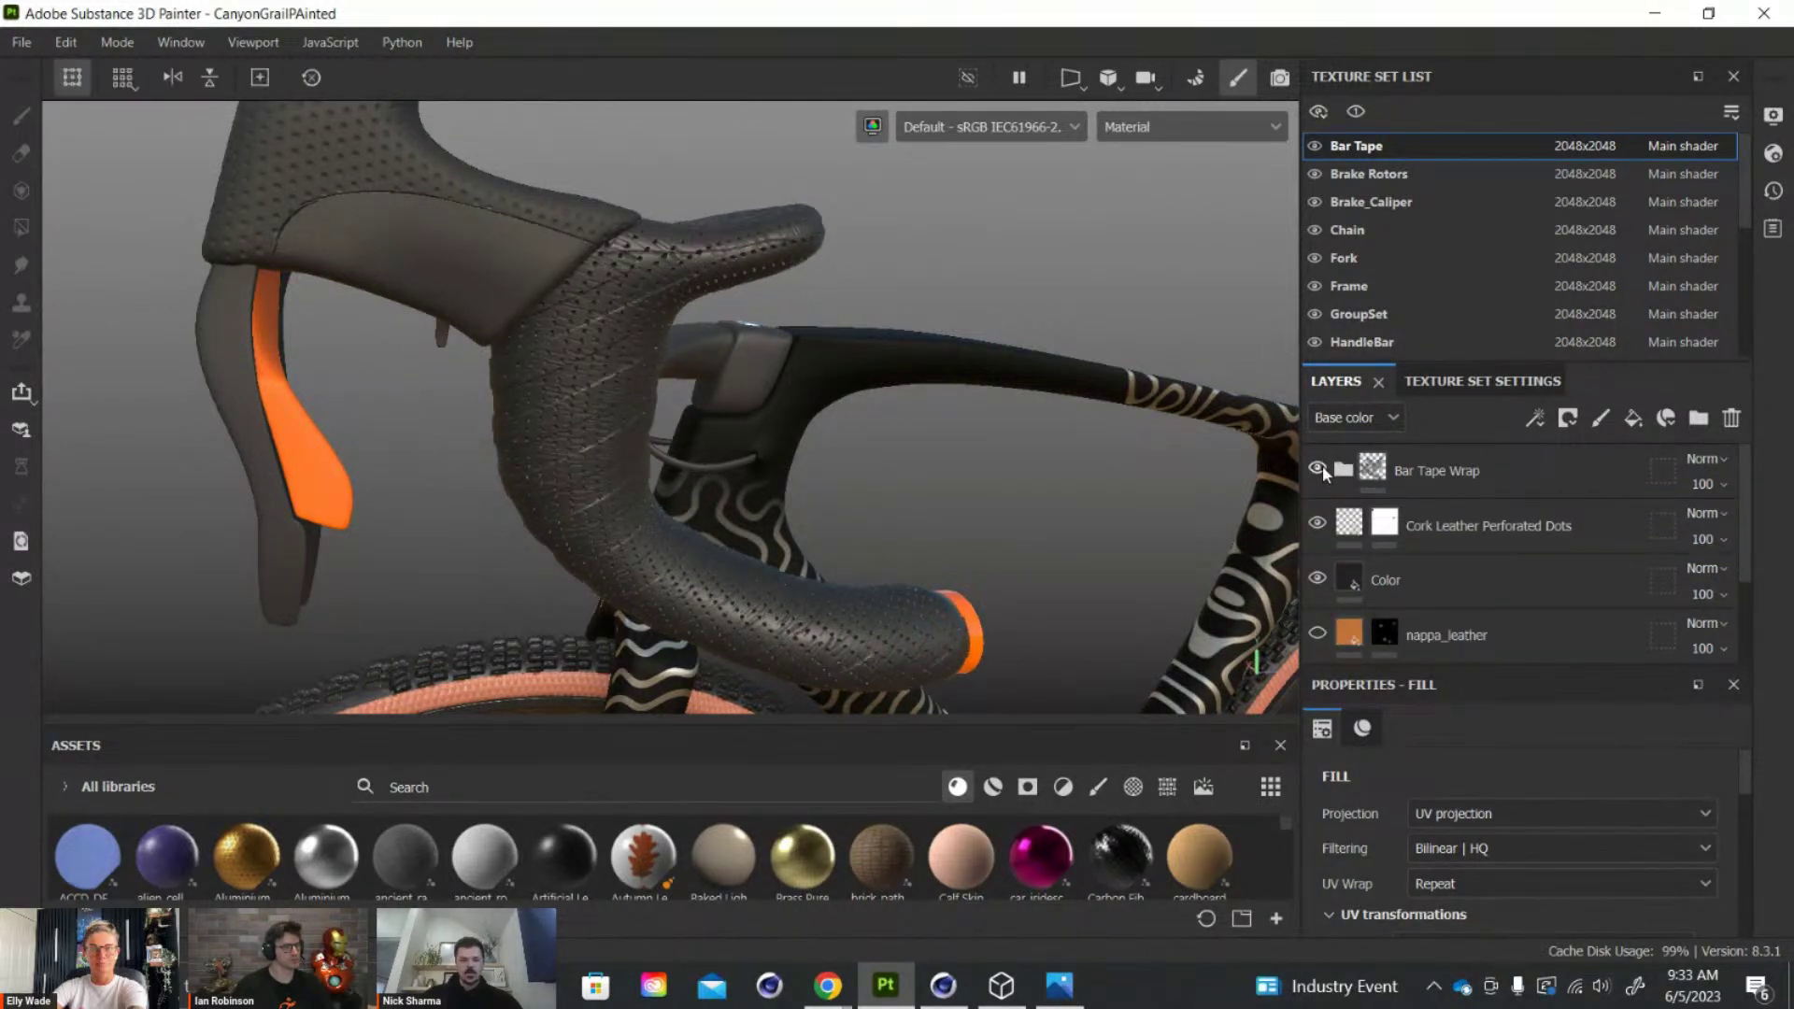
pyautogui.click(1343, 472)
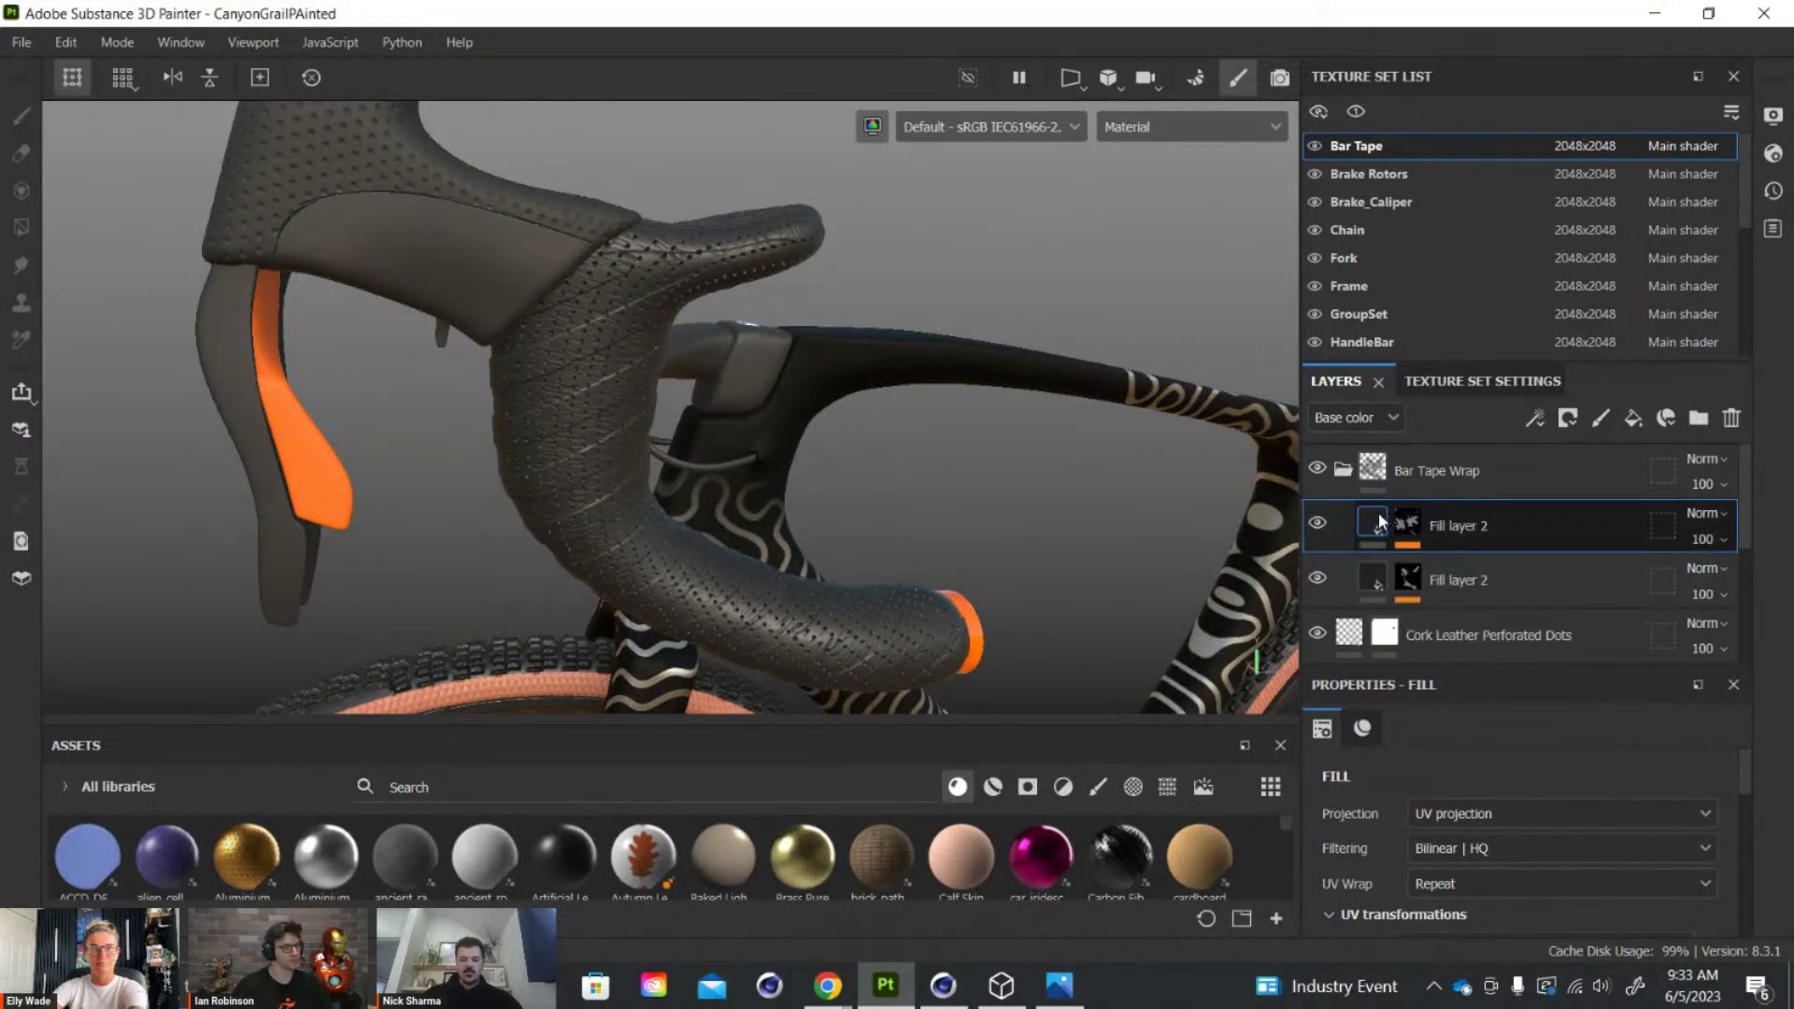
# Enlarge the fill properties area and open the Line Stripes fill effect in the mask of the upper Fill layer 2
pyautogui.moveTo(1509, 663); pyautogui.dragTo(1497, 486)
pyautogui.scroll(-3, 1476, 661)
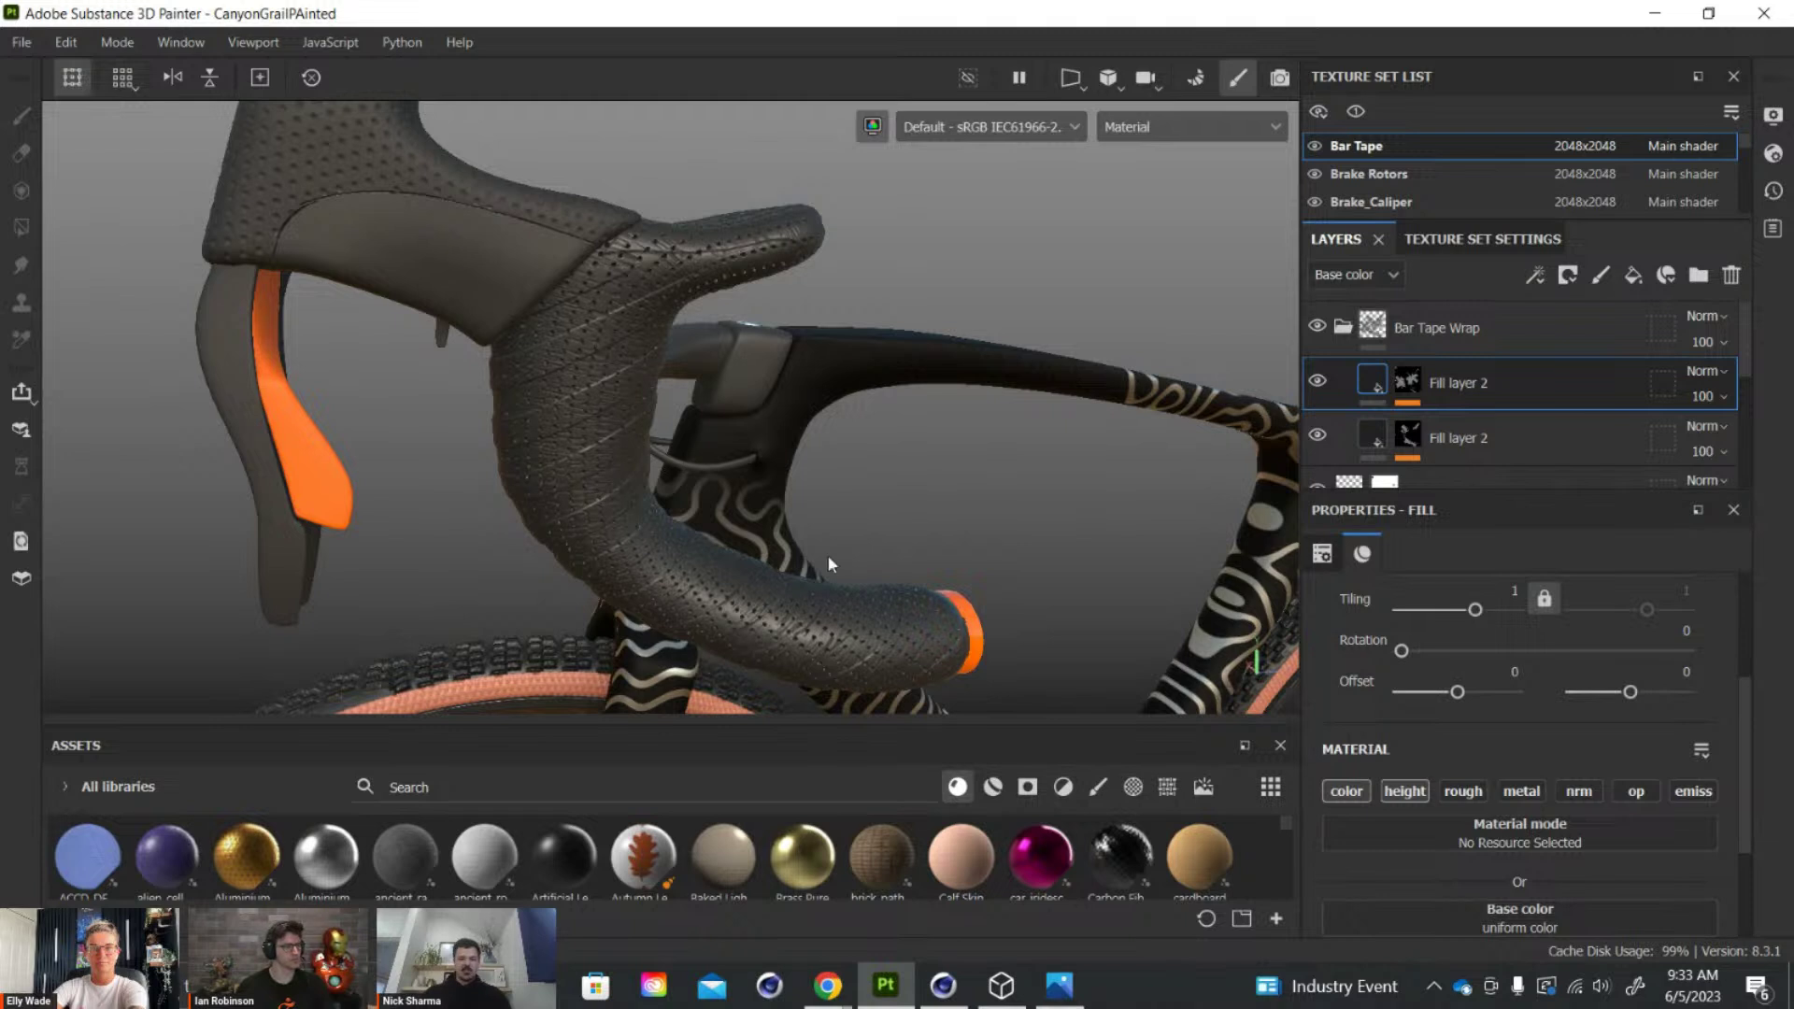
pyautogui.click(1406, 380)
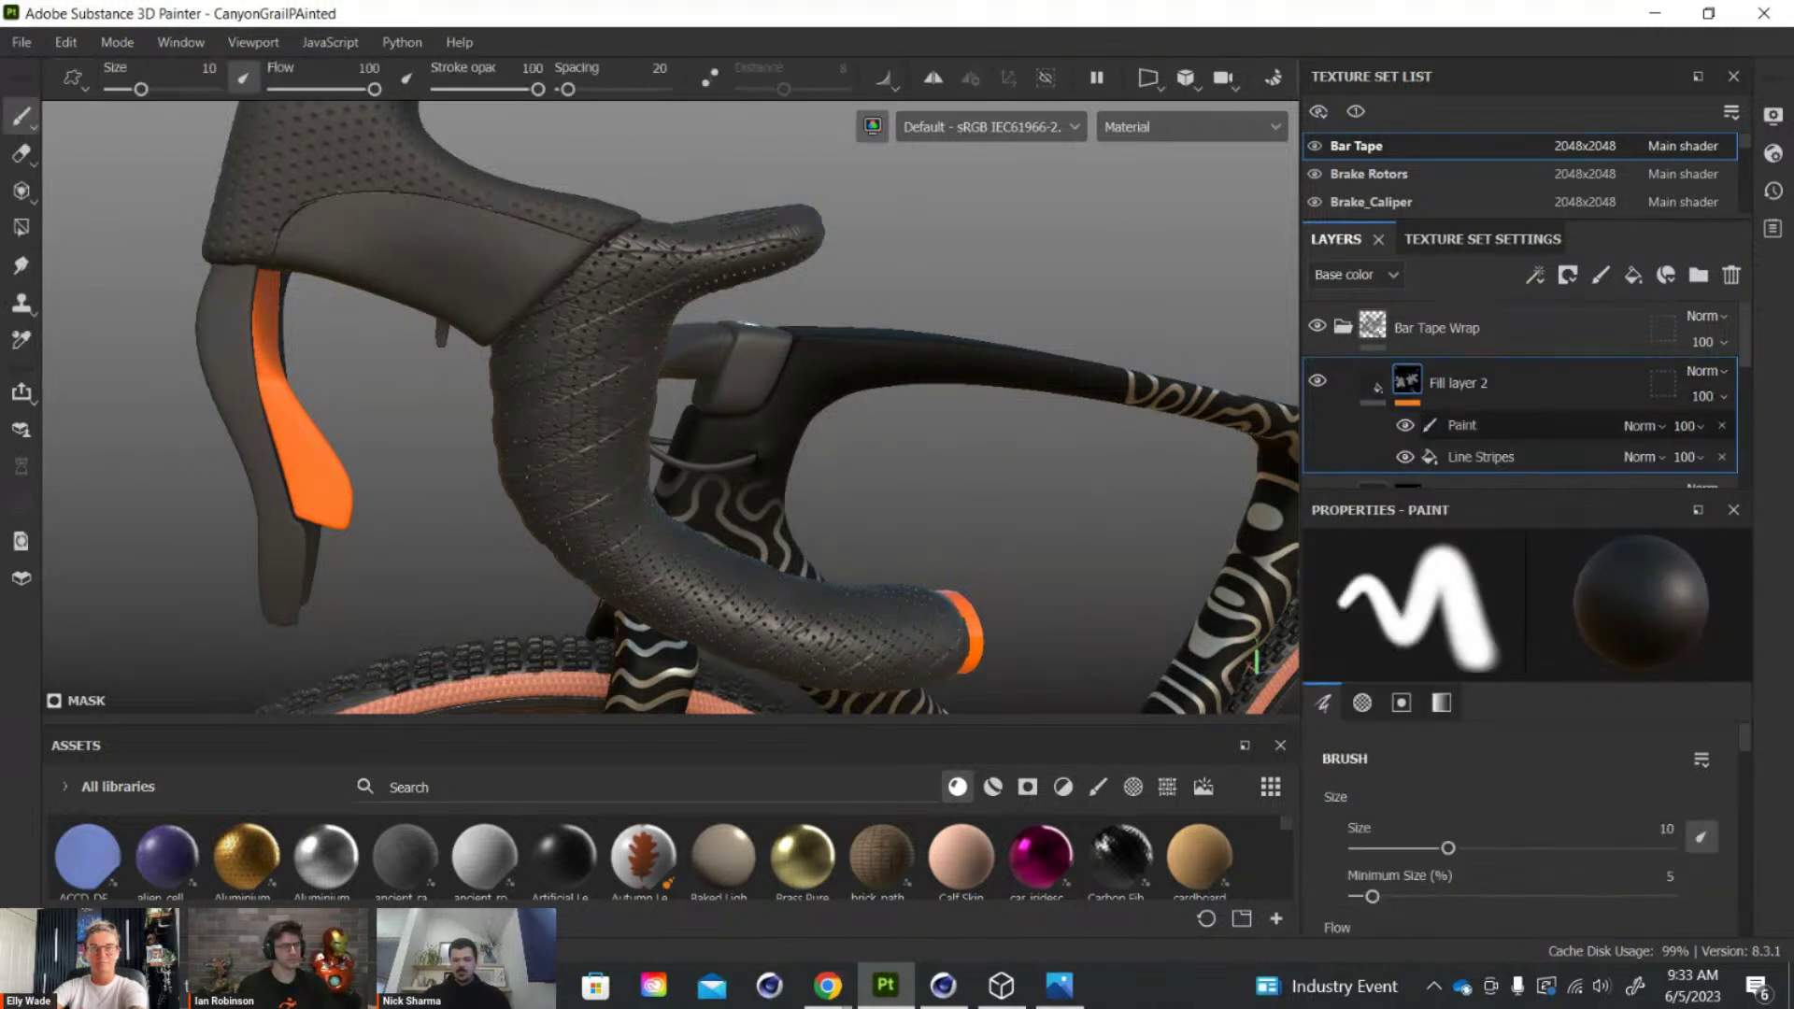
pyautogui.click(1515, 460)
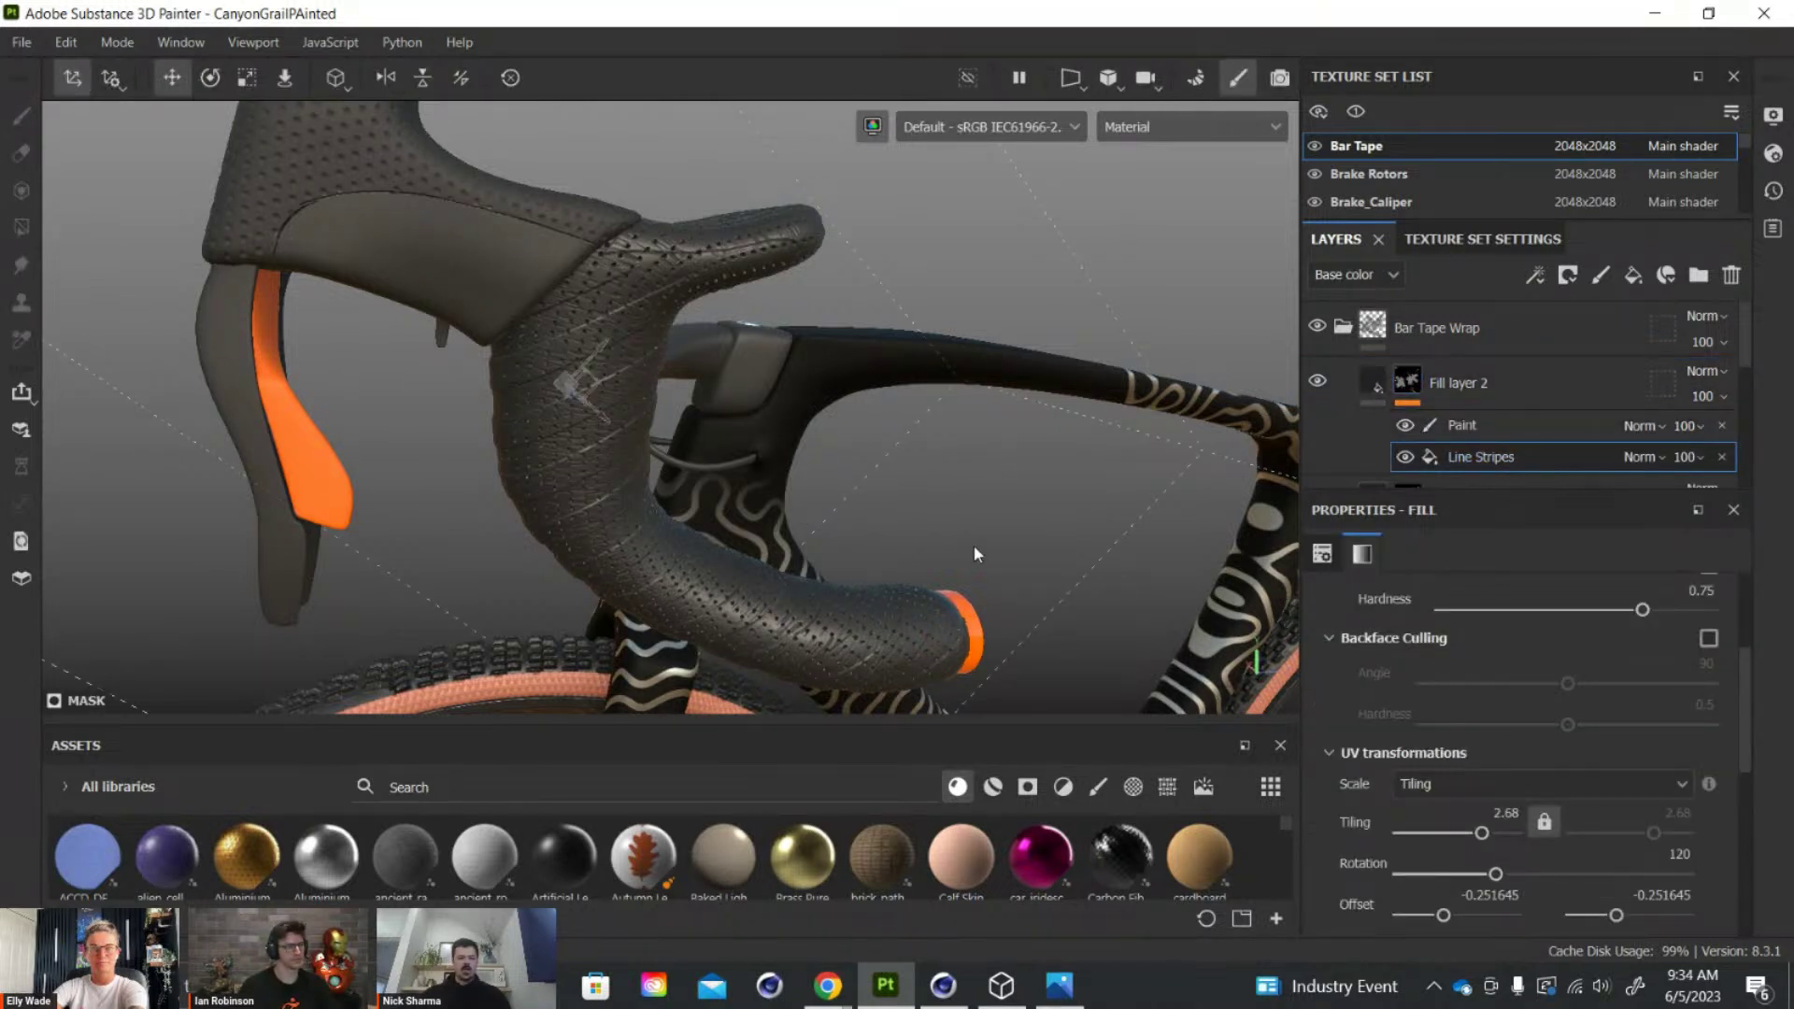
# Browse the alpha shapes in an enlarged asset library, and restore the library to its smaller size
pyautogui.click(1133, 786)
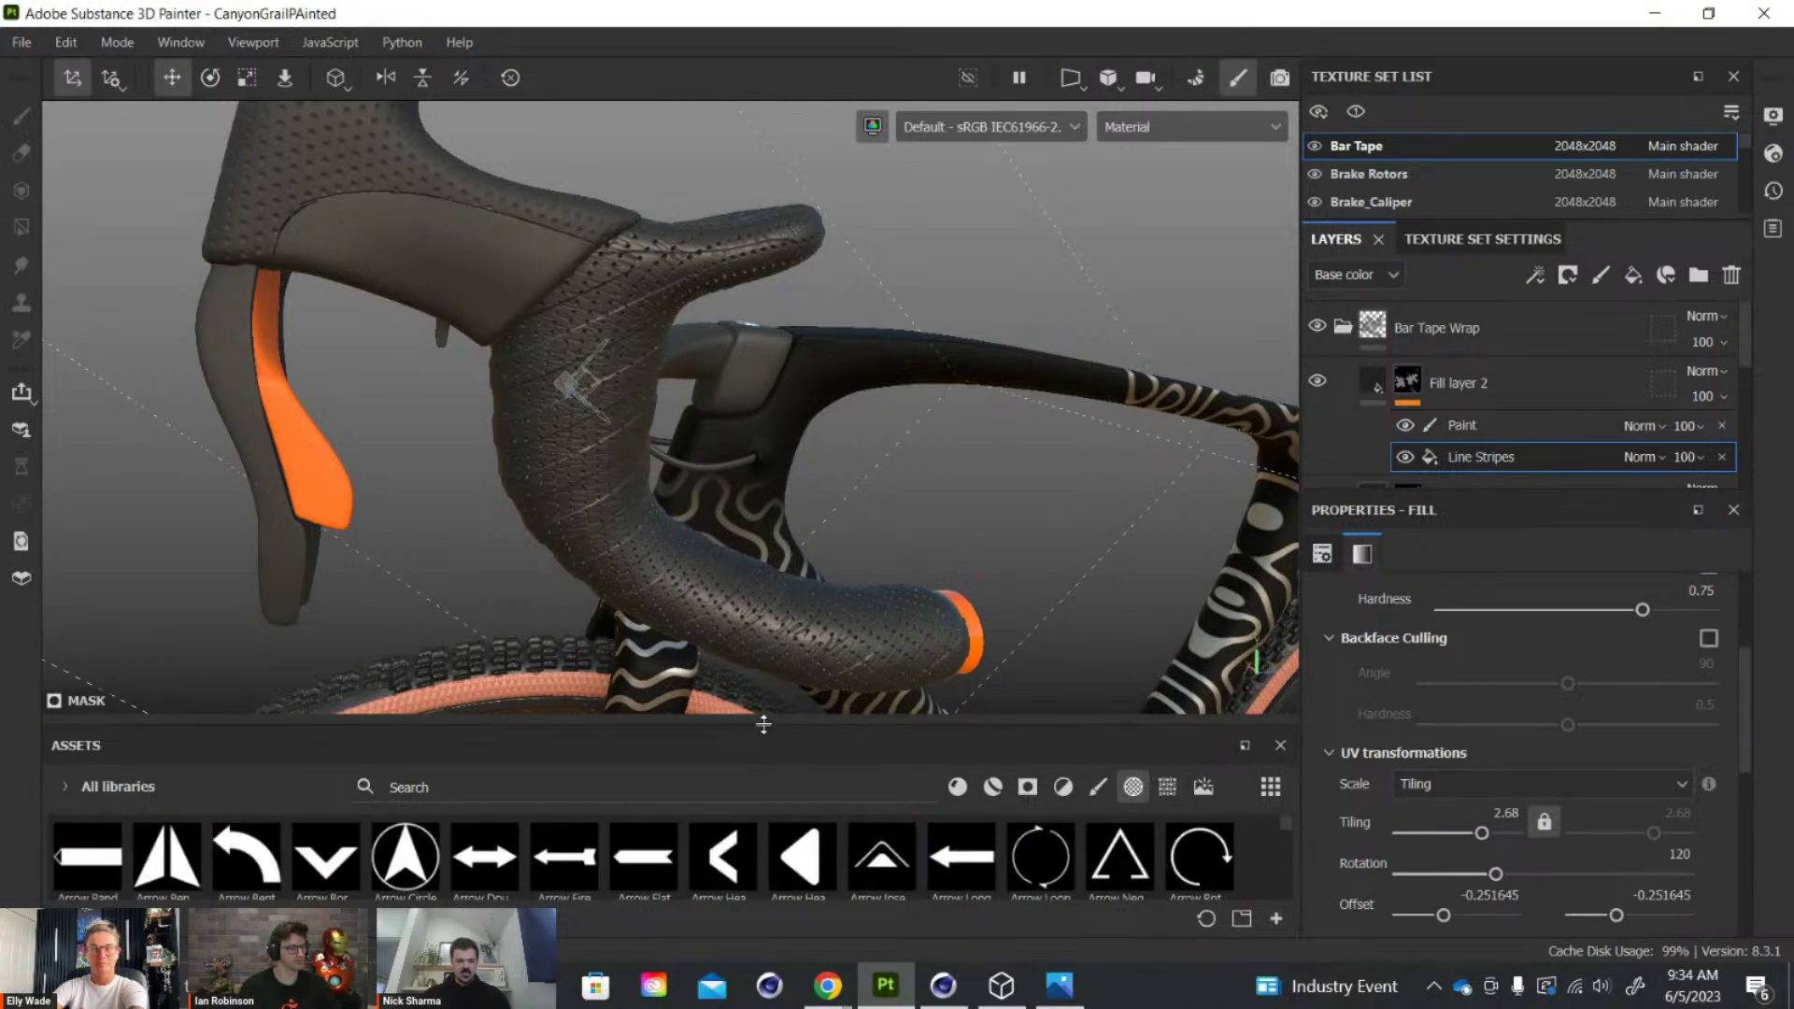
pyautogui.moveTo(763, 724); pyautogui.dragTo(710, 483)
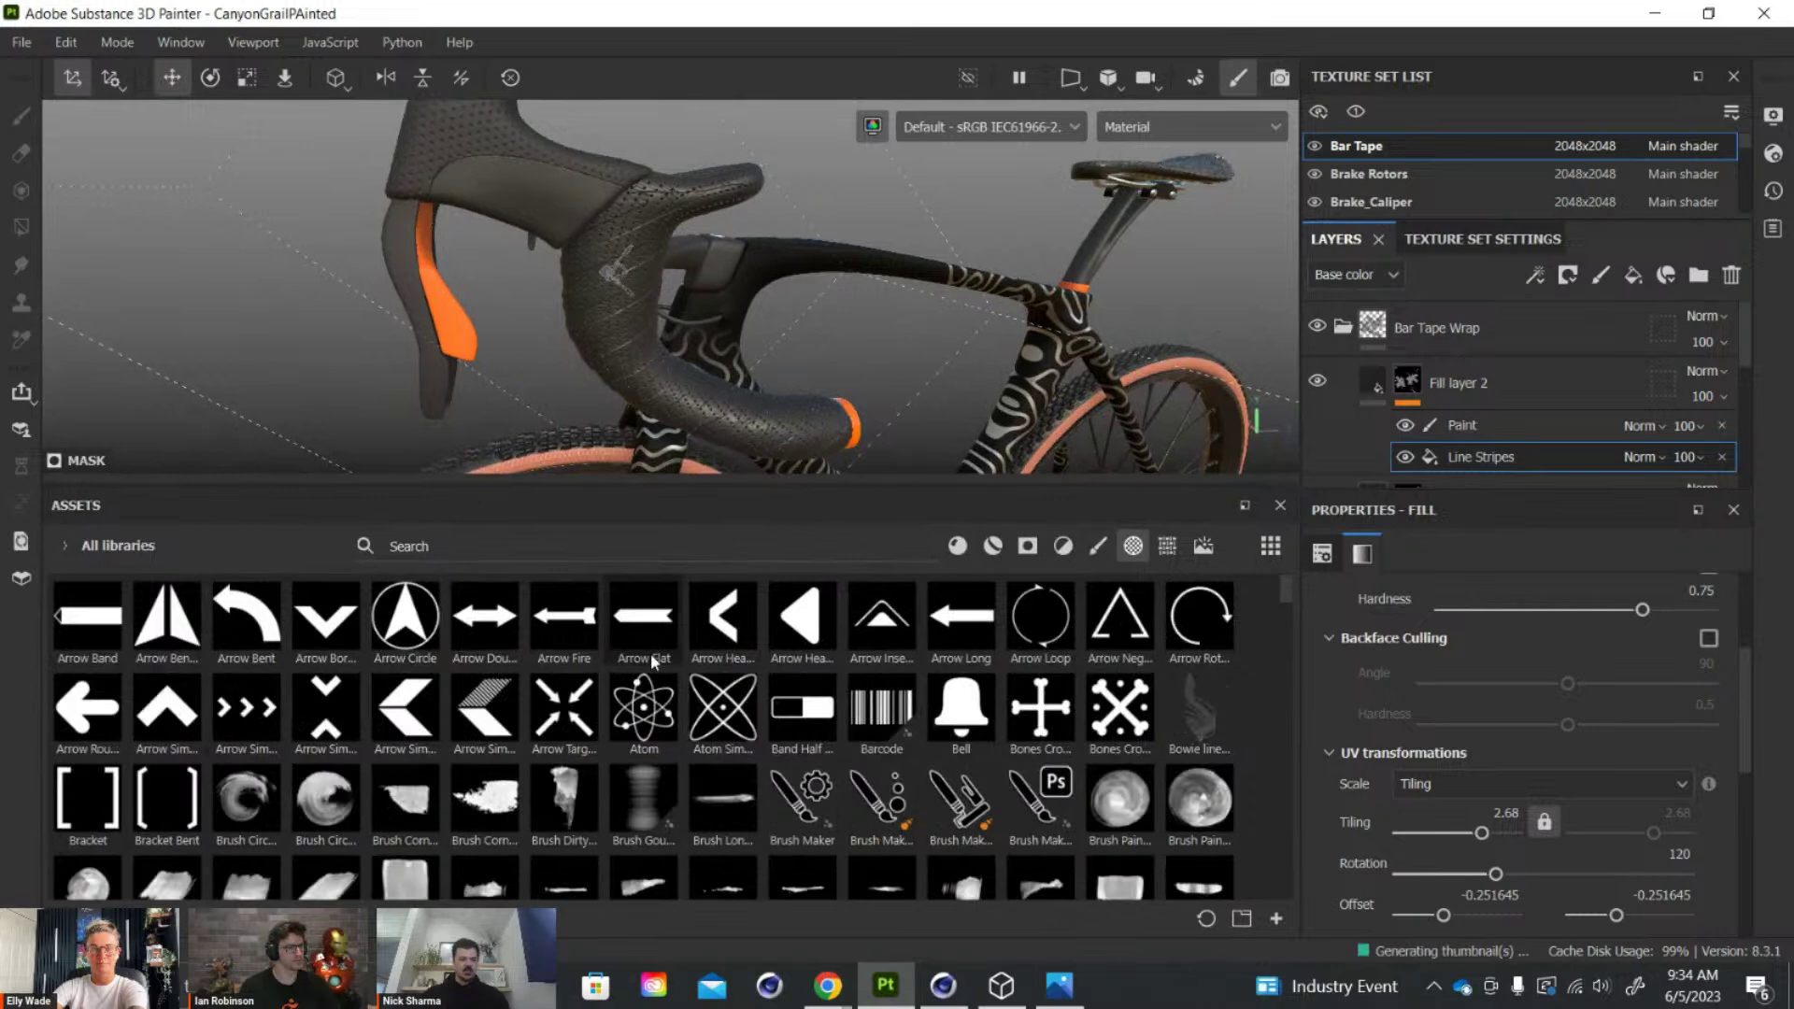
pyautogui.scroll(-3, 268, 712)
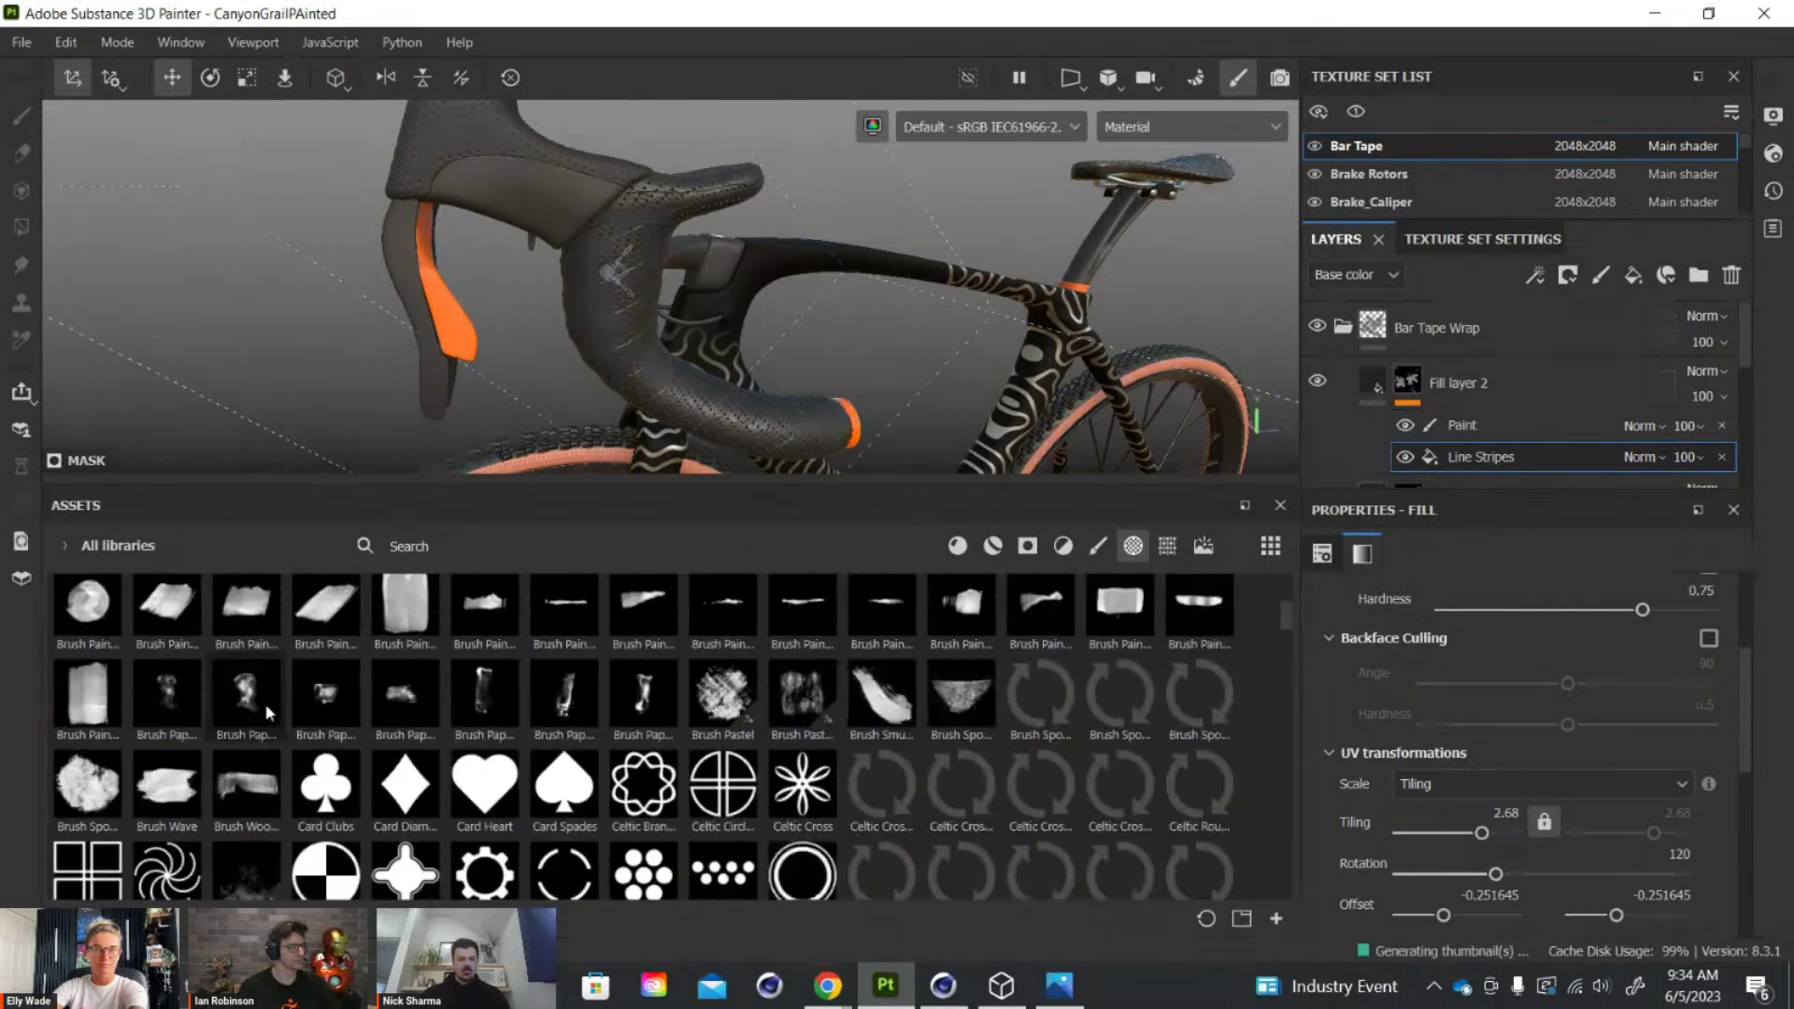
pyautogui.scroll(3, 268, 712)
pyautogui.moveTo(707, 609)
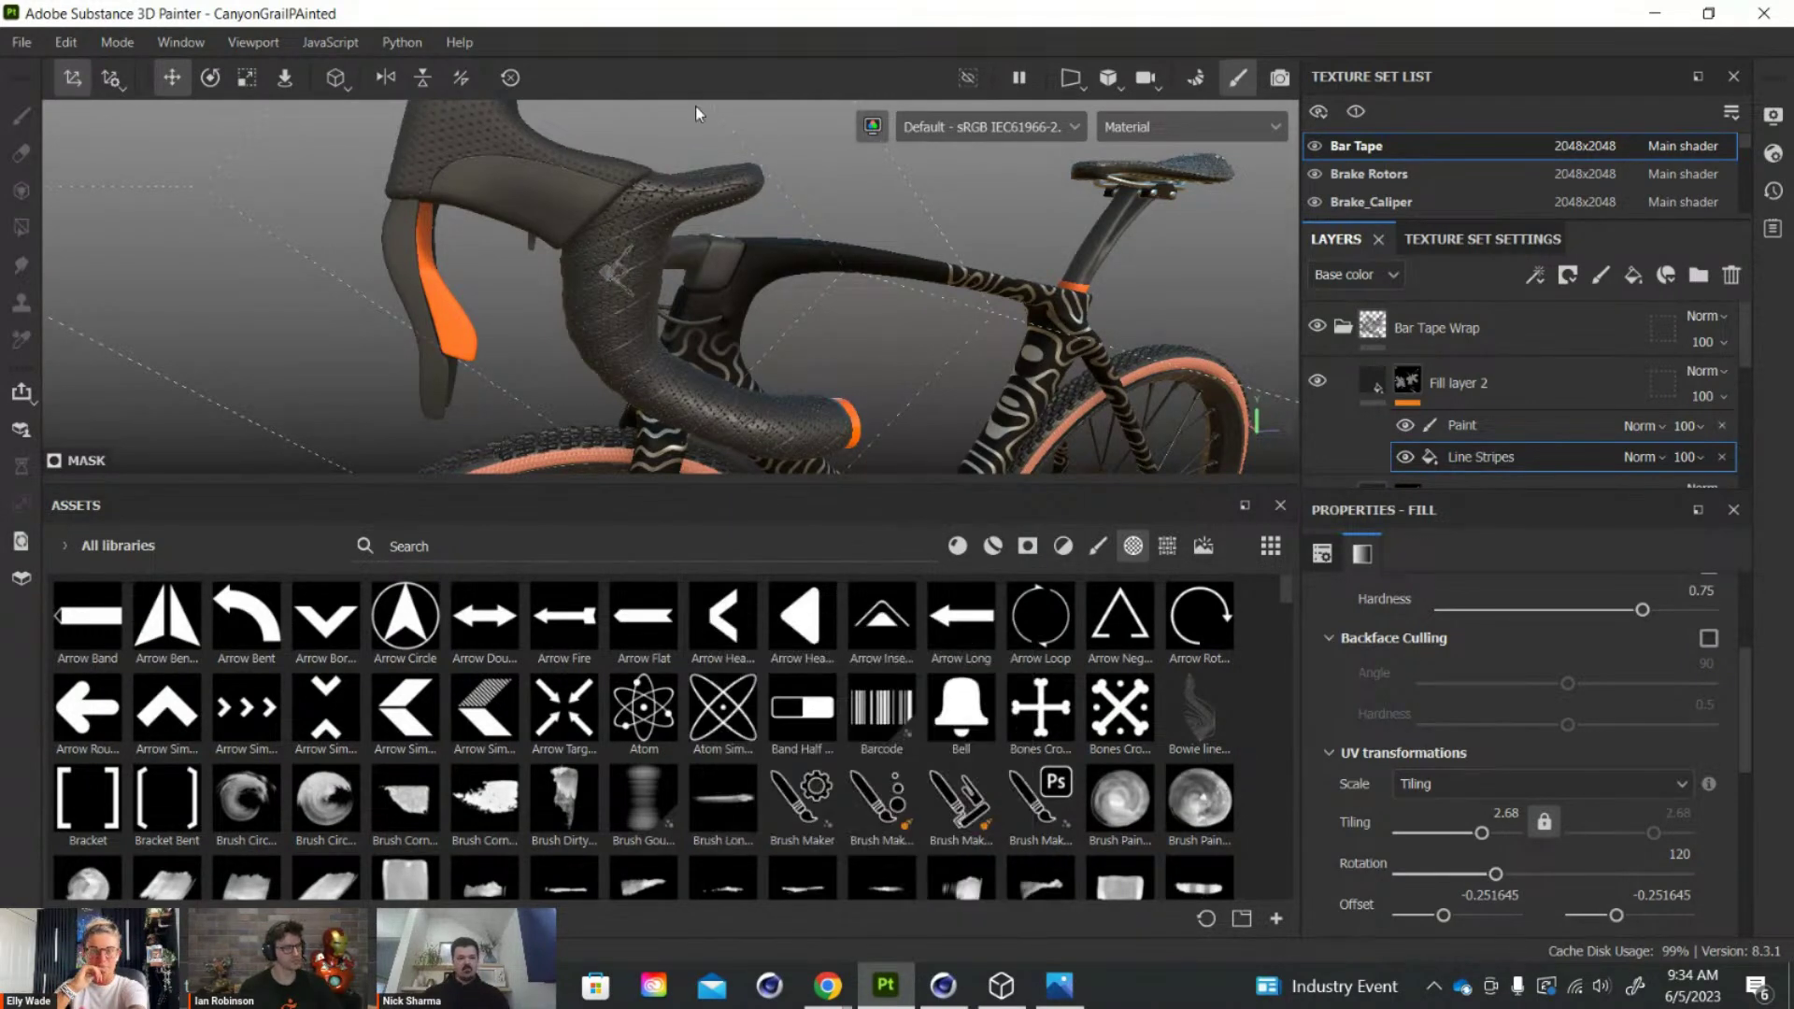
pyautogui.moveTo(779, 486); pyautogui.dragTo(779, 725)
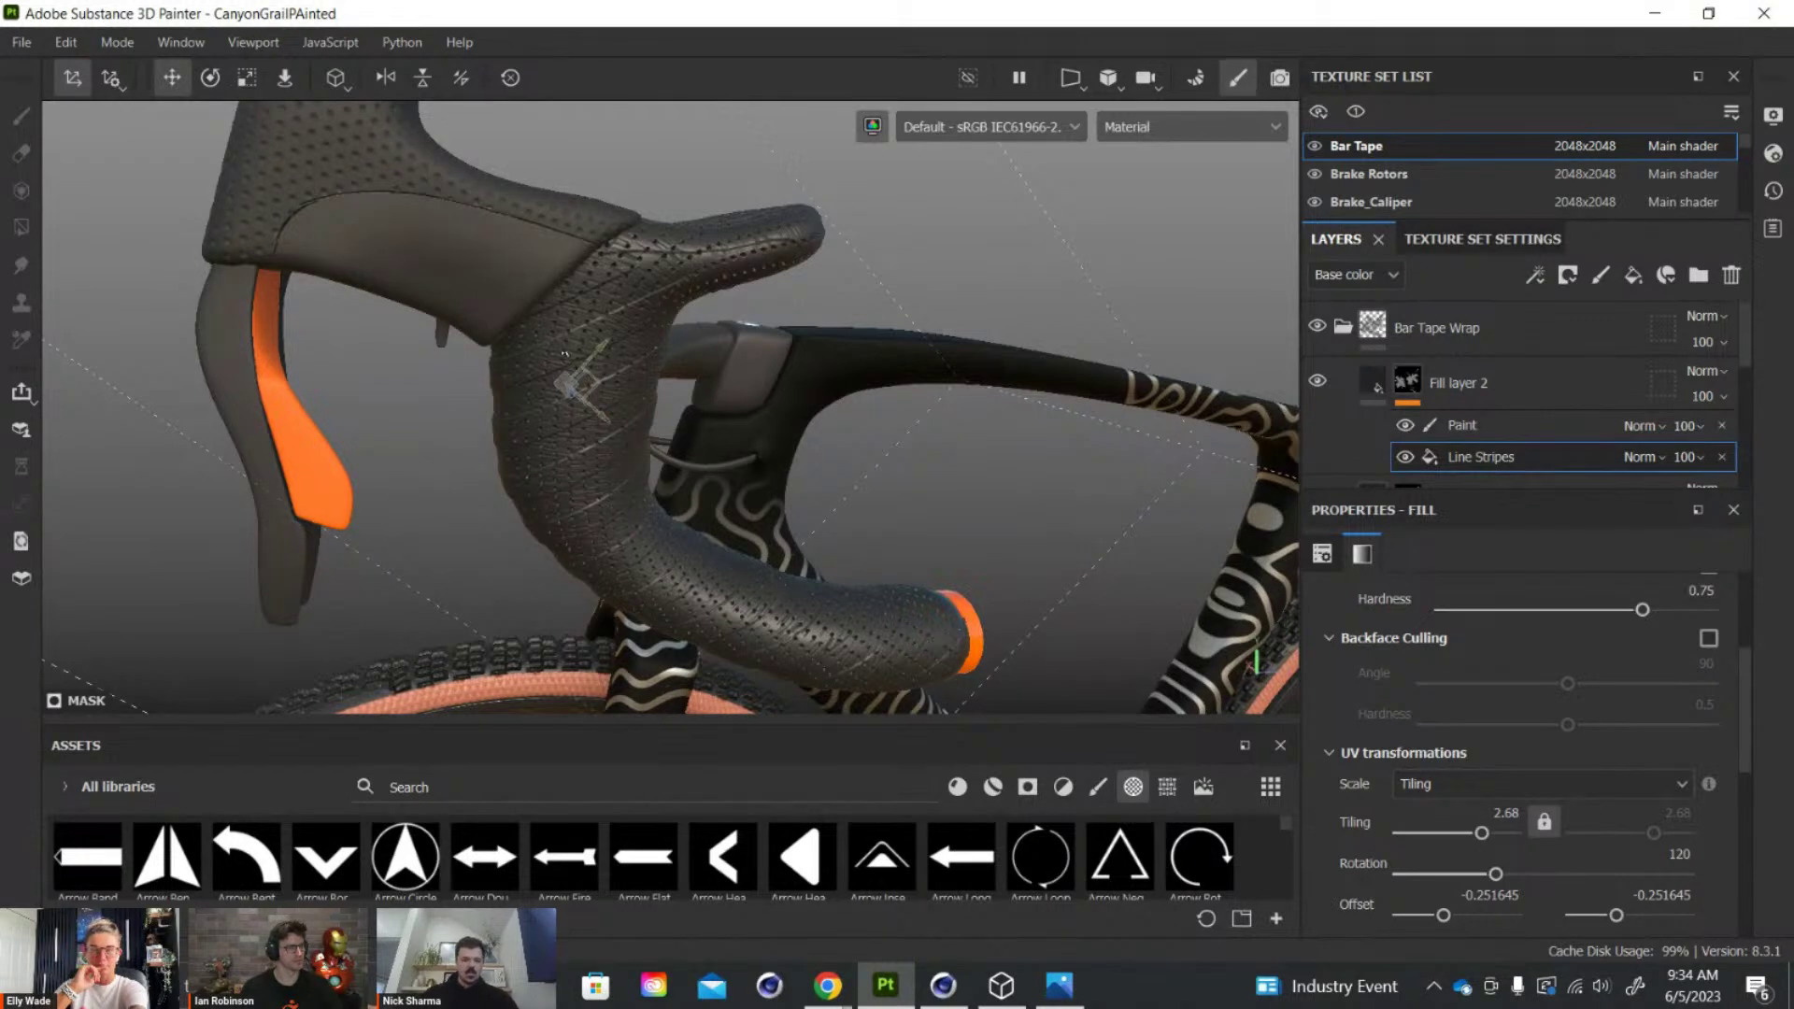
# Examine the projected tape wrap lines on the handlebar drop and top from several angles, and view the whole bike
pyautogui.keyDown('alt'); pyautogui.moveTo(902, 638); pyautogui.dragTo(721, 624); pyautogui.keyUp('alt')
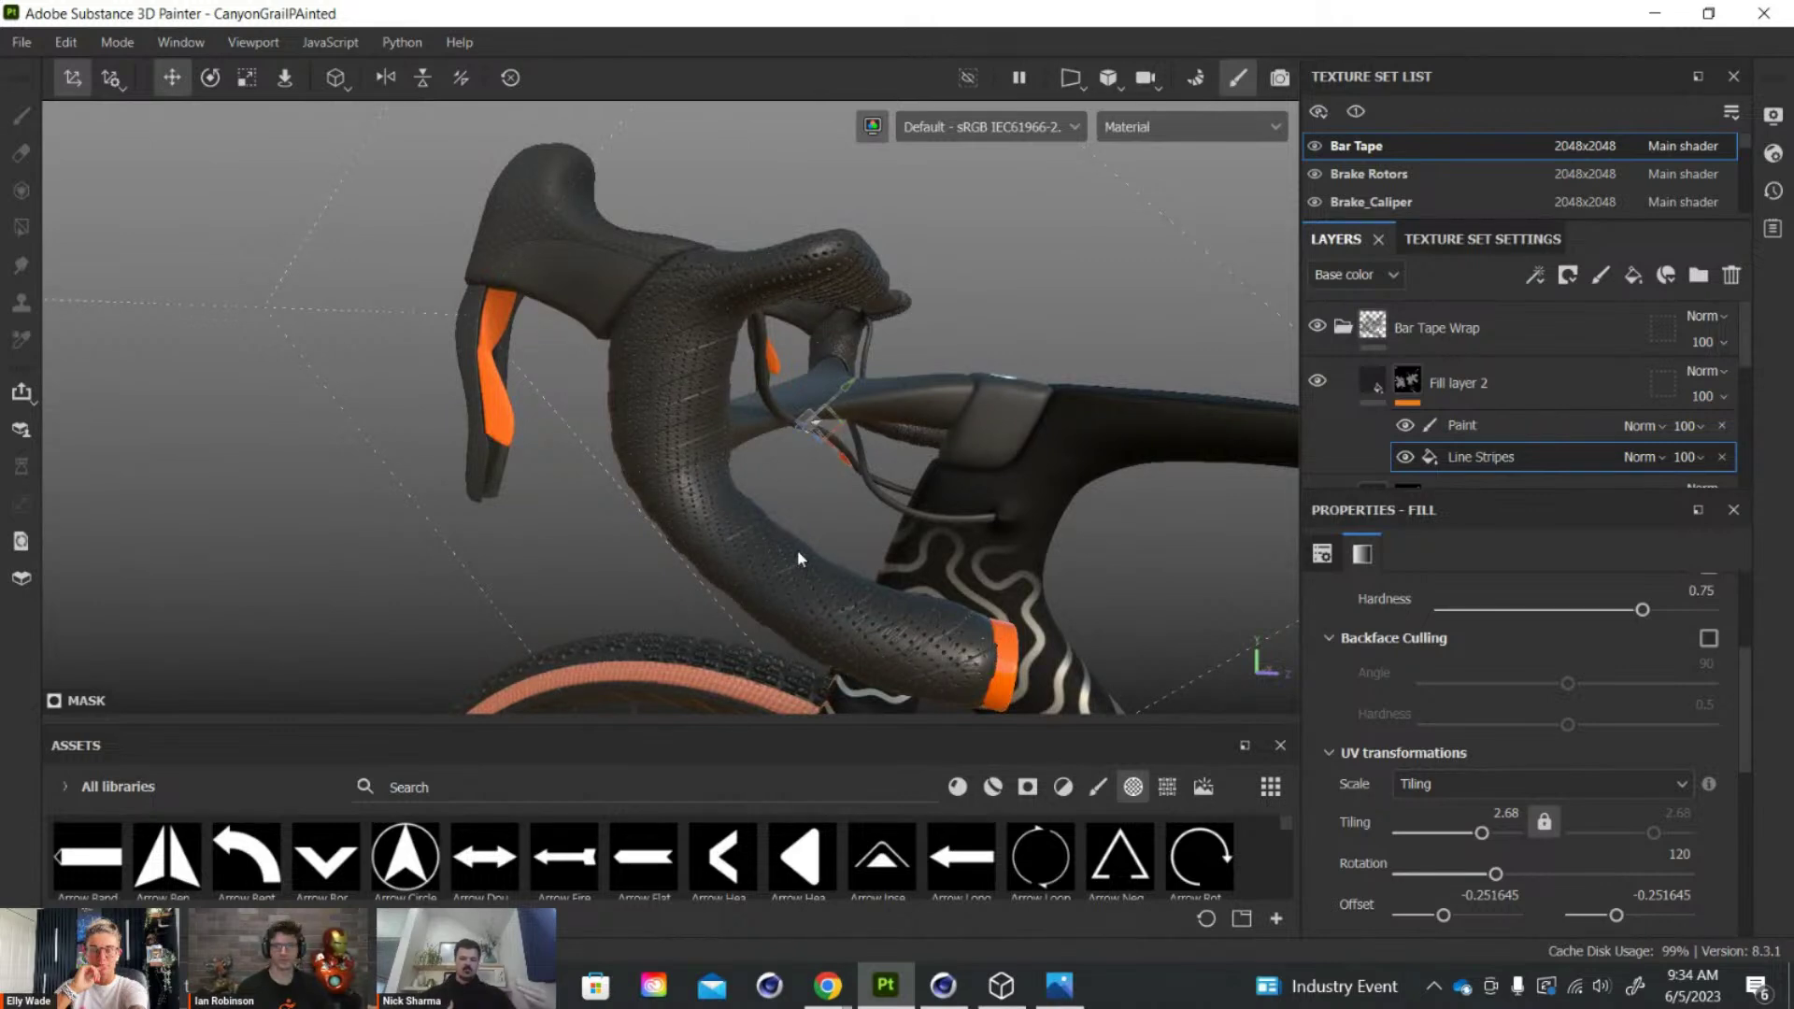
pyautogui.keyDown('alt'); pyautogui.moveTo(819, 238); pyautogui.dragTo(836, 329); pyautogui.keyUp('alt')
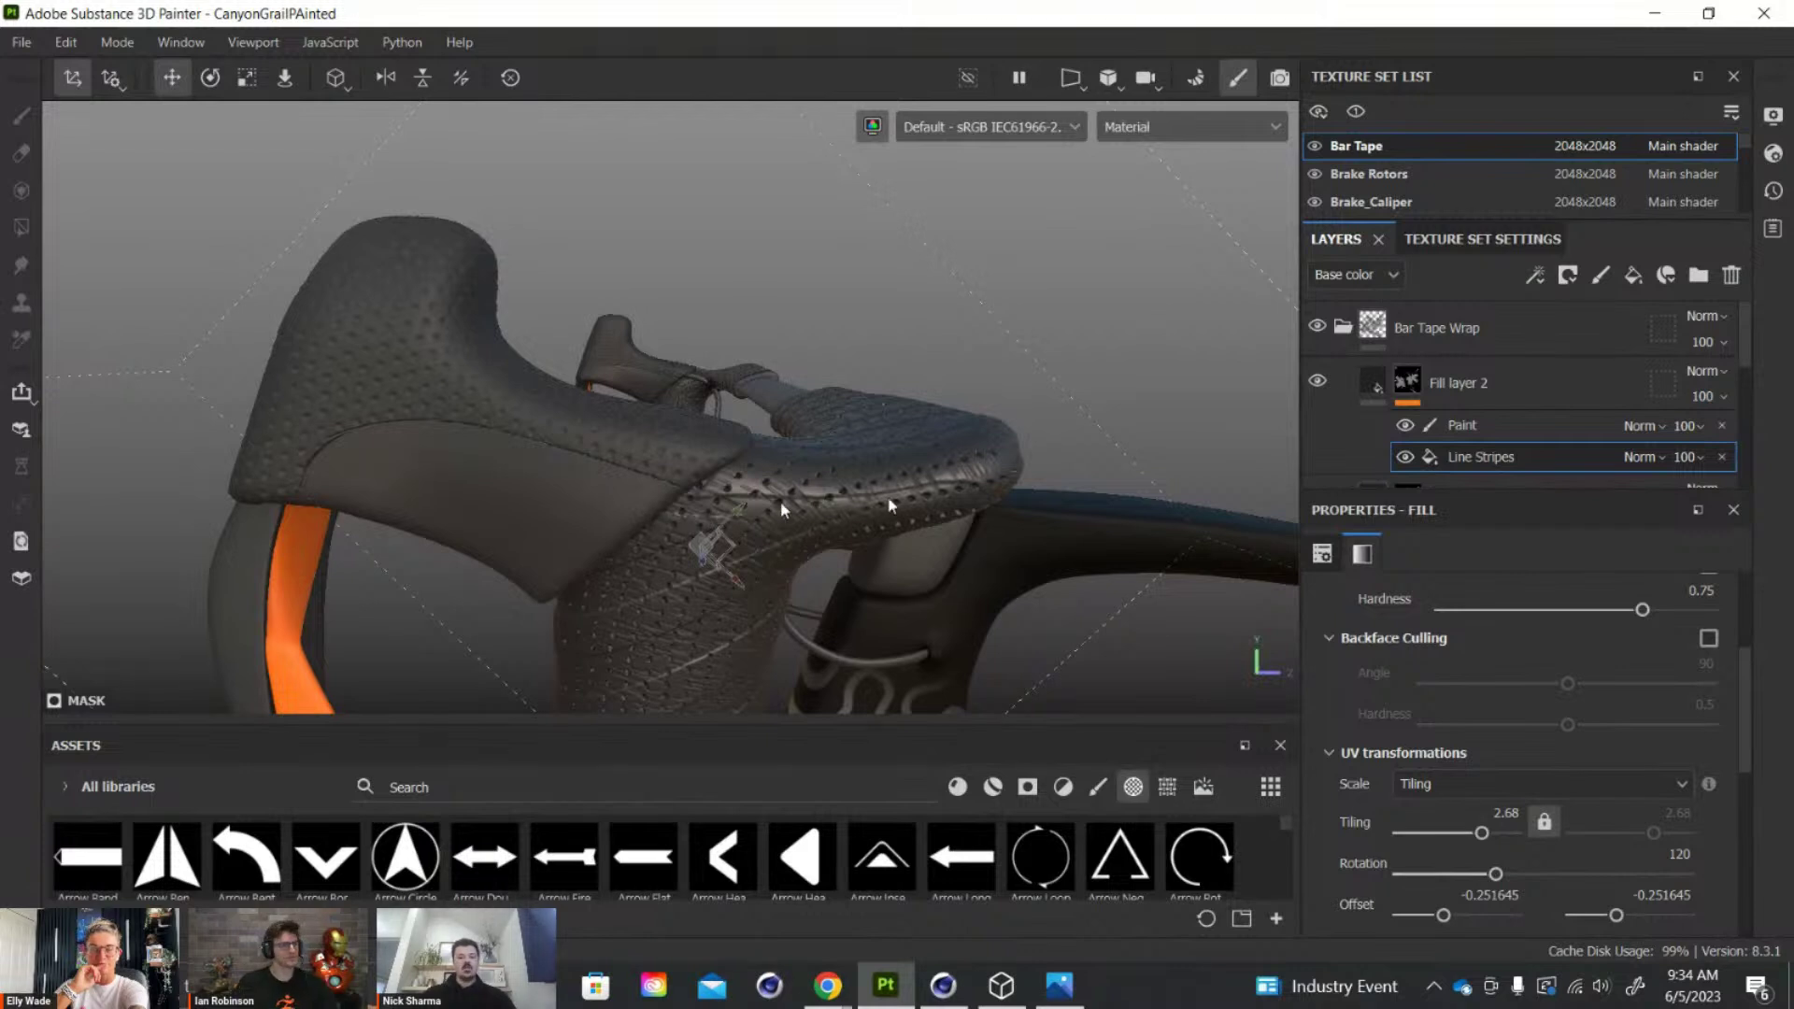
pyautogui.keyDown('alt'); pyautogui.moveTo(781, 501); pyautogui.dragTo(865, 475); pyautogui.keyUp('alt')
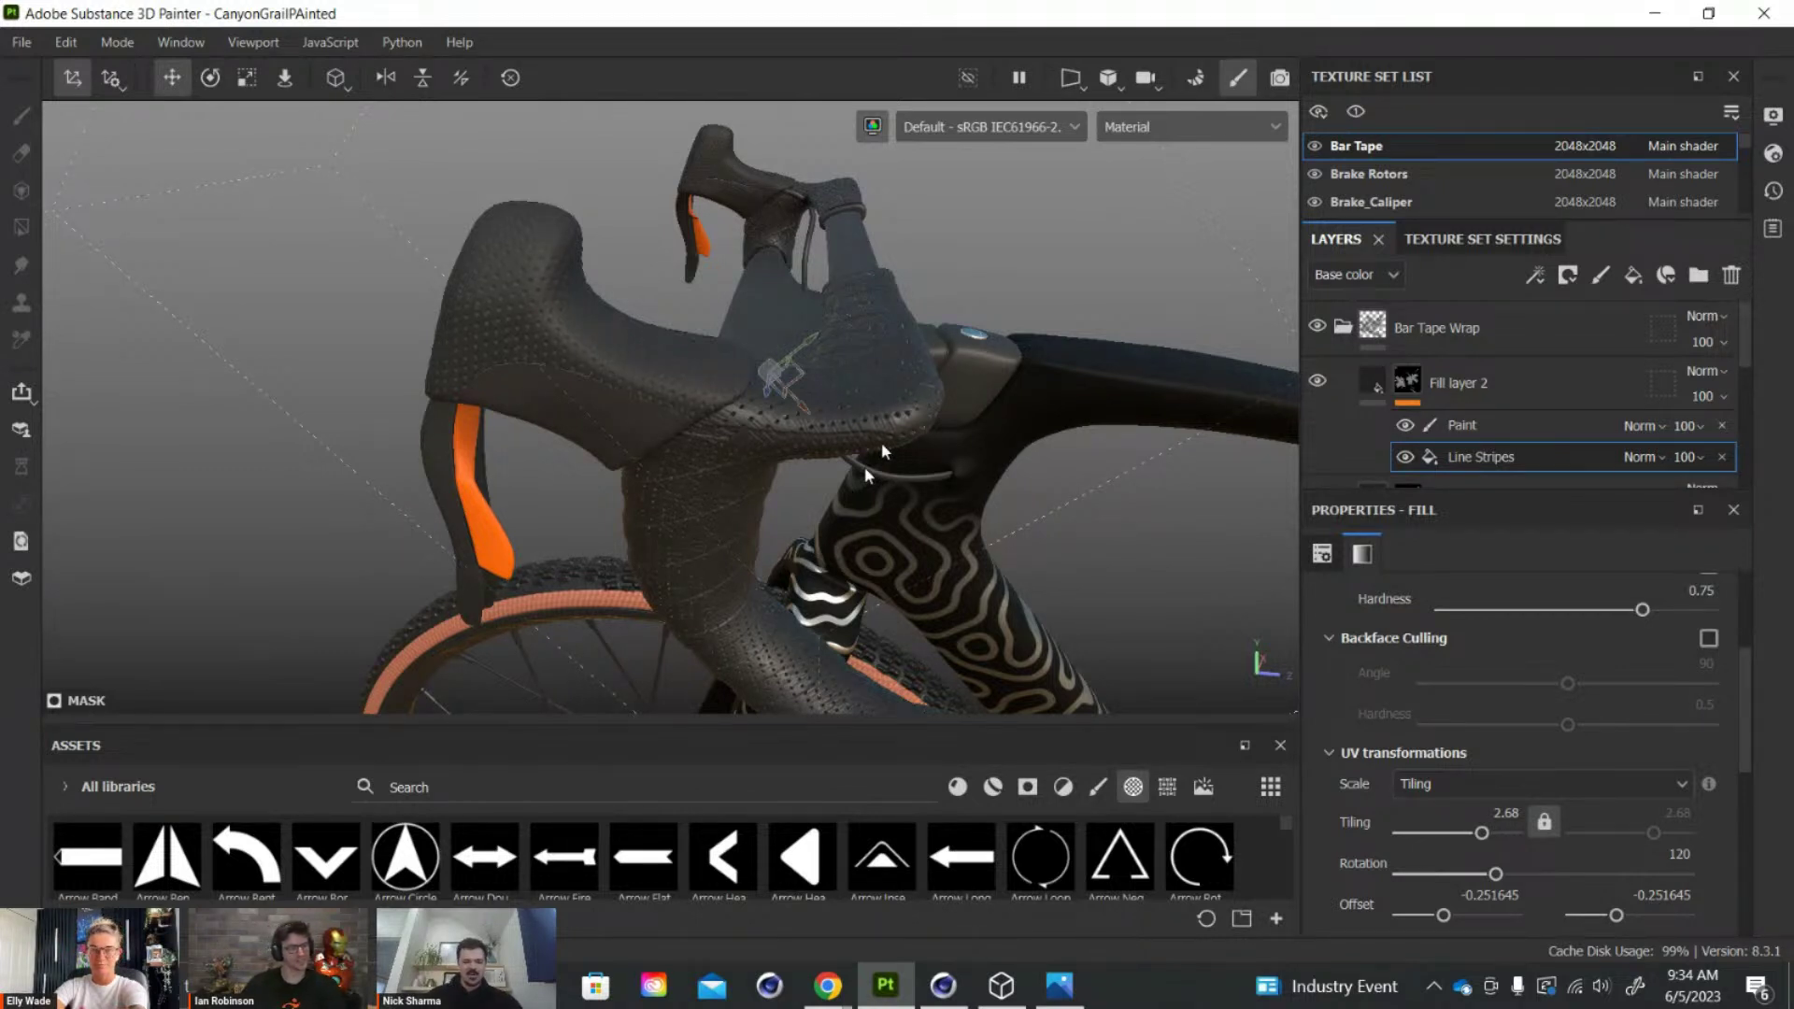
pyautogui.keyDown('alt'); pyautogui.moveTo(861, 366); pyautogui.dragTo(1024, 396); pyautogui.keyUp('alt')
pyautogui.keyDown('alt'); pyautogui.moveTo(919, 434); pyautogui.dragTo(897, 173, button='right'); pyautogui.keyUp('alt')
pyautogui.keyDown('alt'); pyautogui.moveTo(888, 400); pyautogui.dragTo(873, 338); pyautogui.keyUp('alt')
pyautogui.keyDown('alt'); pyautogui.moveTo(870, 350); pyautogui.dragTo(860, 280, button='right'); pyautogui.keyUp('alt')
pyautogui.keyDown('alt'); pyautogui.moveTo(884, 420); pyautogui.dragTo(881, 396, button='right'); pyautogui.keyUp('alt')
pyautogui.keyDown('alt'); pyautogui.moveTo(882, 401); pyautogui.dragTo(857, 311); pyautogui.keyUp('alt')
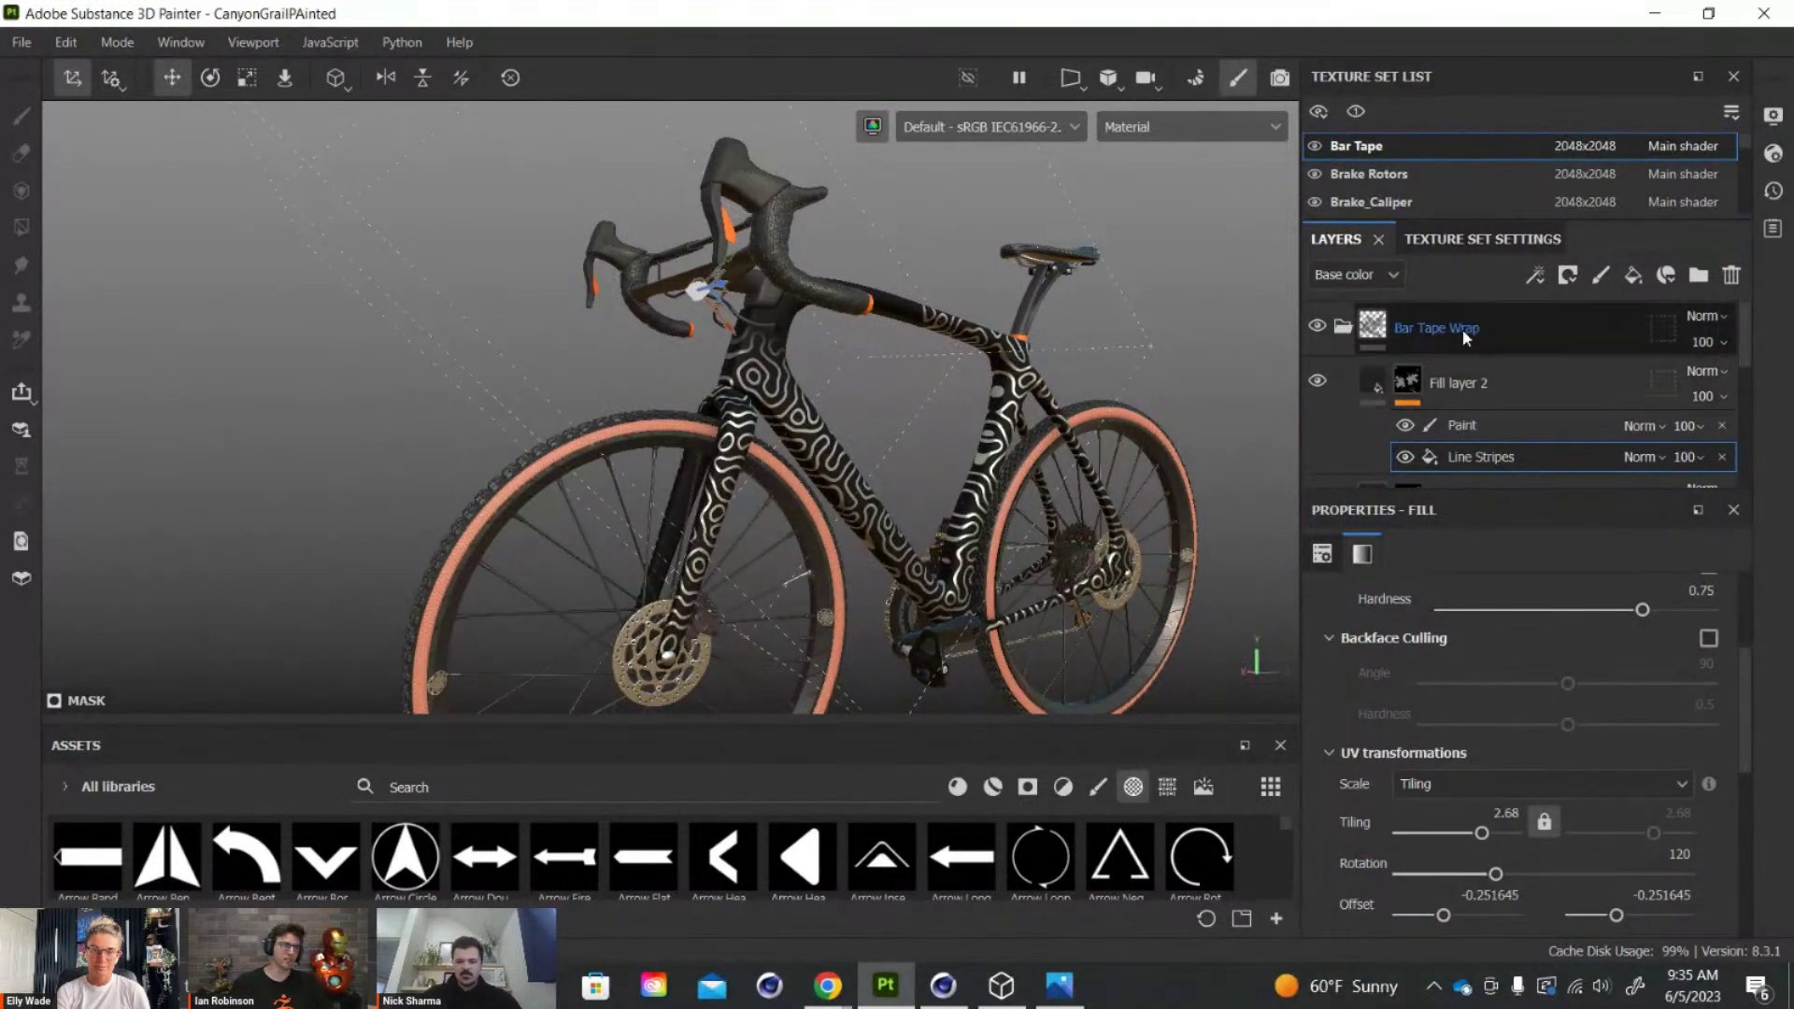
# Collapse the Bar Tape Wrap layer folder and examine the complete textured bike from both front sides
pyautogui.click(1342, 339)
pyautogui.click(1343, 327)
pyautogui.click(510, 380)
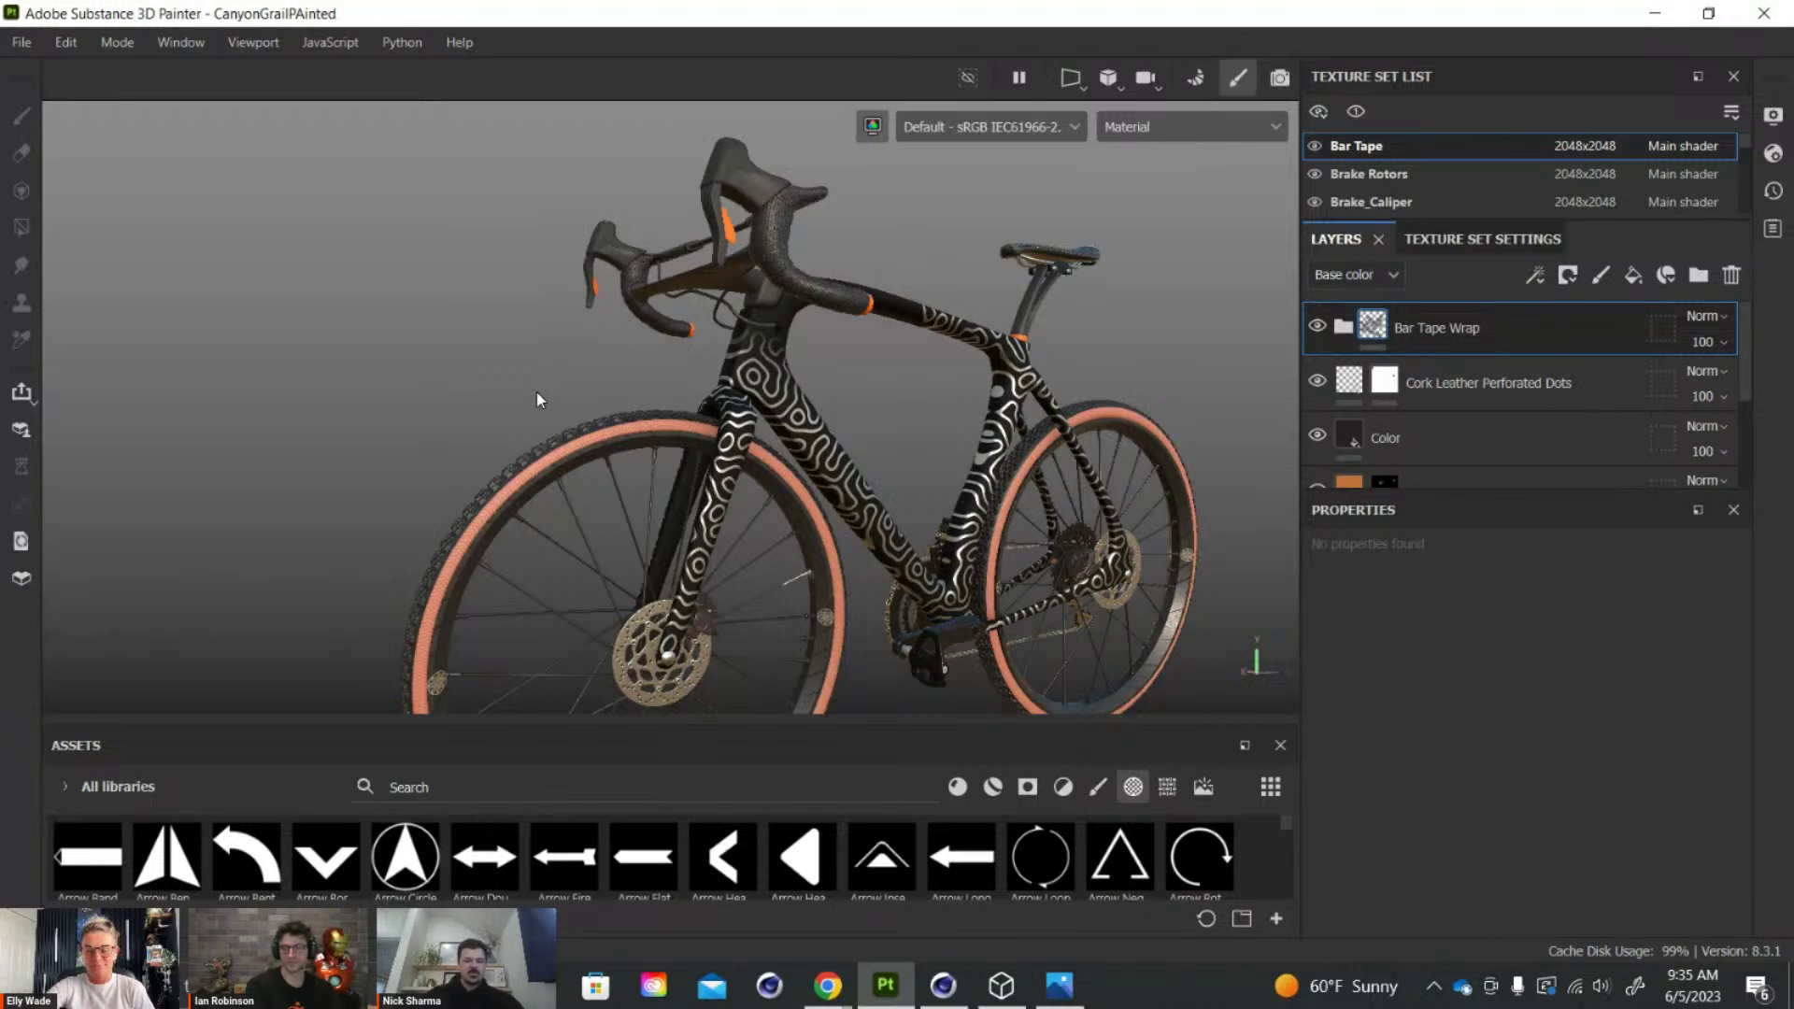
pyautogui.keyDown('alt'); pyautogui.moveTo(536, 390); pyautogui.dragTo(887, 358); pyautogui.keyUp('alt')
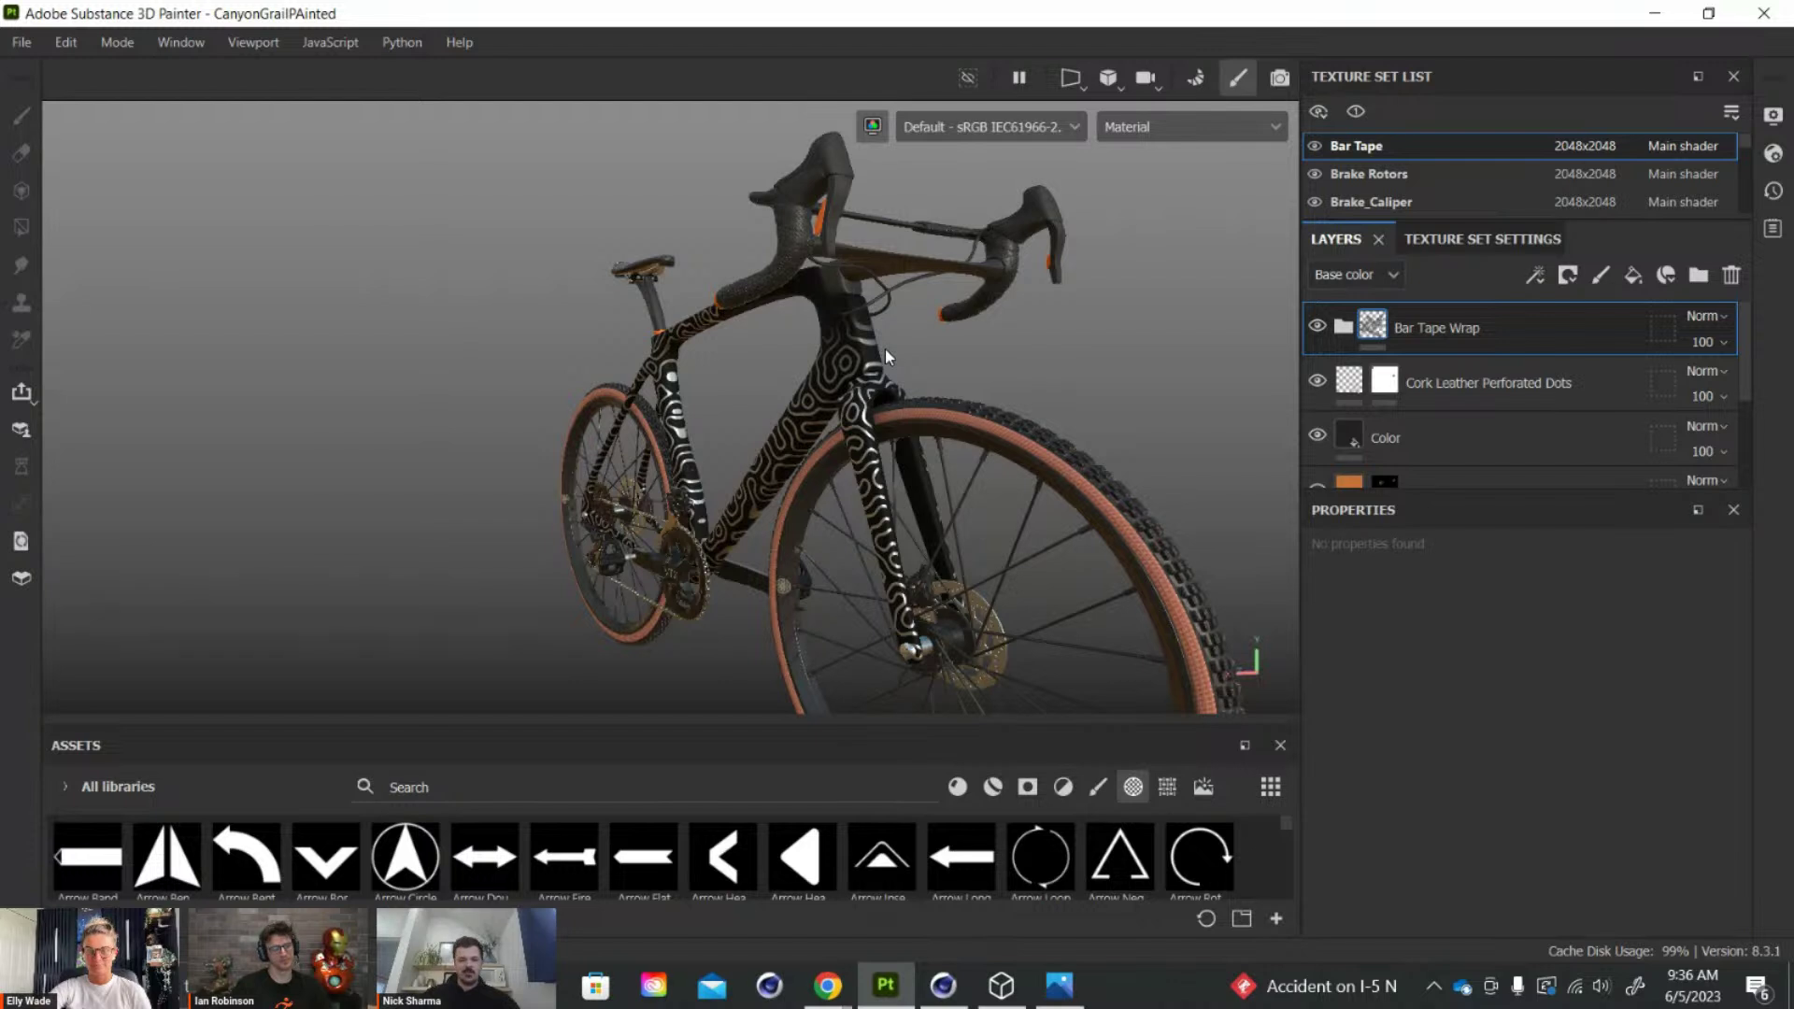
pyautogui.keyDown('alt'); pyautogui.moveTo(884, 350); pyautogui.dragTo(982, 356); pyautogui.keyUp('alt')
pyautogui.keyDown('alt'); pyautogui.moveTo(982, 364); pyautogui.dragTo(1010, 285, button='right'); pyautogui.keyUp('alt')
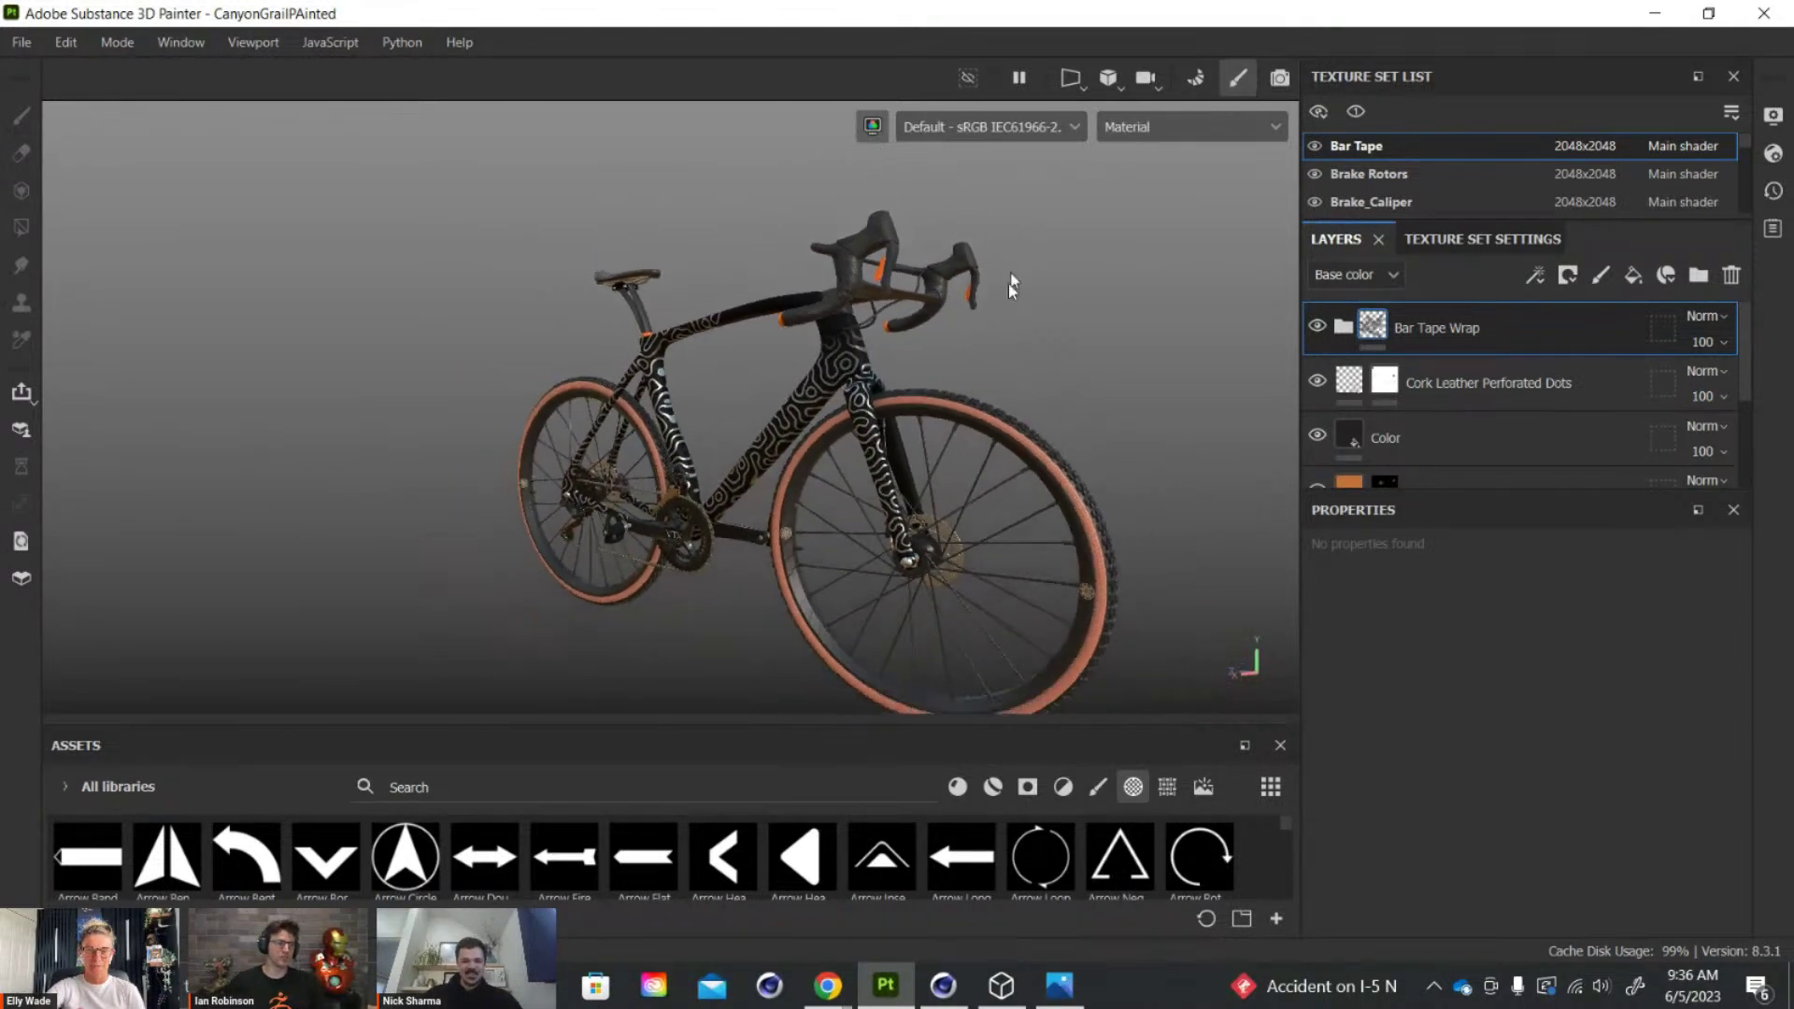
pyautogui.keyDown('alt'); pyautogui.moveTo(1010, 285); pyautogui.dragTo(1059, 305); pyautogui.keyUp('alt')
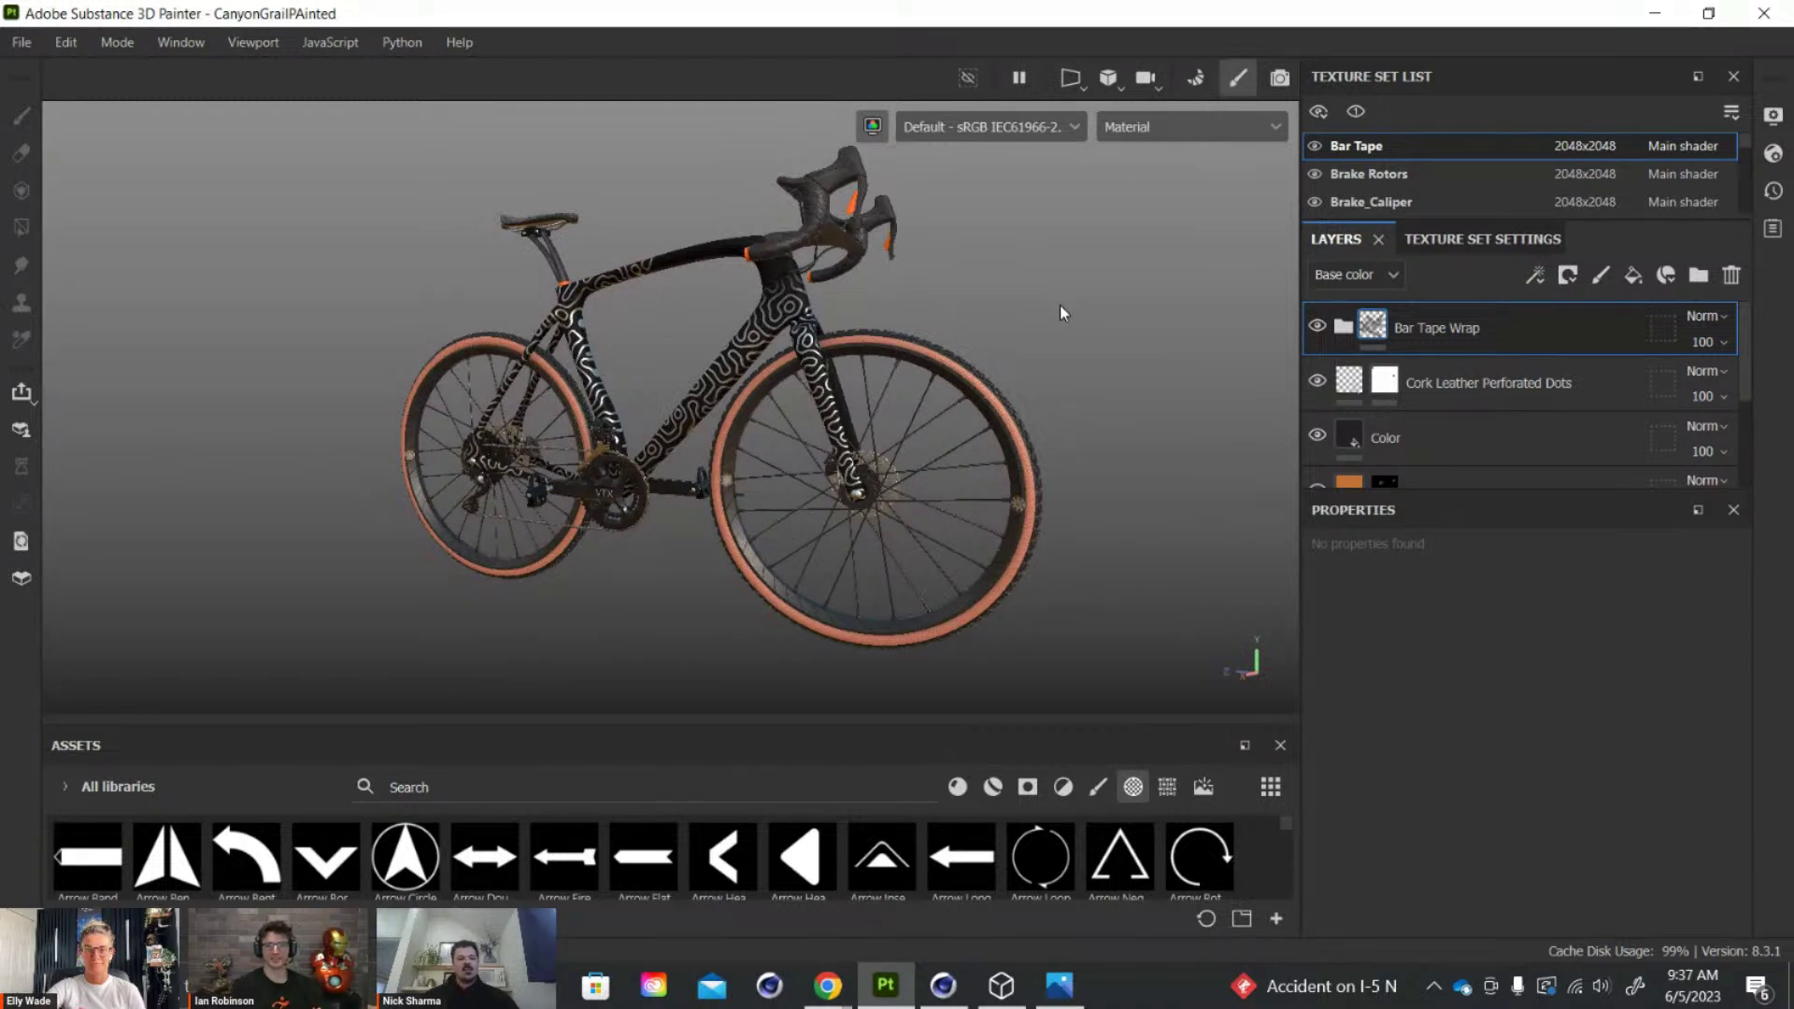
# Select the Wheelset texture set from the front wheel's rim close up
pyautogui.keyDown('alt'); pyautogui.moveTo(1041, 299); pyautogui.dragTo(878, 233); pyautogui.keyUp('alt')
pyautogui.keyDown('alt'); pyautogui.moveTo(878, 233); pyautogui.dragTo(836, 155, button='middle'); pyautogui.keyUp('alt')
pyautogui.keyDown('alt'); pyautogui.moveTo(785, 545); pyautogui.dragTo(1278, 813, button='right'); pyautogui.keyUp('alt')
pyautogui.keyDown('alt'); pyautogui.moveTo(830, 485); pyautogui.dragTo(1084, 687, button='right'); pyautogui.keyUp('alt')
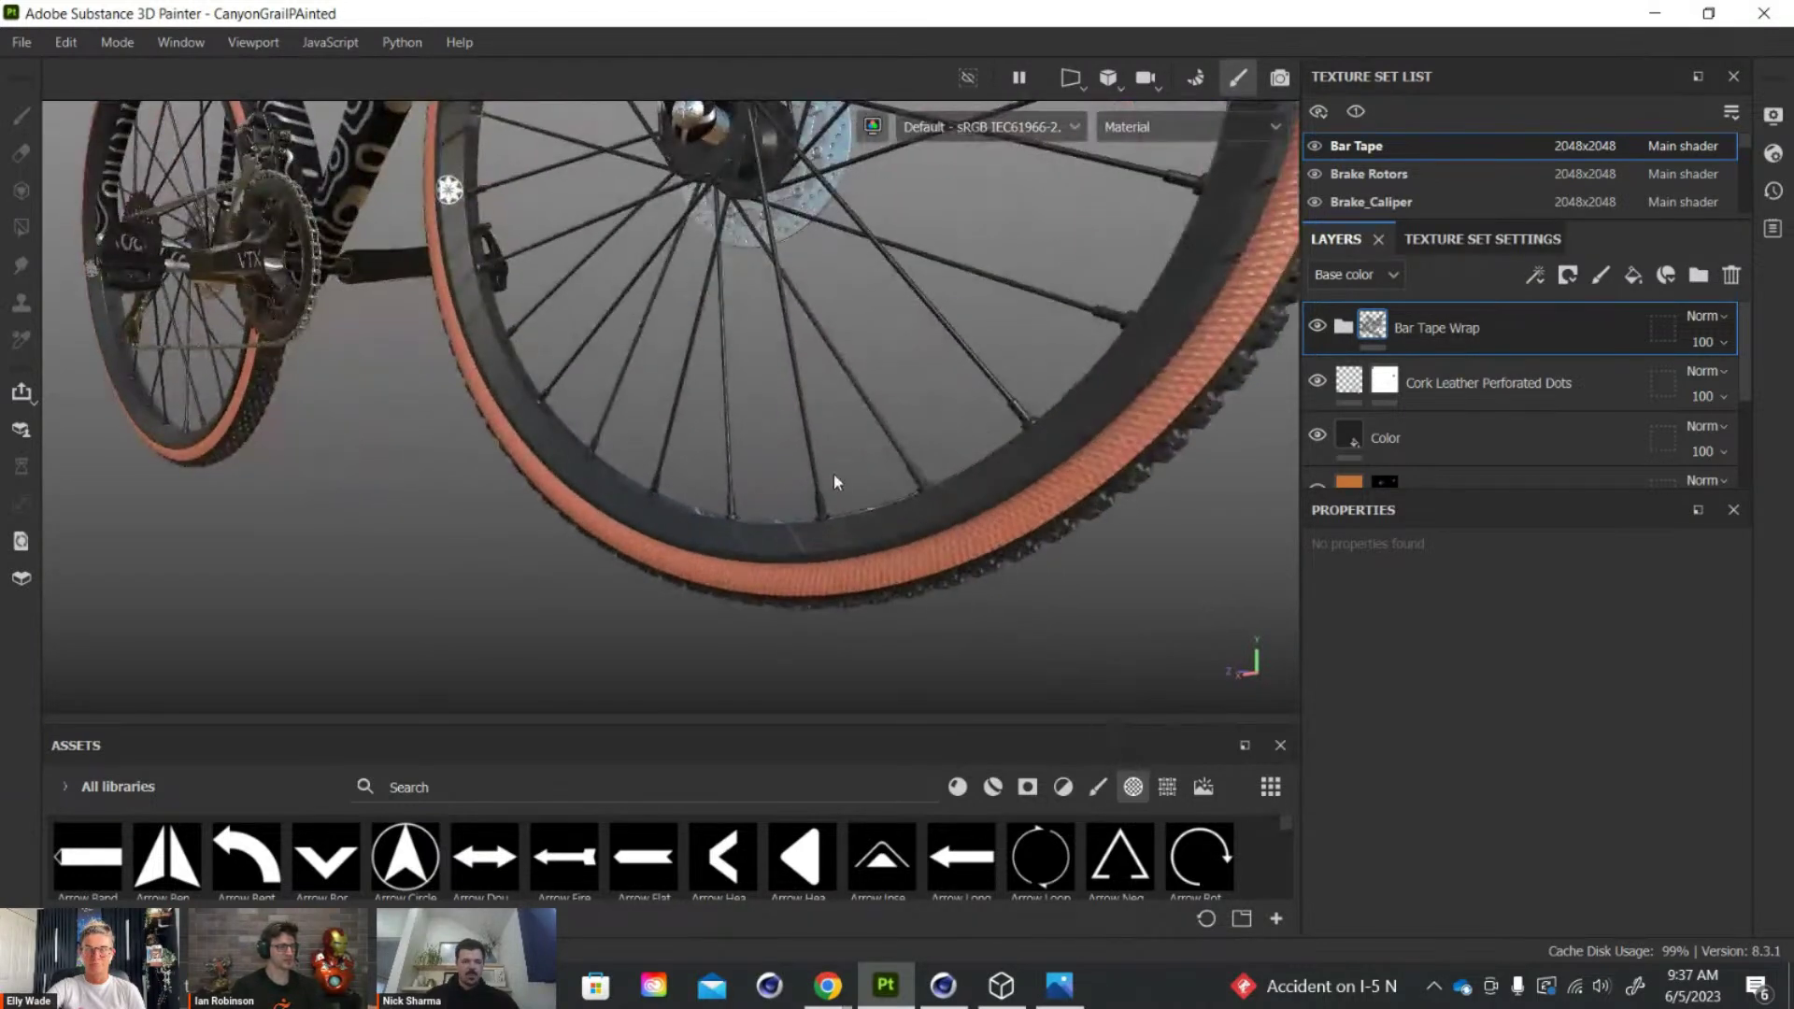
pyautogui.keyDown('alt'); pyautogui.moveTo(751, 516); pyautogui.dragTo(933, 618, button='right'); pyautogui.keyUp('alt')
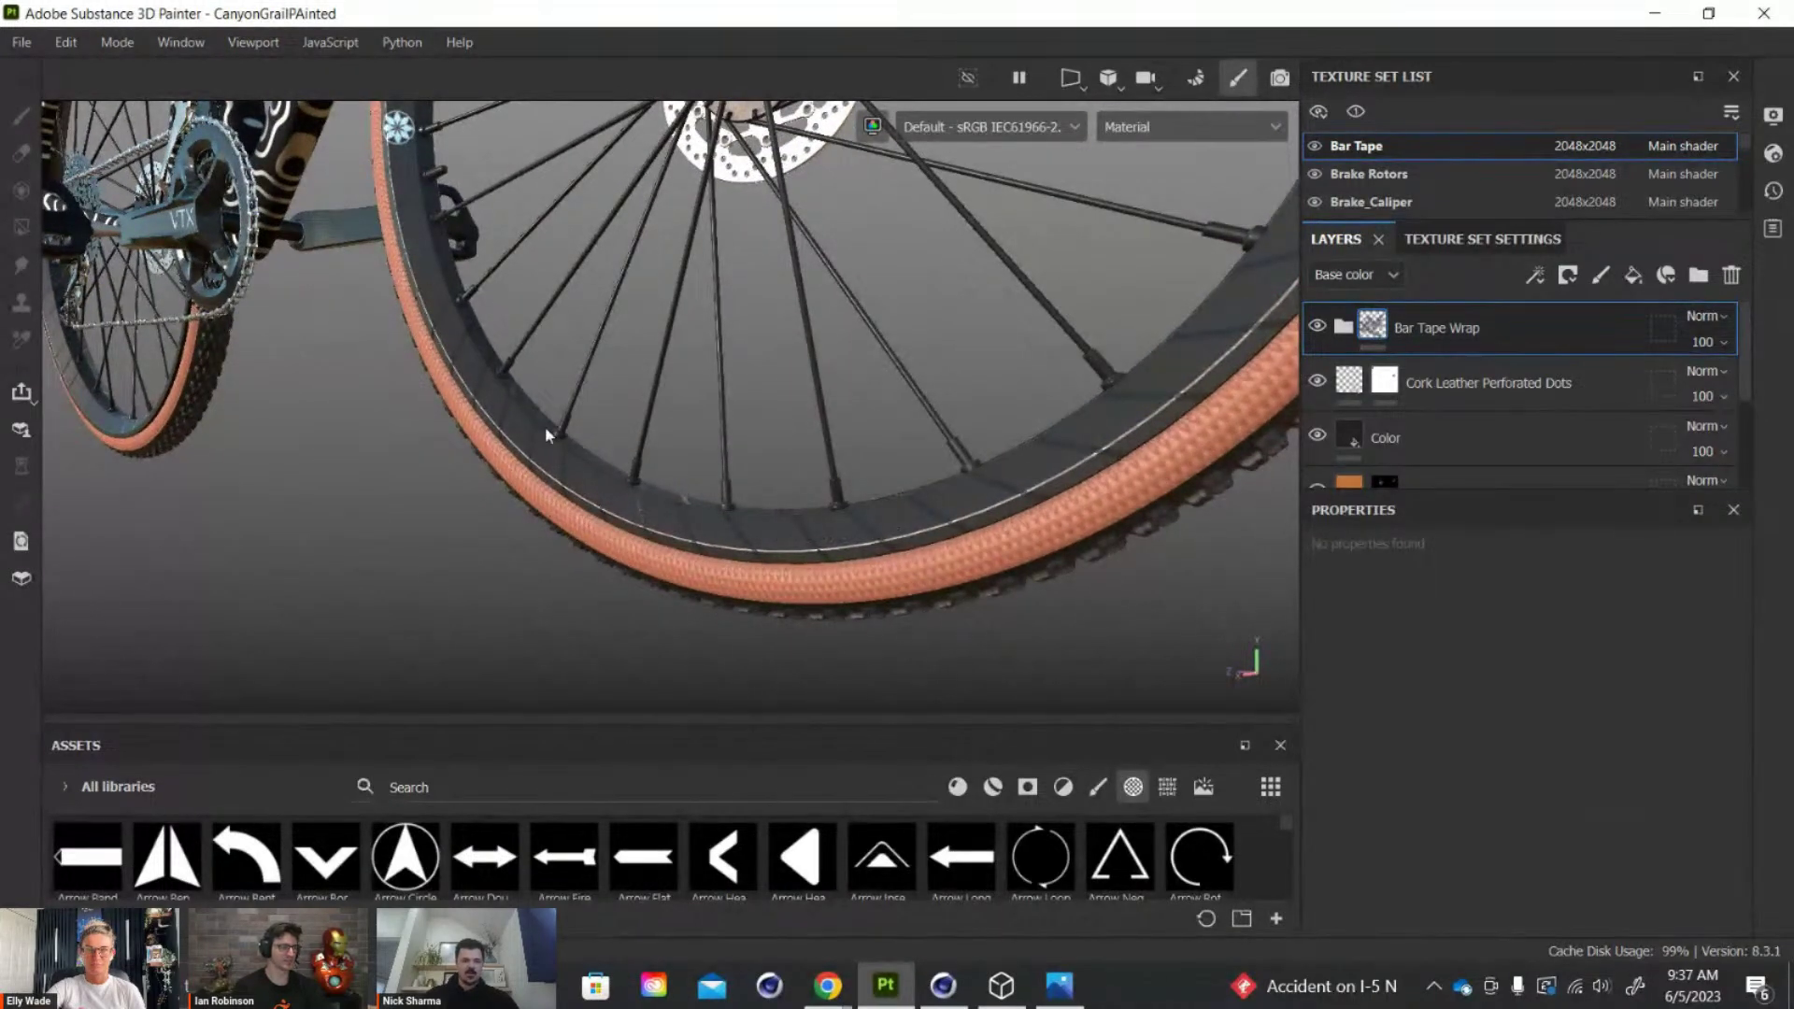
pyautogui.click(911, 530)
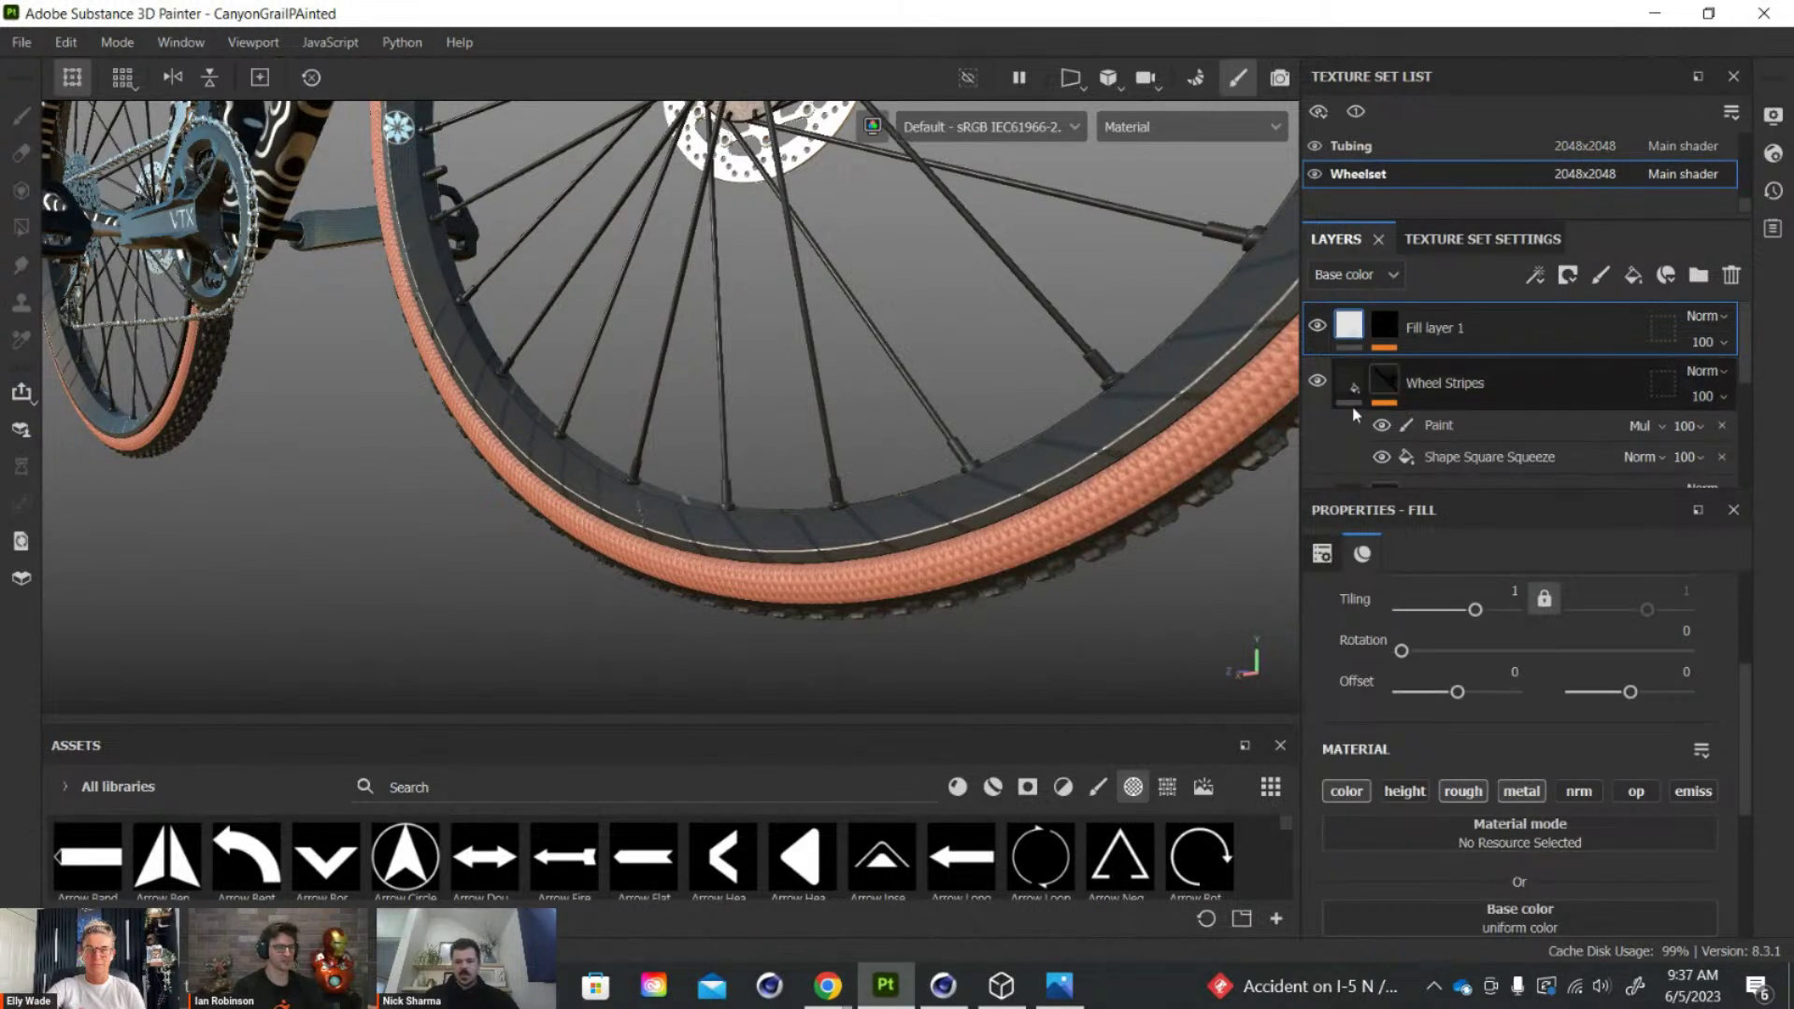
# Hide and show the metal_coated layer to compare the rim with and without its coating
pyautogui.scroll(-1, 1334, 421)
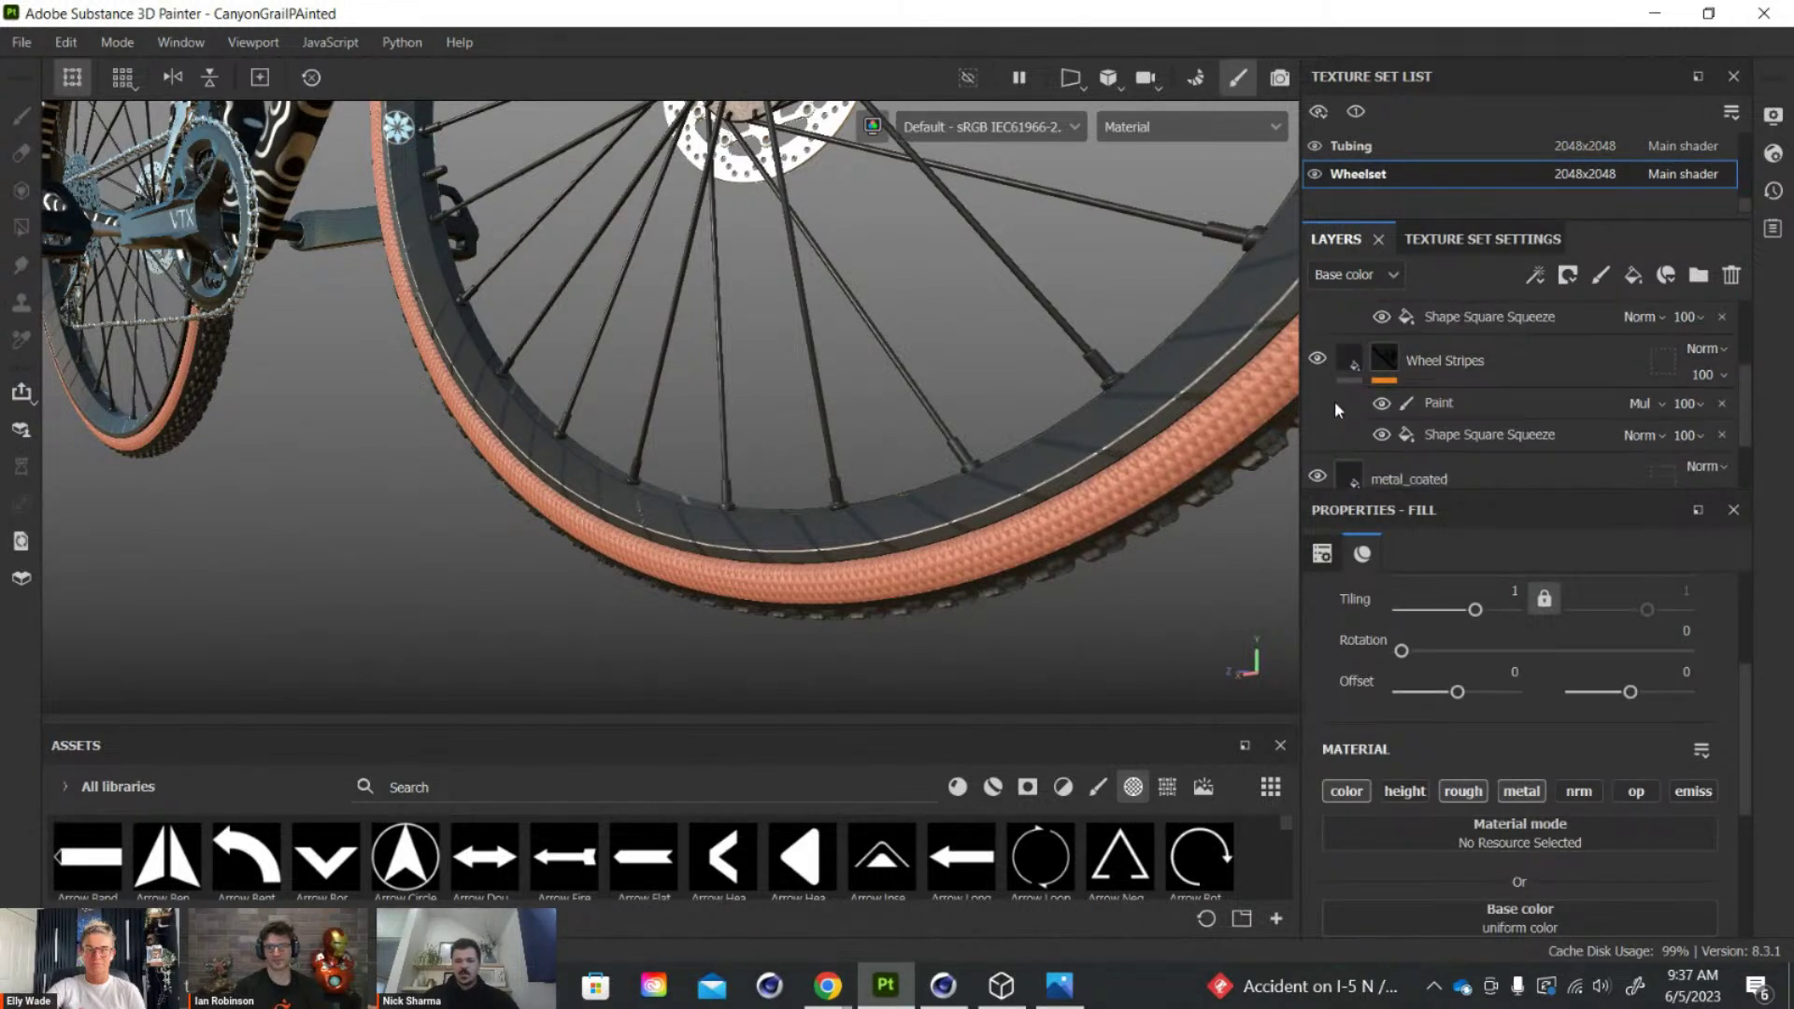
pyautogui.scroll(-2, 1334, 409)
pyautogui.click(1317, 391)
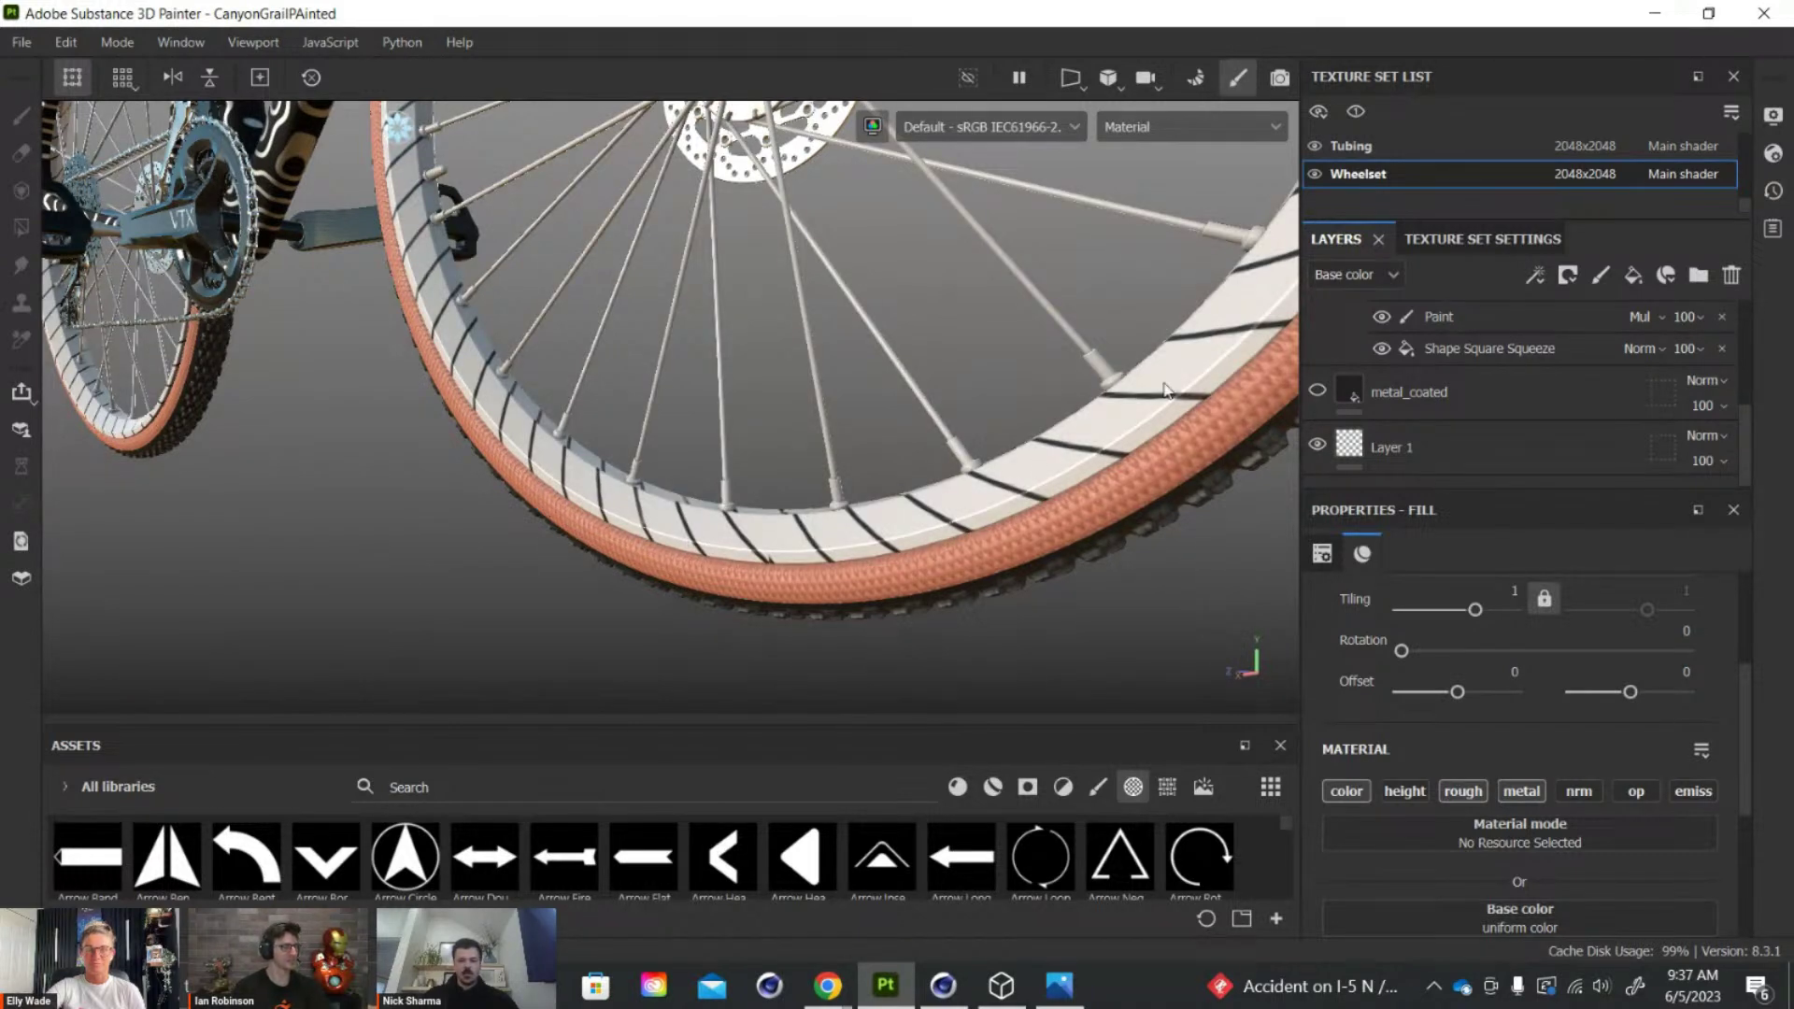
pyautogui.click(1317, 392)
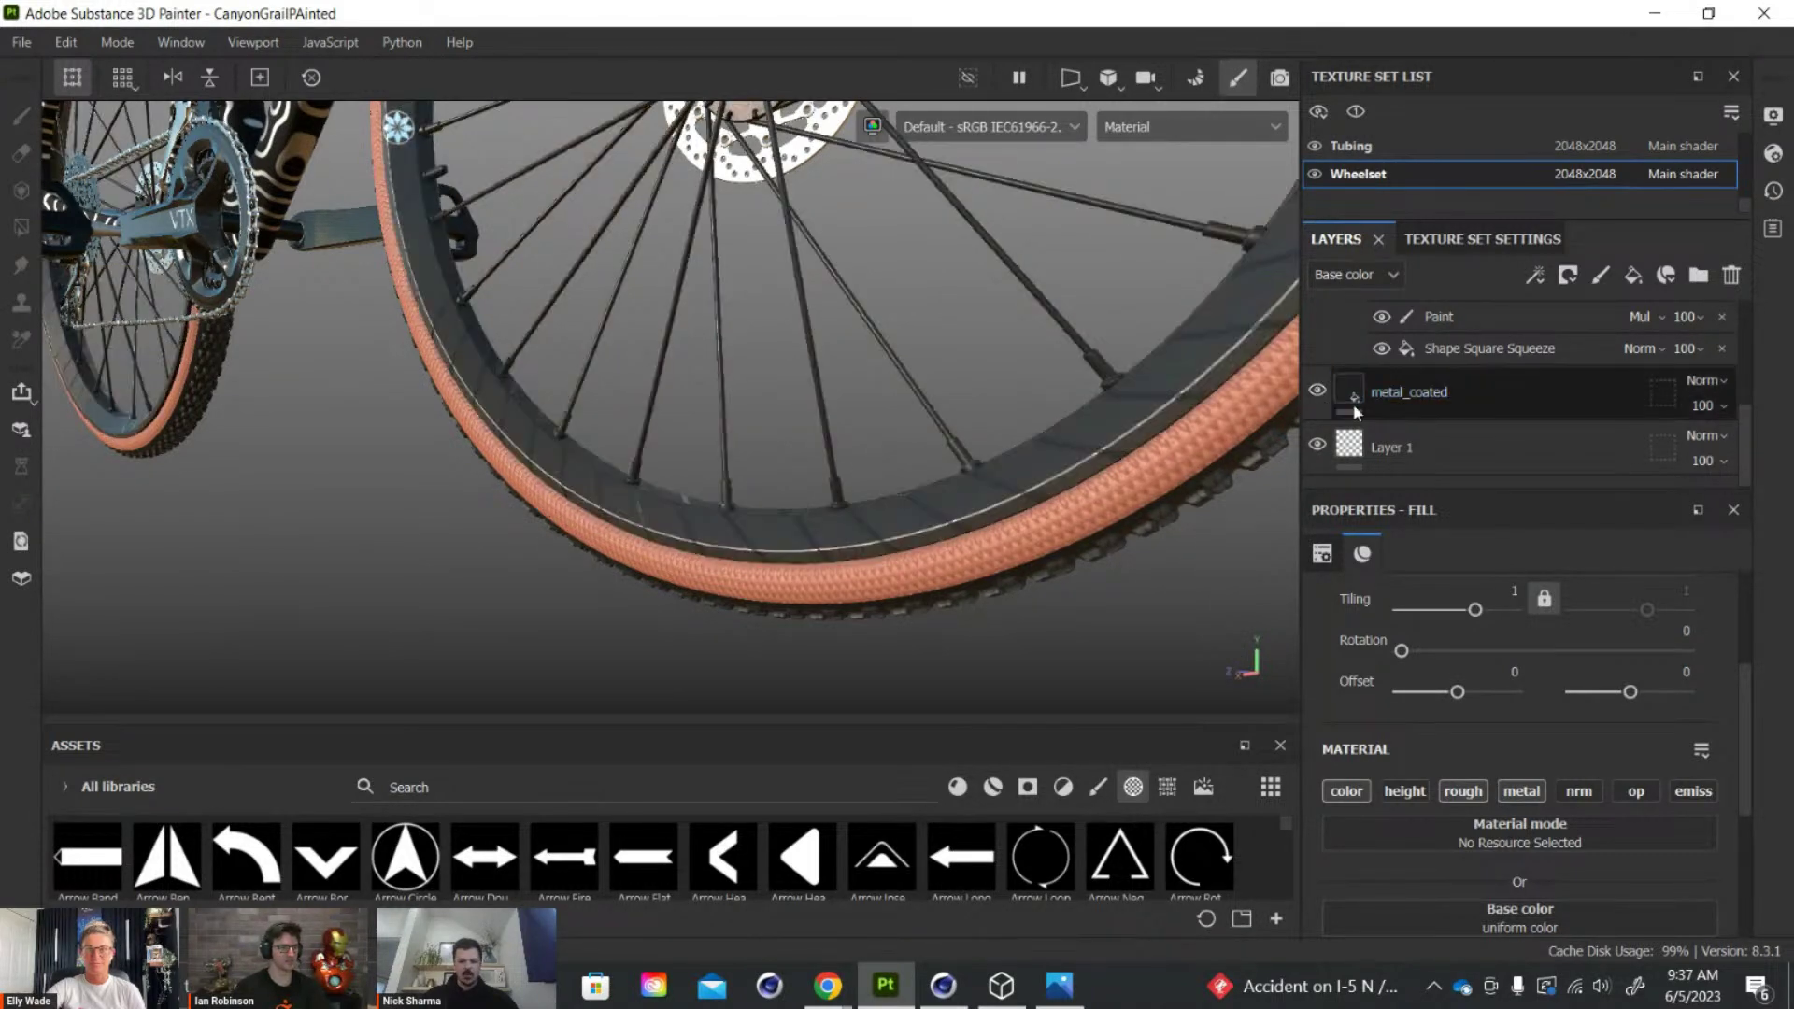
pyautogui.scroll(2, 1392, 417)
pyautogui.scroll(-3, 1394, 416)
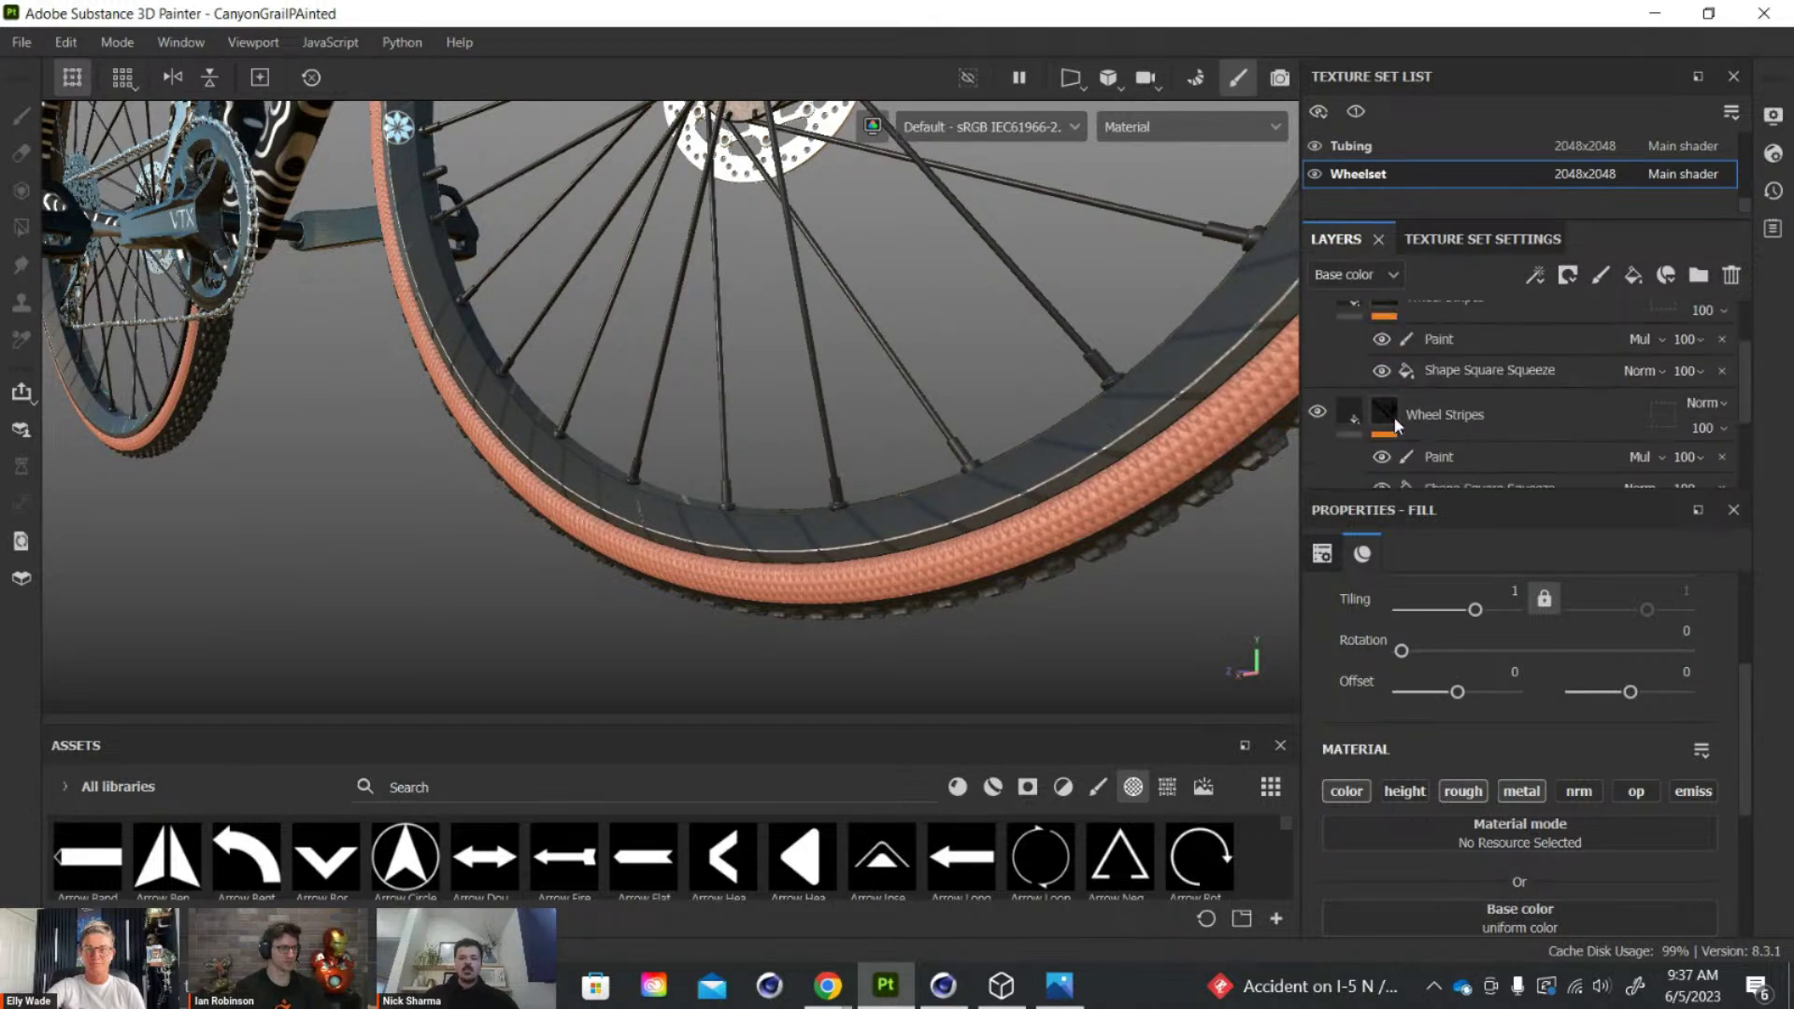
pyautogui.scroll(1, 1394, 417)
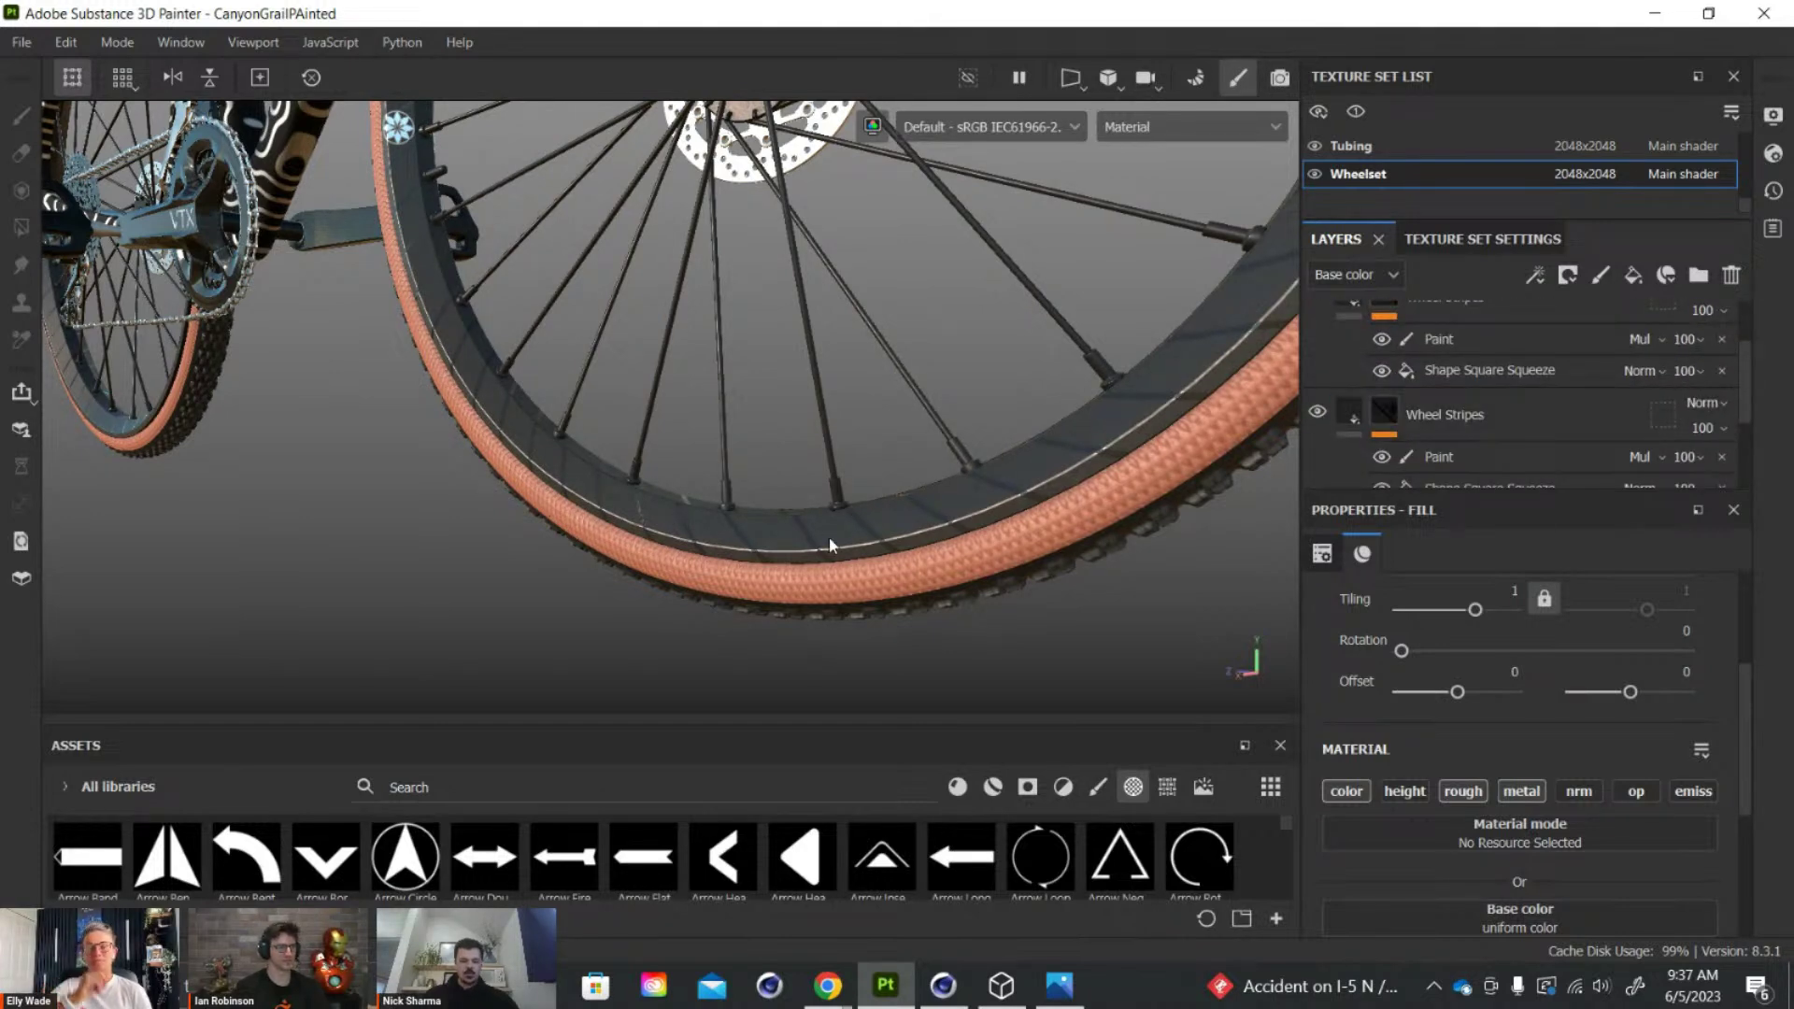
# Open the Wheel Stripes layers' masks and toggle the Shape Square Squeeze fill effects to compare the rim stripes
pyautogui.keyDown('alt'); pyautogui.moveTo(993, 540); pyautogui.dragTo(863, 524); pyautogui.keyUp('alt')
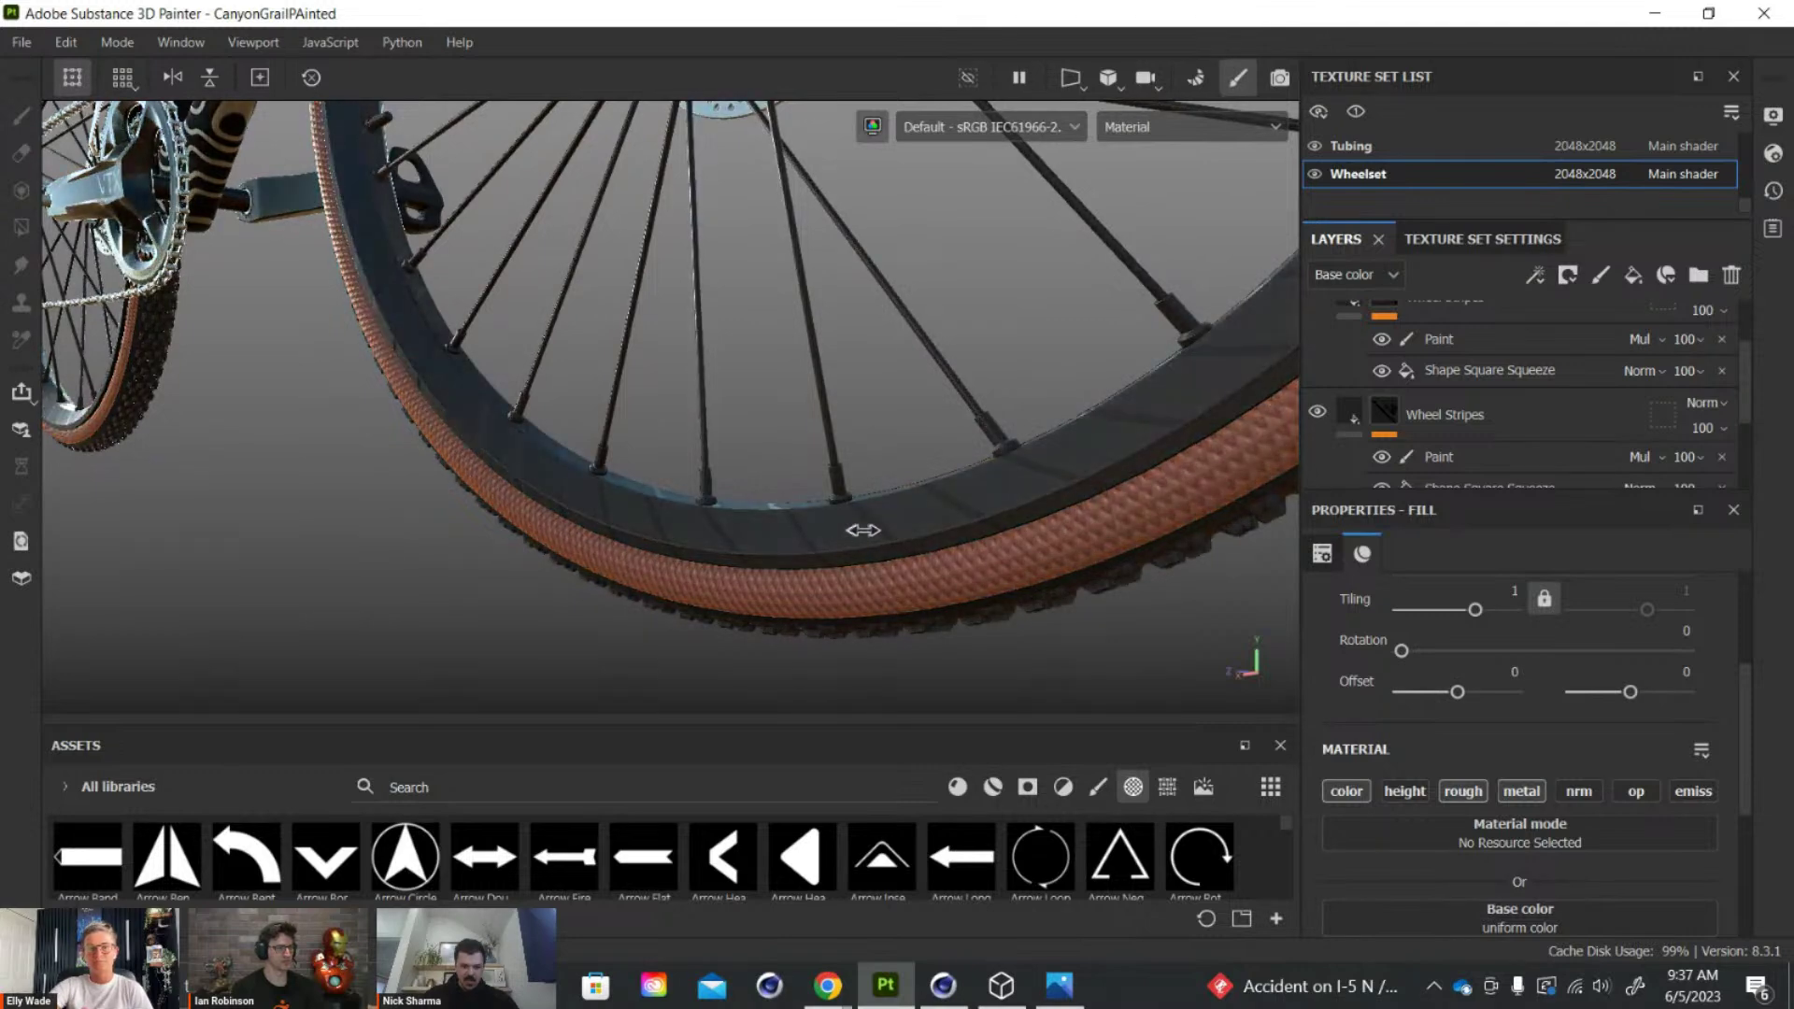
pyautogui.click(1354, 420)
pyautogui.click(1398, 421)
pyautogui.click(1359, 346)
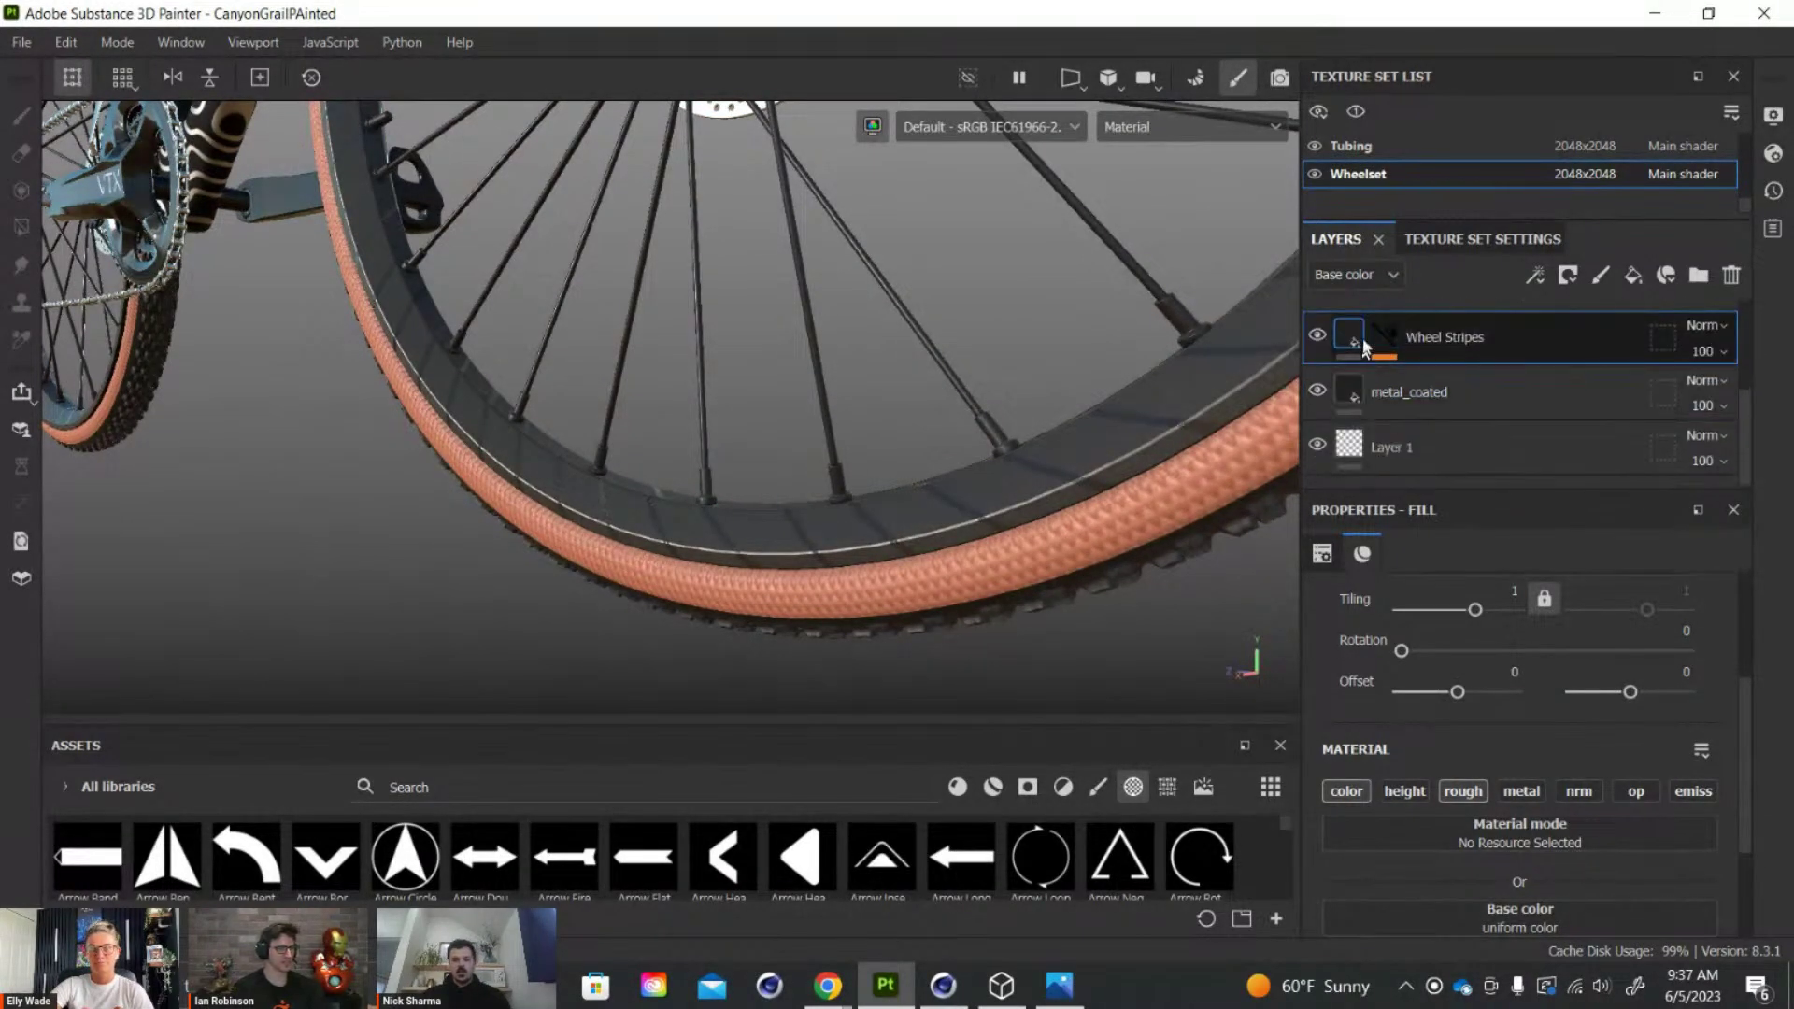
pyautogui.click(1356, 339)
pyautogui.click(1489, 411)
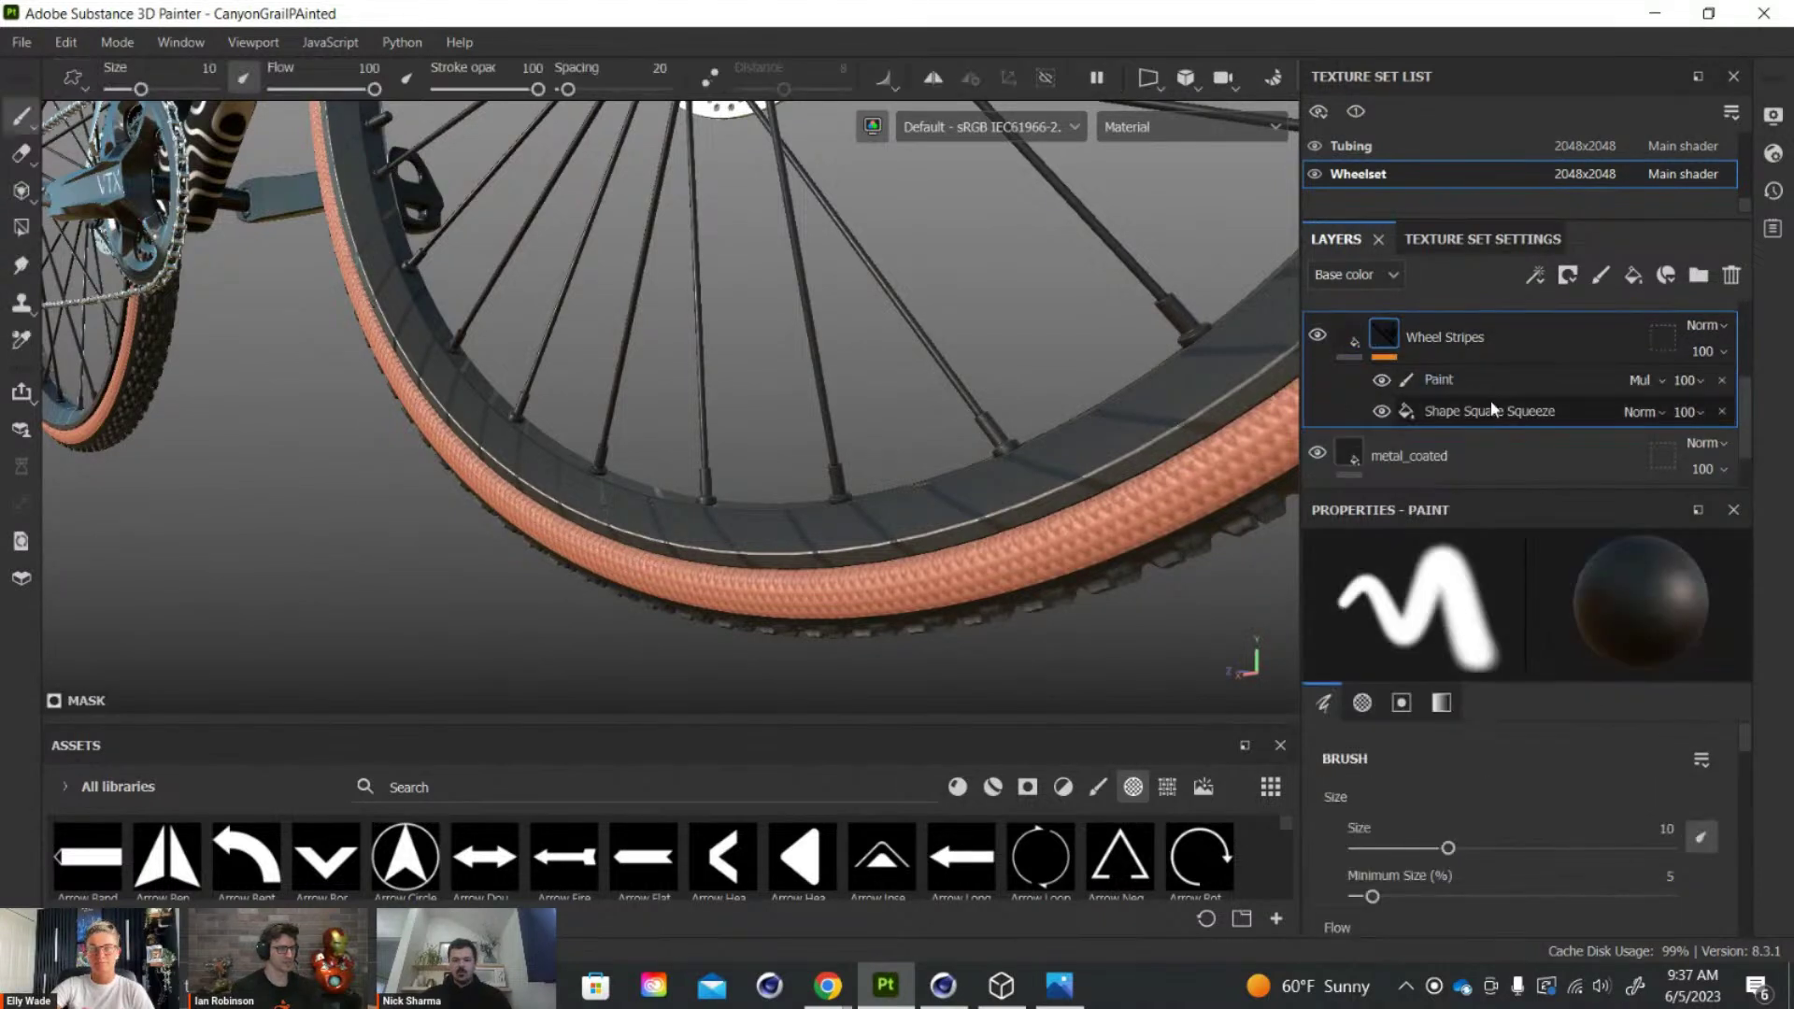
pyautogui.click(1380, 412)
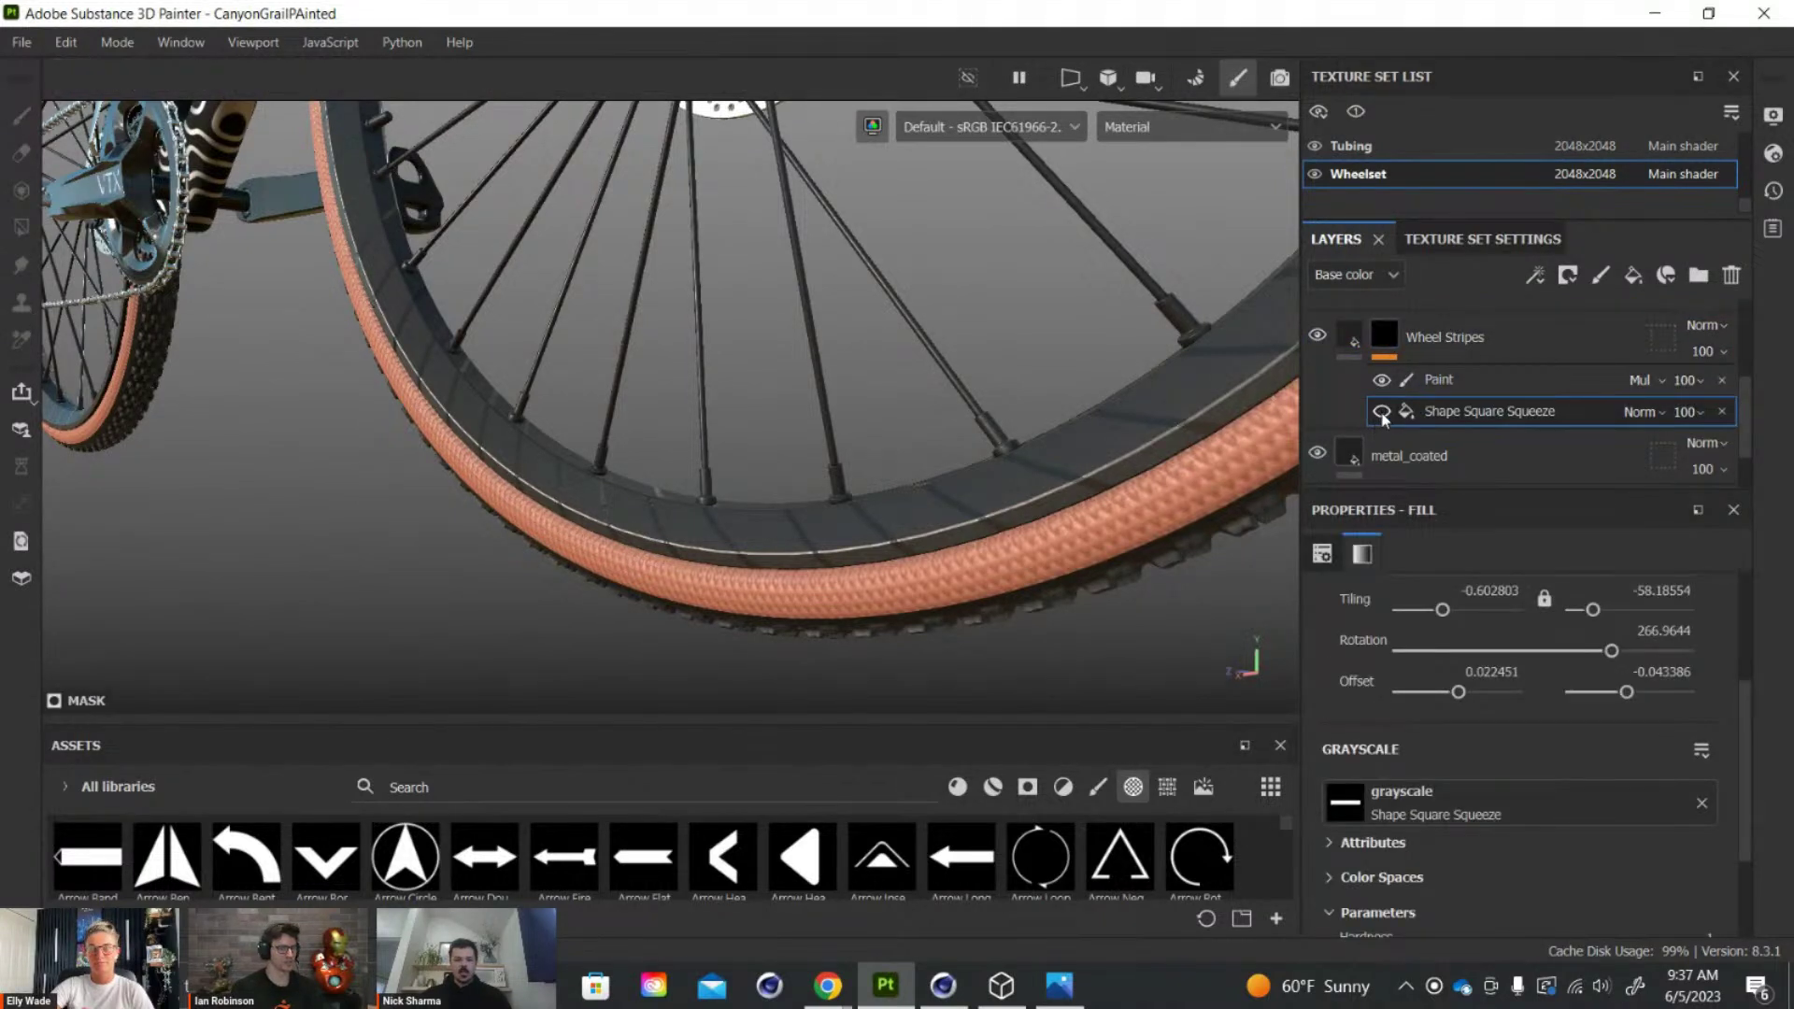
pyautogui.click(1383, 437)
pyautogui.click(1383, 436)
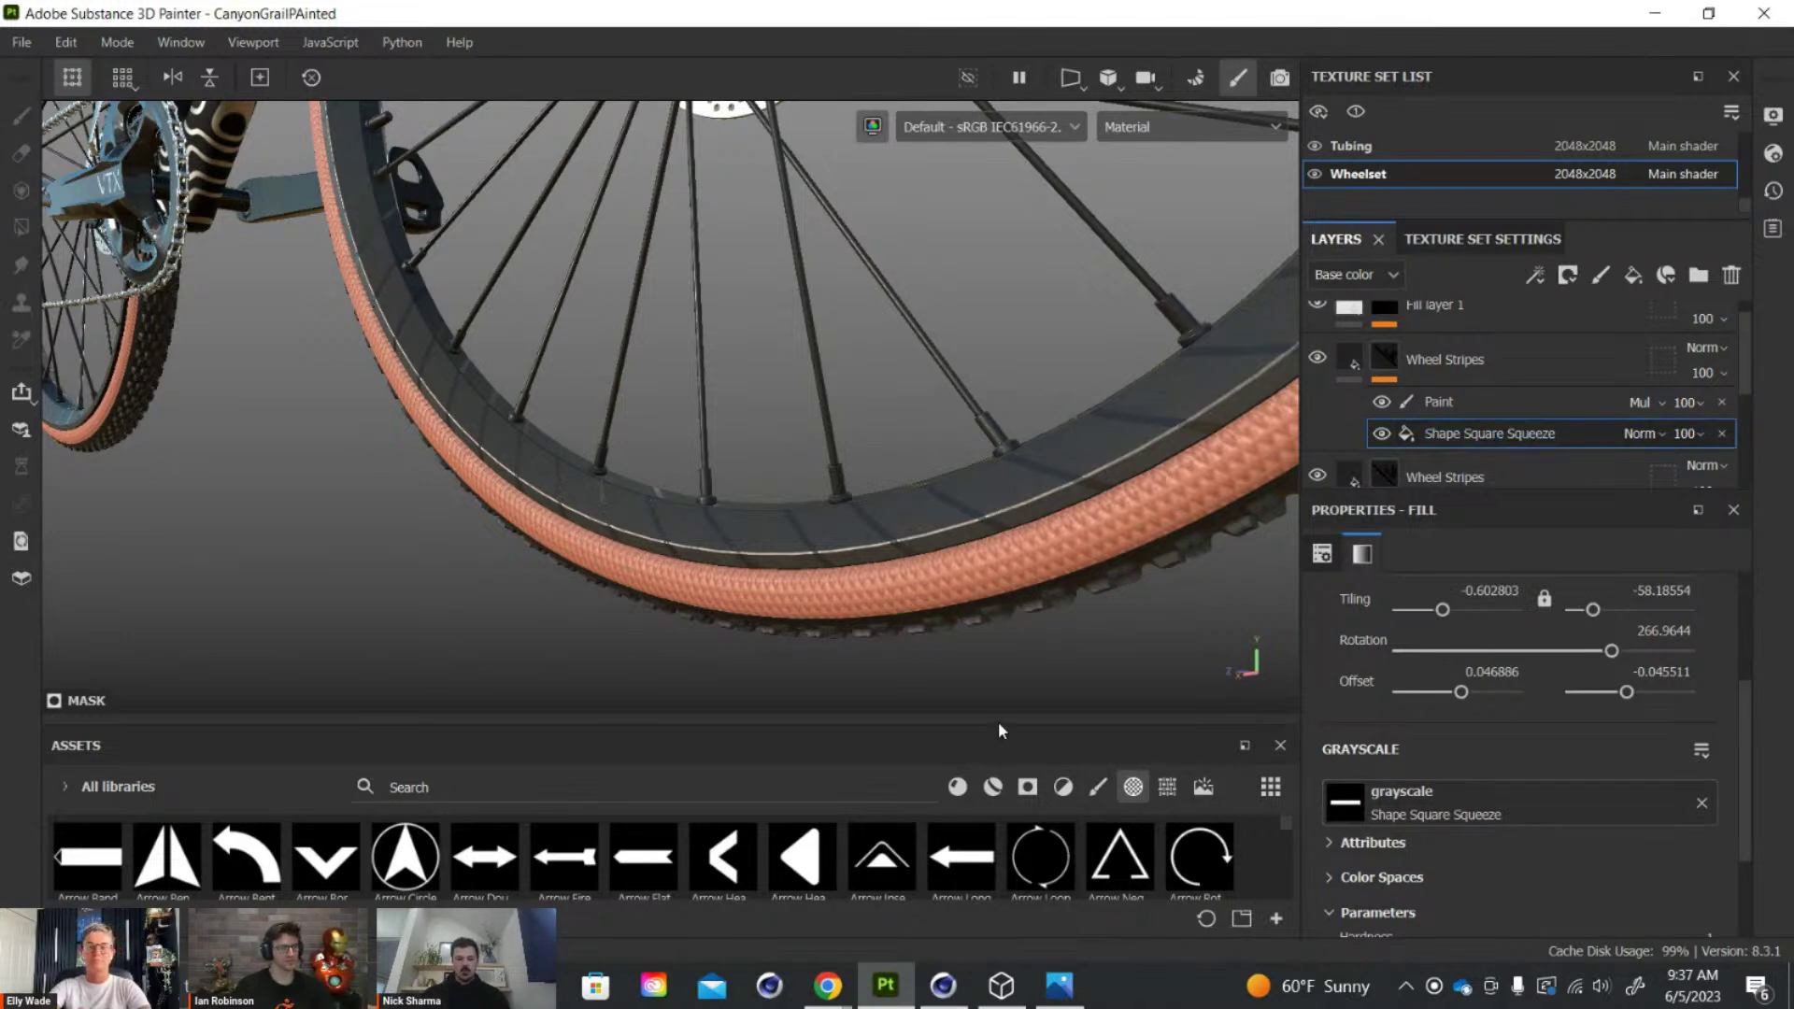
# Turn off the color channel of the upper Wheel Stripes layer, leaving only roughness active, and examine the rim's reflections
pyautogui.moveTo(998, 724); pyautogui.dragTo(998, 576)
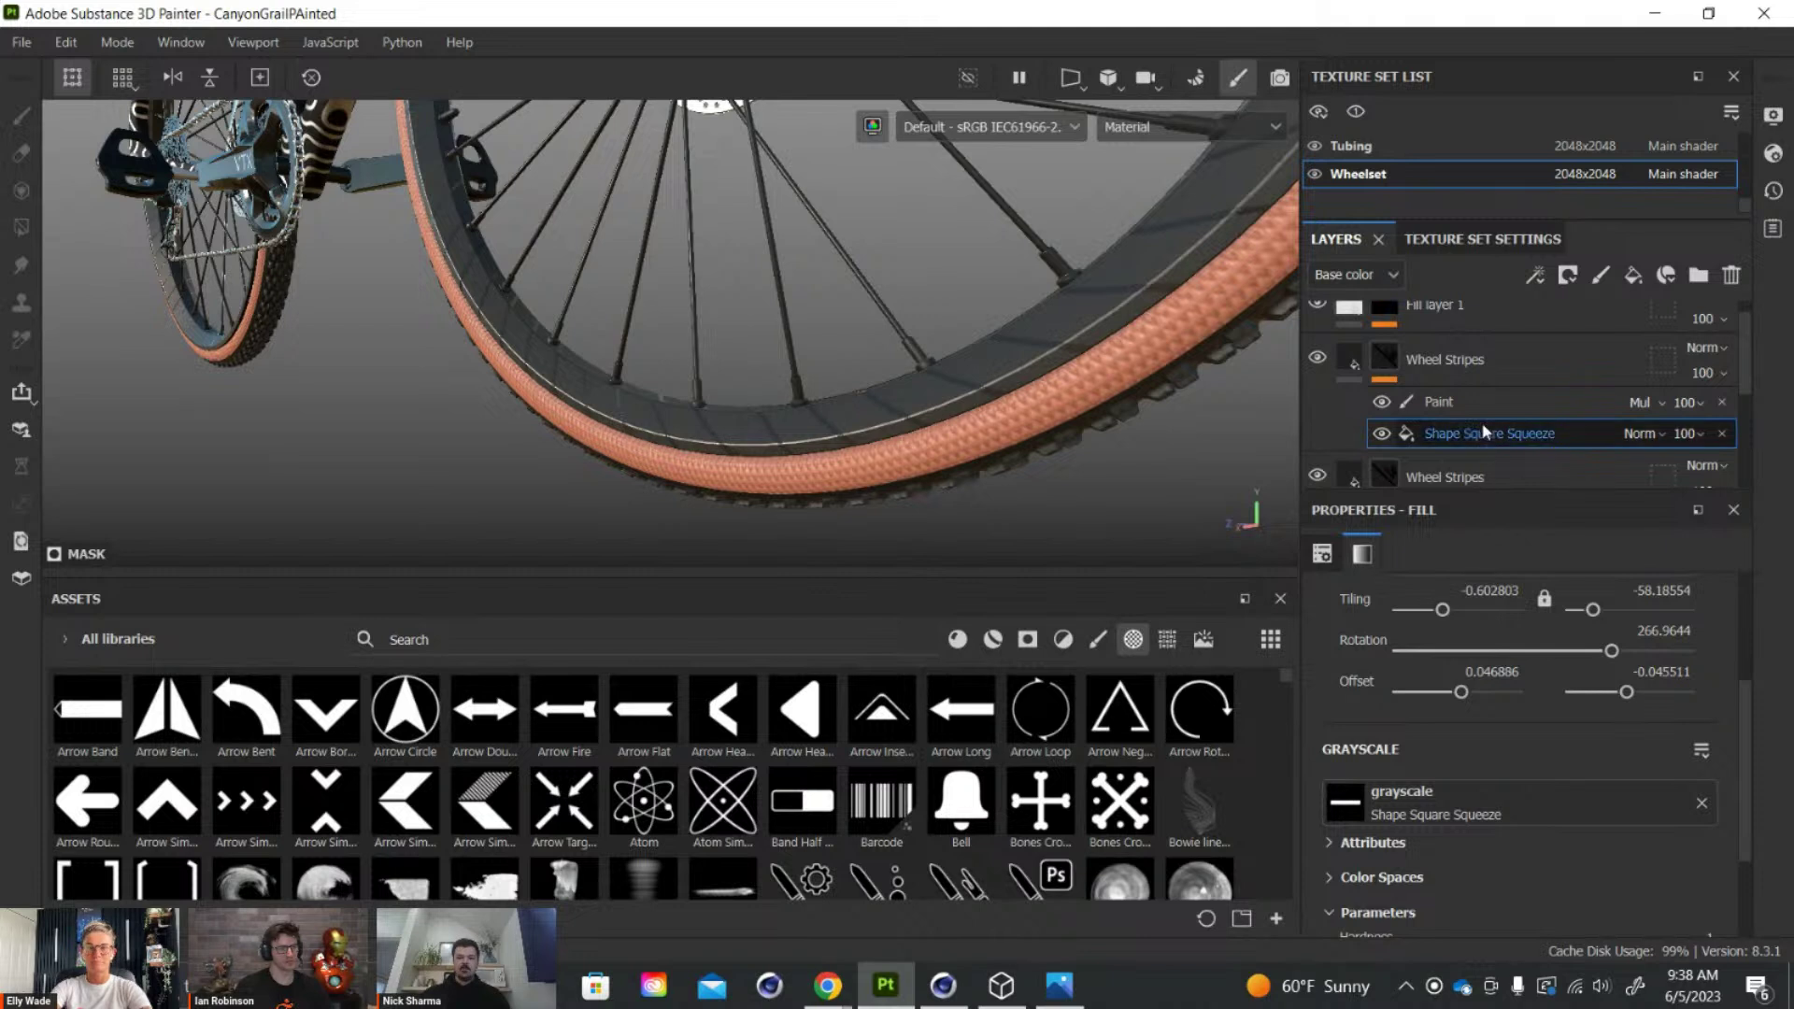
pyautogui.click(1357, 365)
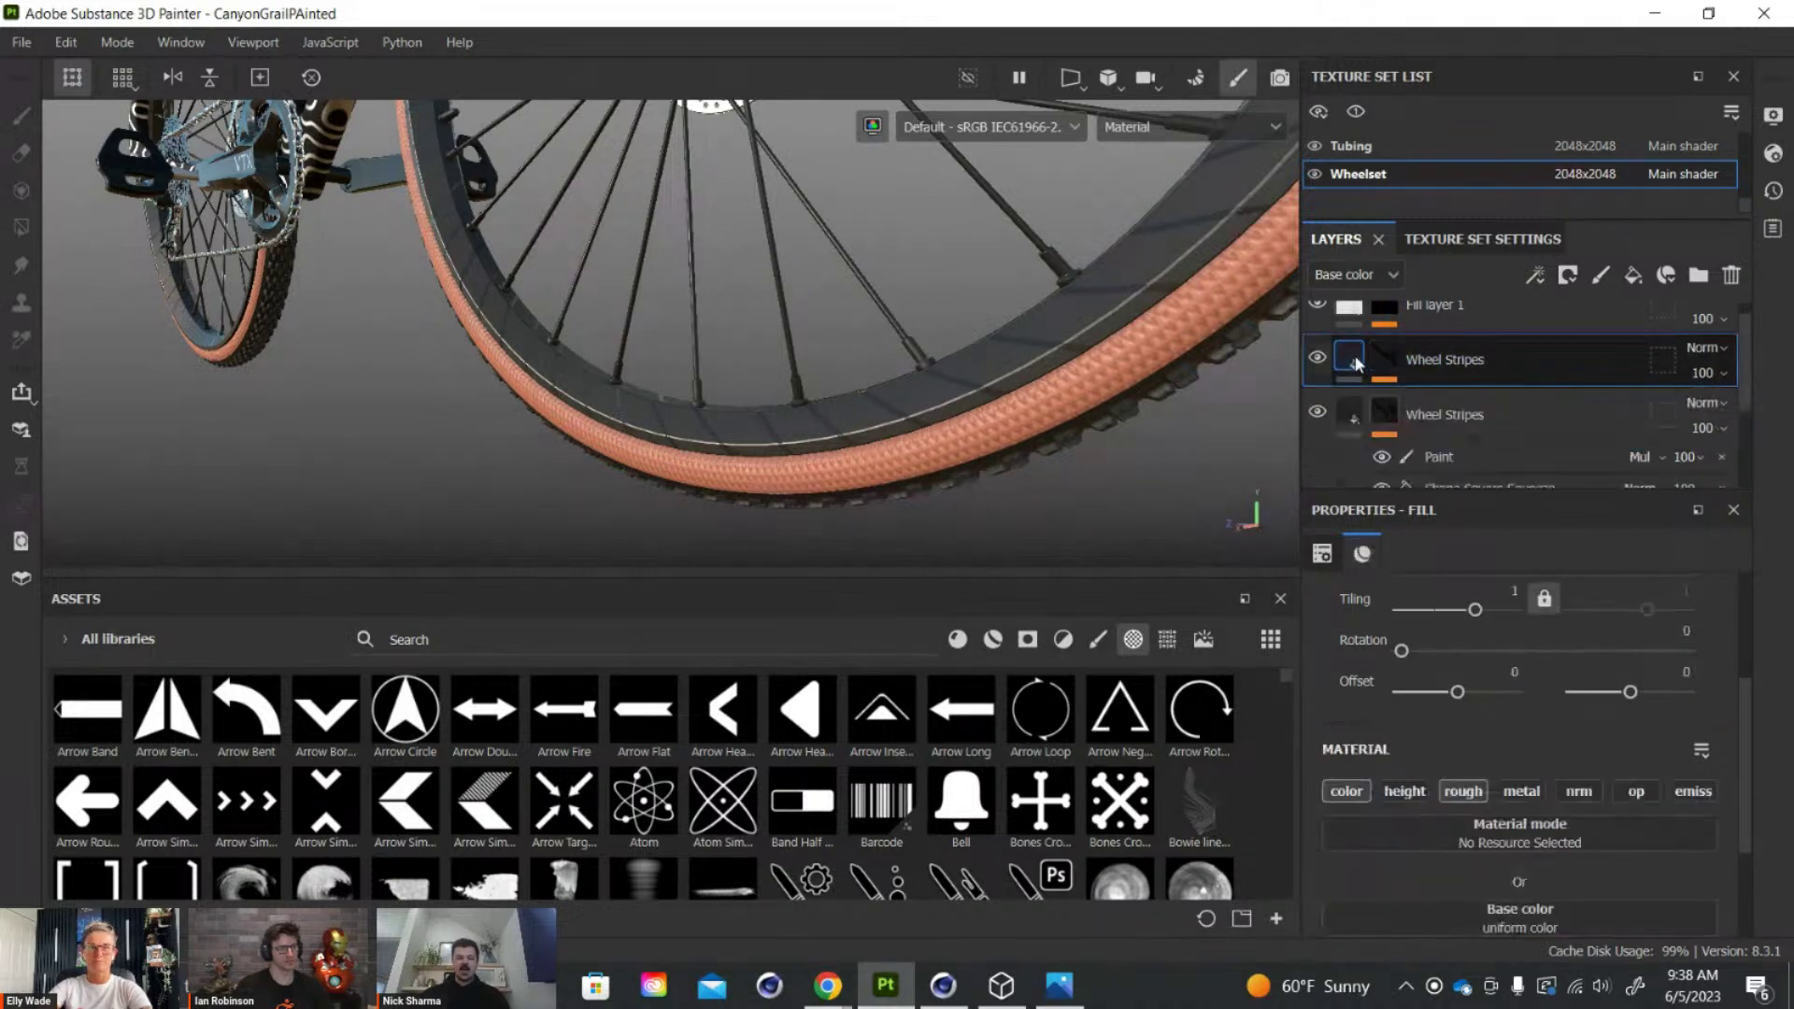
pyautogui.click(1366, 788)
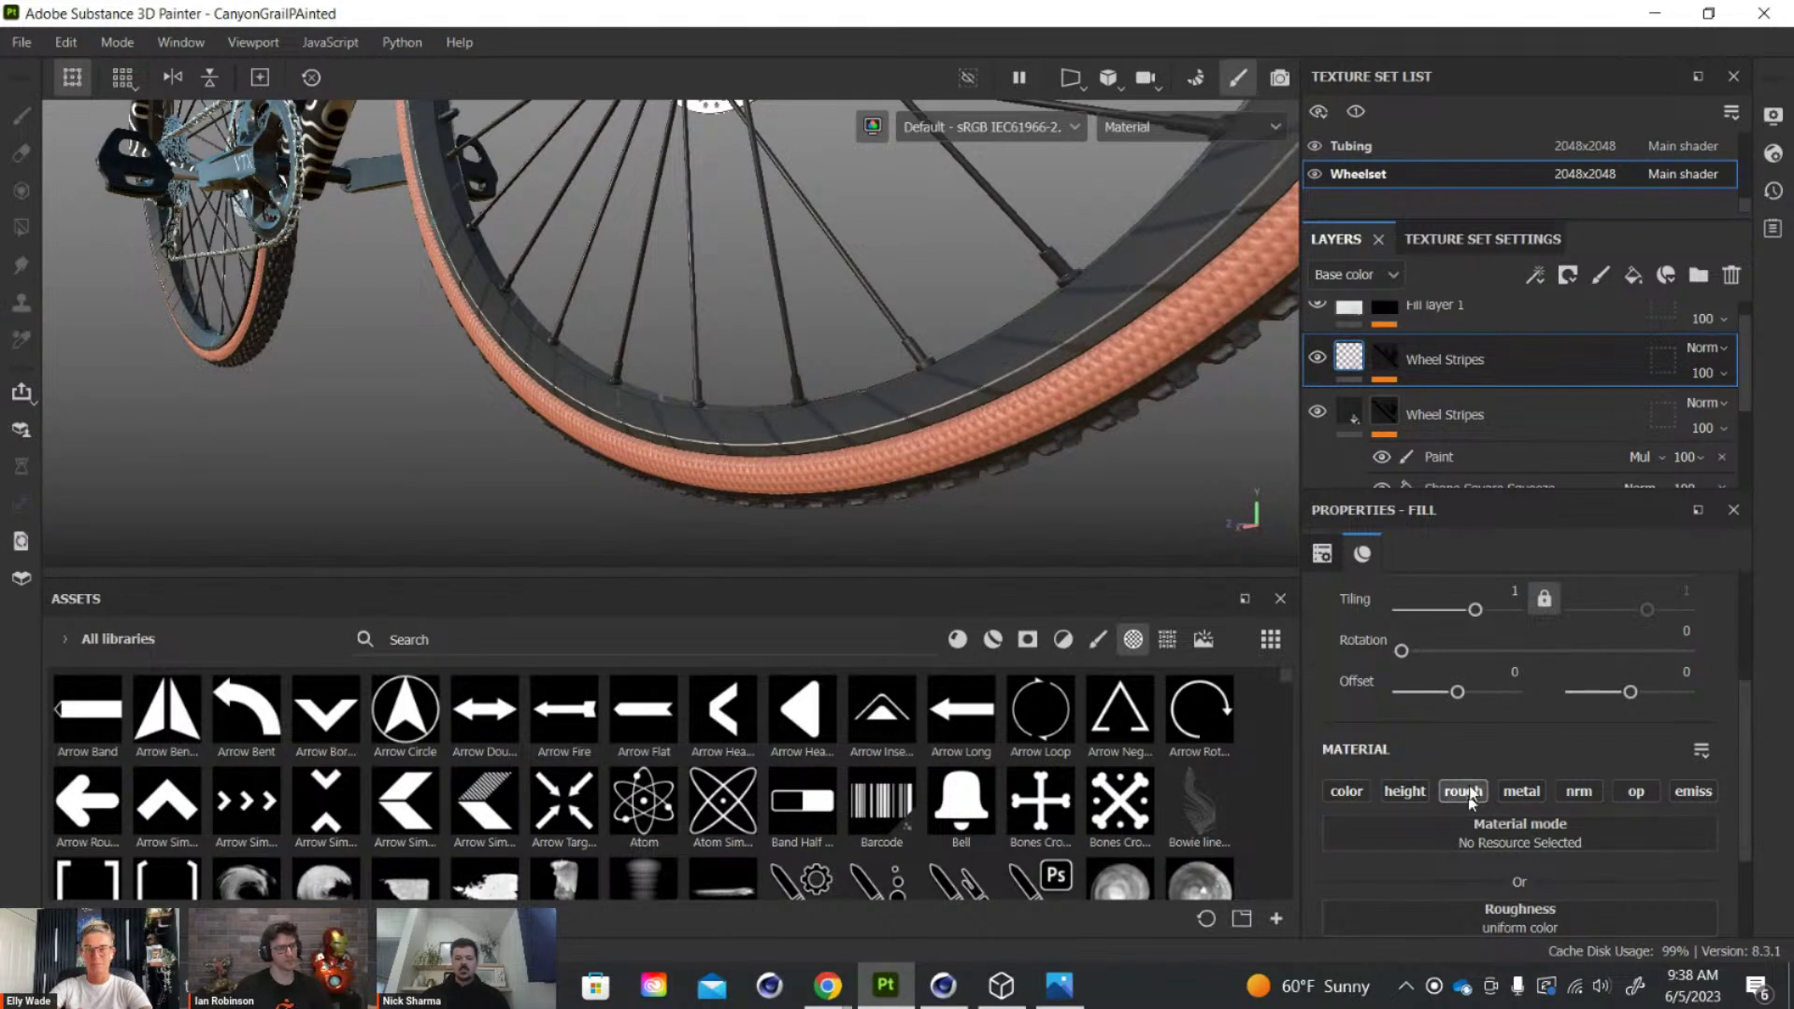
pyautogui.scroll(-1, 1474, 783)
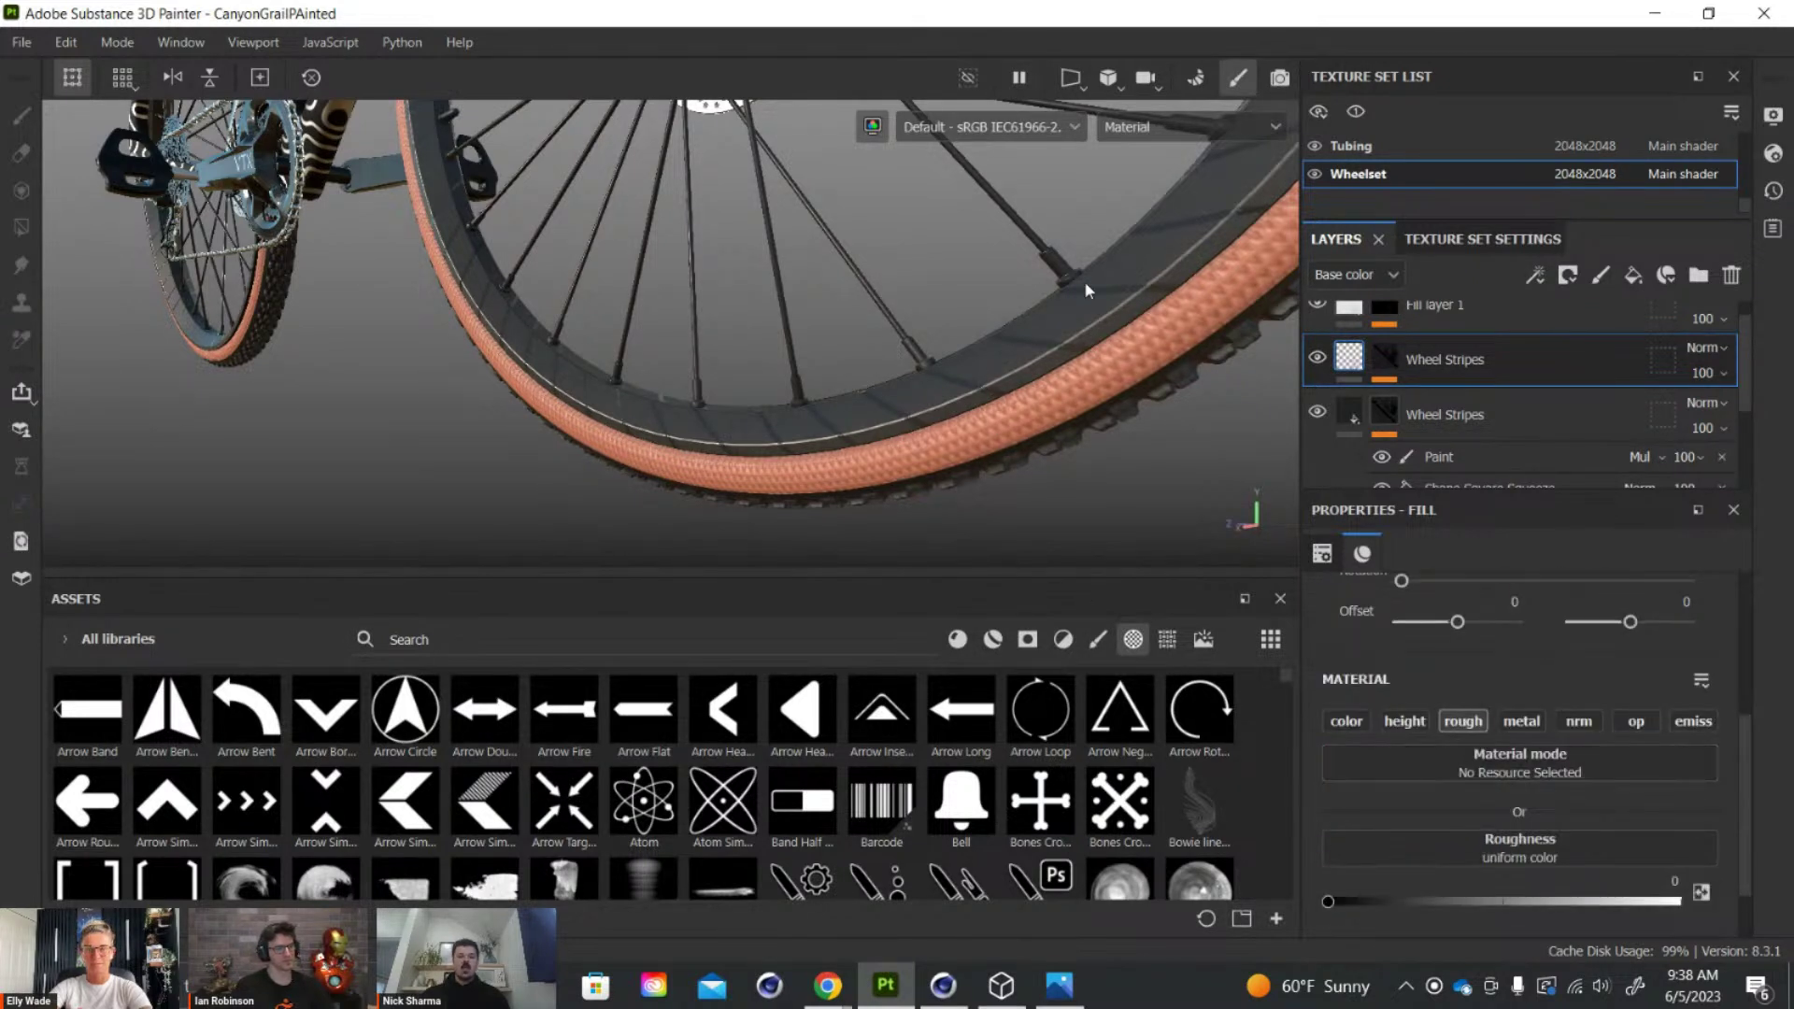
pyautogui.keyDown('alt'); pyautogui.moveTo(987, 352); pyautogui.dragTo(996, 362); pyautogui.keyUp('alt')
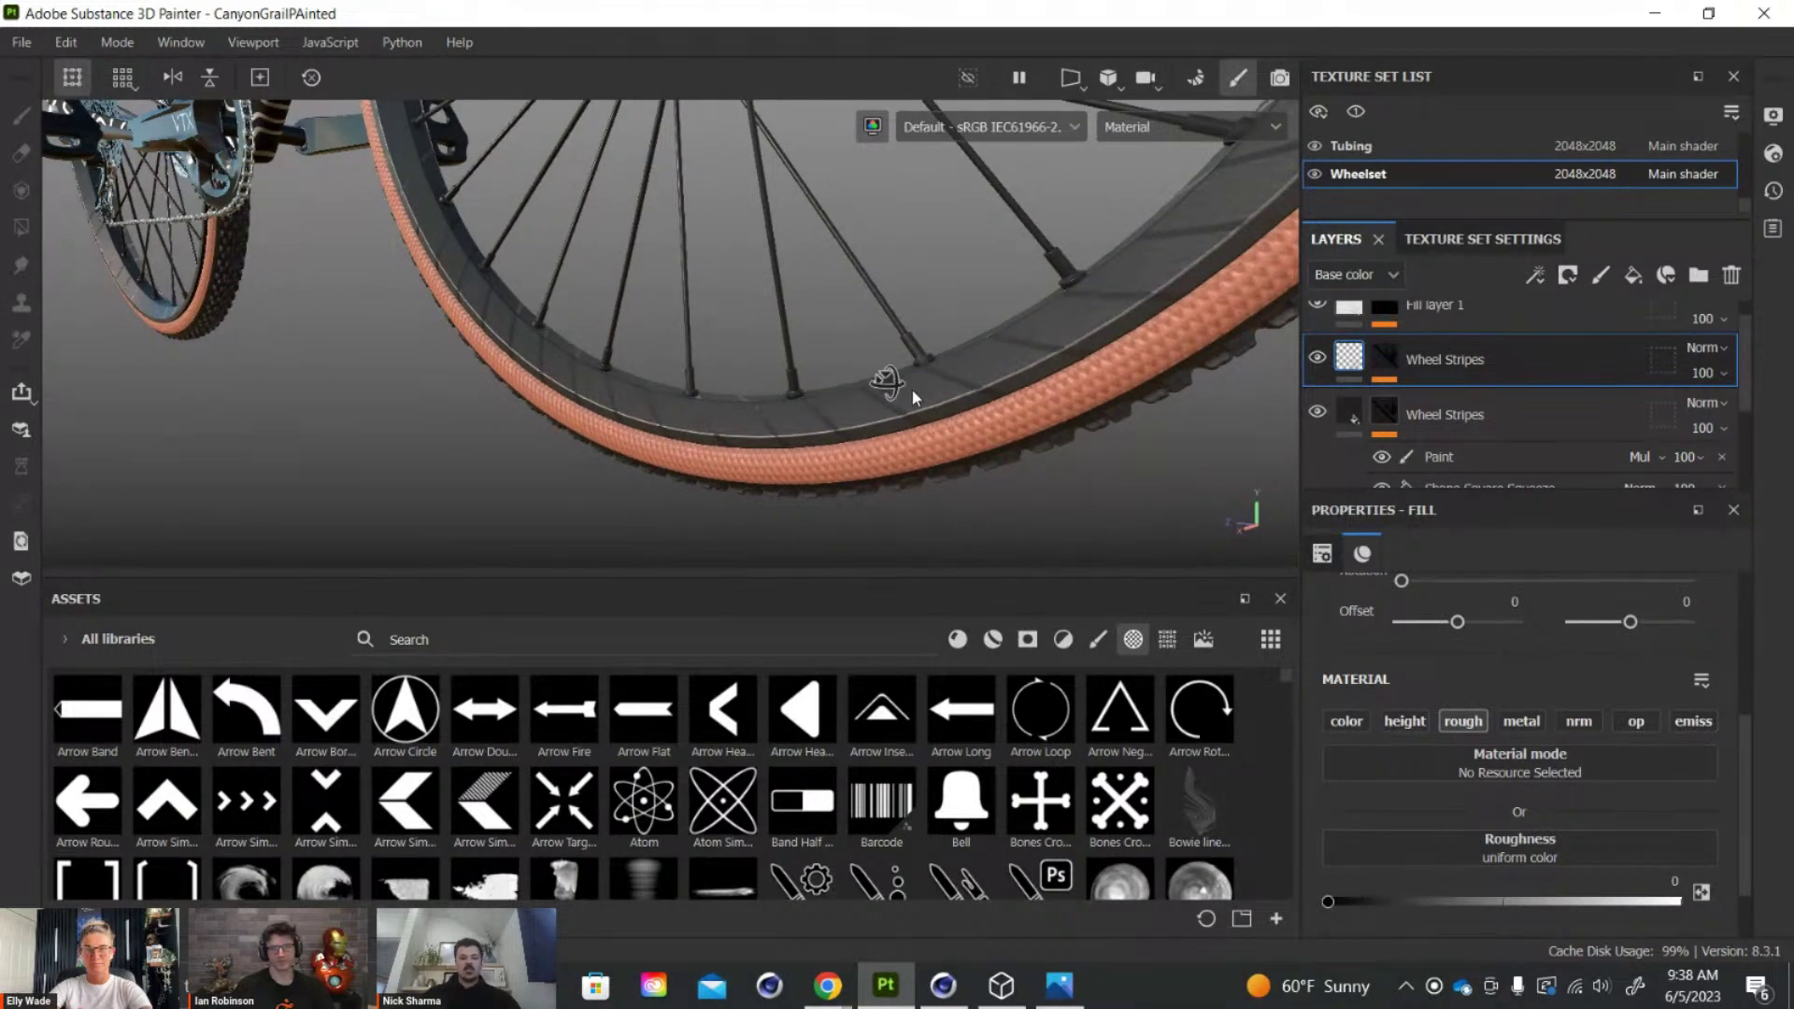
pyautogui.keyDown('alt'); pyautogui.moveTo(911, 396); pyautogui.dragTo(886, 384); pyautogui.keyUp('alt')
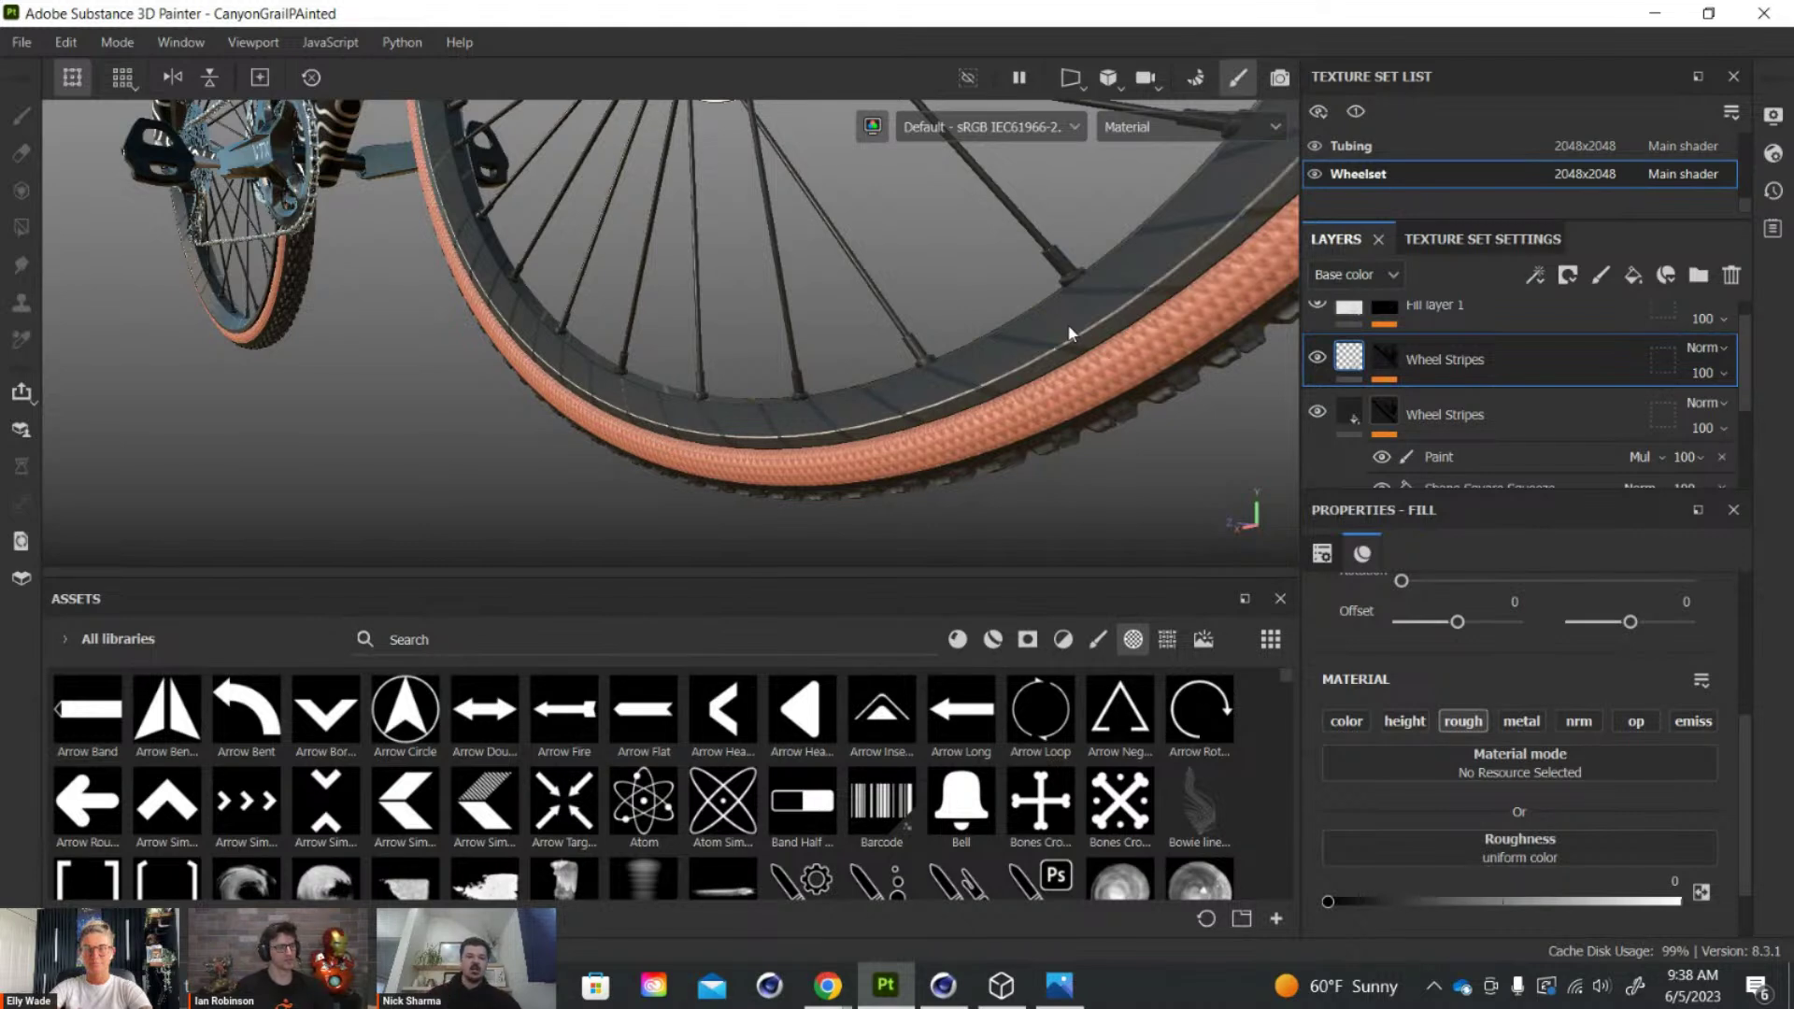
# Rotate the environment lighting and examine the roughness stripes on the front wheel's rim close up
pyautogui.moveTo(885, 228)
pyautogui.keyDown('shift'); pyautogui.mouseDown(button='right')
pyautogui.moveTo(822, 249)
pyautogui.moveTo(962, 246)
pyautogui.moveTo(894, 264)
pyautogui.moveTo(913, 268)
pyautogui.mouseUp(button='right'); pyautogui.keyUp('shift')
pyautogui.keyDown('alt'); pyautogui.moveTo(885, 348); pyautogui.dragTo(745, 448); pyautogui.keyUp('alt')
pyautogui.keyDown('alt'); pyautogui.moveTo(744, 448); pyautogui.dragTo(667, 427, button='right'); pyautogui.keyUp('alt')
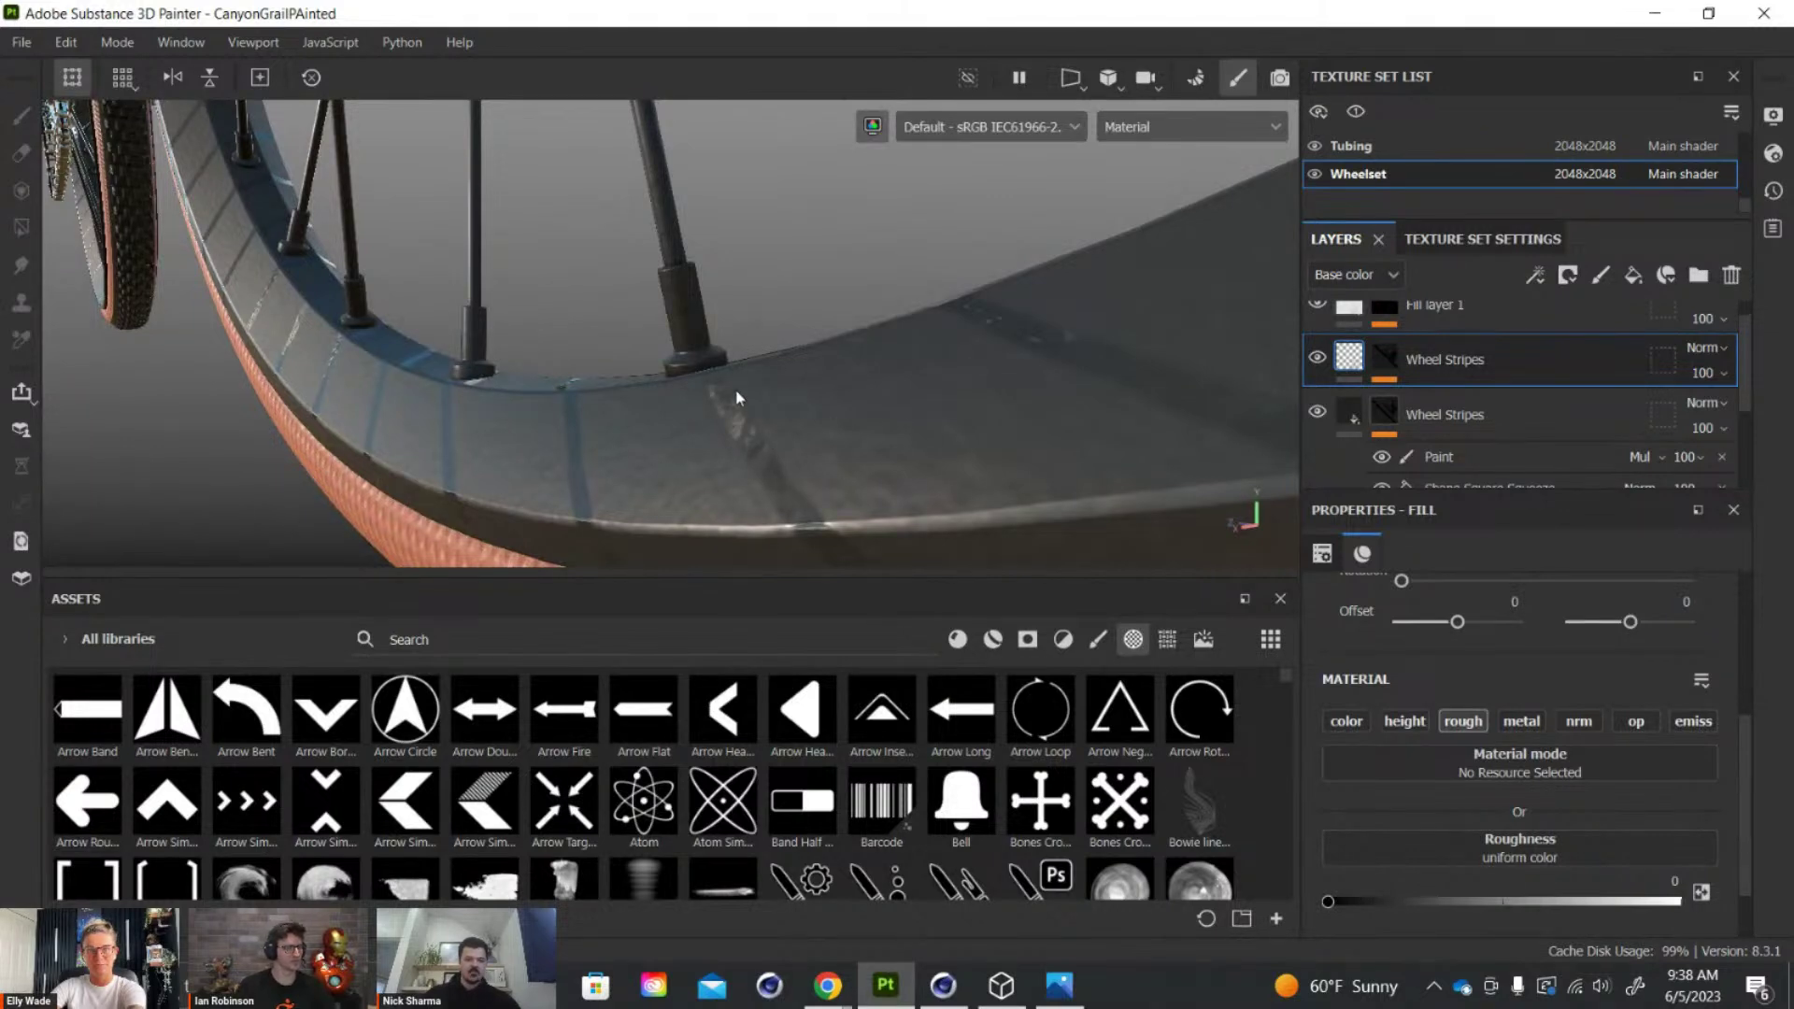
pyautogui.keyDown('alt'); pyautogui.moveTo(851, 404); pyautogui.dragTo(841, 257, button='right'); pyautogui.keyUp('alt')
pyautogui.keyDown('alt'); pyautogui.moveTo(841, 257); pyautogui.dragTo(857, 363, button='middle'); pyautogui.keyUp('alt')
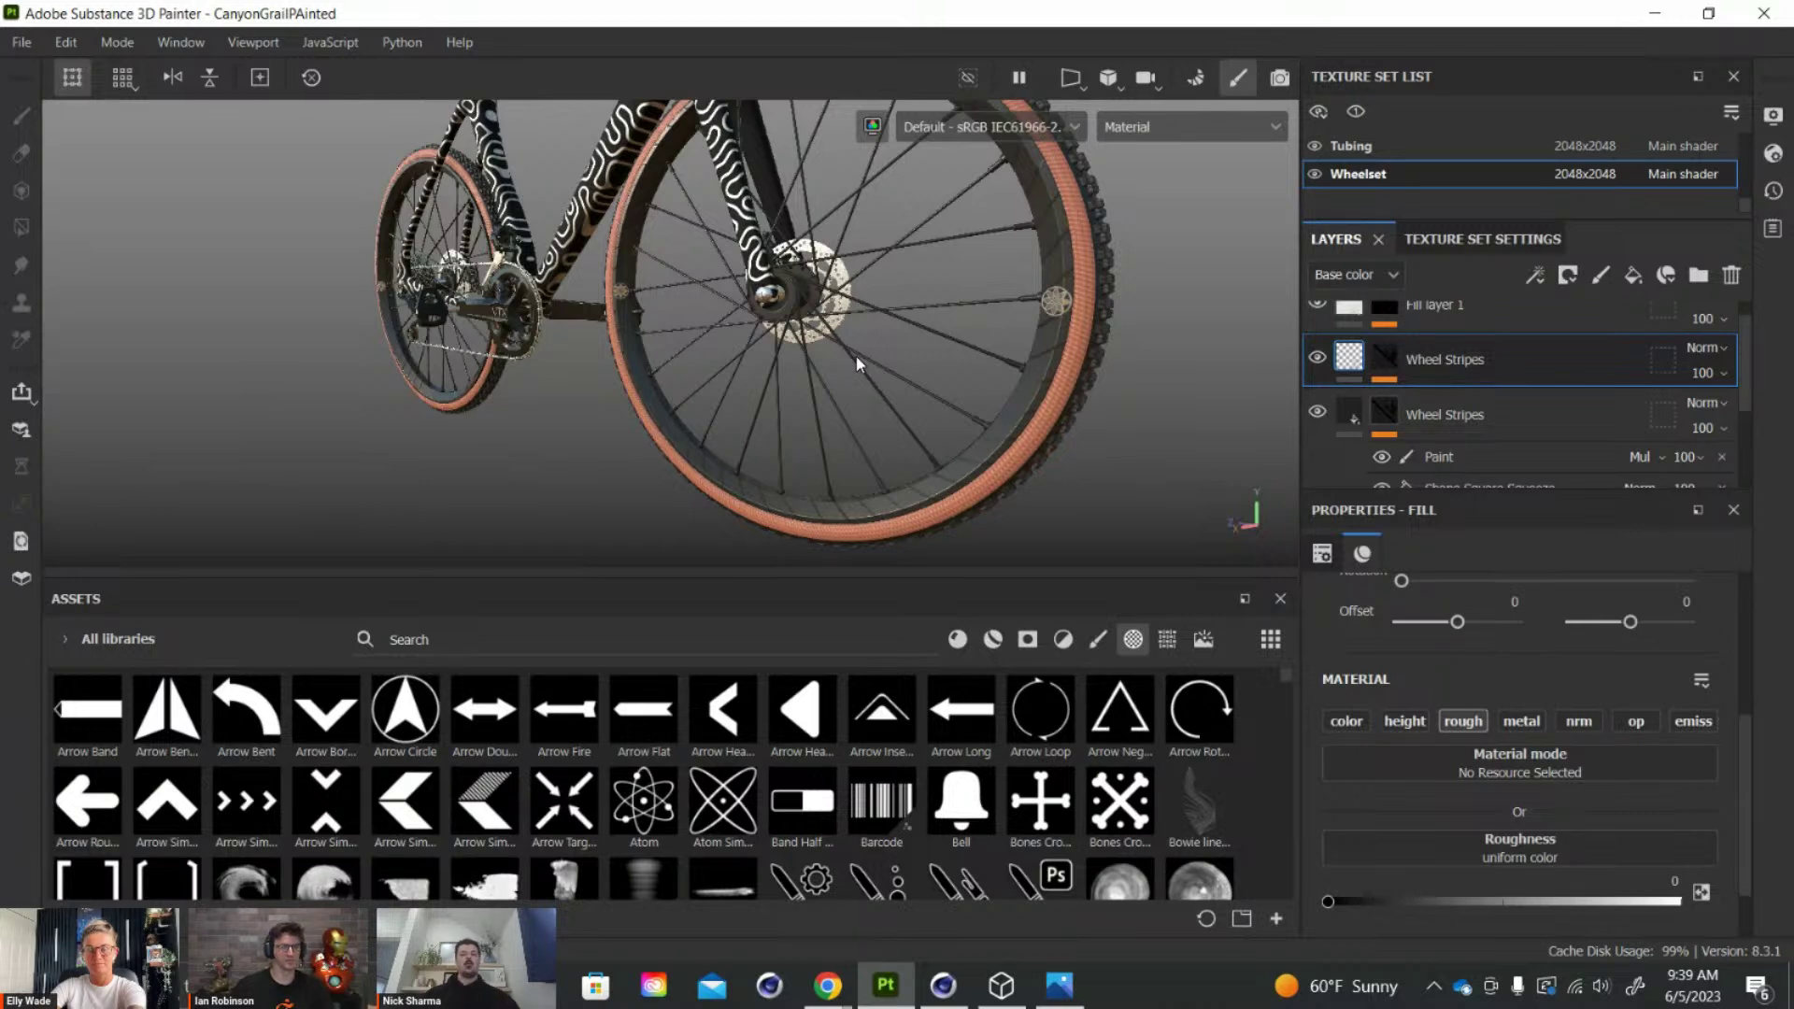
# Enlarge the viewport over the assets area and examine the whole bike from several angles under rotated environment lighting
pyautogui.keyDown('alt'); pyautogui.moveTo(917, 408); pyautogui.dragTo(920, 306, button='right'); pyautogui.keyUp('alt')
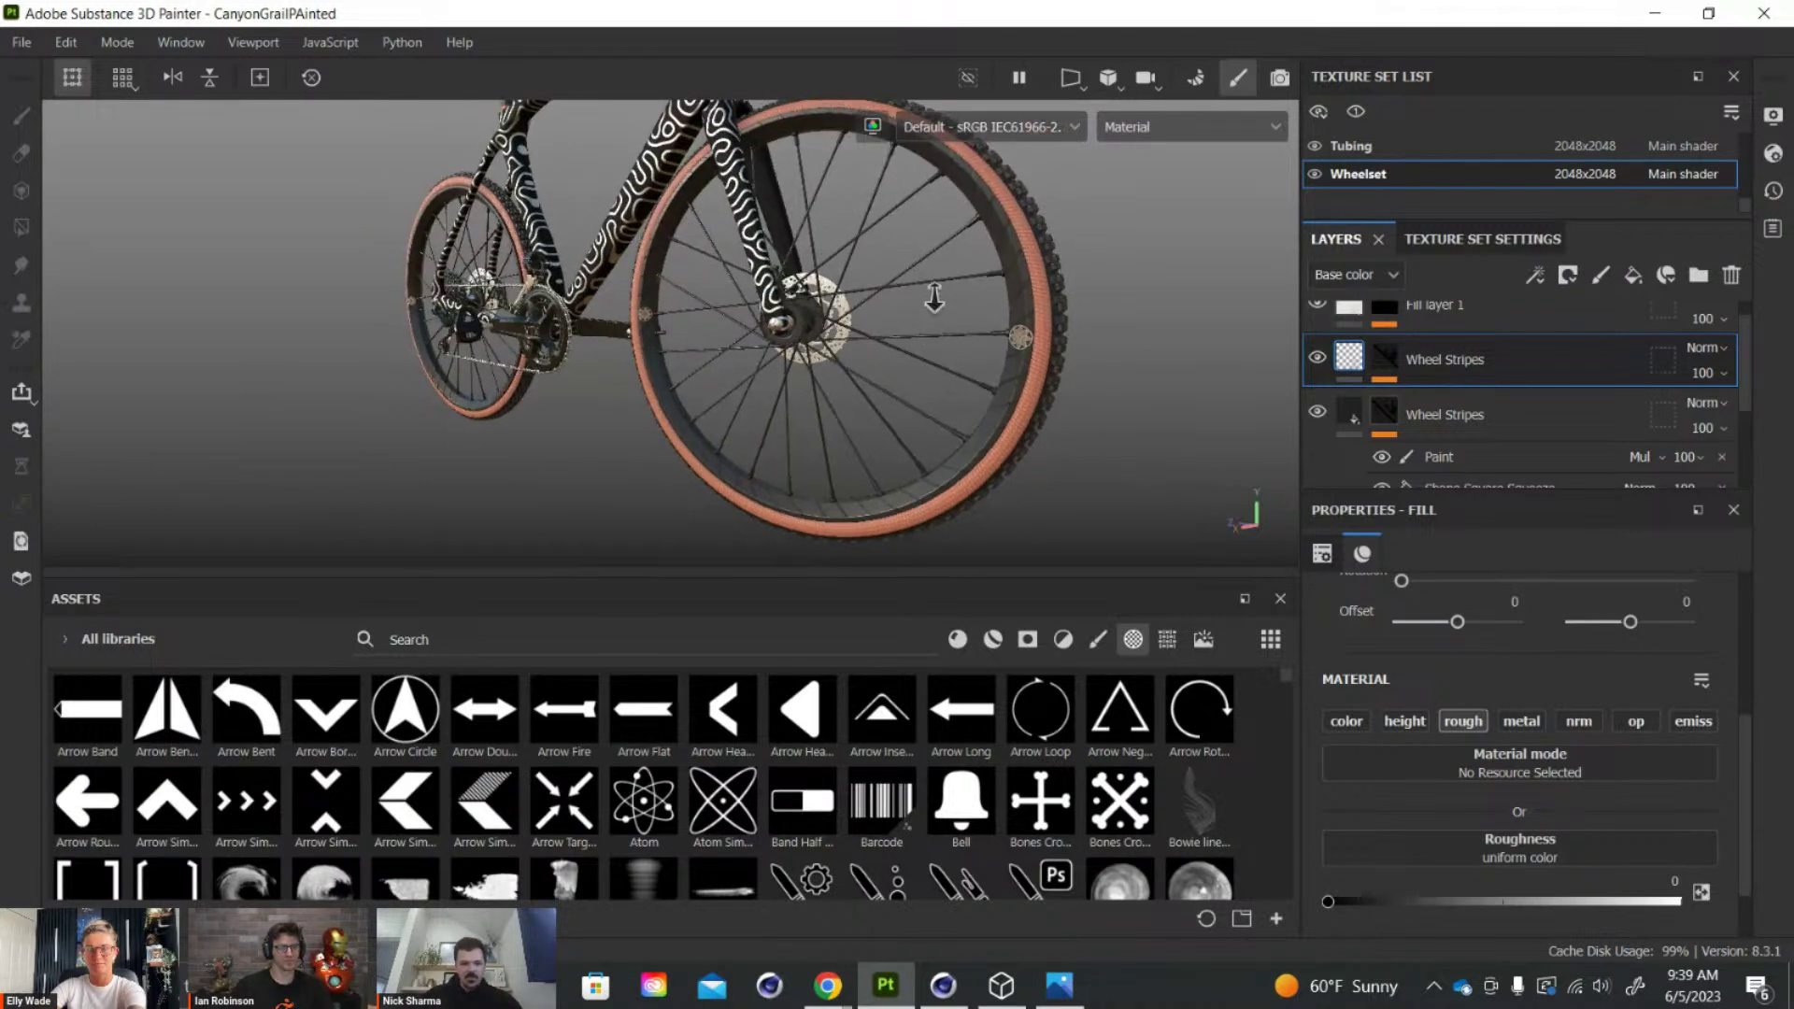
pyautogui.keyDown('alt'); pyautogui.moveTo(921, 305); pyautogui.dragTo(953, 349, button='middle'); pyautogui.keyUp('alt')
pyautogui.keyDown('alt'); pyautogui.moveTo(953, 349); pyautogui.dragTo(965, 348); pyautogui.keyUp('alt')
pyautogui.keyDown('alt'); pyautogui.moveTo(965, 349); pyautogui.dragTo(986, 285, button='right'); pyautogui.keyUp('alt')
pyautogui.keyDown('alt'); pyautogui.moveTo(986, 285); pyautogui.dragTo(1141, 292); pyautogui.keyUp('alt')
pyautogui.keyDown('alt'); pyautogui.moveTo(990, 306); pyautogui.dragTo(1065, 299, button='middle'); pyautogui.keyUp('alt')
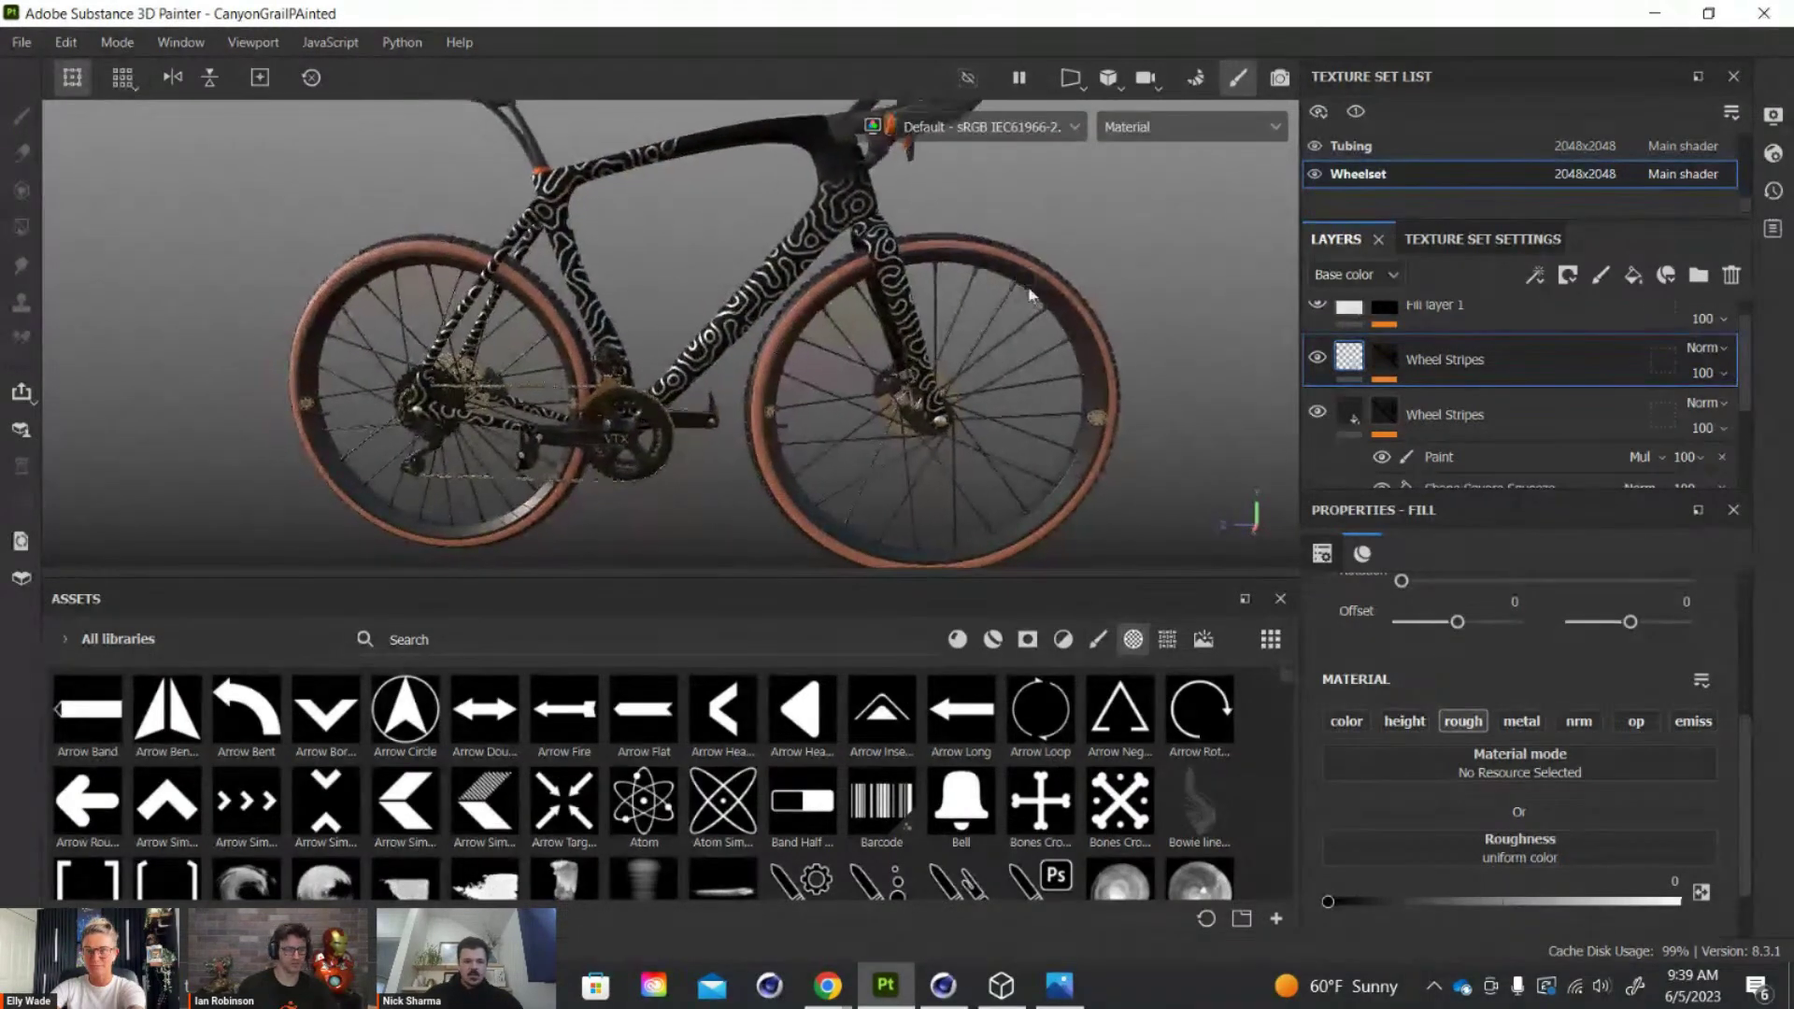
pyautogui.keyDown('alt'); pyautogui.moveTo(1029, 292); pyautogui.dragTo(1077, 260, button='right'); pyautogui.keyUp('alt')
pyautogui.moveTo(967, 578); pyautogui.dragTo(1000, 811)
pyautogui.keyDown('alt'); pyautogui.moveTo(781, 570); pyautogui.dragTo(737, 424, button='right'); pyautogui.keyUp('alt')
pyautogui.keyDown('alt'); pyautogui.moveTo(733, 388); pyautogui.dragTo(725, 329, button='middle'); pyautogui.keyUp('alt')
pyautogui.moveTo(721, 355)
pyautogui.keyDown('alt'); pyautogui.mouseDown()
pyautogui.moveTo(725, 372)
pyautogui.moveTo(748, 340)
pyautogui.mouseUp(); pyautogui.keyUp('alt')
pyautogui.keyDown('shift'); pyautogui.moveTo(733, 329); pyautogui.dragTo(697, 326, button='right'); pyautogui.keyUp('shift')
pyautogui.keyDown('alt'); pyautogui.moveTo(709, 272); pyautogui.dragTo(720, 331); pyautogui.keyUp('alt')
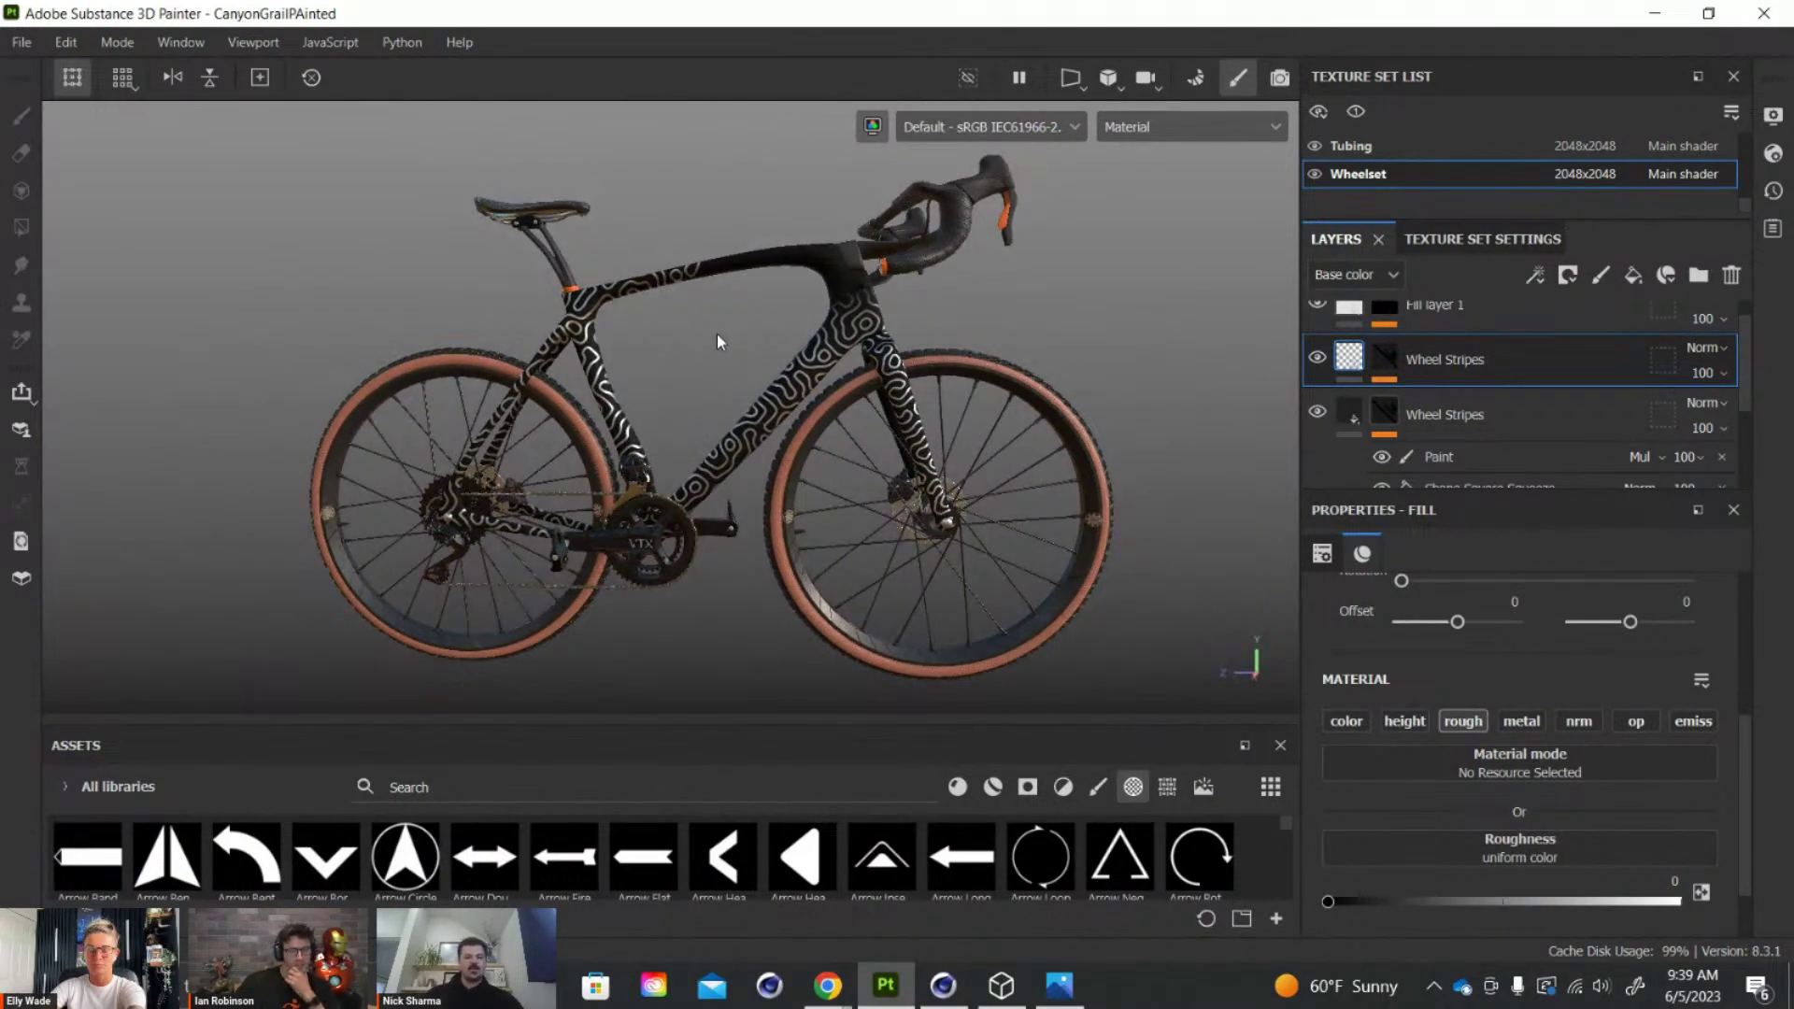
pyautogui.keyDown('alt'); pyautogui.moveTo(716, 336); pyautogui.dragTo(703, 335); pyautogui.keyUp('alt')
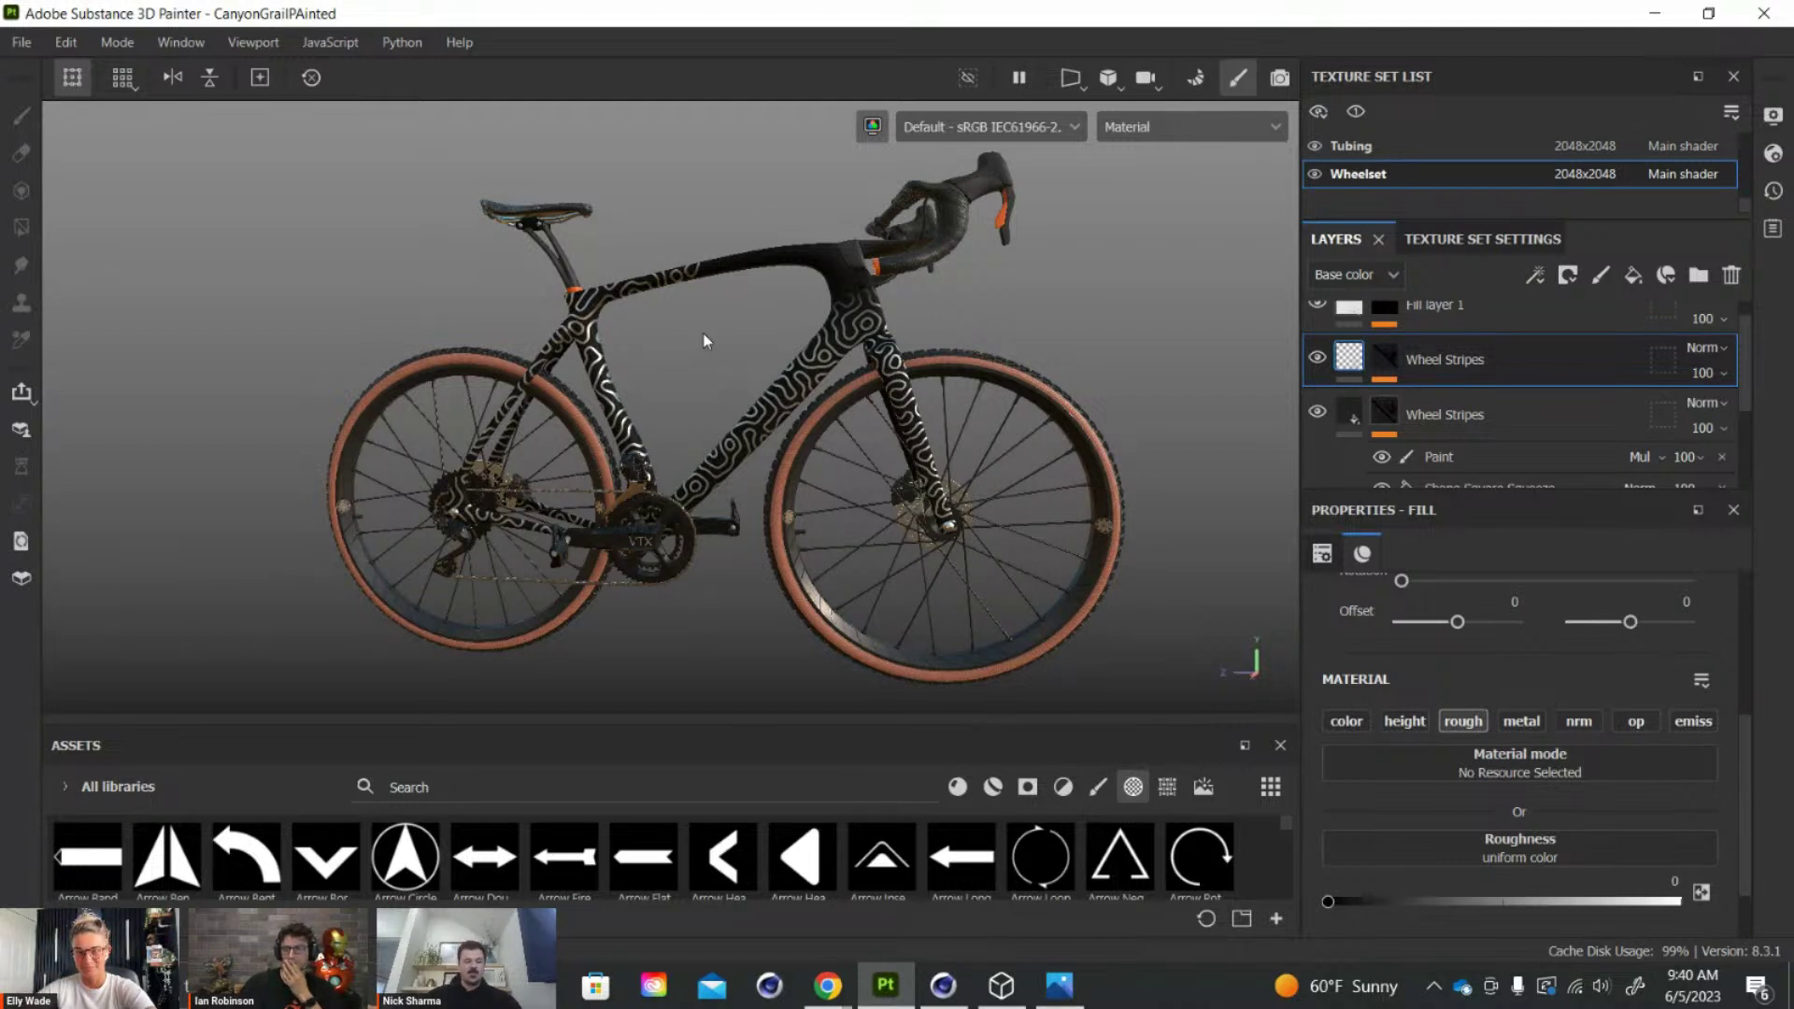
pyautogui.keyDown('alt'); pyautogui.moveTo(687, 344); pyautogui.dragTo(653, 348); pyautogui.keyUp('alt')
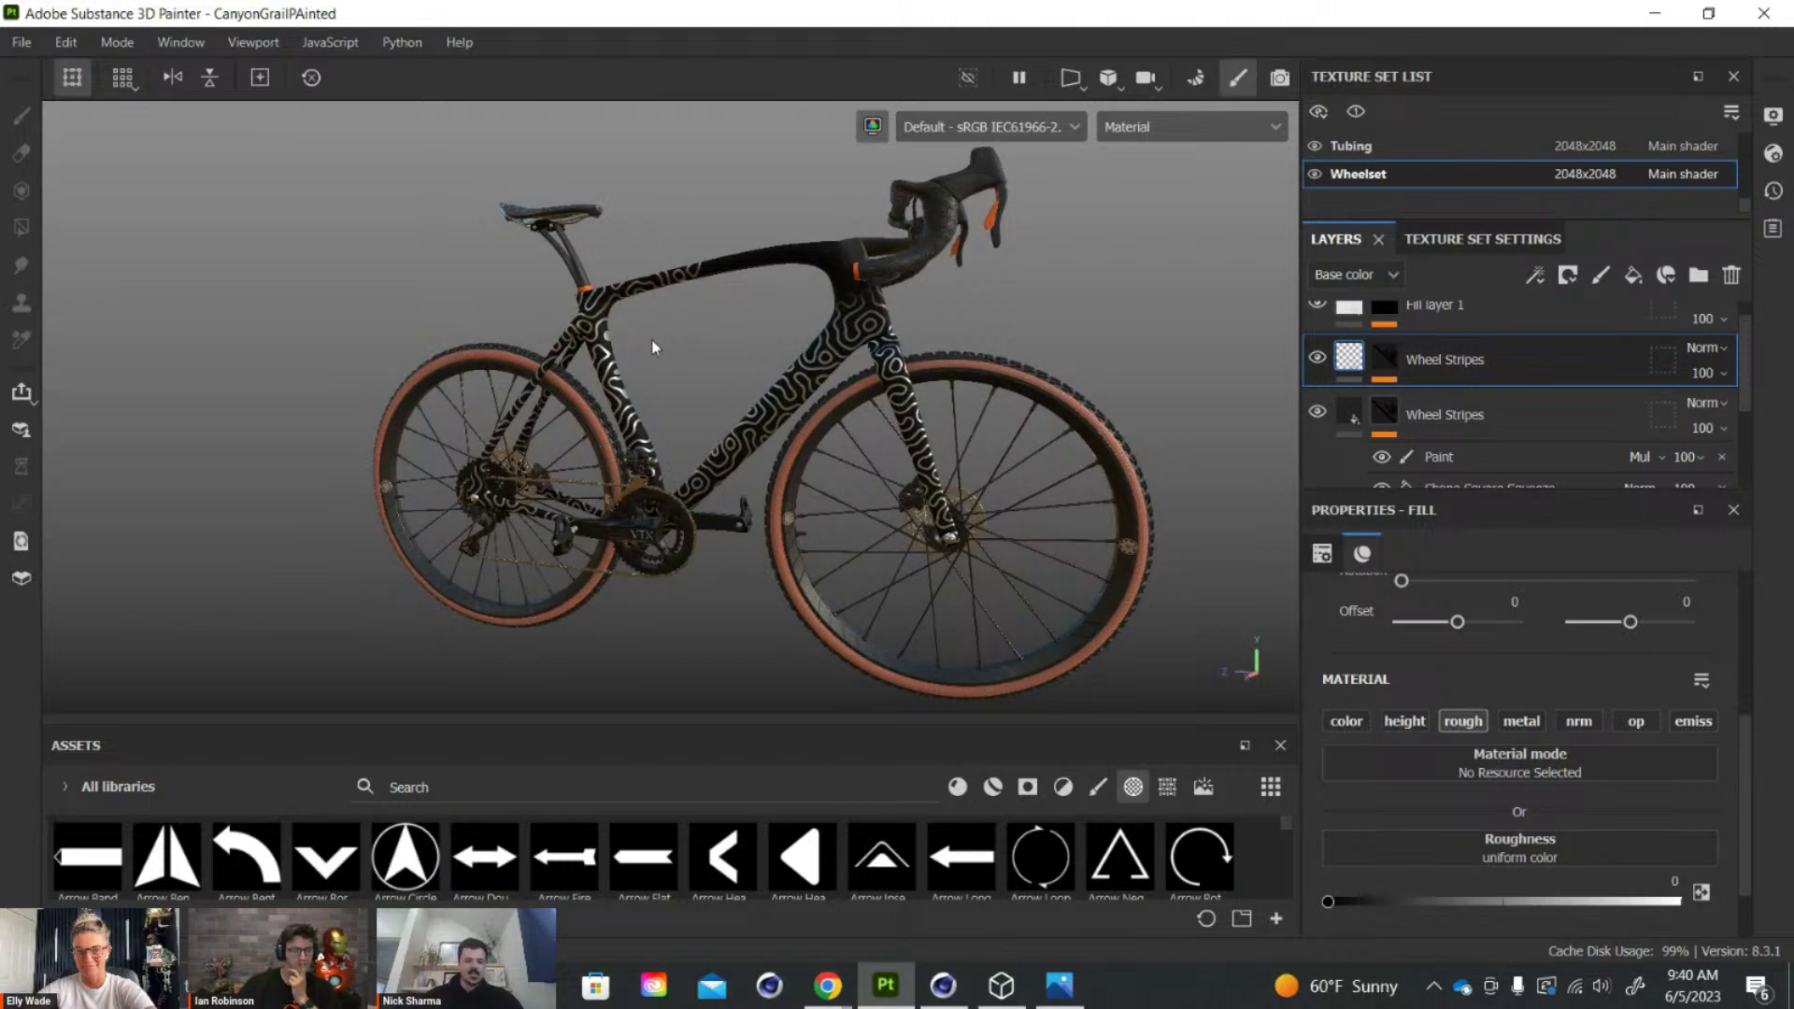
# Switch to the Substance 3D Assets site in Chrome and replace the wheel search with alien
pyautogui.moveTo(827, 985)
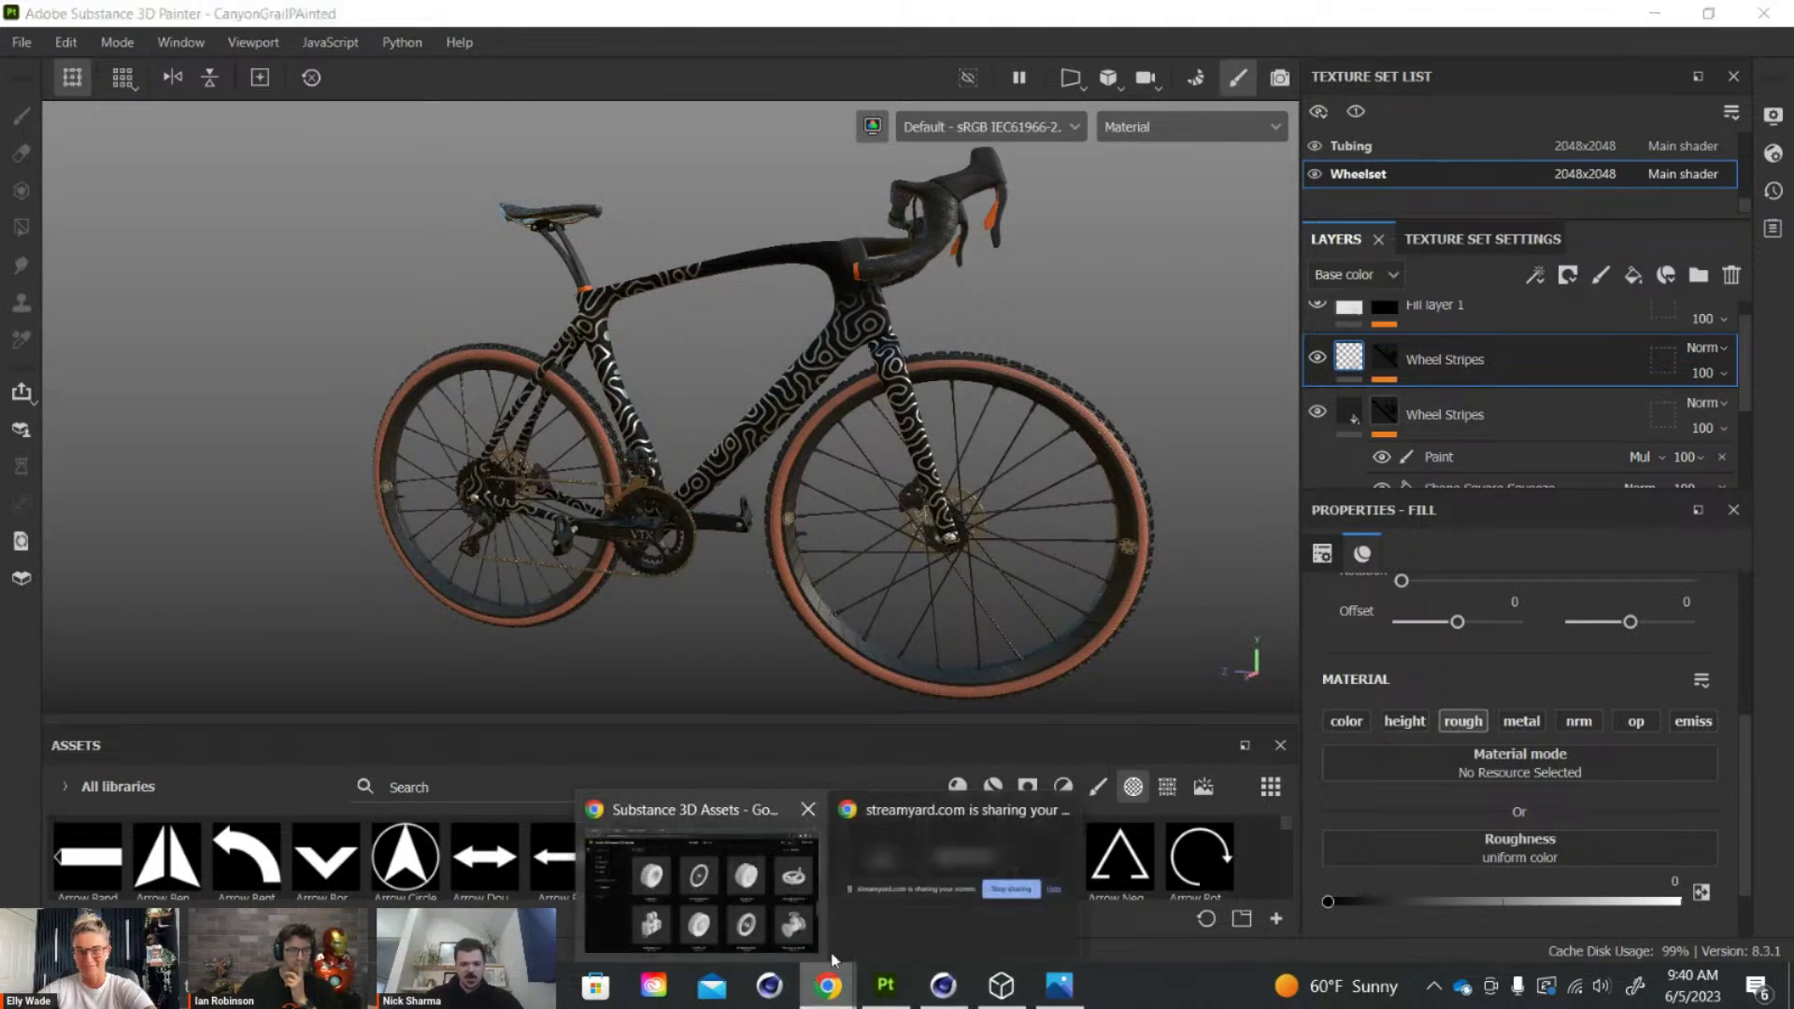
pyautogui.click(755, 901)
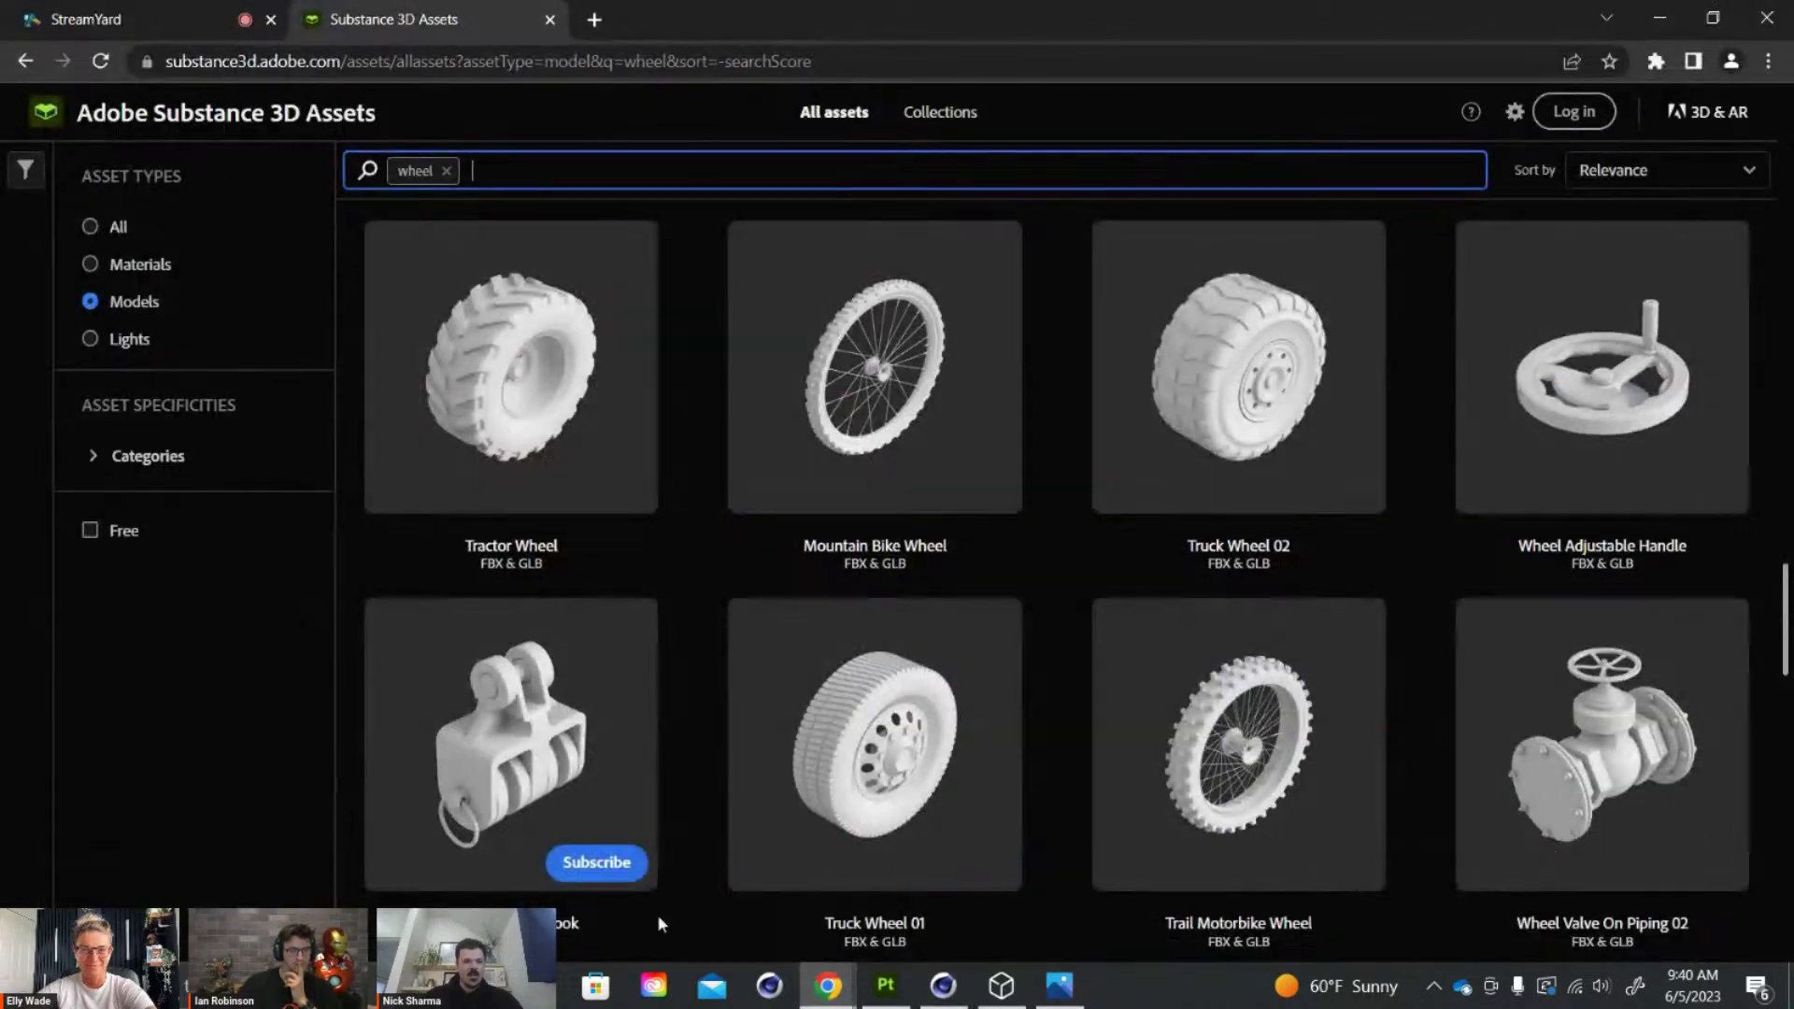
pyautogui.click(446, 172)
pyautogui.write('allen')
pyautogui.press('Return')
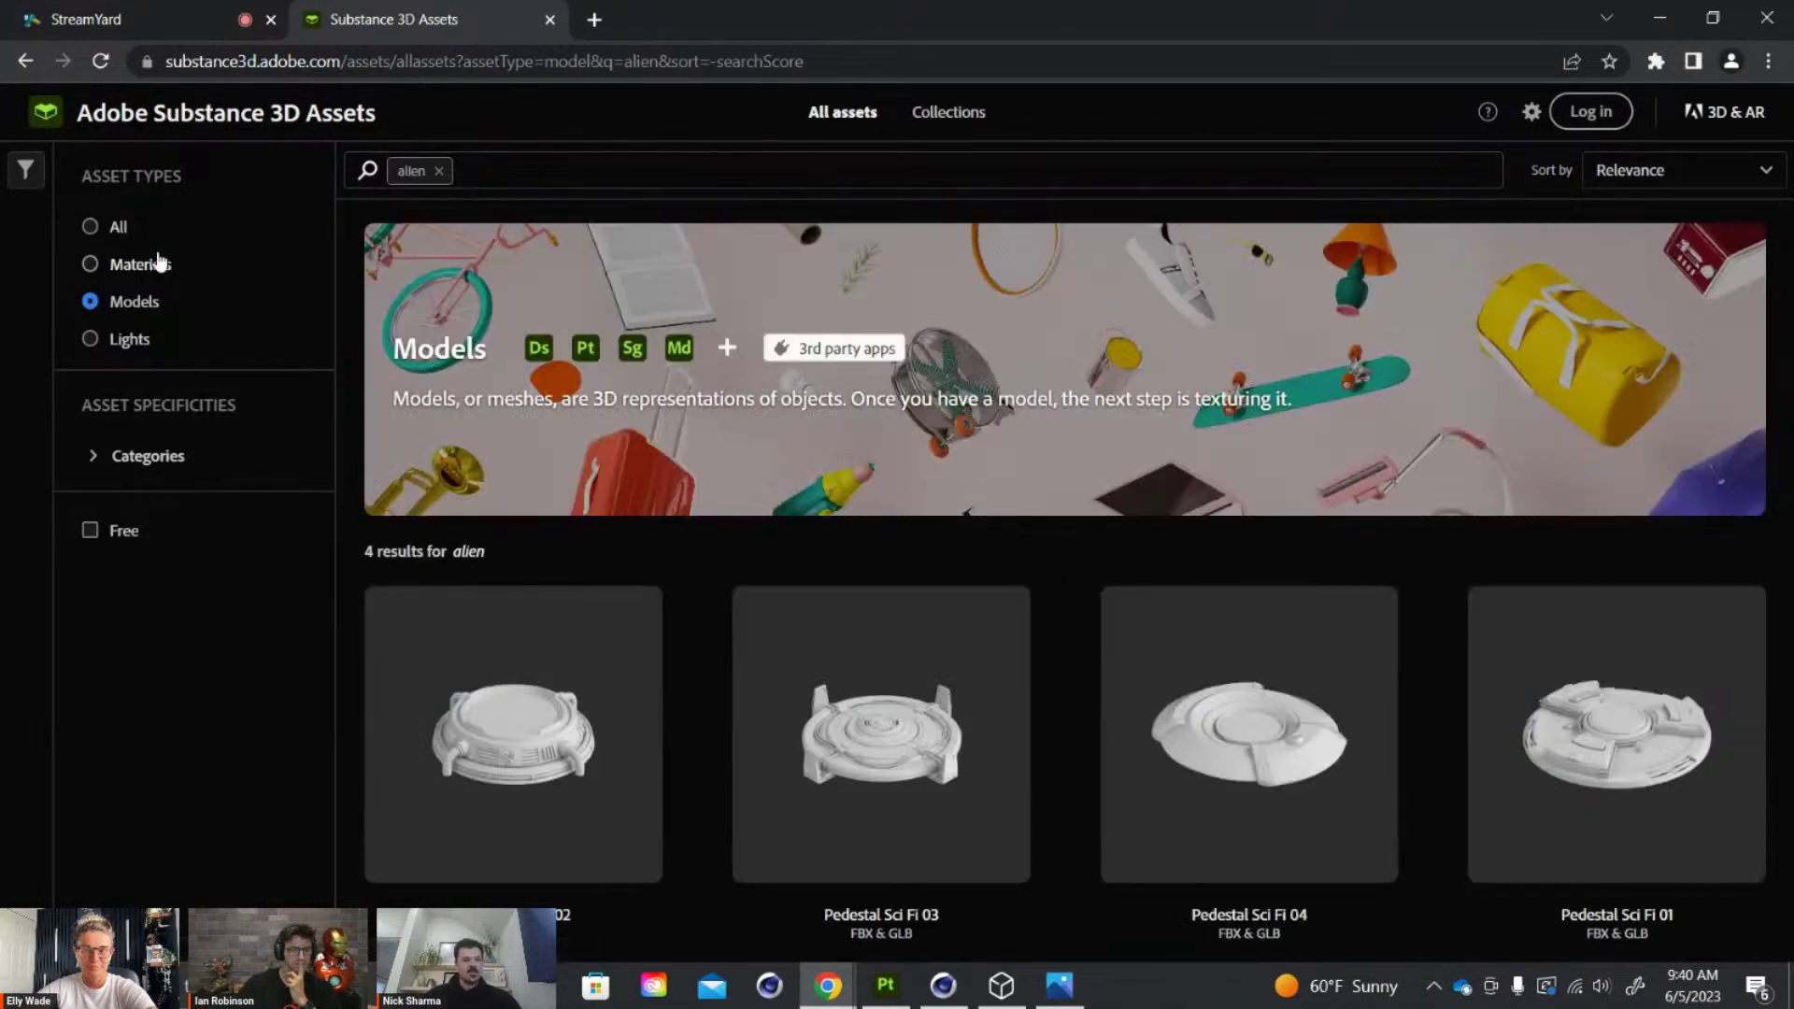
# Filter the alien search to materials and look through the offered surfaces, including Alien Rock Coral Formation
pyautogui.click(154, 265)
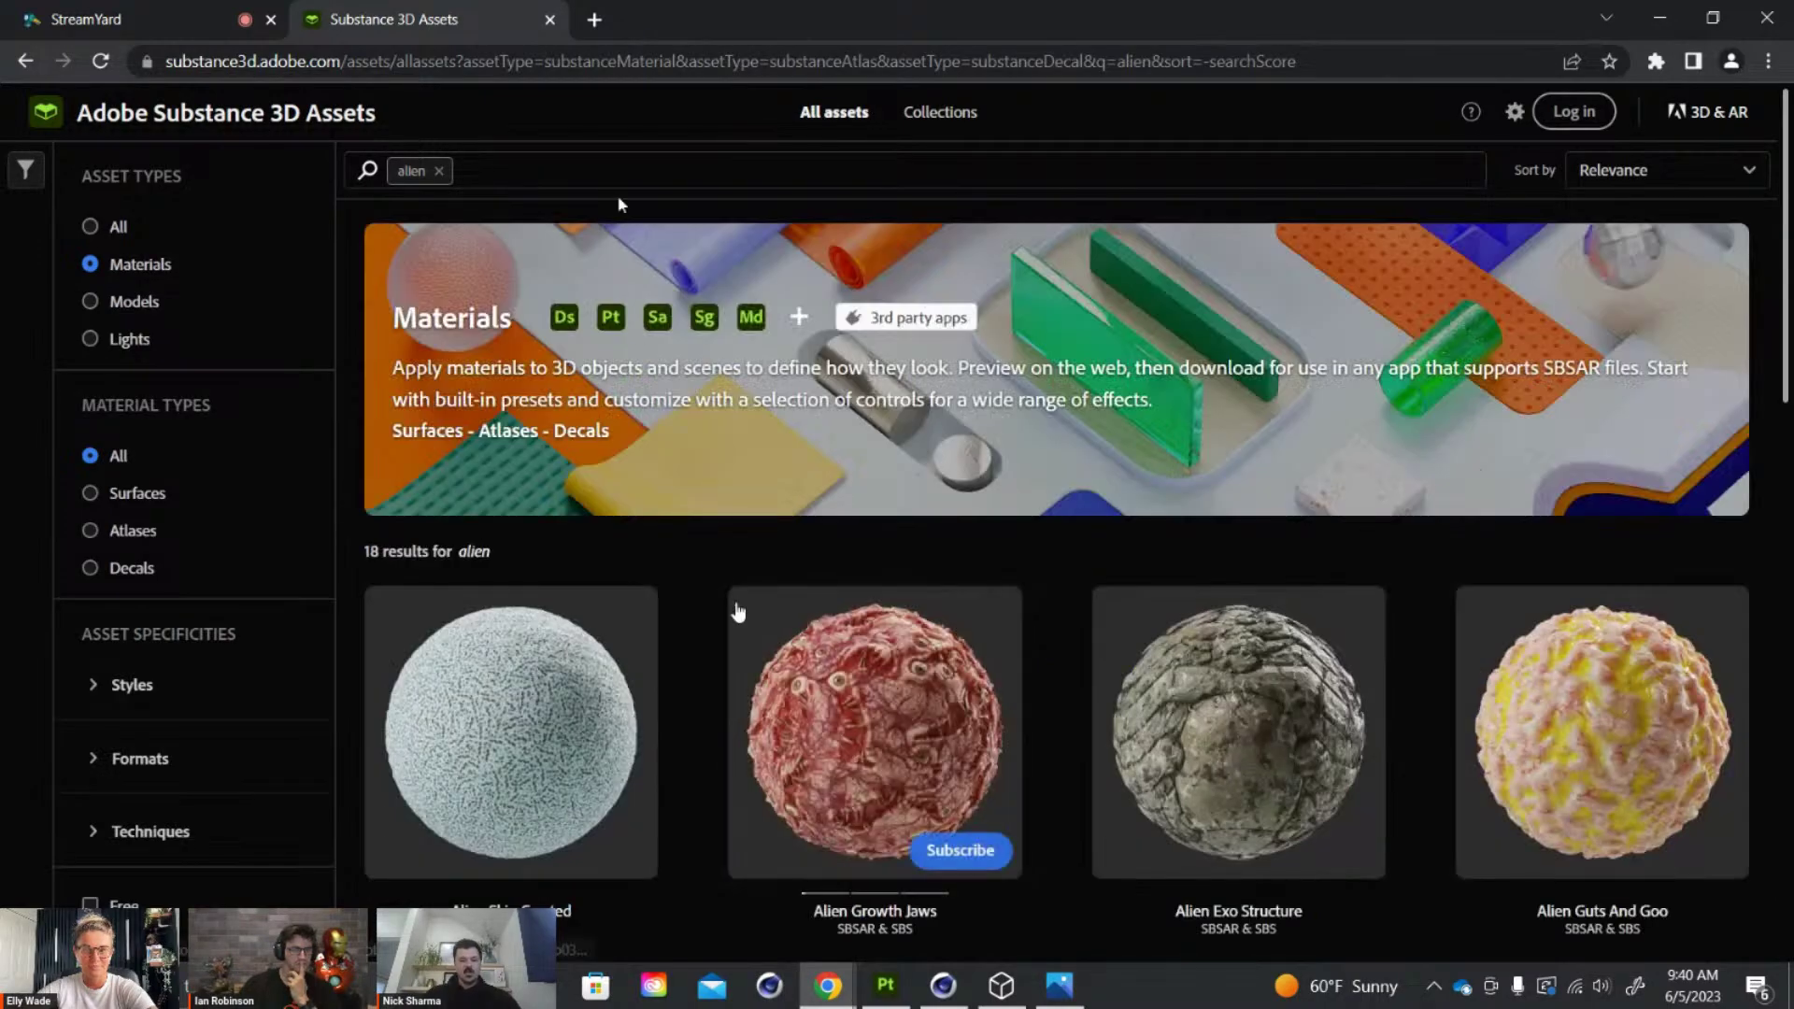
pyautogui.scroll(-3, 738, 612)
pyautogui.scroll(-3, 738, 612)
pyautogui.scroll(-3, 889, 573)
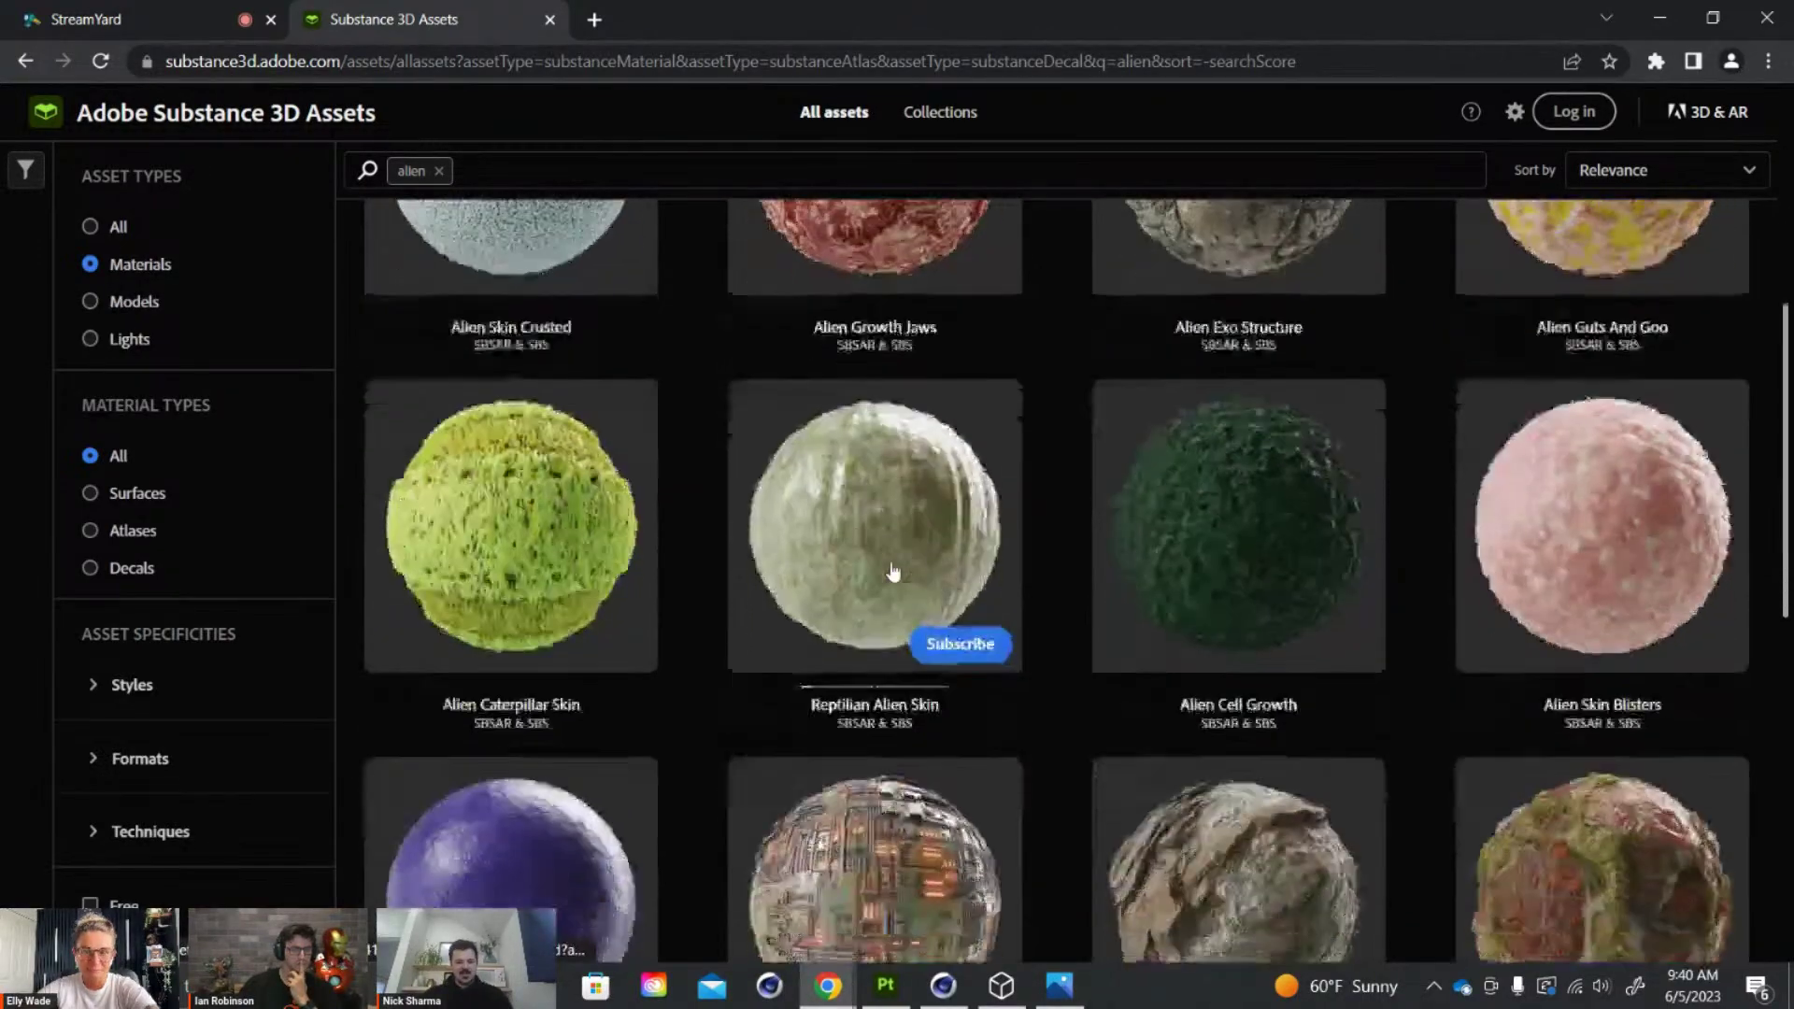
pyautogui.scroll(-3, 743, 561)
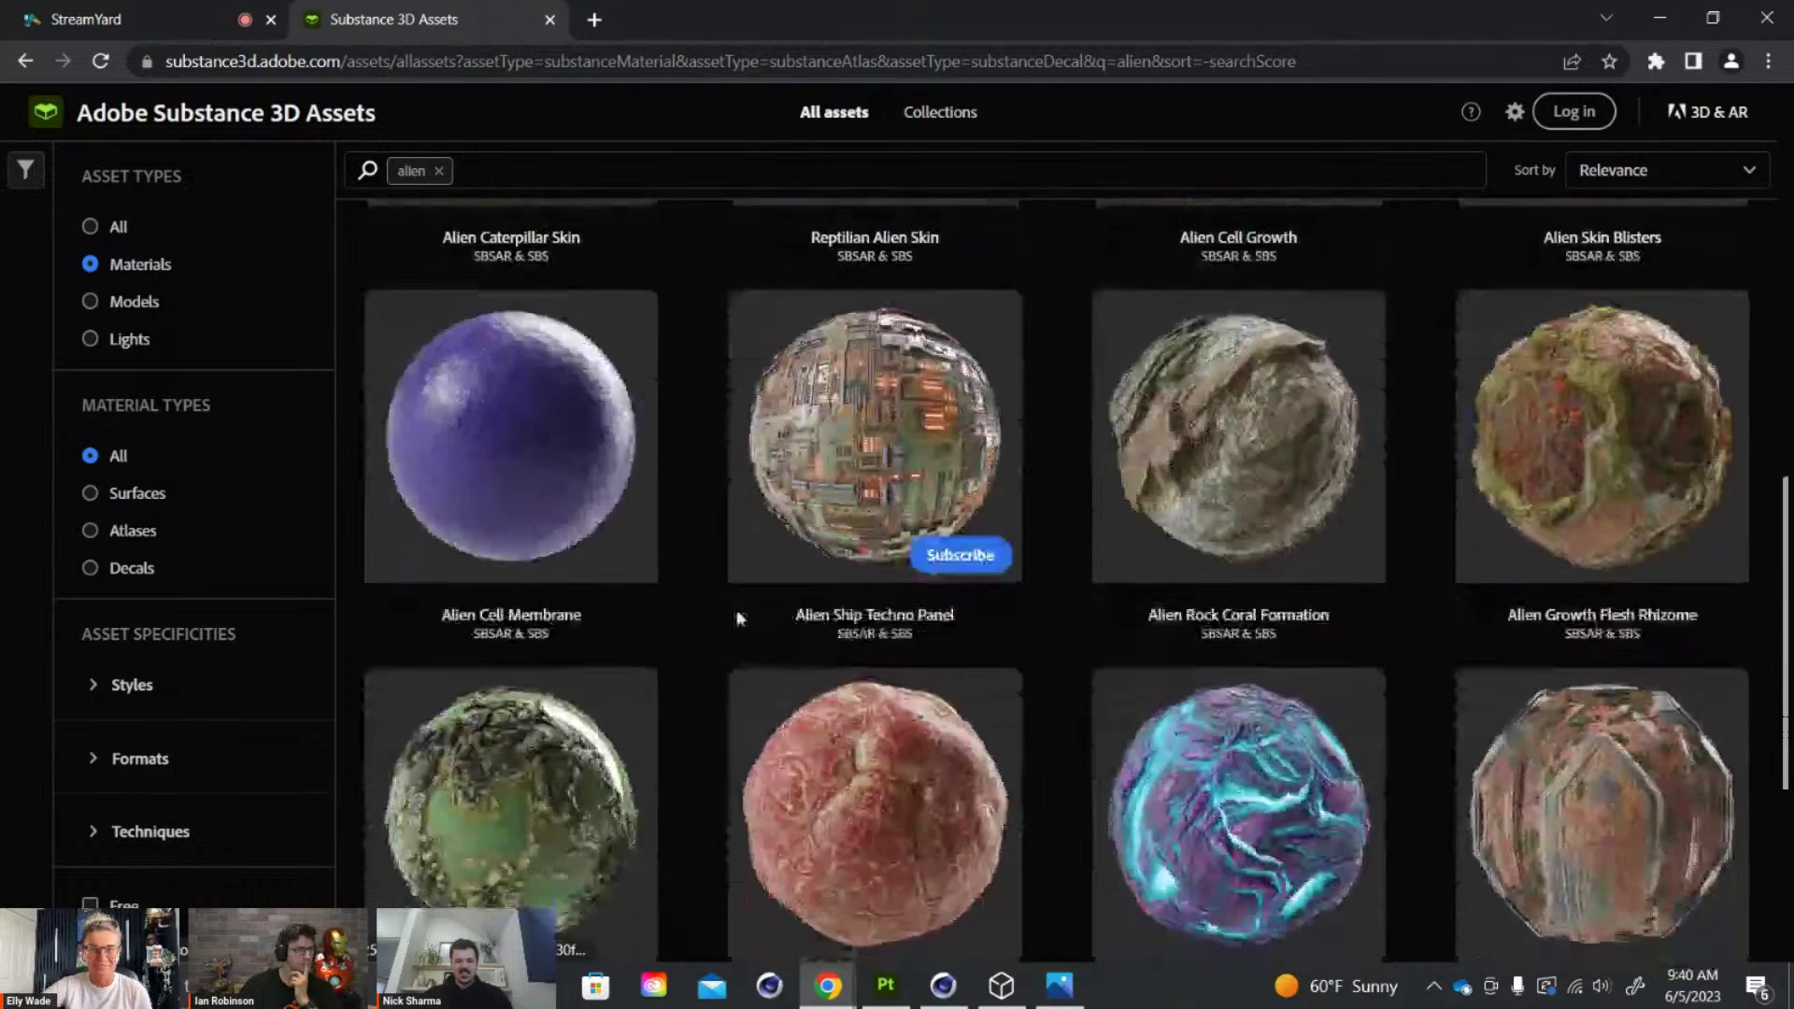
pyautogui.moveTo(1252, 411)
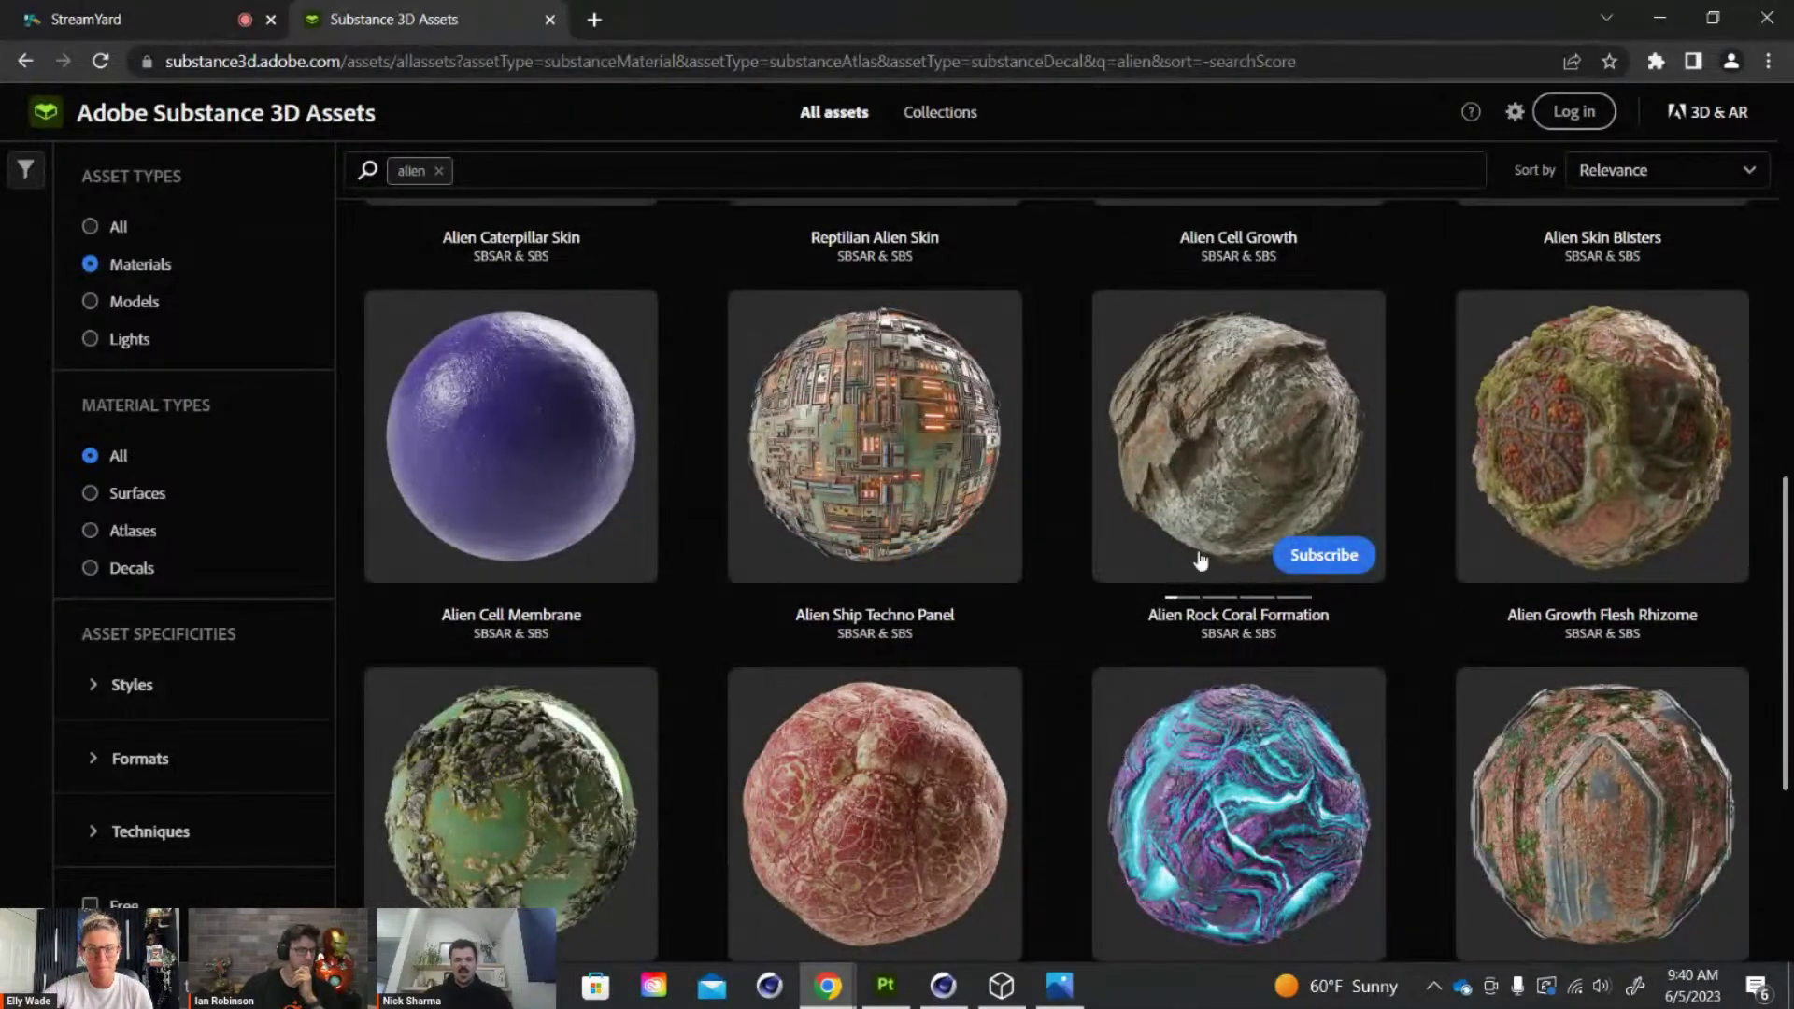
pyautogui.scroll(-1, 1175, 472)
pyautogui.scroll(1, 1205, 432)
pyautogui.scroll(1, 1206, 432)
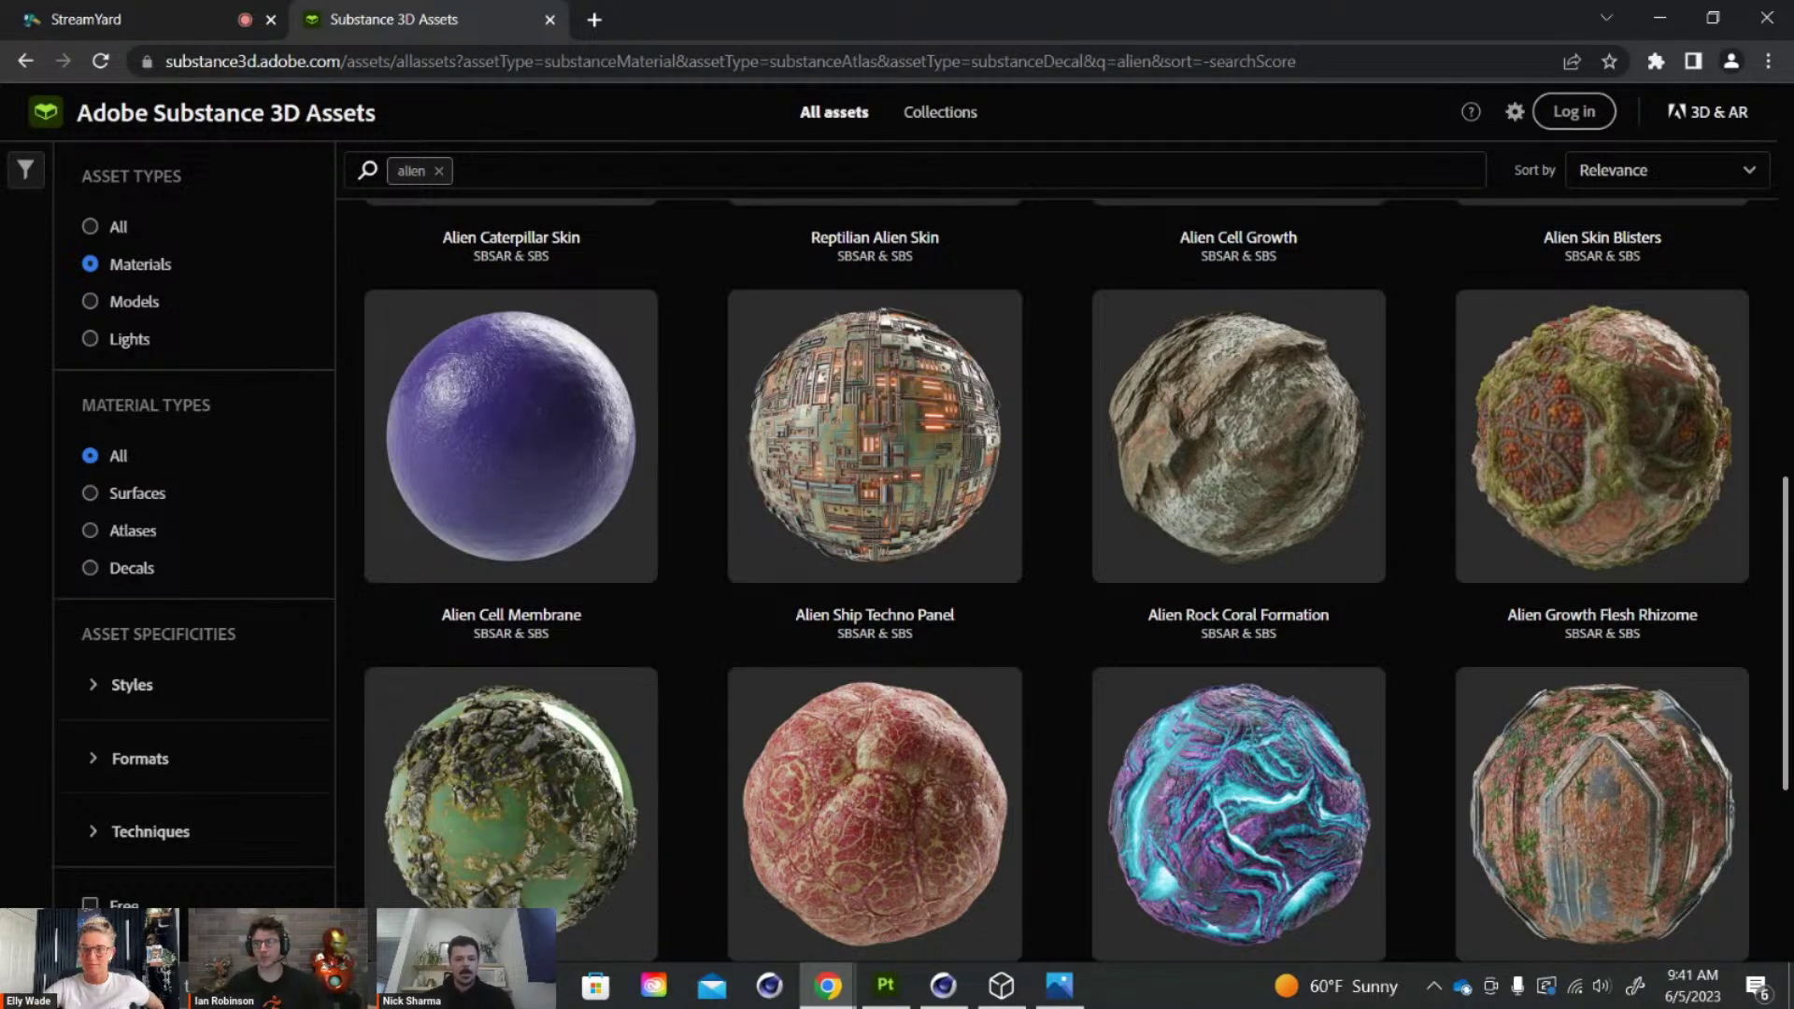
# Switch back to Substance 3D Painter and rotate the environment lighting around the bike's side view
pyautogui.click(886, 985)
pyautogui.keyDown('alt'); pyautogui.moveTo(1098, 334); pyautogui.dragTo(1102, 337); pyautogui.keyUp('alt')
pyautogui.keyDown('shift'); pyautogui.moveTo(1106, 338); pyautogui.dragTo(1062, 333, button='right'); pyautogui.keyUp('shift')
pyautogui.keyDown('alt'); pyautogui.moveTo(1063, 340); pyautogui.dragTo(1073, 347); pyautogui.keyUp('alt')
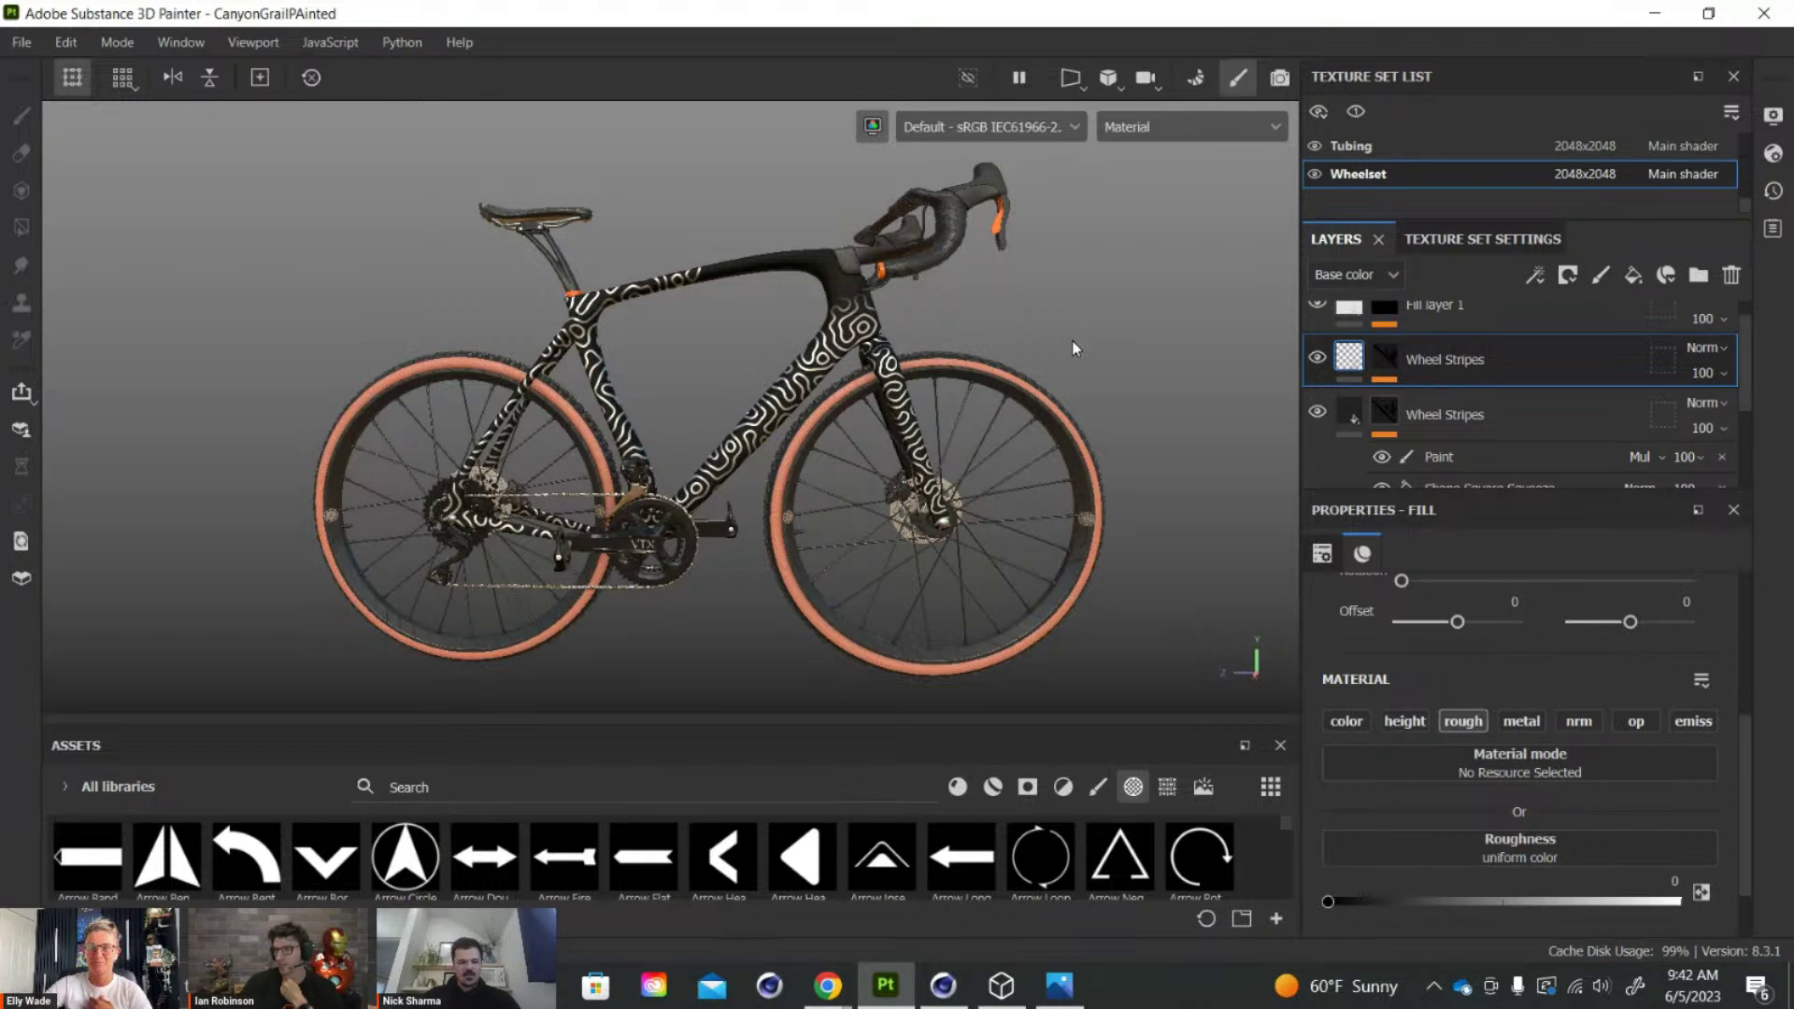
pyautogui.keyDown('alt'); pyautogui.moveTo(1061, 340); pyautogui.dragTo(1057, 339); pyautogui.keyUp('alt')
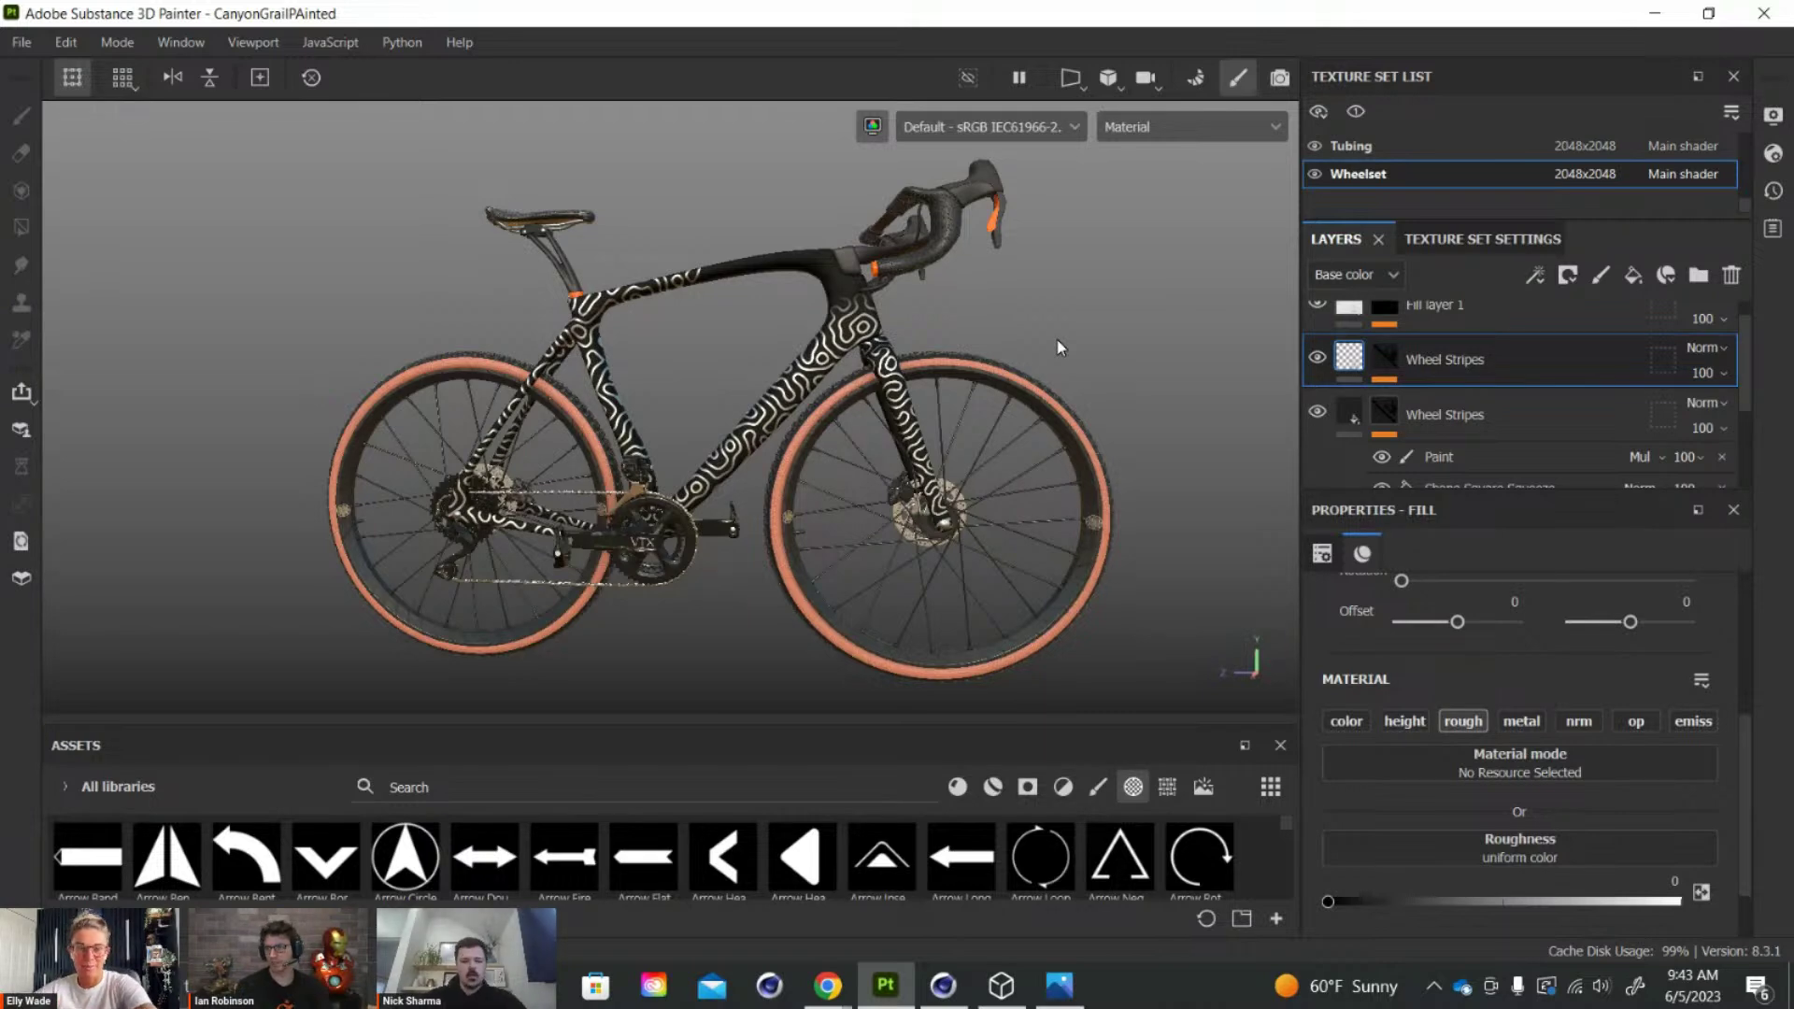
# Select the Tires texture set from the front tyre and its rubber_vulcanized_raw layer, and examine the sidewall and tread
pyautogui.scroll(5, 1065, 352)
pyautogui.keyDown('alt'); pyautogui.moveTo(871, 290); pyautogui.dragTo(548, 368, button='middle'); pyautogui.keyUp('alt')
pyautogui.keyDown('alt'); pyautogui.moveTo(549, 368); pyautogui.dragTo(687, 672, button='right'); pyautogui.keyUp('alt')
pyautogui.keyDown('alt'); pyautogui.moveTo(581, 401); pyautogui.dragTo(572, 368); pyautogui.keyUp('alt')
pyautogui.keyDown('alt'); pyautogui.moveTo(572, 368); pyautogui.dragTo(588, 396, button='right'); pyautogui.keyUp('alt')
pyautogui.keyDown('alt'); pyautogui.moveTo(602, 371); pyautogui.dragTo(704, 294, button='middle'); pyautogui.keyUp('alt')
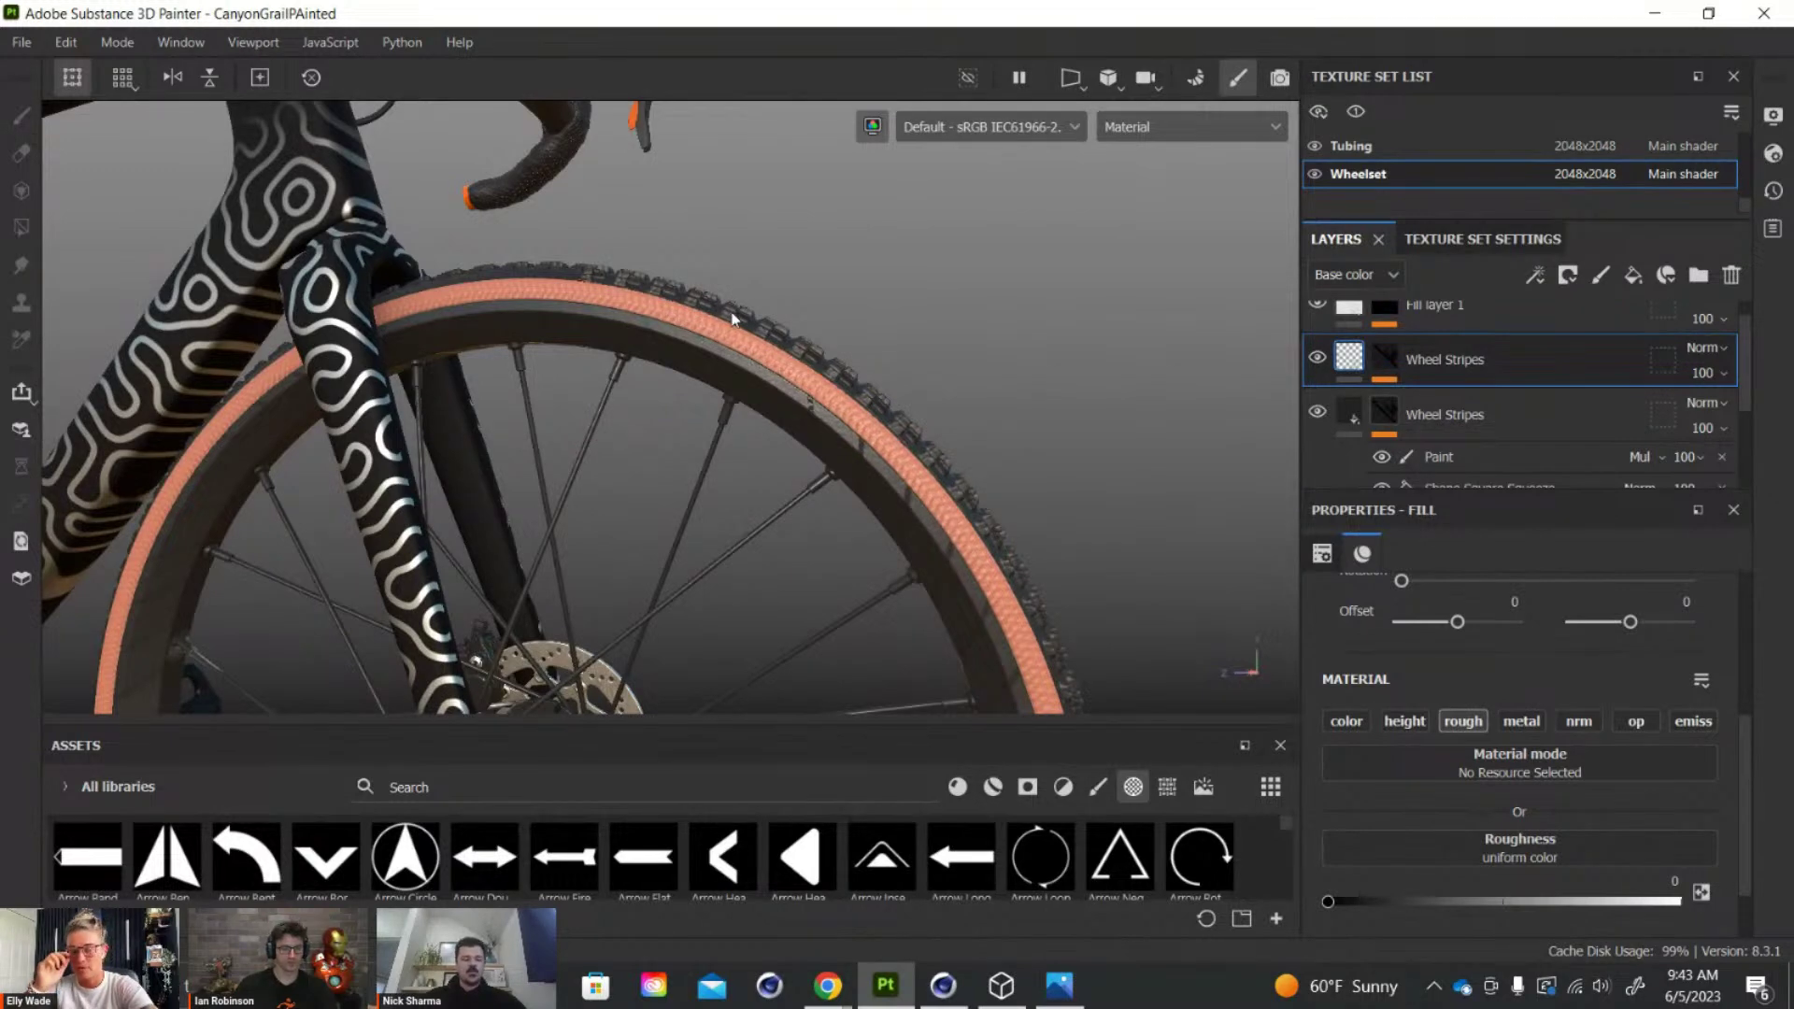
pyautogui.keyDown('alt'); pyautogui.moveTo(664, 320); pyautogui.dragTo(869, 425, button='right'); pyautogui.keyUp('alt')
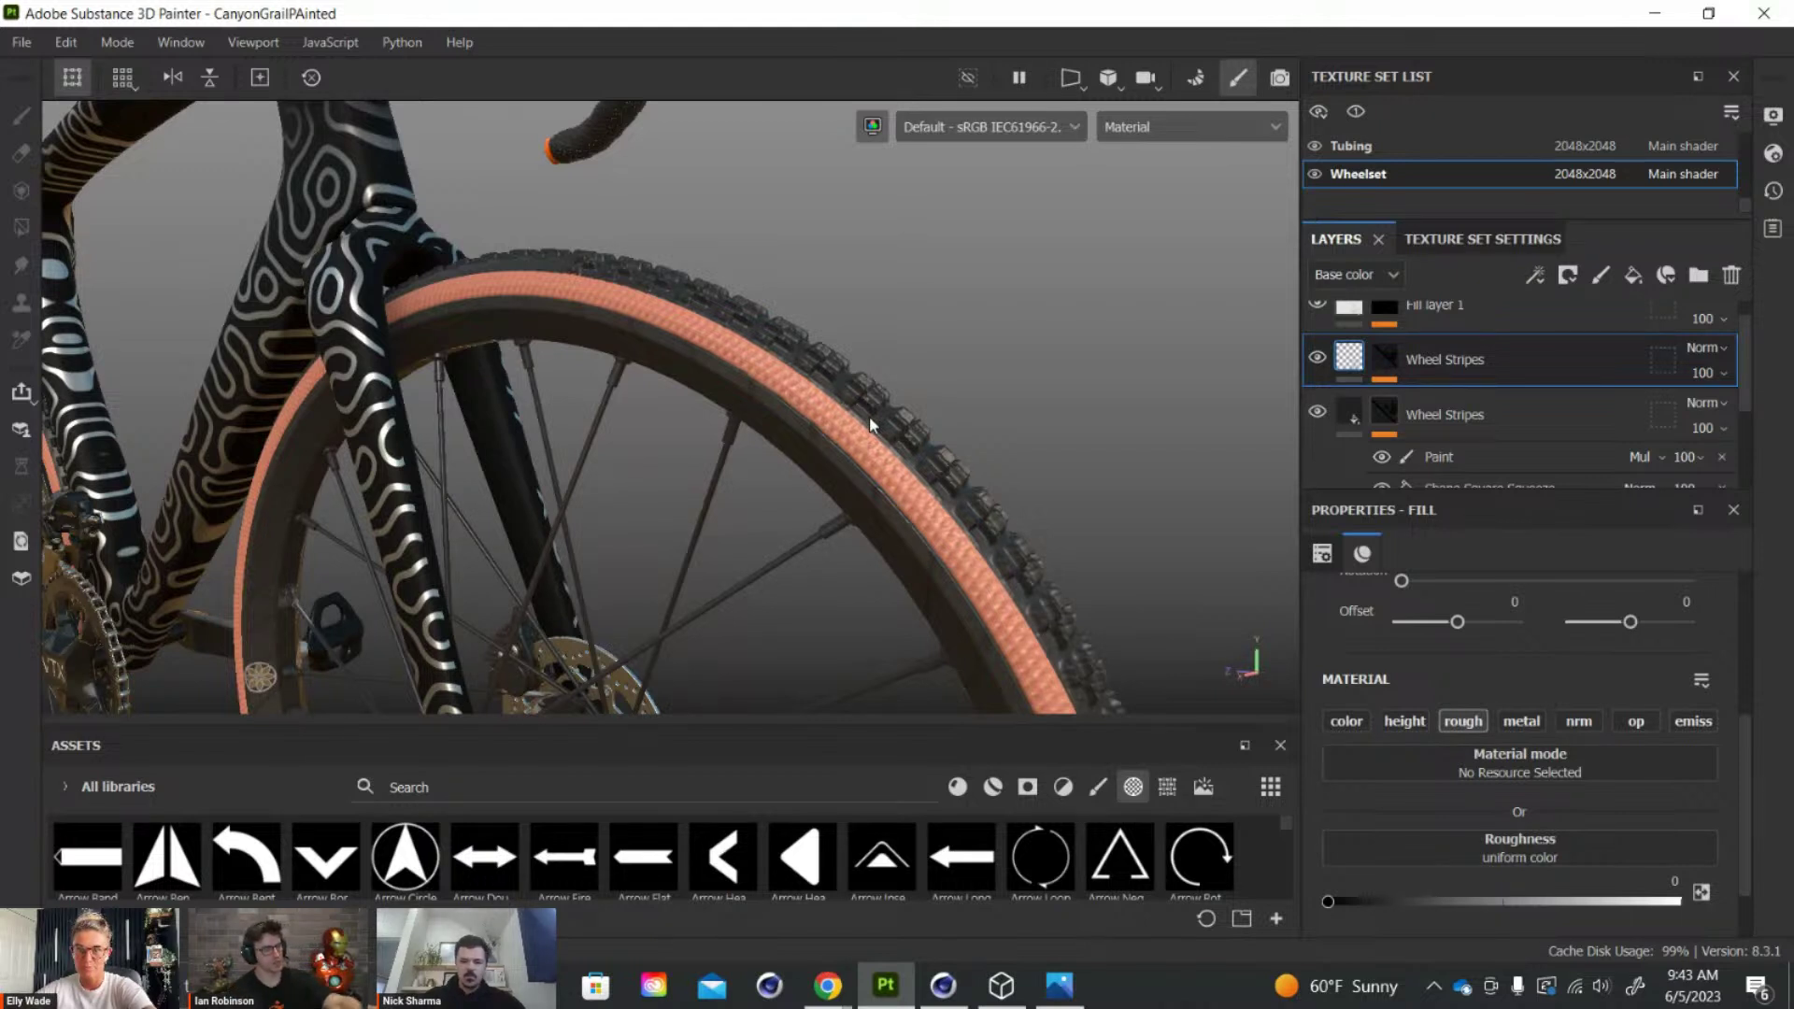
pyautogui.keyDown('ctrl'); pyautogui.keyDown('alt'); pyautogui.rightClick(869, 417); pyautogui.keyUp('alt'); pyautogui.keyUp('ctrl')
pyautogui.scroll(1, 1345, 376)
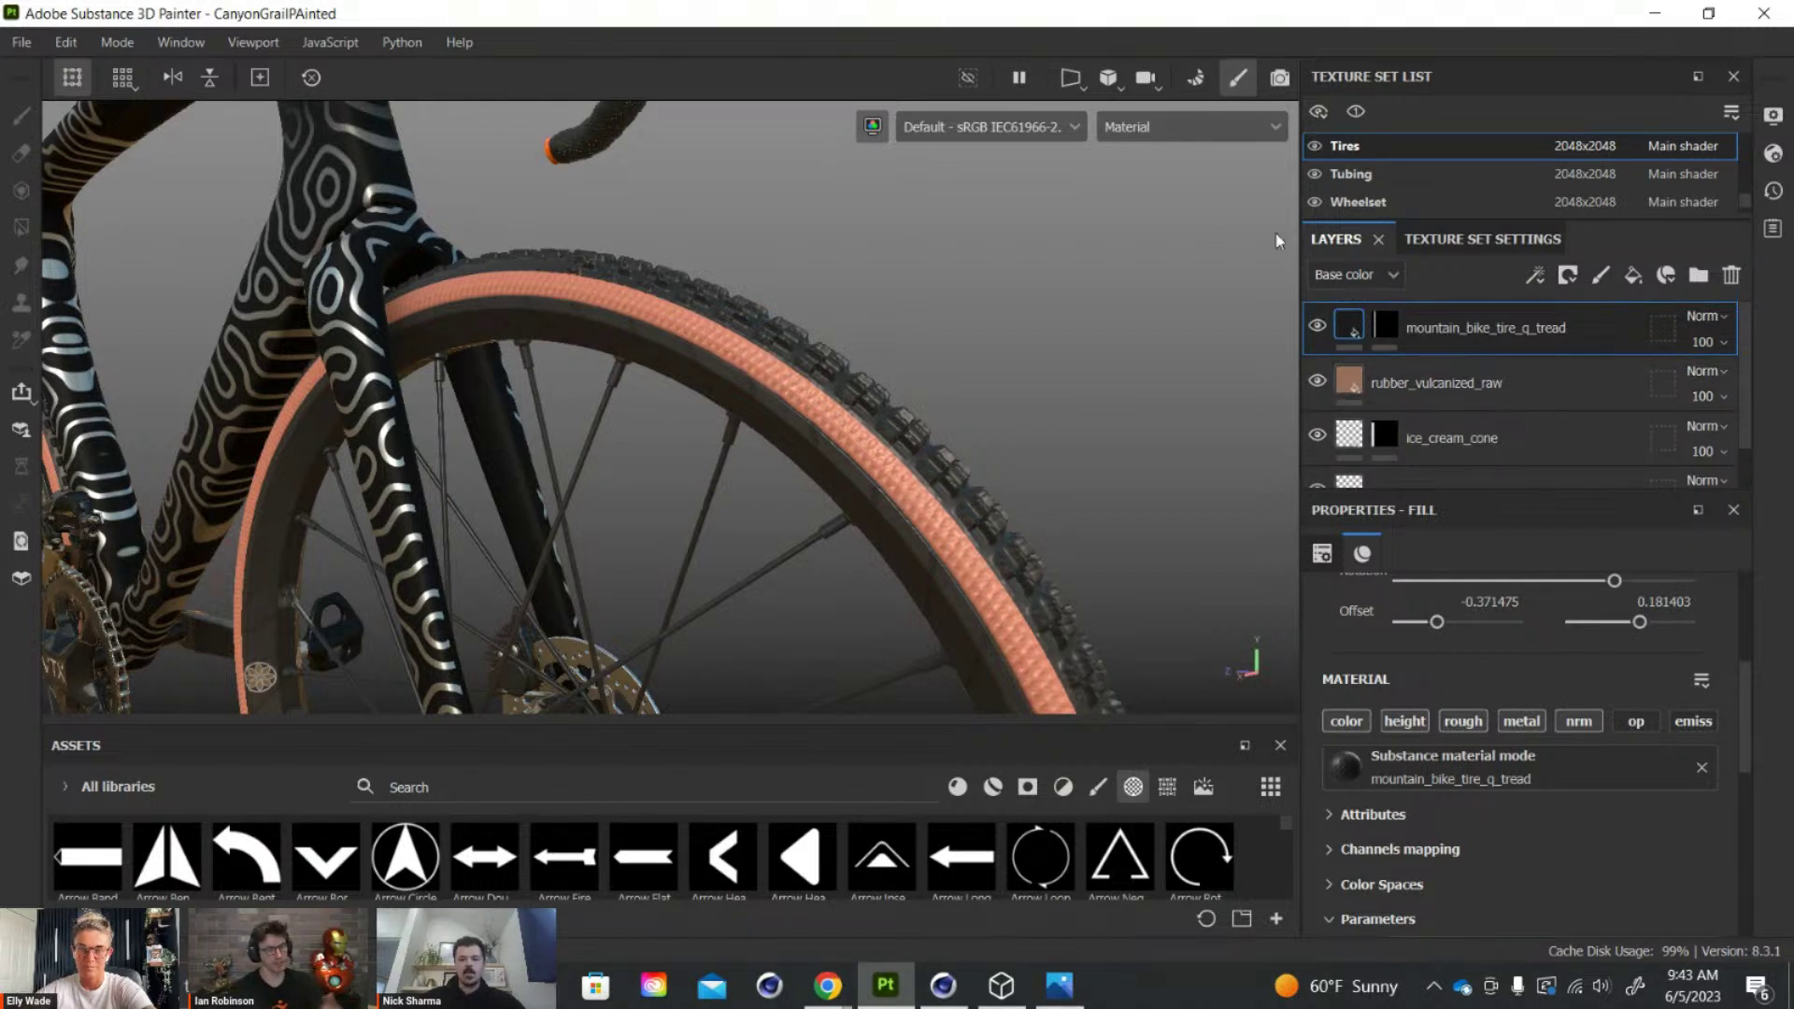
pyautogui.click(1519, 385)
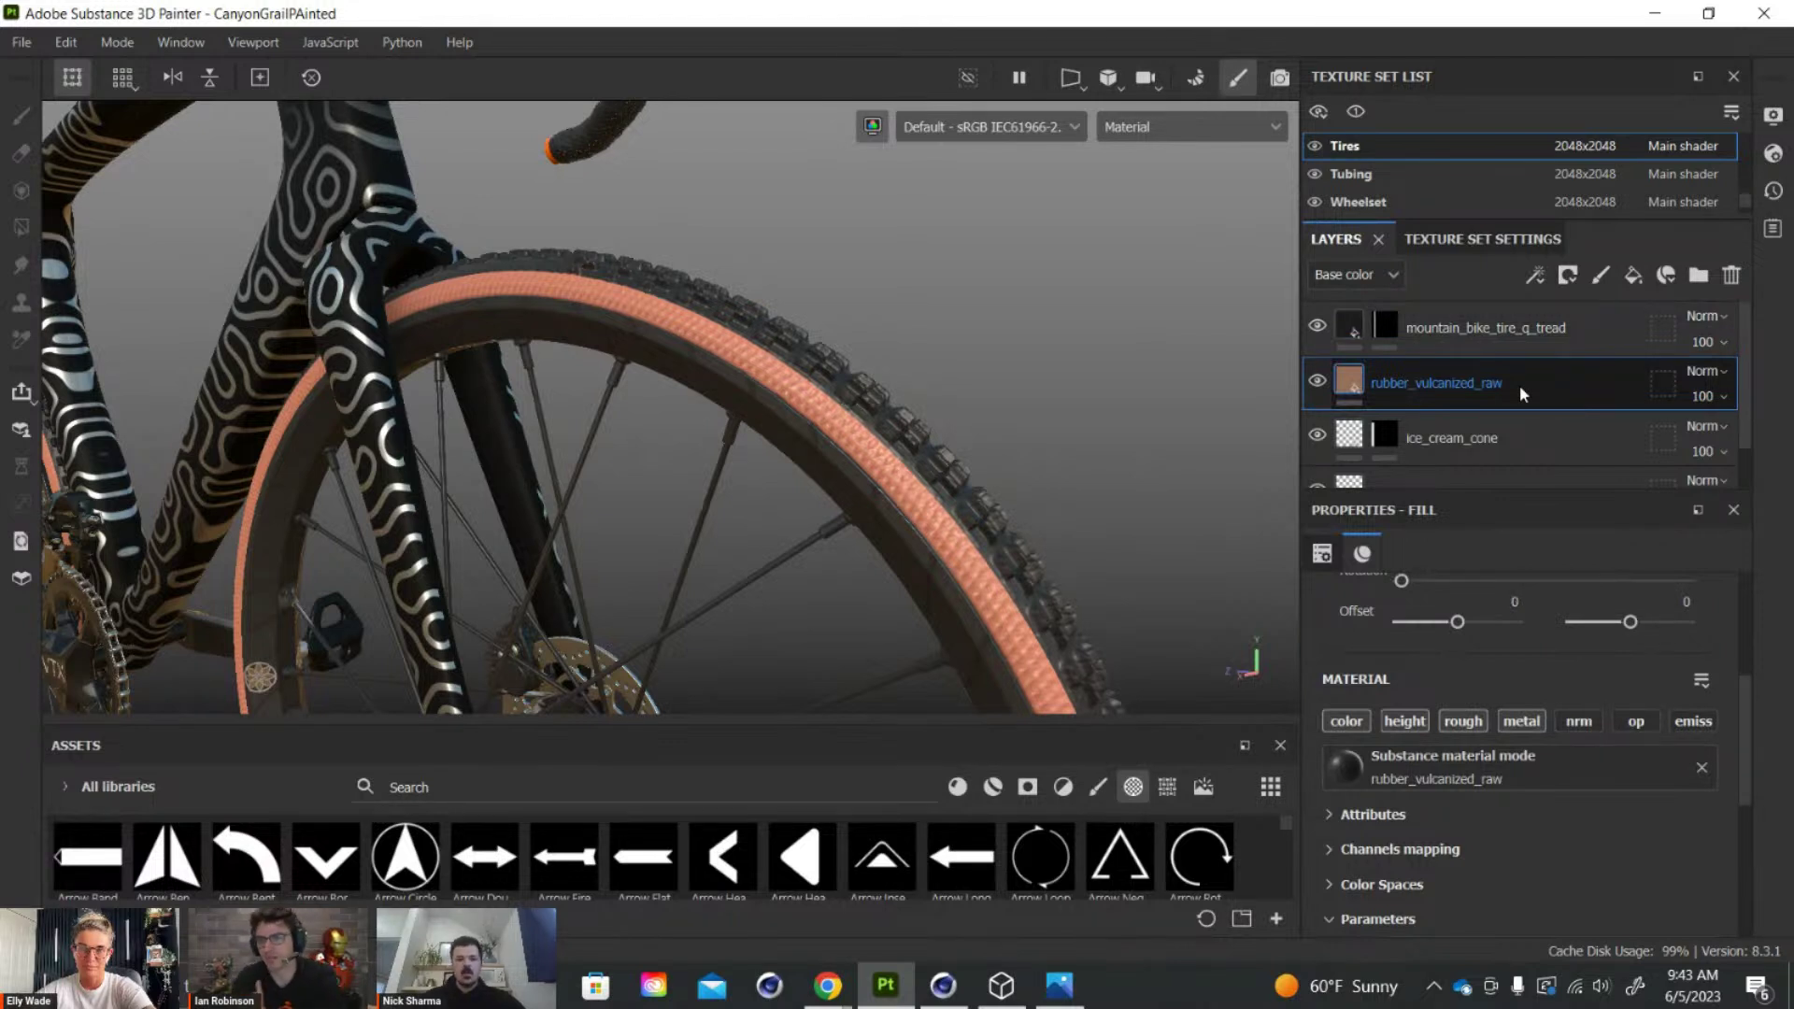
pyautogui.keyDown('alt'); pyautogui.moveTo(1121, 332); pyautogui.dragTo(1100, 345); pyautogui.keyUp('alt')
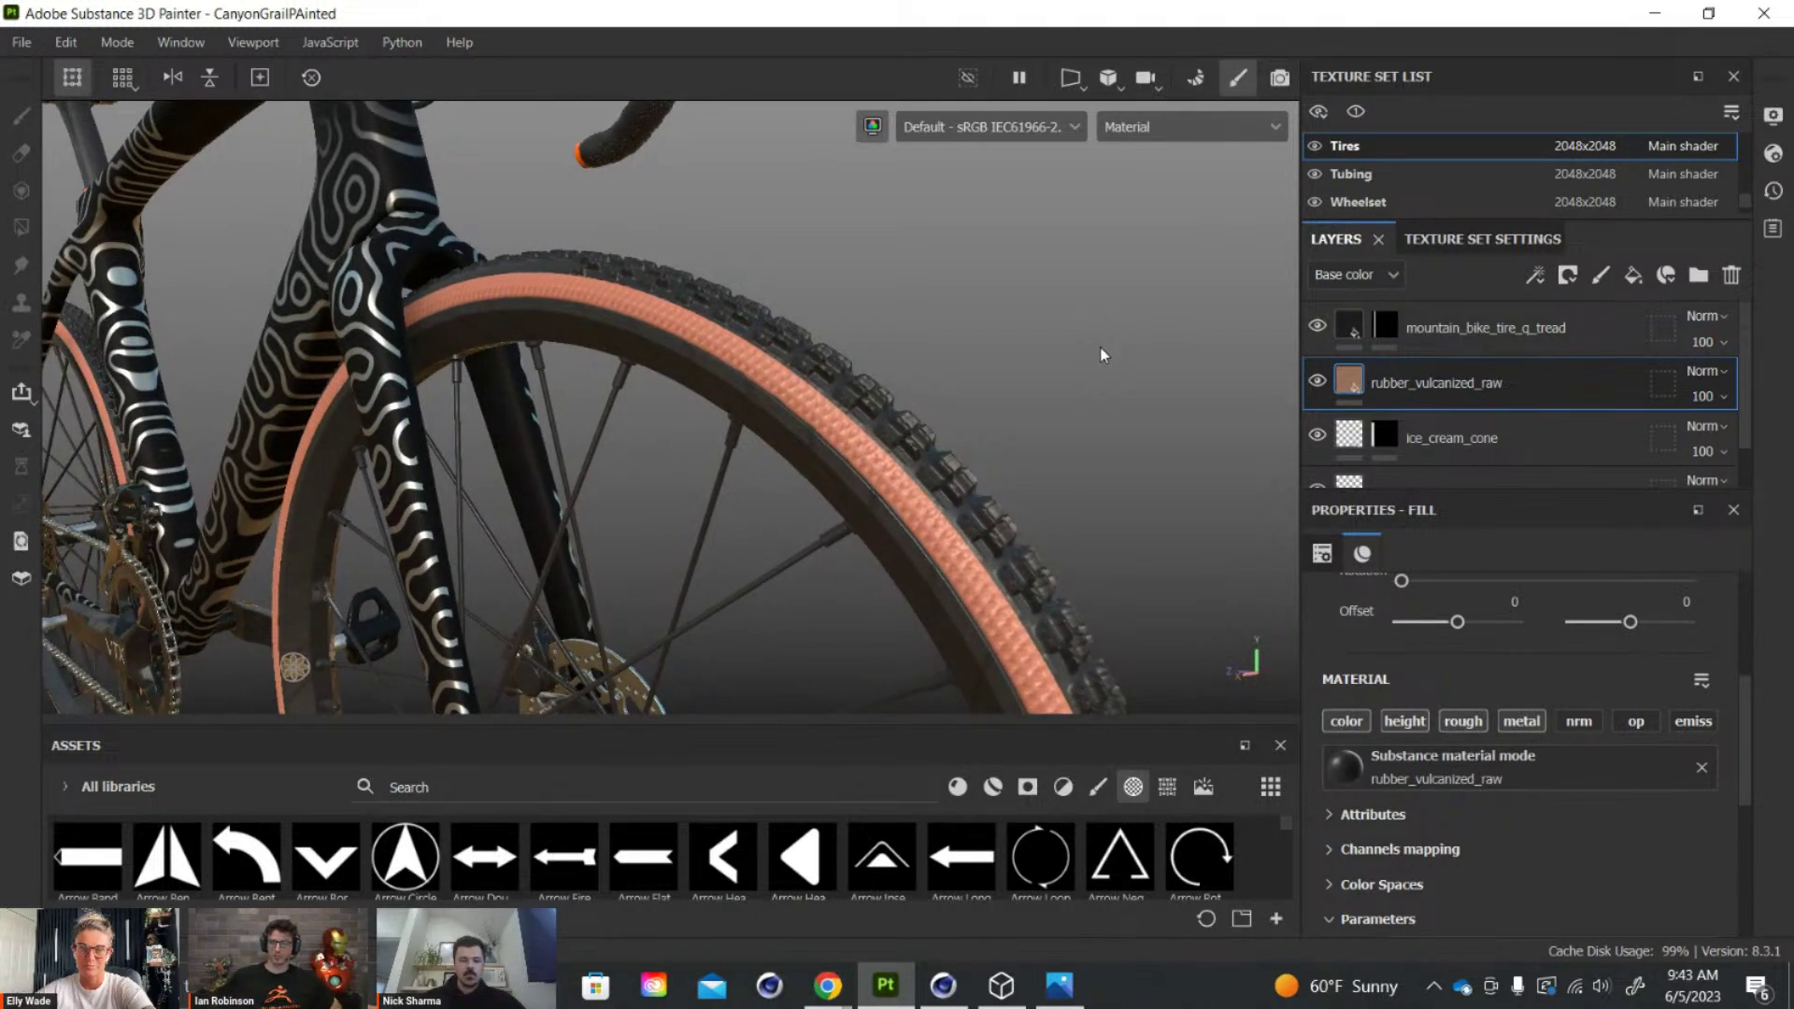
pyautogui.keyDown('alt'); pyautogui.moveTo(1088, 379); pyautogui.dragTo(1066, 399); pyautogui.keyUp('alt')
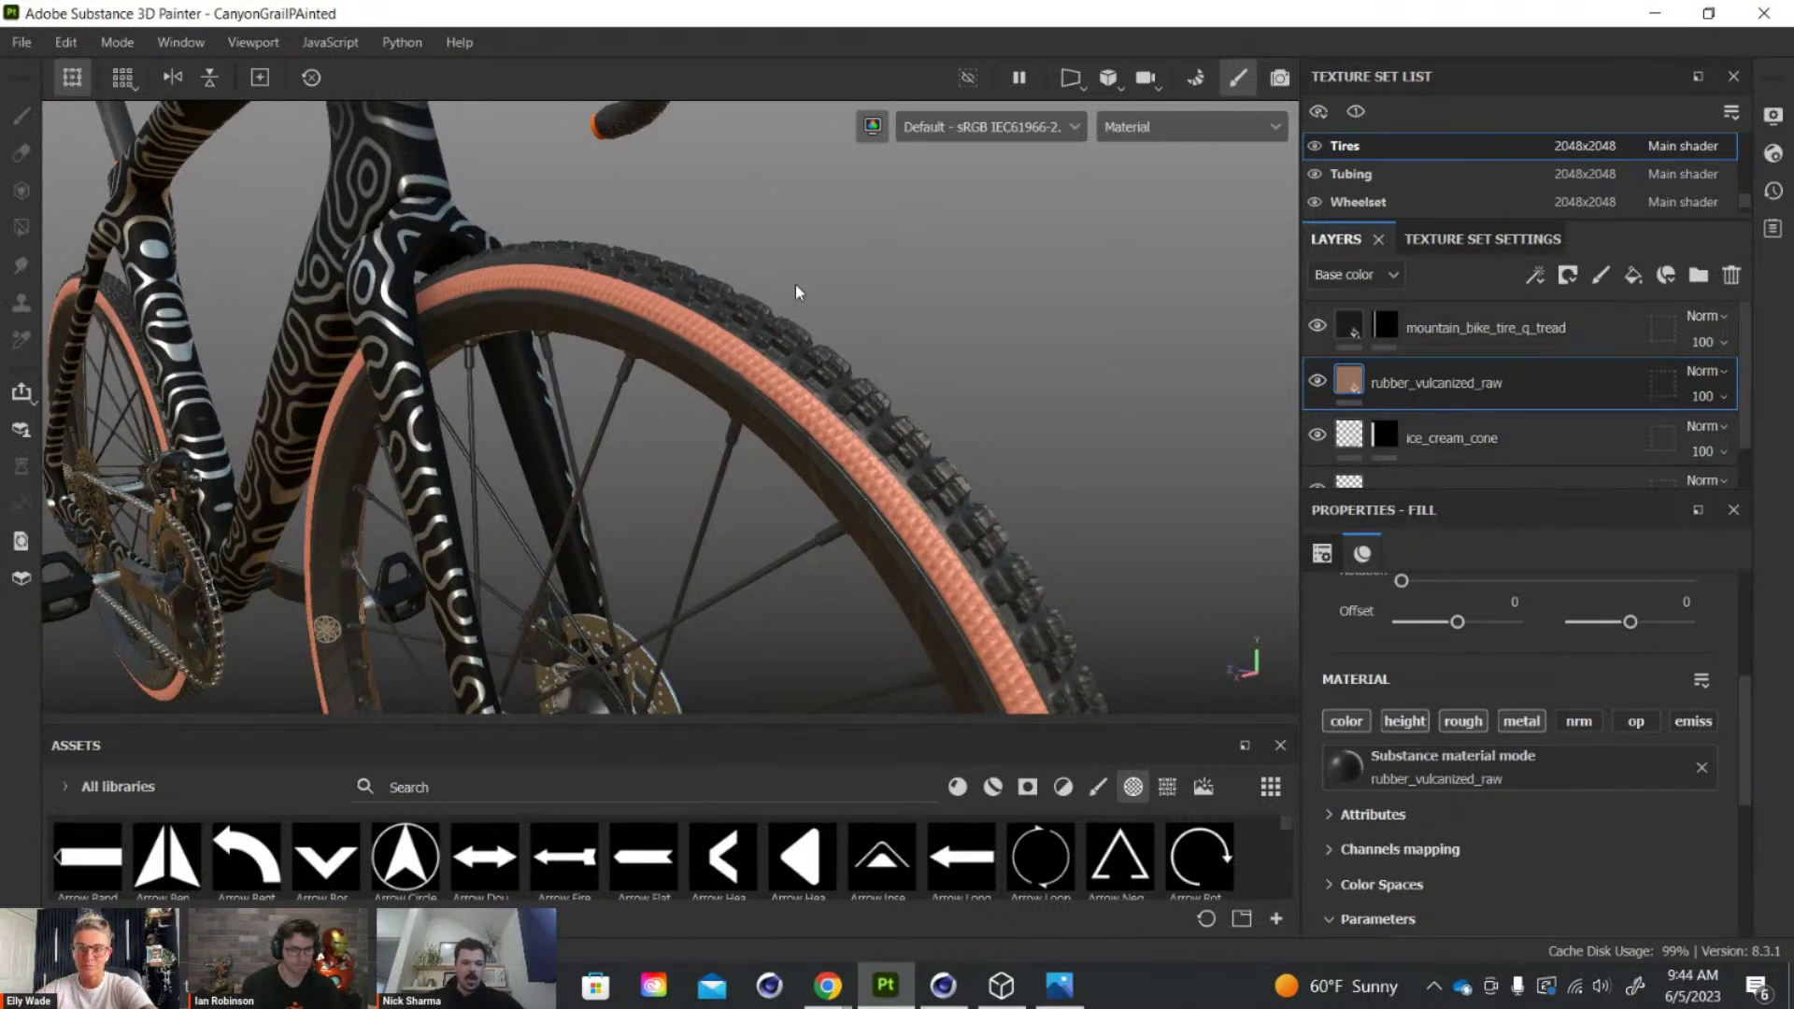
pyautogui.keyDown('alt'); pyautogui.moveTo(741, 352); pyautogui.dragTo(746, 345); pyautogui.keyUp('alt')
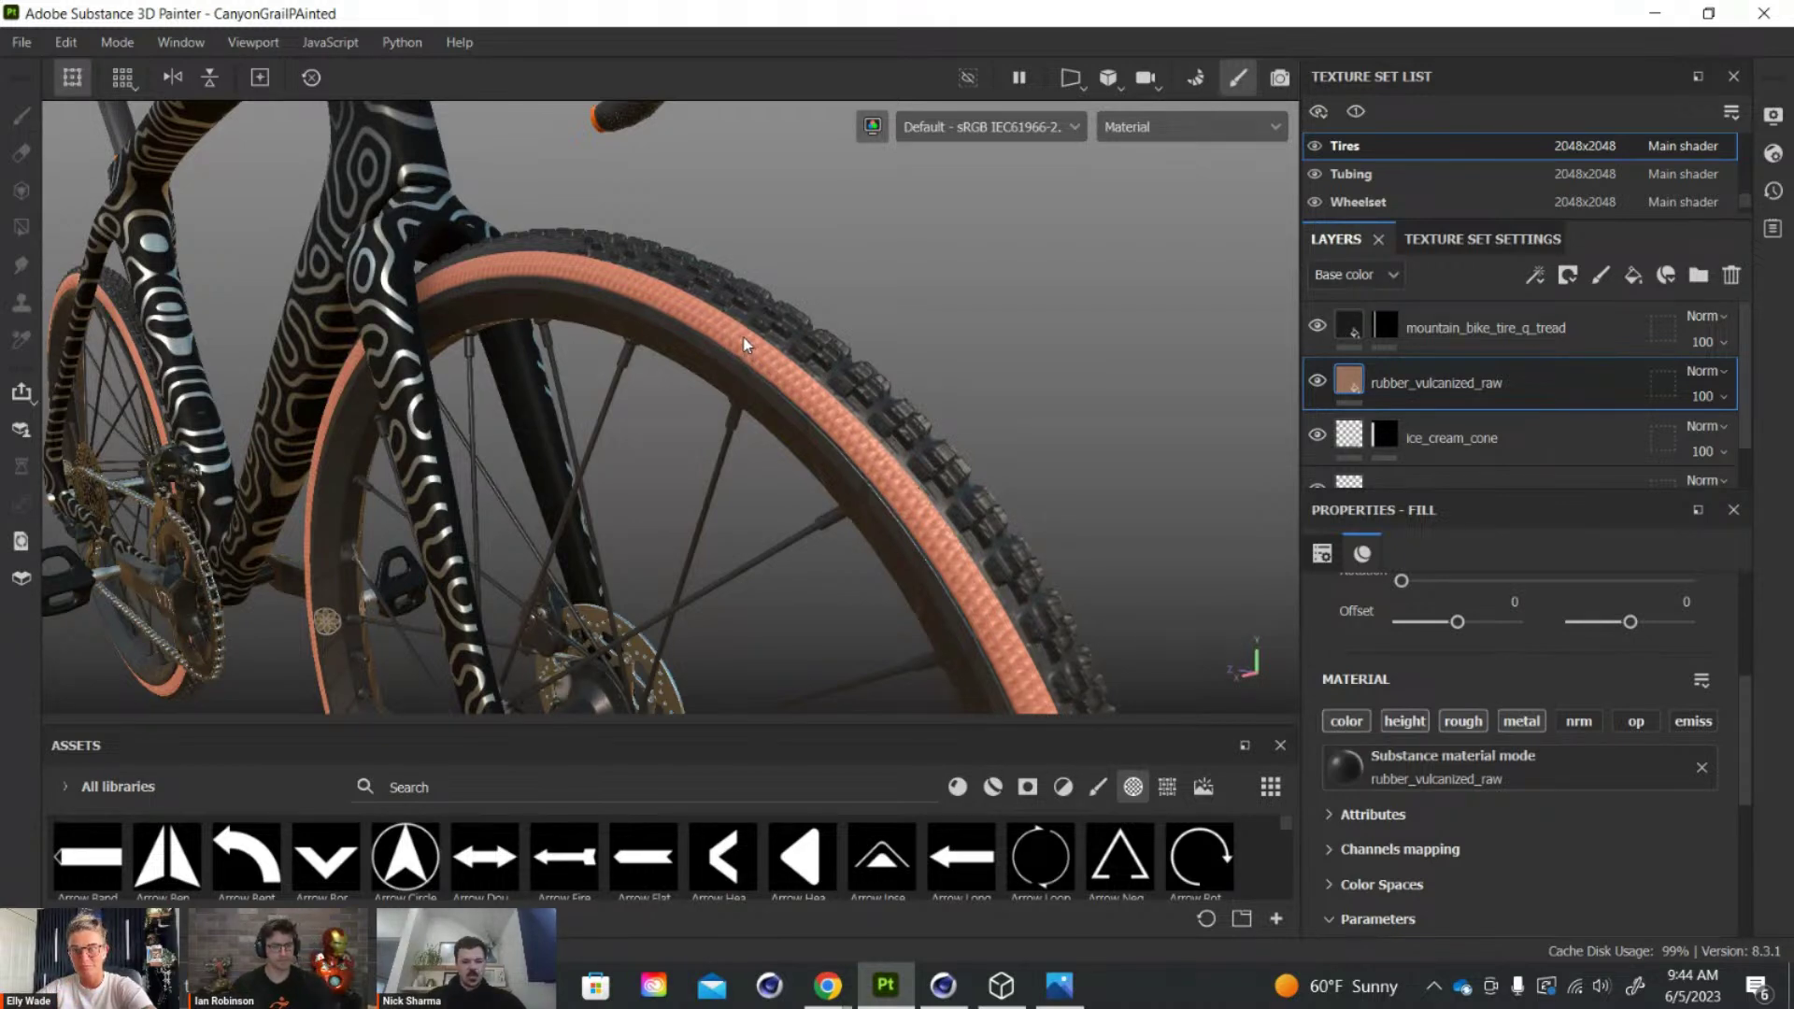
# Select the Frame texture set from the bike's frame and show the frame from the side
pyautogui.keyDown('alt'); pyautogui.moveTo(743, 336); pyautogui.dragTo(427, 245); pyautogui.keyUp('alt')
pyautogui.keyDown('alt'); pyautogui.moveTo(426, 246); pyautogui.dragTo(1068, 299, button='middle'); pyautogui.keyUp('alt')
pyautogui.keyDown('ctrl'); pyautogui.keyDown('alt'); pyautogui.rightClick(1075, 344); pyautogui.keyUp('alt'); pyautogui.keyUp('ctrl')
pyautogui.keyDown('alt'); pyautogui.moveTo(605, 441); pyautogui.dragTo(740, 300, button='right'); pyautogui.keyUp('alt')
pyautogui.keyDown('alt'); pyautogui.moveTo(740, 300); pyautogui.dragTo(725, 378); pyautogui.keyUp('alt')
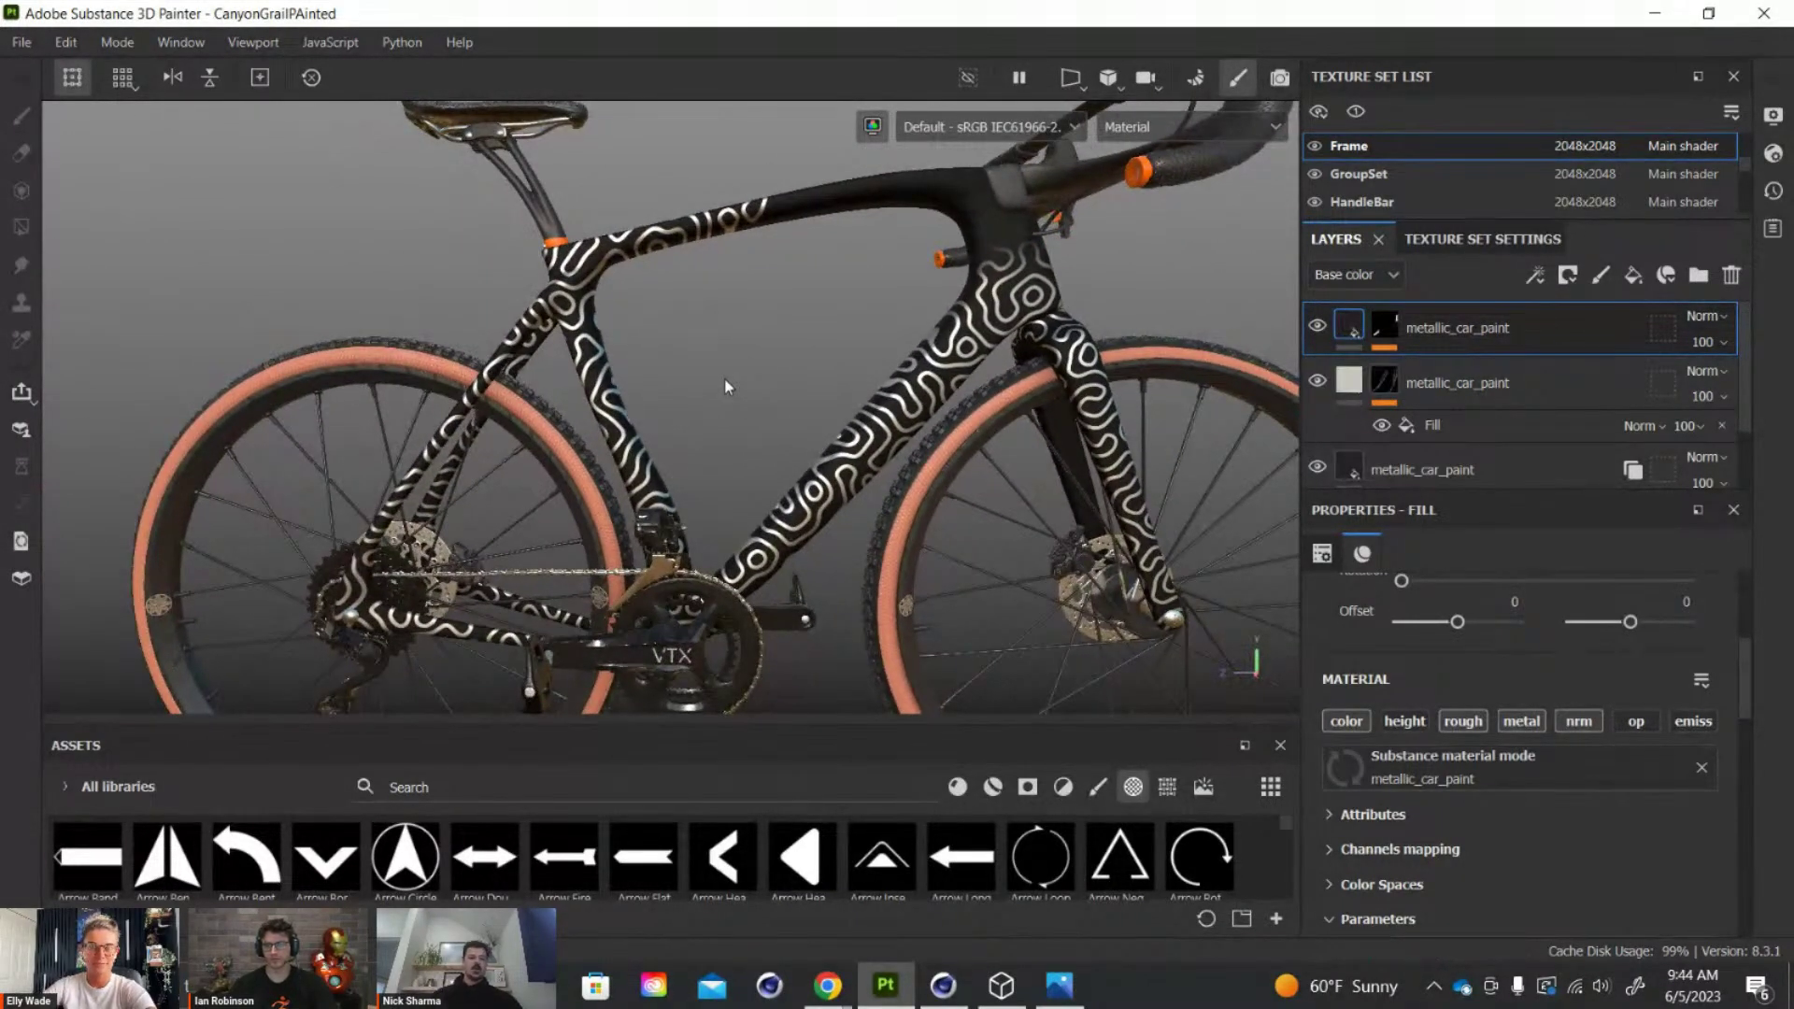
# Show only materials in an enlarged asset library and search it for mud
pyautogui.click(957, 787)
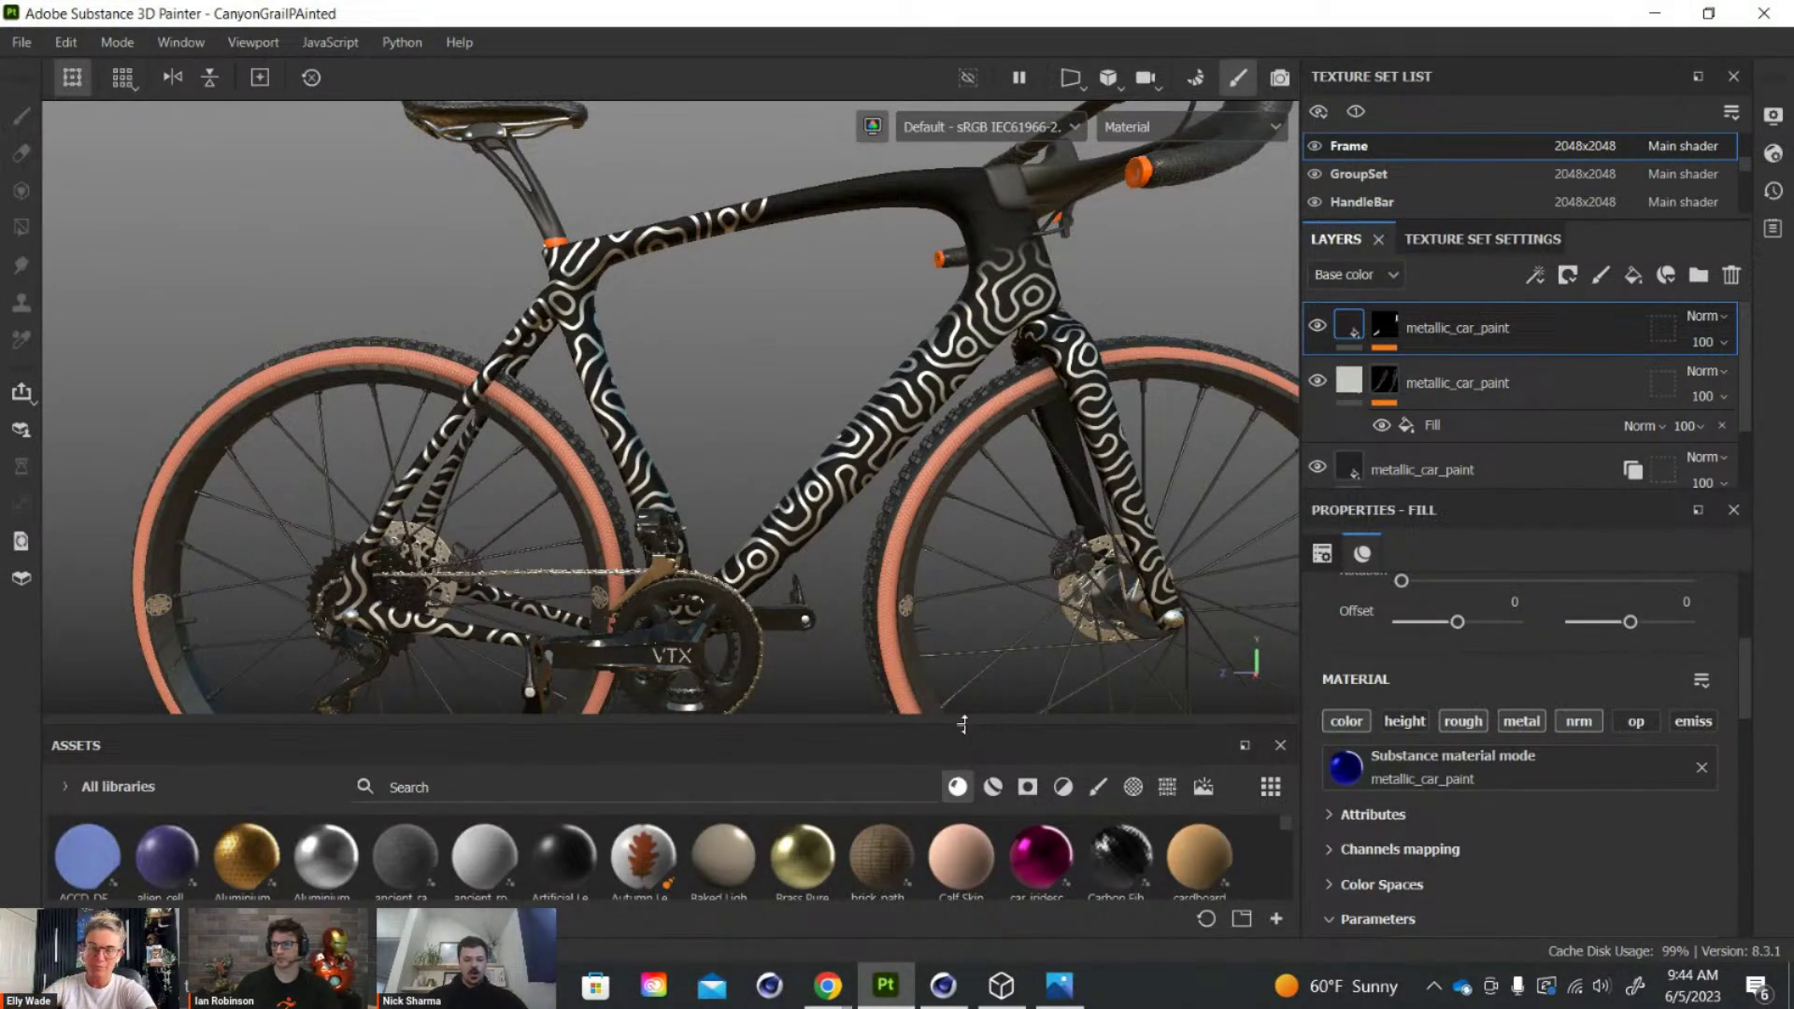
pyautogui.moveTo(962, 724); pyautogui.dragTo(962, 419)
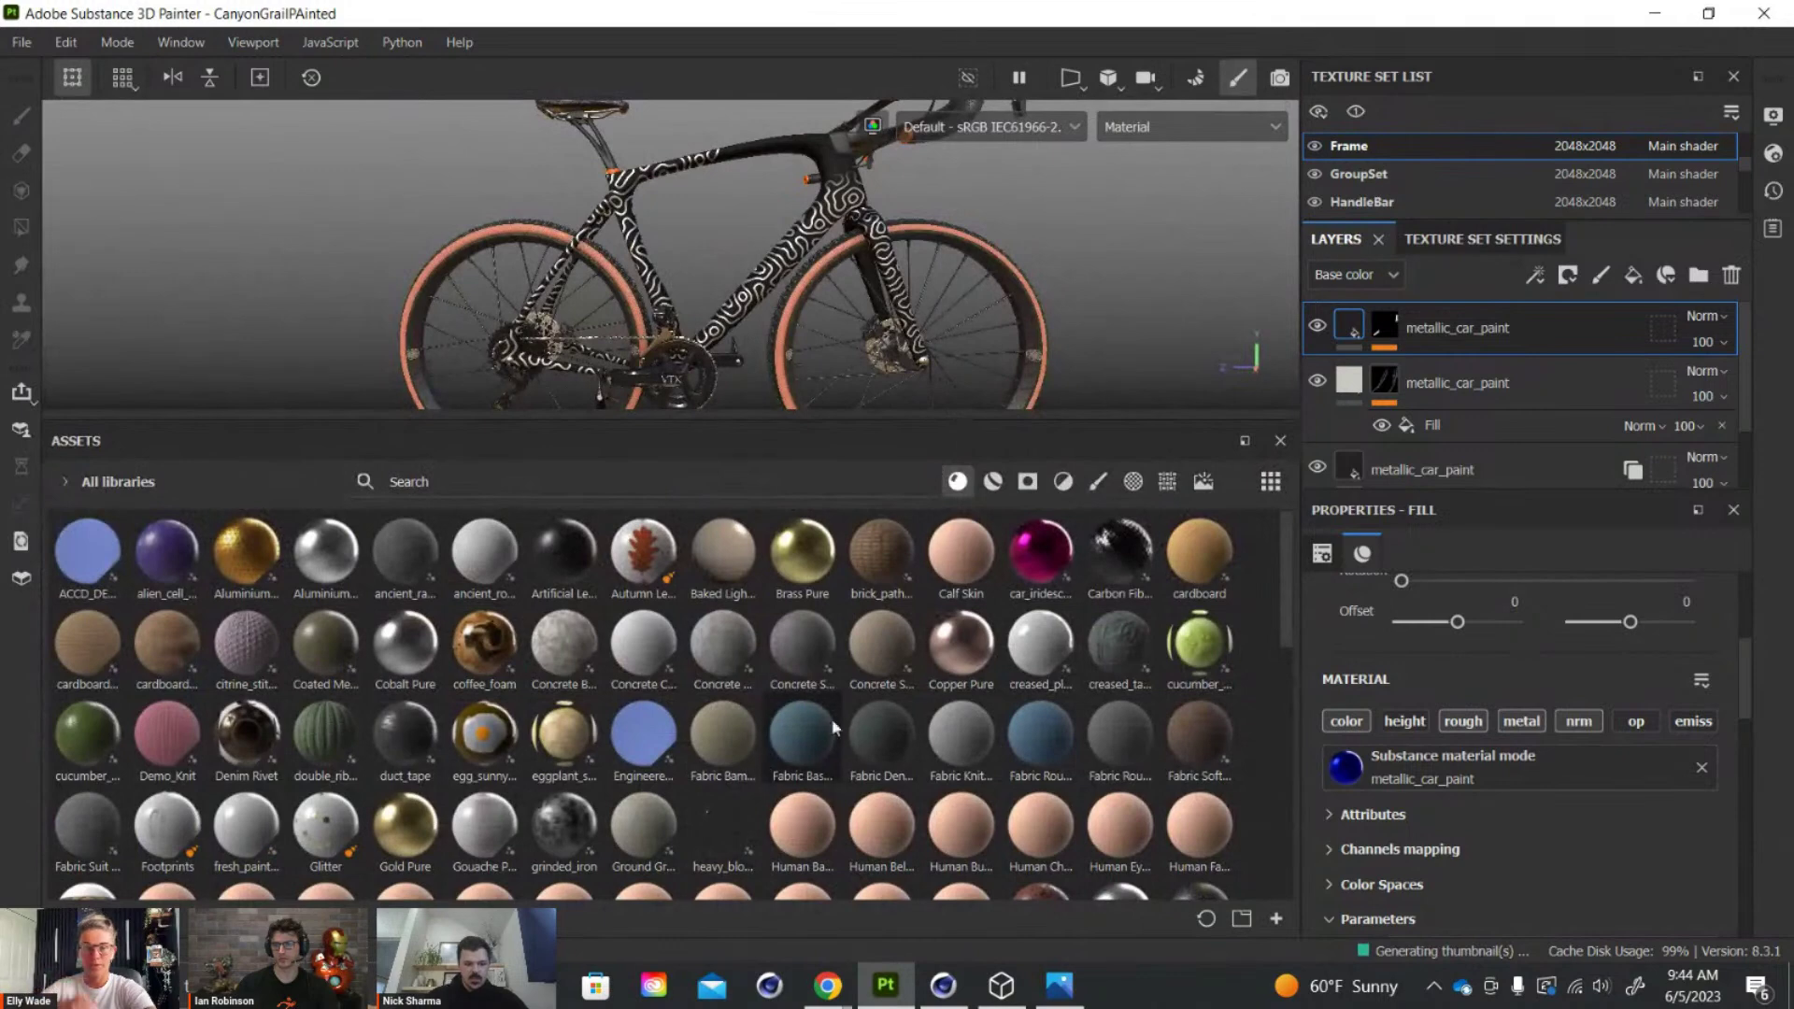
pyautogui.scroll(-5, 598, 654)
pyautogui.click(580, 481)
pyautogui.write('mud')
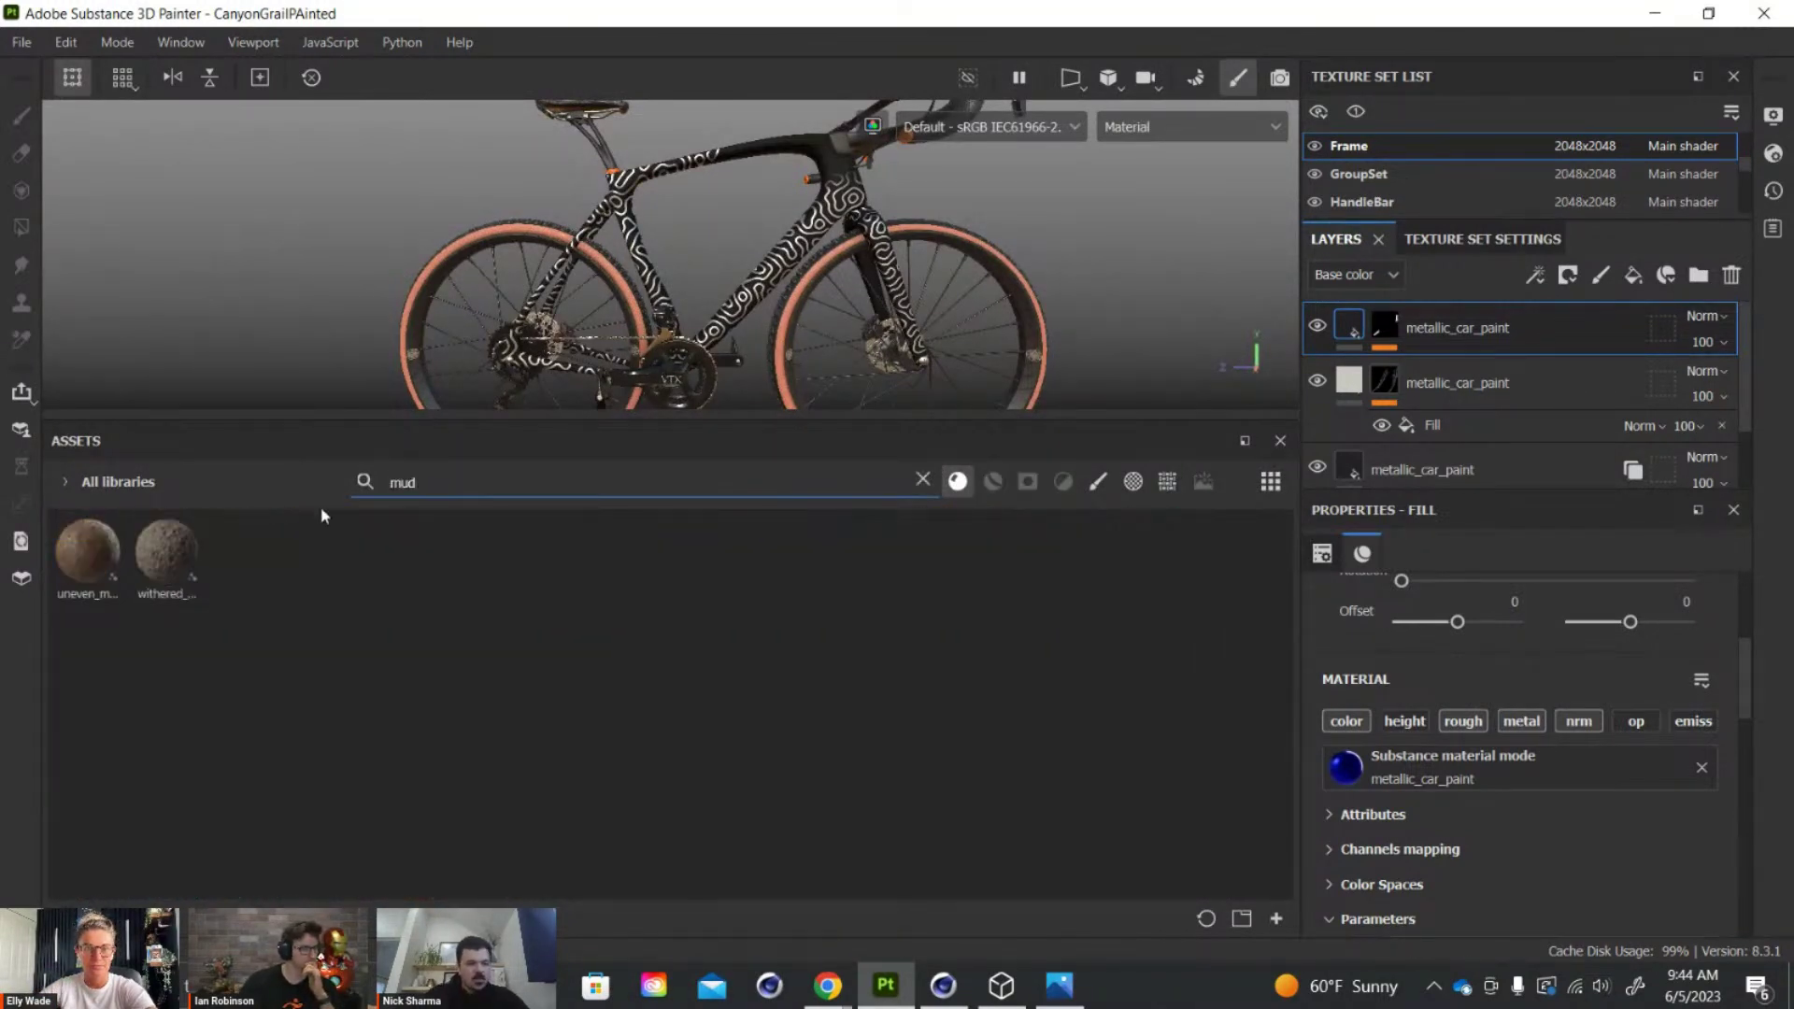
# Apply the uneven_mud_patch_02 material to the bike frame as a new top layer and enlarge the viewport
pyautogui.moveTo(87, 552); pyautogui.dragTo(849, 203)
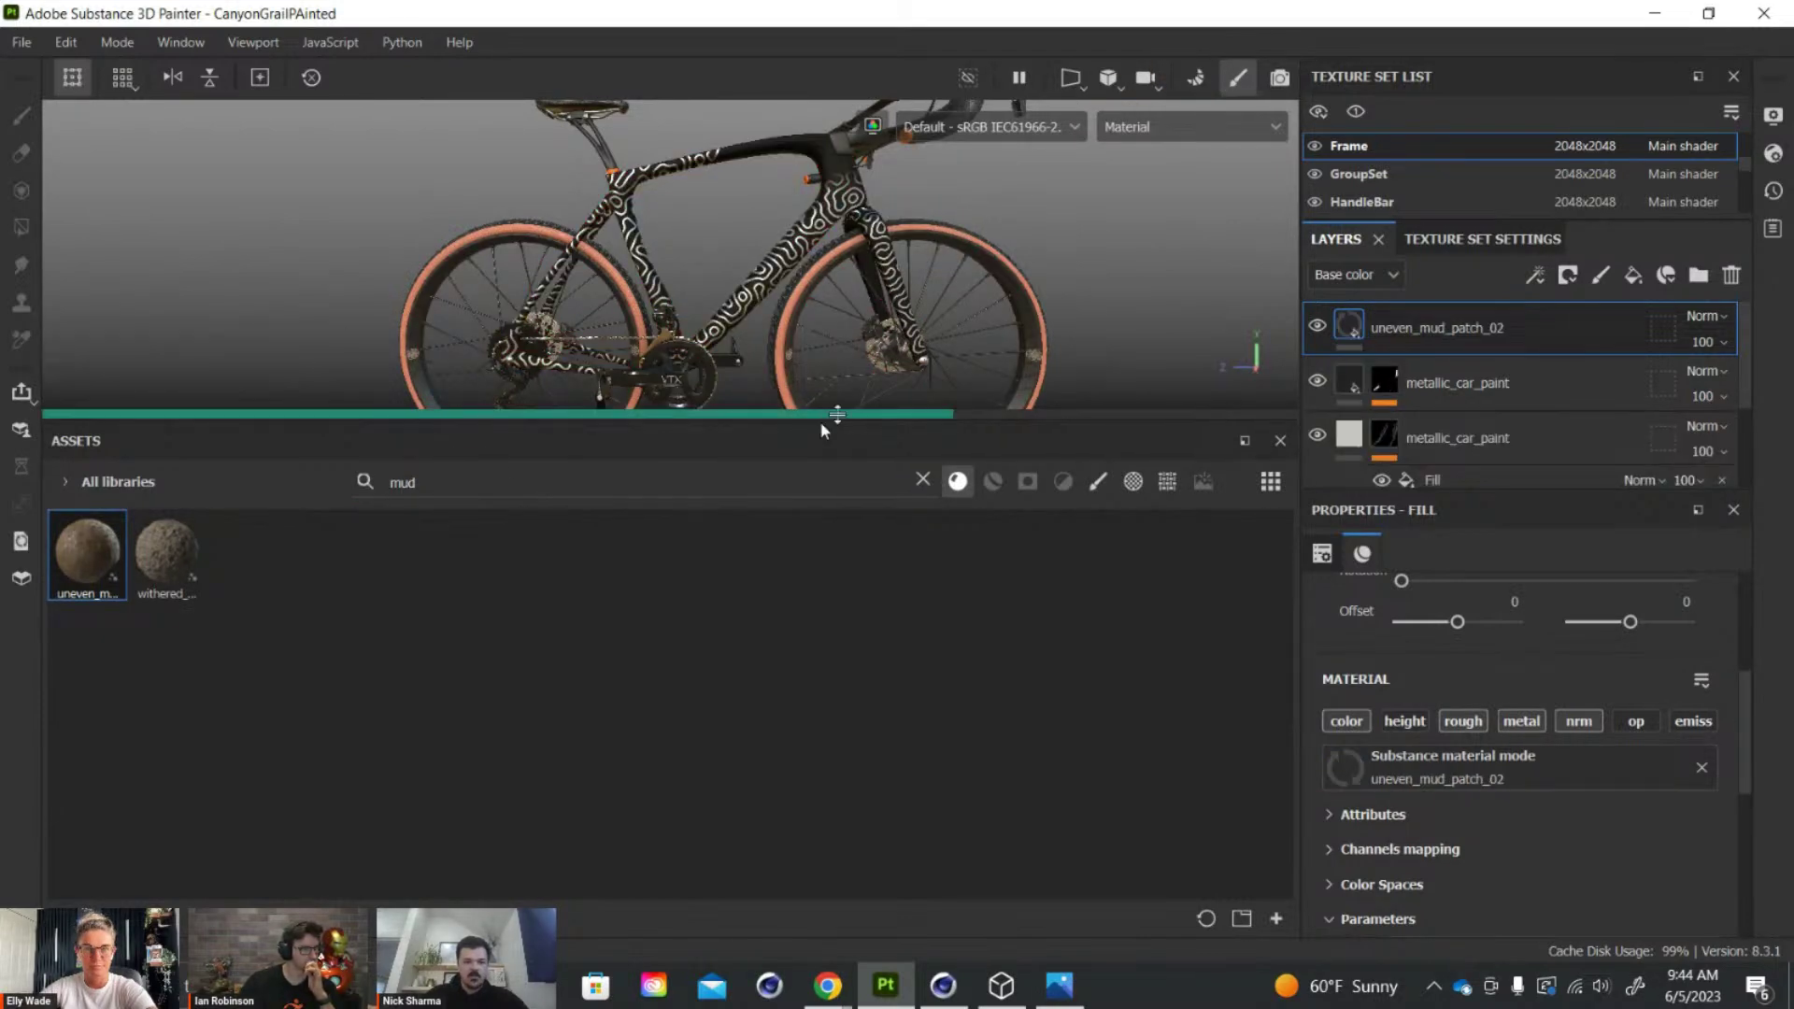
pyautogui.moveTo(835, 413); pyautogui.dragTo(823, 792)
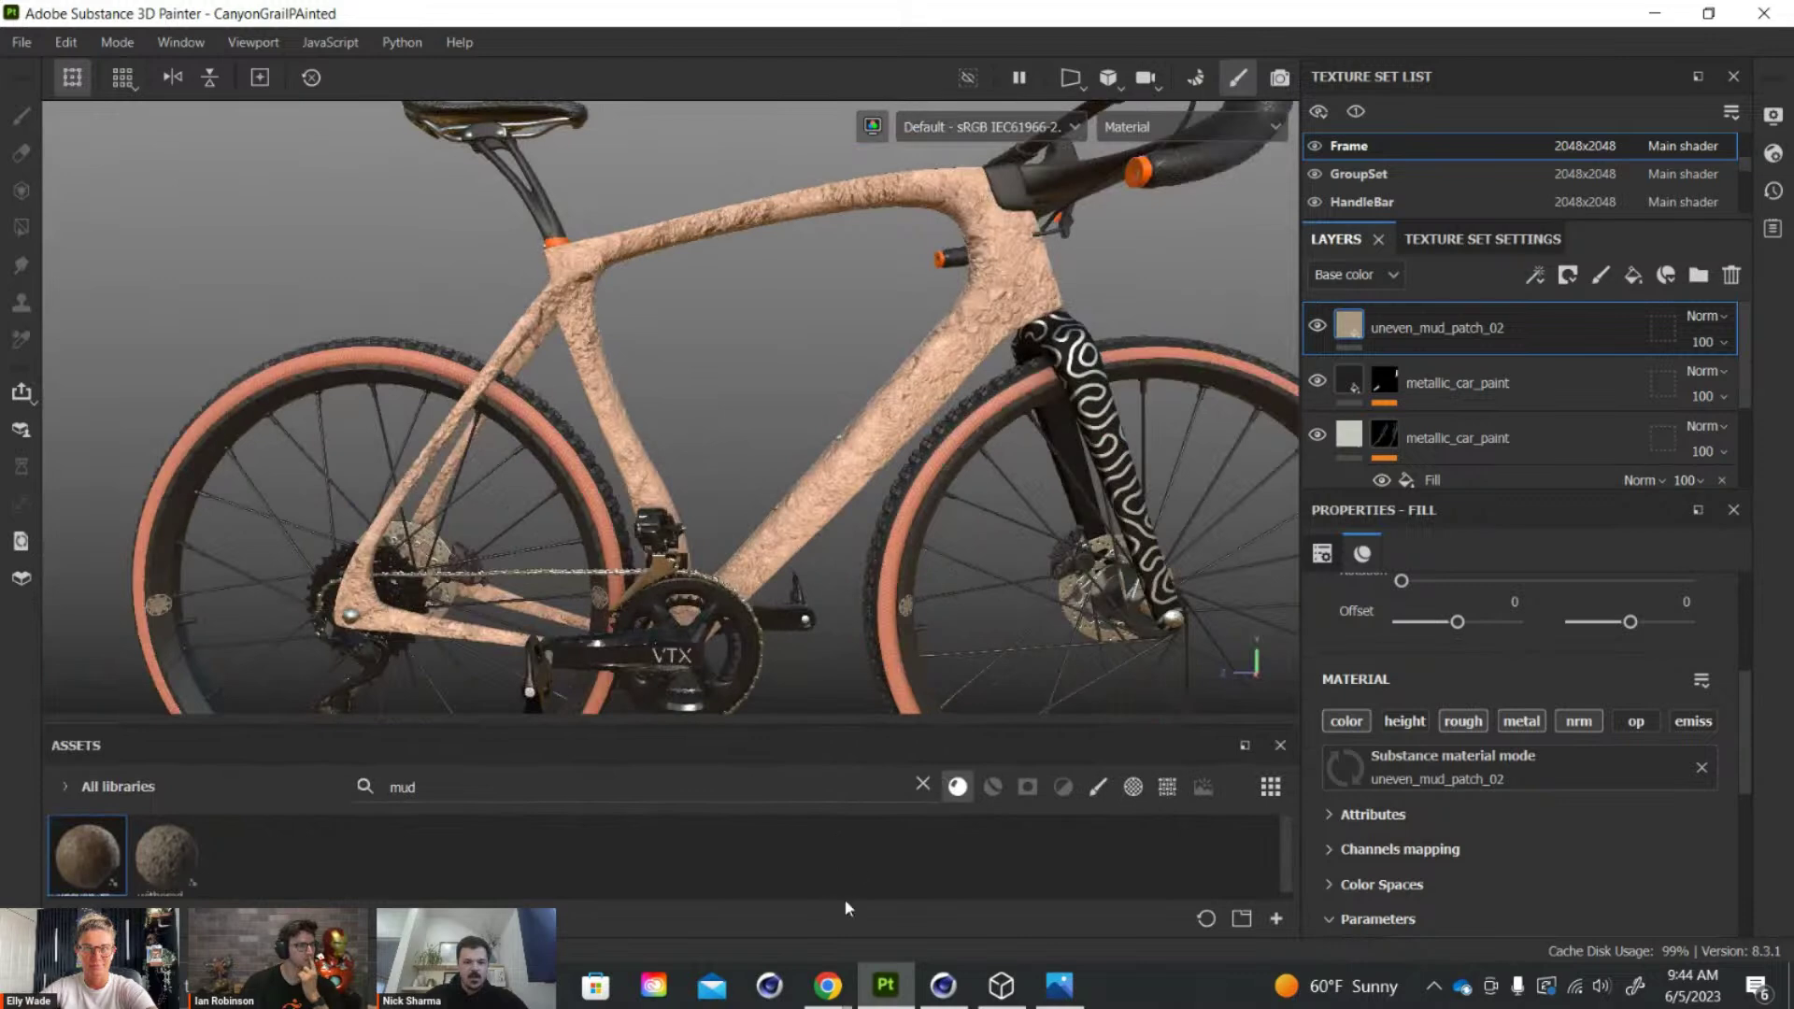
pyautogui.keyDown('alt'); pyautogui.moveTo(748, 392); pyautogui.dragTo(743, 454, button='right'); pyautogui.keyUp('alt')
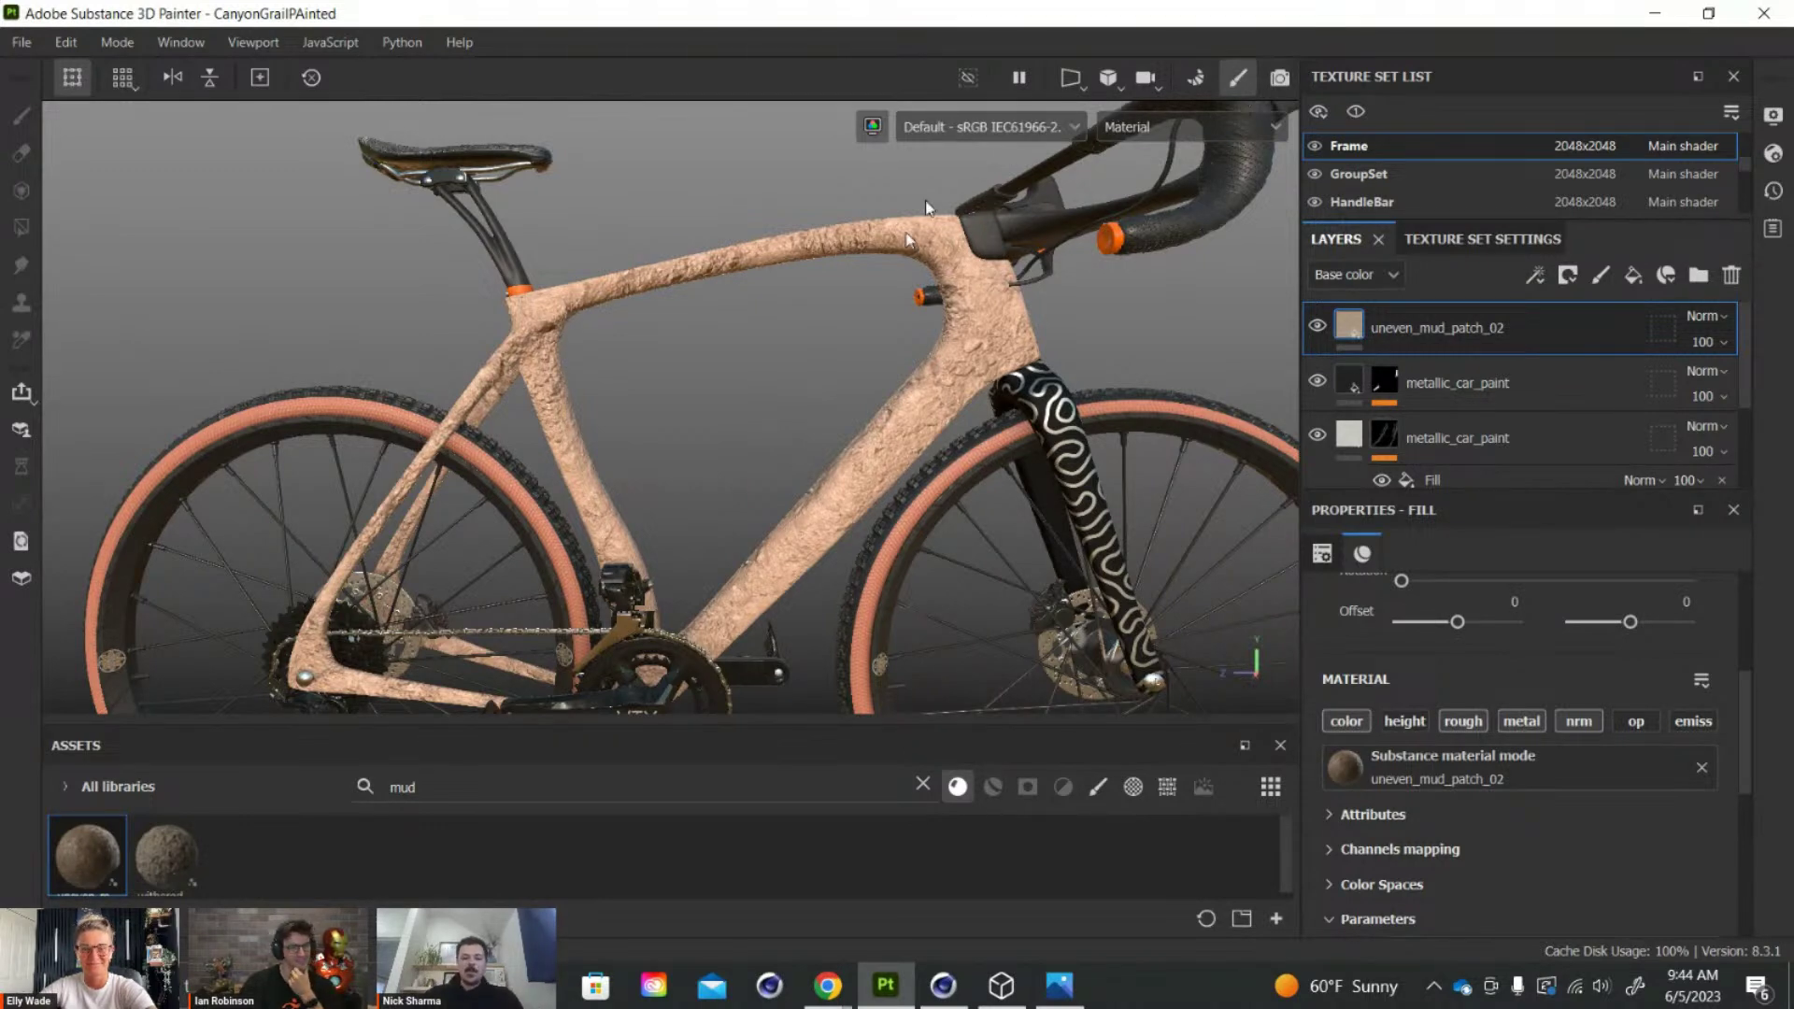
# Add a black mask to the uneven_mud_patch_02 layer and an empty generator to that mask
pyautogui.rightClick(1550, 327)
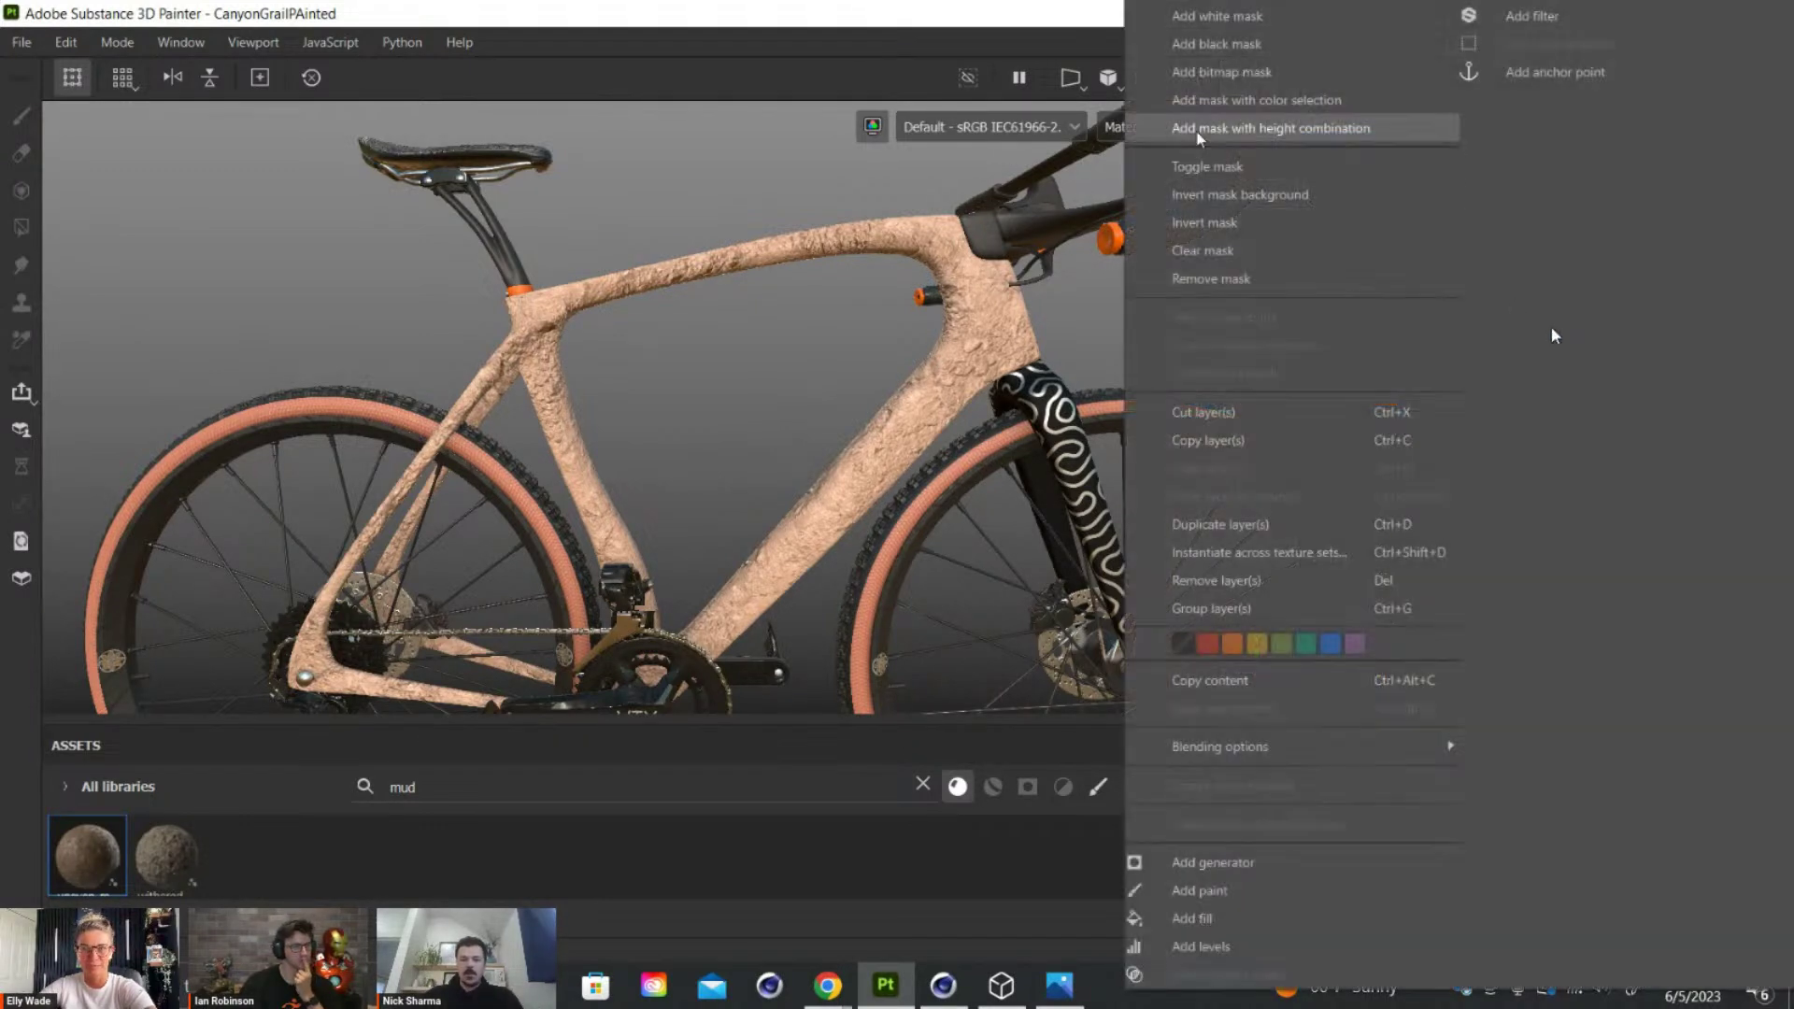
pyautogui.click(1216, 44)
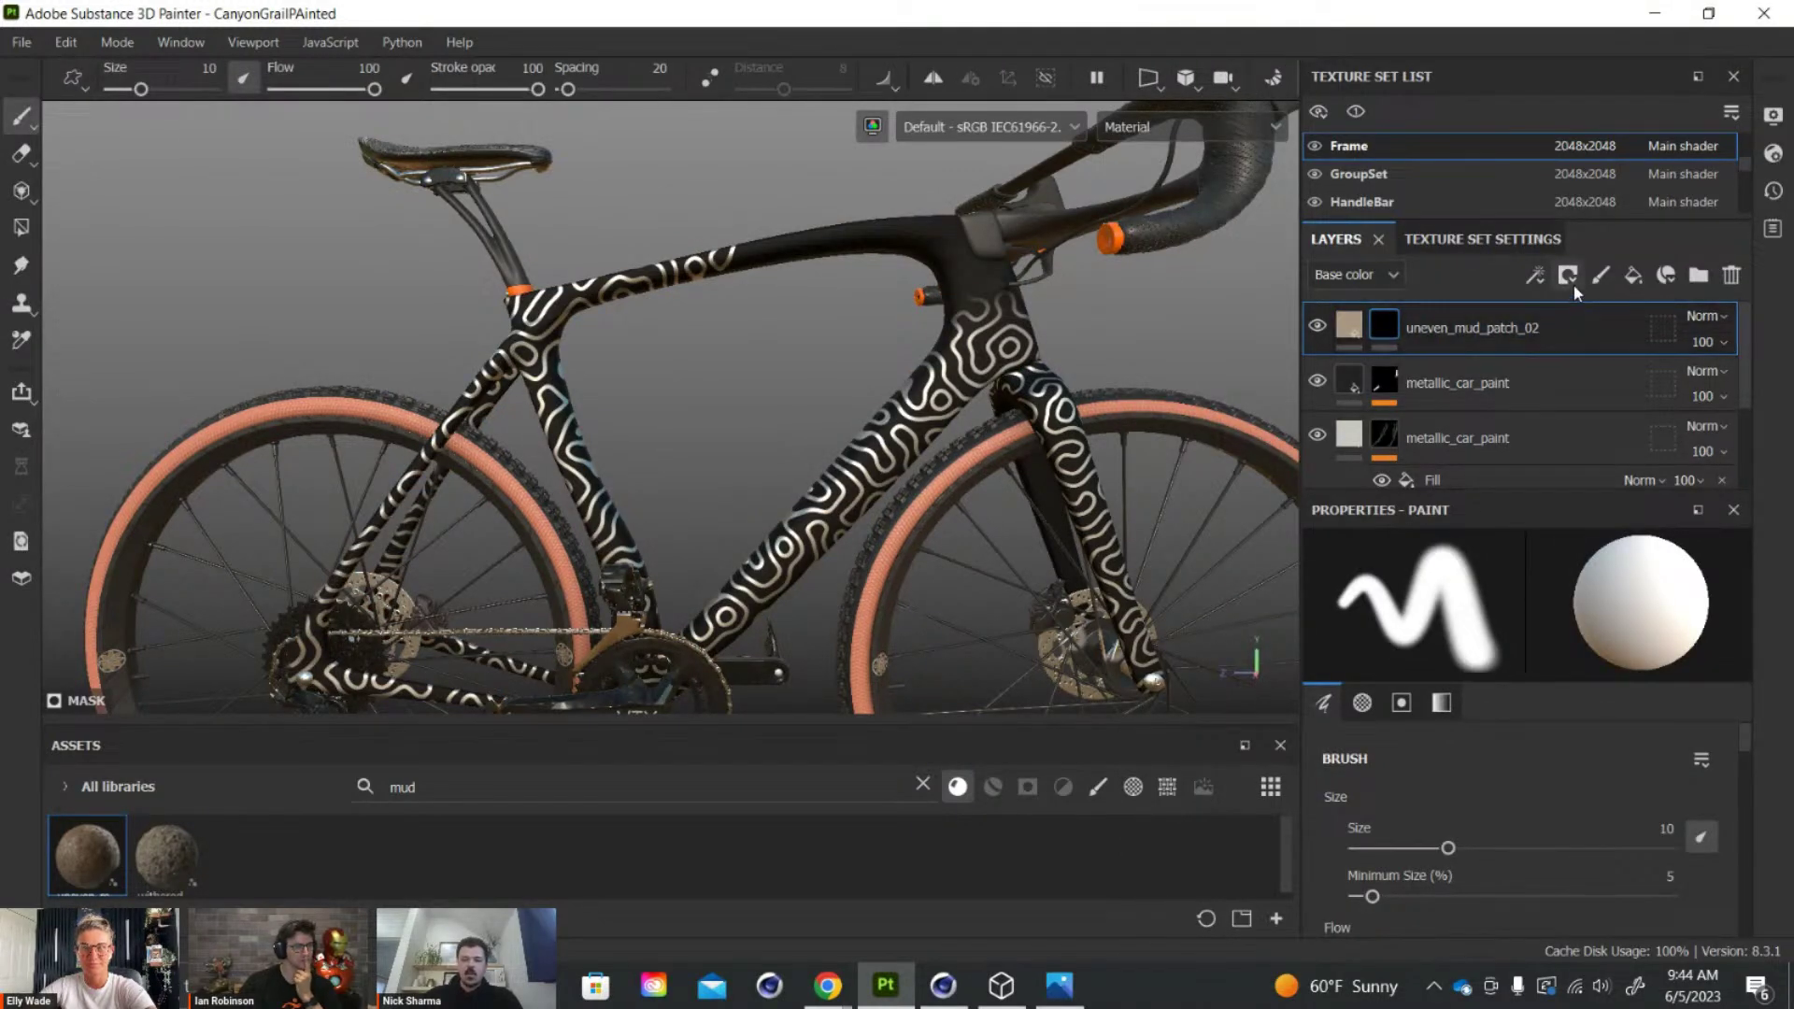
pyautogui.click(1533, 277)
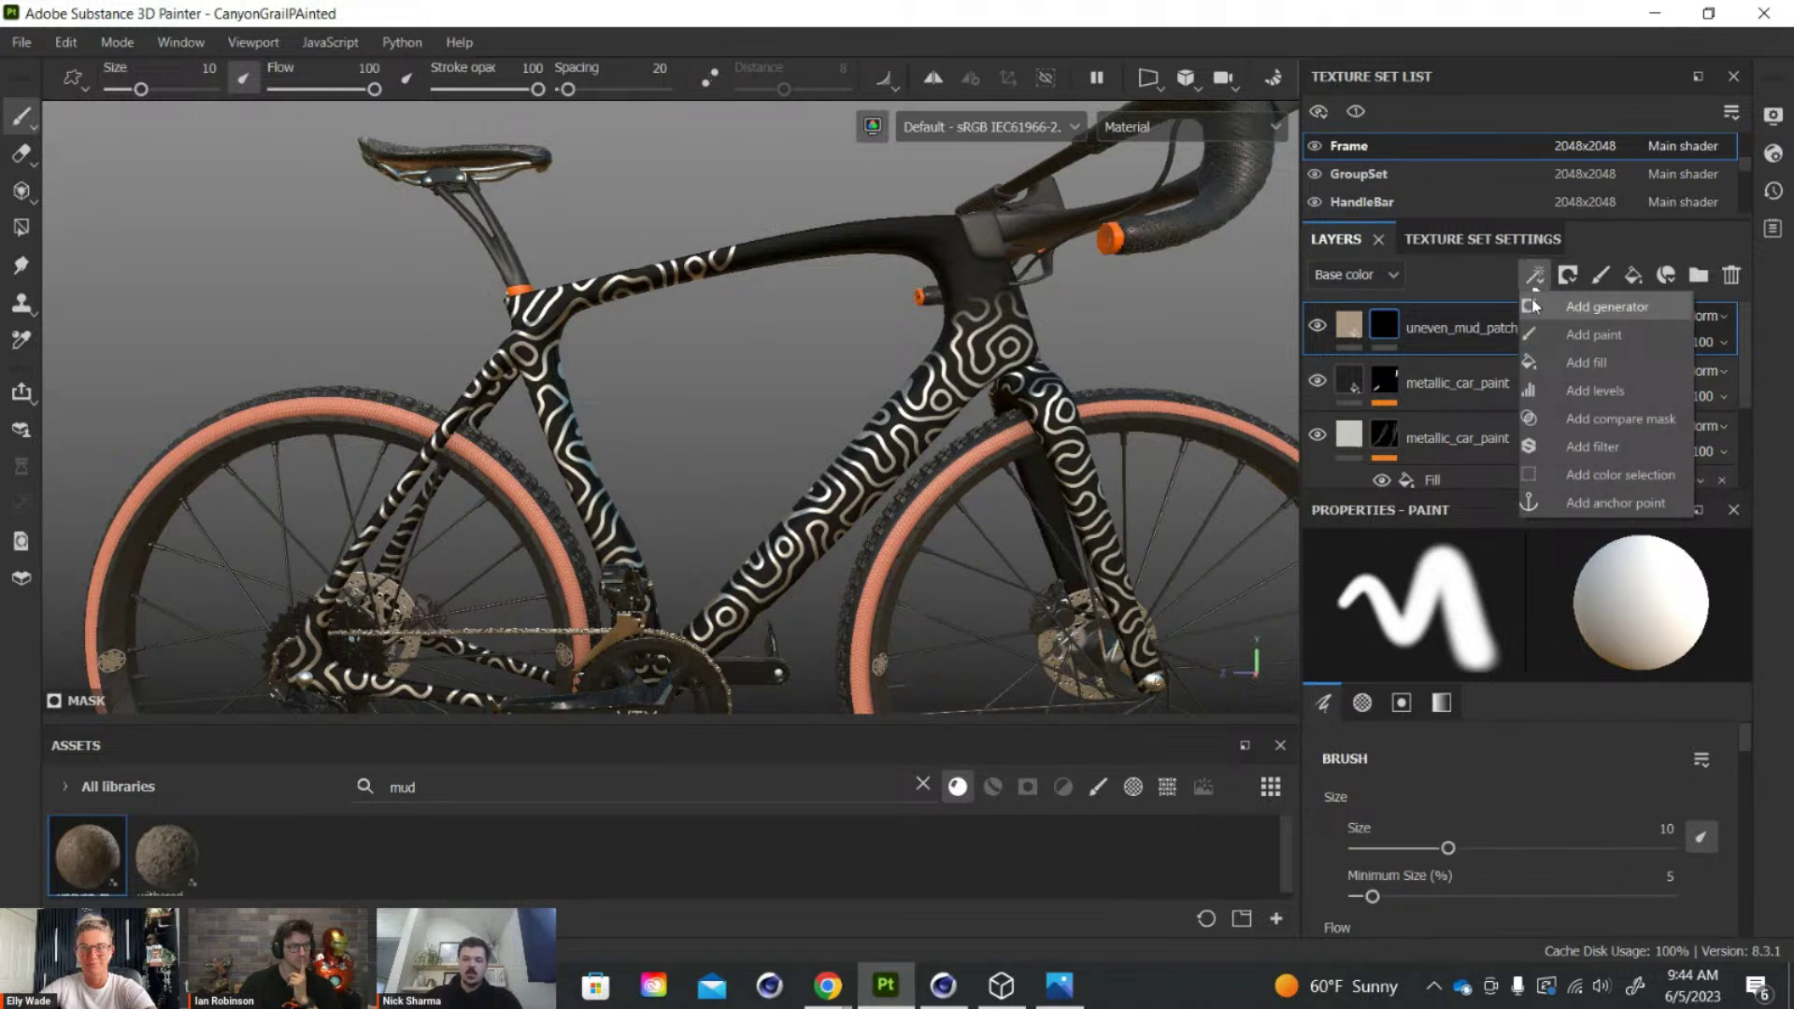
pyautogui.click(1569, 311)
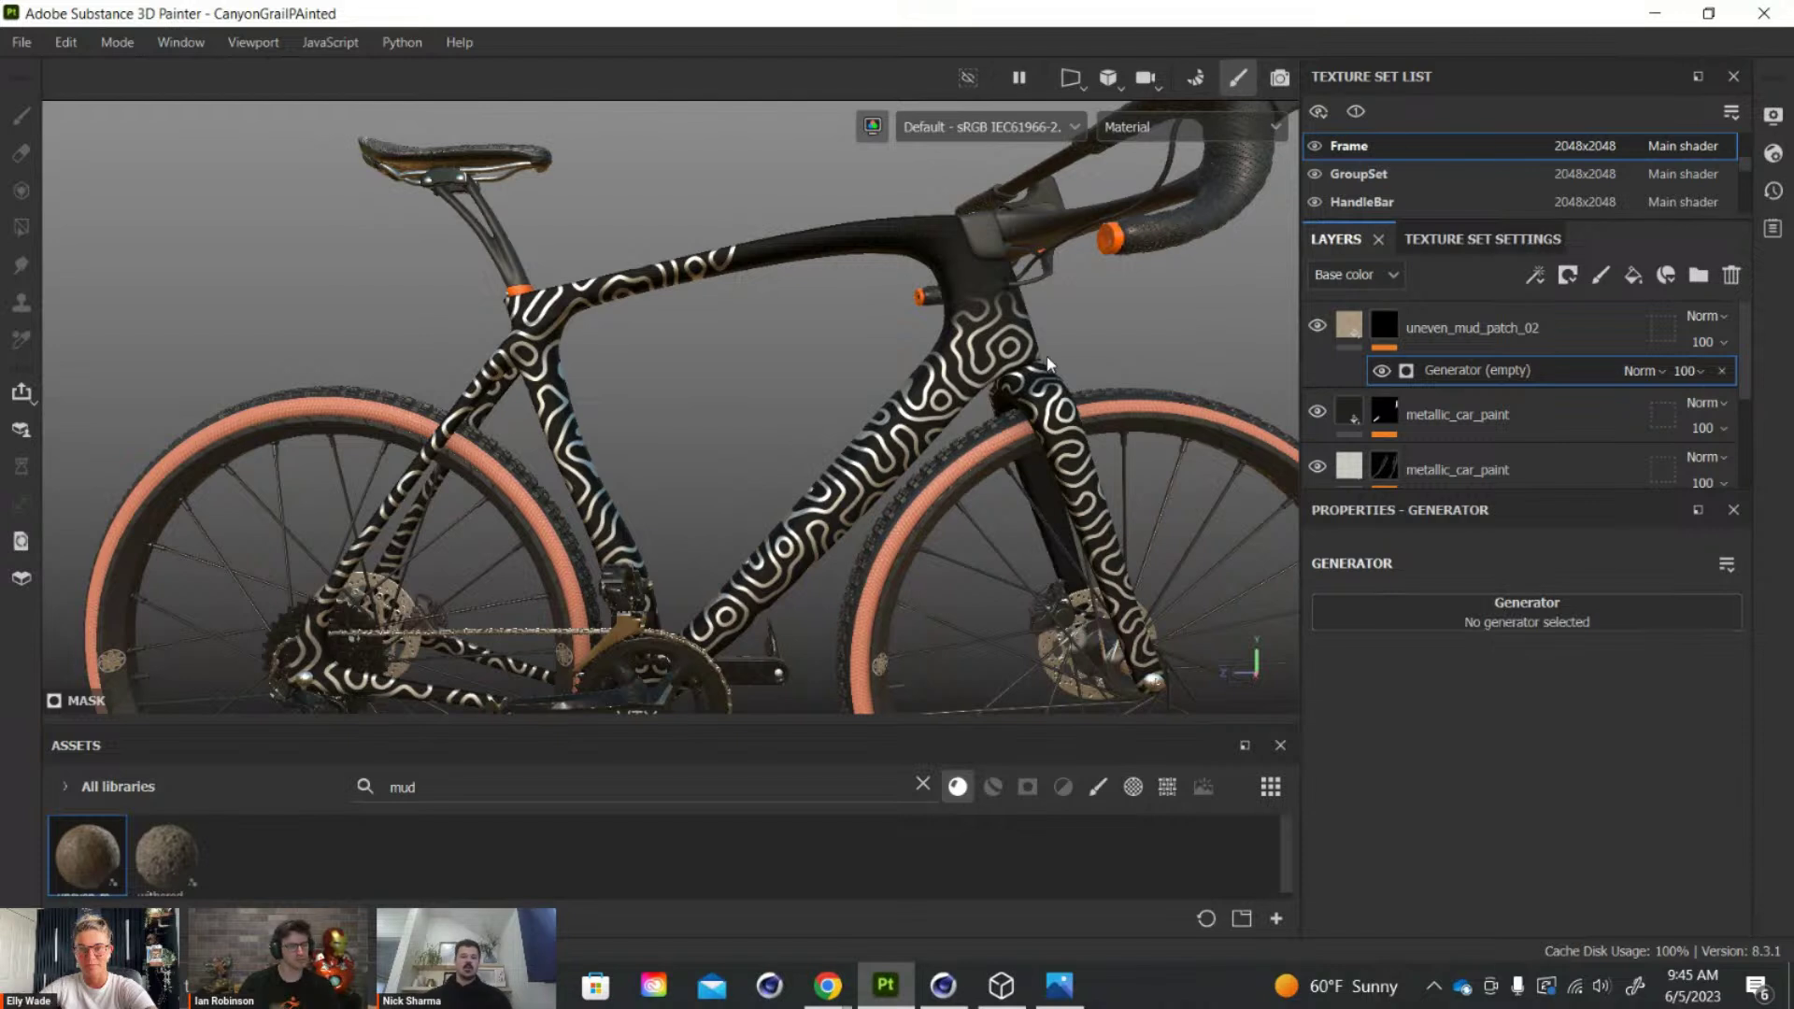
# Display the bike's Curvature mesh map in the viewport instead of the full material
pyautogui.click(1031, 127)
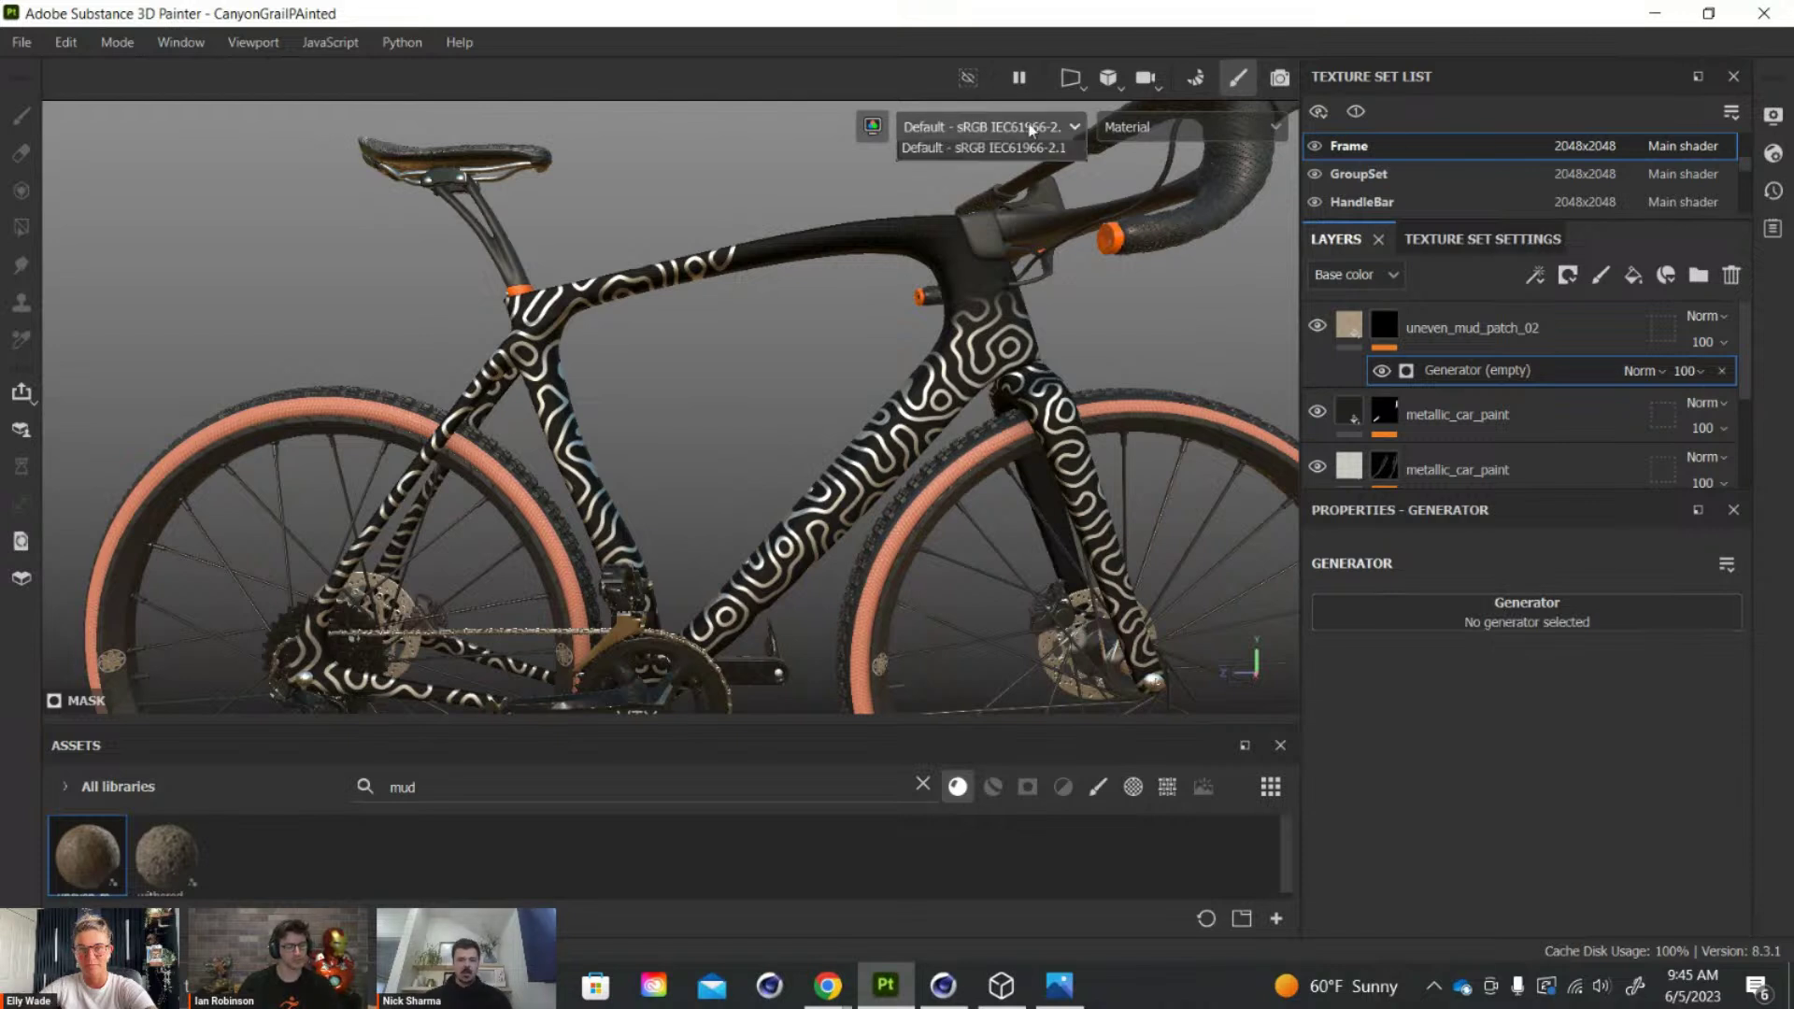
pyautogui.click(1166, 125)
pyautogui.scroll(-4, 1189, 259)
pyautogui.scroll(3, 1181, 278)
pyautogui.scroll(-3, 1183, 285)
pyautogui.click(1183, 297)
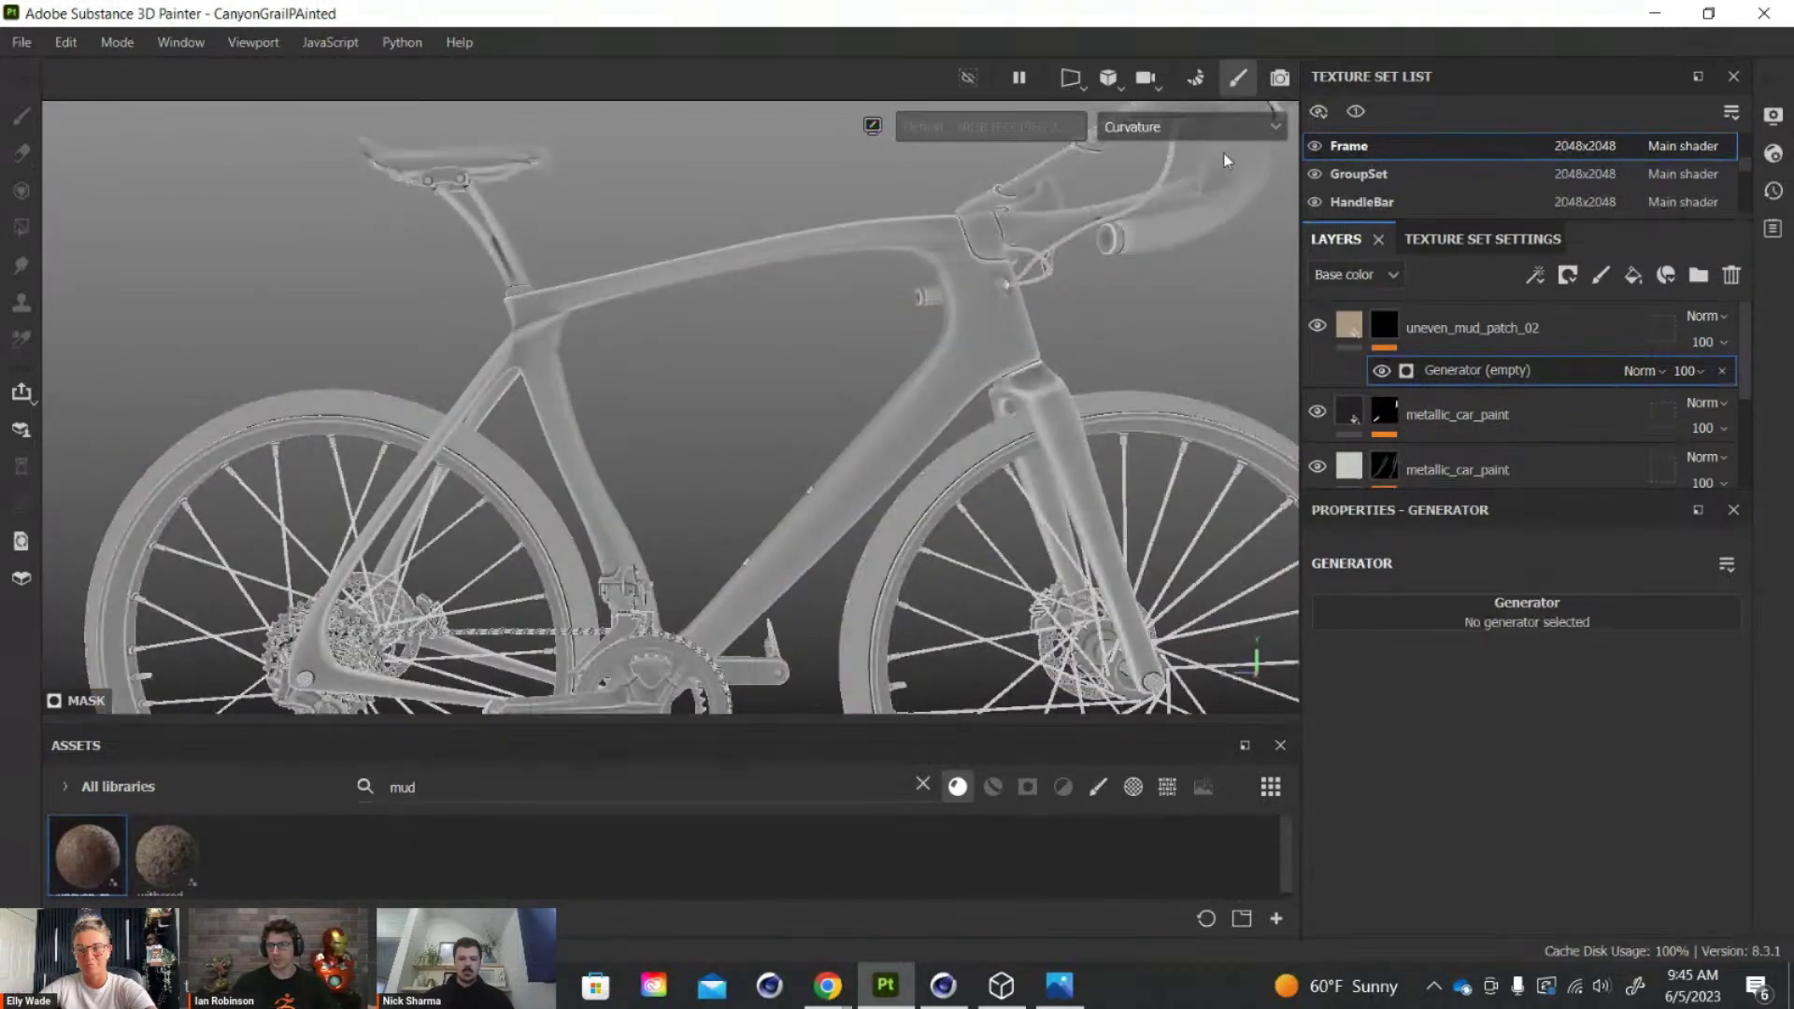
# View the bike's Position and Thickness mesh maps in turn and return the viewport to the Material display
pyautogui.click(1243, 127)
pyautogui.click(1200, 320)
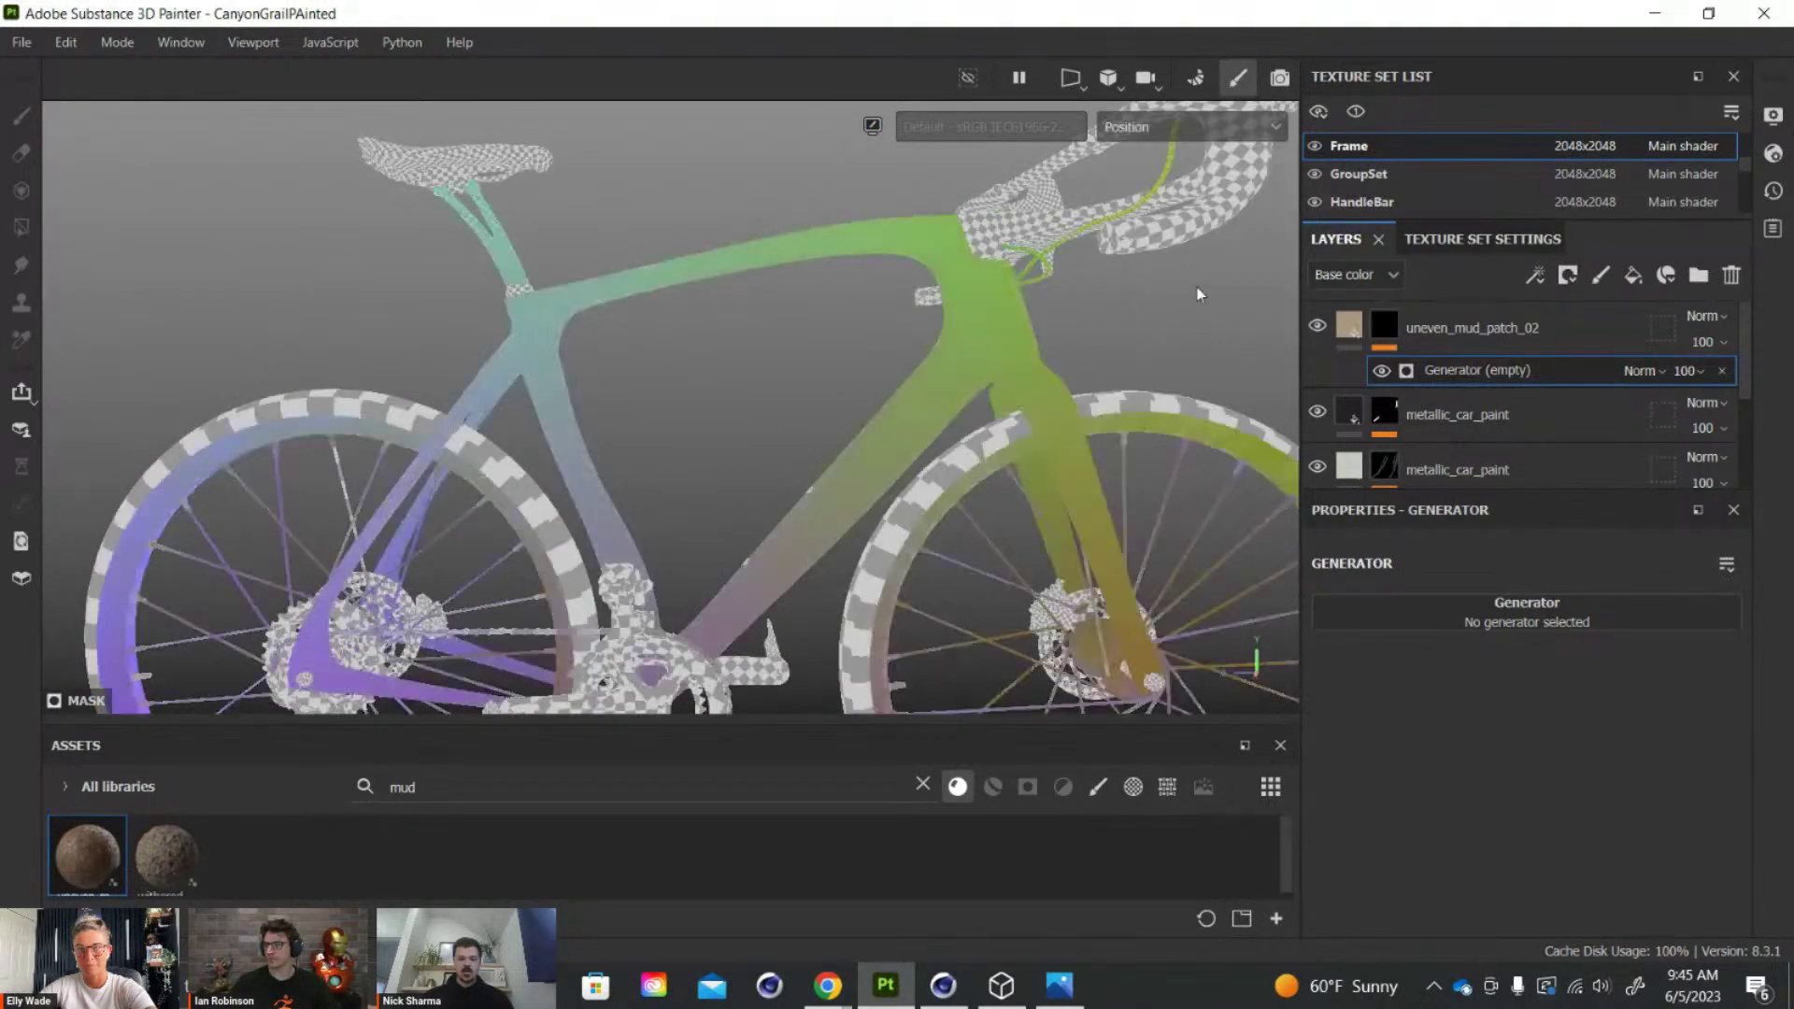
pyautogui.click(1220, 132)
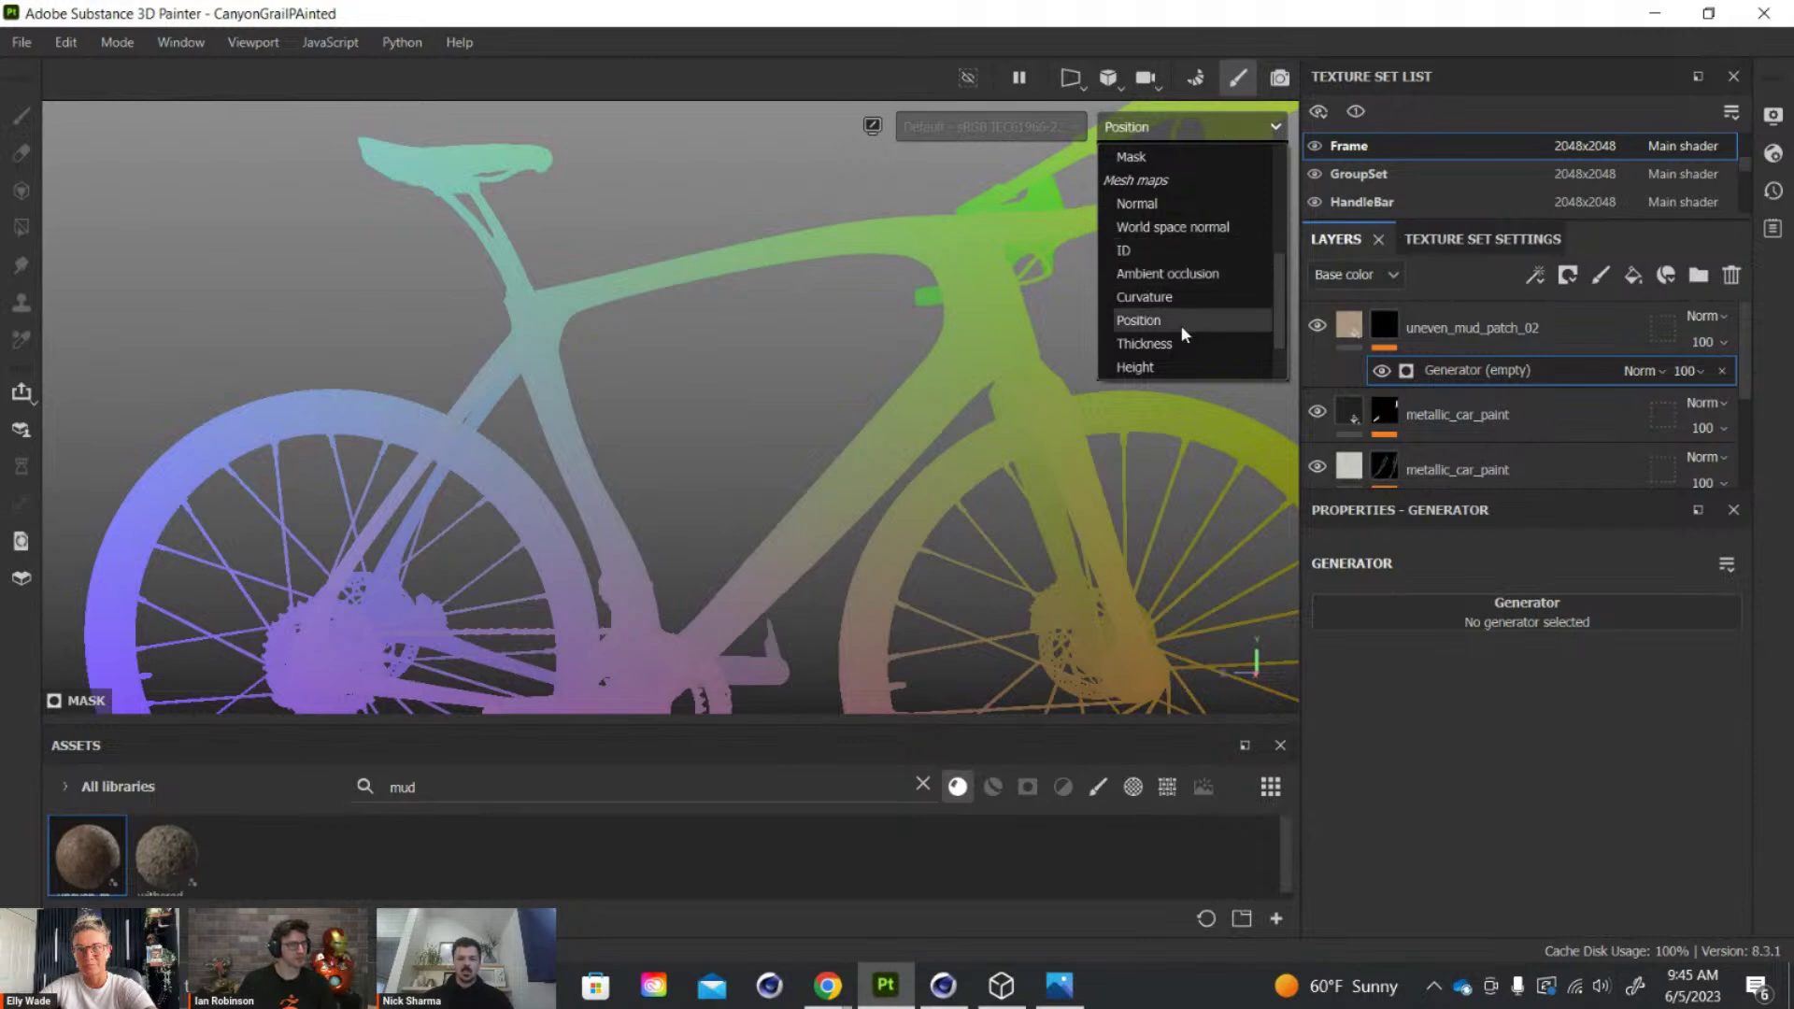
pyautogui.click(1185, 343)
pyautogui.click(1231, 126)
pyautogui.scroll(5, 1196, 227)
pyautogui.click(1193, 206)
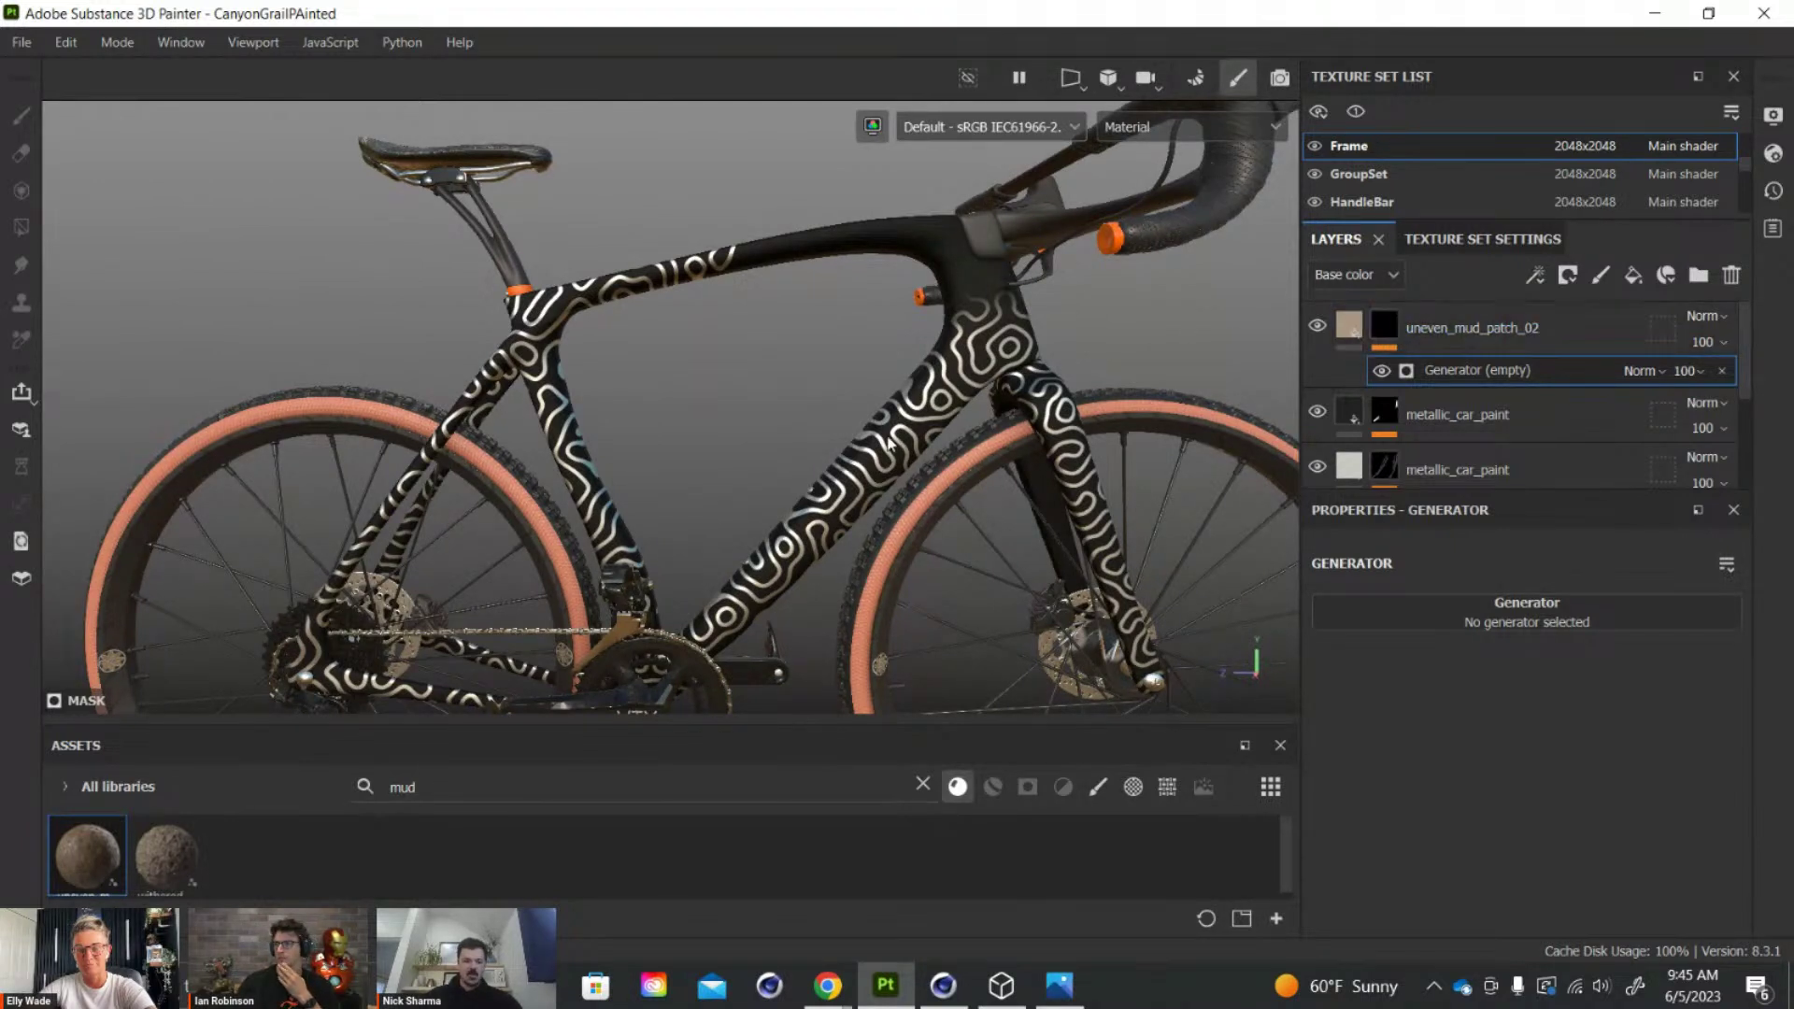
# Assign the Dirt generator to the uneven_mud_patch_02 mask and set Dirt Level to 0.71 and Dirt Contrast to 0.76
pyautogui.keyDown('alt'); pyautogui.moveTo(887, 439); pyautogui.dragTo(850, 404, button='middle'); pyautogui.keyUp('alt')
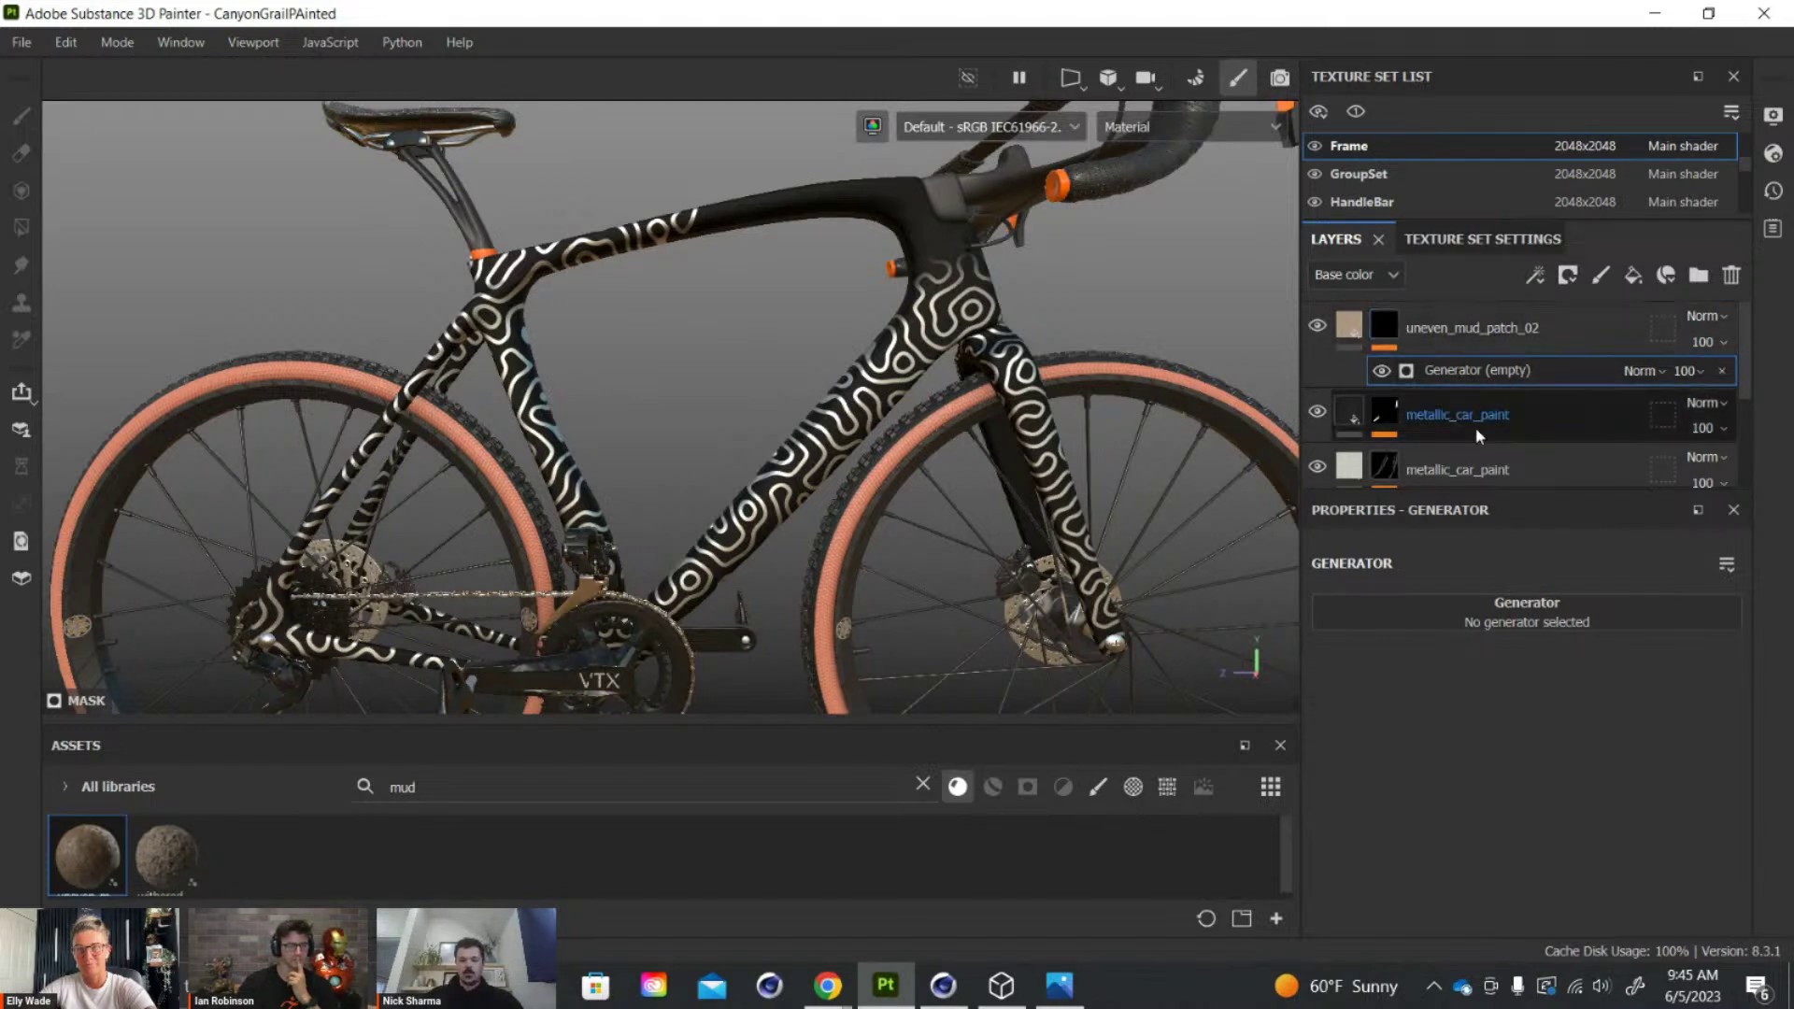
pyautogui.click(1507, 610)
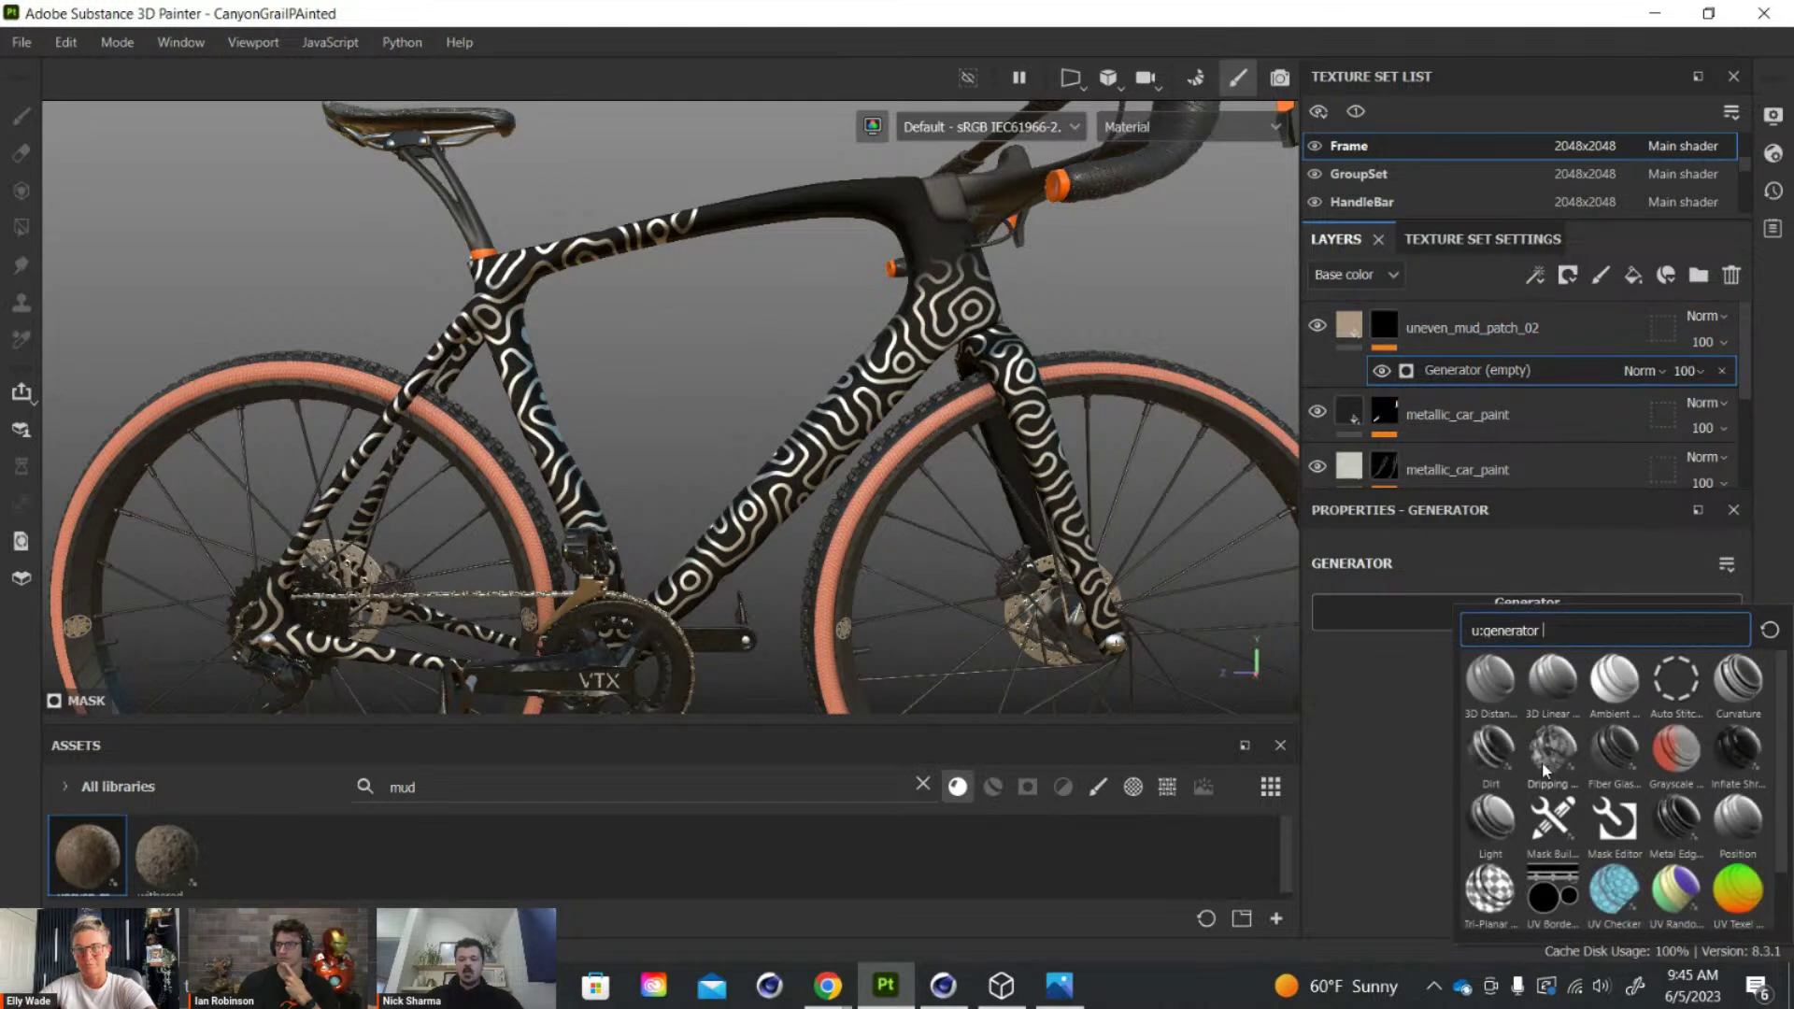
pyautogui.click(1486, 753)
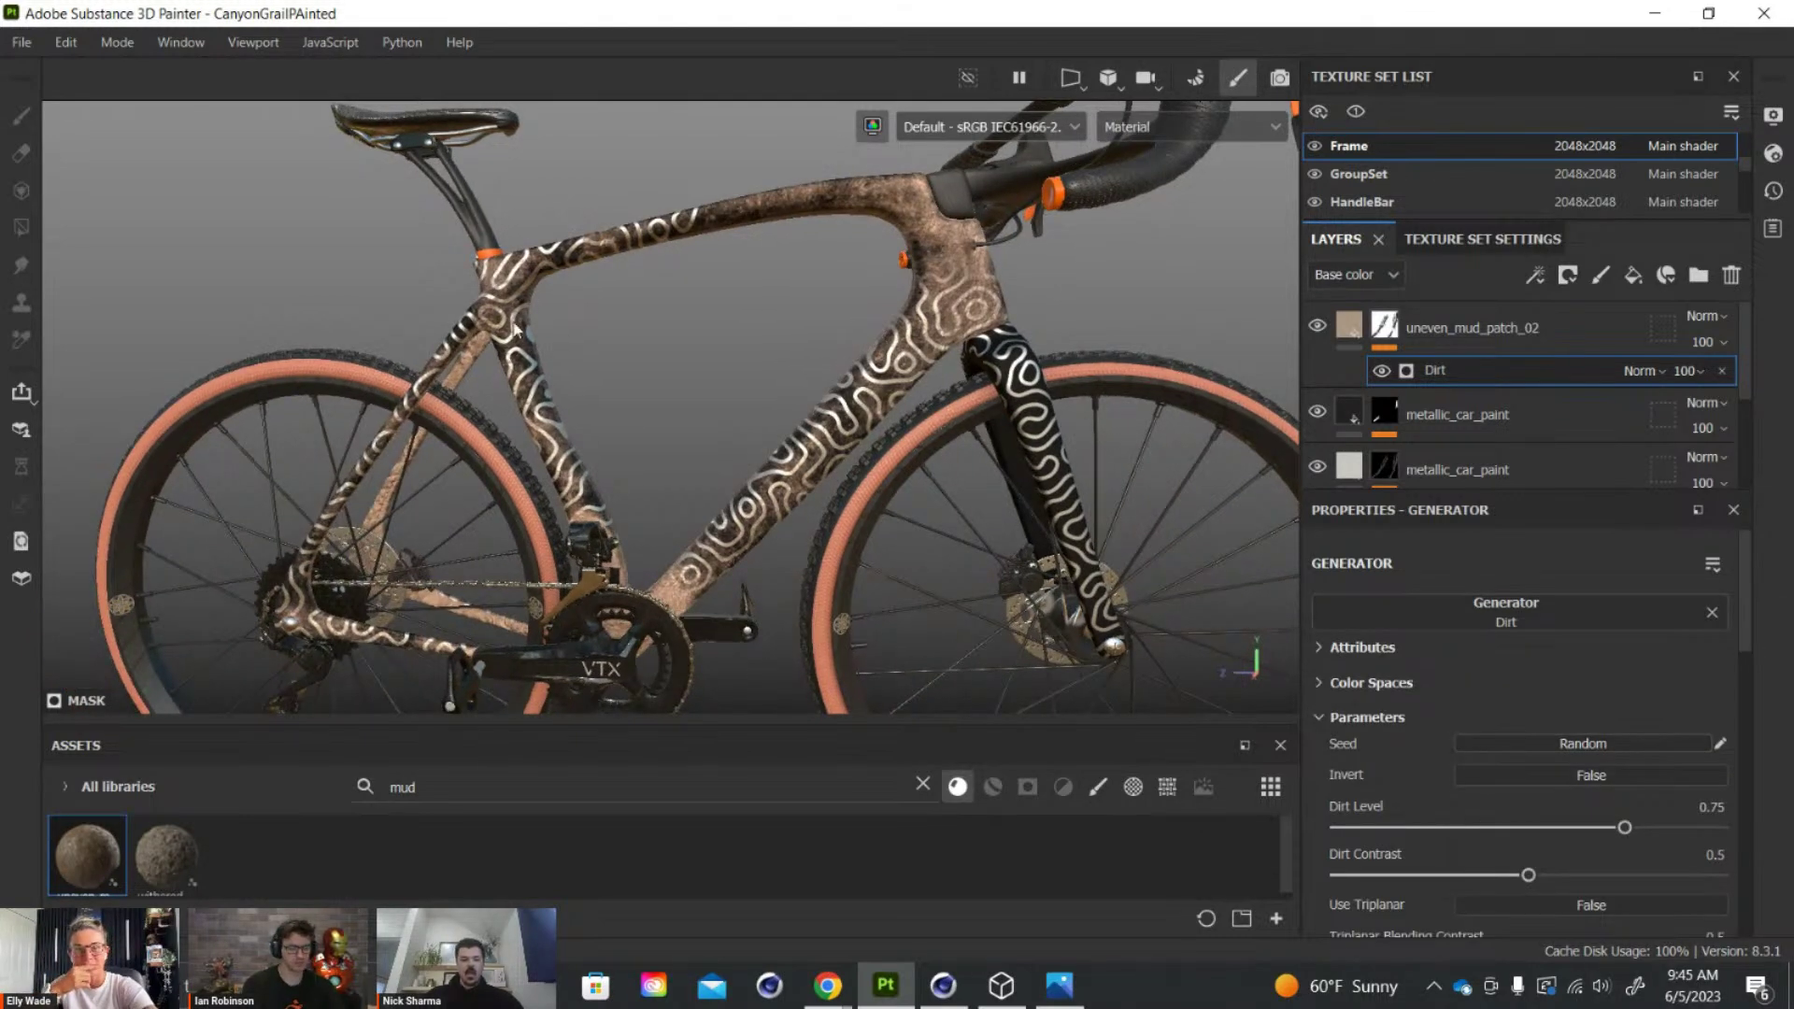
pyautogui.moveTo(792, 285)
pyautogui.keyDown('alt'); pyautogui.mouseDown()
pyautogui.moveTo(816, 332)
pyautogui.moveTo(821, 289)
pyautogui.moveTo(795, 294)
pyautogui.mouseUp(); pyautogui.keyUp('alt')
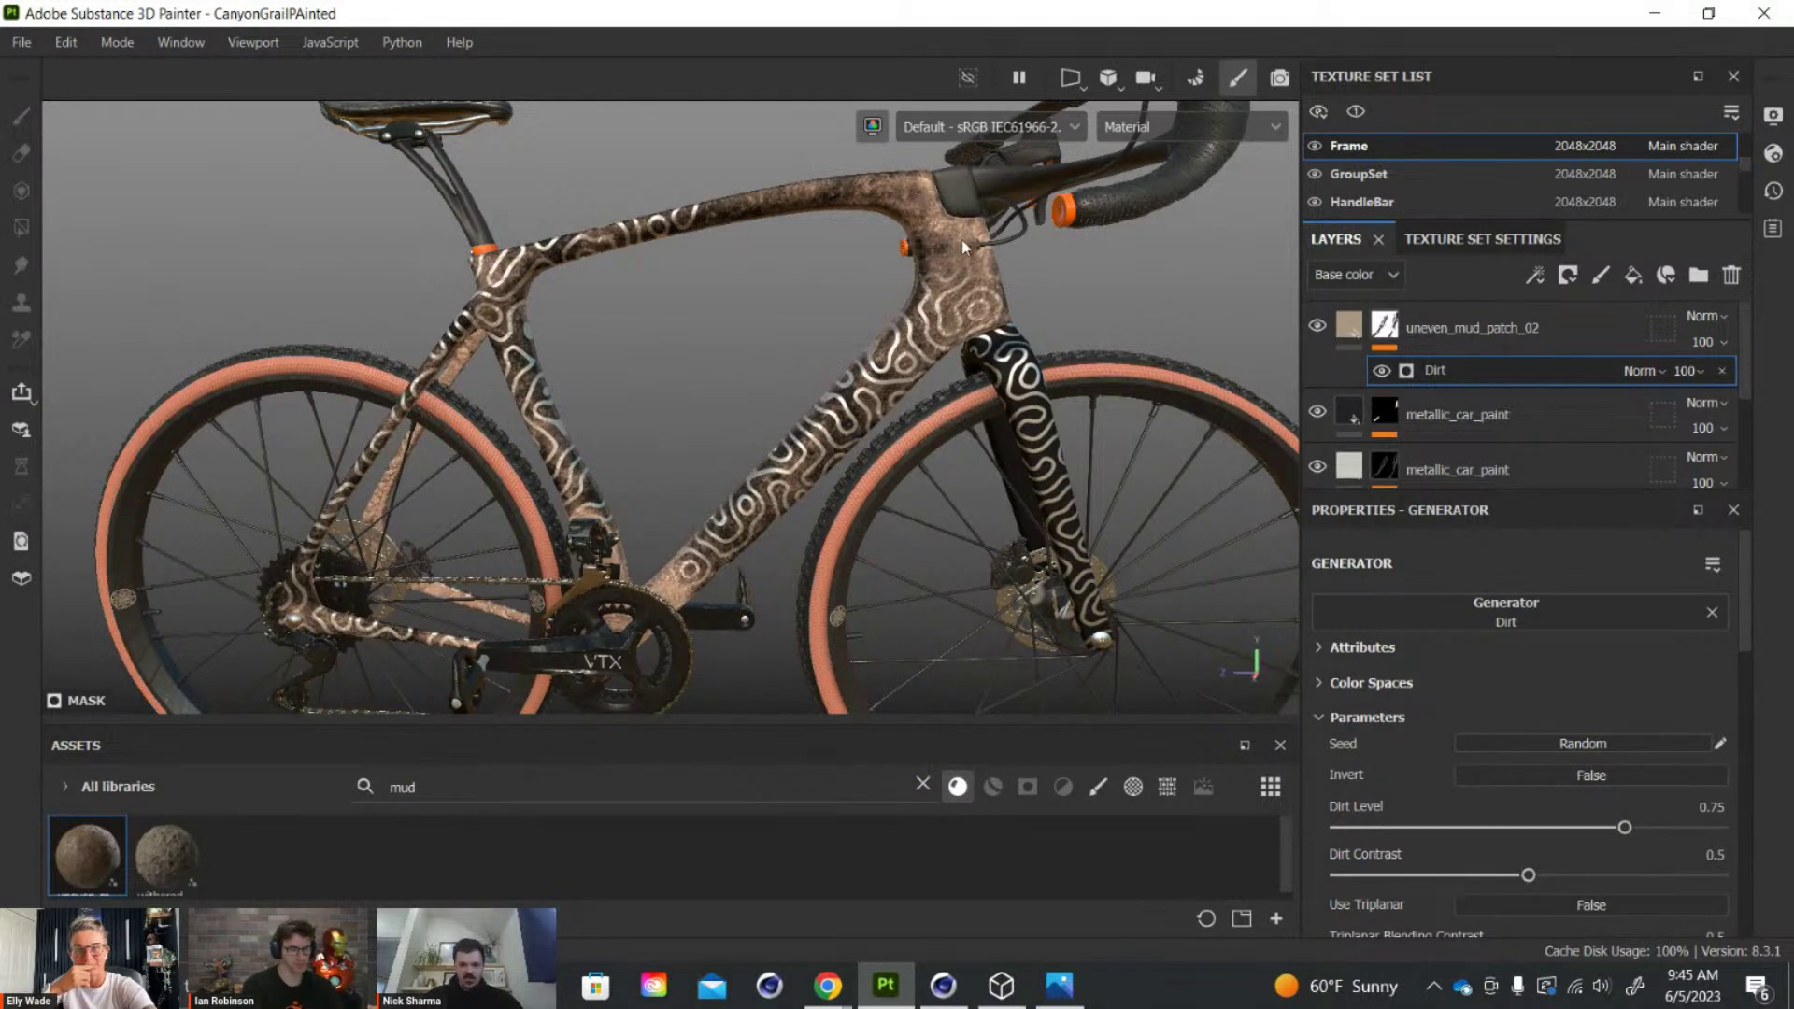
pyautogui.moveTo(1624, 827)
pyautogui.mouseDown()
pyautogui.moveTo(1499, 826)
pyautogui.moveTo(1678, 839)
pyautogui.moveTo(1577, 841)
pyautogui.moveTo(1608, 849)
pyautogui.moveTo(1469, 877)
pyautogui.moveTo(1654, 875)
pyautogui.moveTo(1628, 875)
pyautogui.mouseUp()
# Examine the mud distribution up close around the head tube, down tube and bottom bracket of the frame
pyautogui.keyDown('alt'); pyautogui.moveTo(818, 192); pyautogui.dragTo(1117, 508); pyautogui.keyUp('alt')
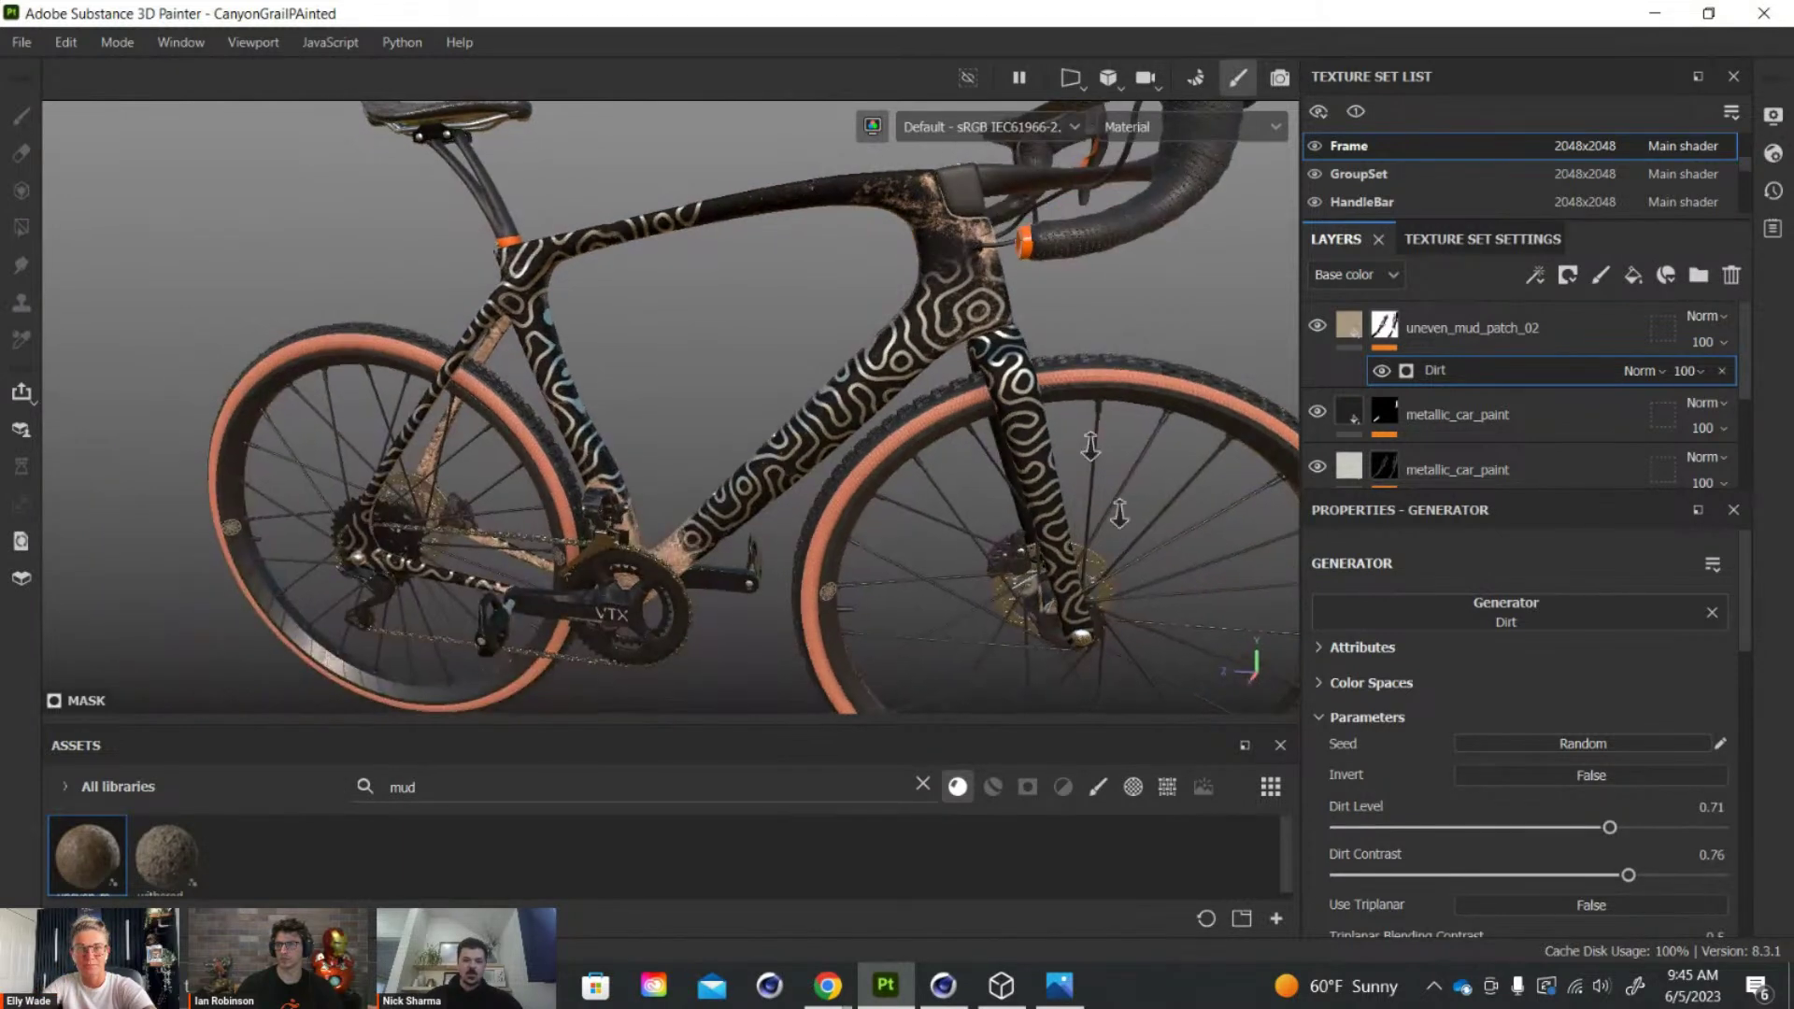
pyautogui.keyDown('alt'); pyautogui.moveTo(1117, 509); pyautogui.dragTo(959, 409, button='right'); pyautogui.keyUp('alt')
pyautogui.keyDown('alt'); pyautogui.moveTo(958, 409); pyautogui.dragTo(1004, 559); pyautogui.keyUp('alt')
pyautogui.keyDown('alt'); pyautogui.moveTo(1005, 559); pyautogui.dragTo(1074, 887, button='right'); pyautogui.keyUp('alt')
pyautogui.keyDown('alt'); pyautogui.moveTo(906, 488); pyautogui.dragTo(934, 502); pyautogui.keyUp('alt')
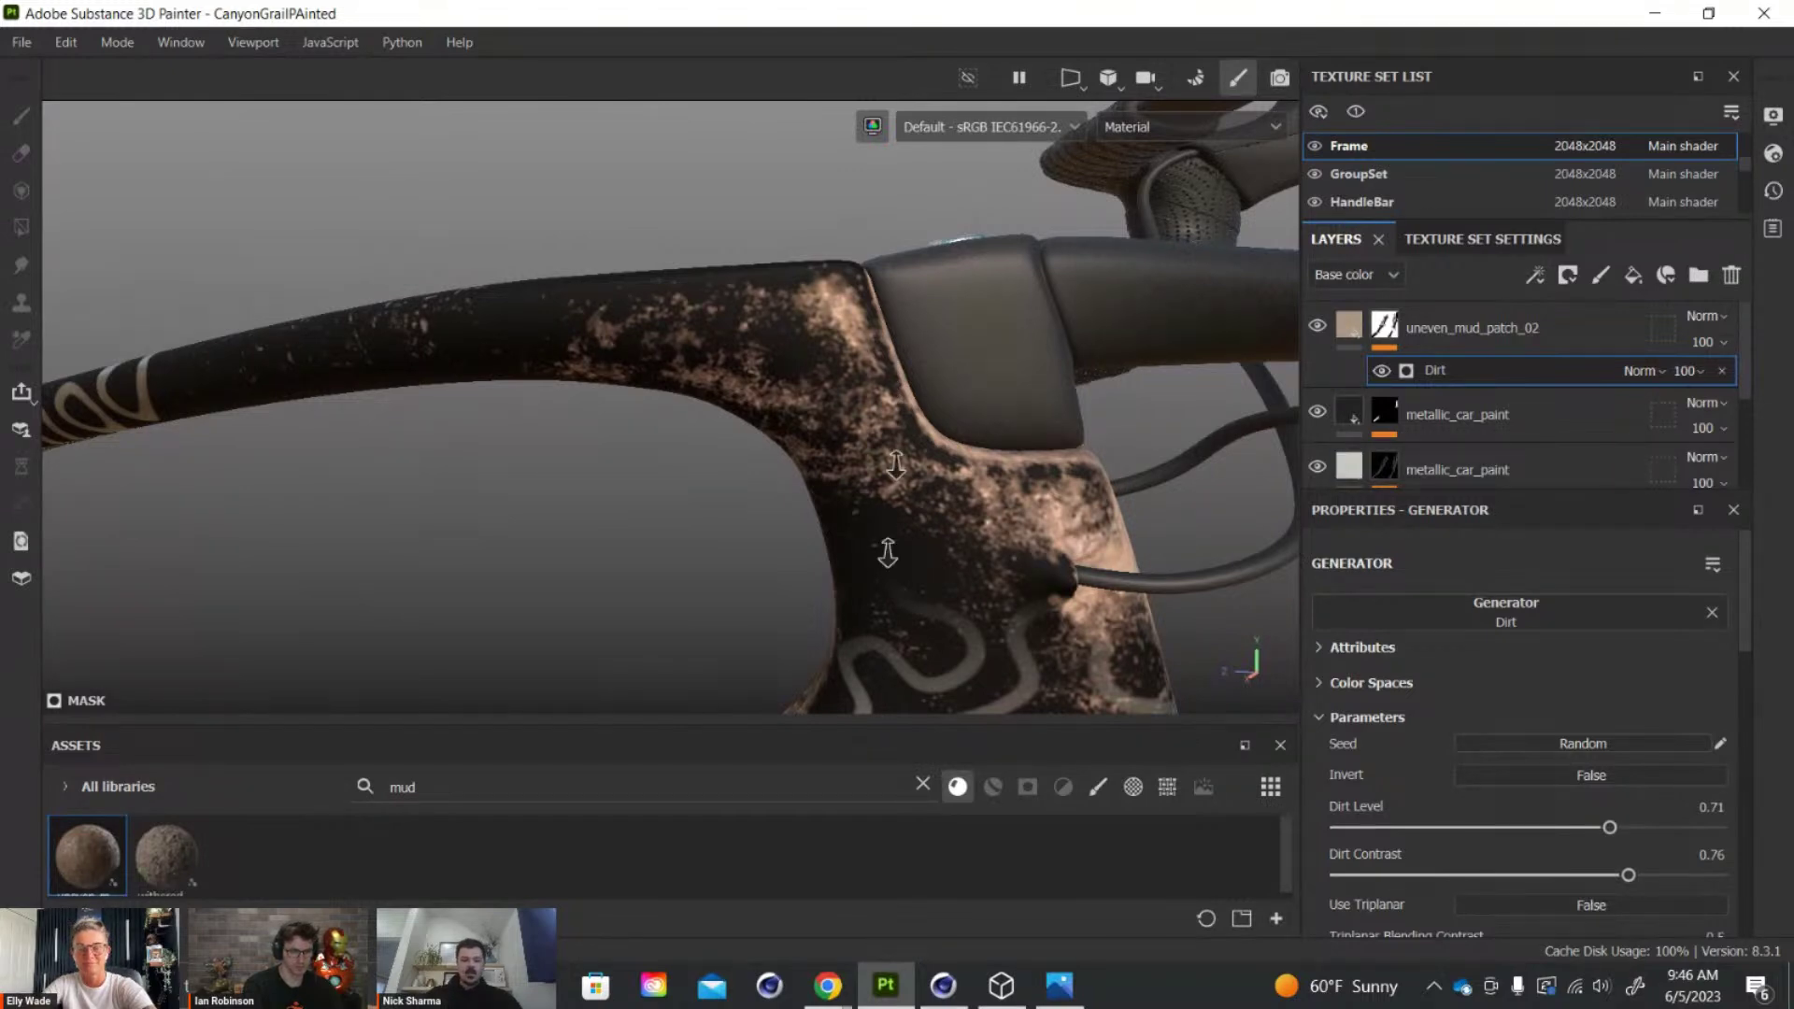
pyautogui.keyDown('alt'); pyautogui.moveTo(888, 552); pyautogui.dragTo(932, 177); pyautogui.keyUp('alt')
pyautogui.keyDown('alt'); pyautogui.moveTo(889, 598); pyautogui.dragTo(1033, 392, button='middle'); pyautogui.keyUp('alt')
pyautogui.keyDown('alt'); pyautogui.moveTo(1033, 392); pyautogui.dragTo(802, 575); pyautogui.keyUp('alt')
pyautogui.keyDown('alt'); pyautogui.moveTo(802, 574); pyautogui.dragTo(1098, 142, button='middle'); pyautogui.keyUp('alt')
pyautogui.keyDown('alt'); pyautogui.moveTo(767, 502); pyautogui.dragTo(659, 502); pyautogui.keyUp('alt')
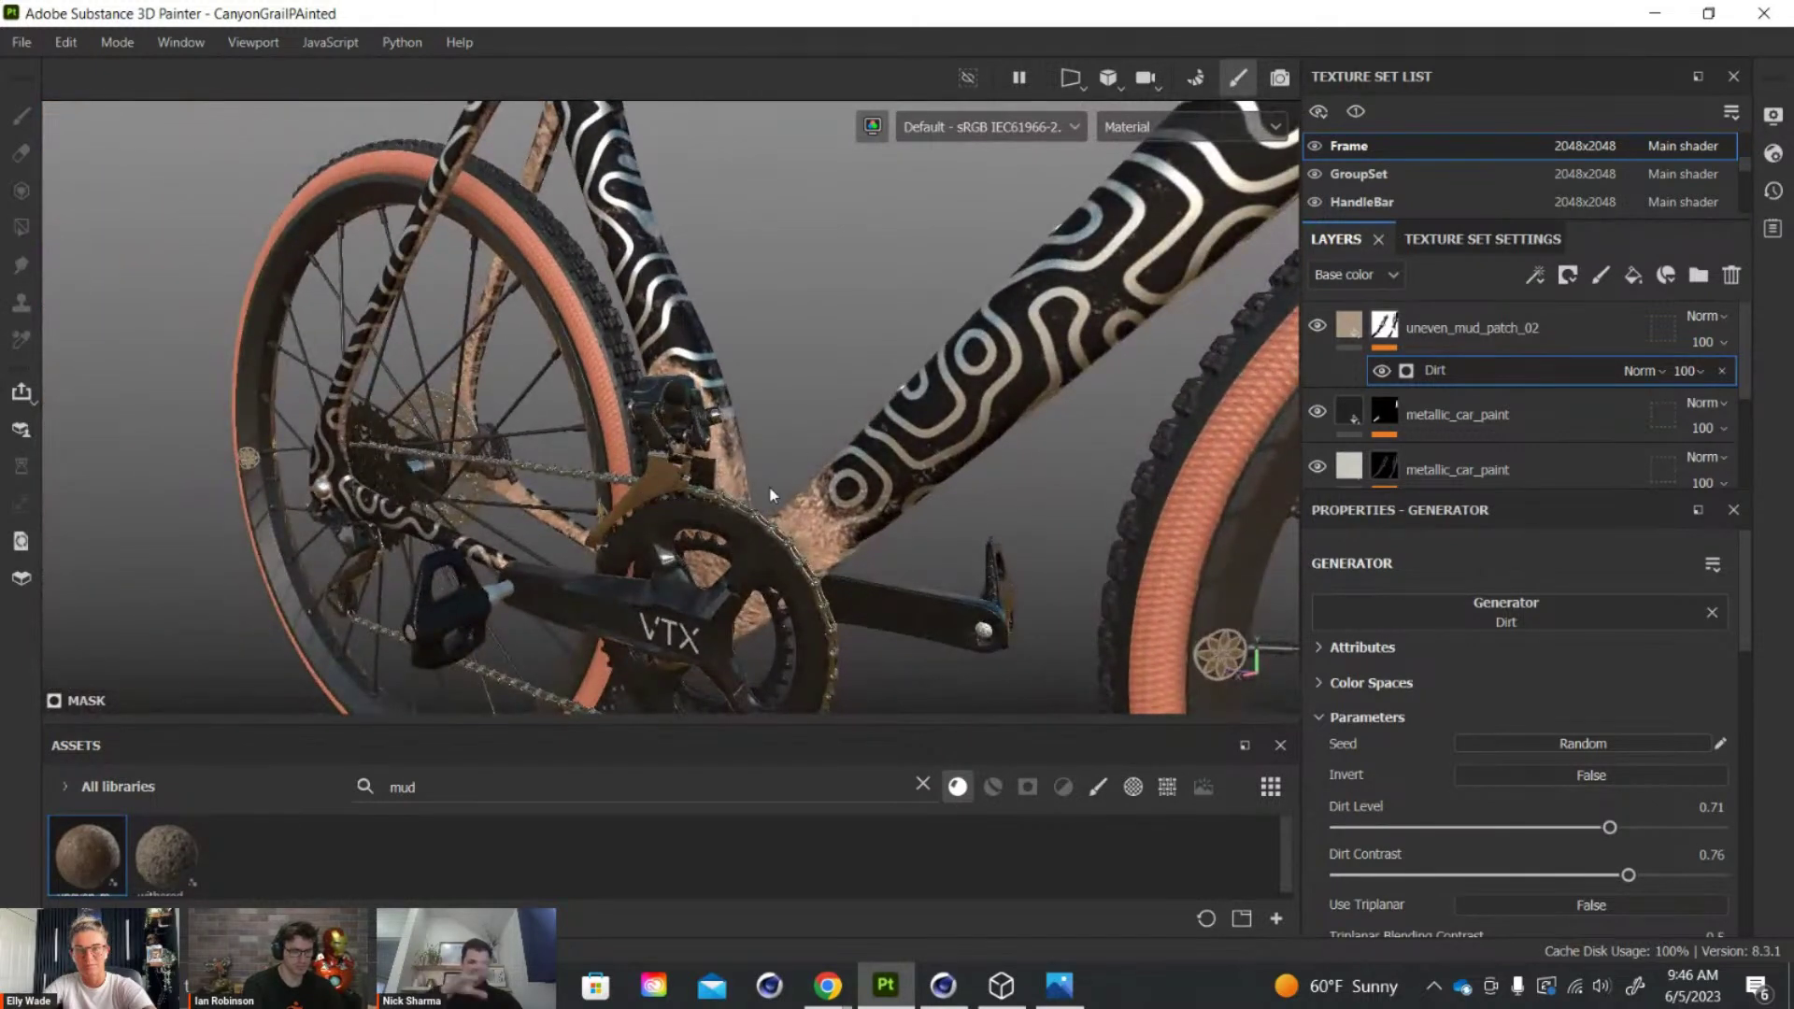
pyautogui.keyDown('alt'); pyautogui.moveTo(765, 453); pyautogui.dragTo(734, 507); pyautogui.keyUp('alt')
pyautogui.keyDown('alt'); pyautogui.moveTo(1009, 417); pyautogui.dragTo(983, 47); pyautogui.keyUp('alt')
pyautogui.keyDown('alt'); pyautogui.moveTo(978, 548); pyautogui.dragTo(858, 712, button='middle'); pyautogui.keyUp('alt')
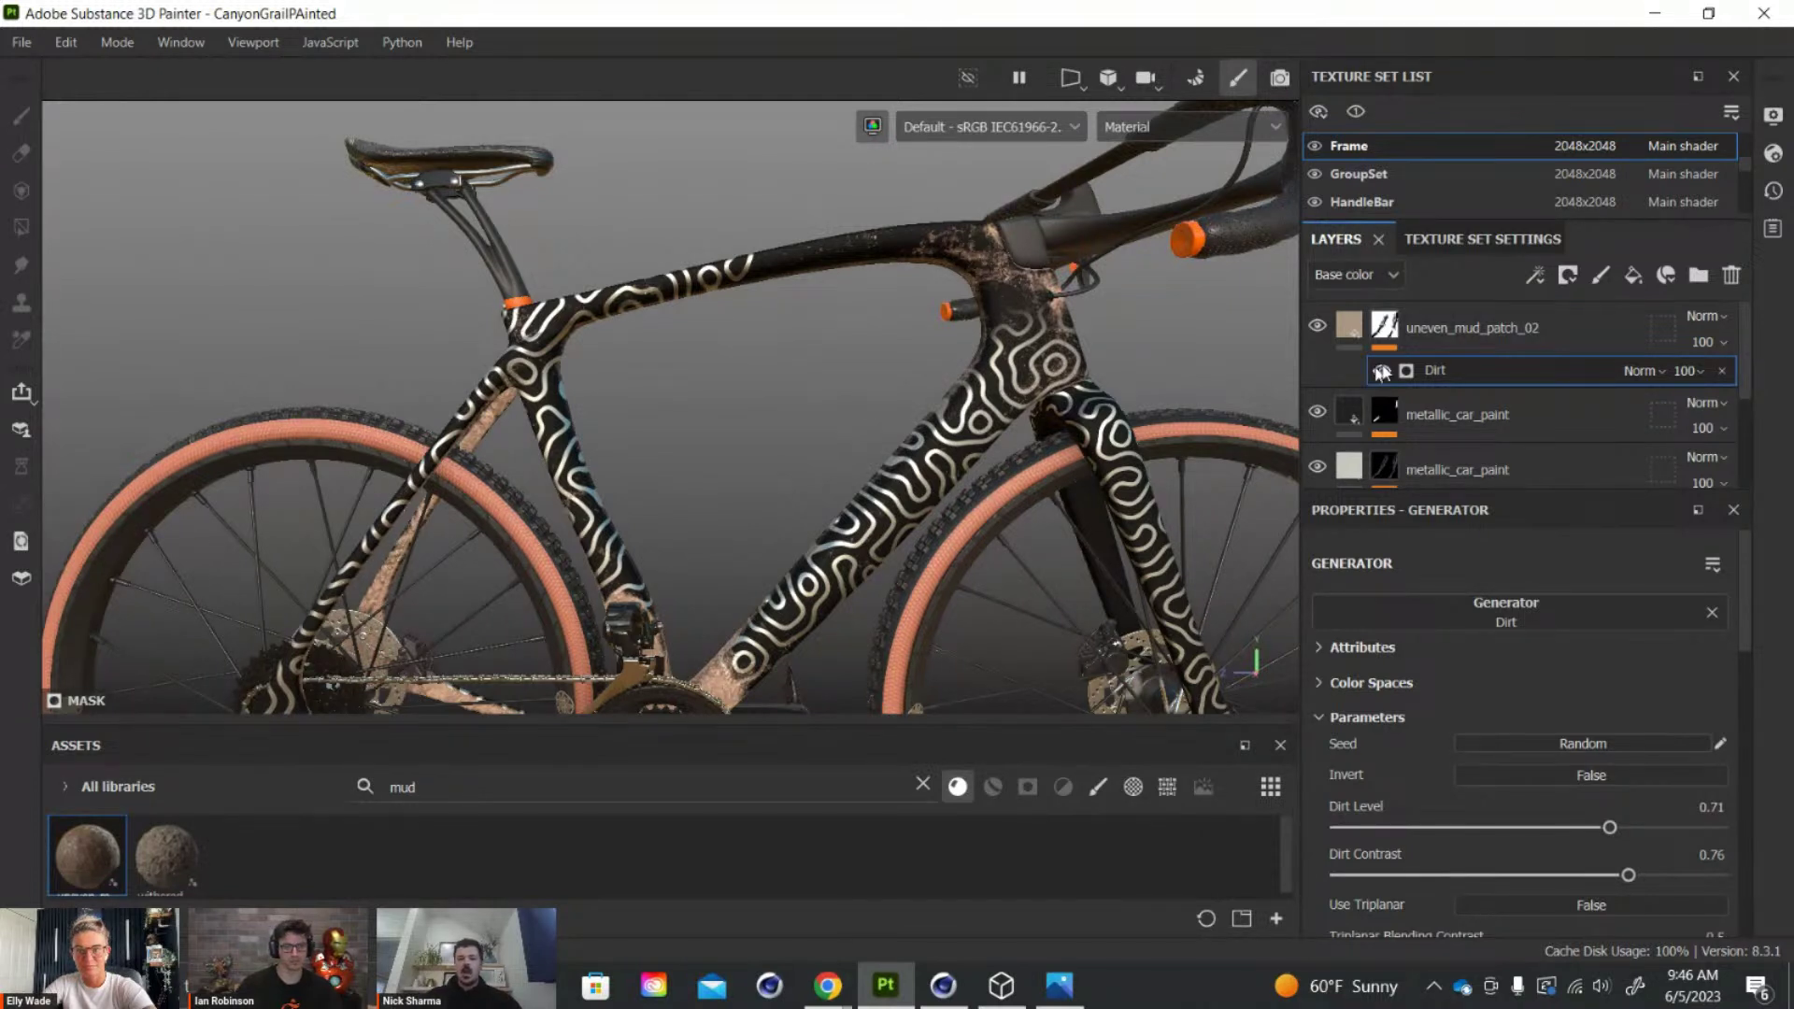
# Replace the Dirt generator on the uneven_mud_patch_02 mask with the Ground Dirt smart mask from the asset library
pyautogui.click(1722, 370)
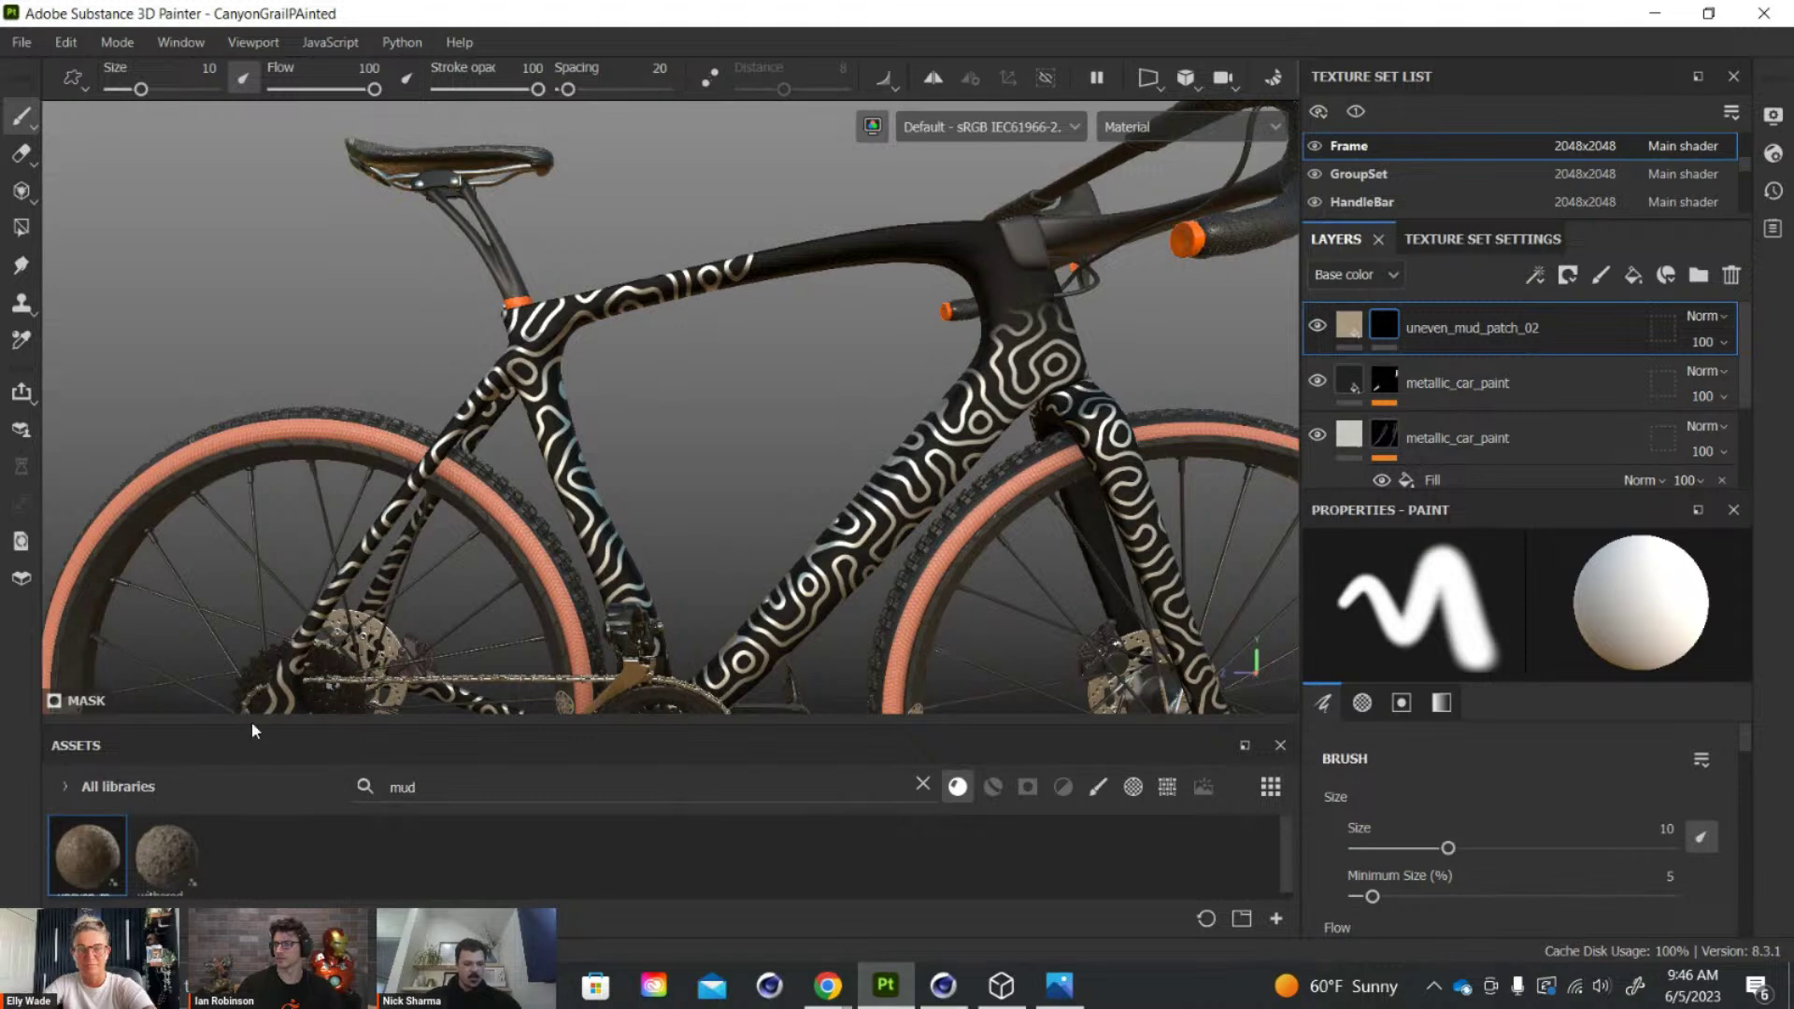
pyautogui.moveTo(250, 724); pyautogui.dragTo(284, 529)
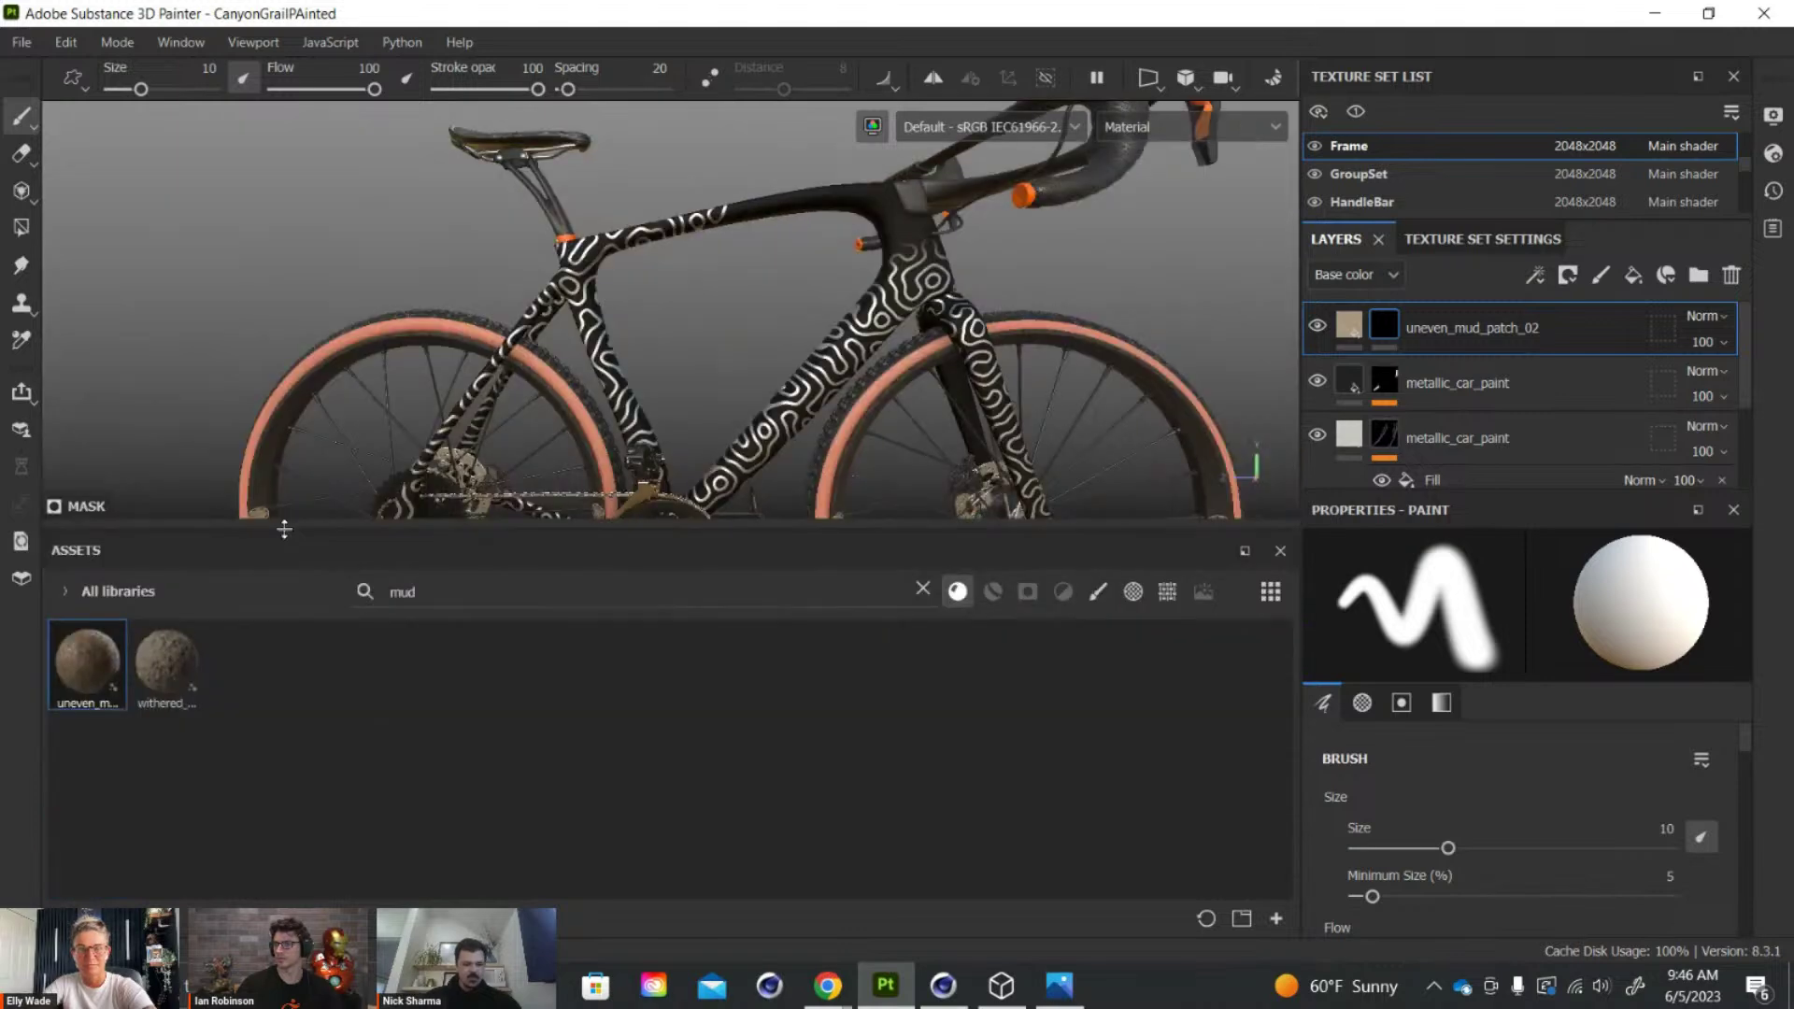
pyautogui.click(922, 589)
pyautogui.click(1027, 591)
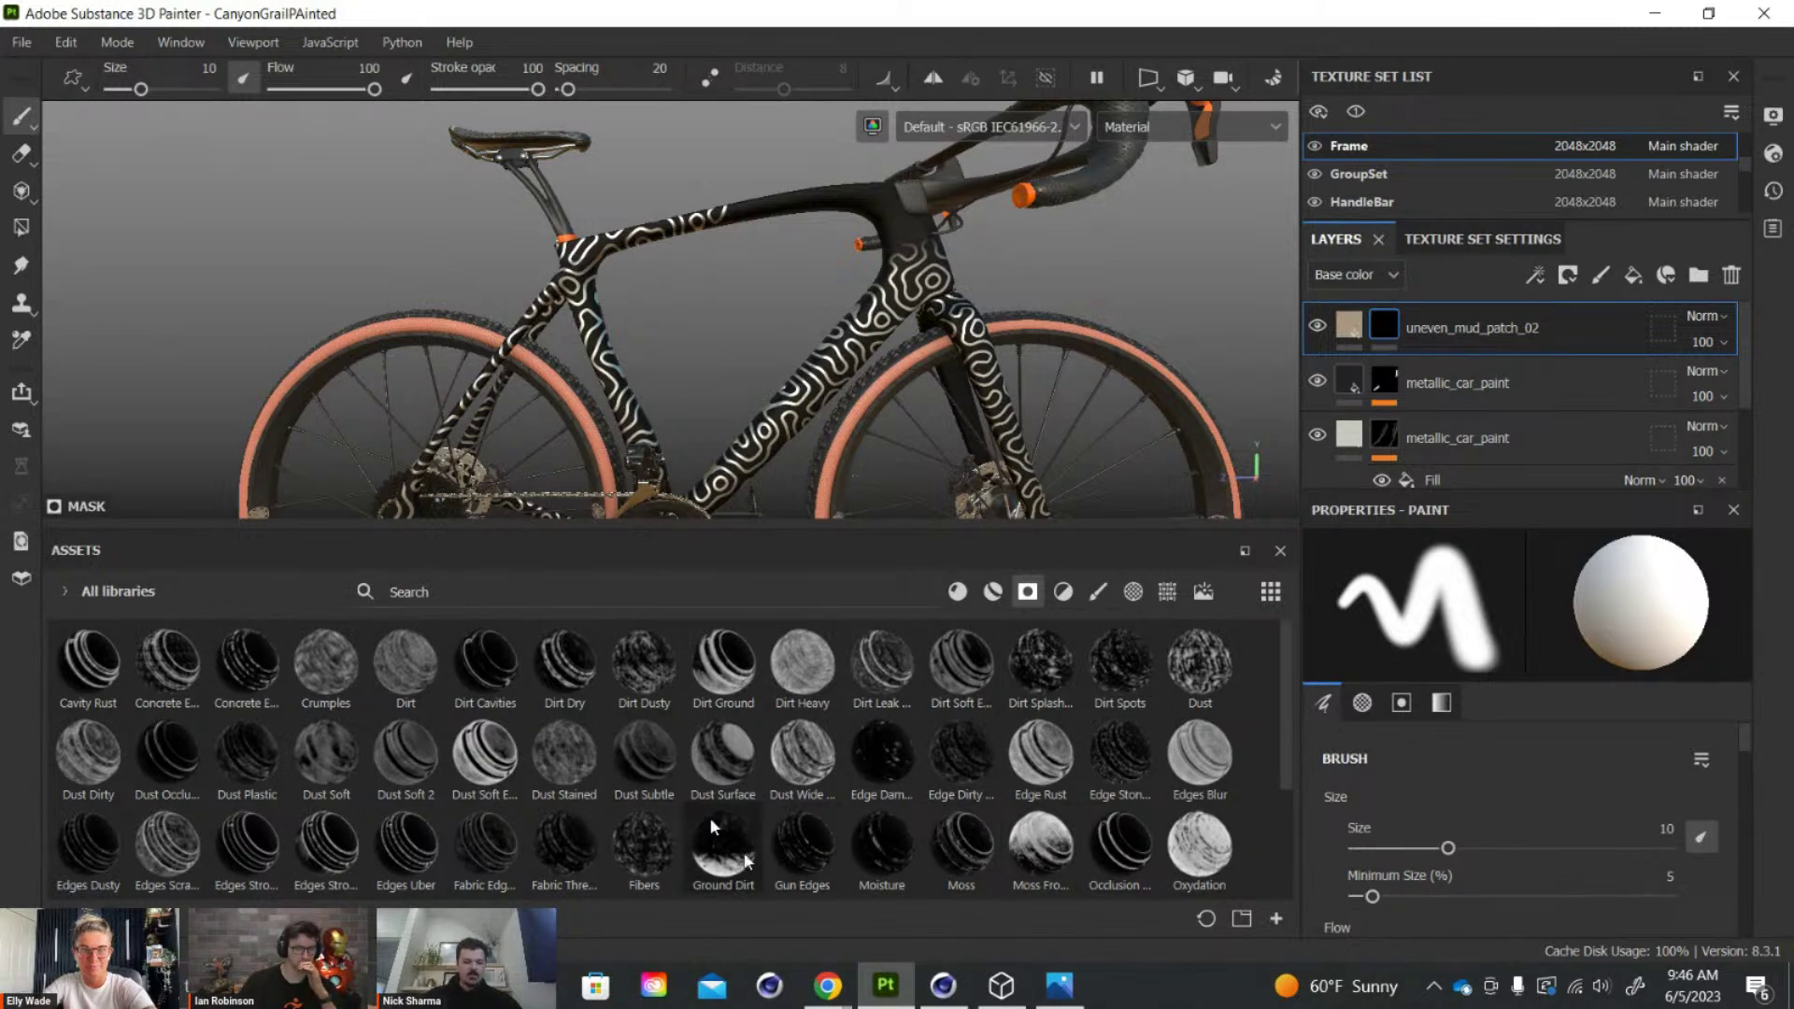
pyautogui.moveTo(711, 826); pyautogui.dragTo(1375, 312)
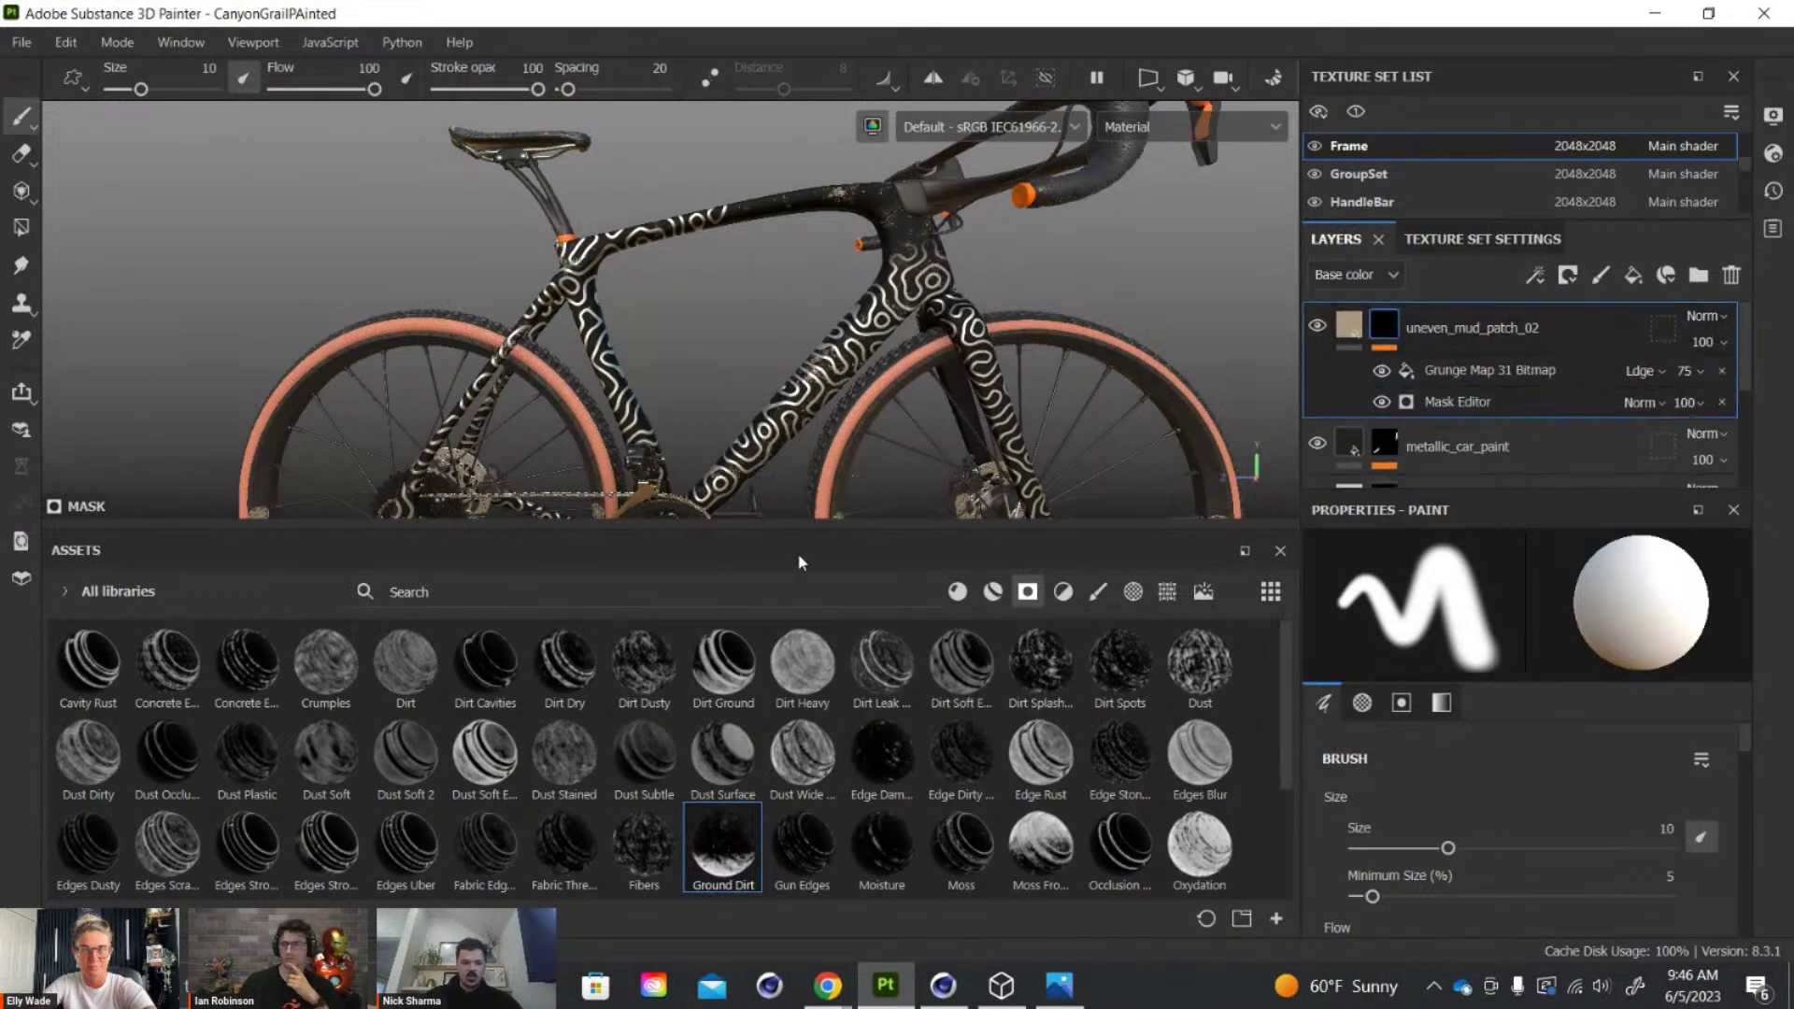
pyautogui.moveTo(812, 530); pyautogui.dragTo(840, 804)
# Set the smart mask's Mask Editor to a Global Balance of 0.83 and a Global Contrast of 0.44, keeping Global Invert off
pyautogui.keyDown('alt'); pyautogui.moveTo(776, 527); pyautogui.dragTo(760, 468, button='middle'); pyautogui.keyUp('alt')
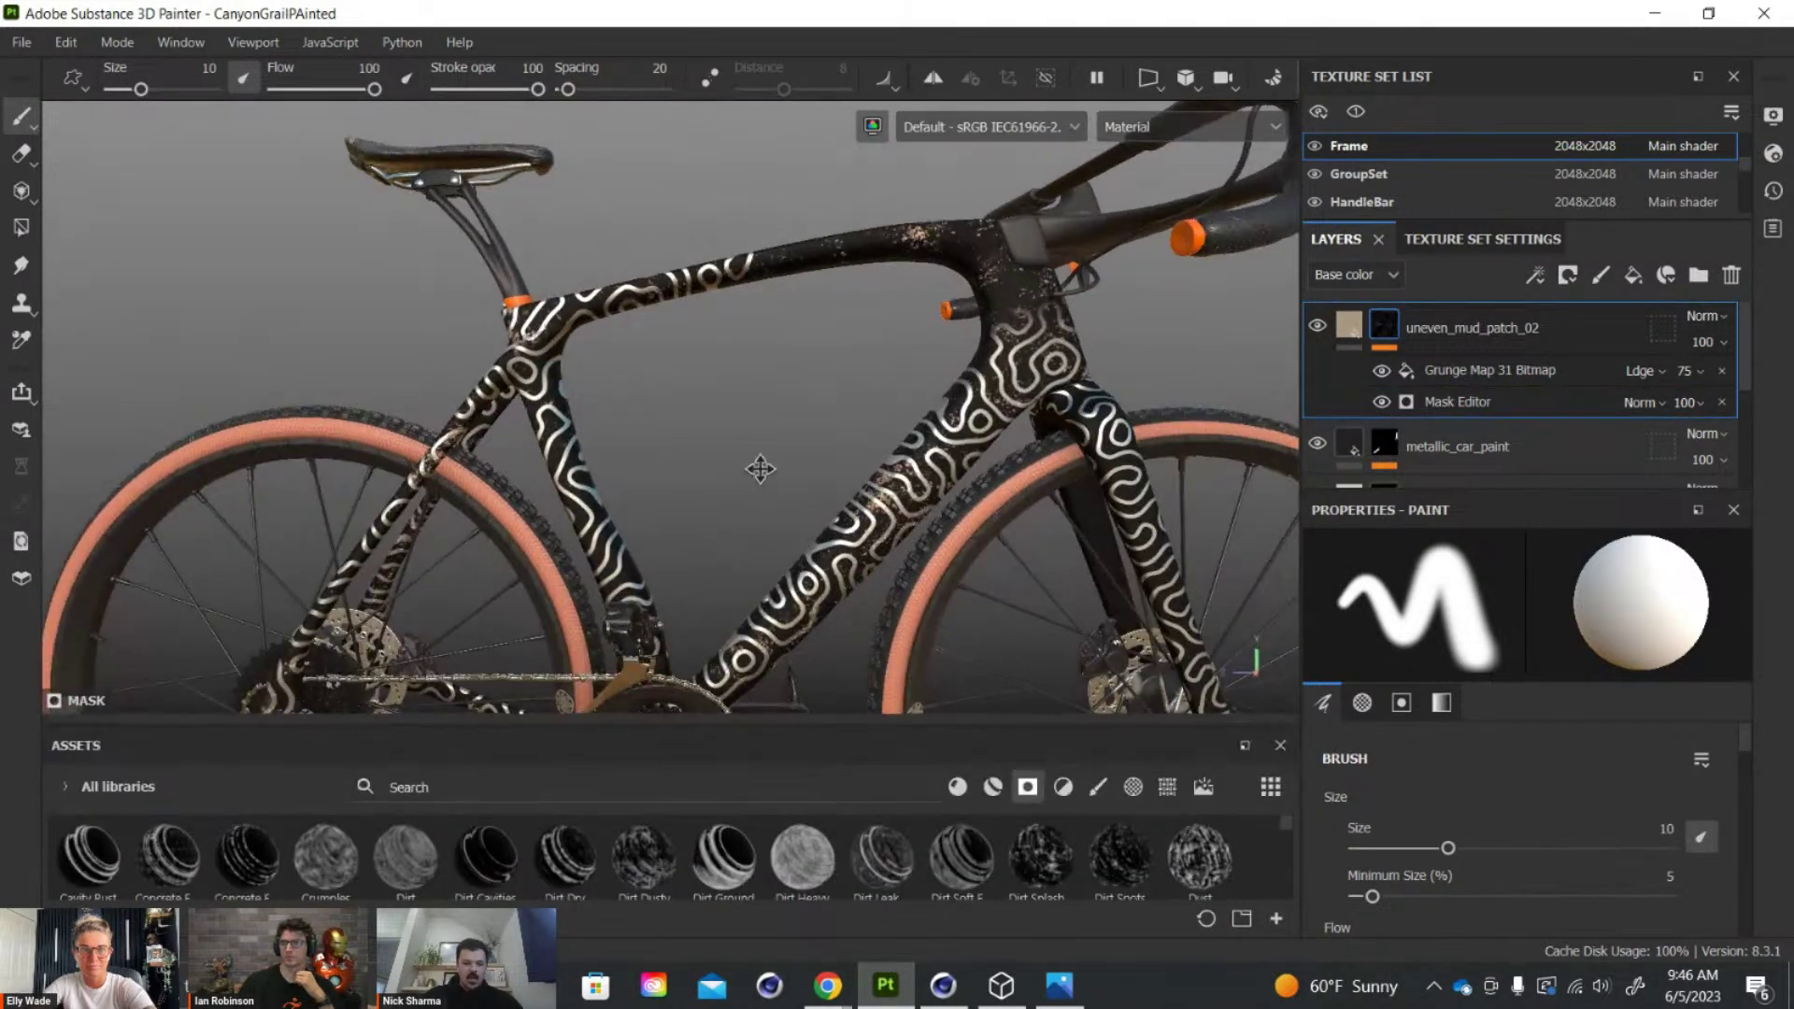
pyautogui.keyDown('alt'); pyautogui.moveTo(727, 493); pyautogui.dragTo(752, 497); pyautogui.keyUp('alt')
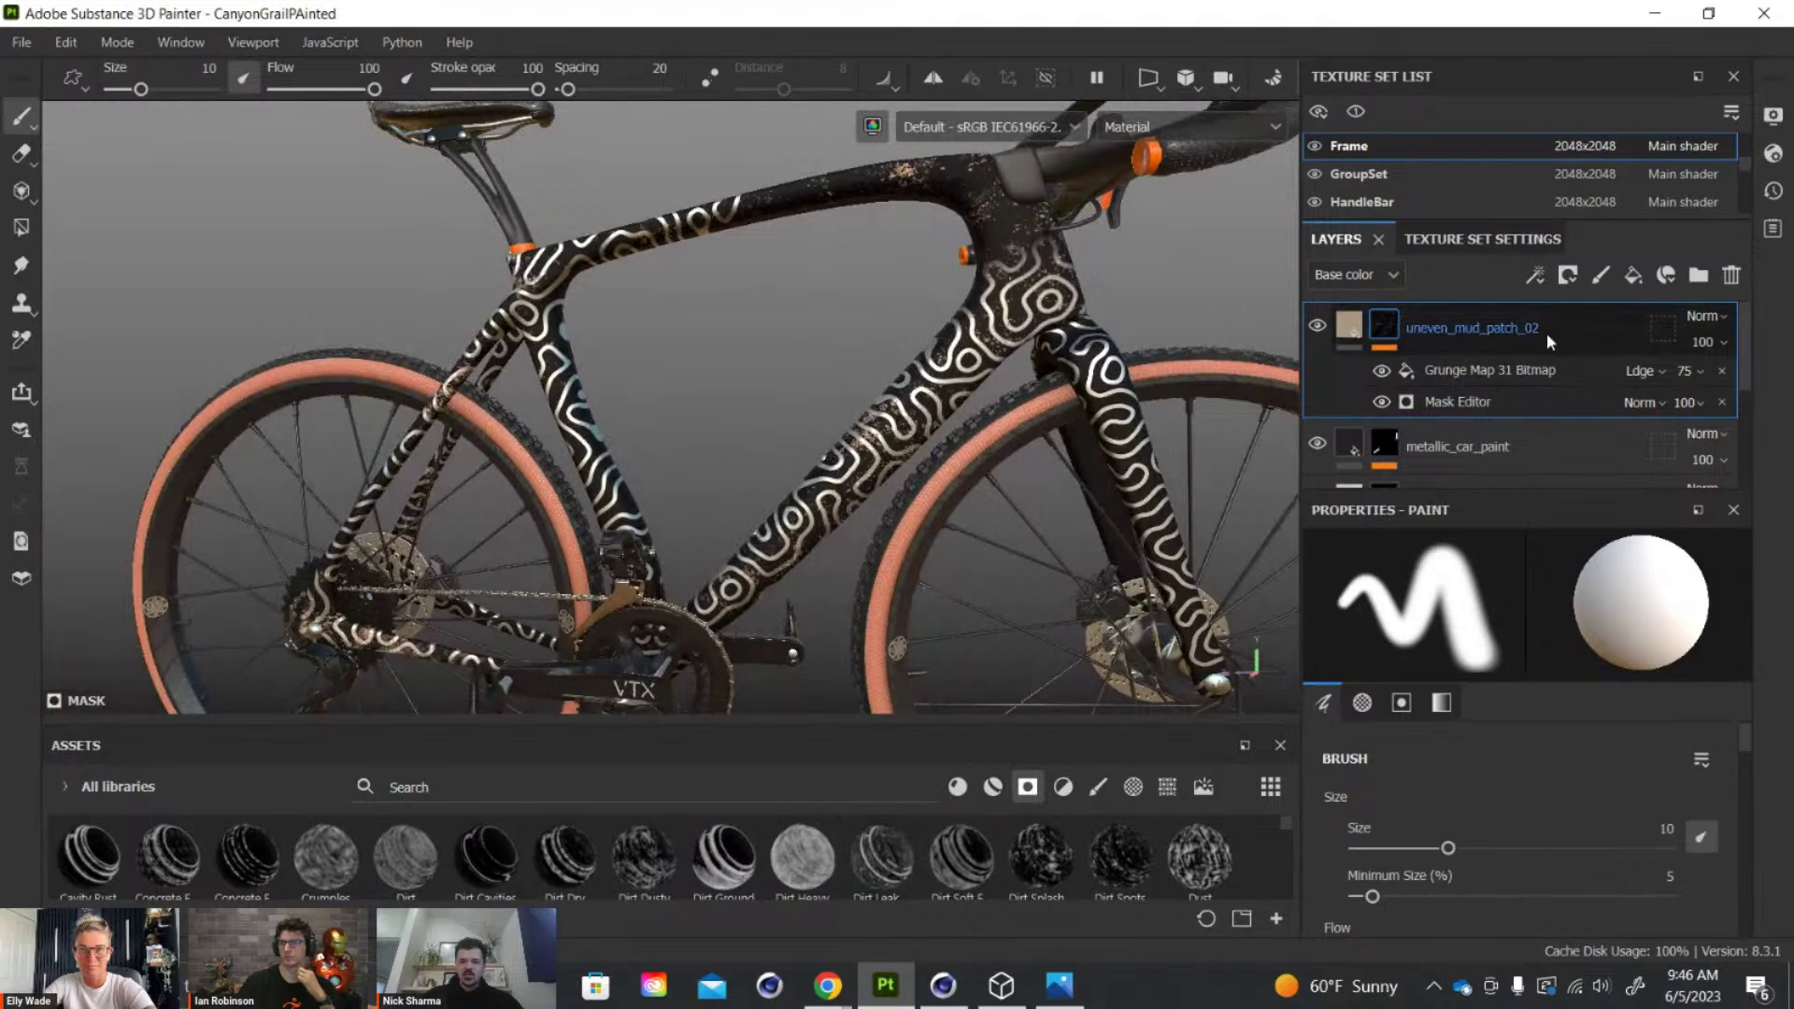
pyautogui.moveTo(1028, 393)
pyautogui.keyDown('alt'); pyautogui.mouseDown()
pyautogui.moveTo(1054, 442)
pyautogui.moveTo(832, 378)
pyautogui.moveTo(897, 353)
pyautogui.mouseUp(); pyautogui.keyUp('alt')
pyautogui.click(1496, 369)
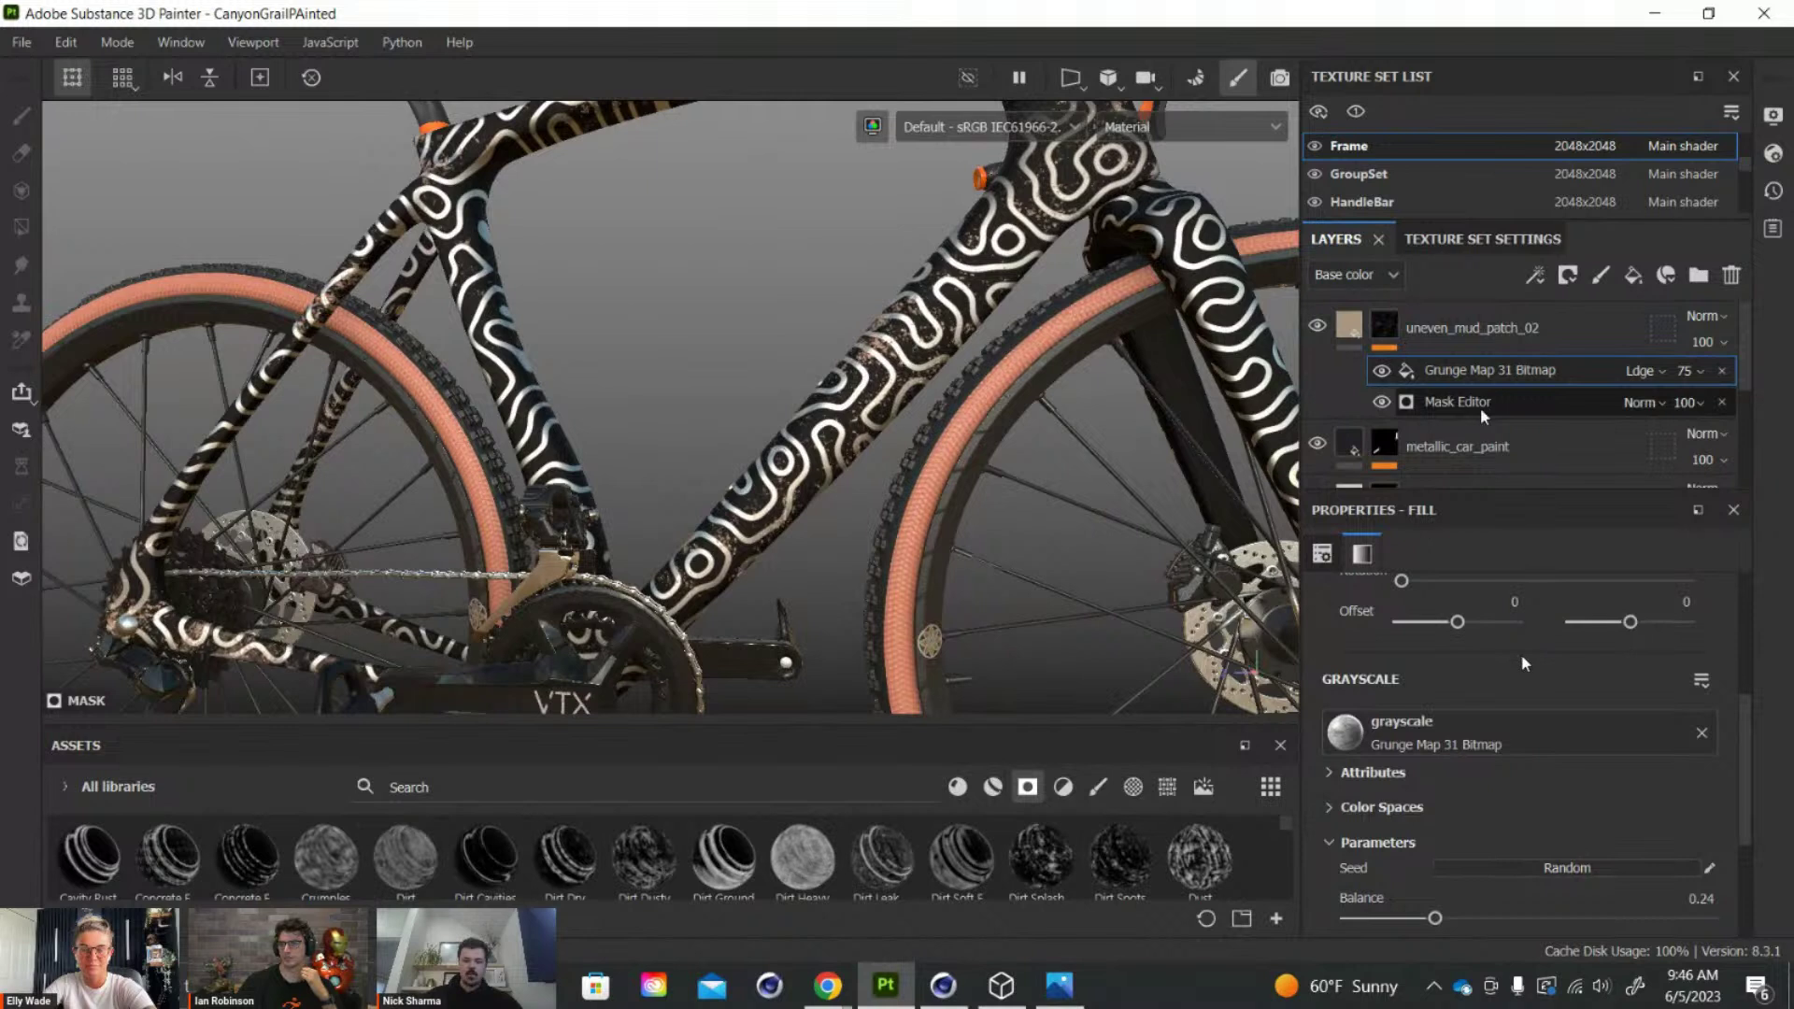
pyautogui.click(1480, 401)
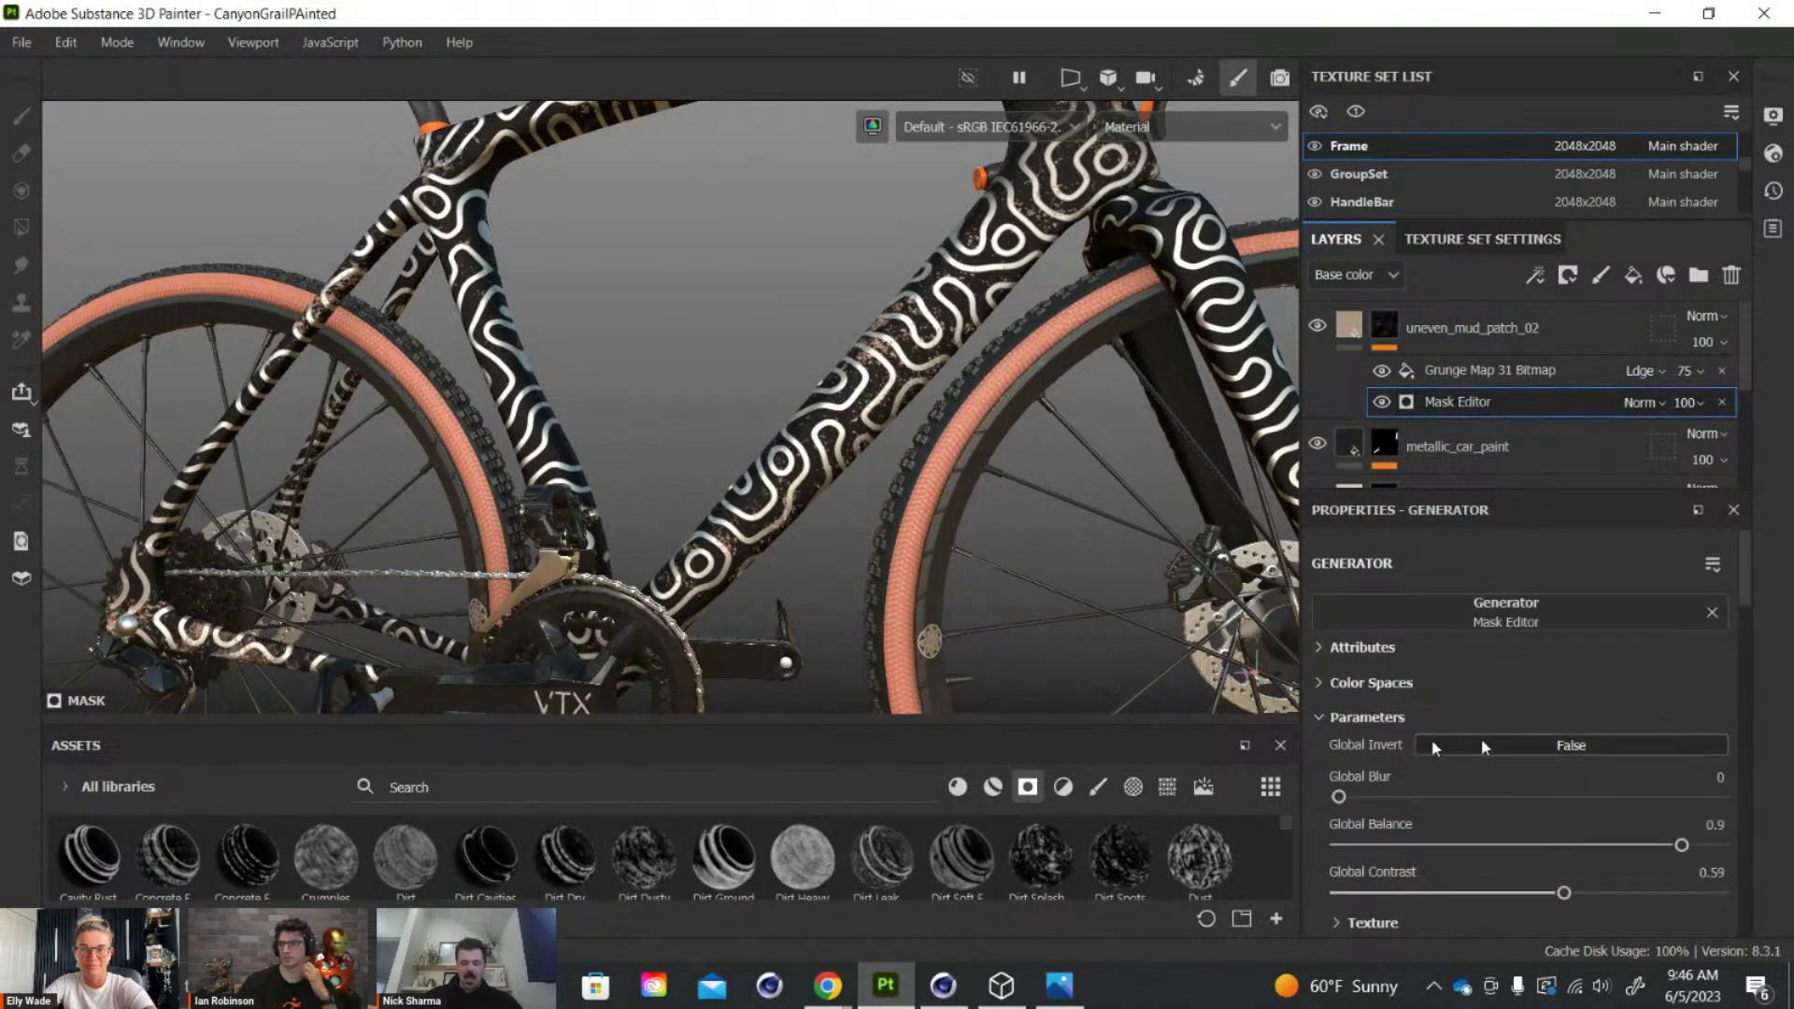
pyautogui.scroll(-1, 1642, 766)
pyautogui.moveTo(1668, 775)
pyautogui.mouseDown()
pyautogui.moveTo(1436, 773)
pyautogui.moveTo(1647, 785)
pyautogui.mouseUp()
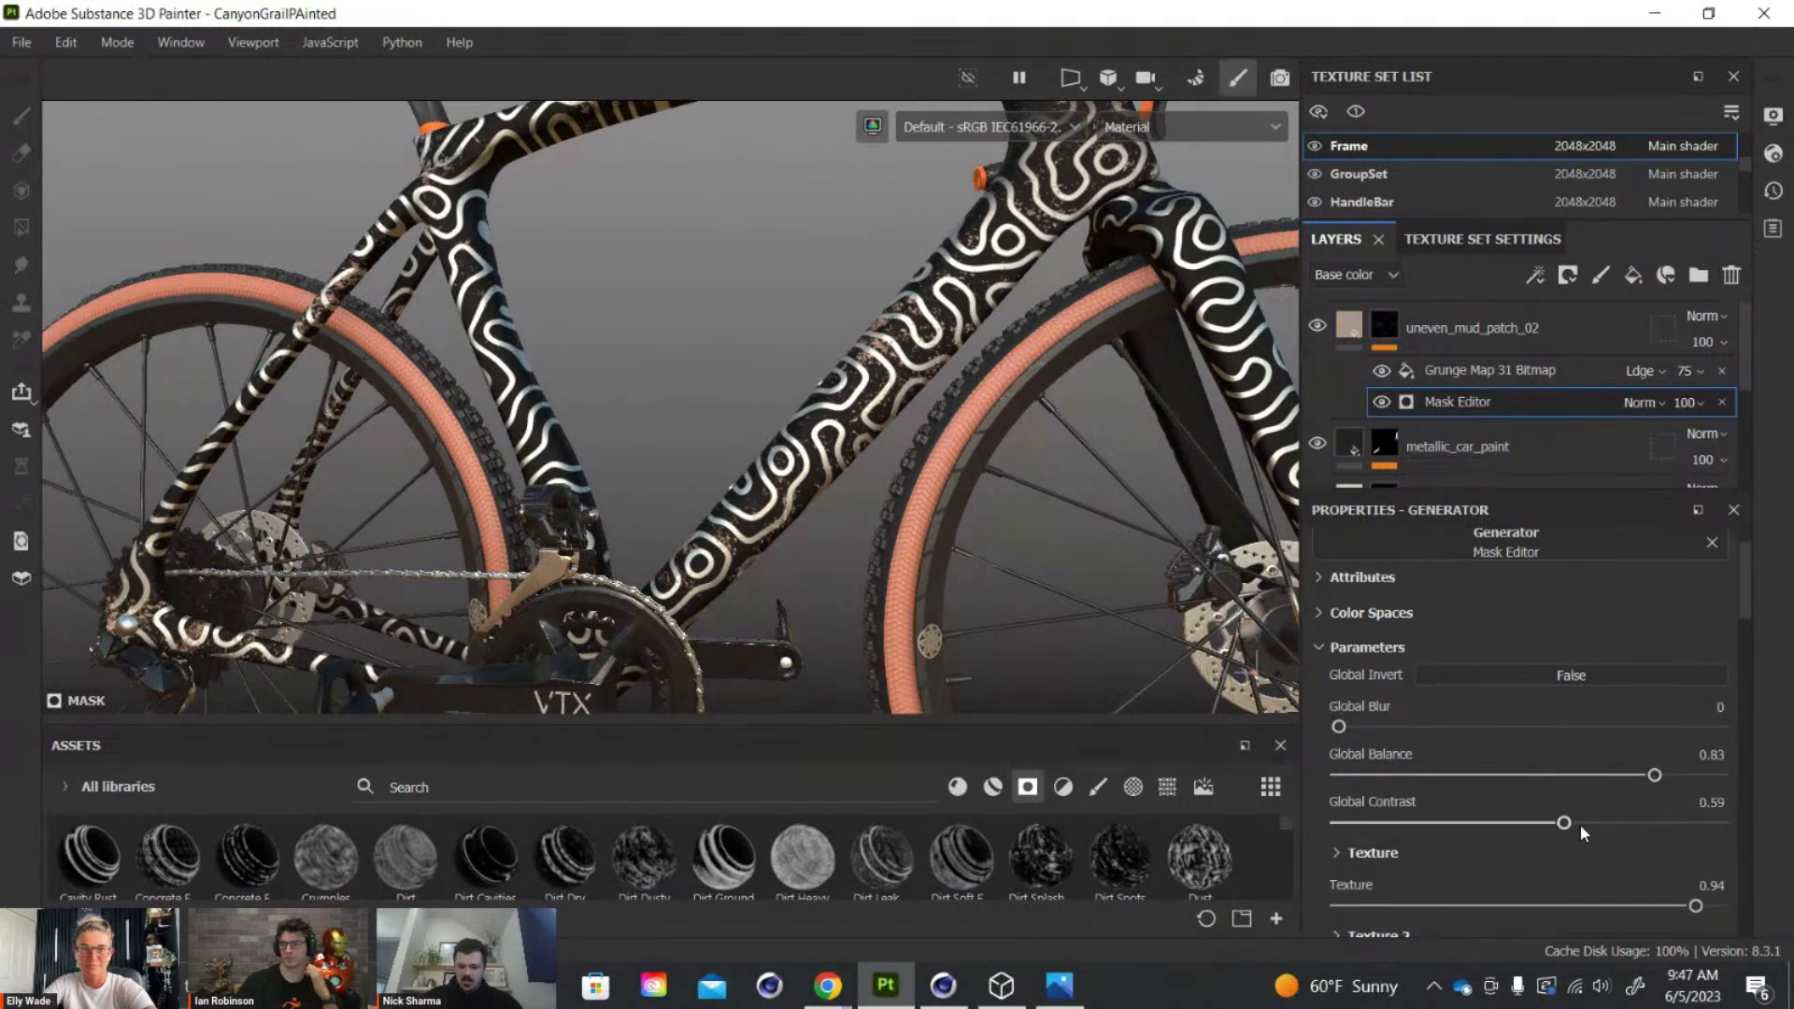
pyautogui.click(1575, 681)
pyautogui.click(1575, 680)
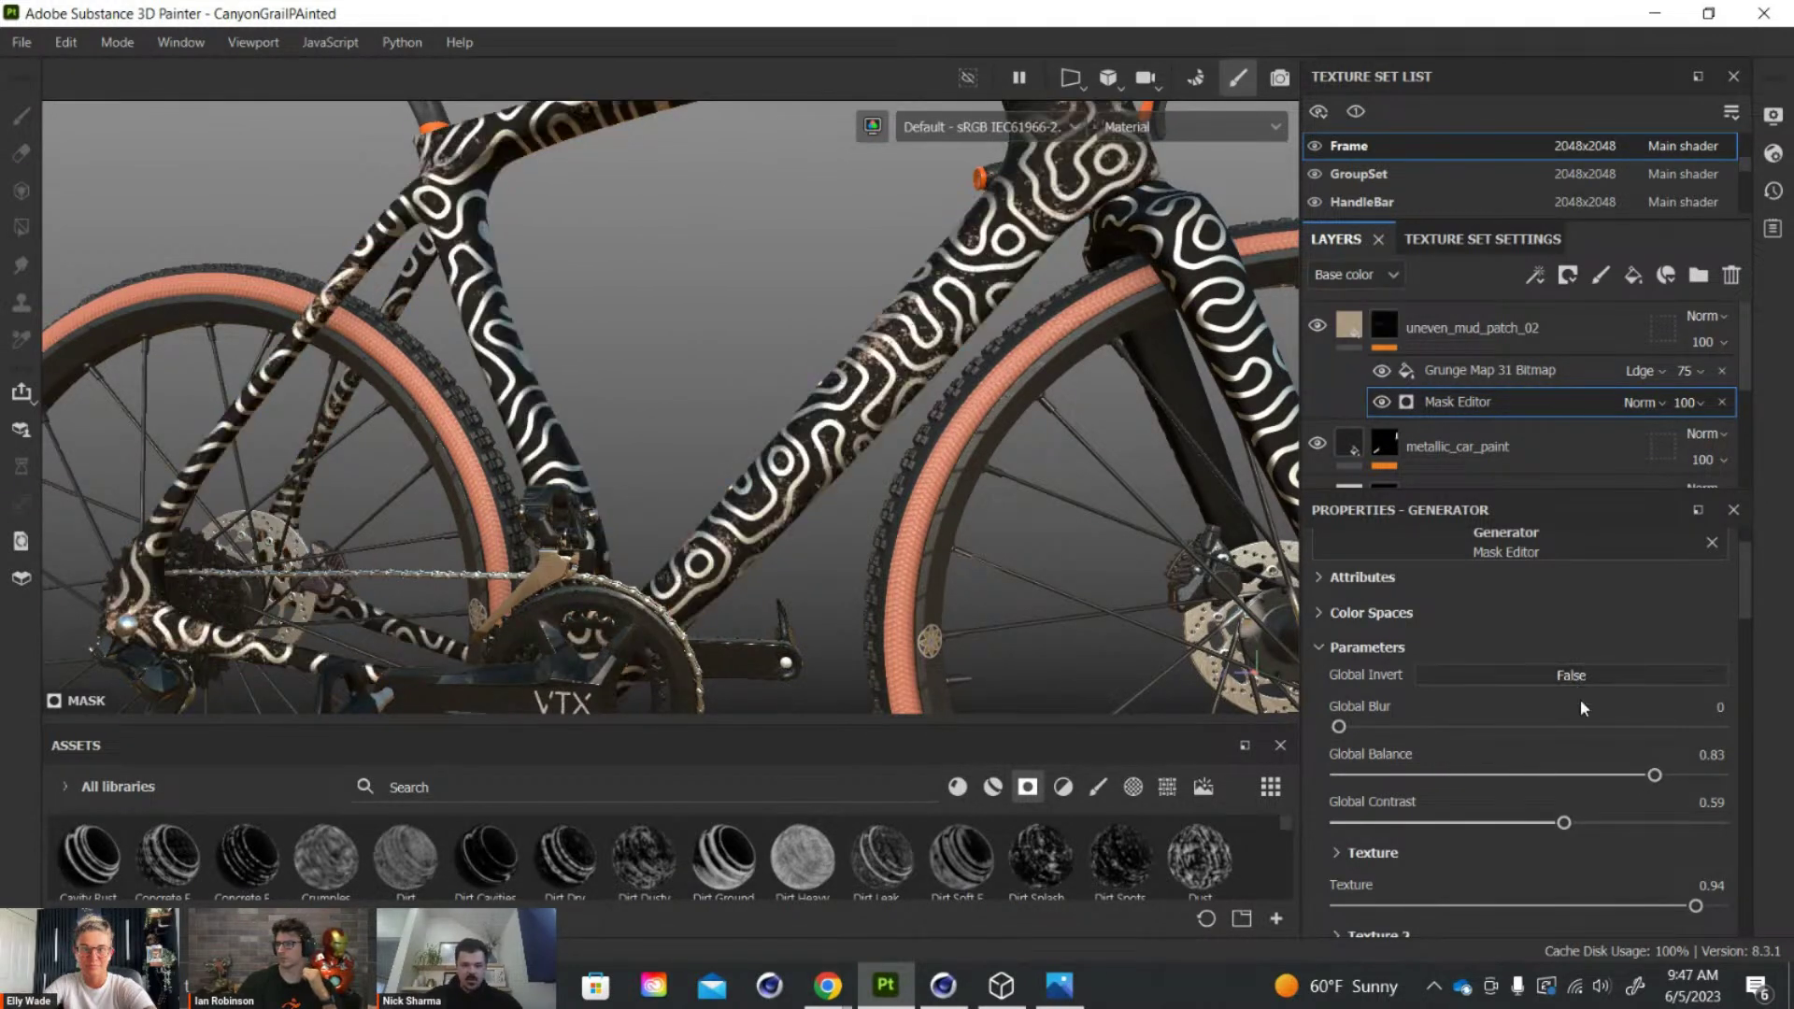
pyautogui.moveTo(1563, 822); pyautogui.dragTo(1505, 822)
pyautogui.keyDown('alt'); pyautogui.moveTo(676, 671); pyautogui.dragTo(634, 523); pyautogui.keyUp('alt')
pyautogui.keyDown('alt'); pyautogui.moveTo(634, 523); pyautogui.dragTo(728, 356, button='right'); pyautogui.keyUp('alt')
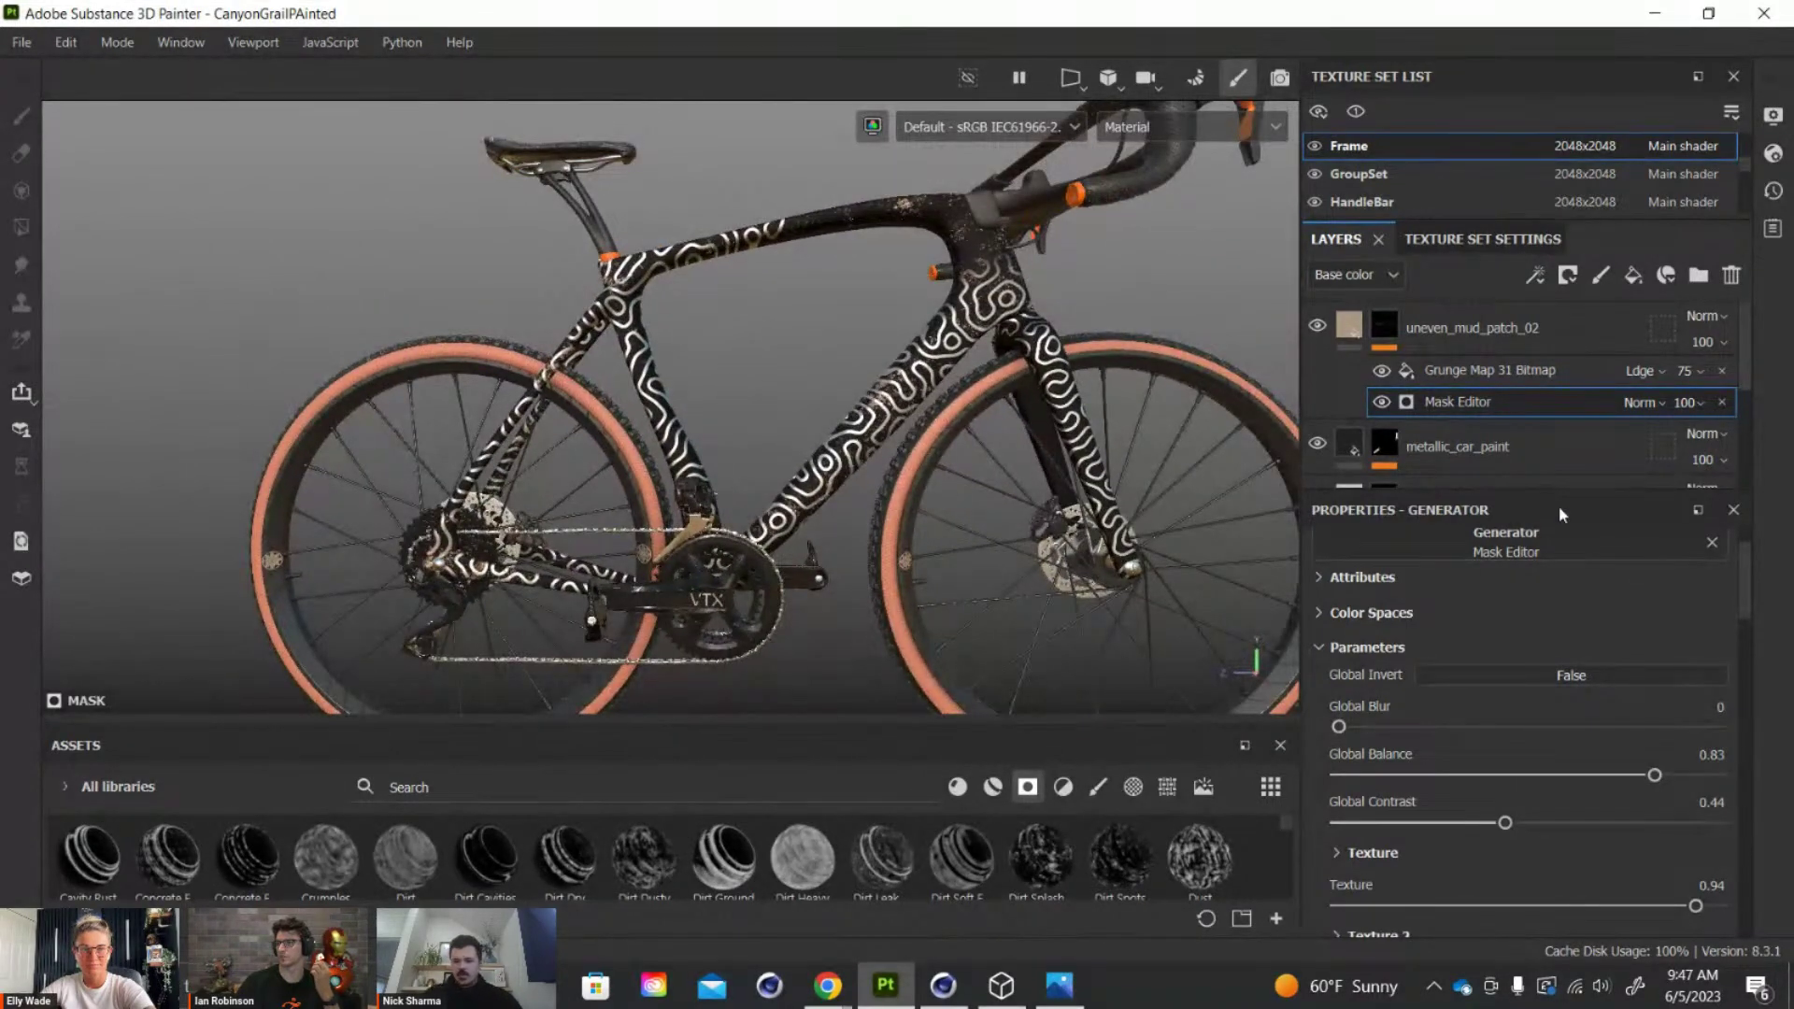
# Remove the Grunge Map 31 Bitmap and Mask Editor effects and delete the uneven_mud_patch_02 layer from the Frame
pyautogui.click(1724, 373)
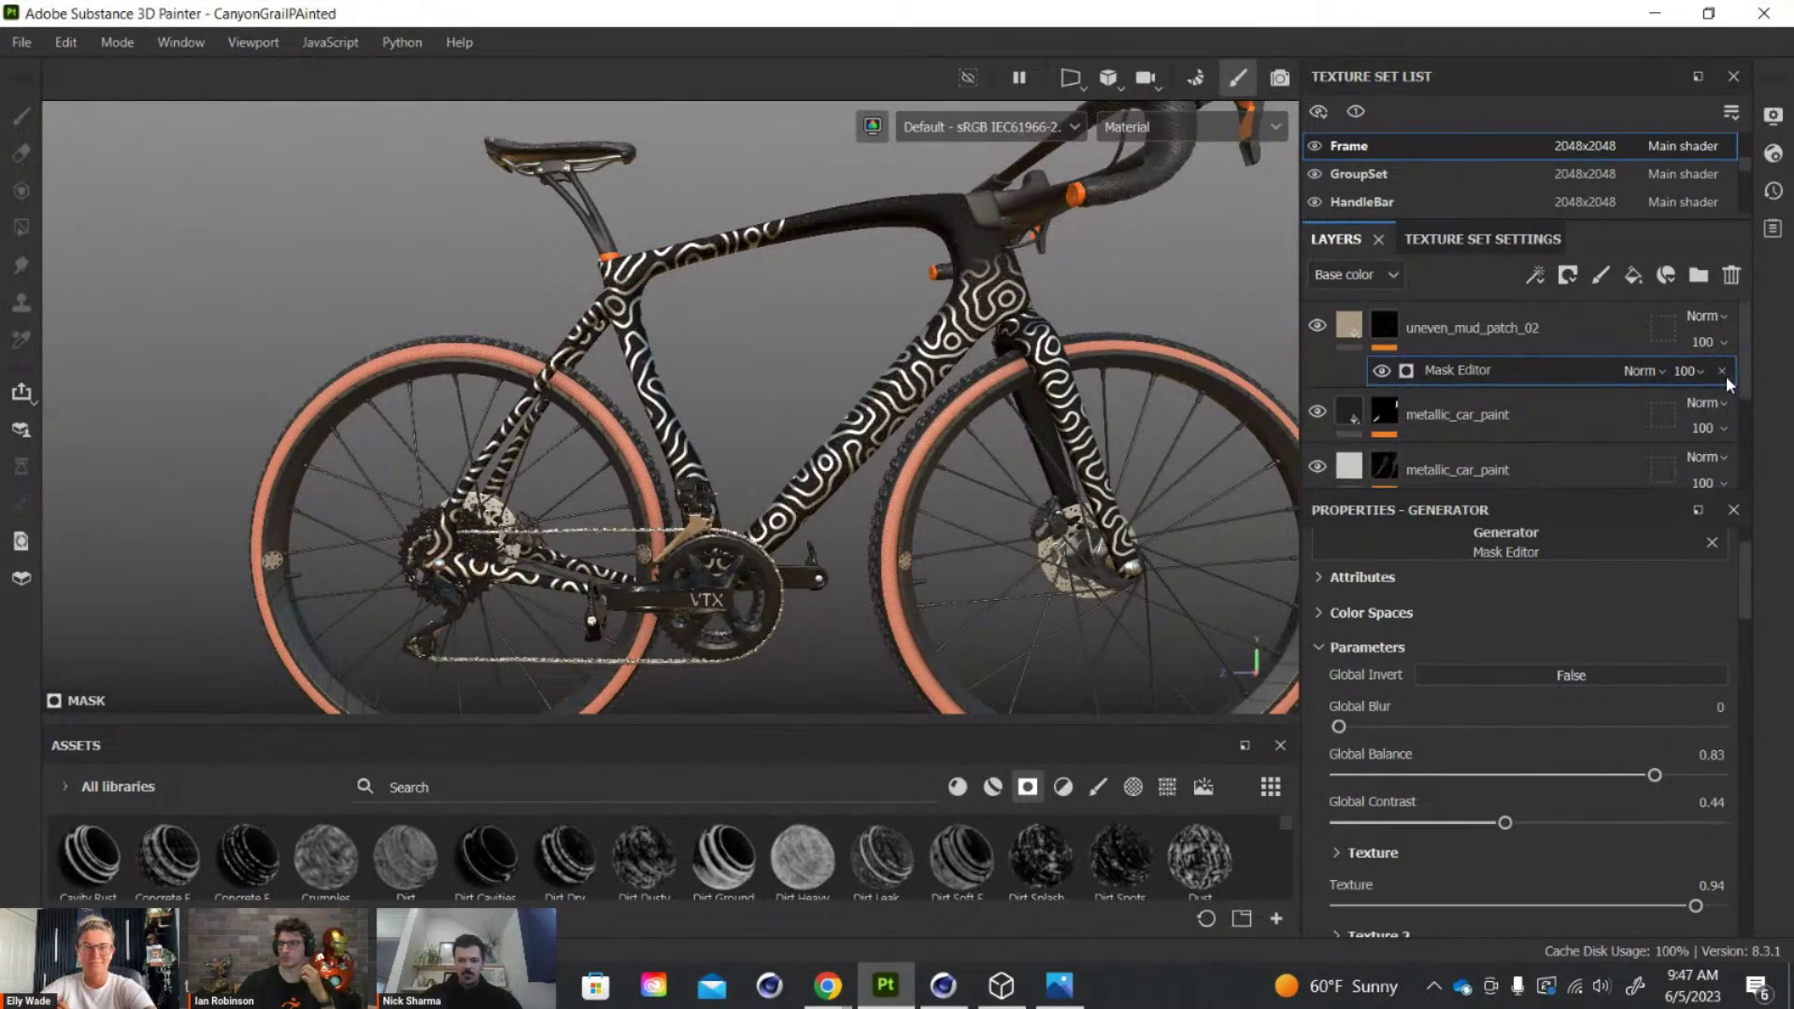
pyautogui.click(1723, 373)
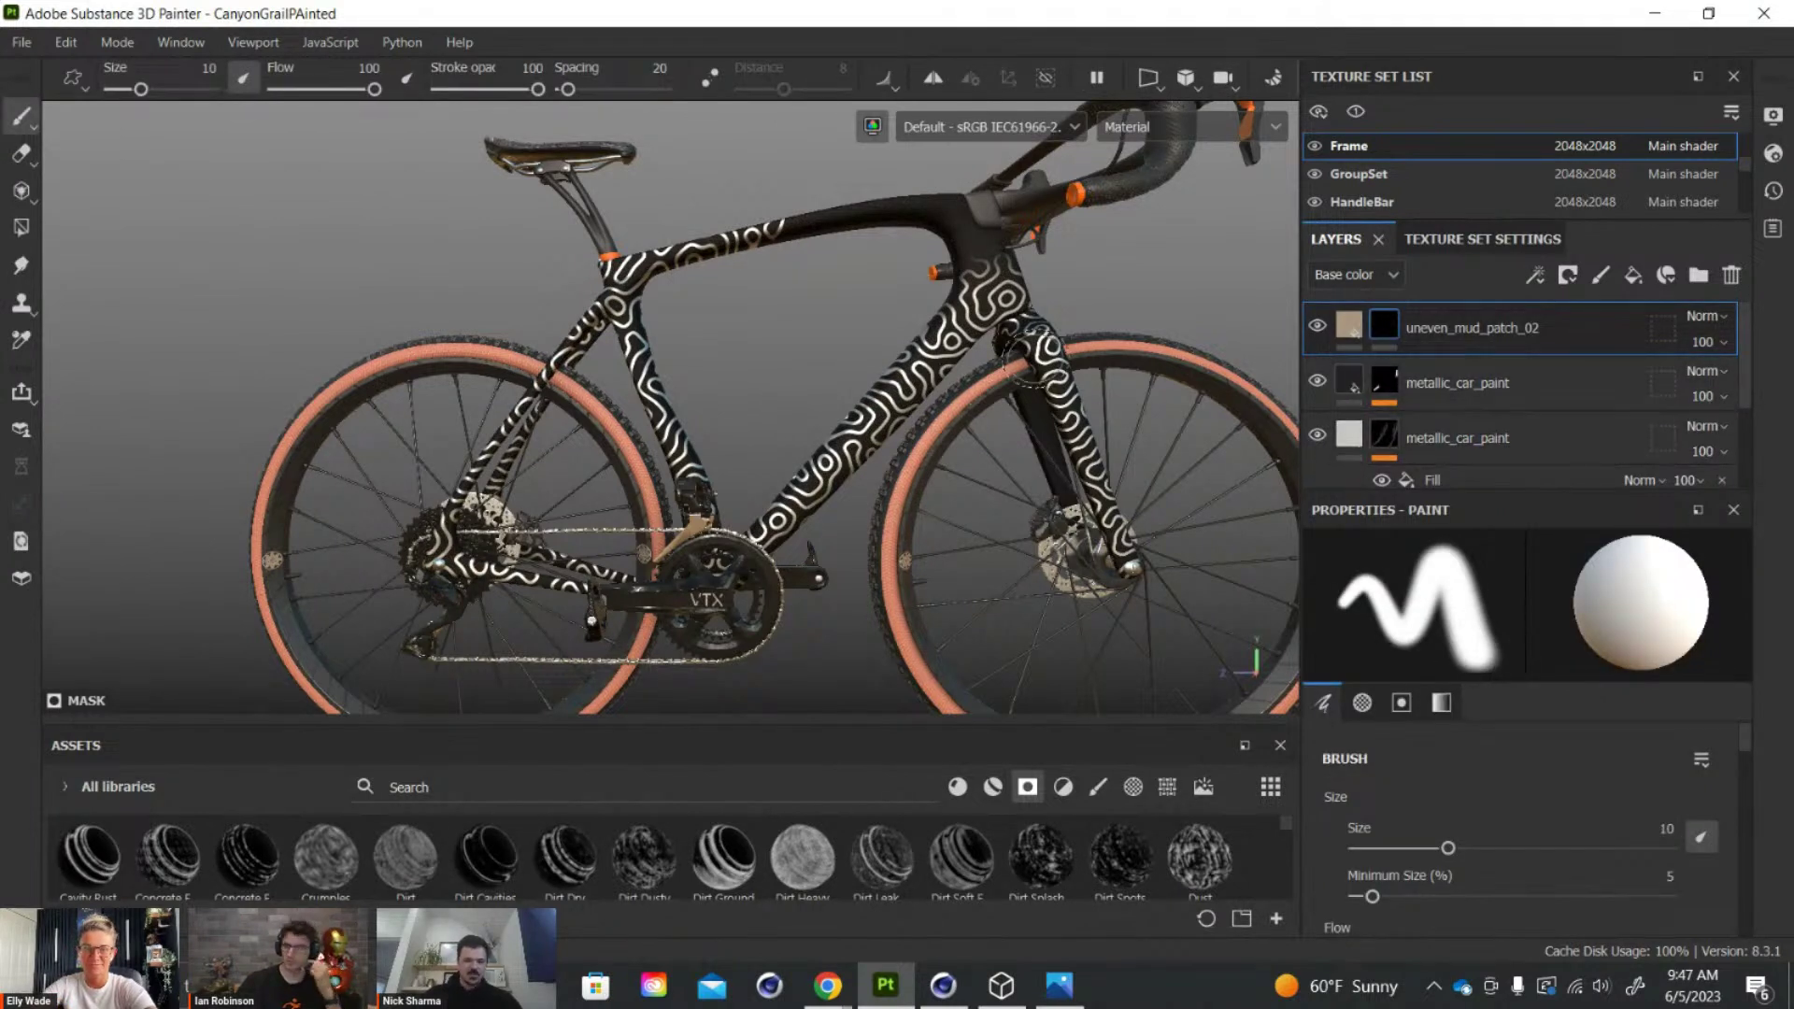
pyautogui.click(1733, 272)
pyautogui.moveTo(783, 424); pyautogui.dragTo(737, 393, button='middle')
pyautogui.keyDown('alt'); pyautogui.moveTo(737, 393); pyautogui.dragTo(689, 404); pyautogui.keyUp('alt')
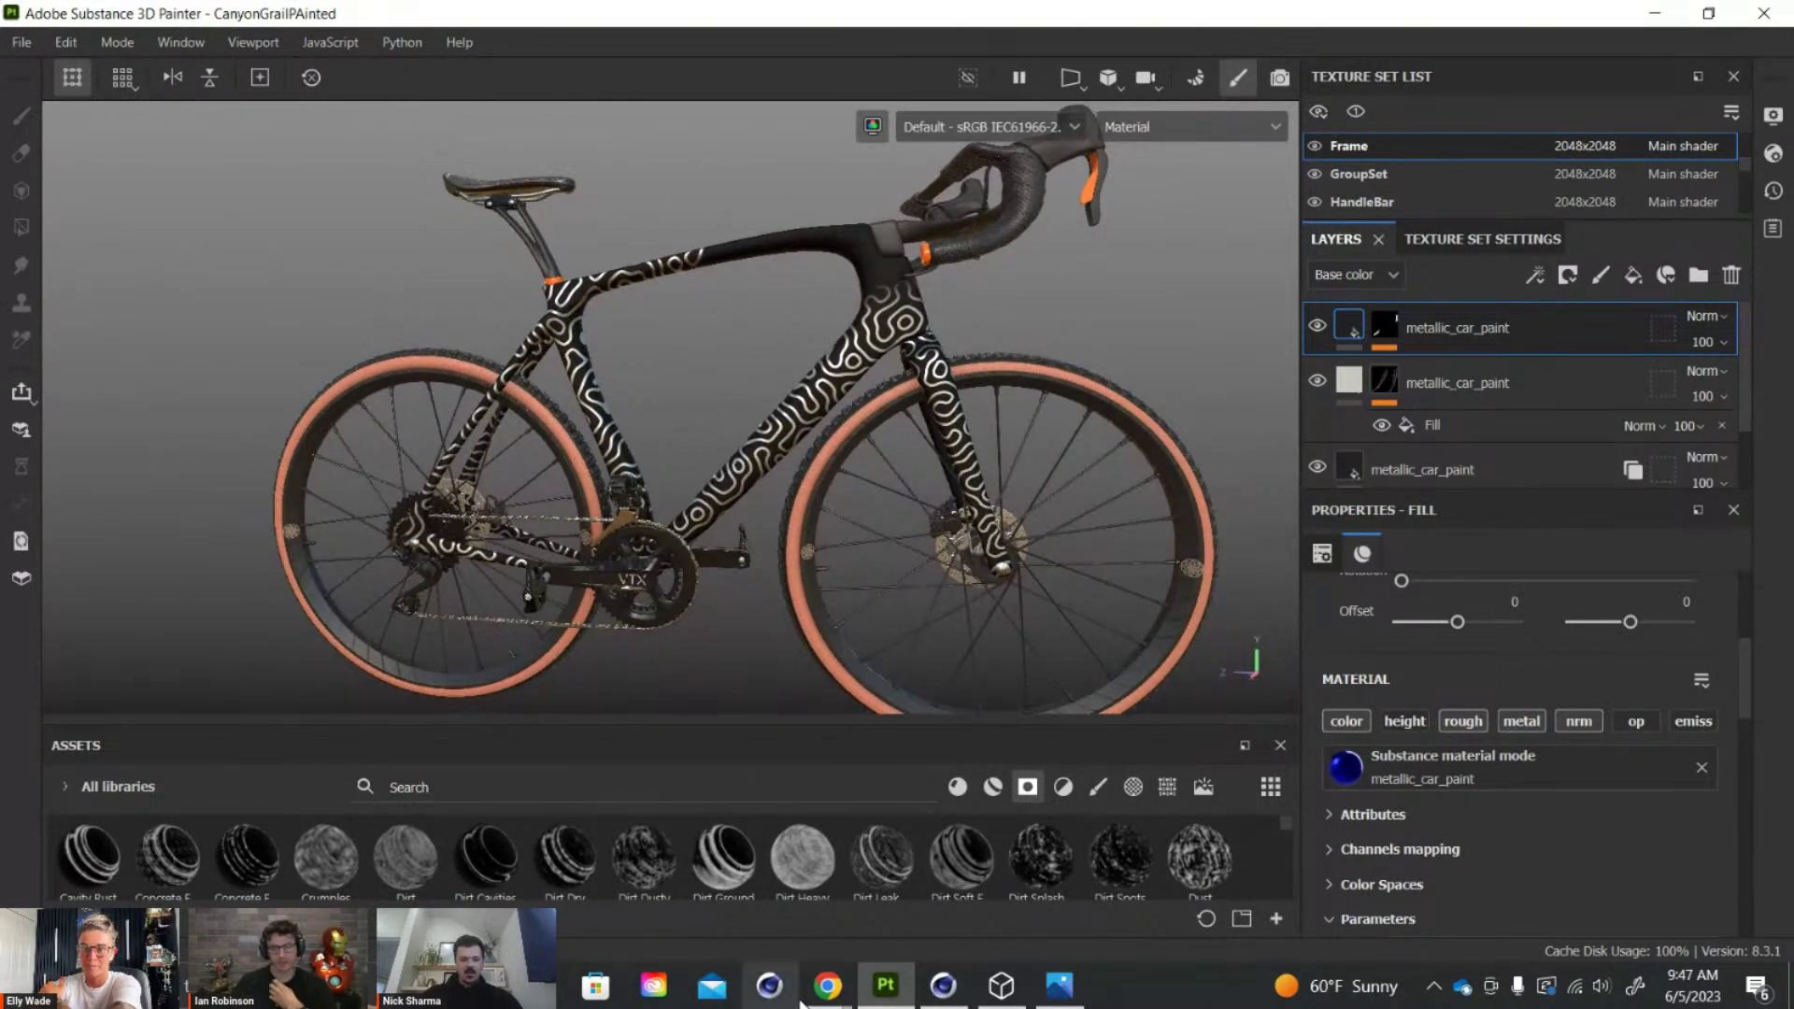
# Look at the bike scene in Cinema 4D and return to Substance 3D Painter
pyautogui.click(943, 988)
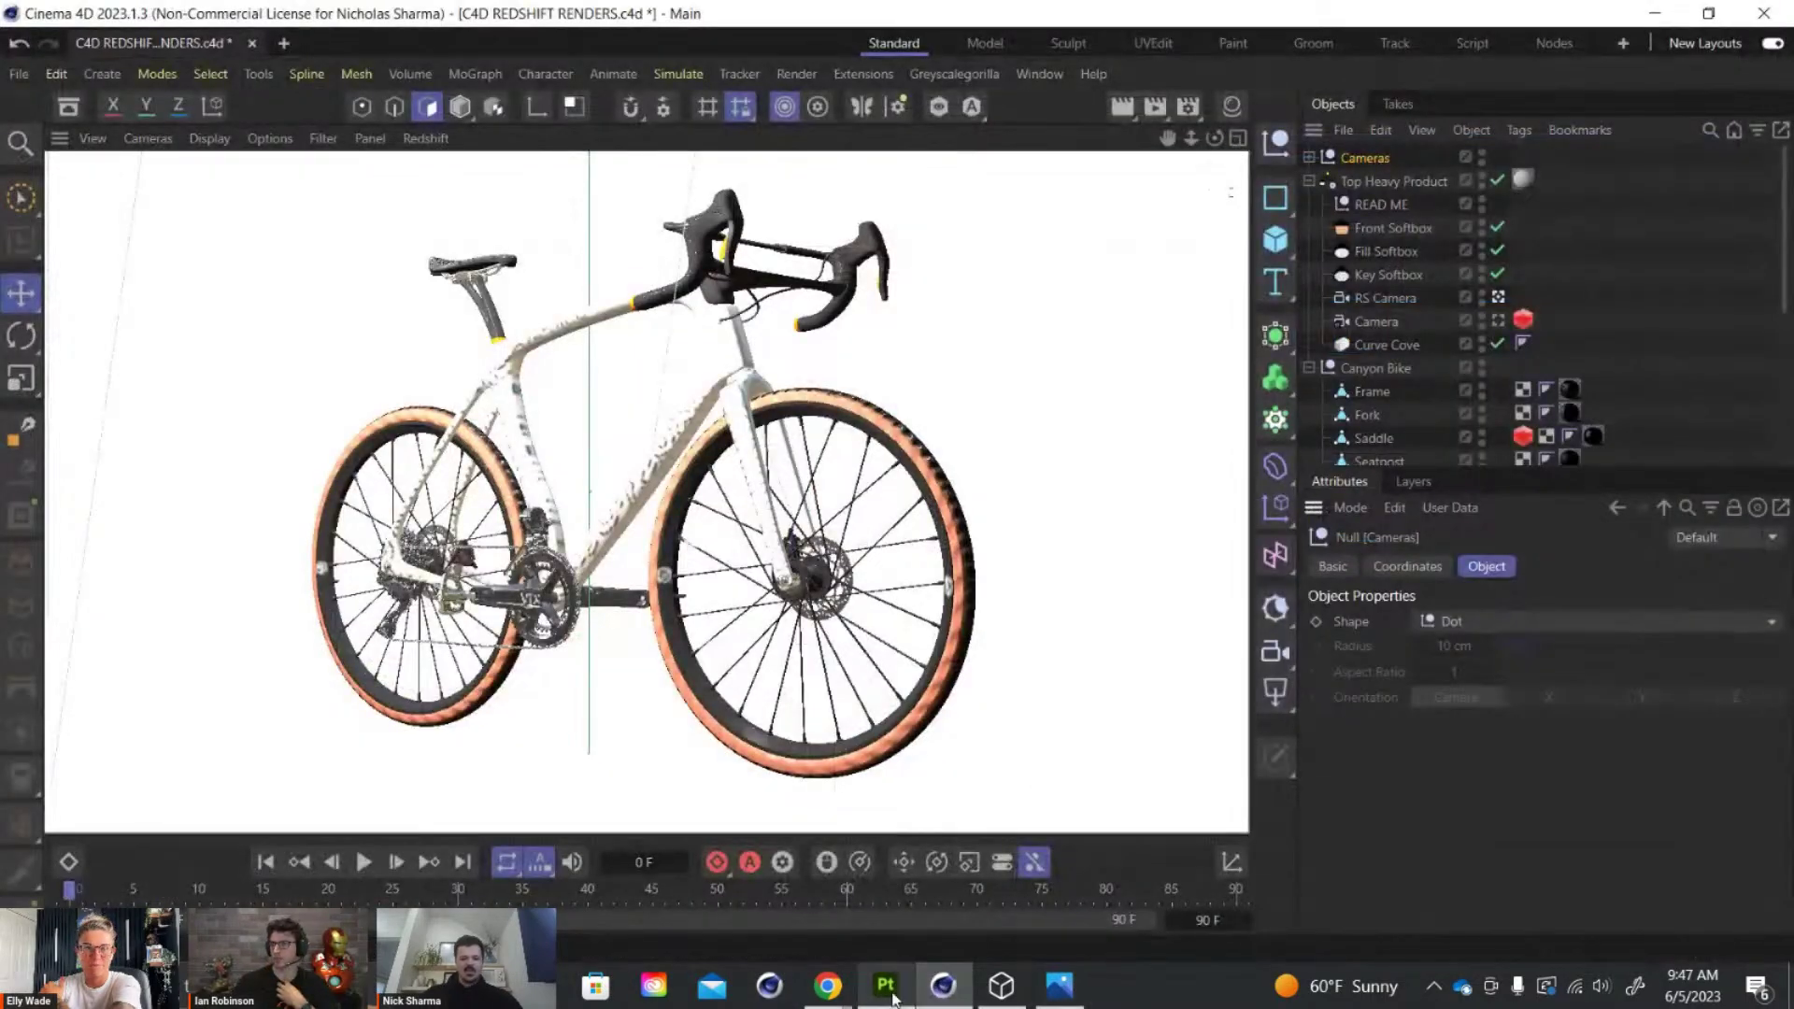
pyautogui.click(936, 990)
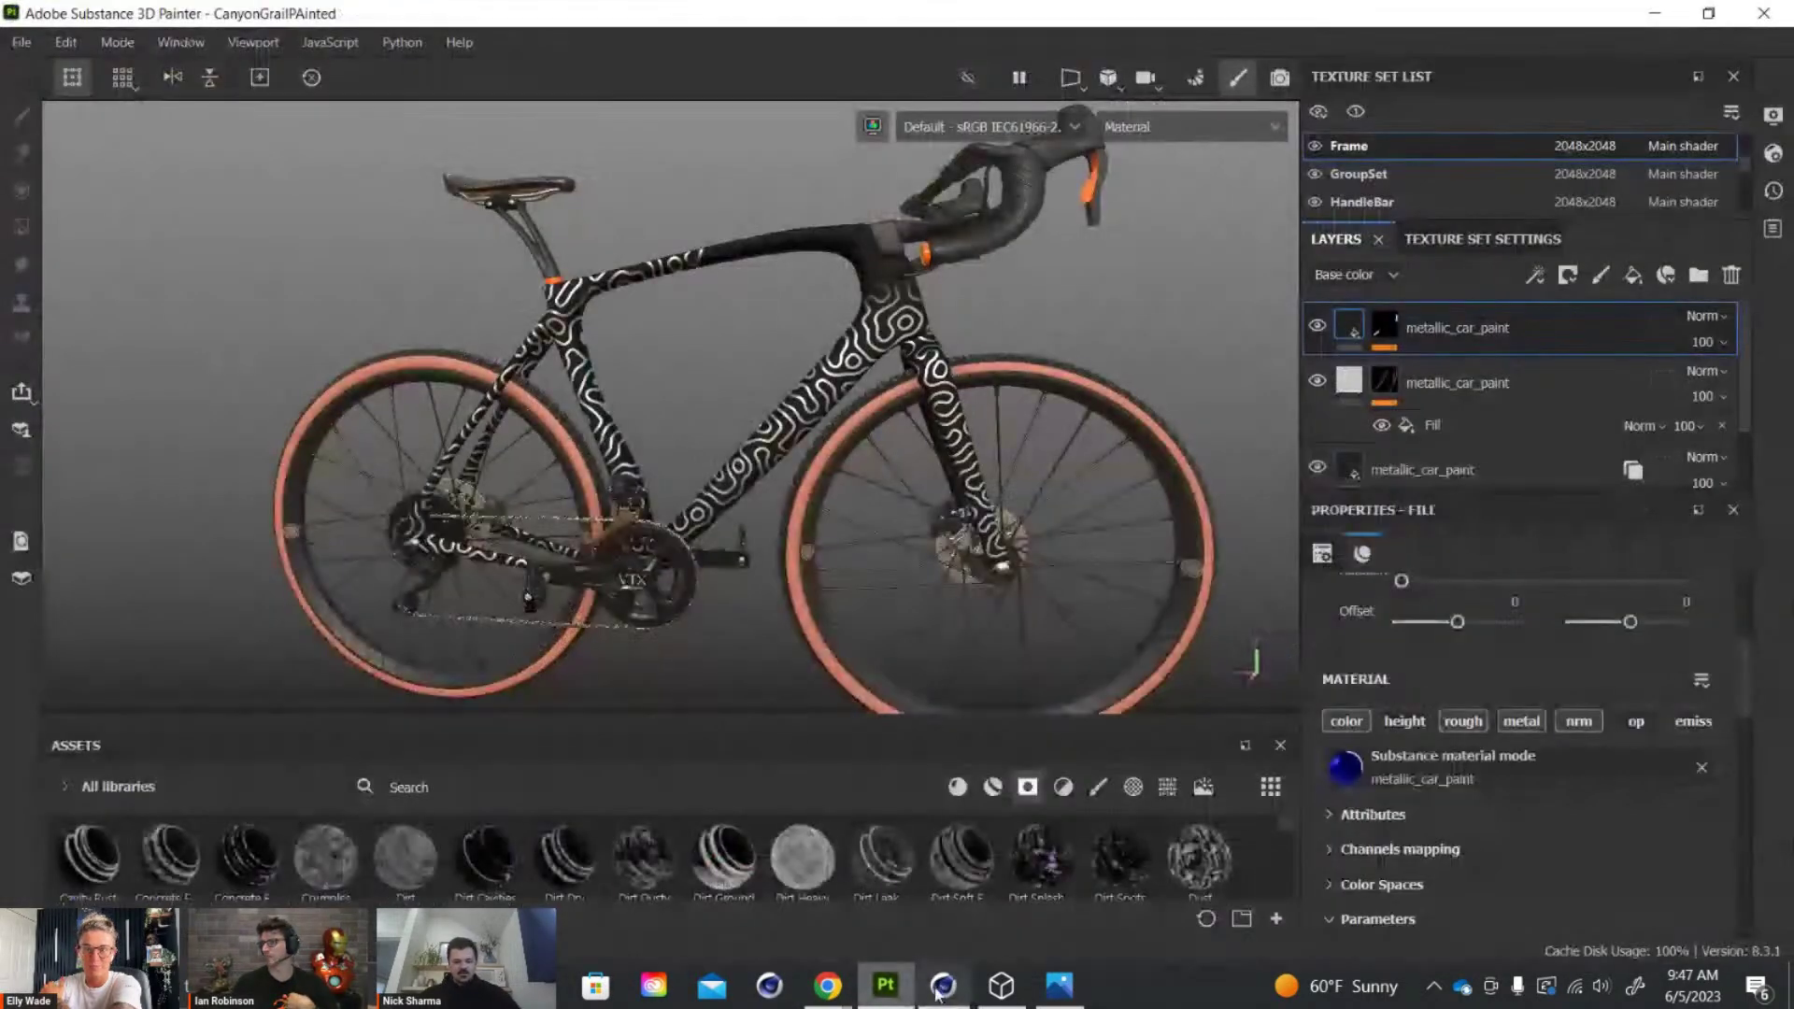
pyautogui.moveTo(942, 991)
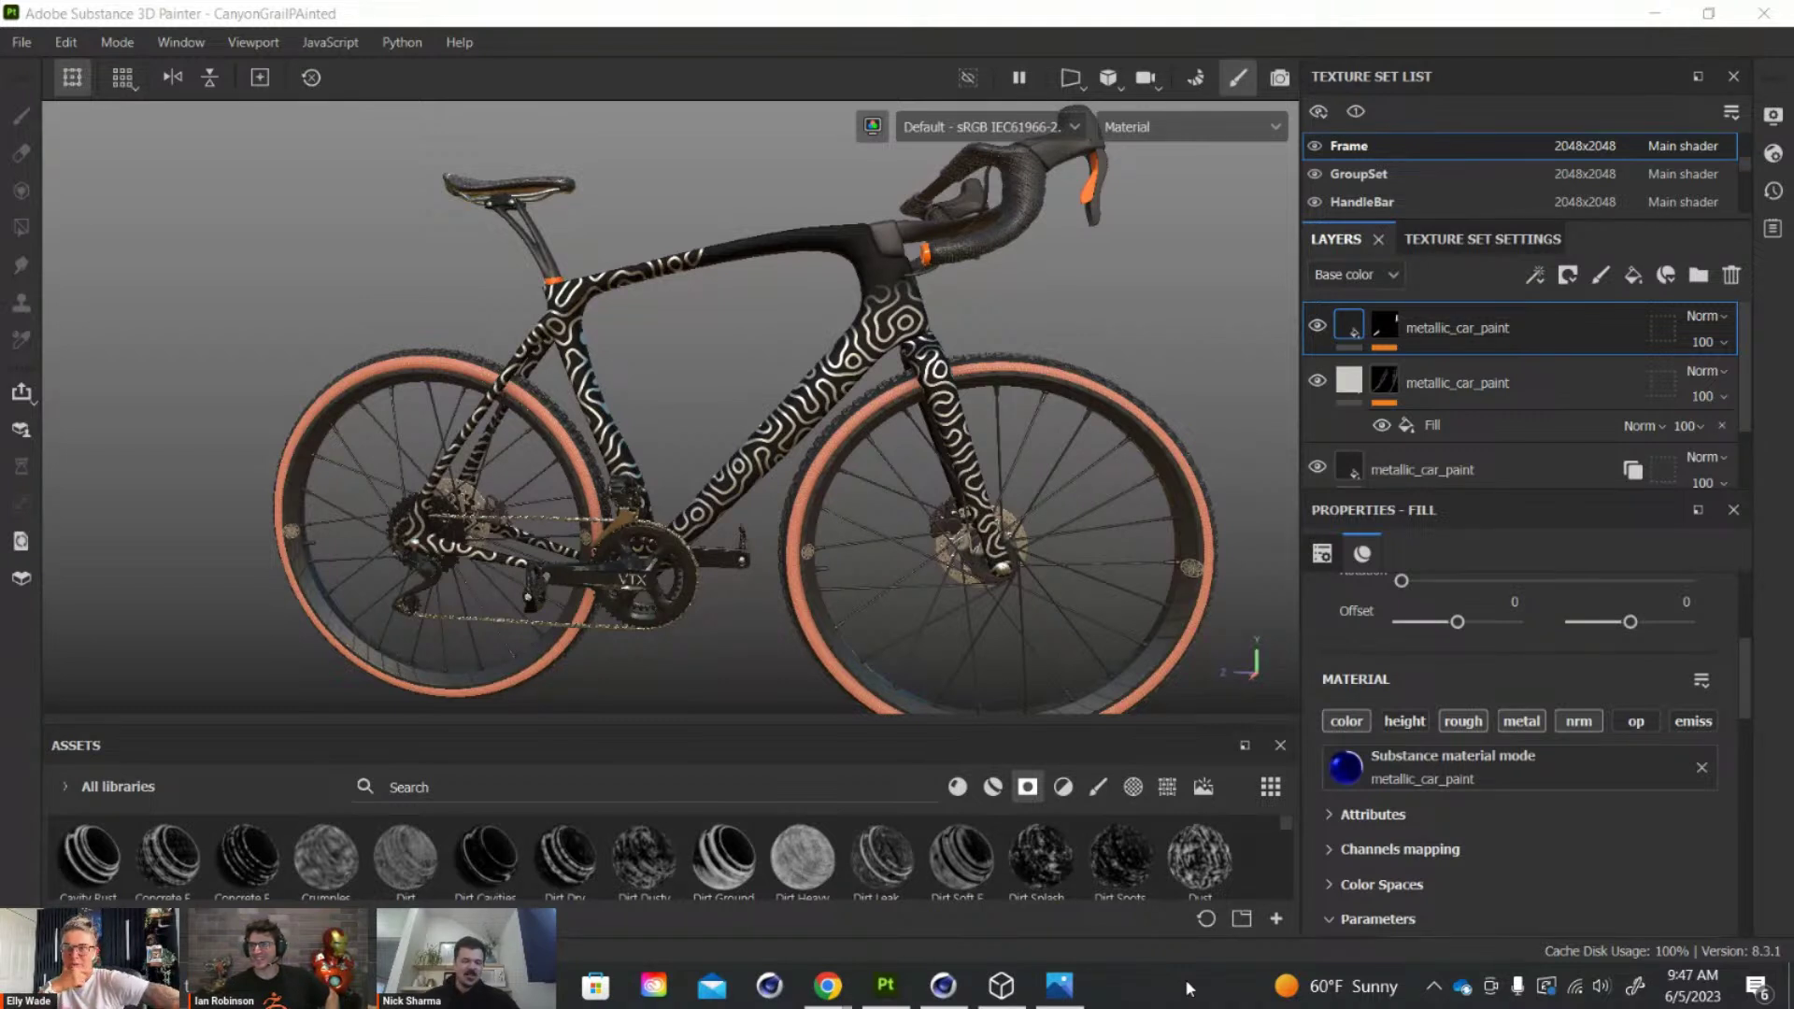
pyautogui.click(1002, 540)
pyautogui.keyDown('alt'); pyautogui.moveTo(1003, 540); pyautogui.dragTo(797, 429); pyautogui.keyUp('alt')
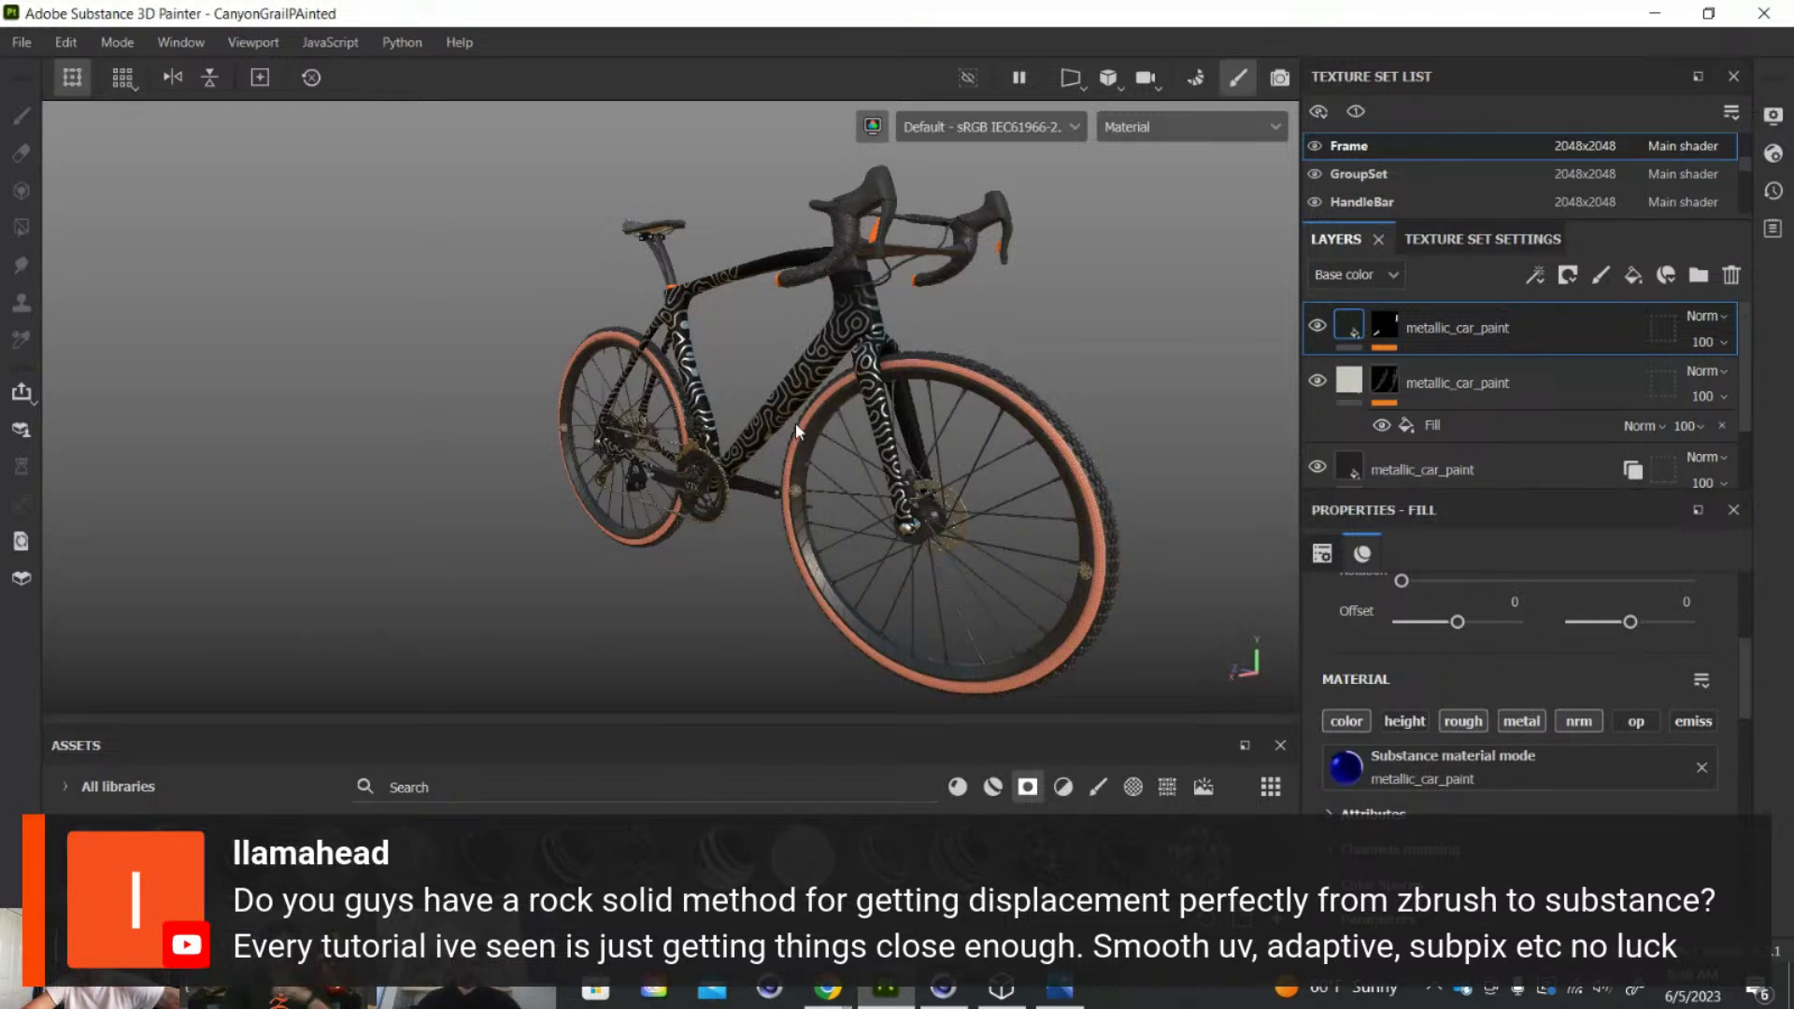
pyautogui.keyDown('alt'); pyautogui.moveTo(795, 430); pyautogui.dragTo(699, 431); pyautogui.keyUp('alt')
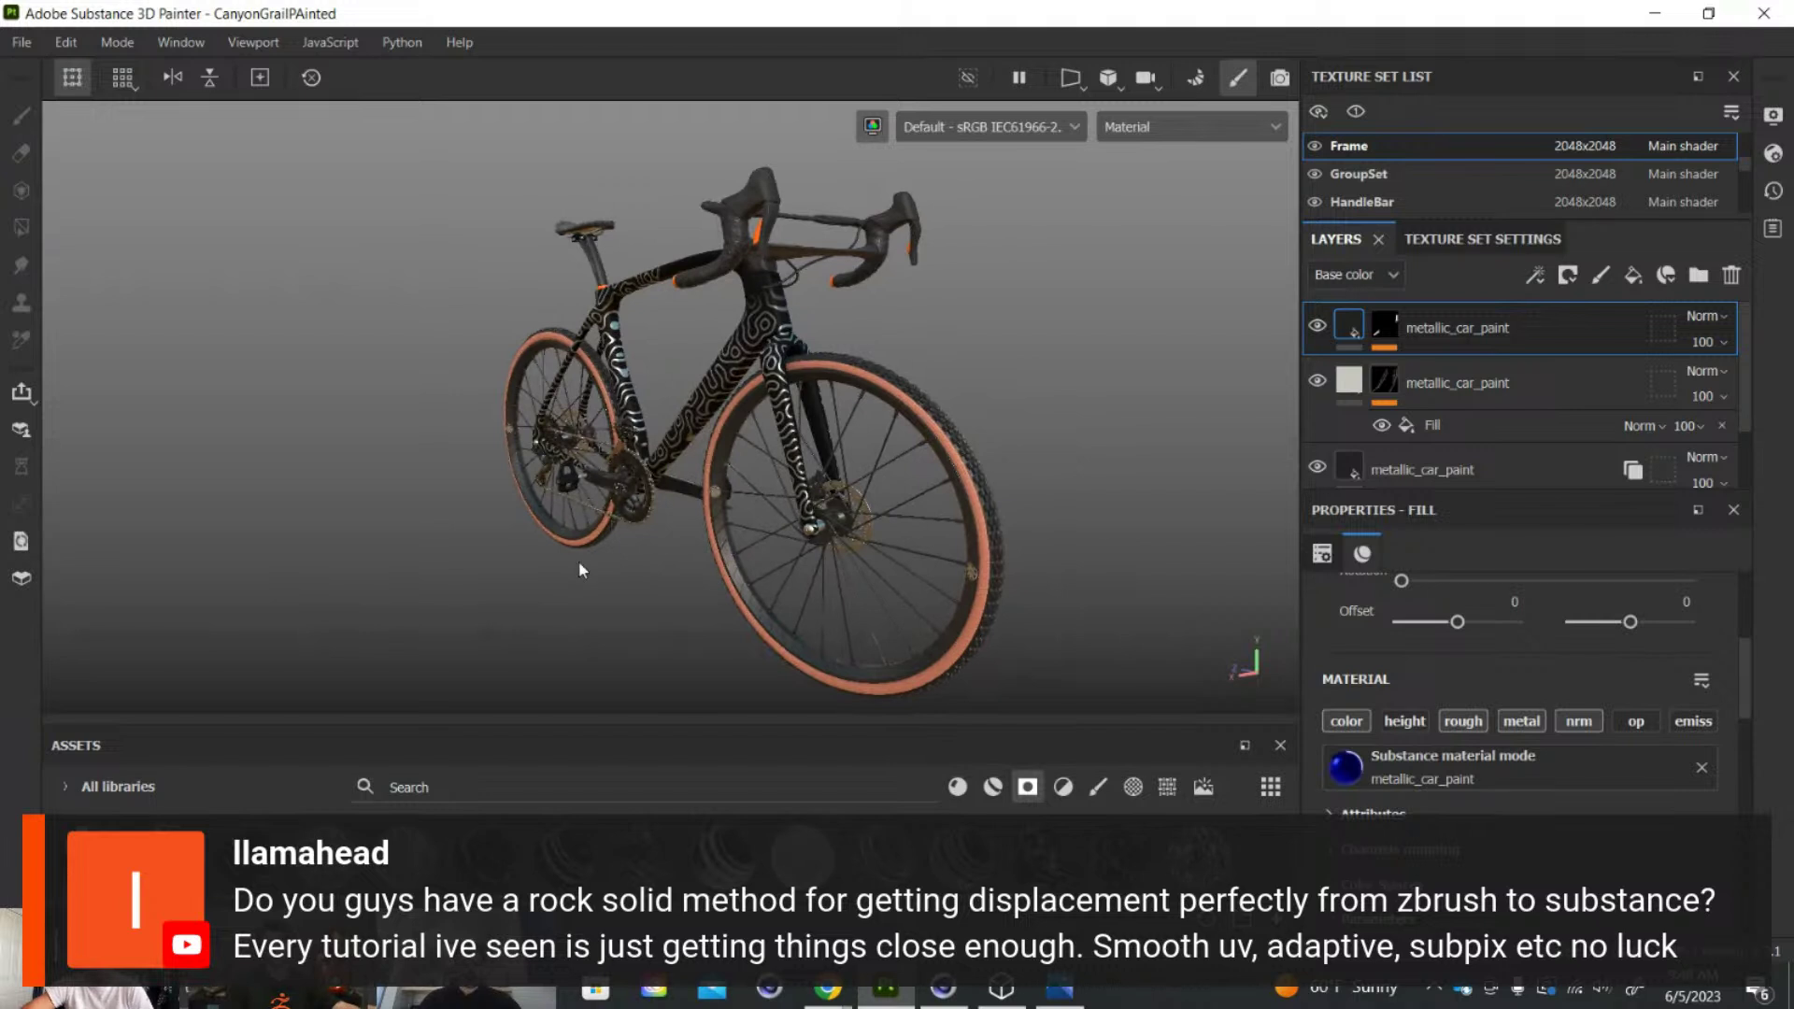
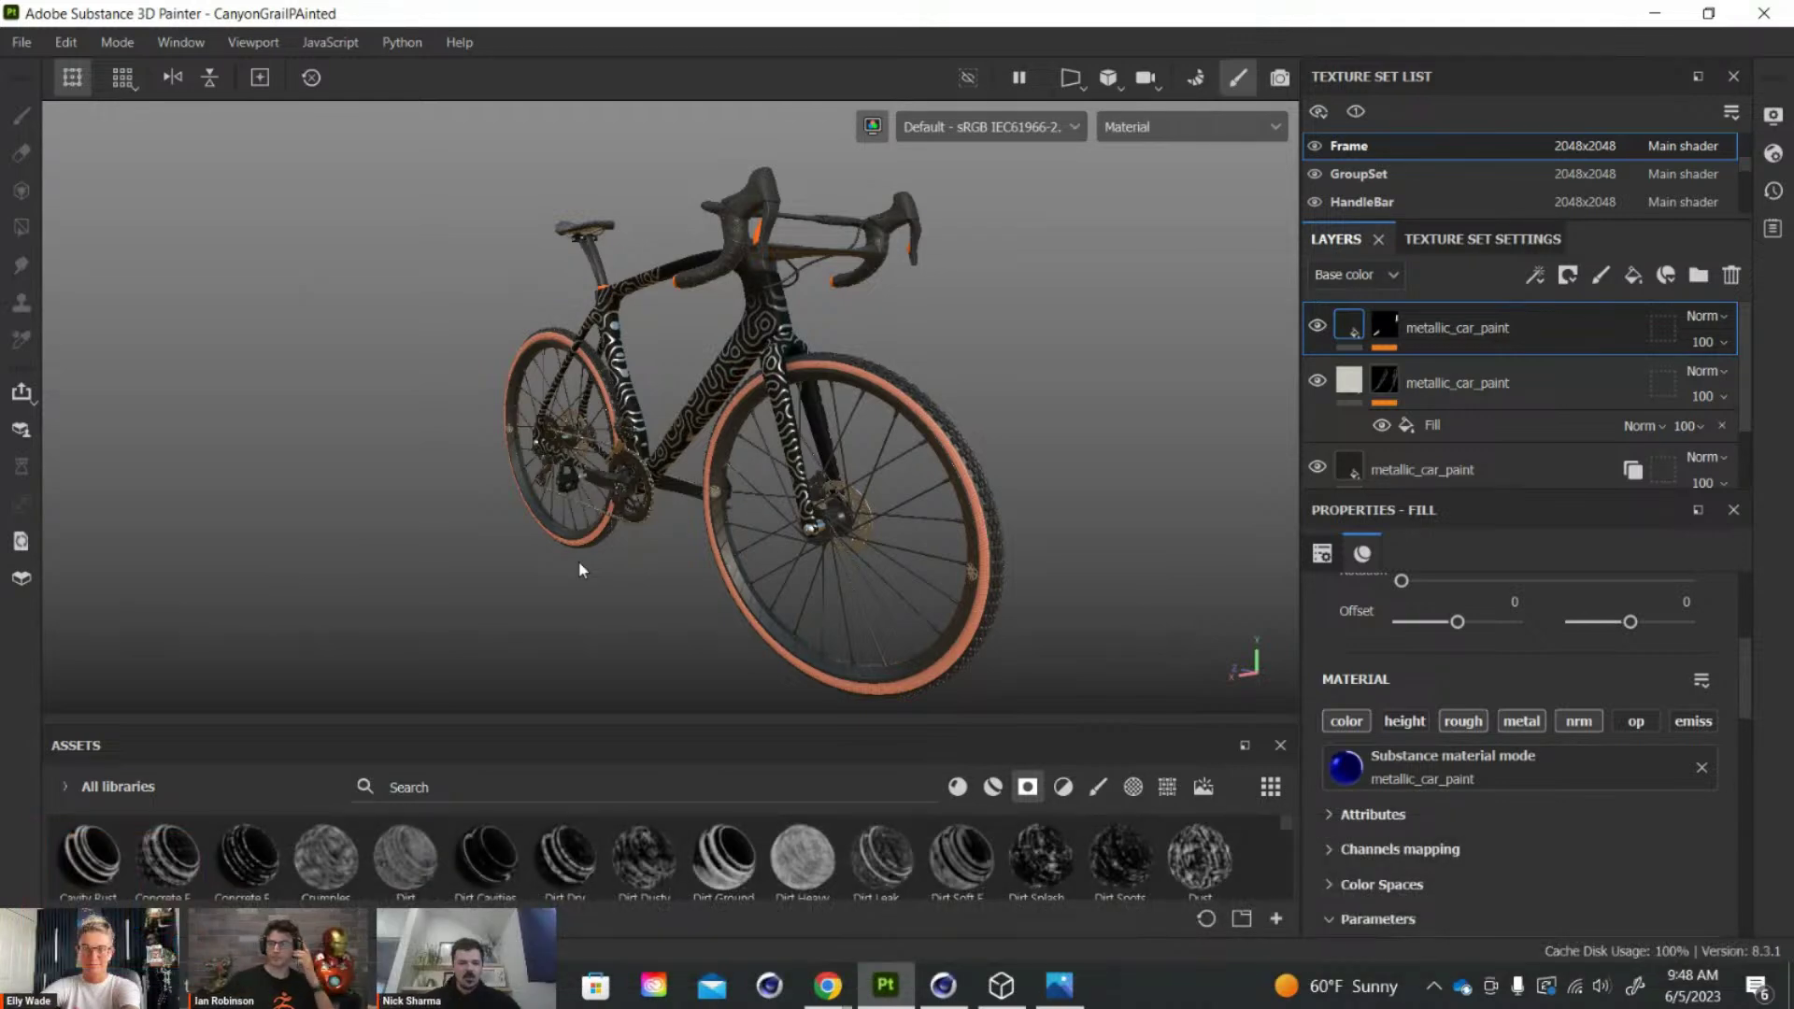
pyautogui.keyDown('alt'); pyautogui.moveTo(577, 560); pyautogui.dragTo(592, 568); pyautogui.keyUp('alt')
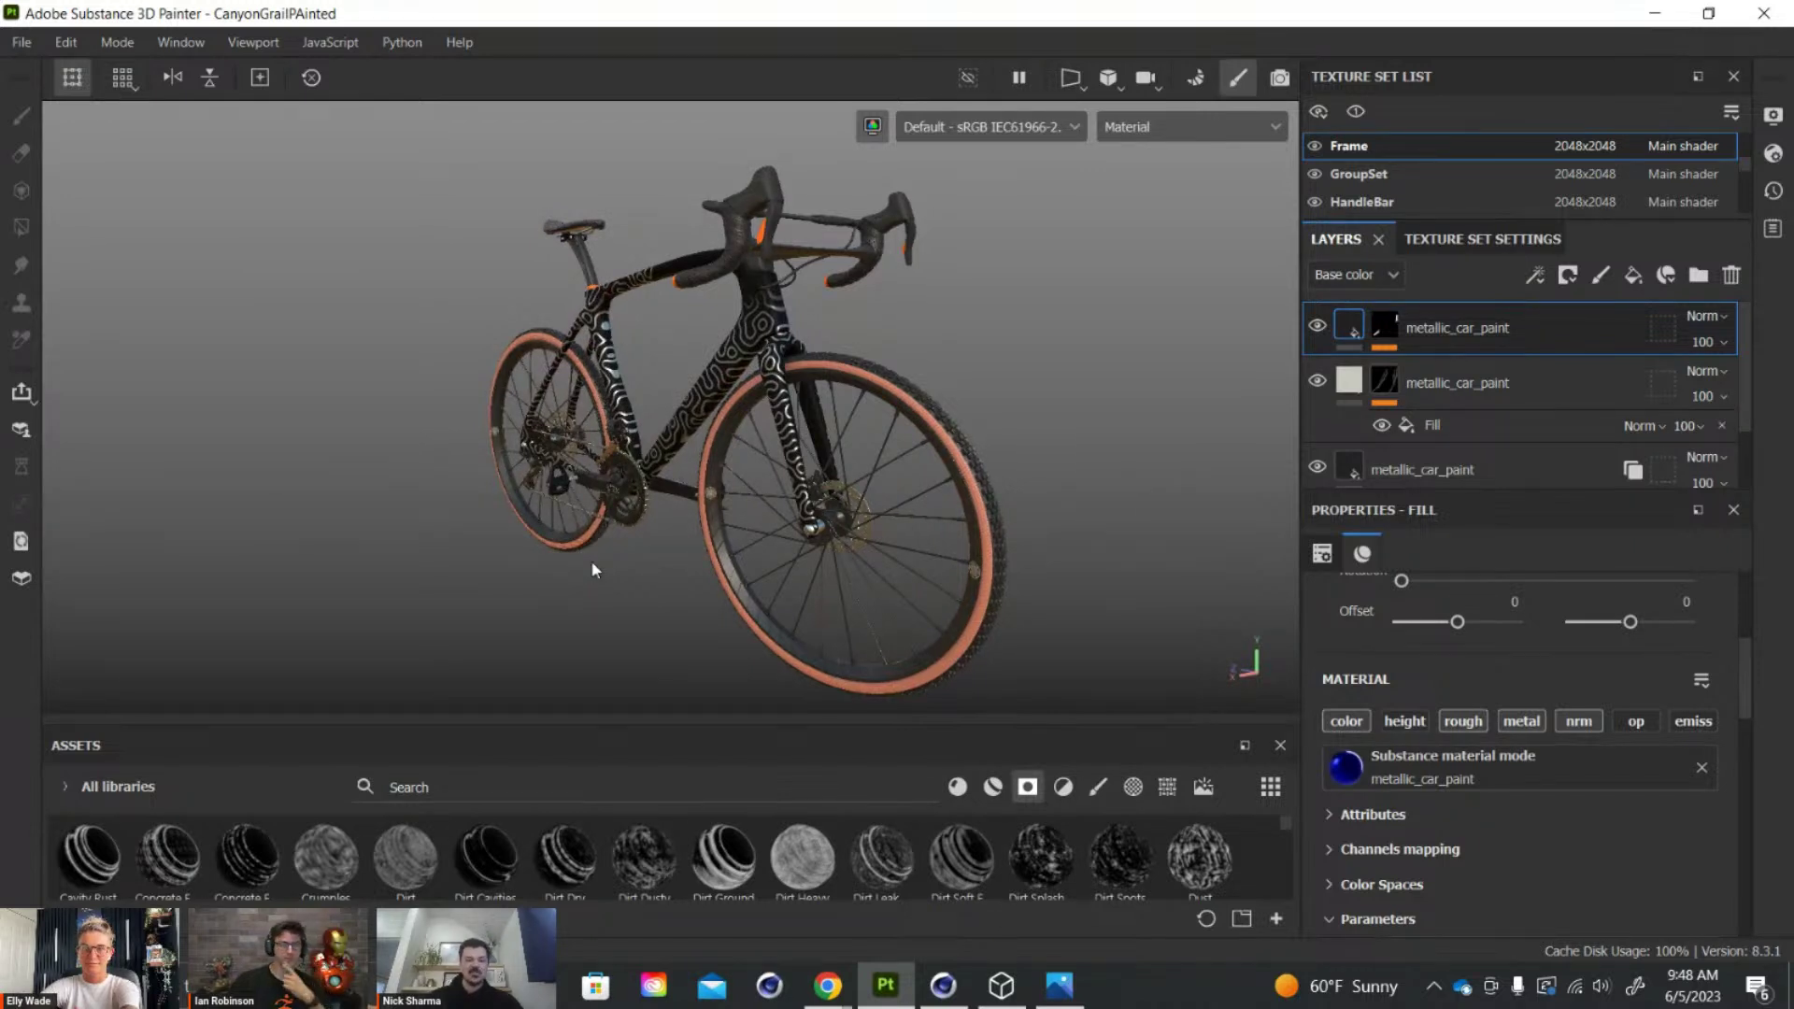
pyautogui.keyDown('alt'); pyautogui.moveTo(607, 547); pyautogui.dragTo(712, 514); pyautogui.keyUp('alt')
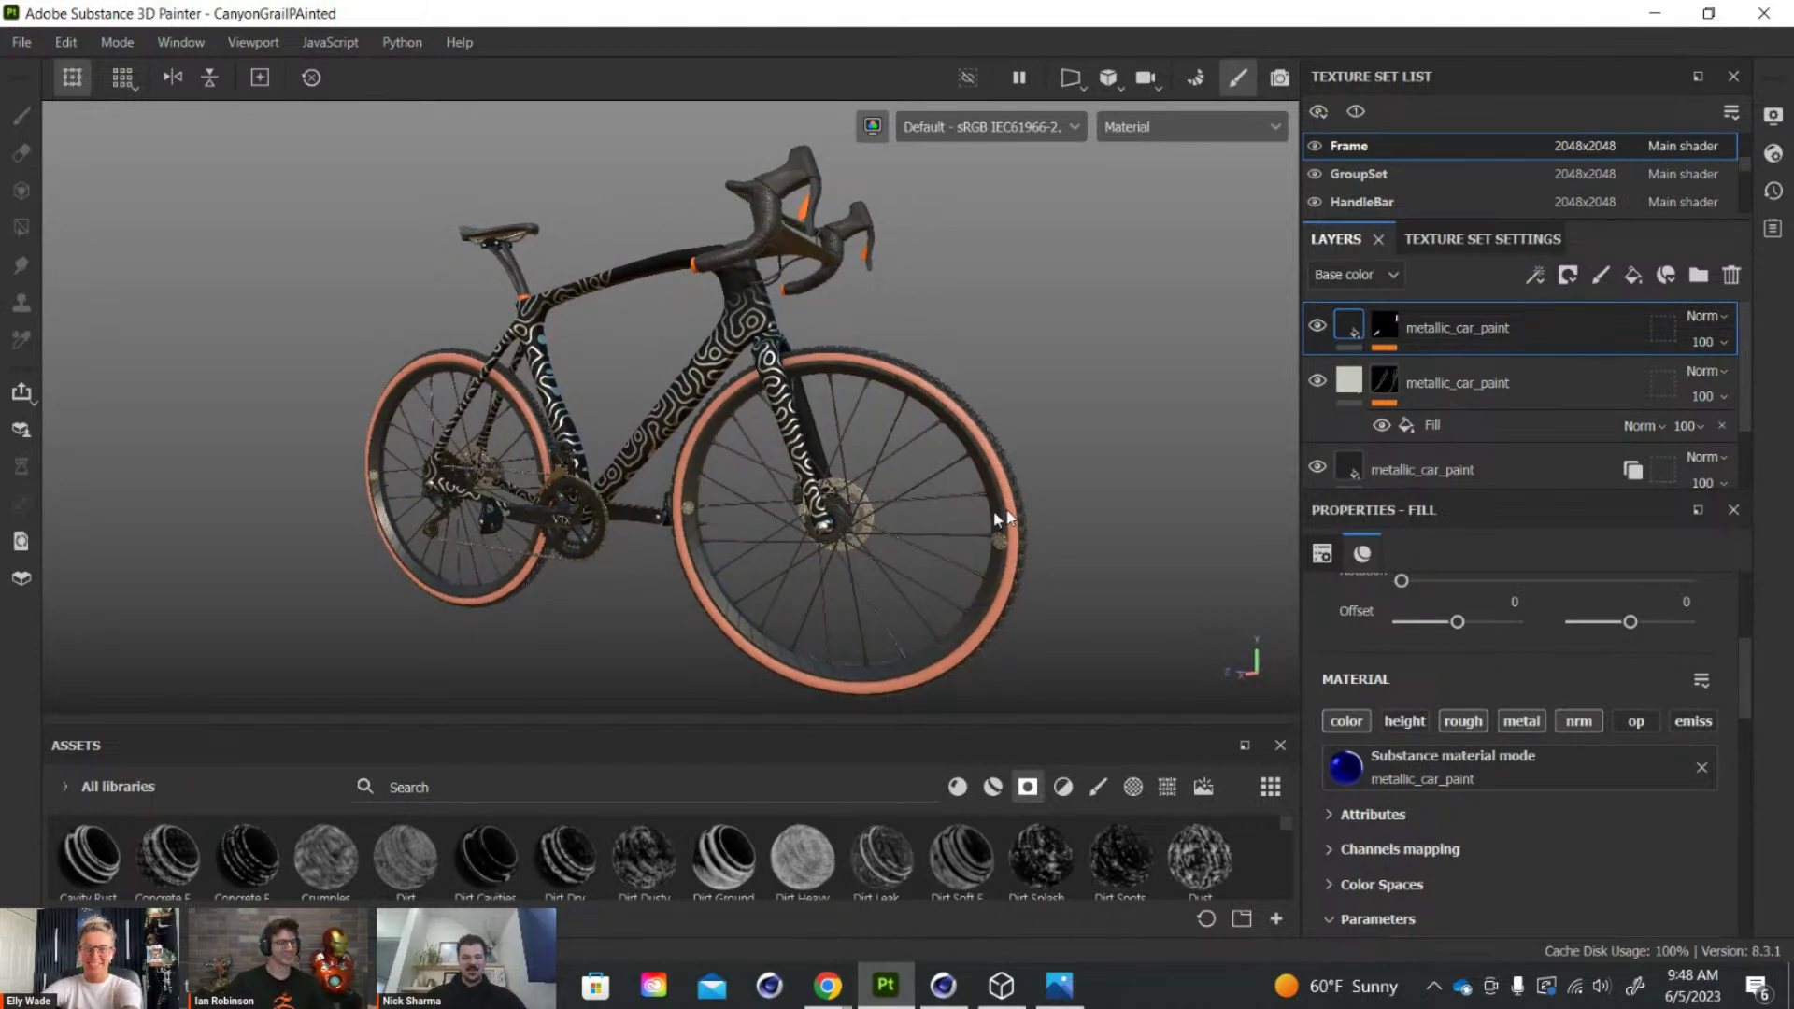
# Switch from Substance 3D Painter to the Canyon bike scene in Cinema 4D
pyautogui.moveTo(978, 505); pyautogui.dragTo(1013, 501, button='middle')
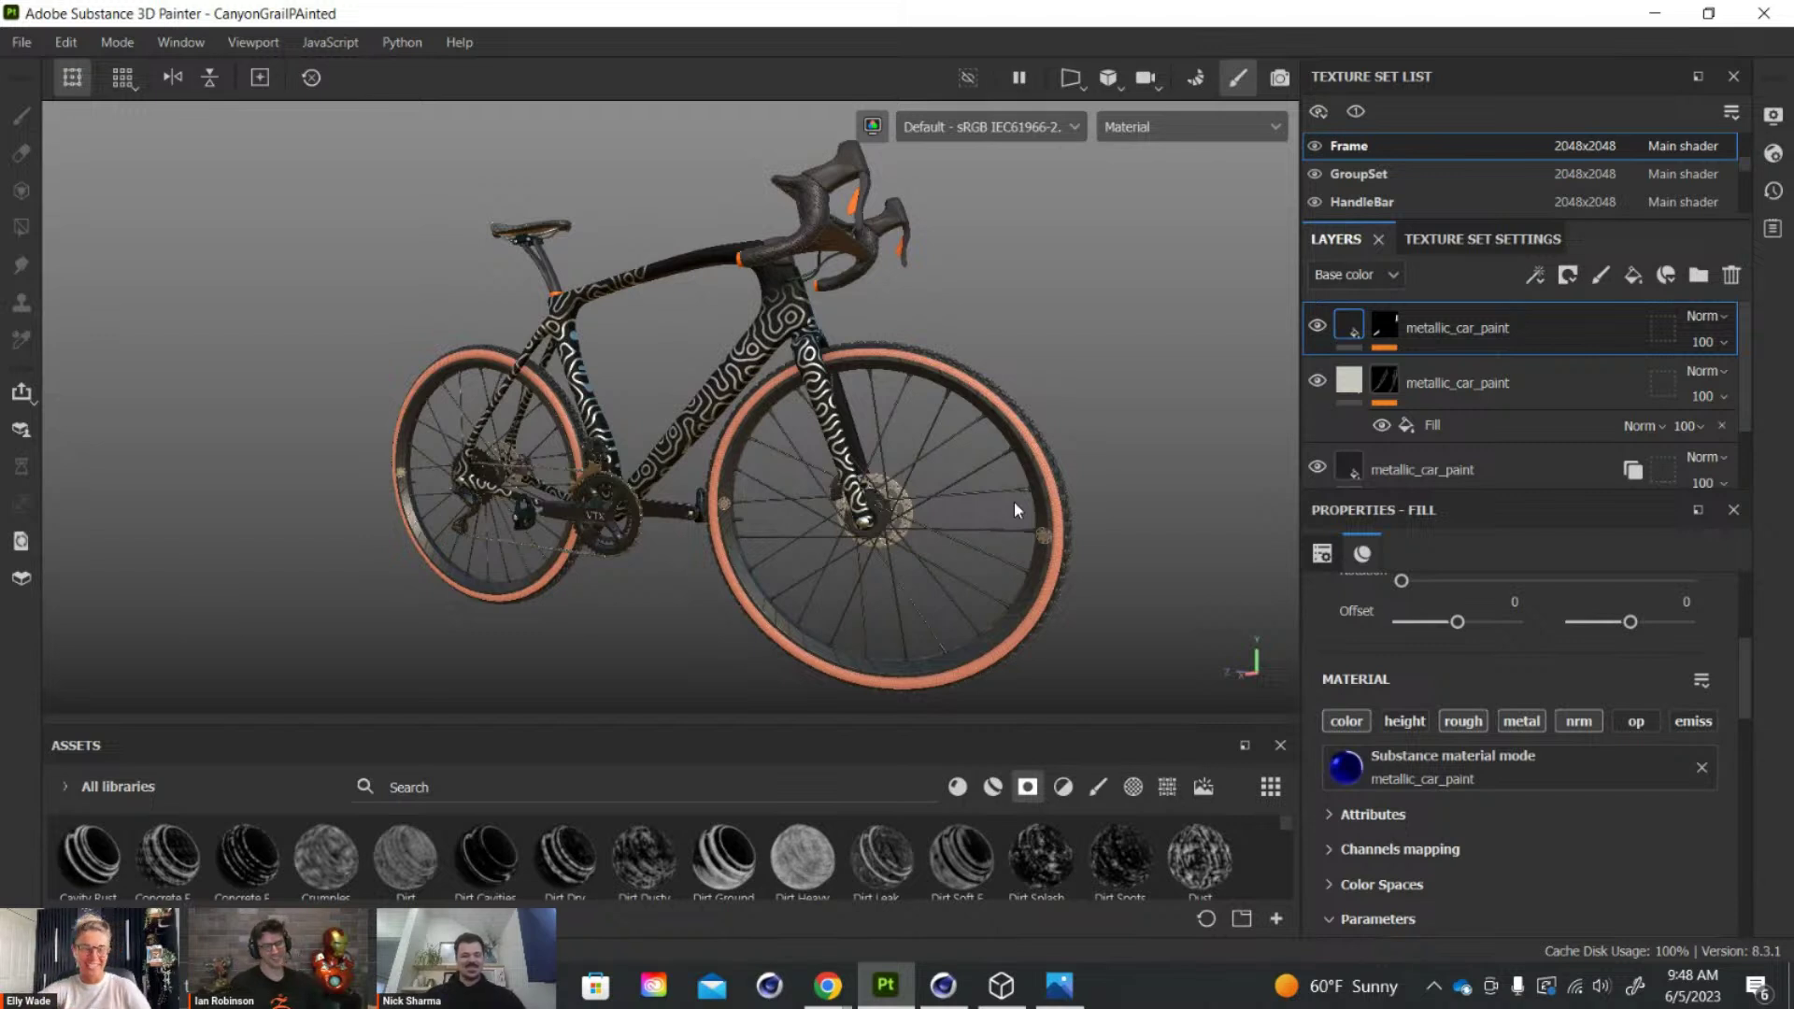
pyautogui.moveTo(990, 986)
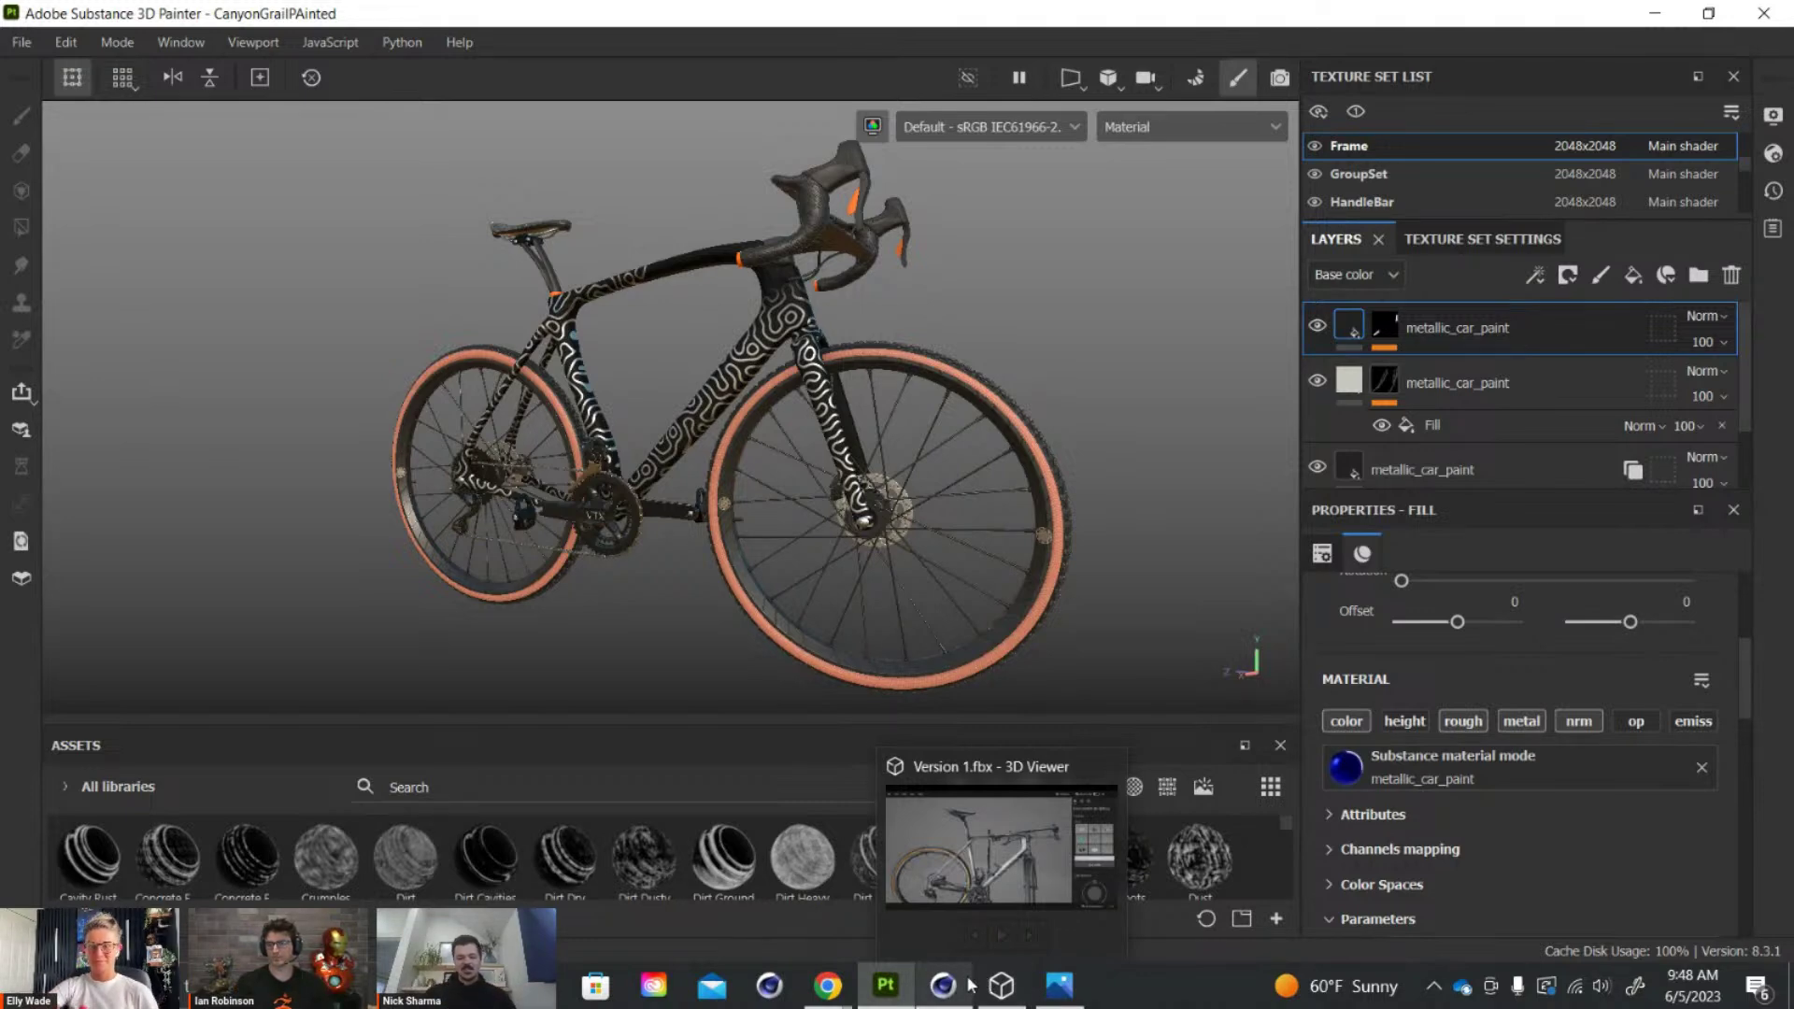
pyautogui.click(943, 985)
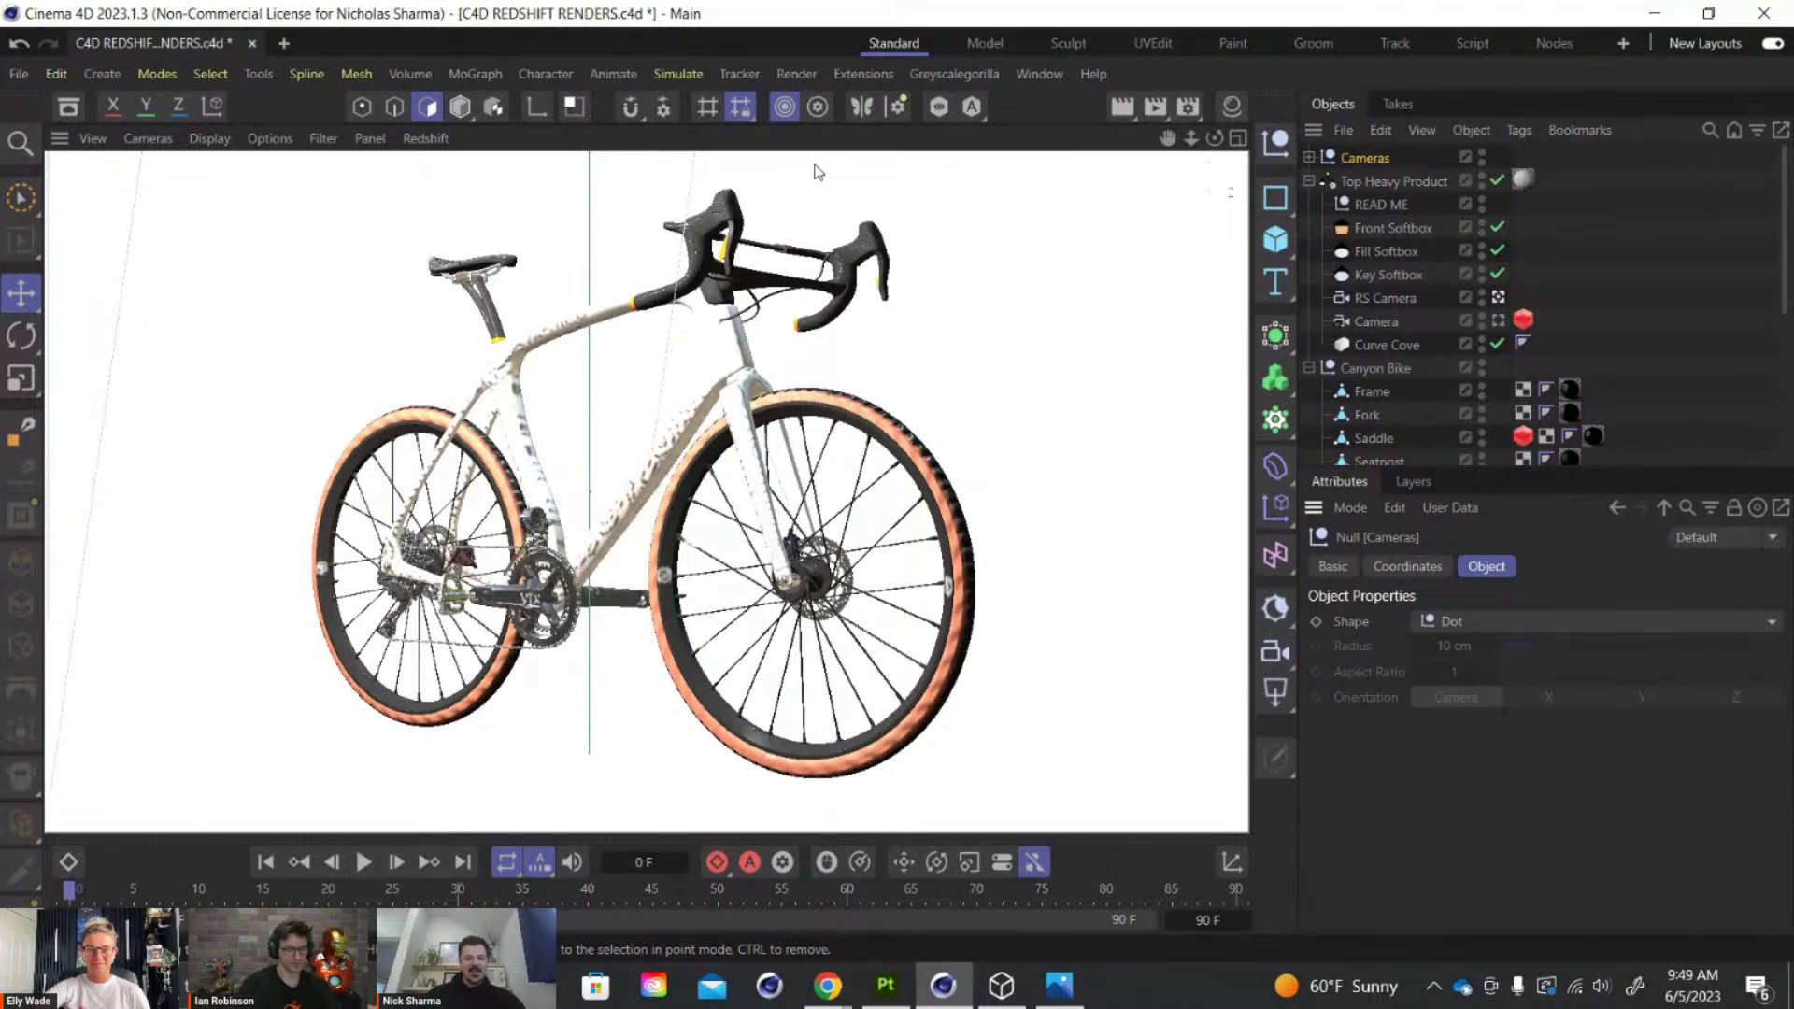
# Hide the Top Heavy Product light kit while collapsing its hierarchy and the Canyon Bike group, and make the light kit visible again
pyautogui.click(1483, 178)
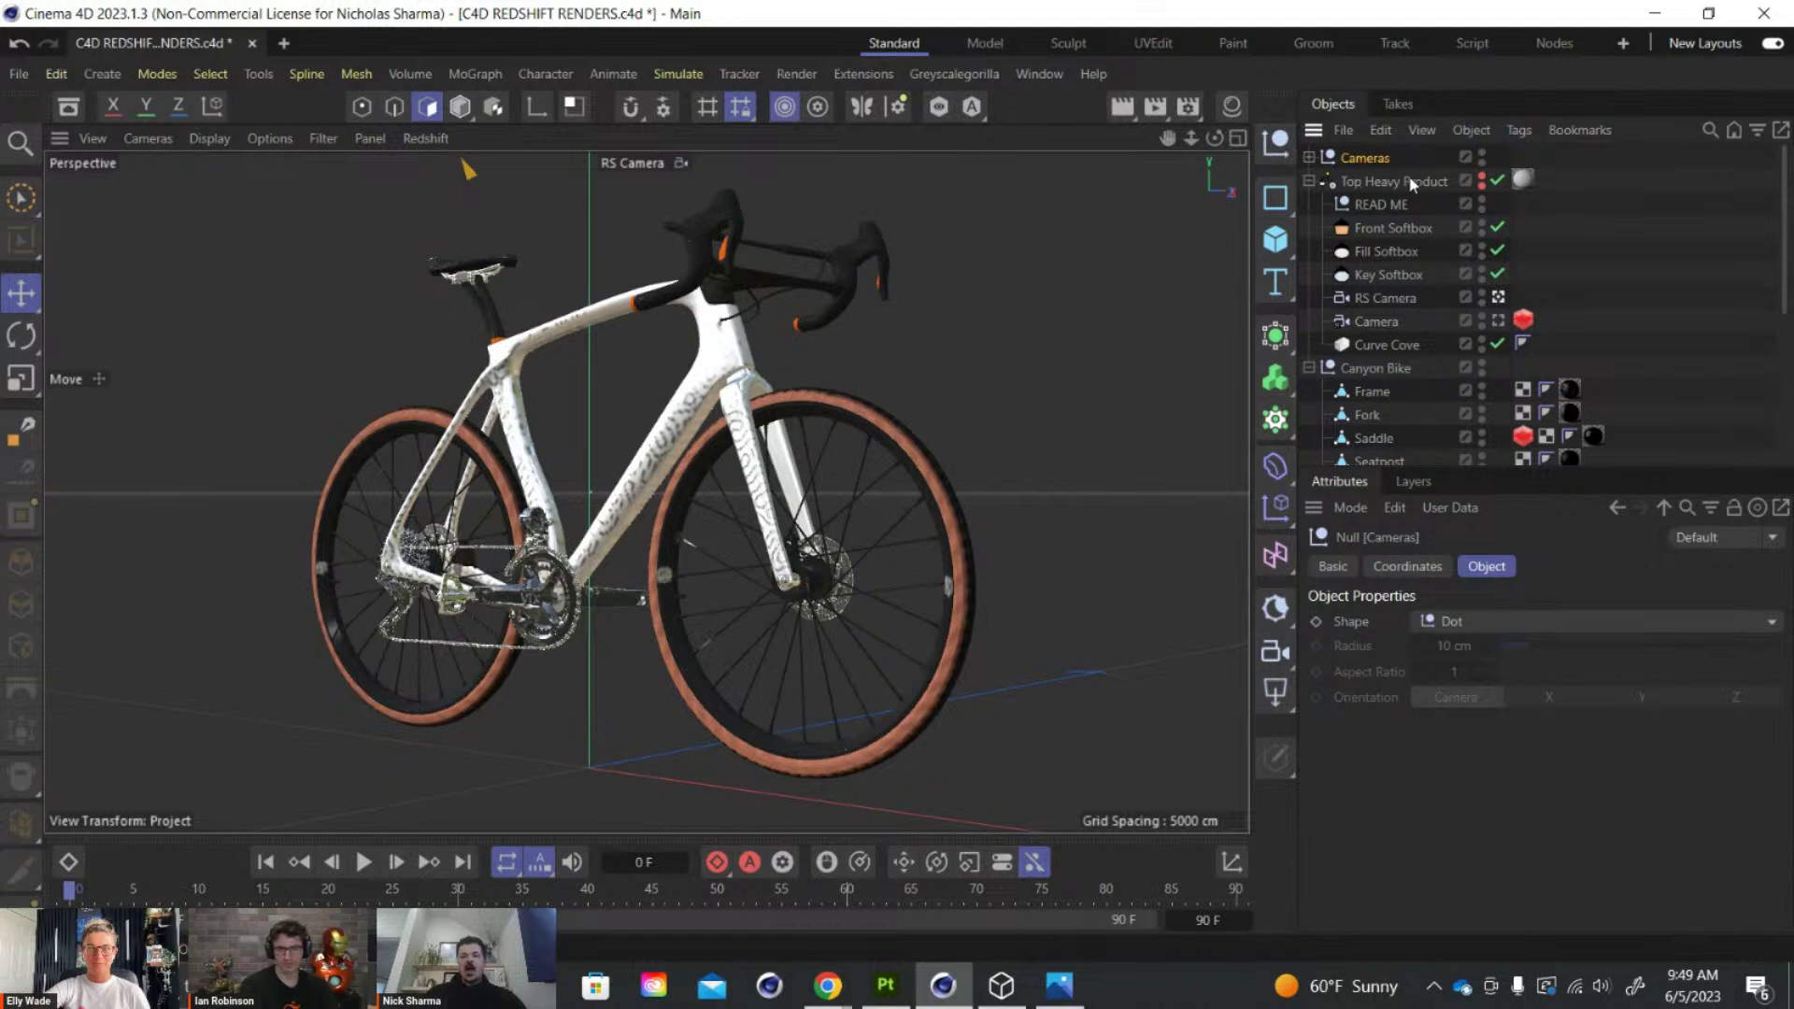
pyautogui.click(1309, 181)
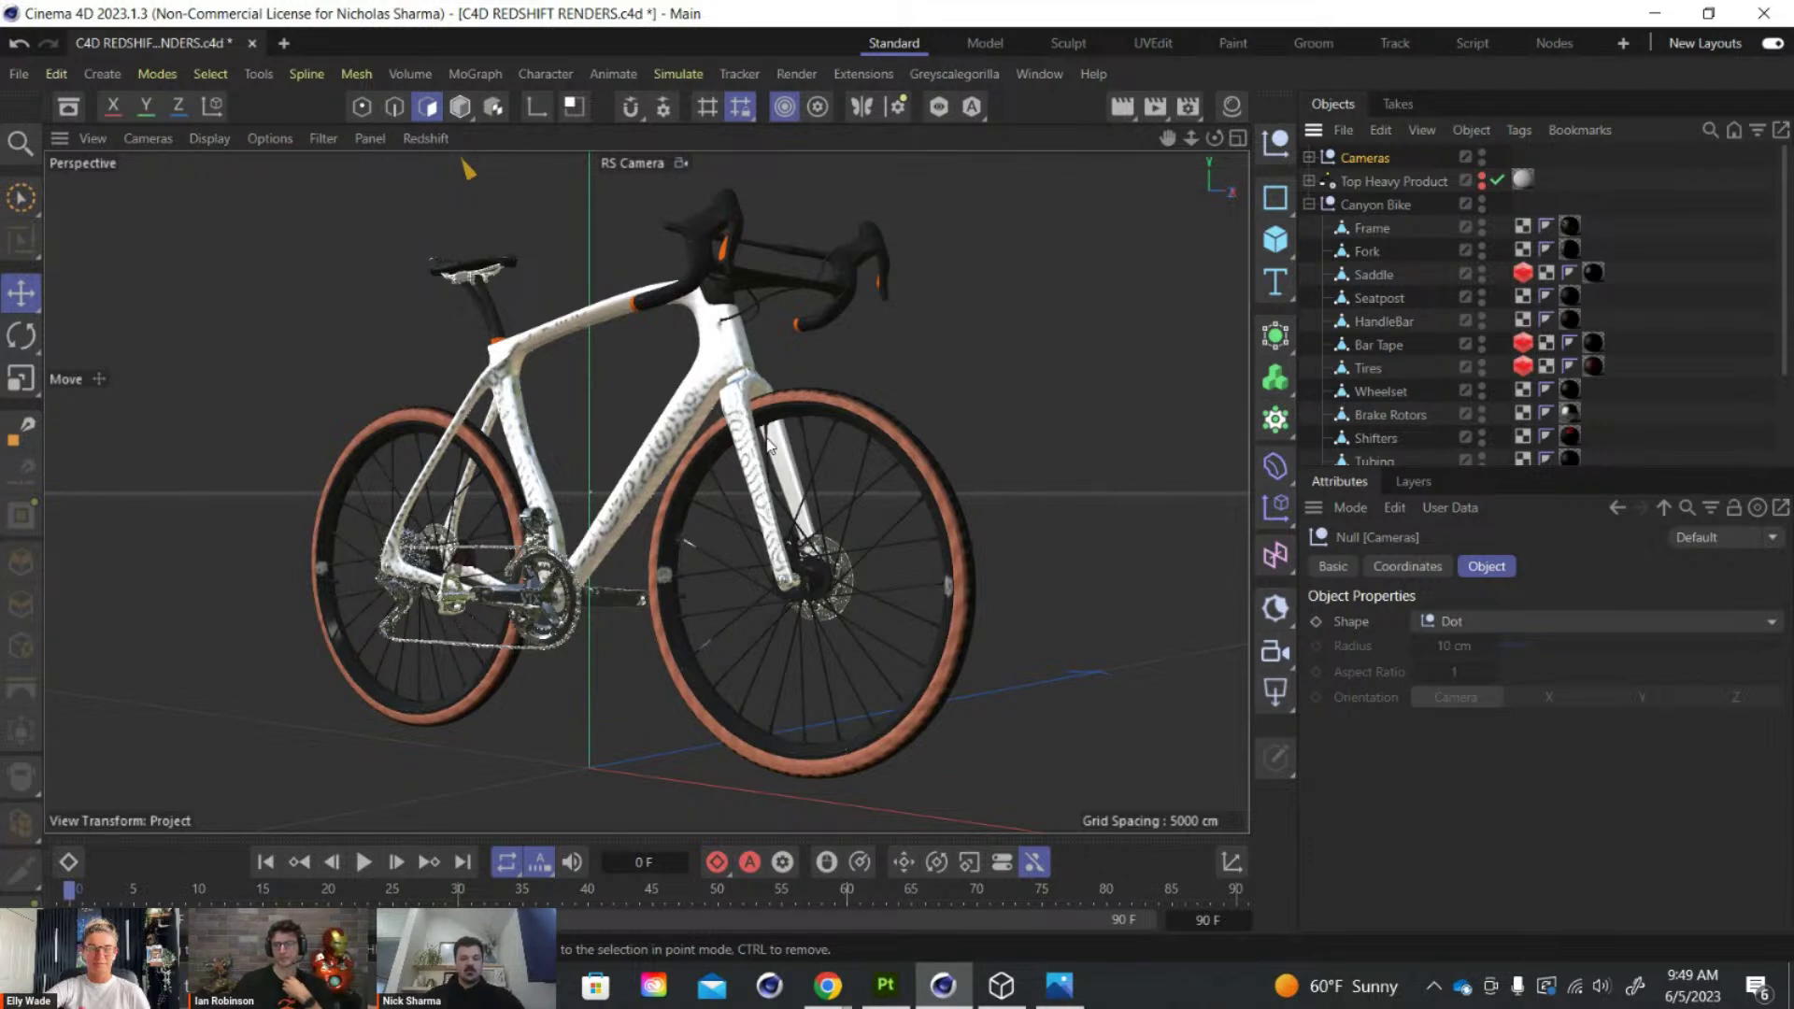
pyautogui.click(1308, 205)
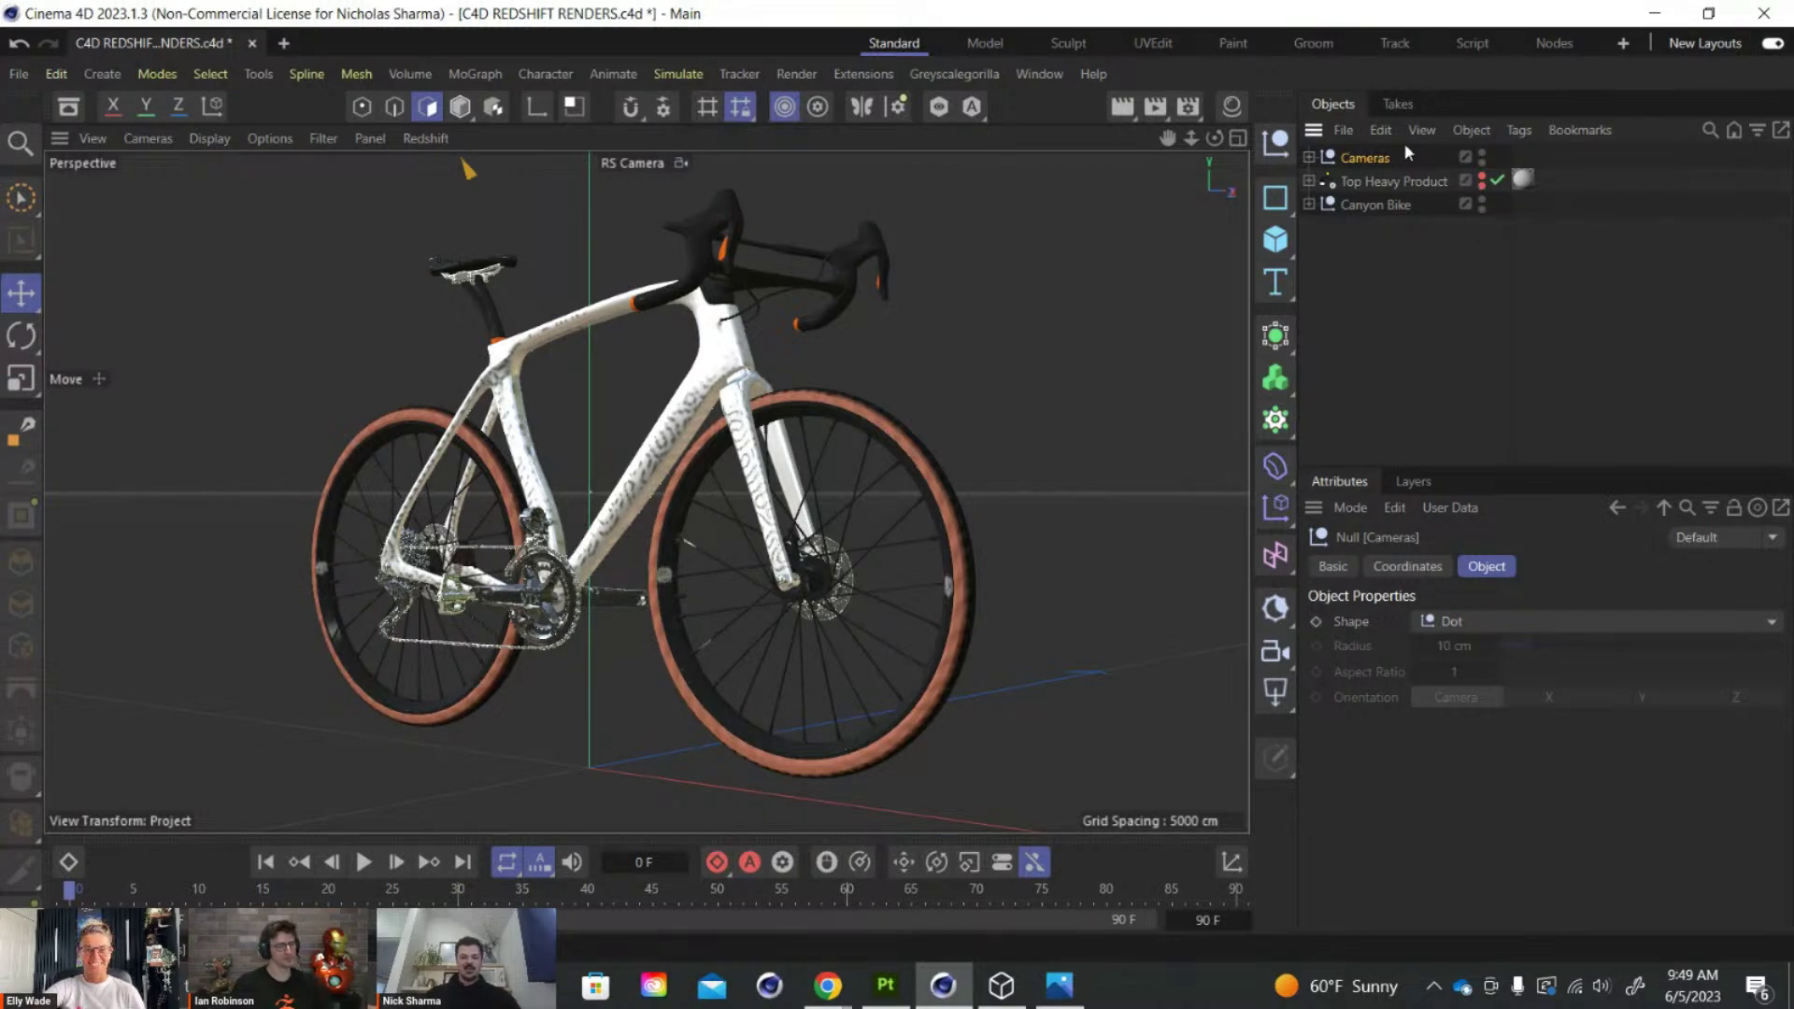
pyautogui.click(1481, 182)
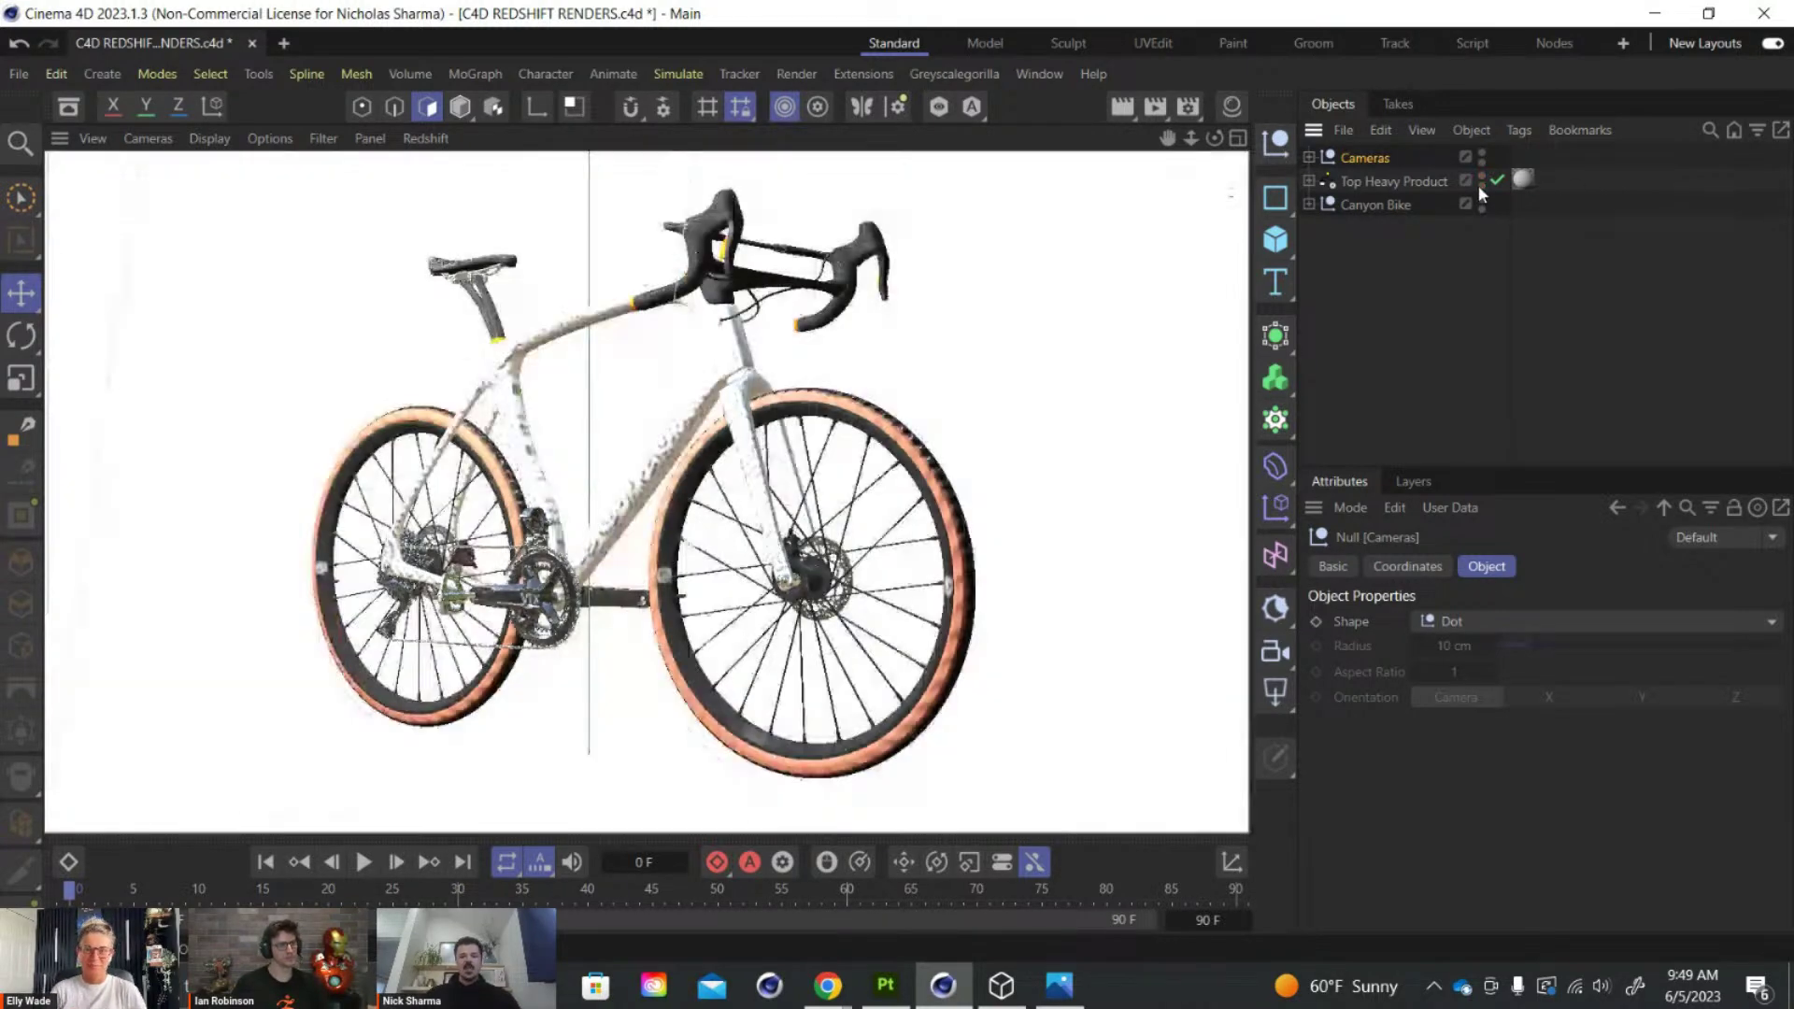
# Select the Top Heavy Product light kit and display the scene's materials beside the viewport
pyautogui.click(1397, 185)
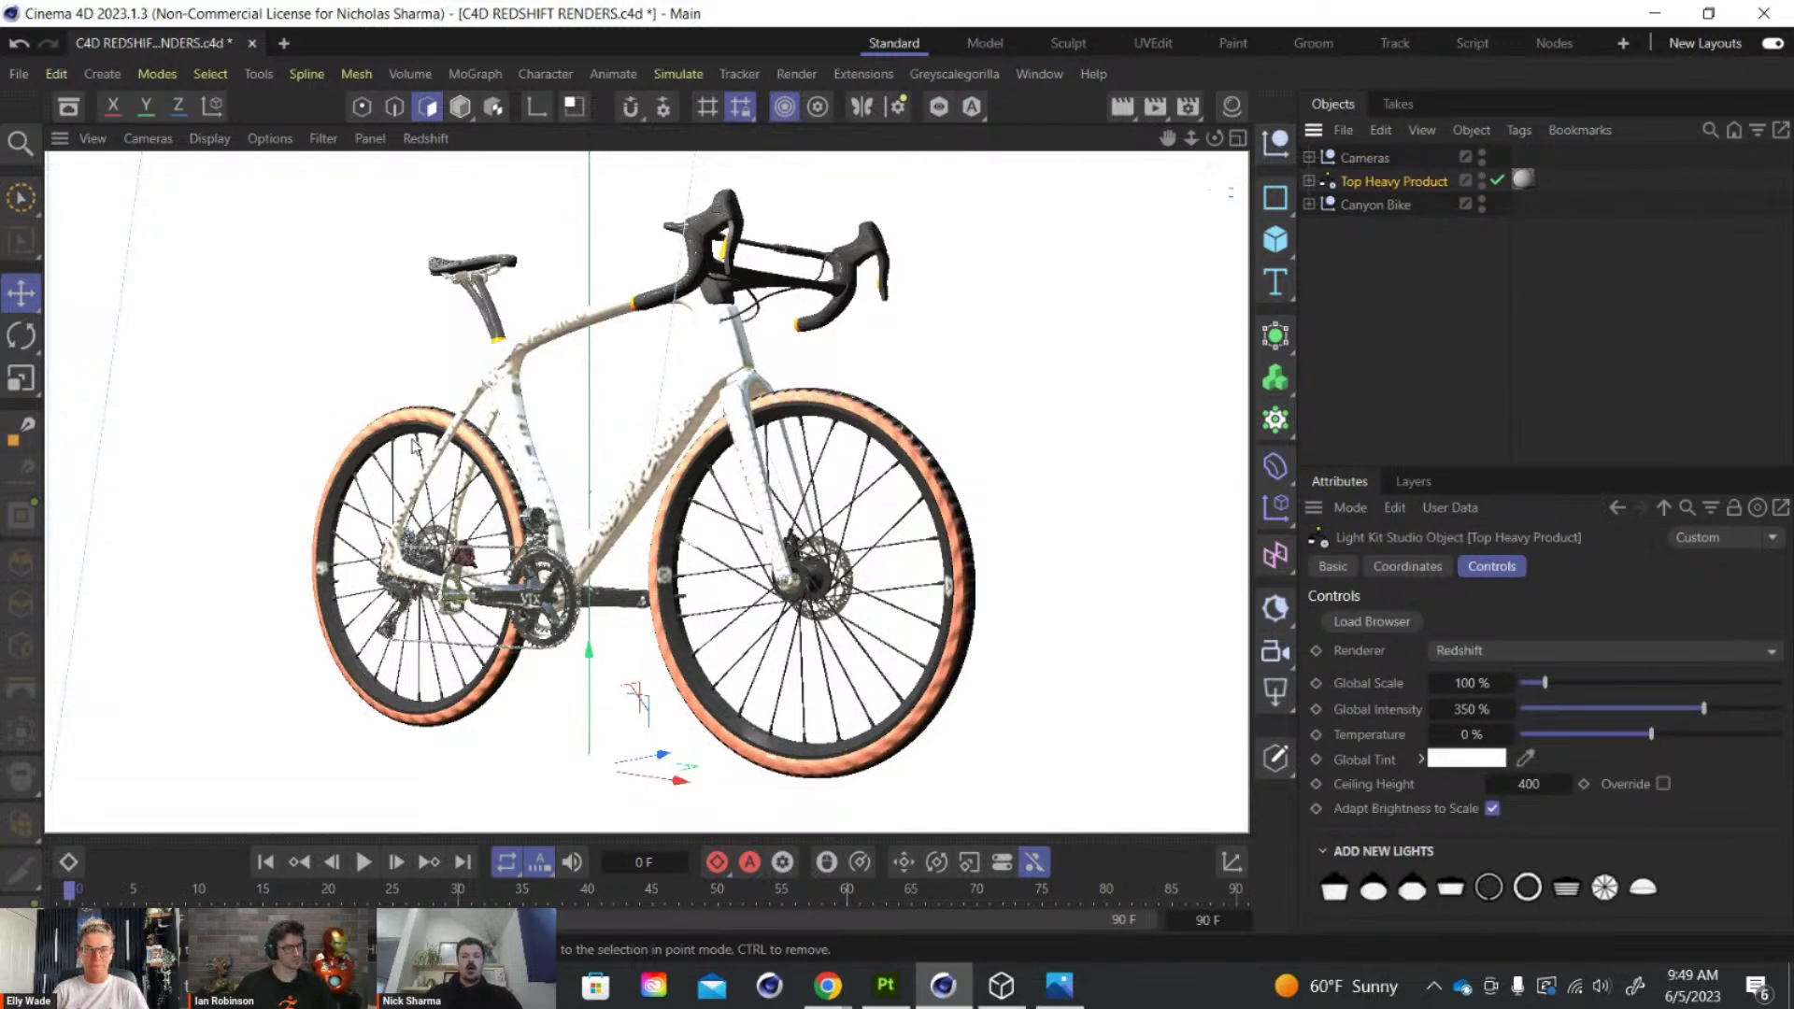
pyautogui.click(1228, 108)
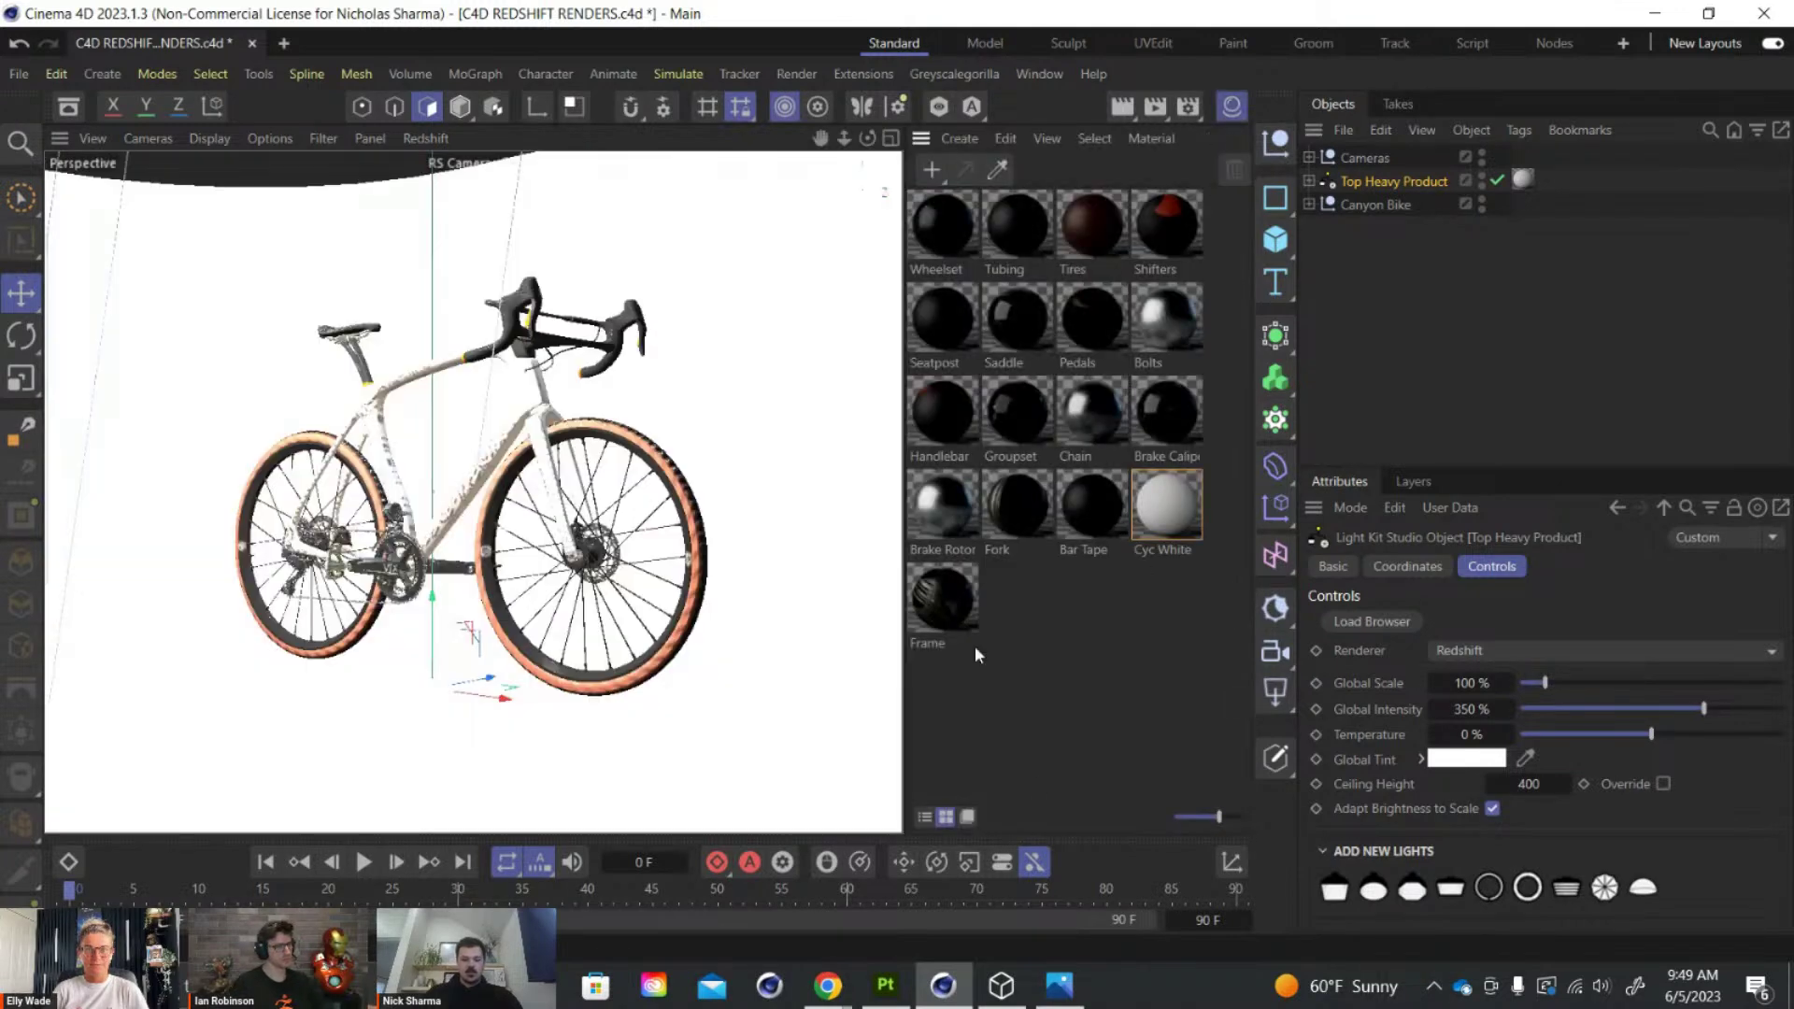
pyautogui.click(1141, 649)
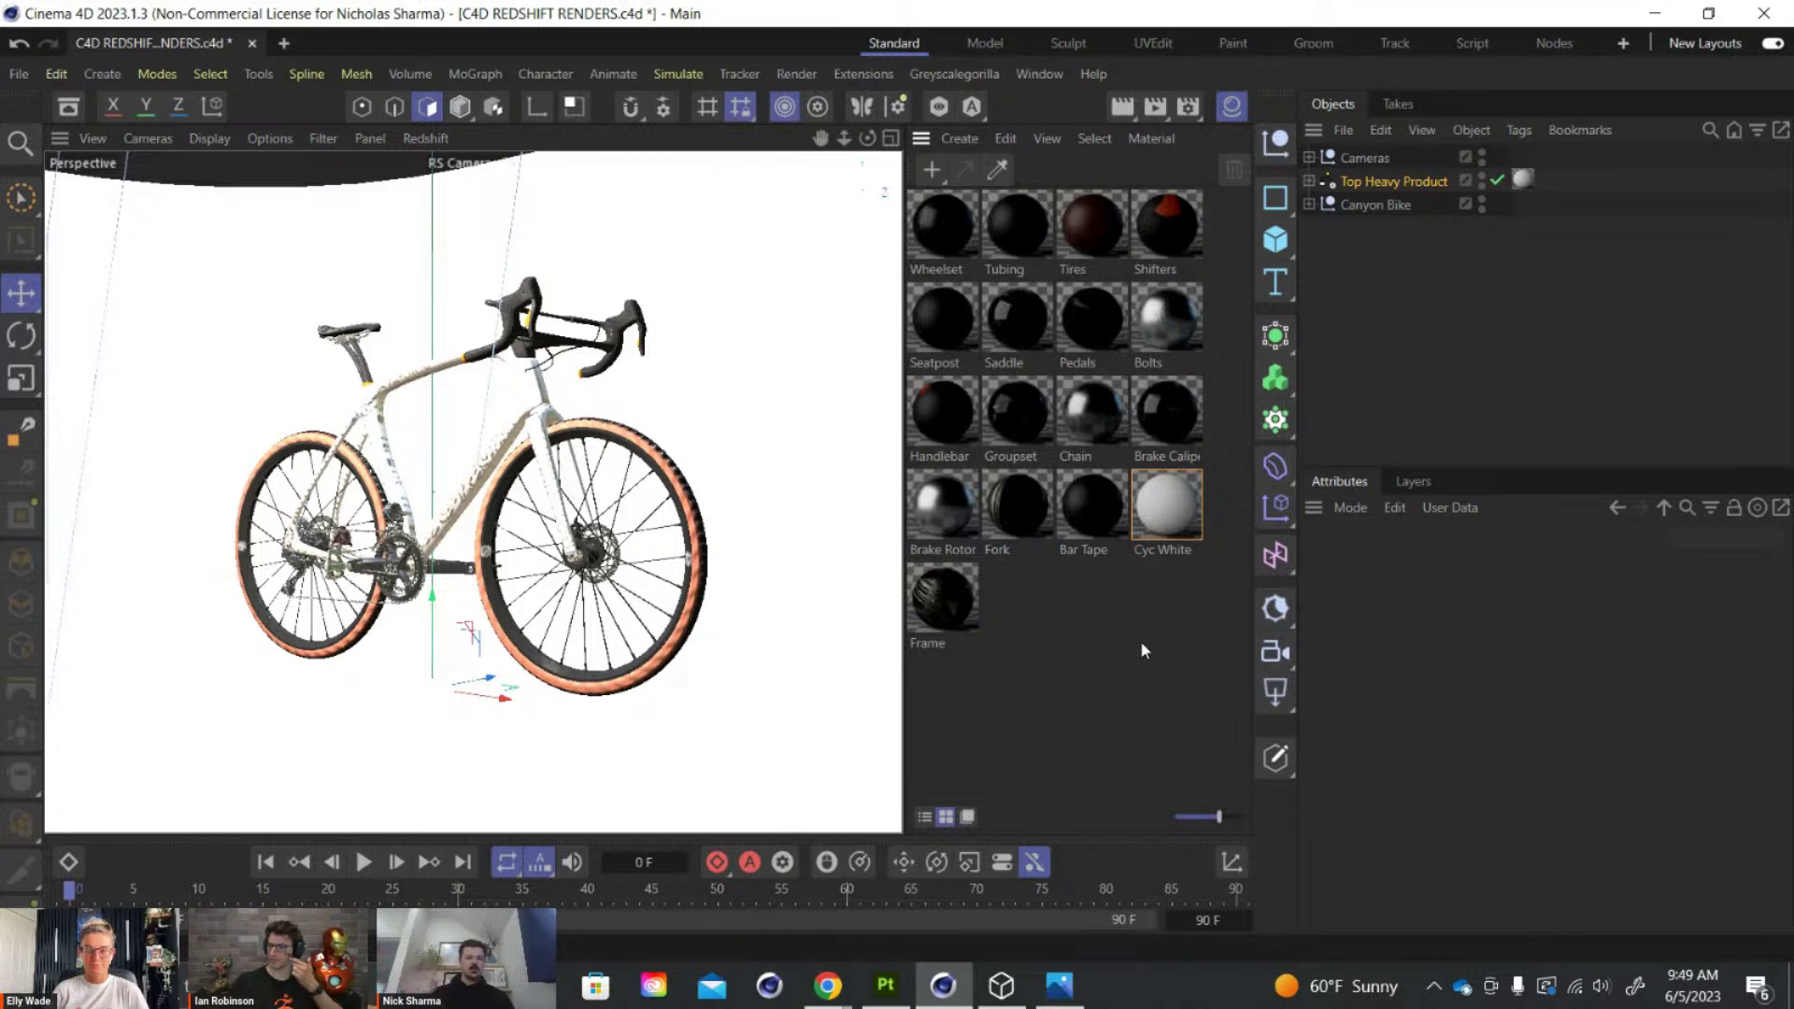
# Look at the Substance Engine options and the Substance Asset Manager, and close the manager
pyautogui.click(872, 77)
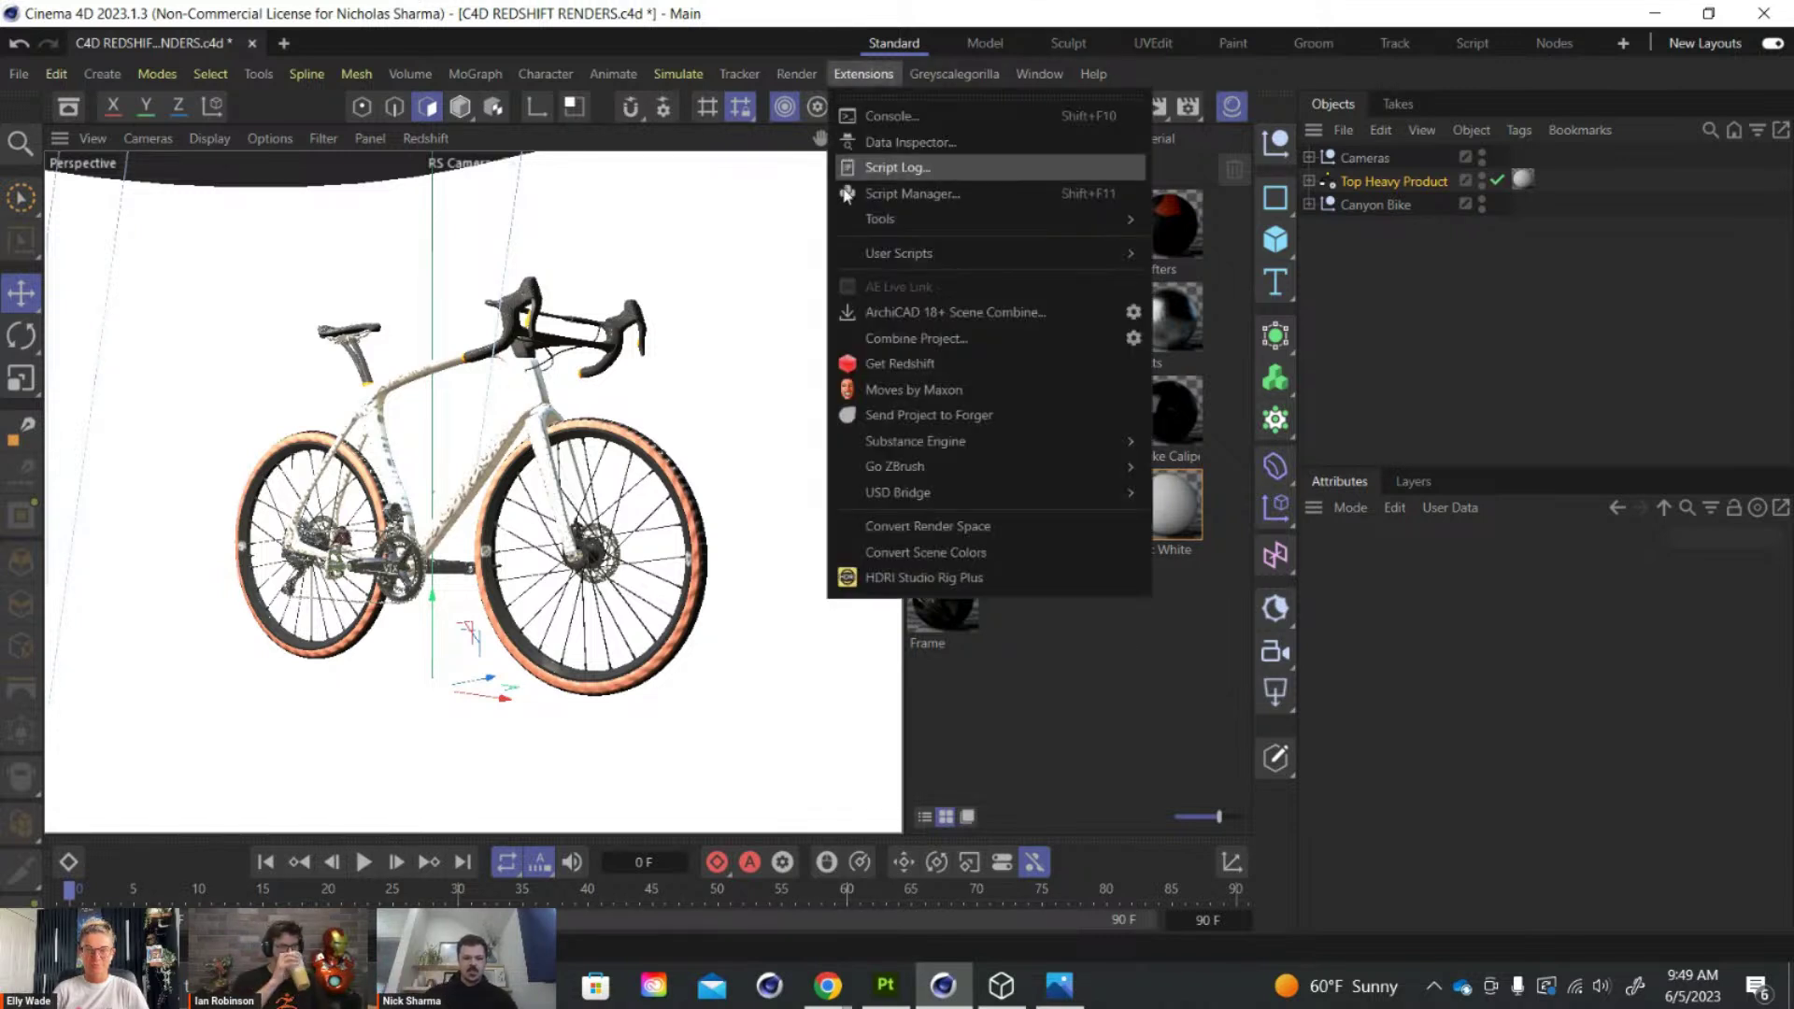
pyautogui.moveTo(981, 450)
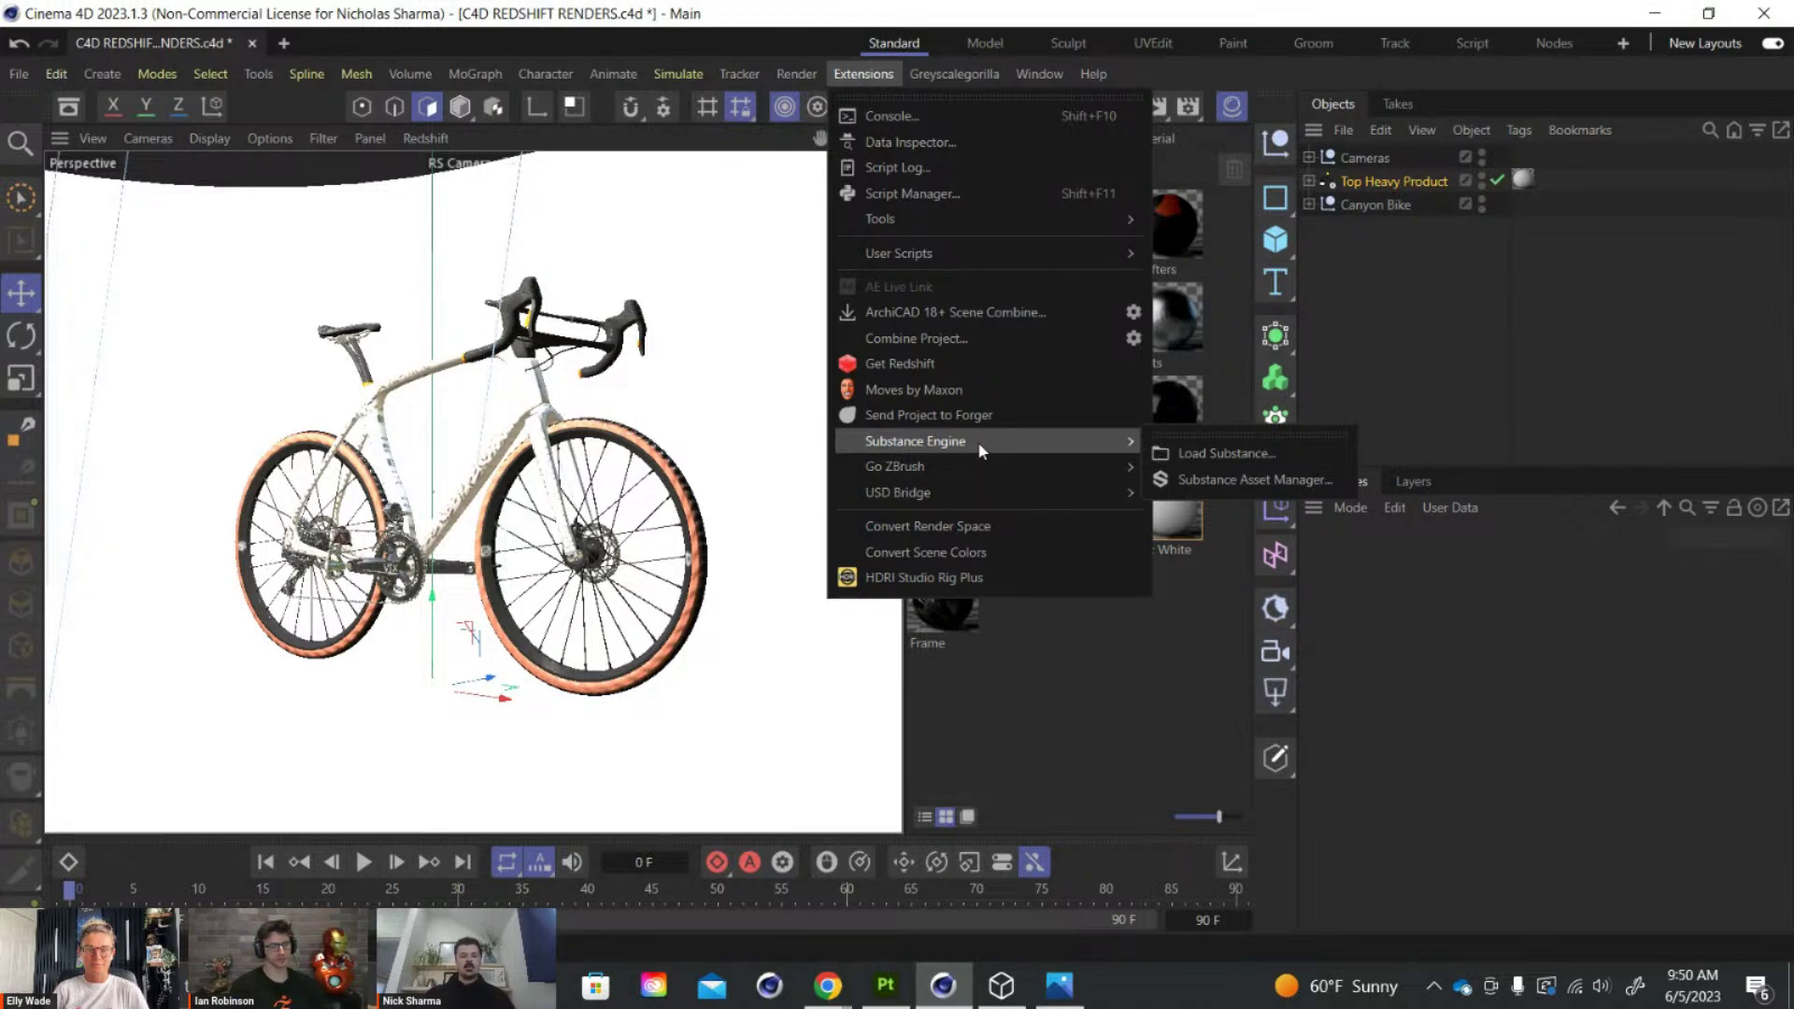
pyautogui.click(1235, 479)
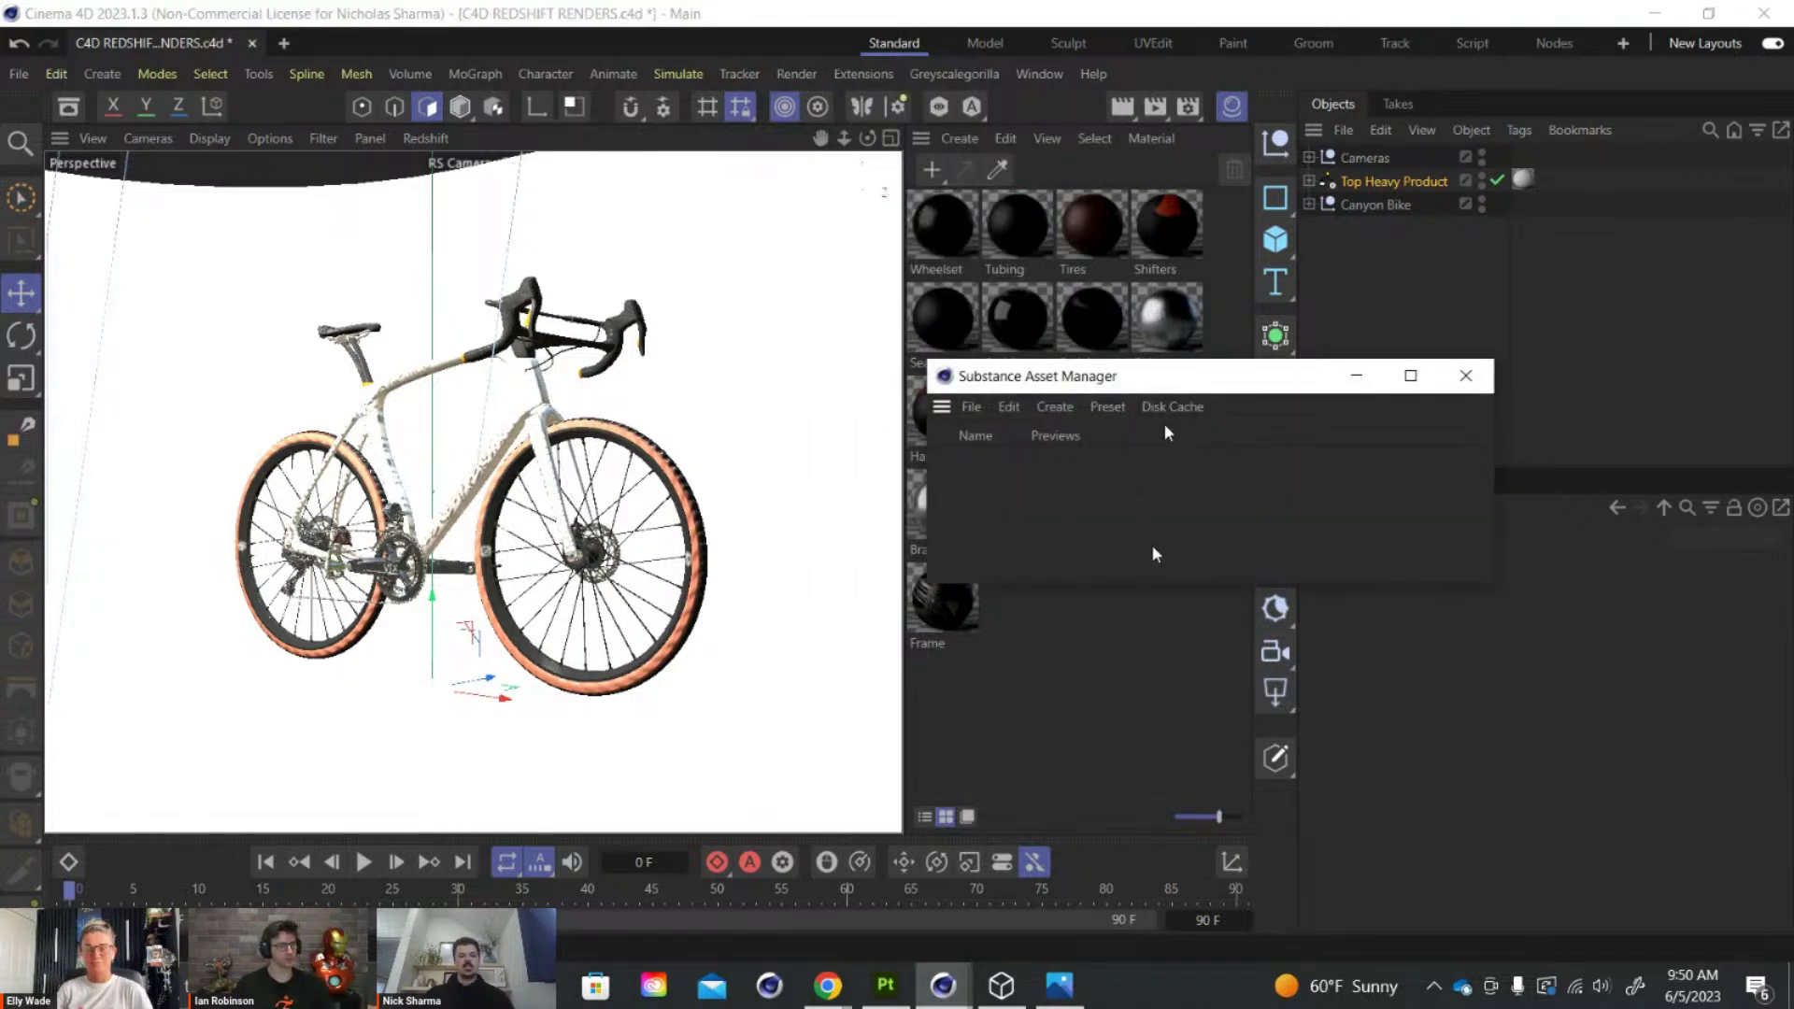
pyautogui.click(1466, 377)
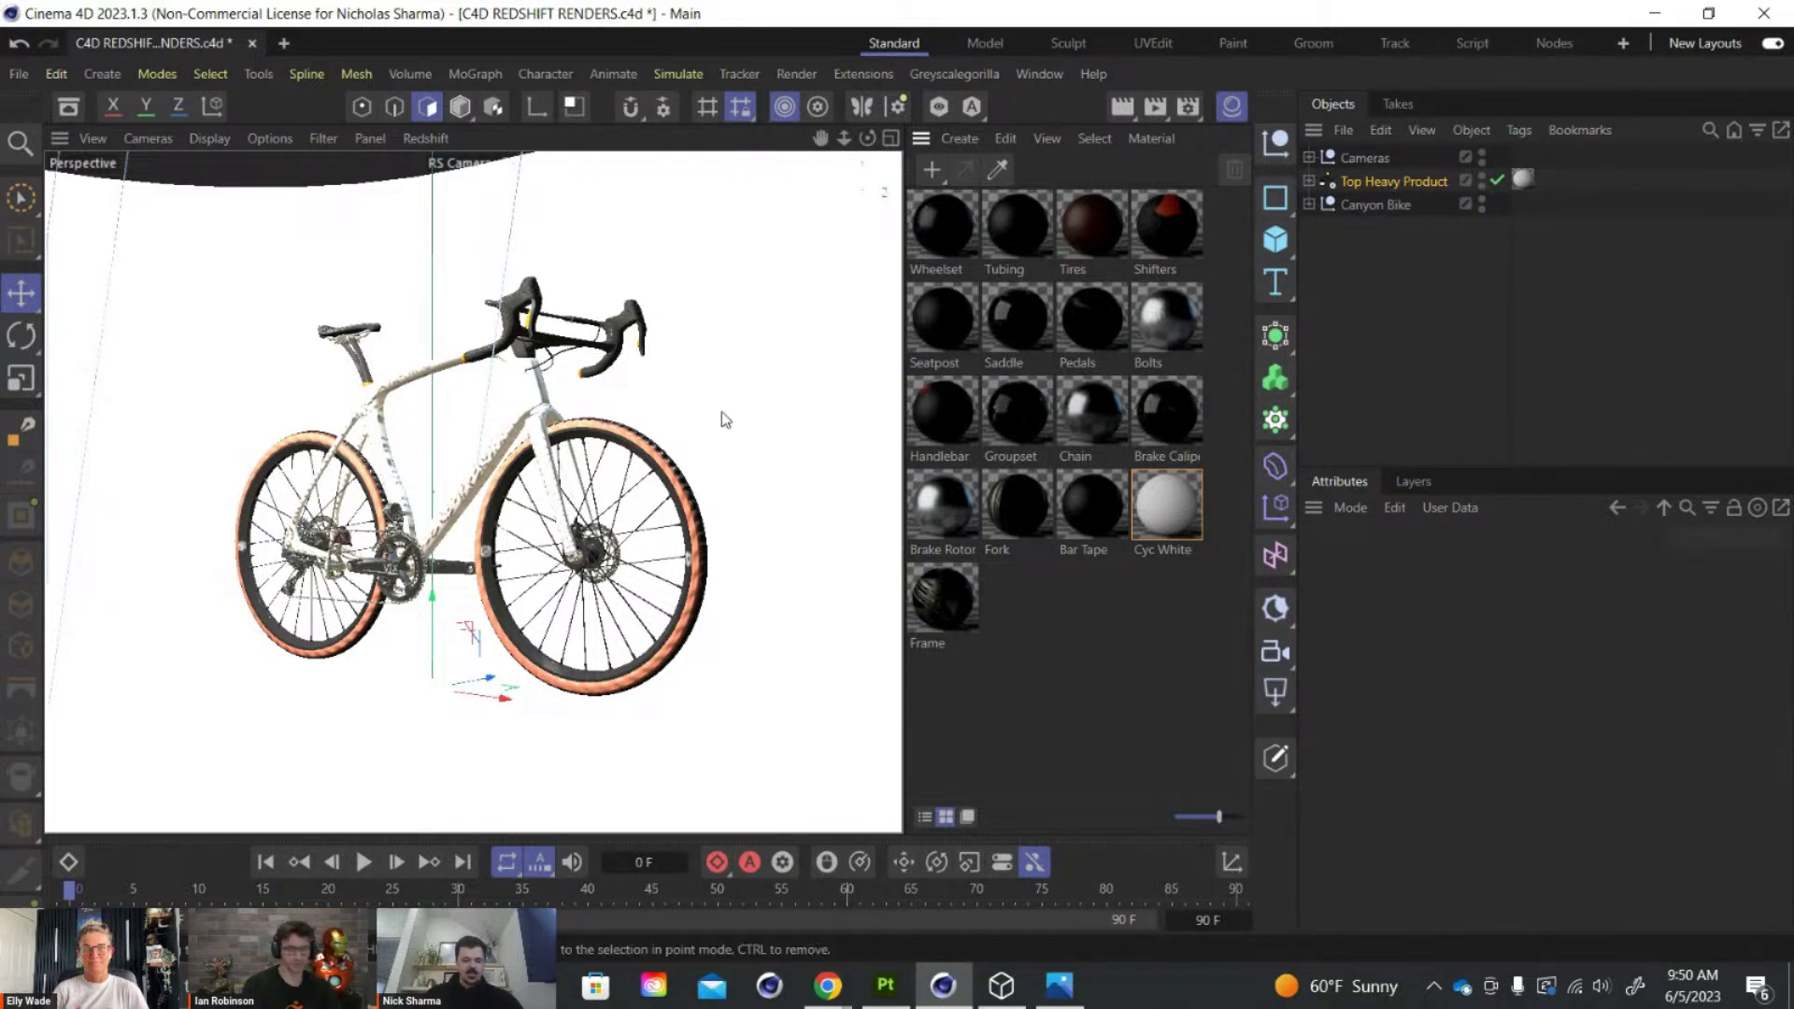
# Preview the bike in an enlarged Redshift IPR window, stop the interactive render and minimize the window
pyautogui.hotkey('shift', 'c')
pyautogui.click(691, 429)
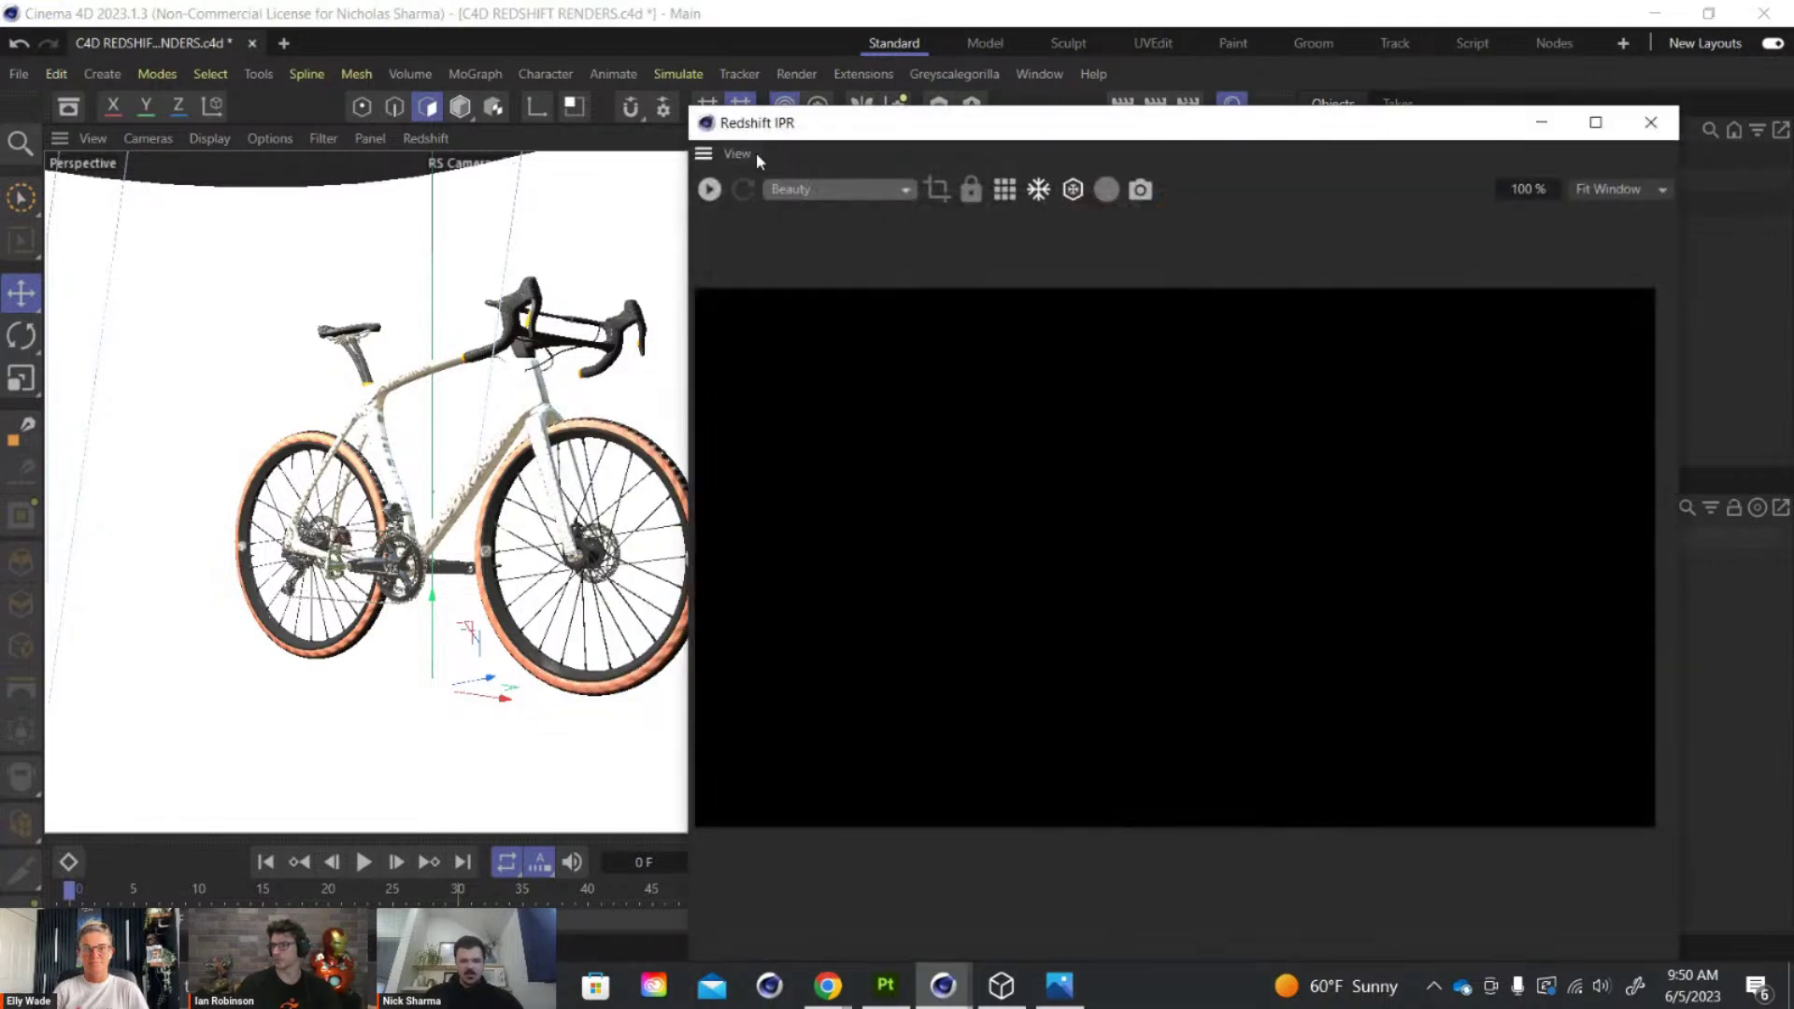
pyautogui.moveTo(692, 107); pyautogui.dragTo(137, 29)
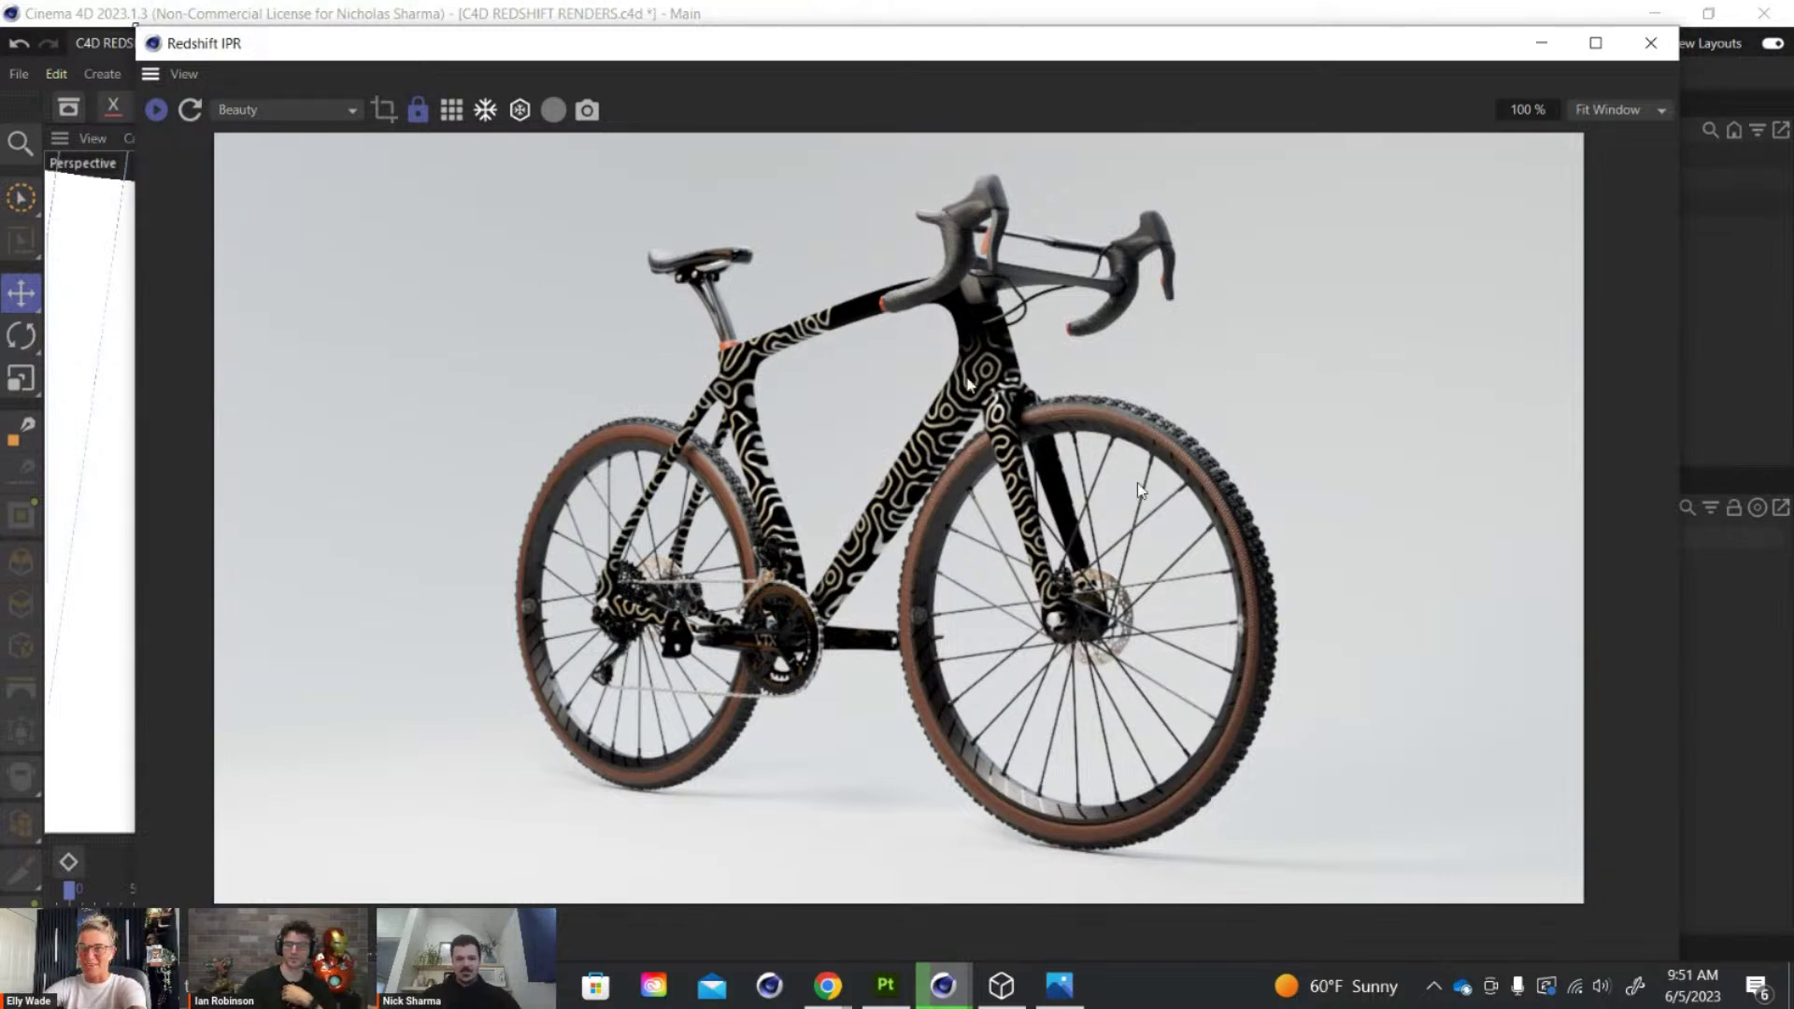
pyautogui.click(156, 109)
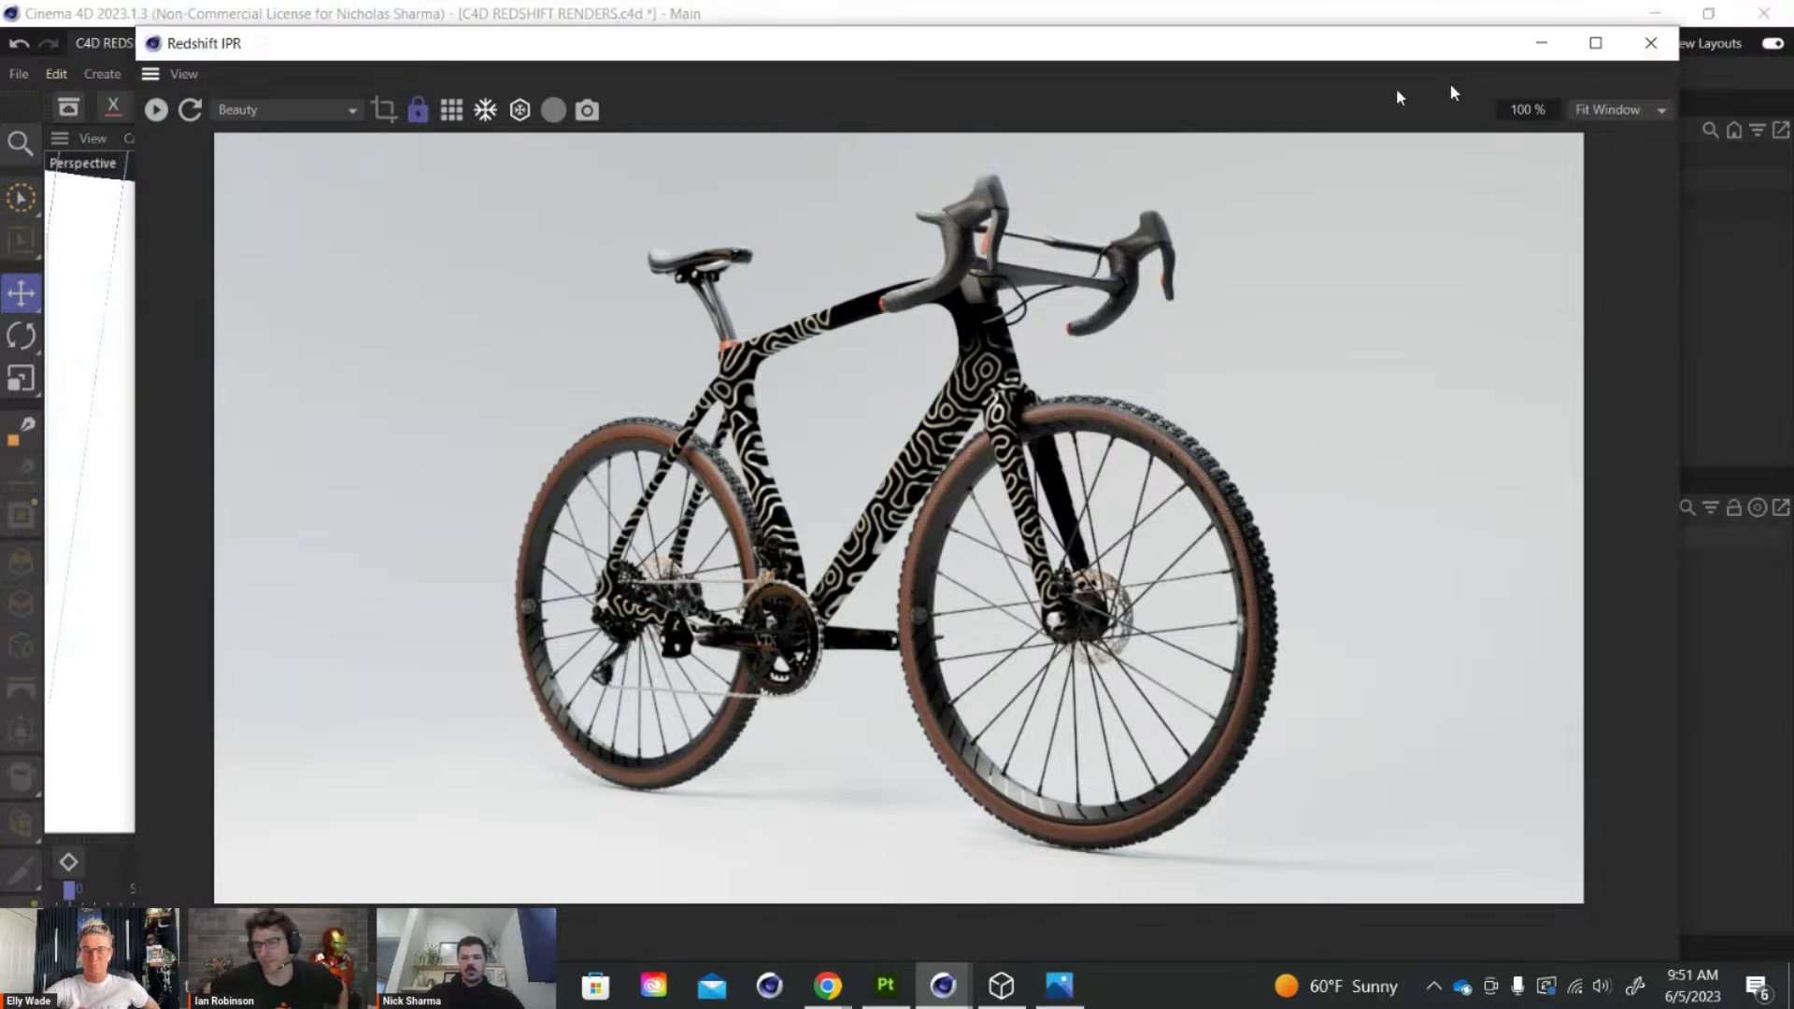
pyautogui.click(1542, 43)
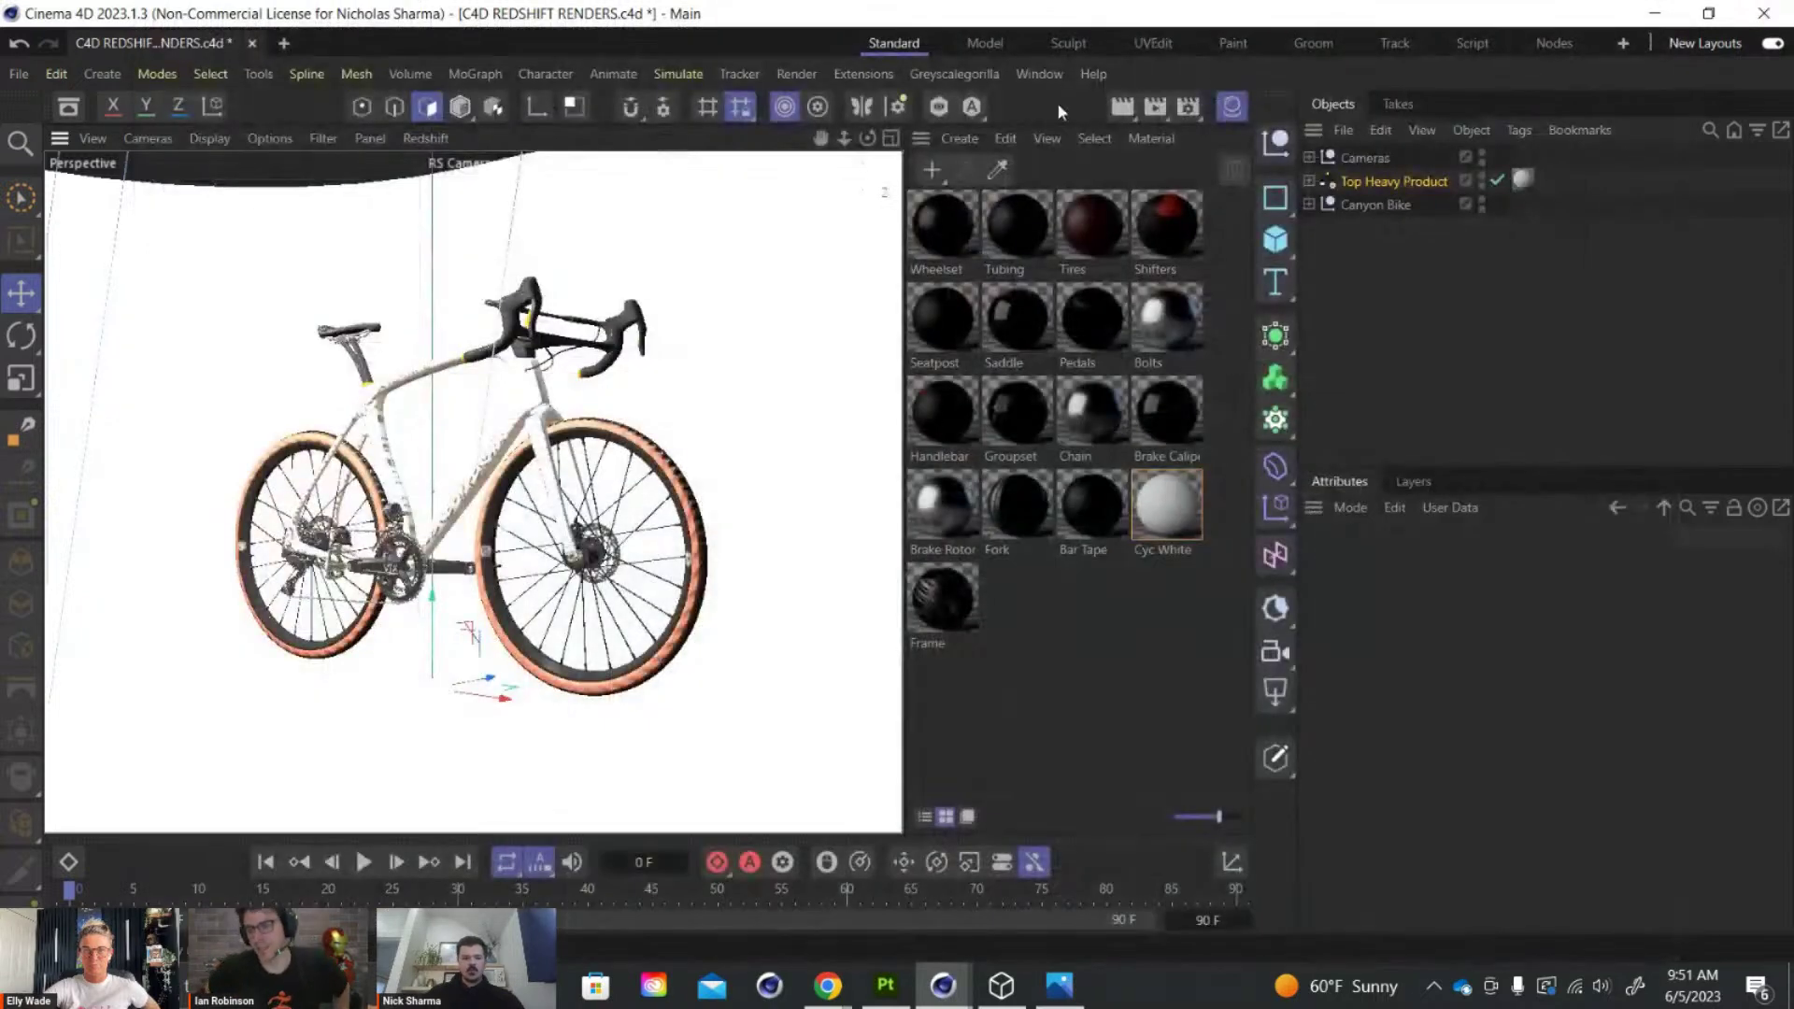
# Review the available and installed plugins in the Greyscalegorilla HUB and close it
pyautogui.click(984, 79)
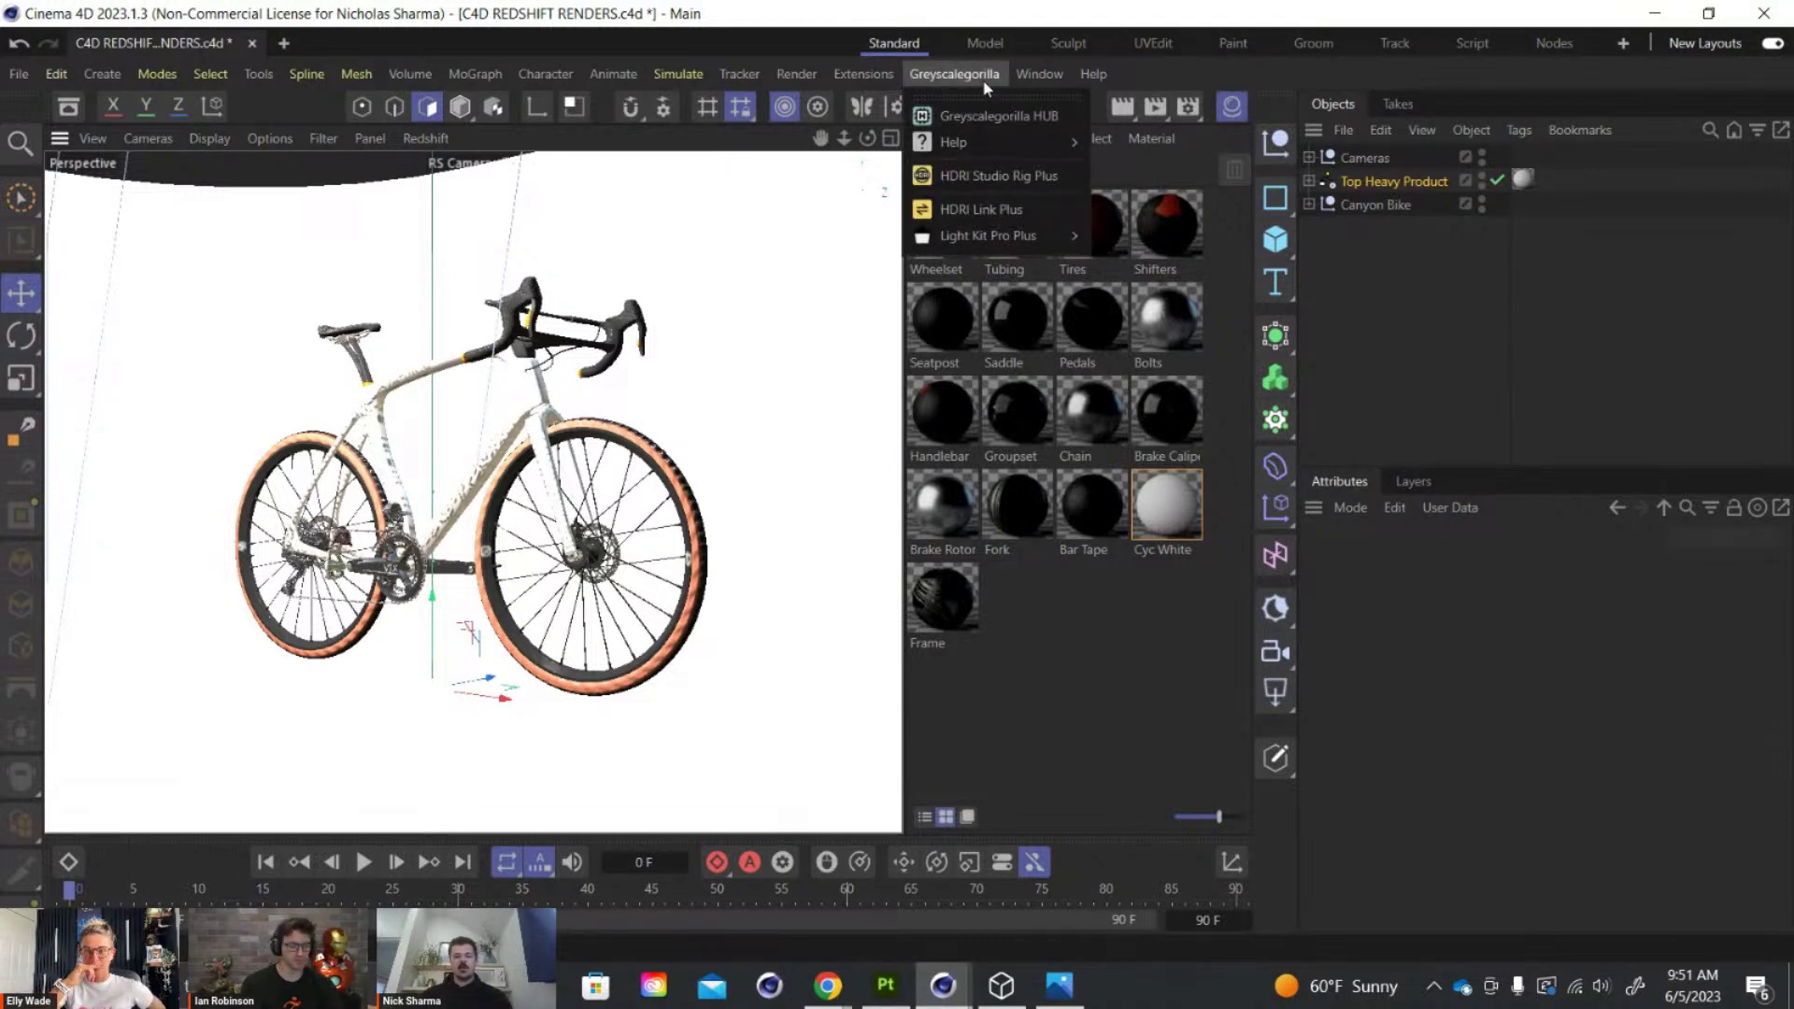
pyautogui.moveTo(989, 142)
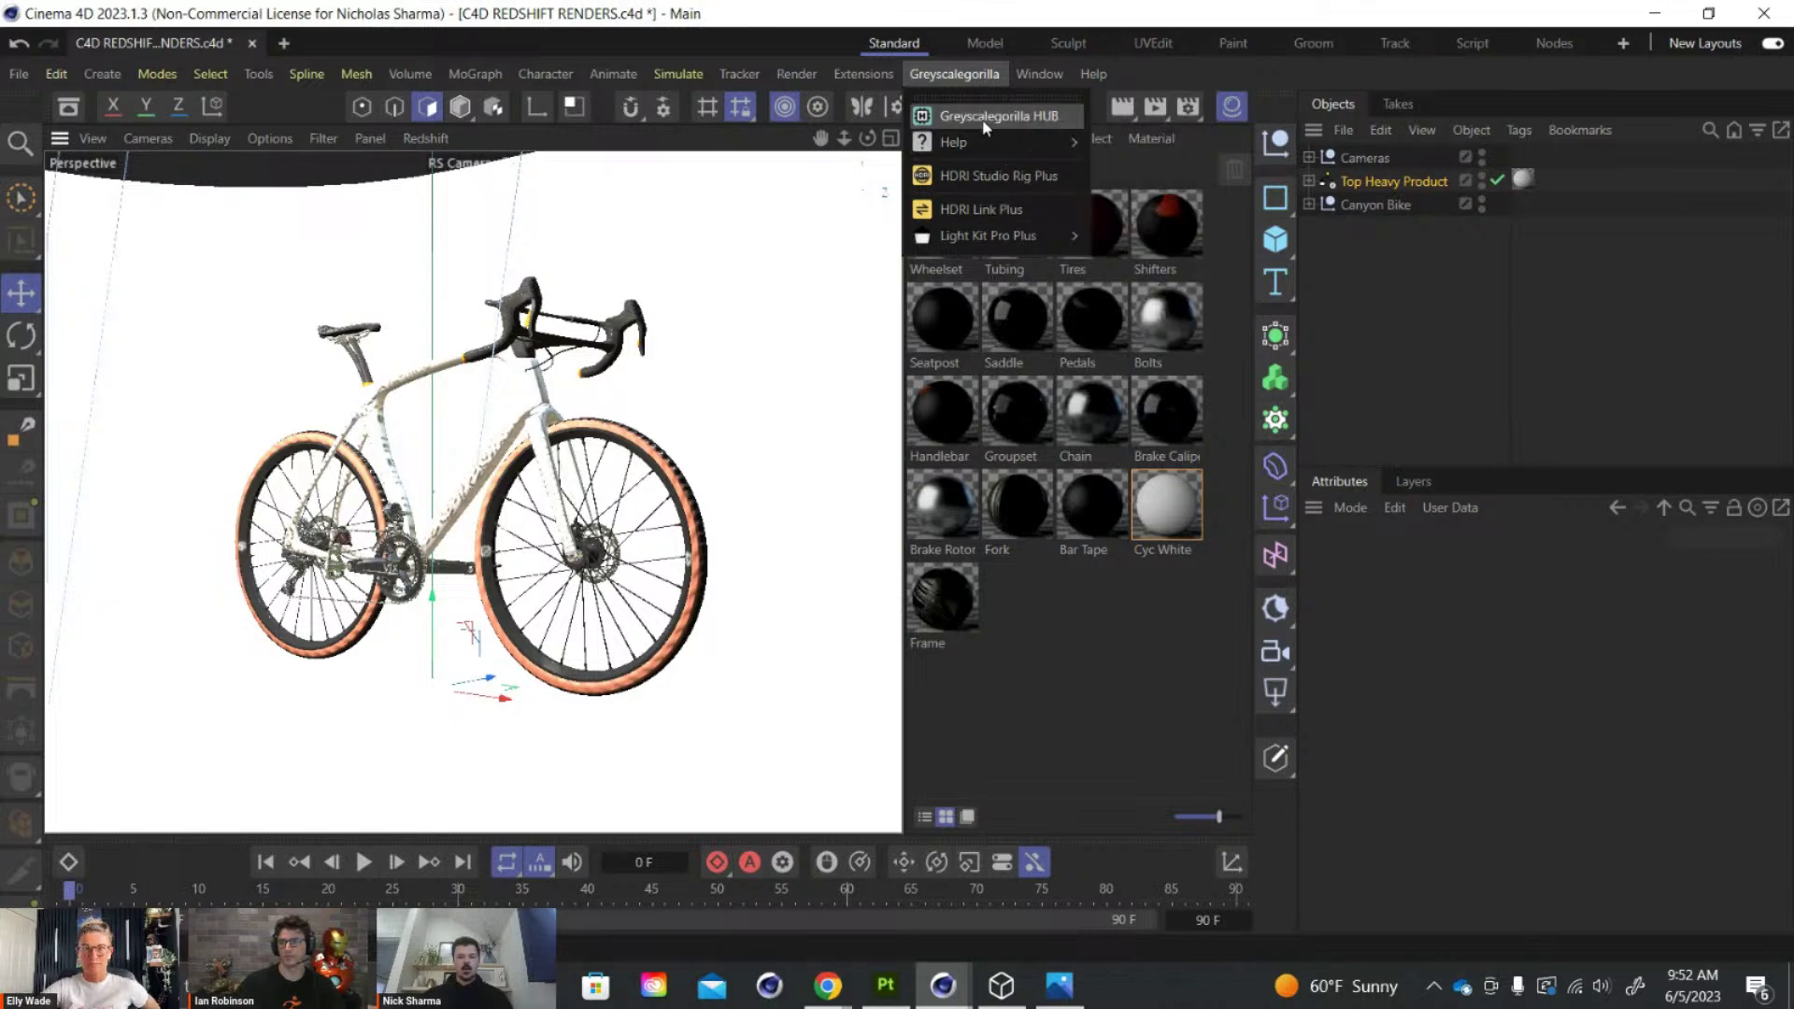
pyautogui.click(985, 119)
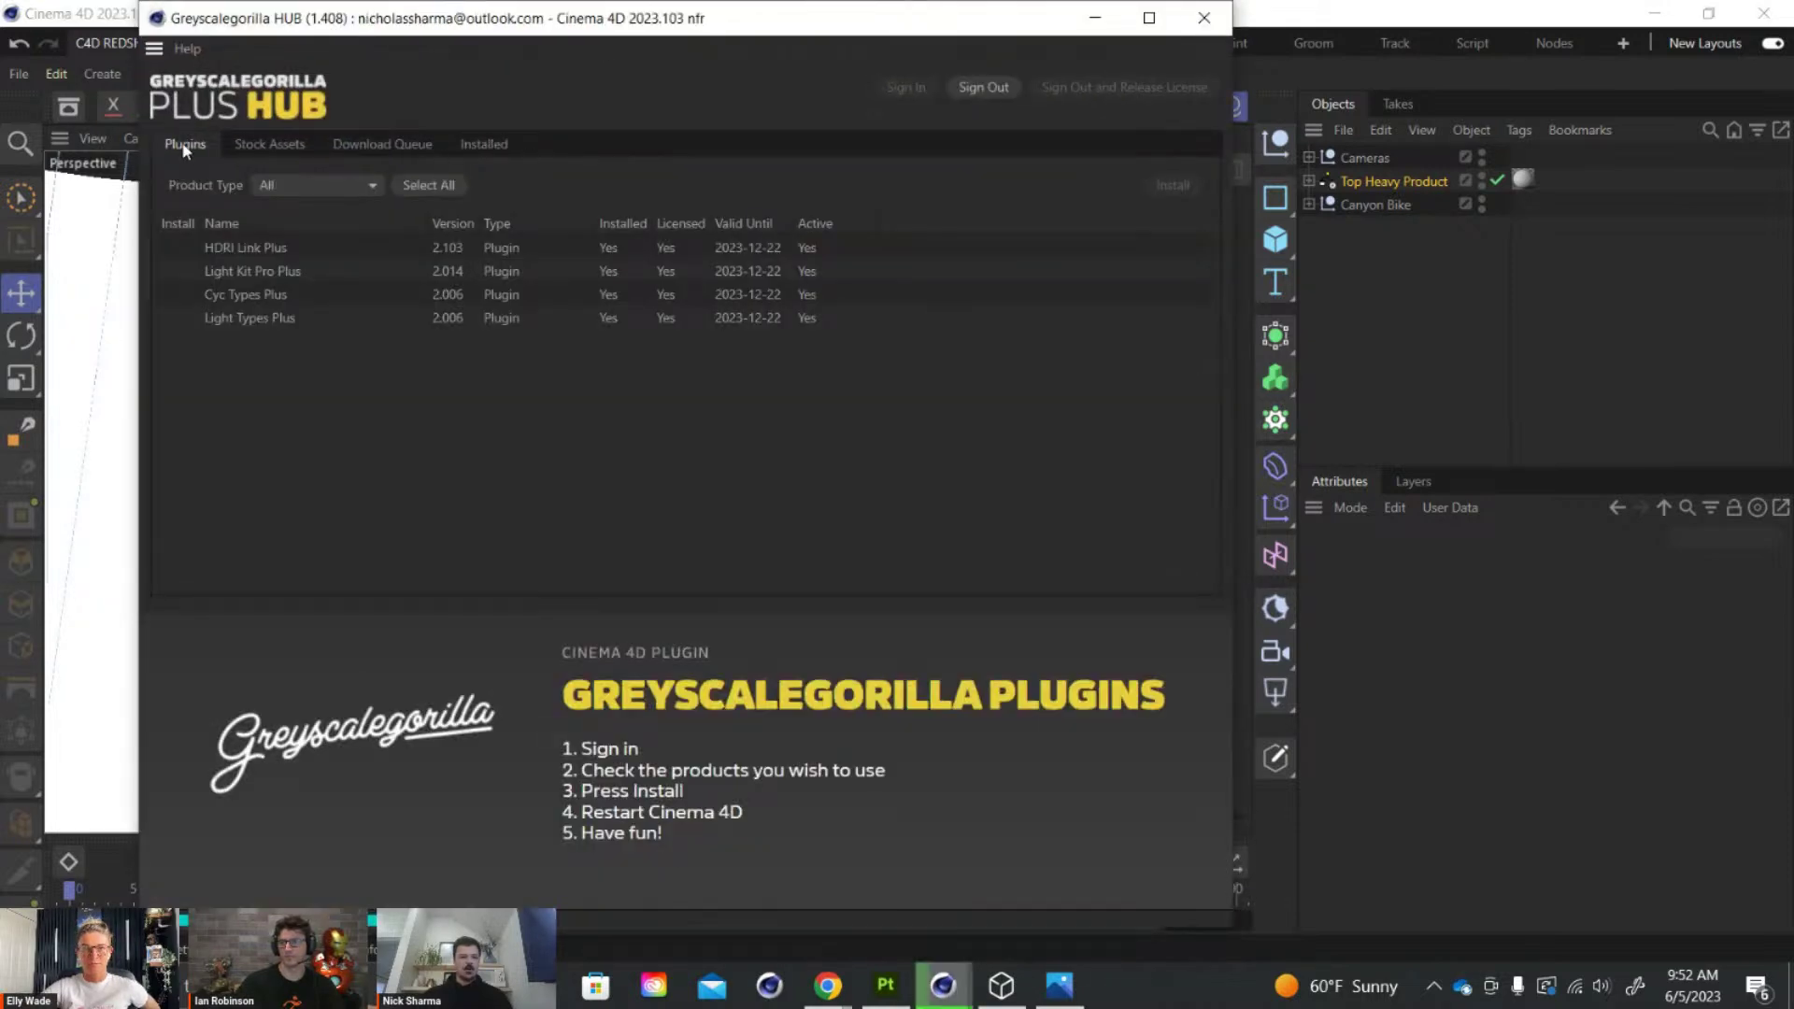
pyautogui.scroll(-2, 383, 280)
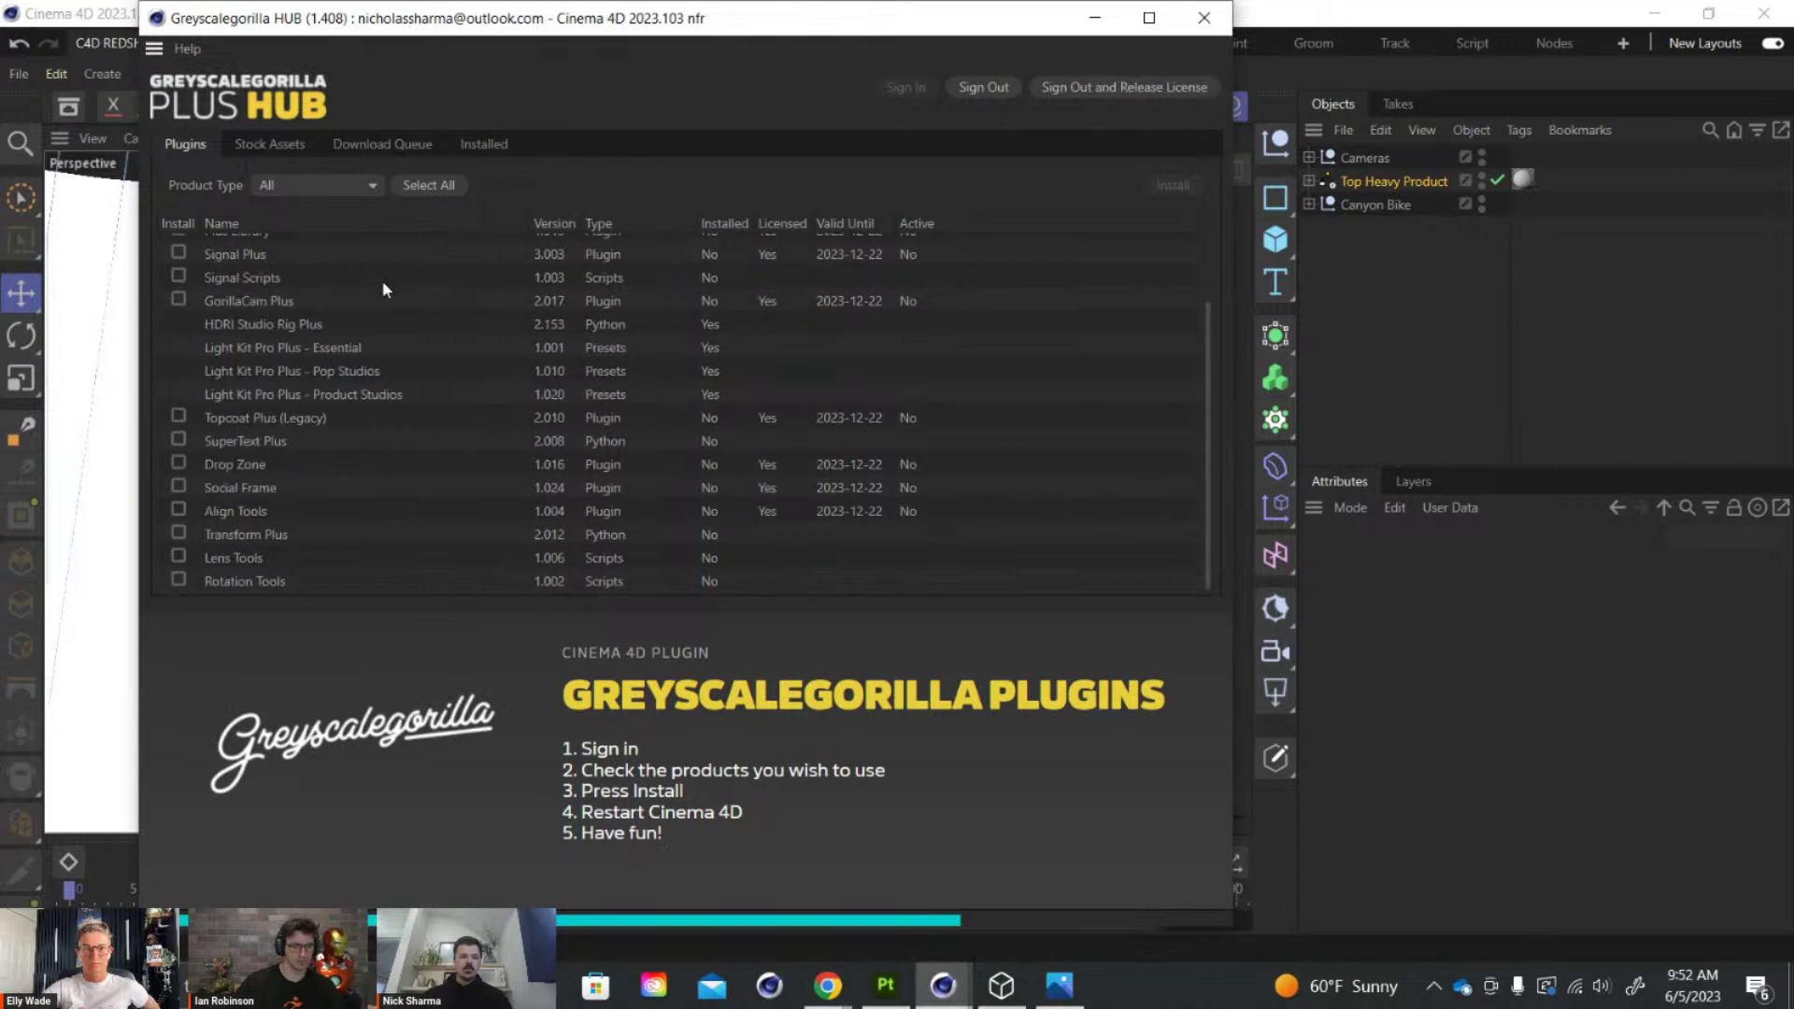
pyautogui.scroll(2, 355, 313)
pyautogui.scroll(-2, 332, 338)
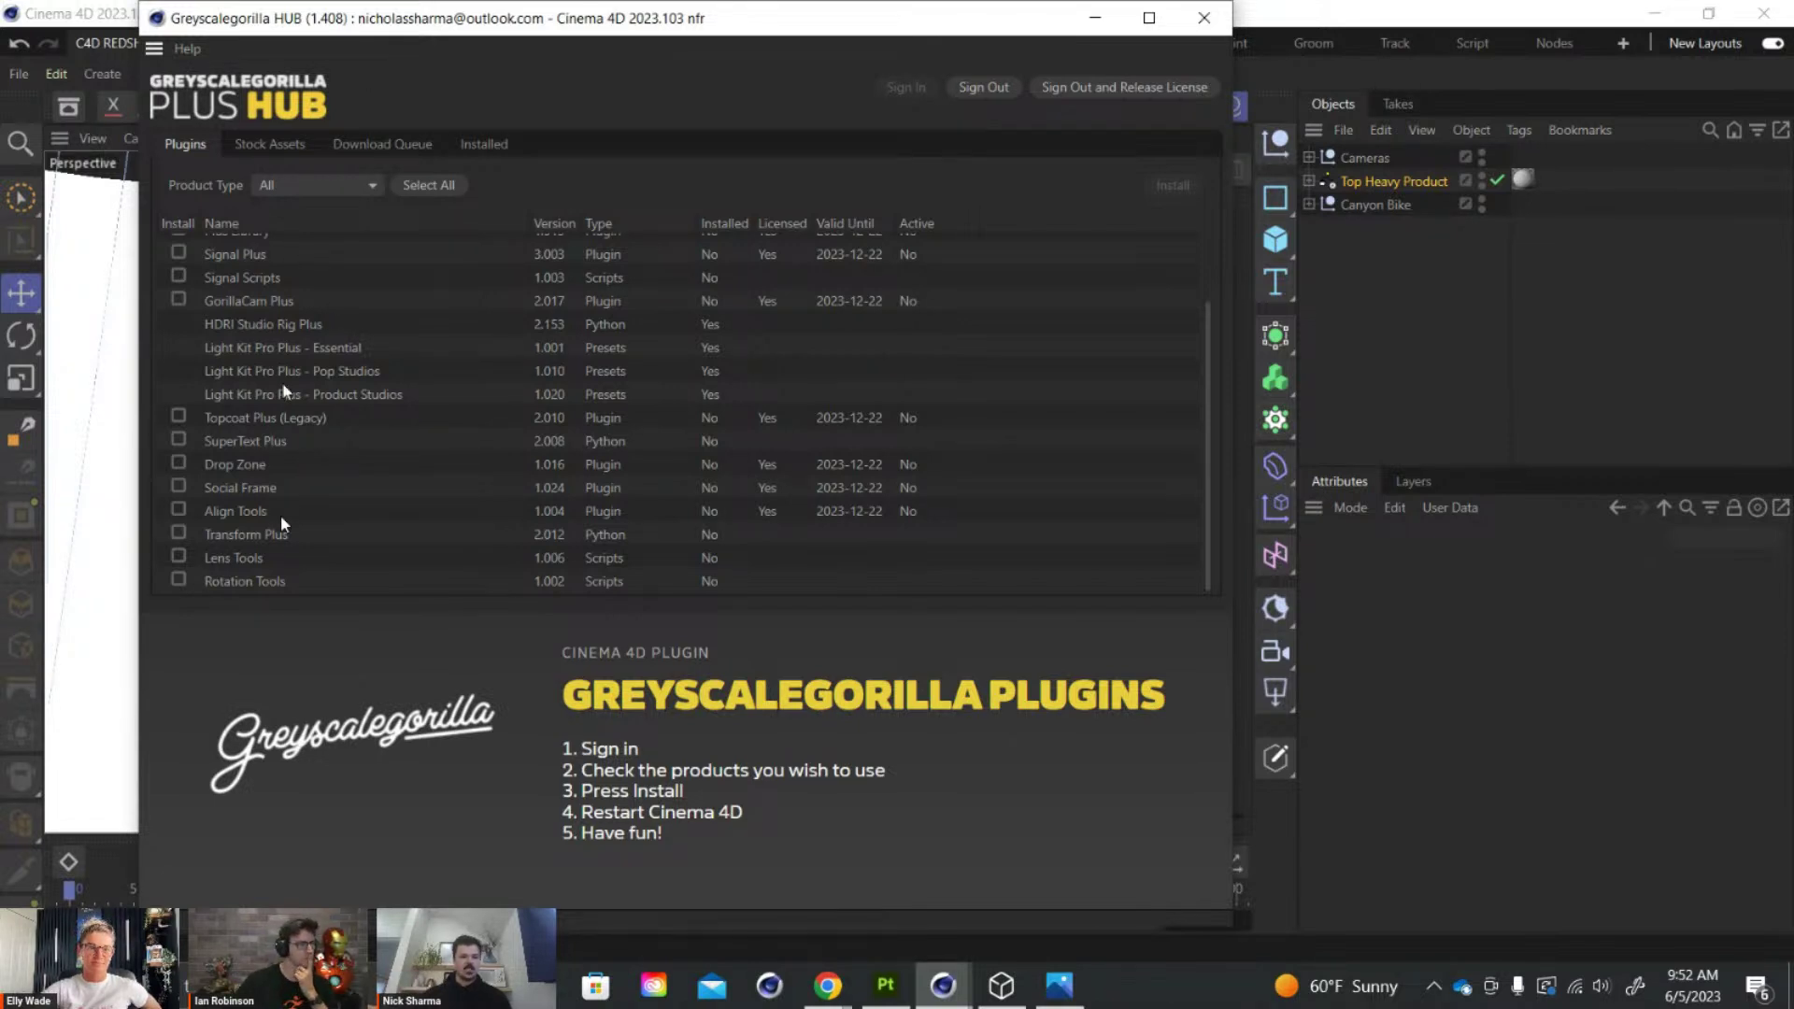
pyautogui.scroll(3, 285, 392)
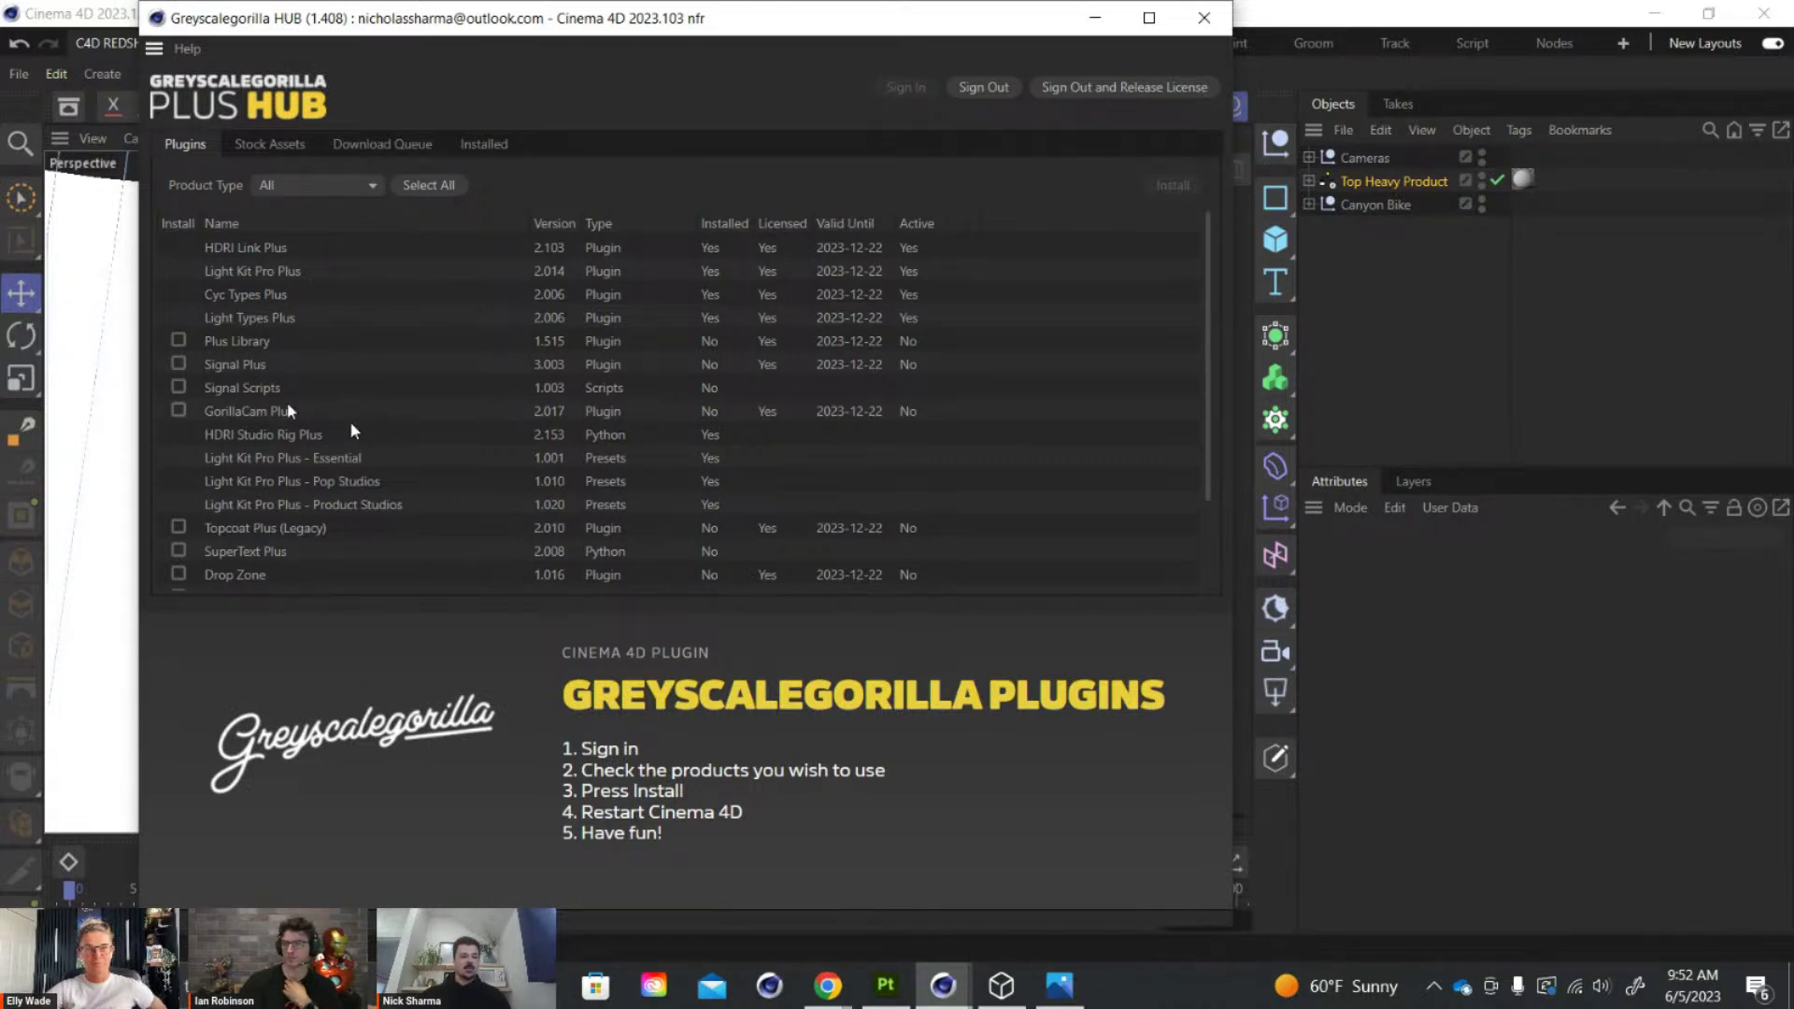
pyautogui.click(1202, 18)
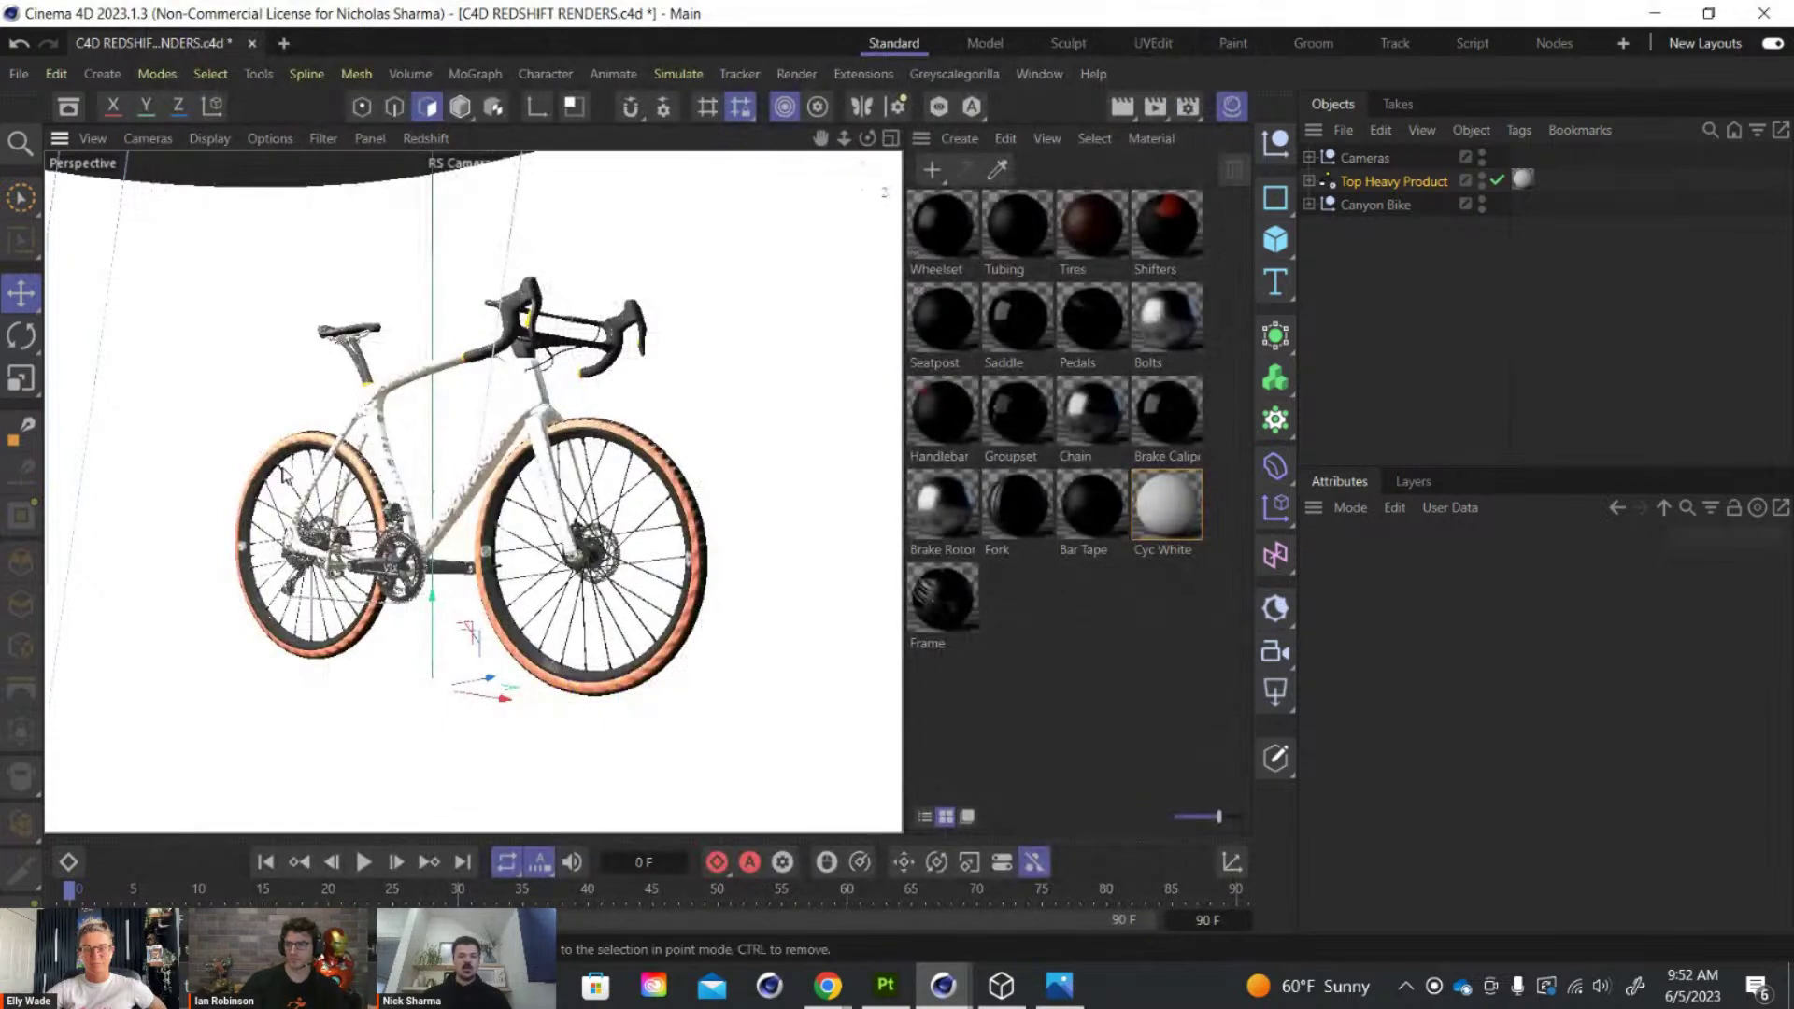
# Add a Light Kit Studio Plus object and browse all the Redshift lighting presets in its Light Kit Browser
pyautogui.click(955, 73)
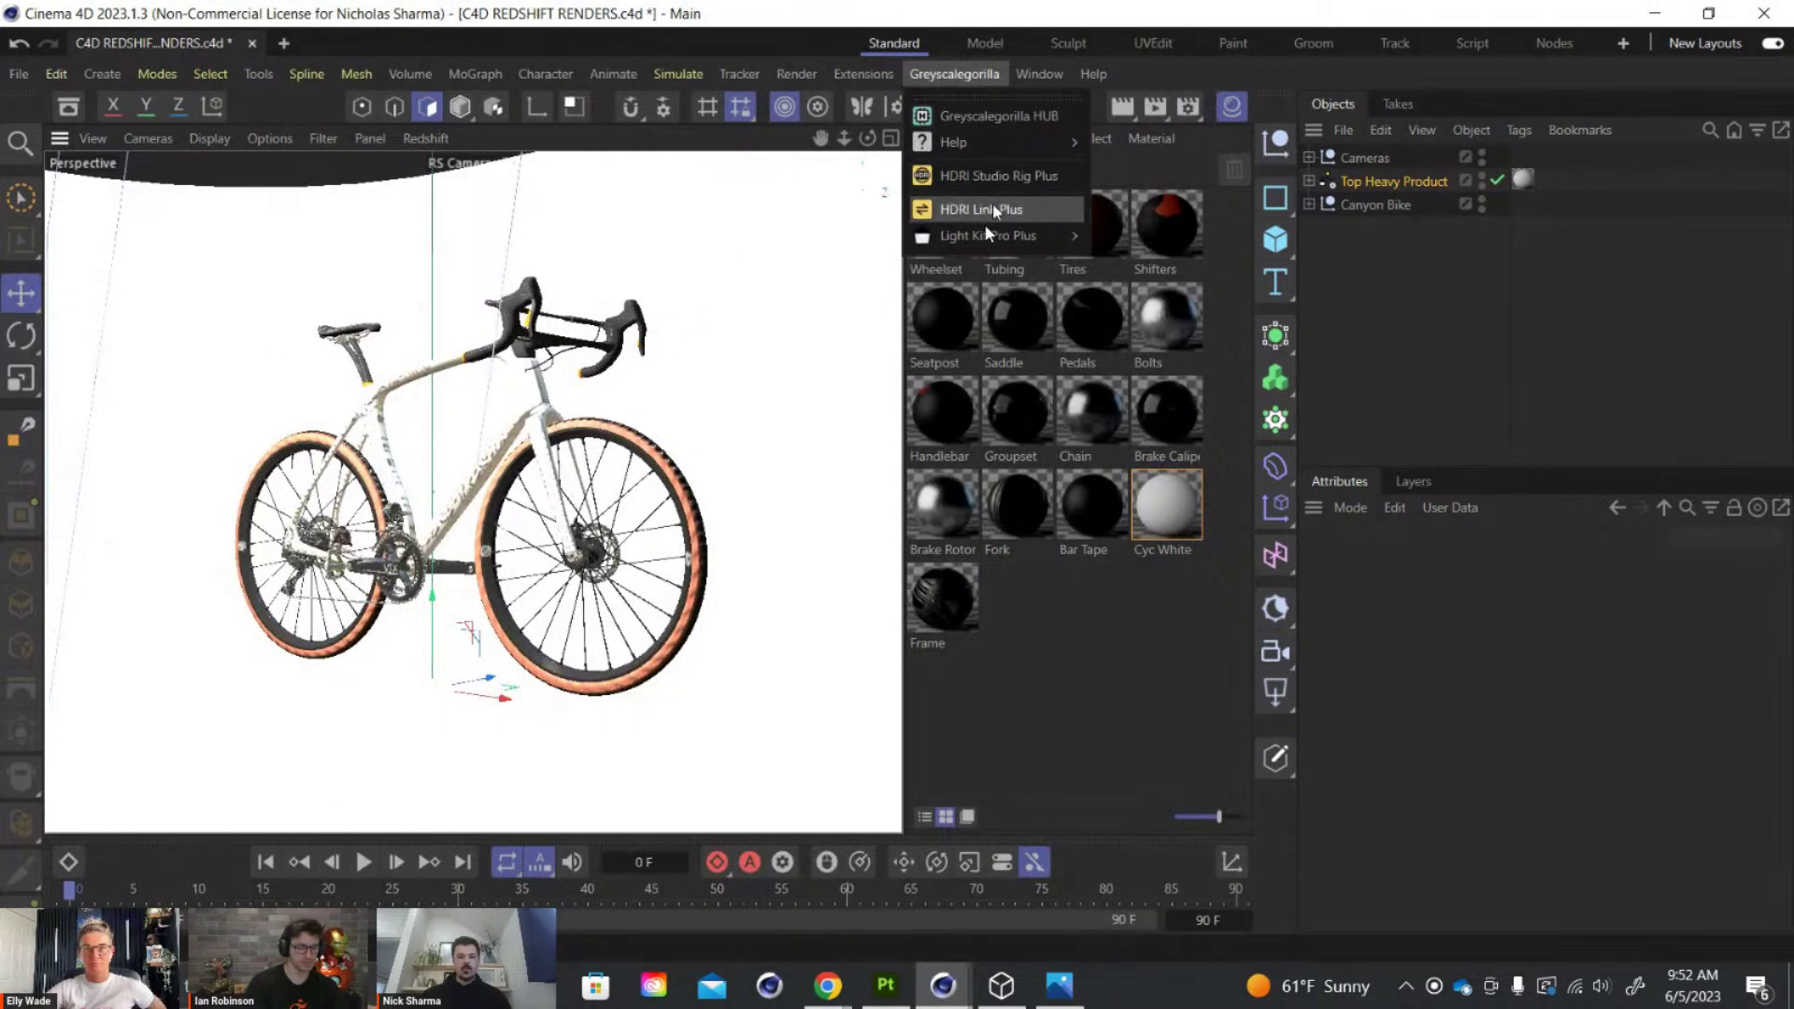
pyautogui.moveTo(981, 241)
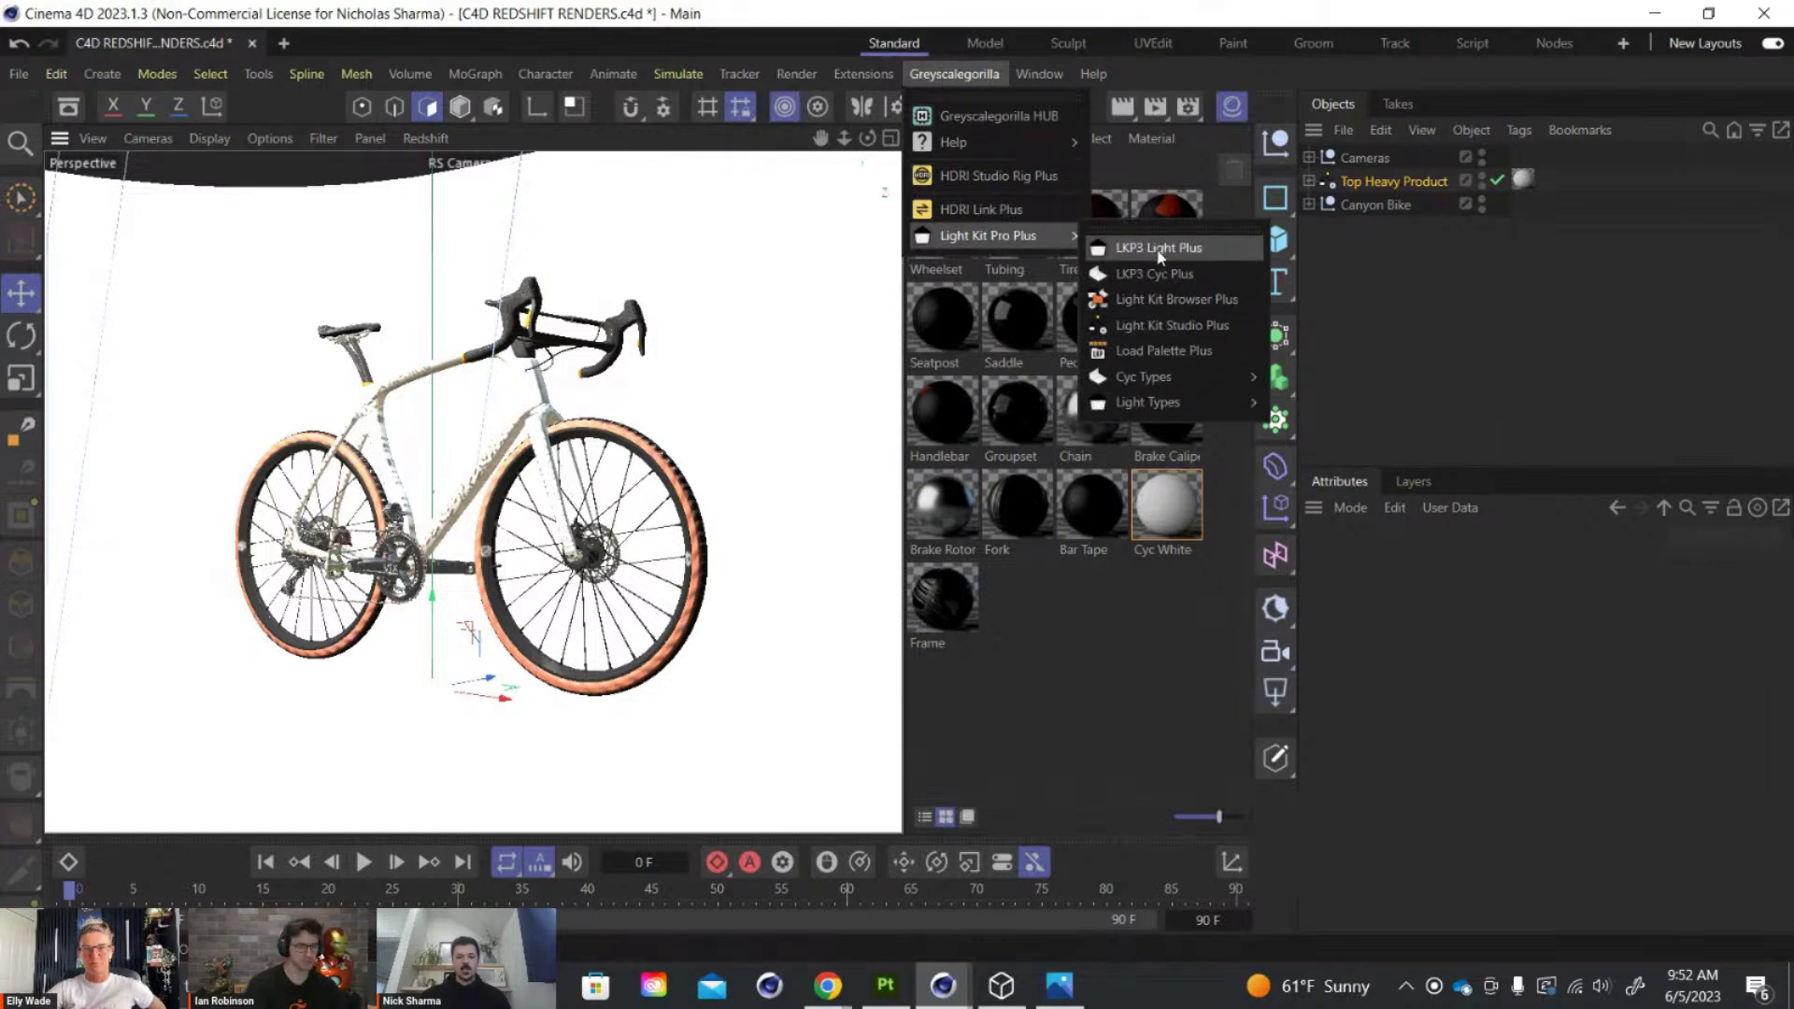
pyautogui.click(1158, 325)
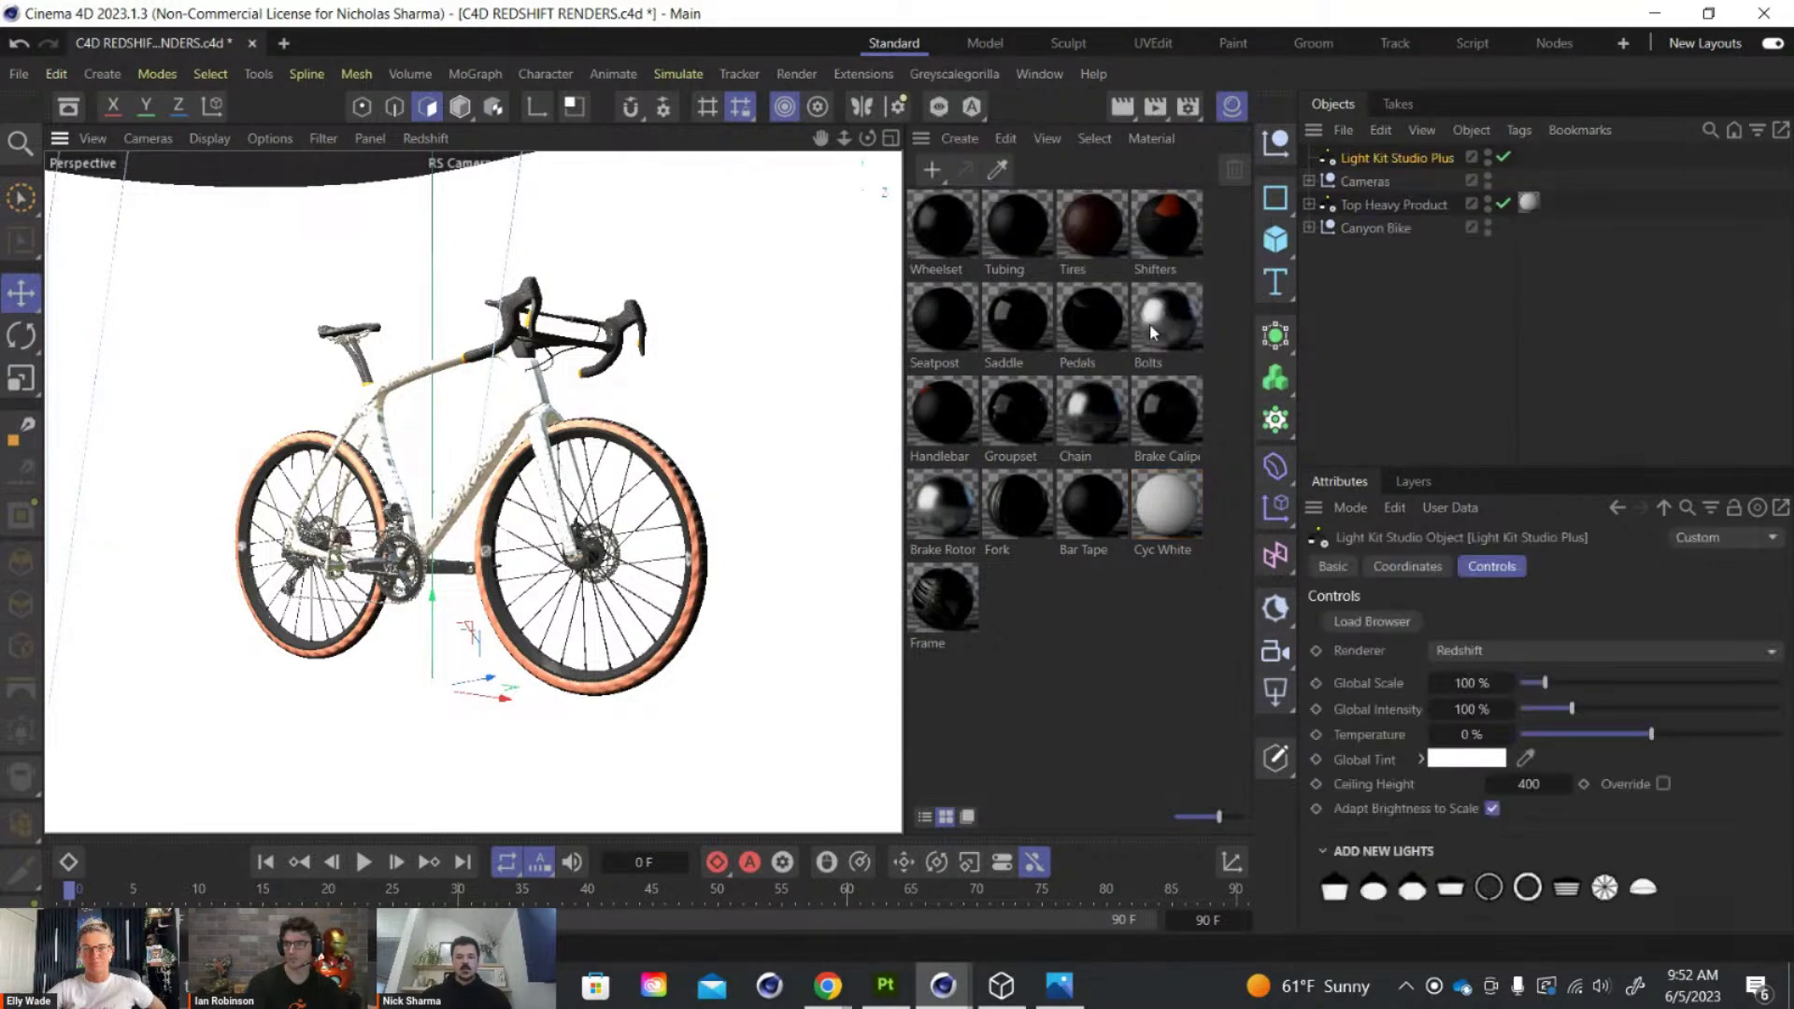
pyautogui.click(1373, 620)
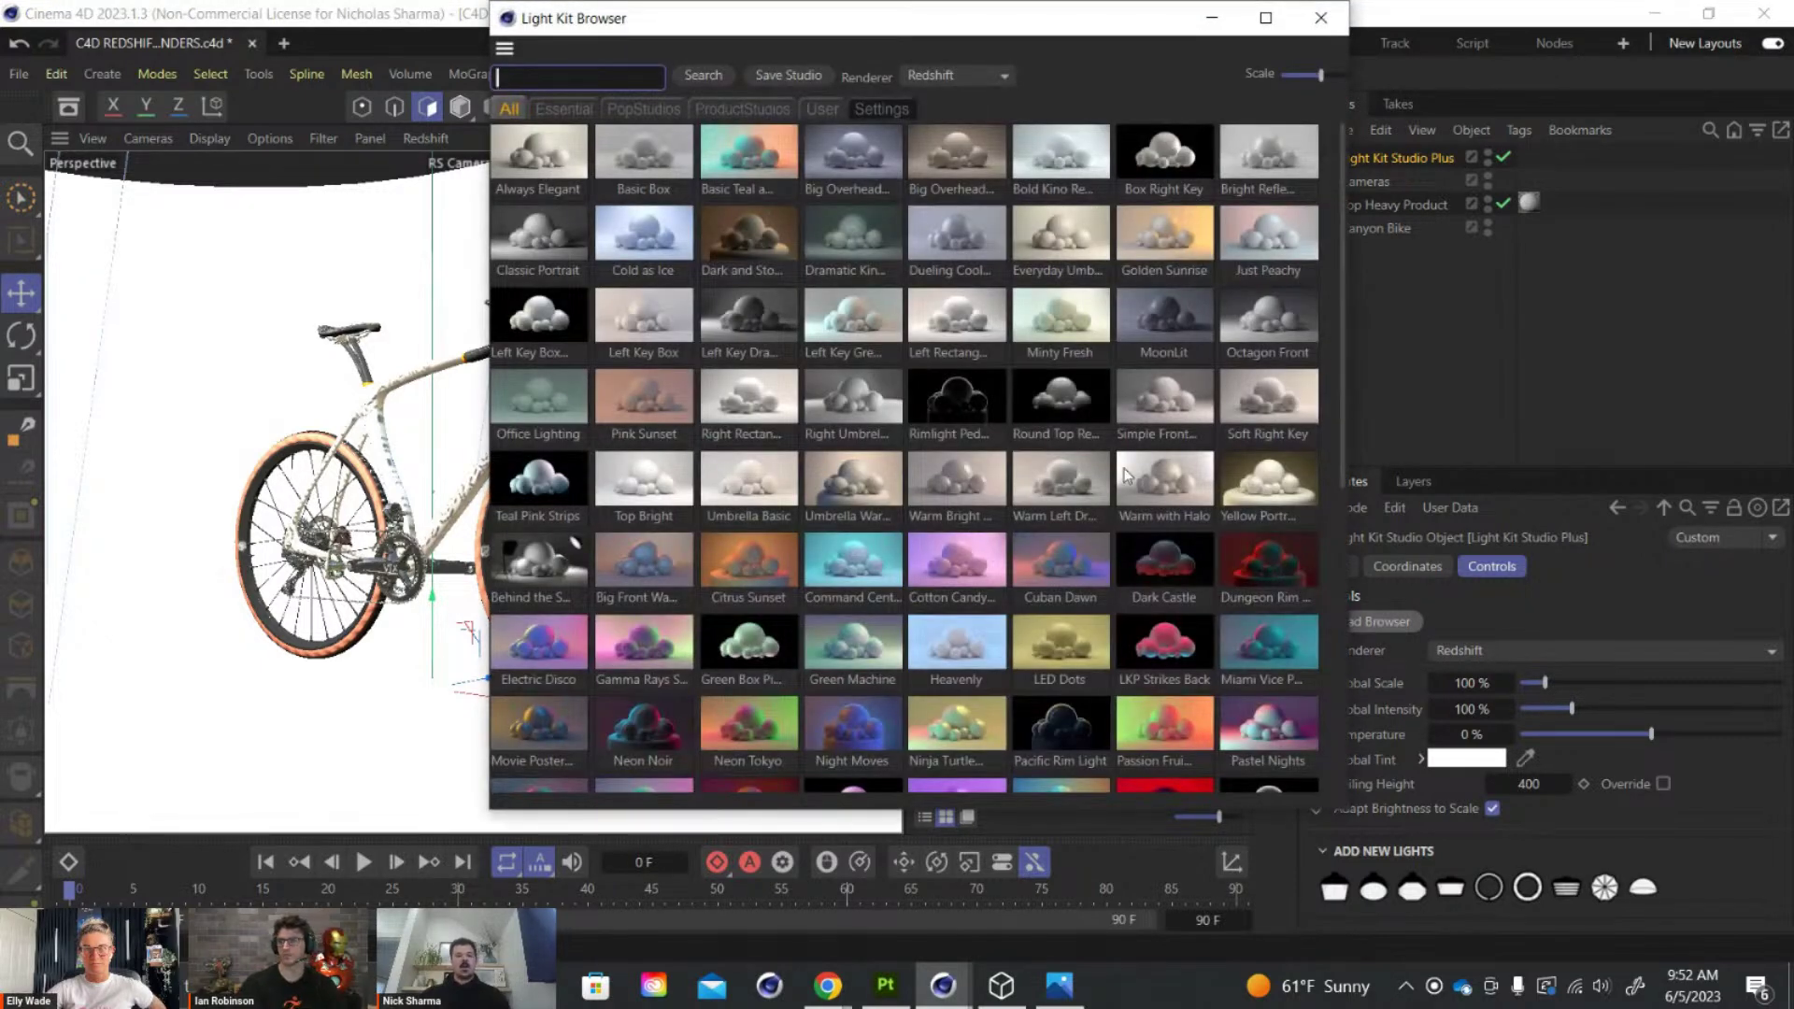
pyautogui.scroll(-2, 1199, 625)
pyautogui.scroll(-2, 998, 374)
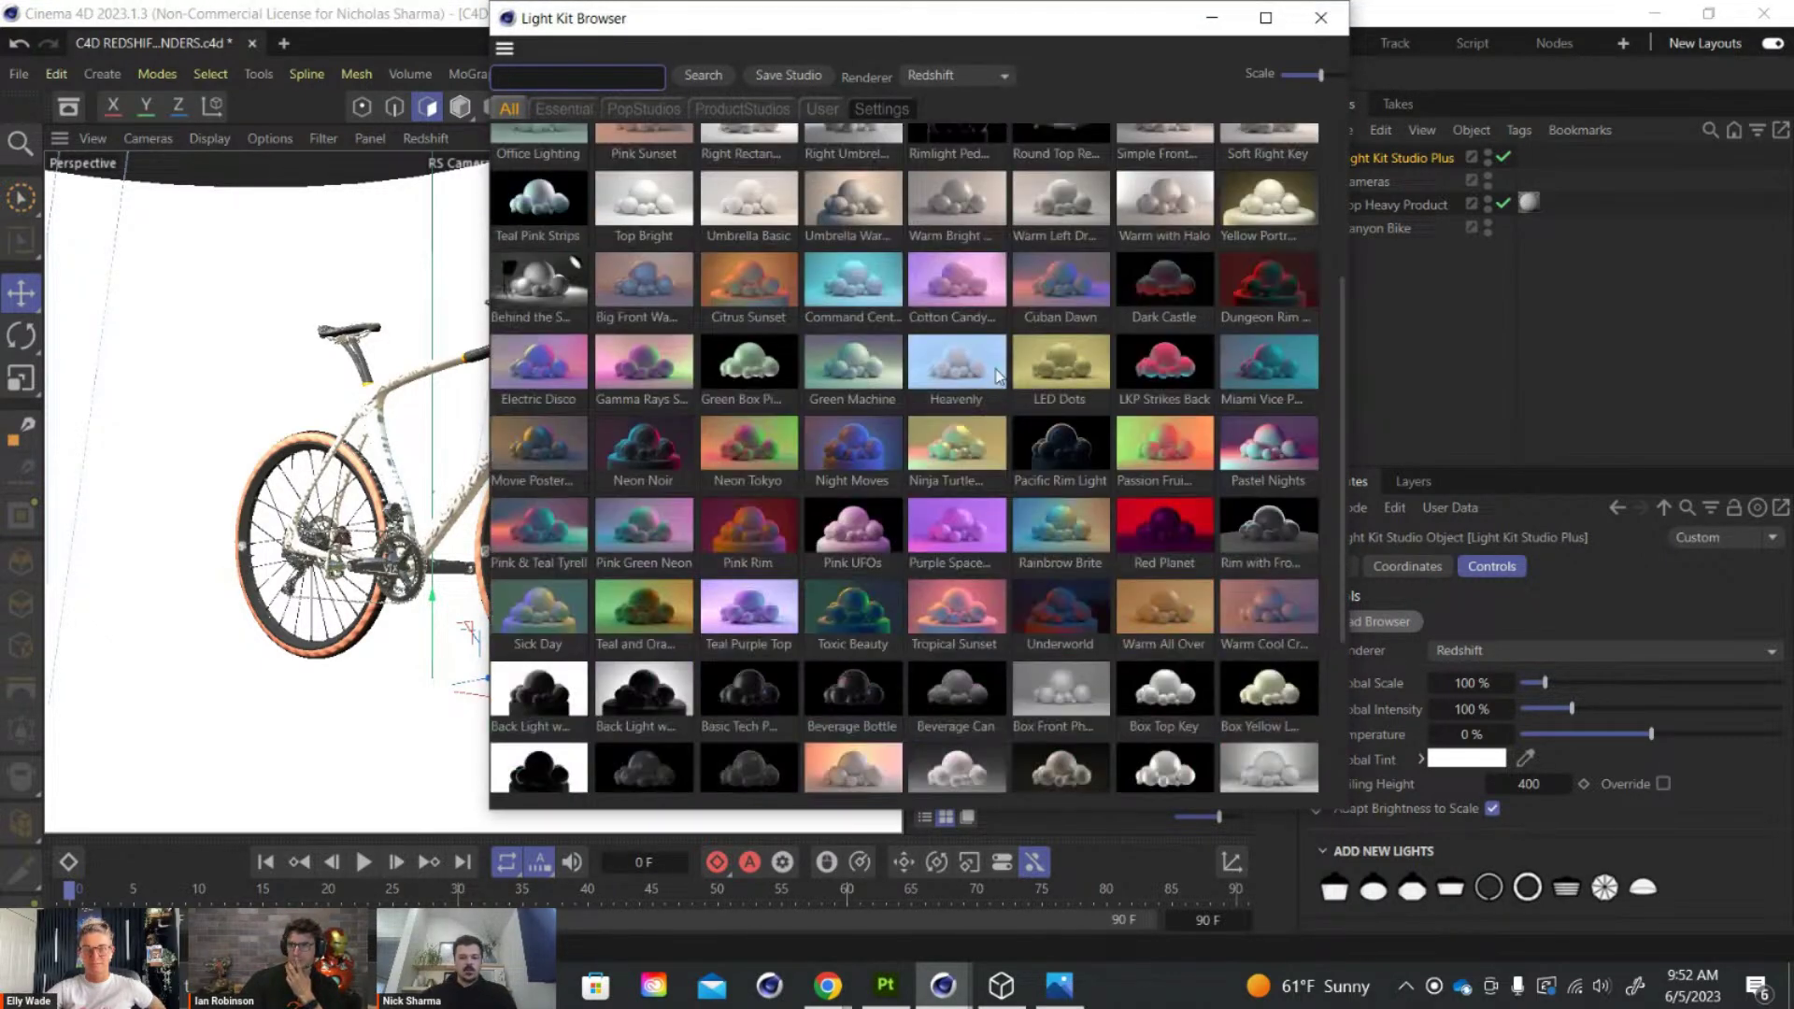
pyautogui.scroll(2, 992, 383)
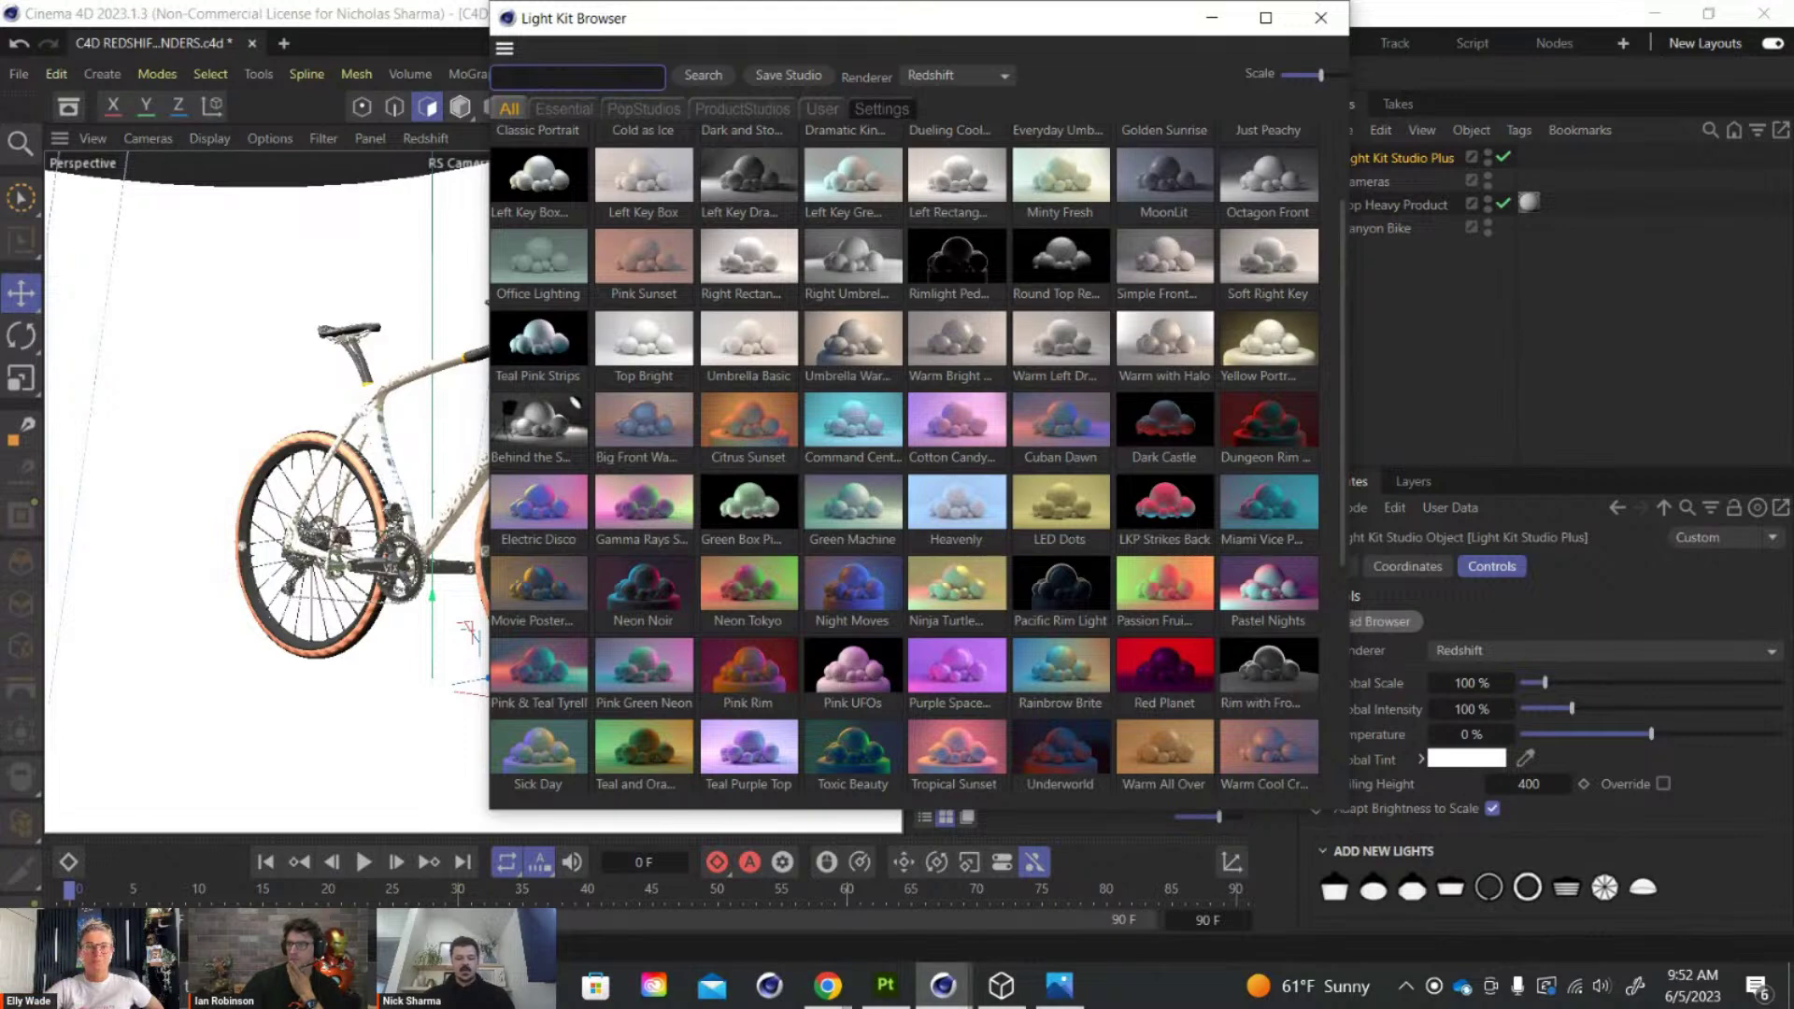
pyautogui.scroll(-2, 1060, 556)
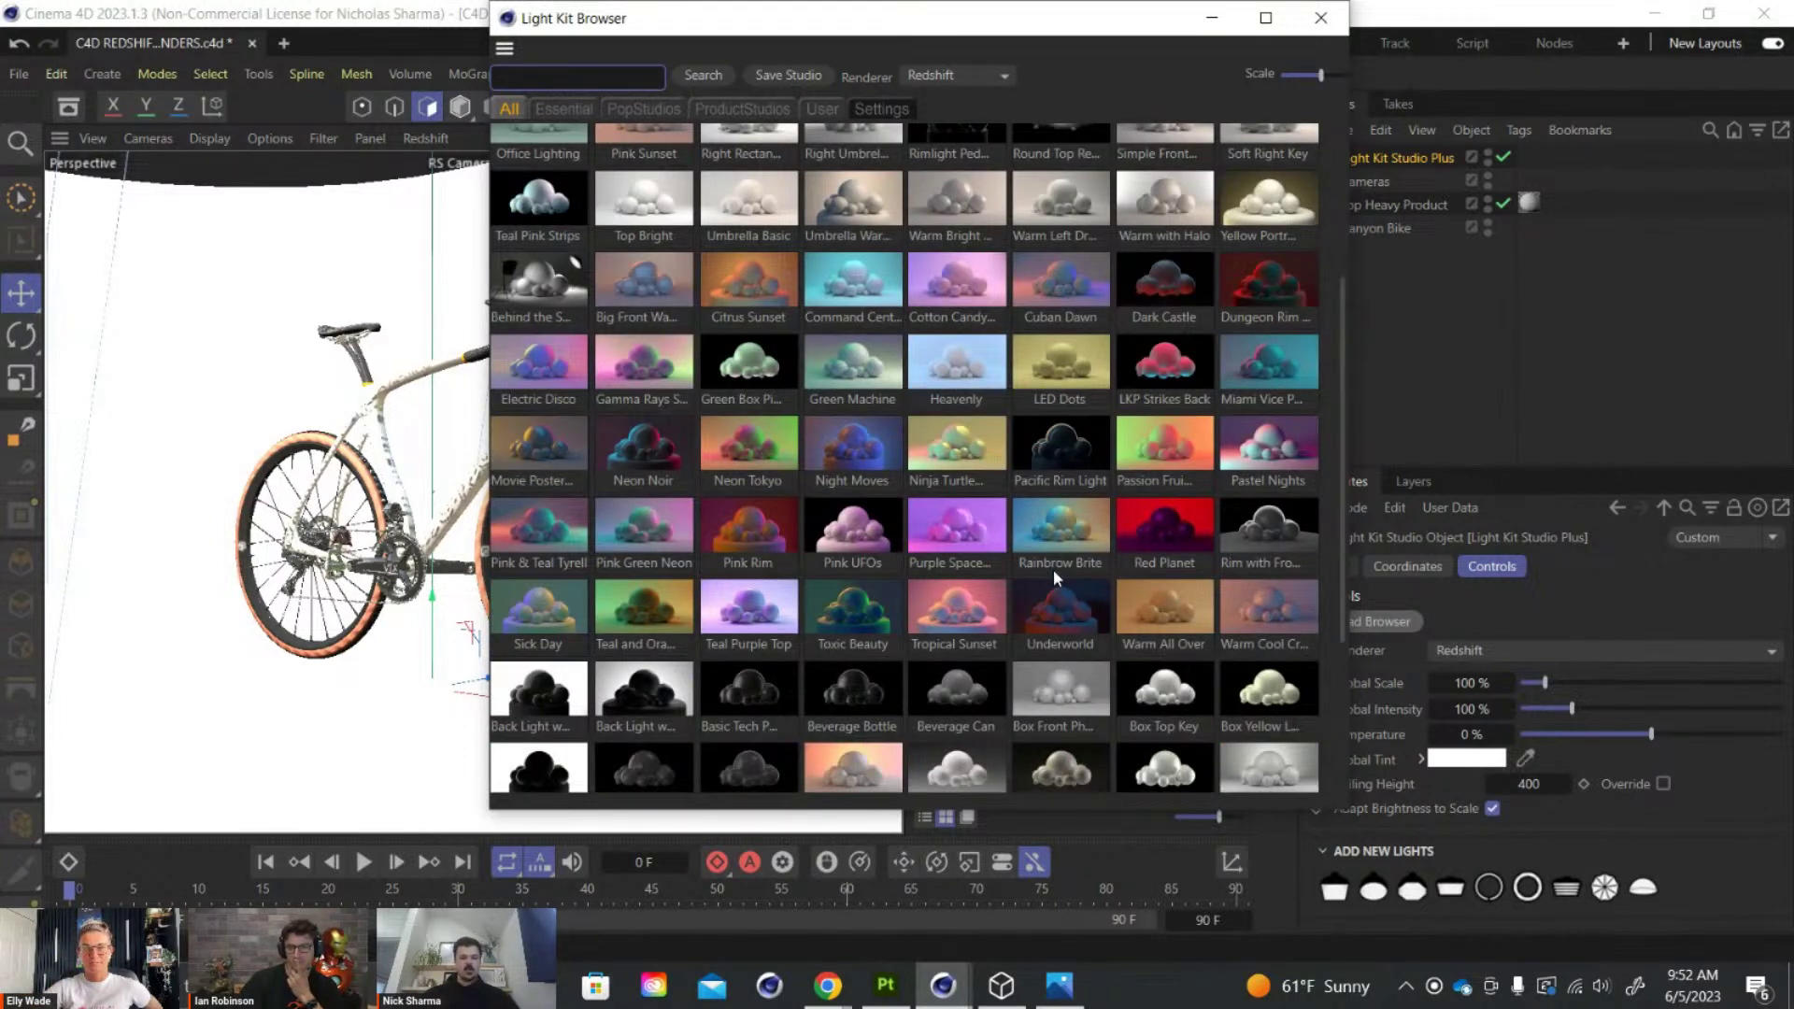
pyautogui.scroll(-4, 1052, 569)
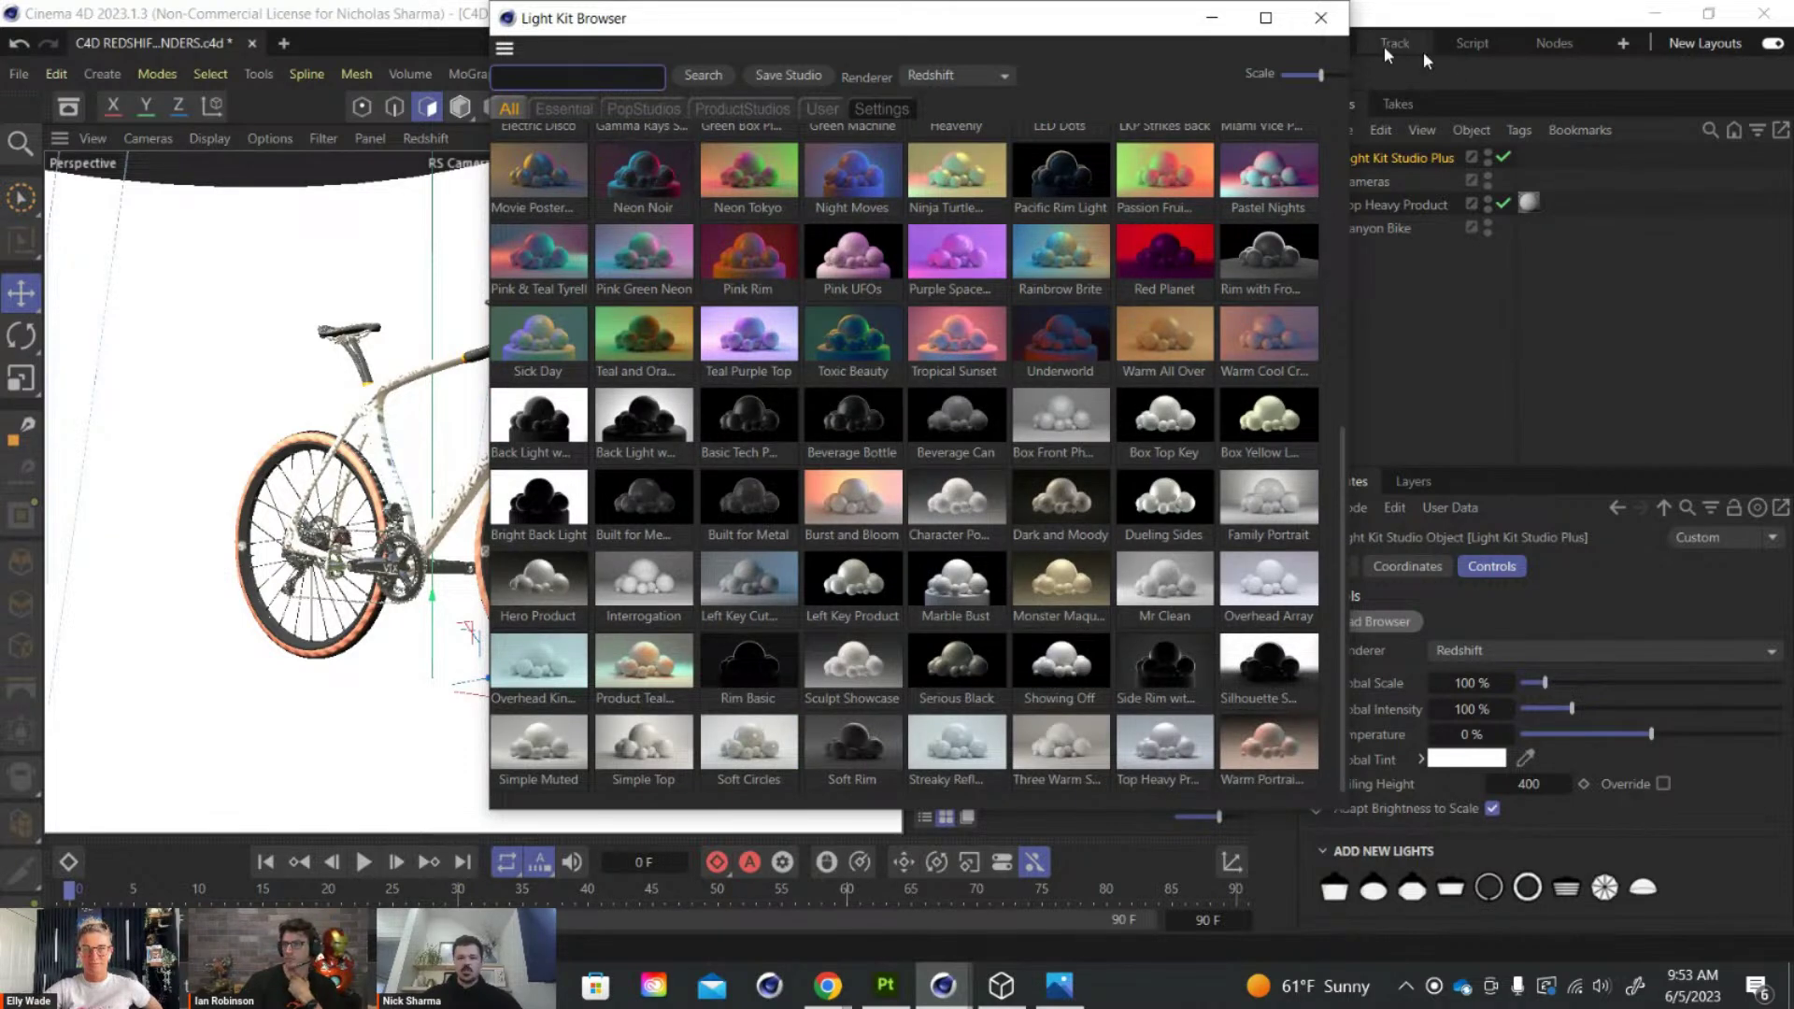
# Delete the Light Kit Studio Plus object and show the controls of the Top Heavy Product light kit
pyautogui.click(1378, 161)
pyautogui.press('Delete')
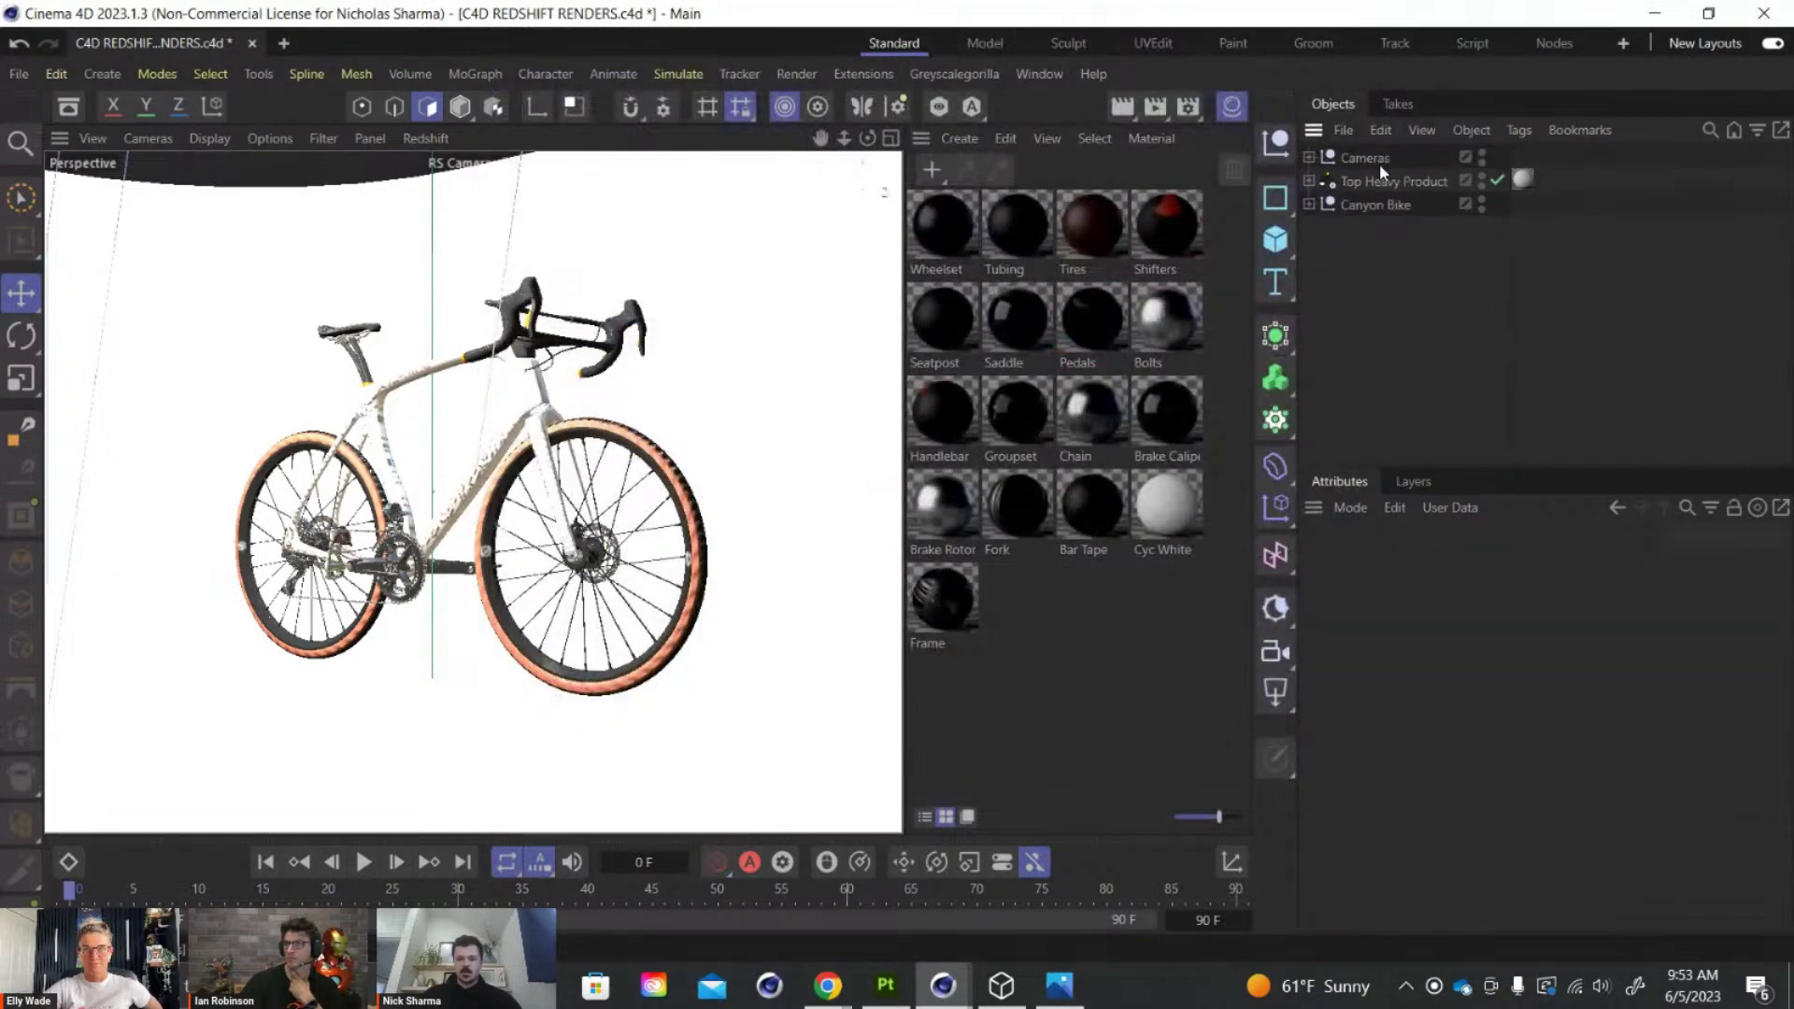
pyautogui.click(1383, 180)
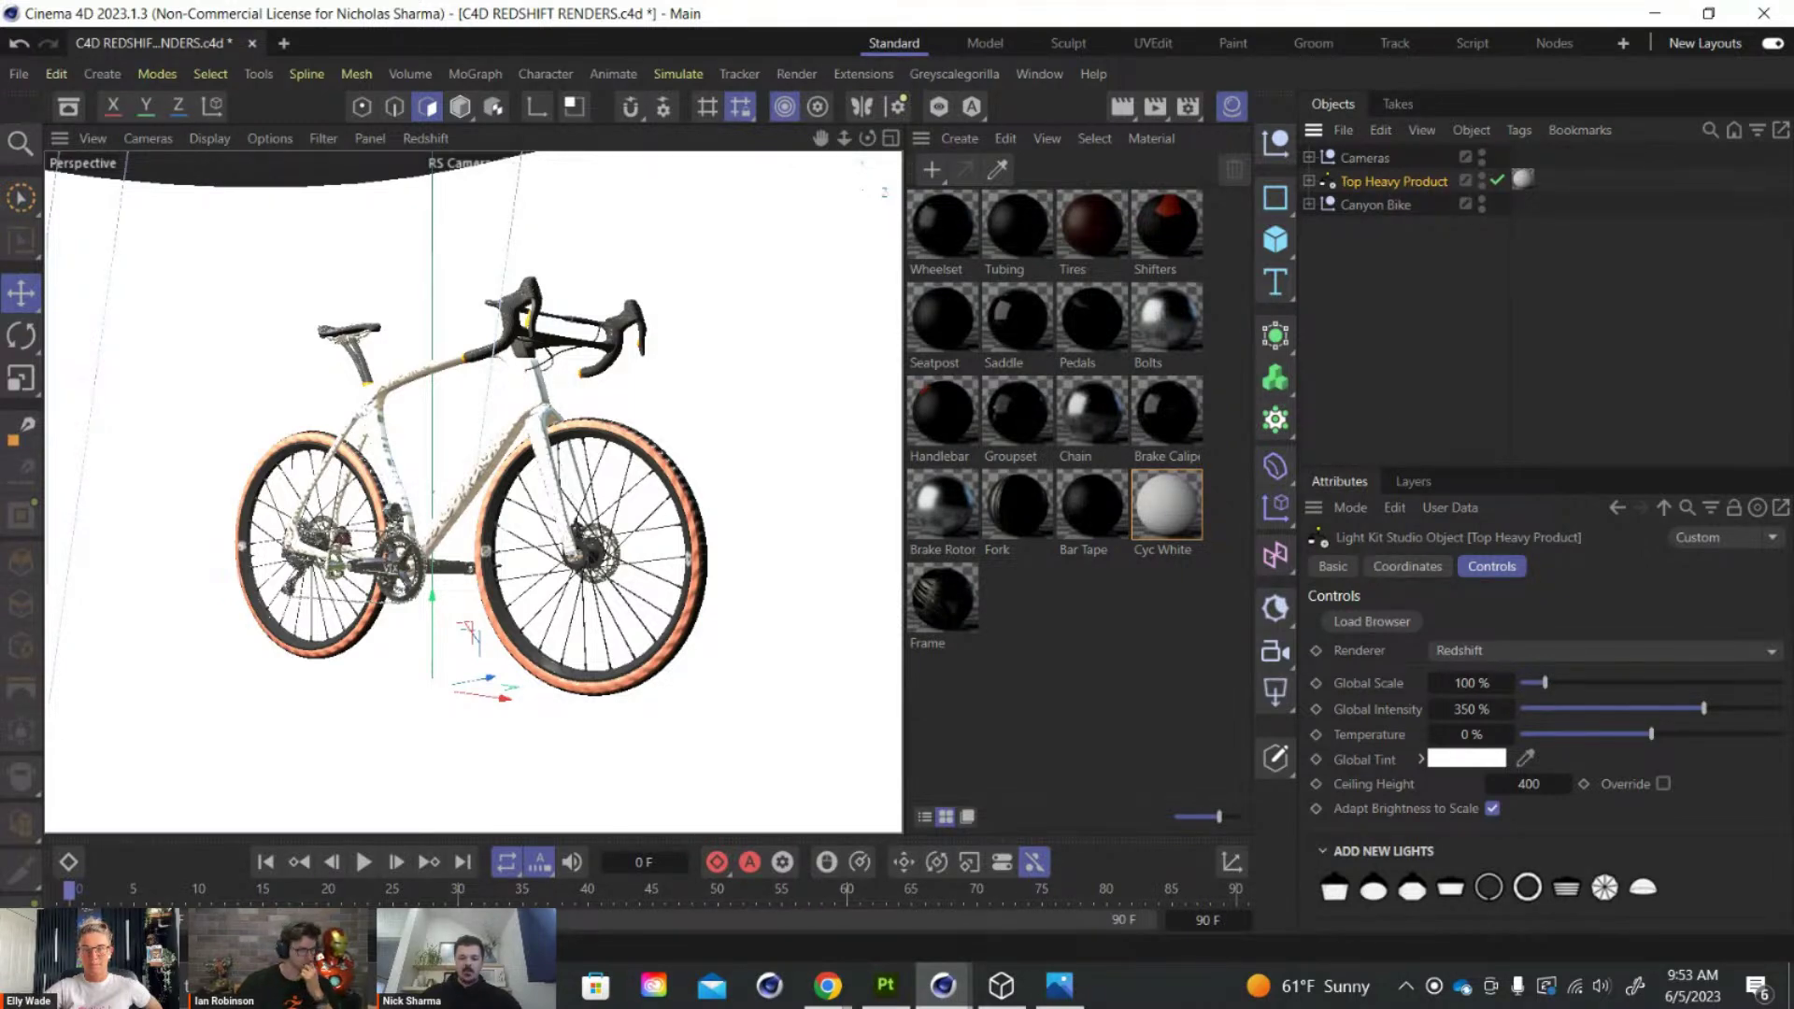
# Replace the Top Heavy Product lighting with the Citrus Sunset preset from the Light Kit Browser and close the browser
pyautogui.click(1371, 622)
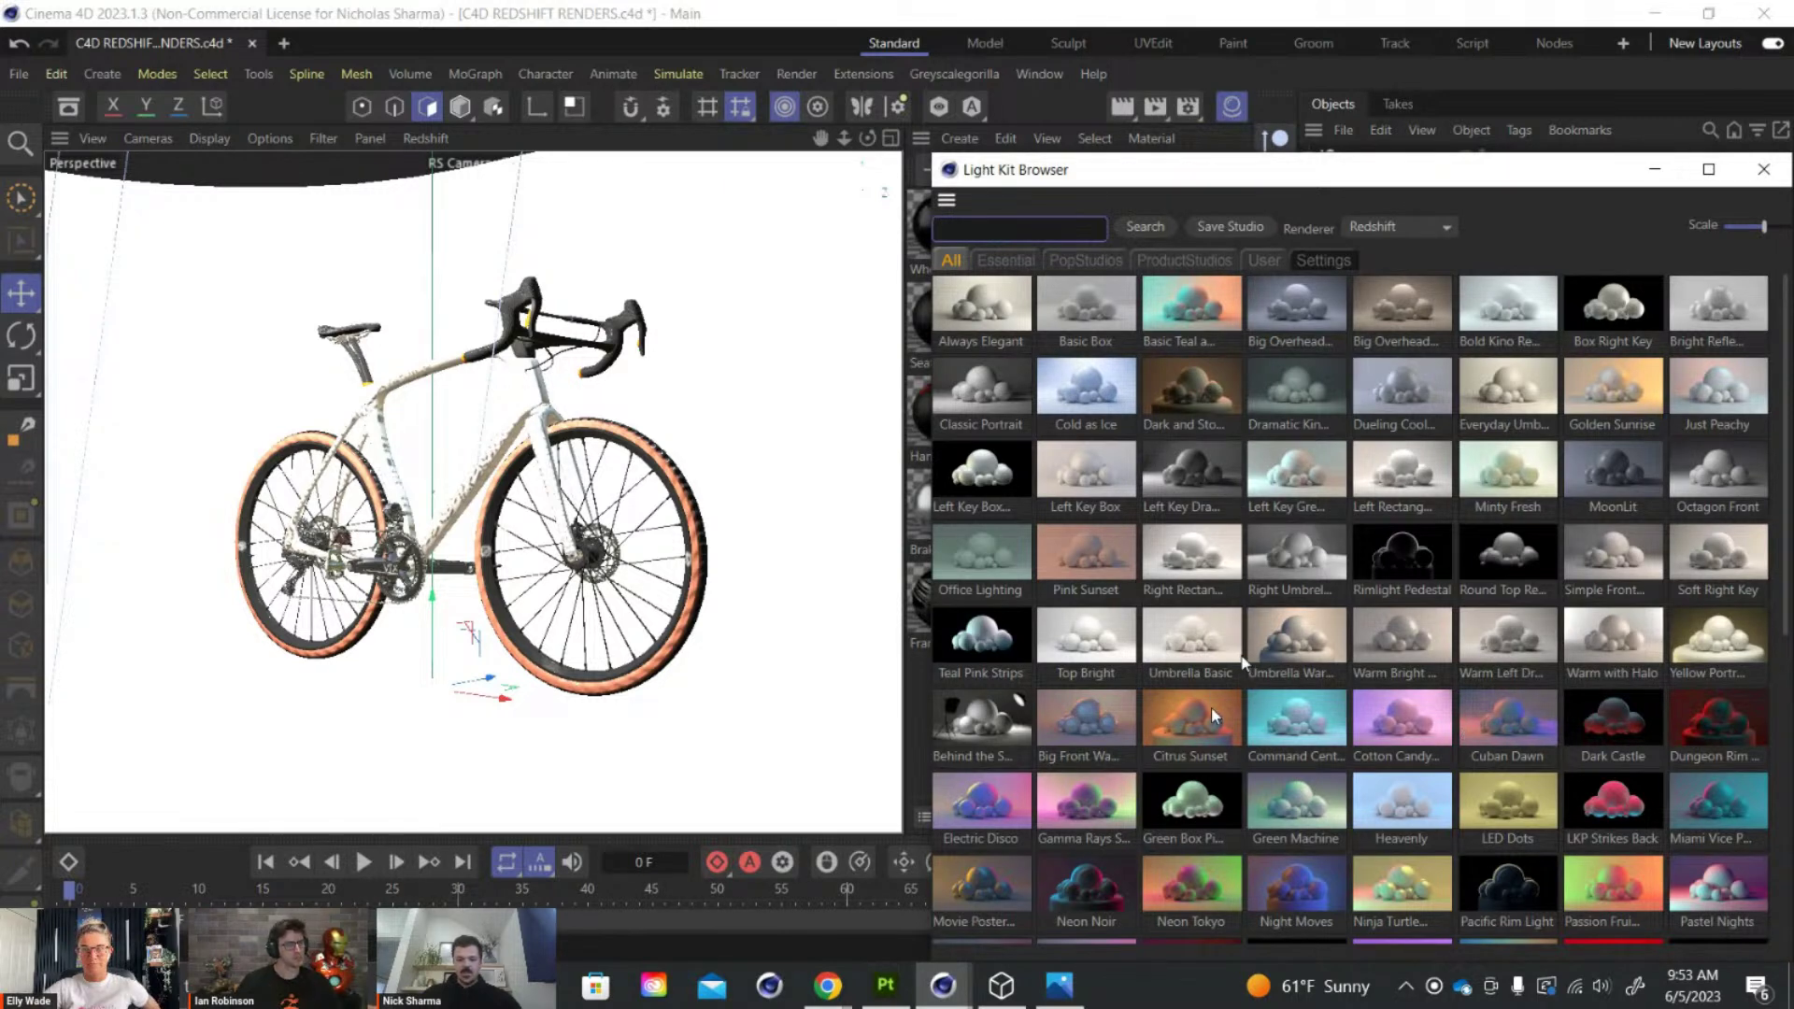
pyautogui.click(1187, 699)
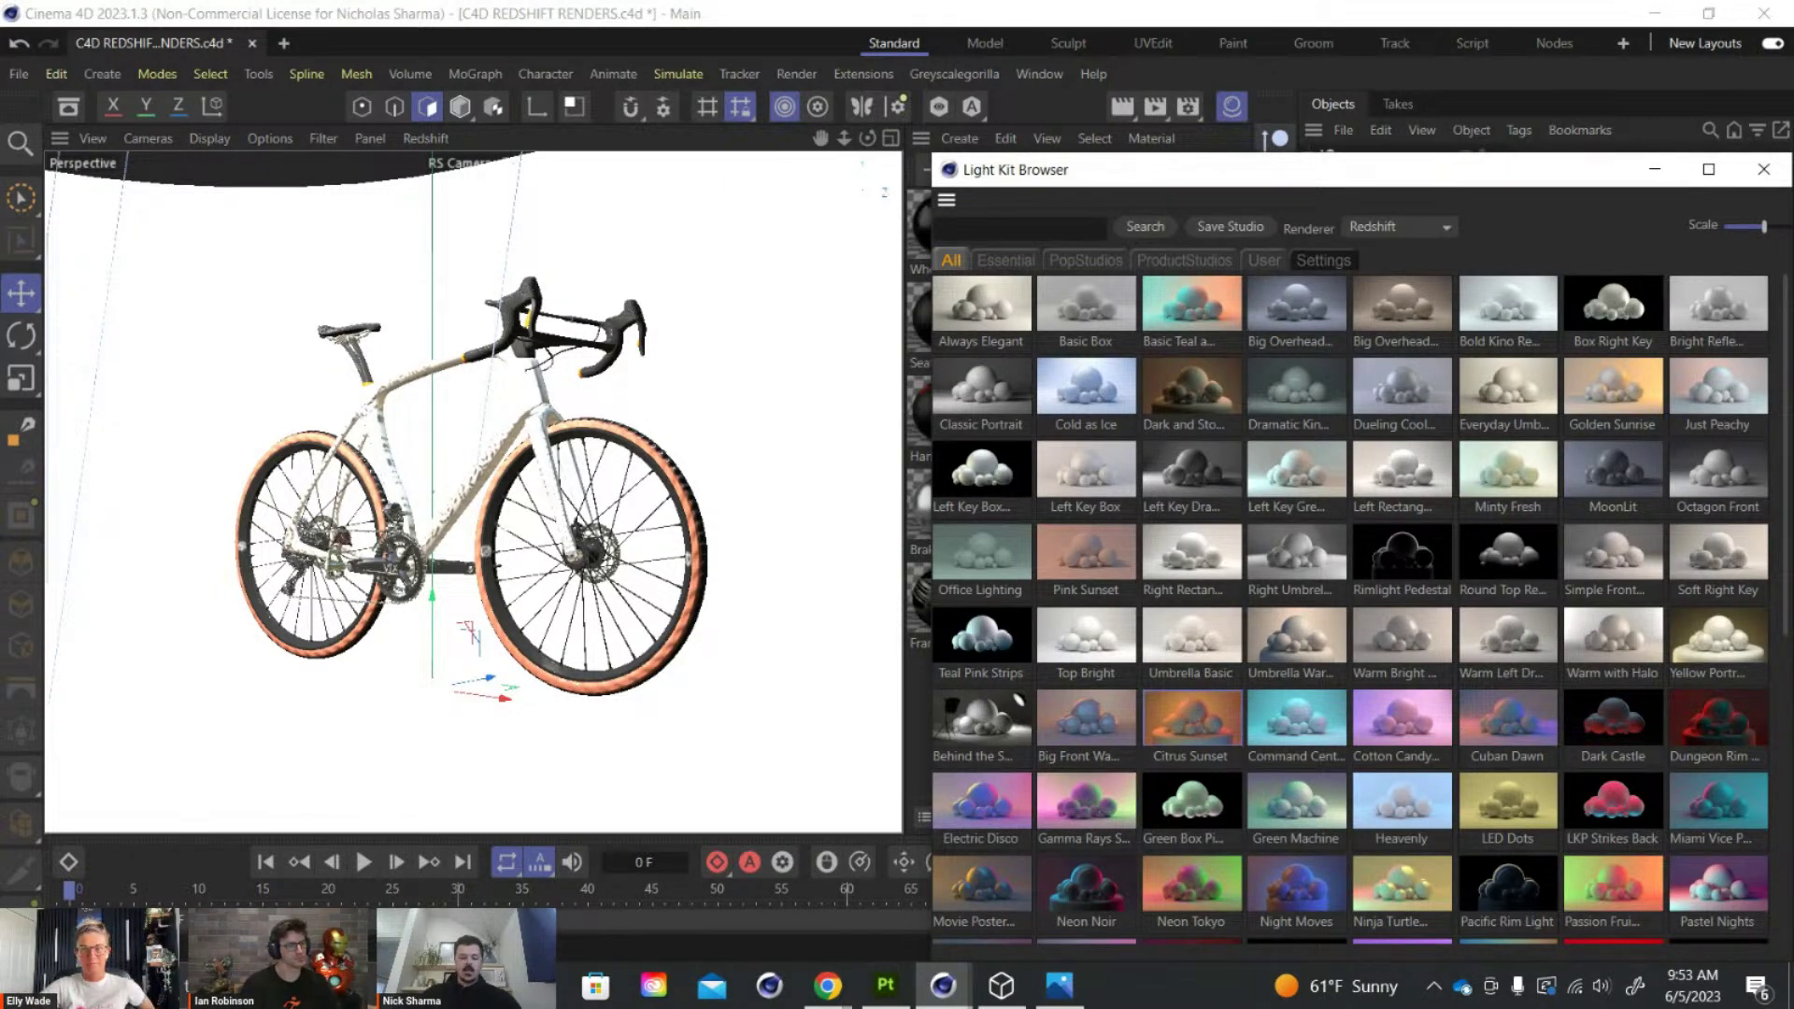
pyautogui.click(1763, 169)
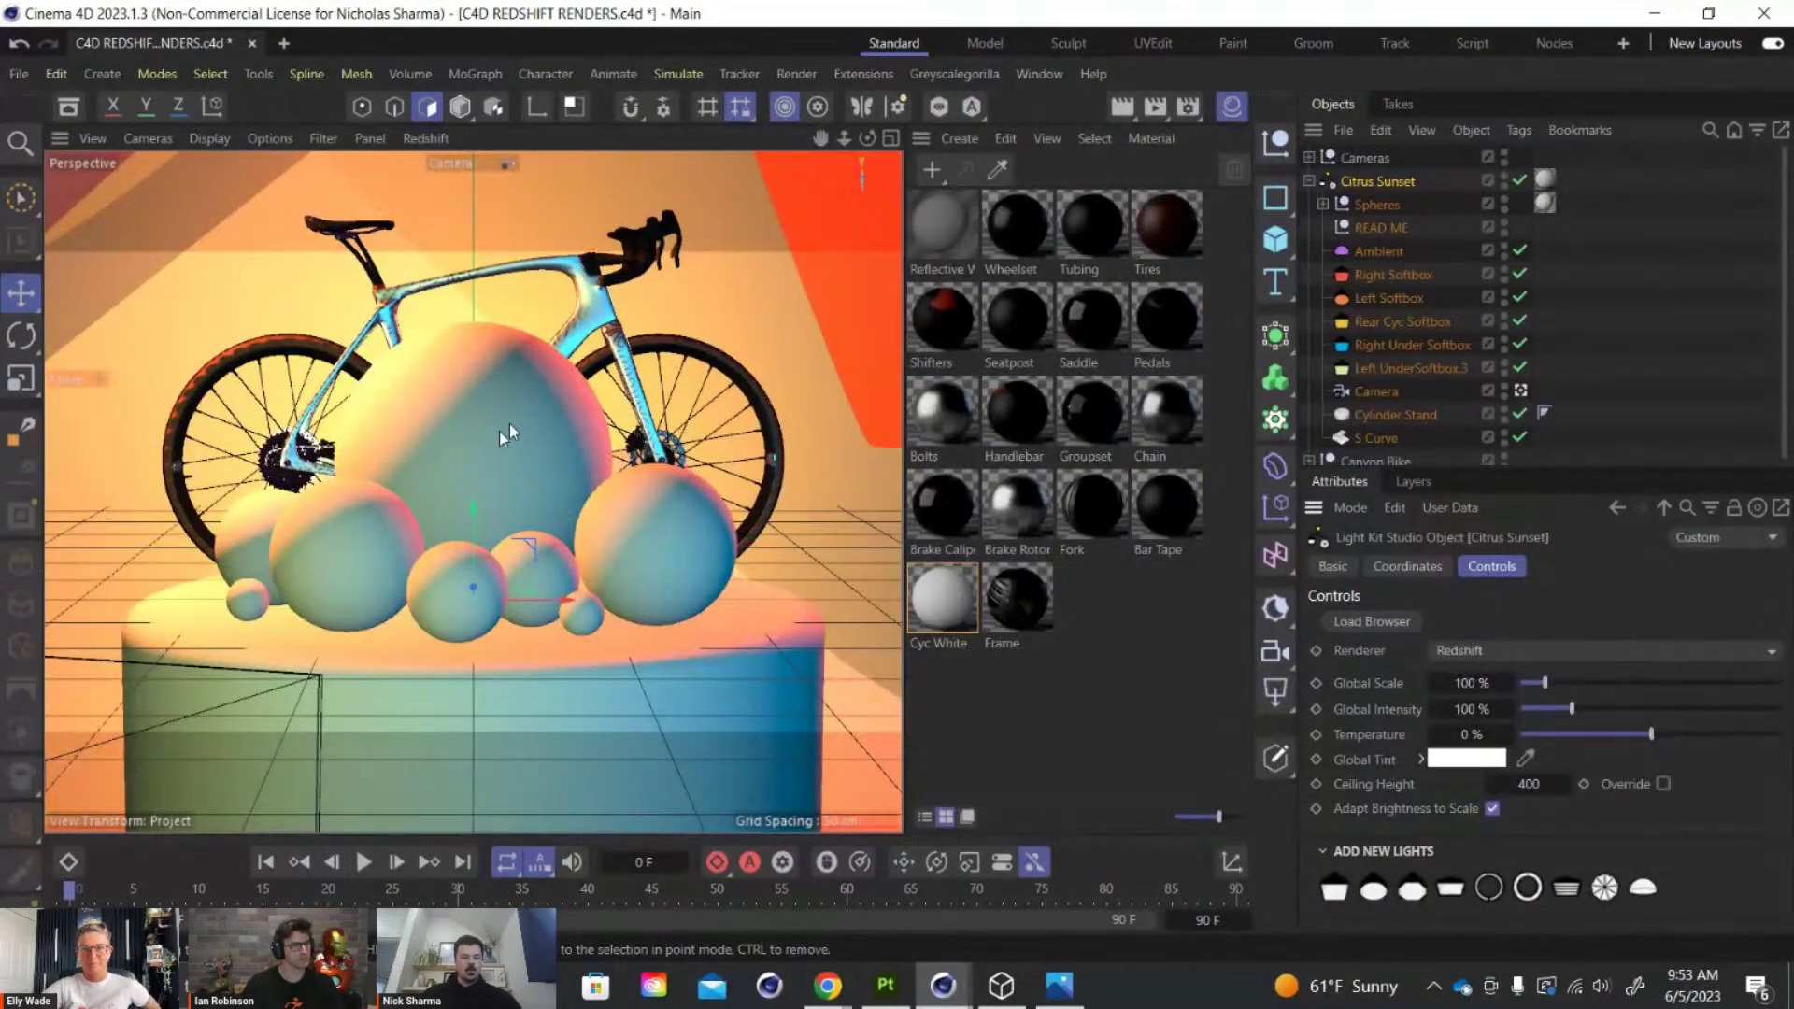
# Delete the Spheres null from the Citrus Sunset light kit so only the bike stands on the cylinder
pyautogui.keyDown('alt'); pyautogui.moveTo(515, 451); pyautogui.dragTo(517, 480); pyautogui.keyUp('alt')
pyautogui.keyDown('alt'); pyautogui.moveTo(567, 390); pyautogui.dragTo(444, 376); pyautogui.keyUp('alt')
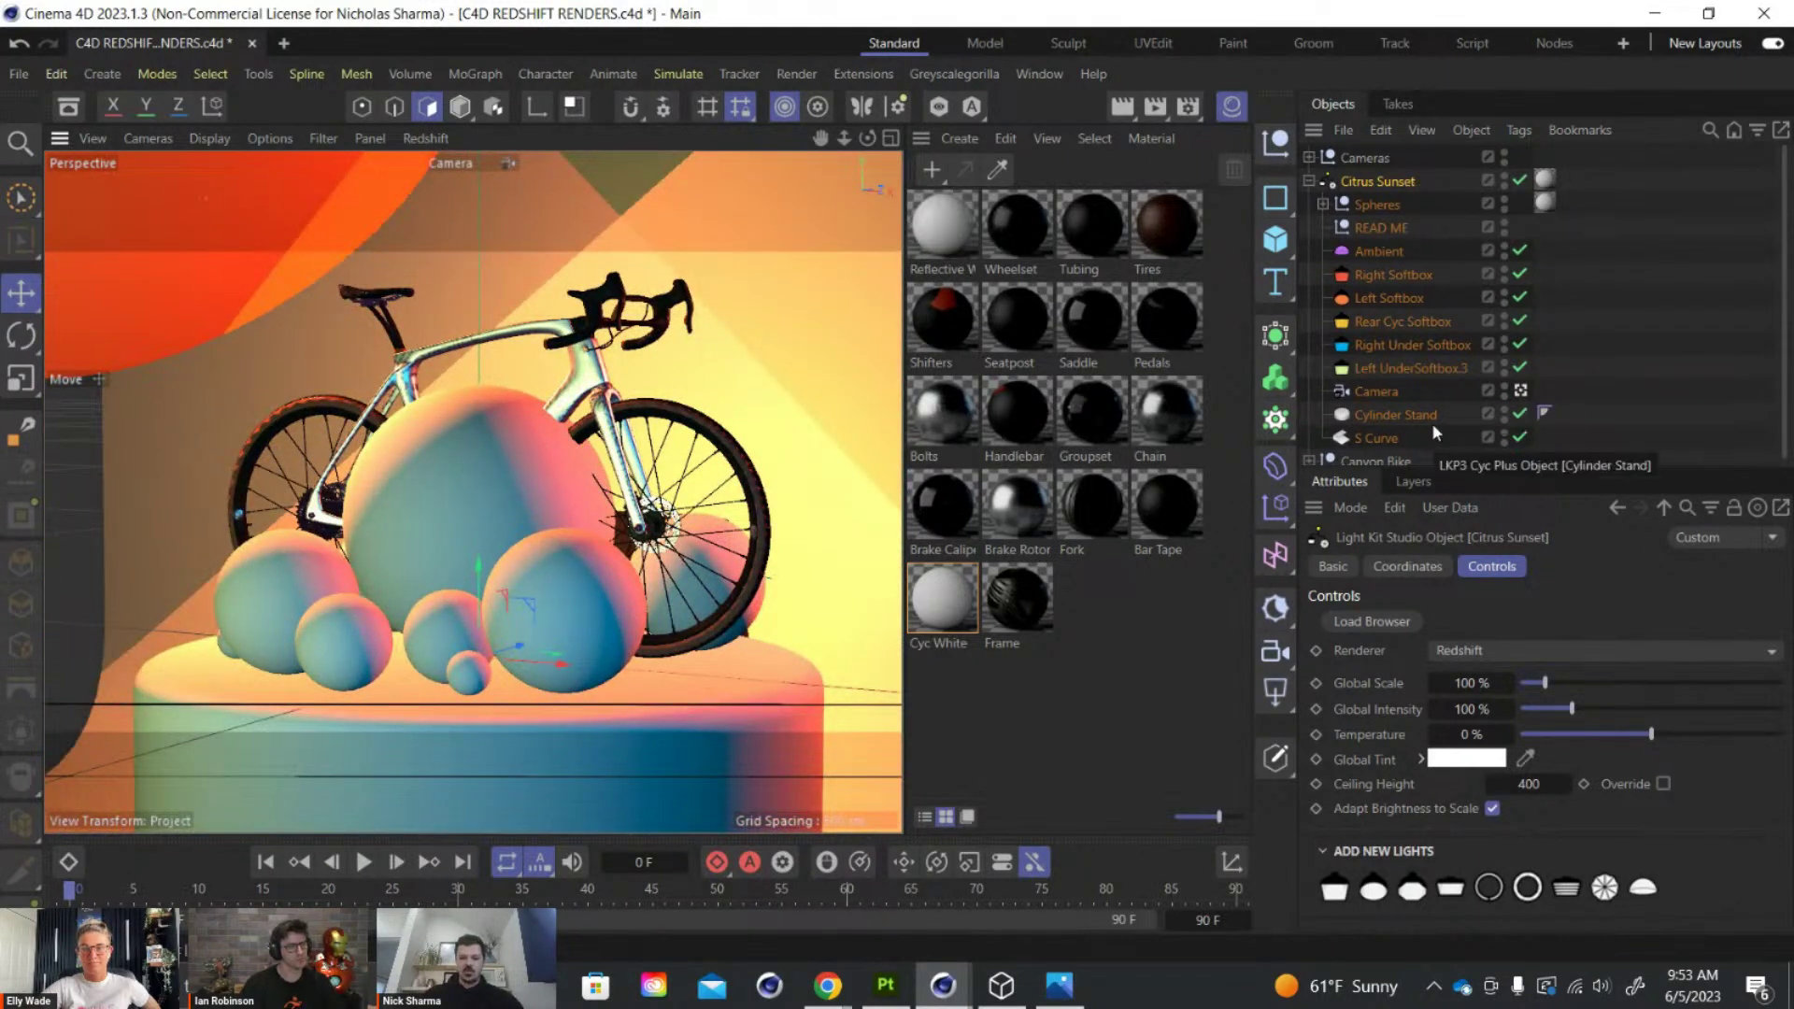
pyautogui.click(1379, 211)
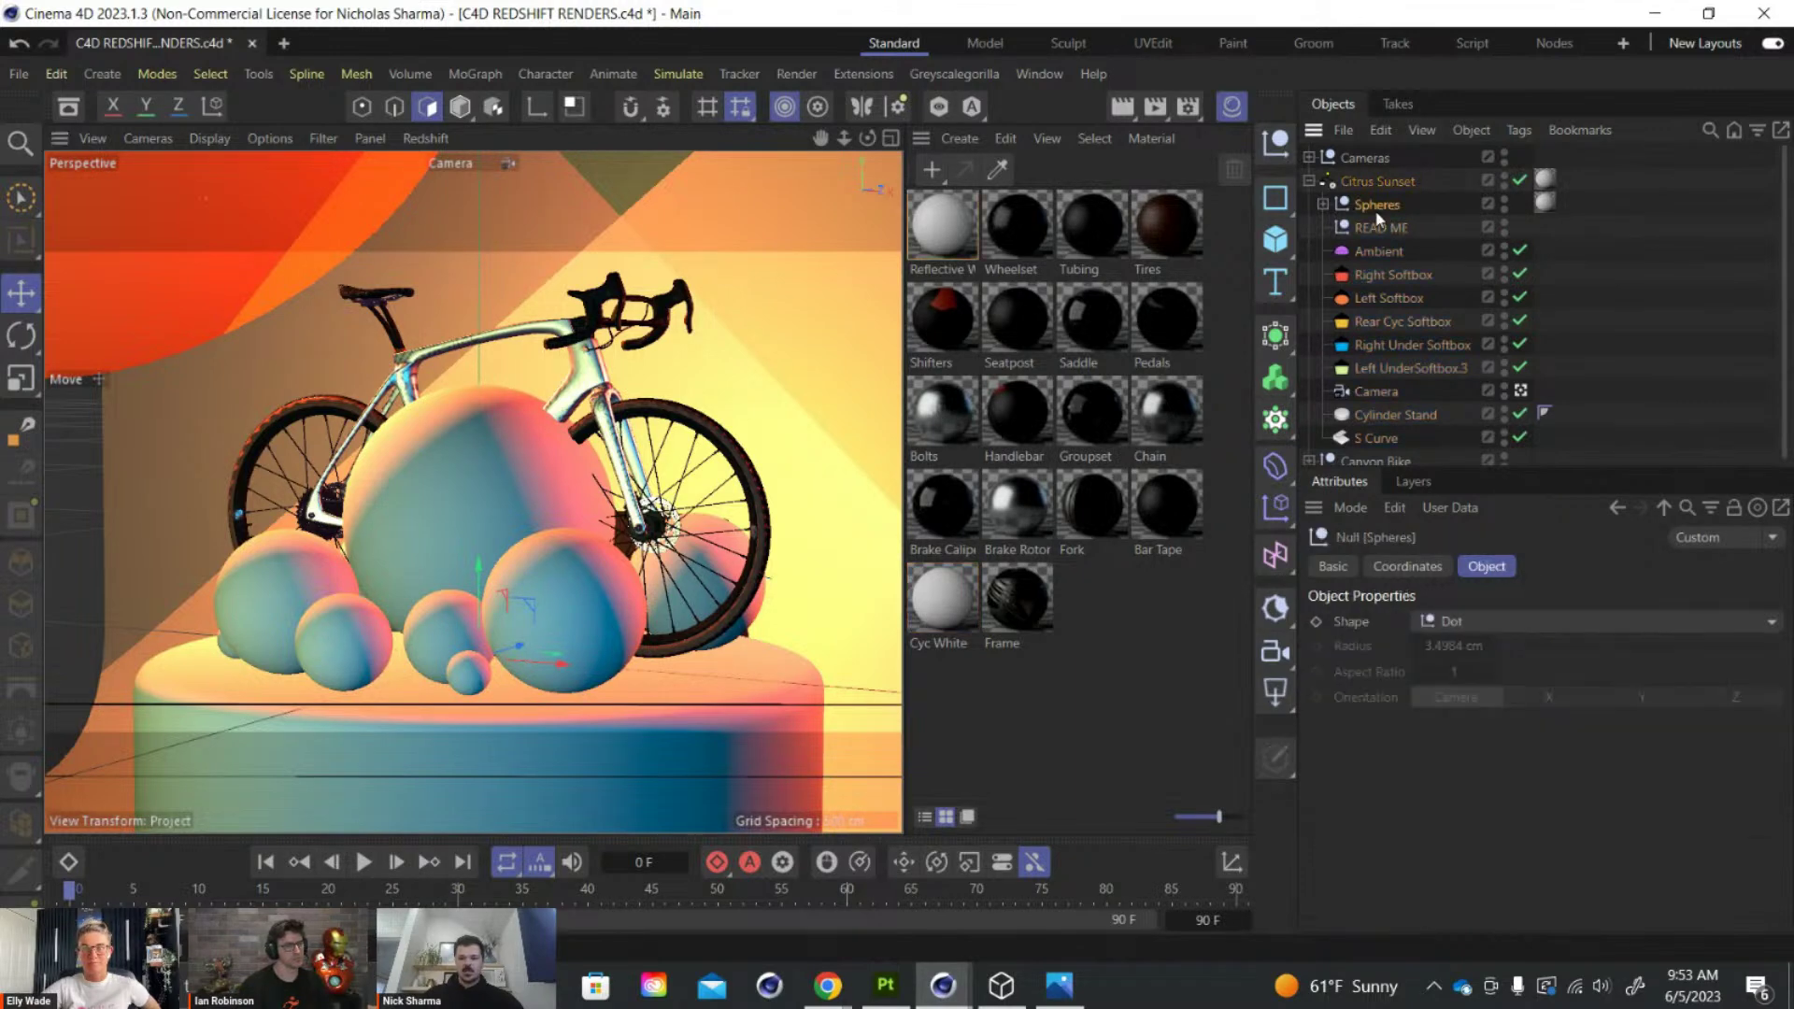
pyautogui.press('Delete')
# Frame the whole bike, preview it under the Citrus Sunset lighting in the Redshift IPR window and close that window
pyautogui.keyDown('alt'); pyautogui.moveTo(650, 397); pyautogui.dragTo(581, 430); pyautogui.keyUp('alt')
pyautogui.hotkey('shift', 'c')
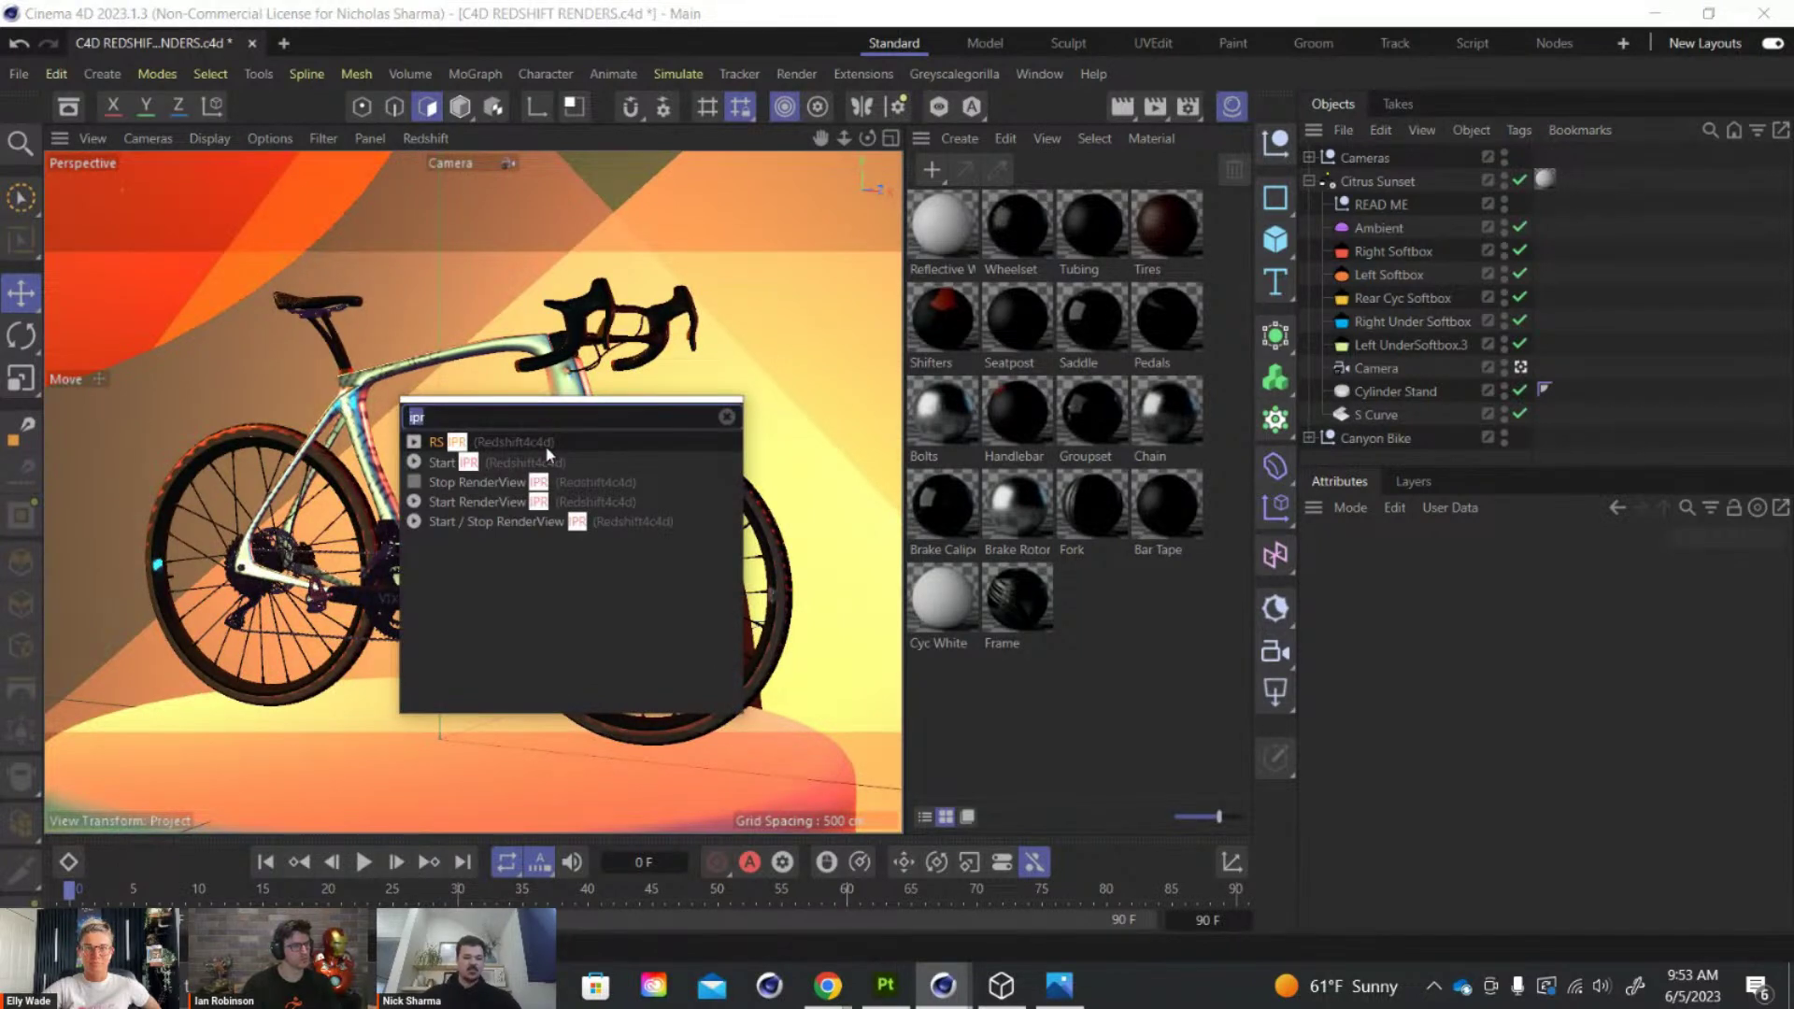
pyautogui.click(497, 446)
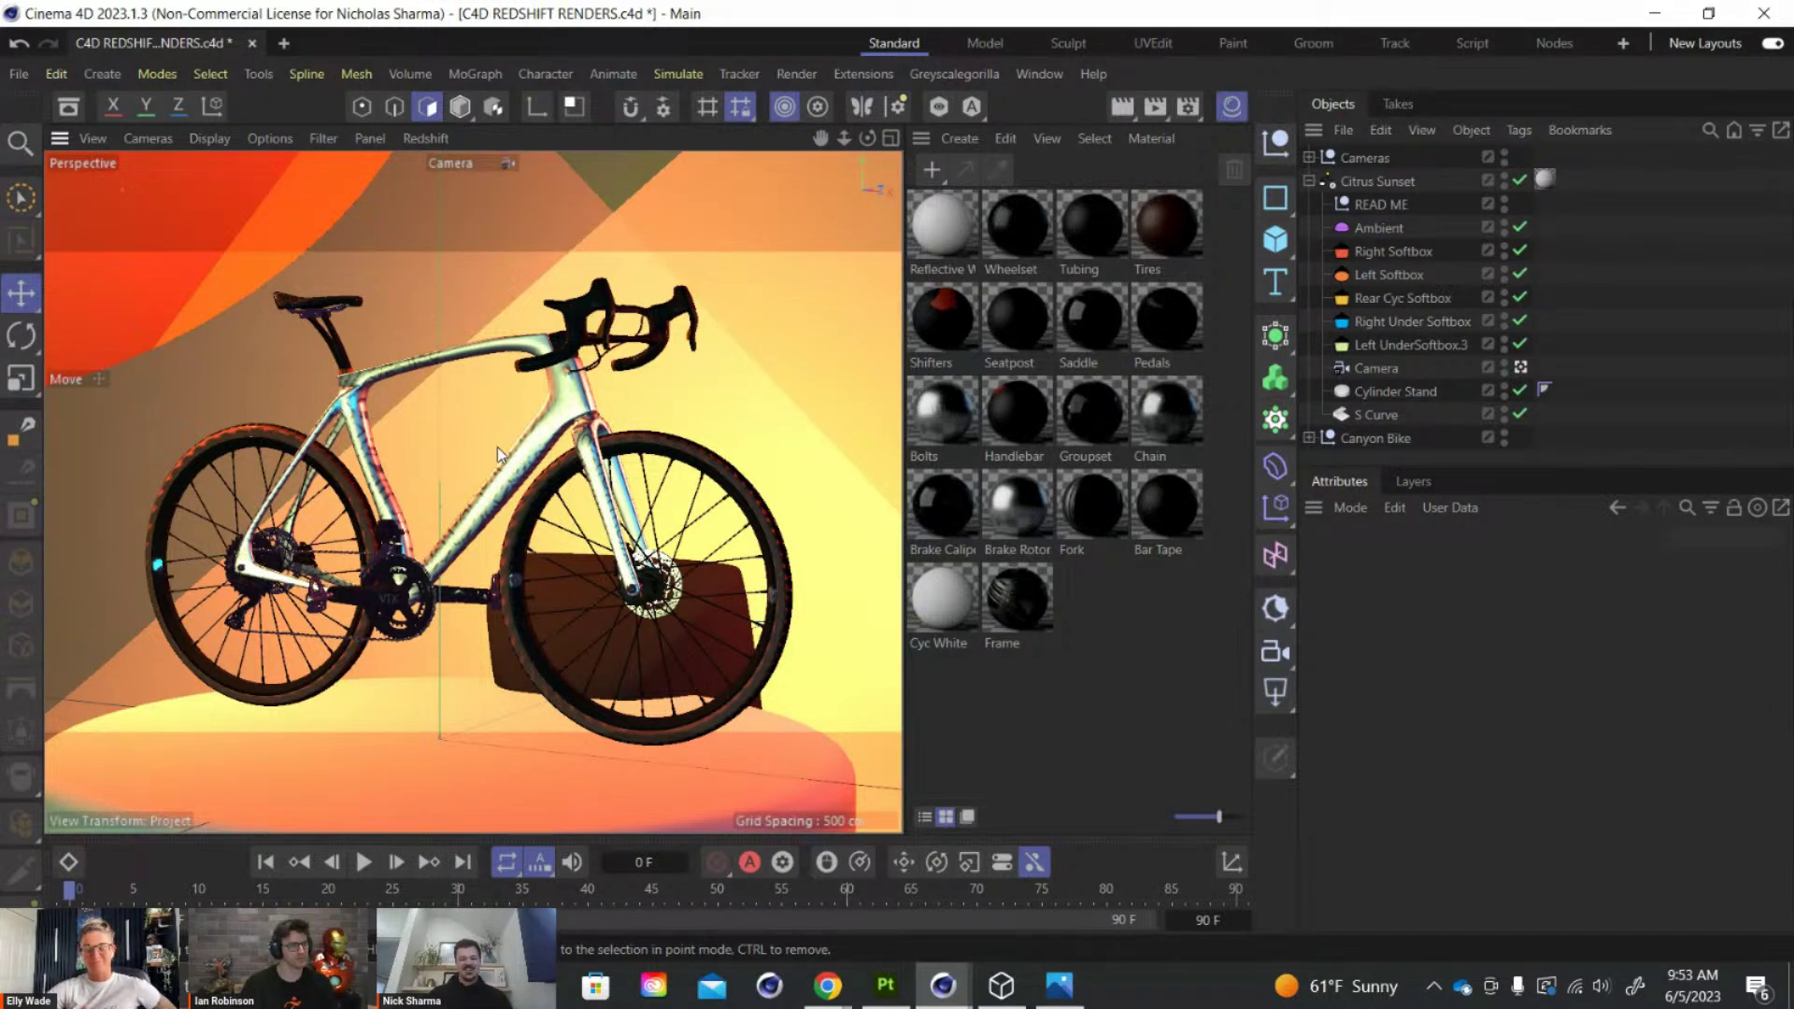
pyautogui.moveTo(943, 986)
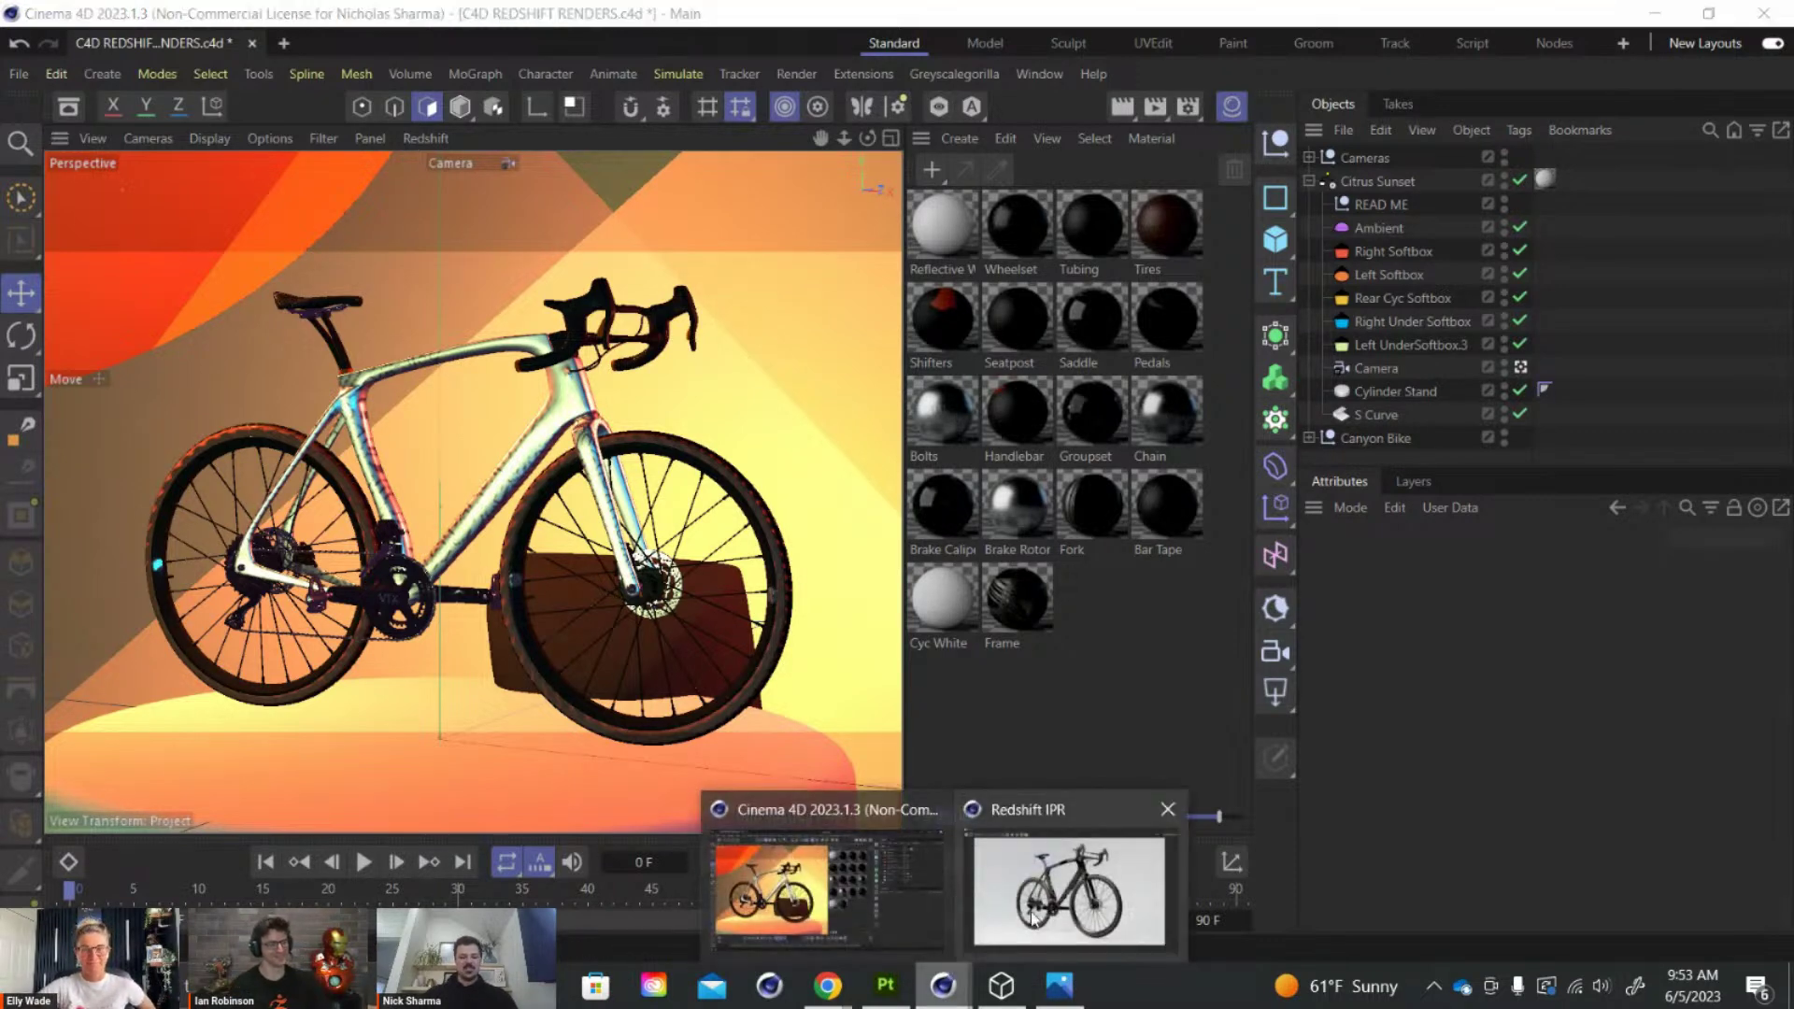
pyautogui.click(1033, 916)
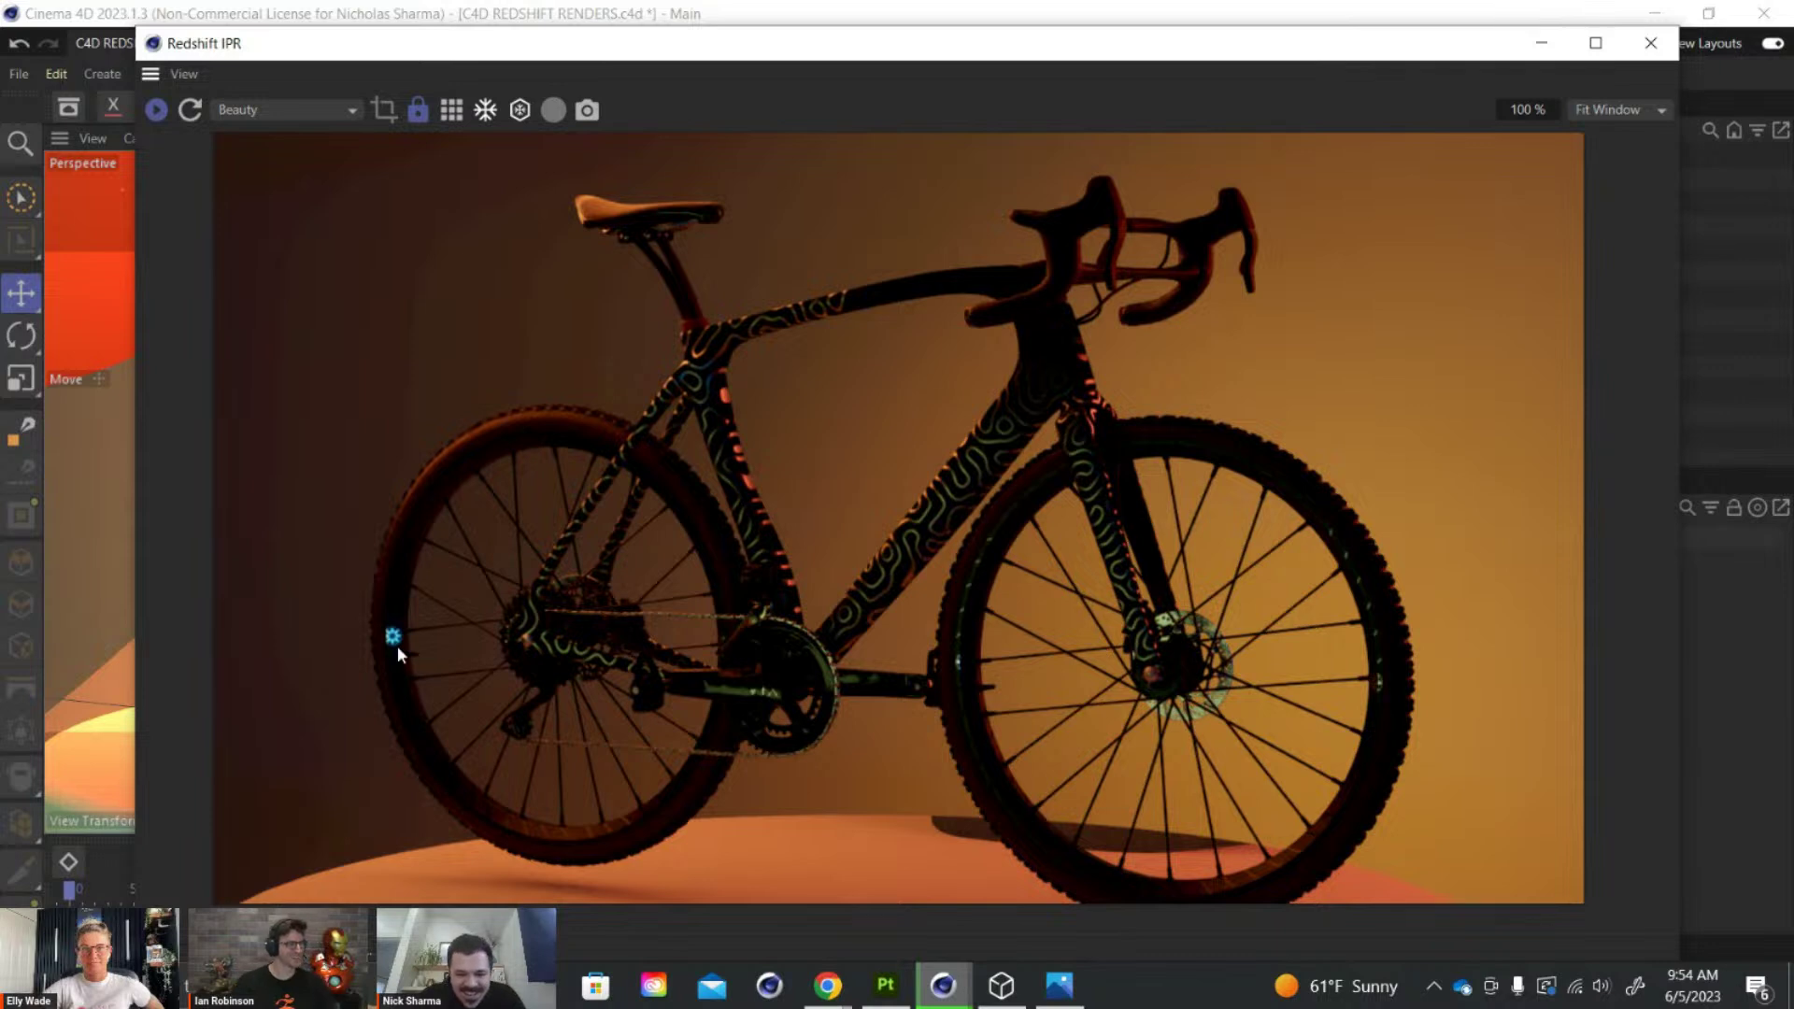
pyautogui.click(1651, 43)
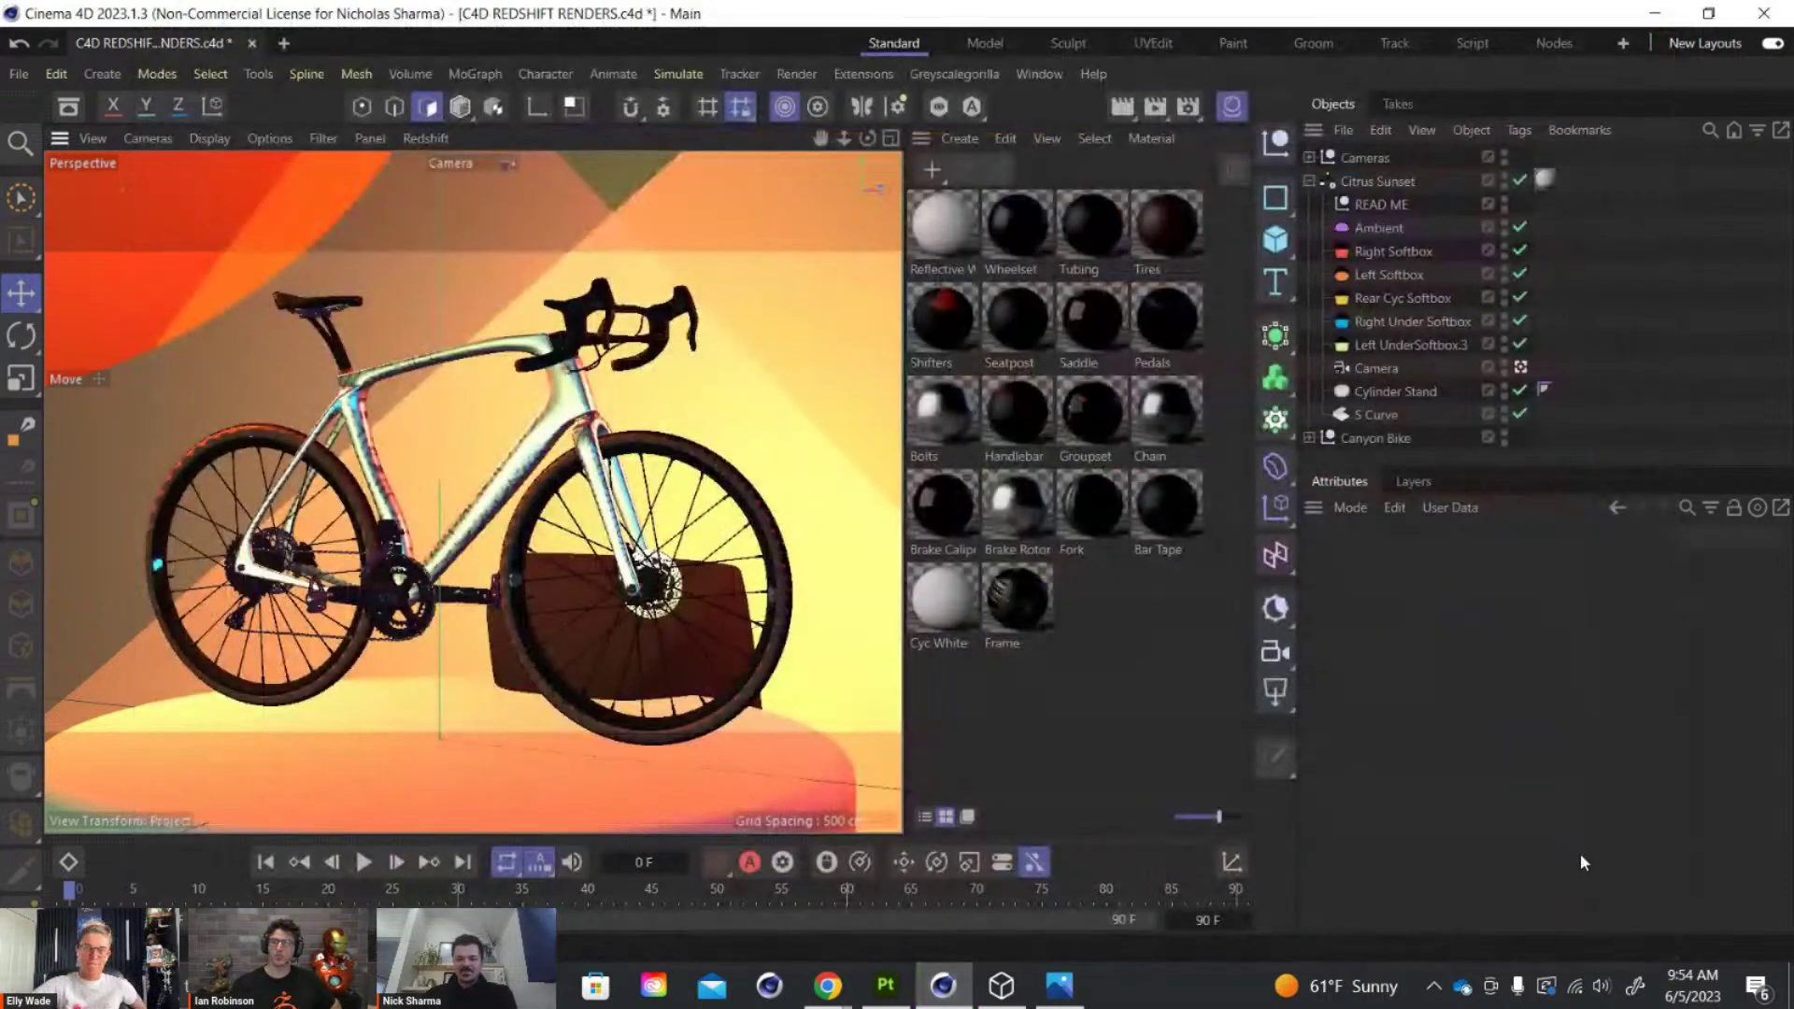